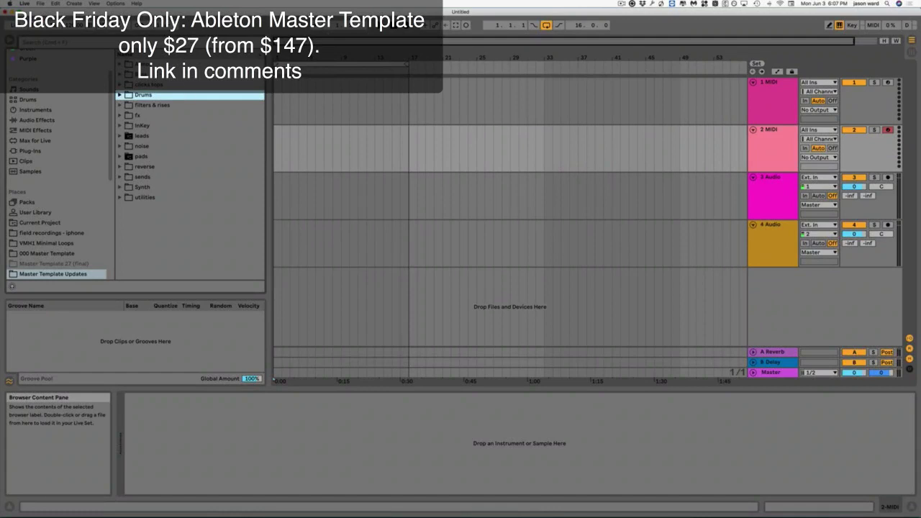
- Open the Drums folder's crashes subfolder and load the Crash samples.adg rack onto track 1
{"action": "left_click", "coordinate": [144, 64]}
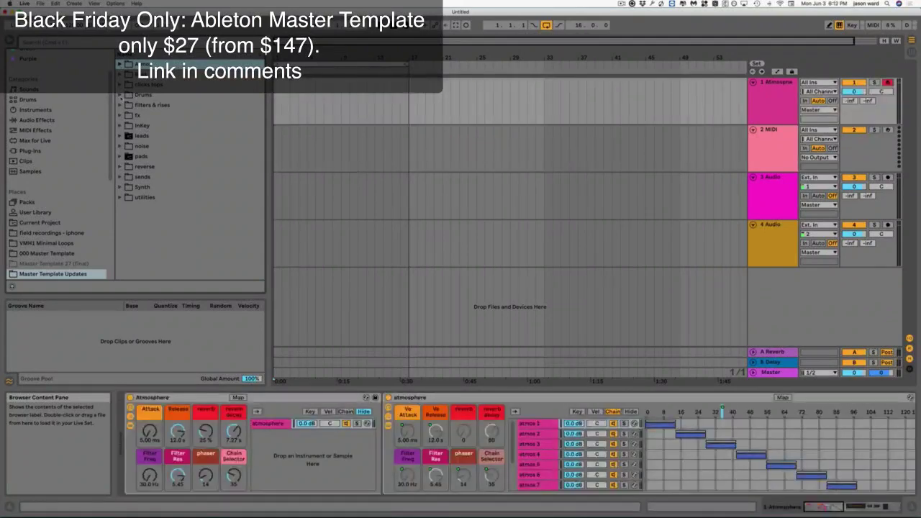
{"action": "left_click", "coordinate": [120, 95]}
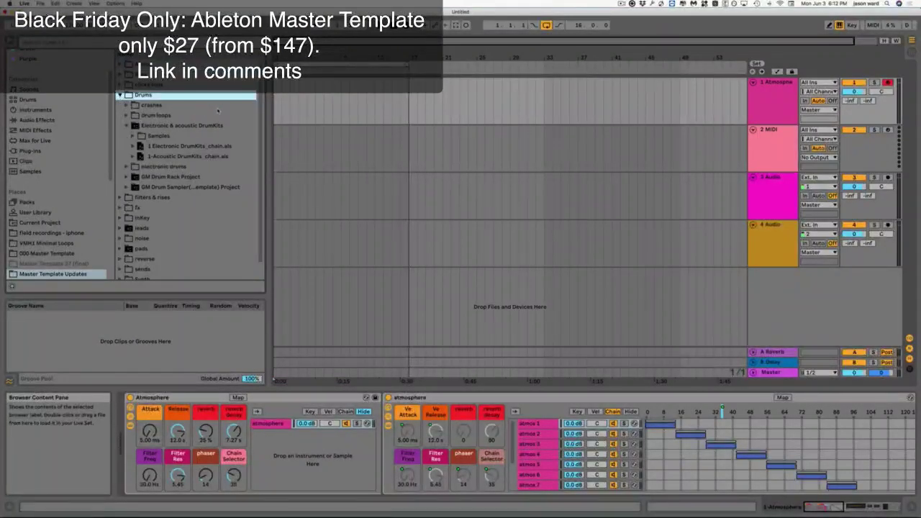
{"action": "left_click", "coordinate": [125, 105]}
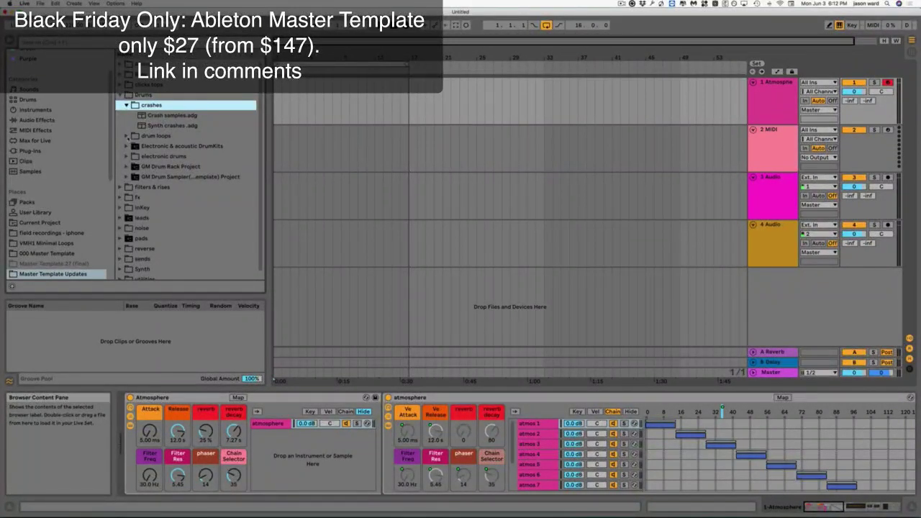
{"action": "key", "text": "Down"}
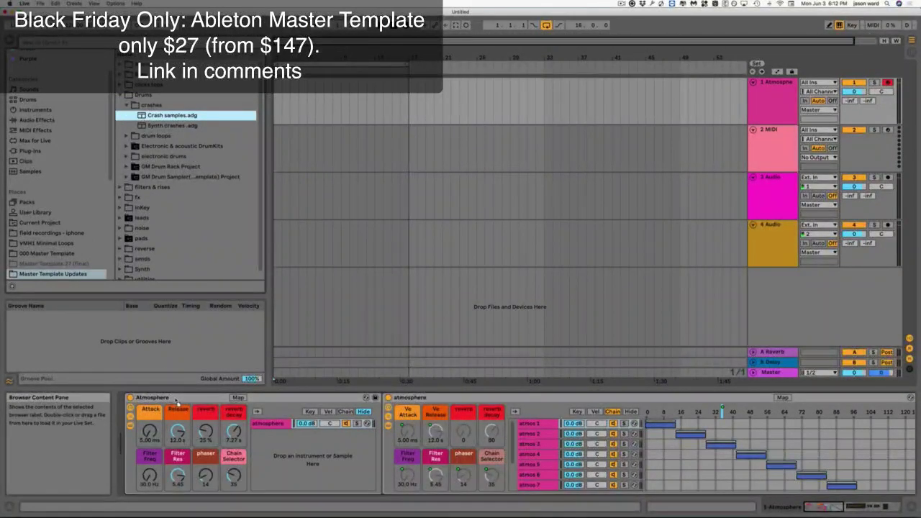
{"action": "key", "text": "Return"}
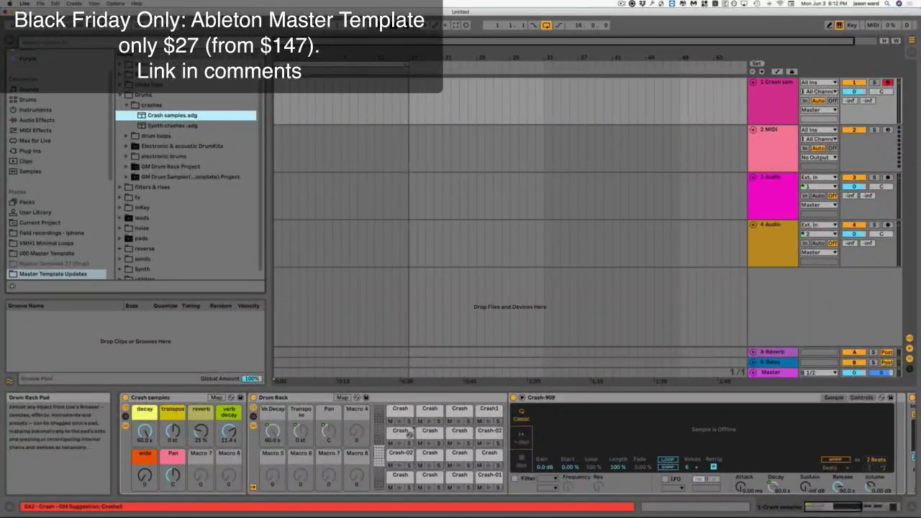
- Audition the Crash-909 pad in the Crash samples Drum Rack and return the browser to the Master Template Updates folder
{"action": "left_click", "coordinate": [379, 464]}
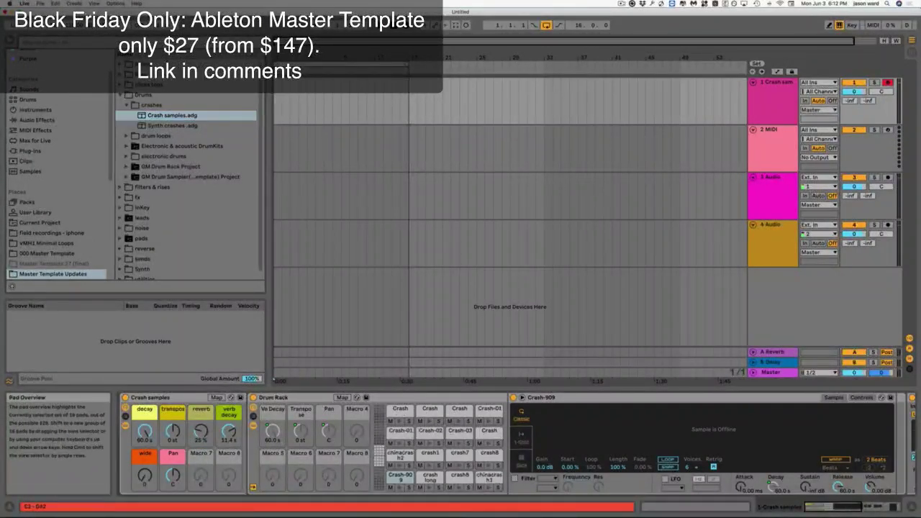
{"action": "left_click", "coordinate": [400, 488]}
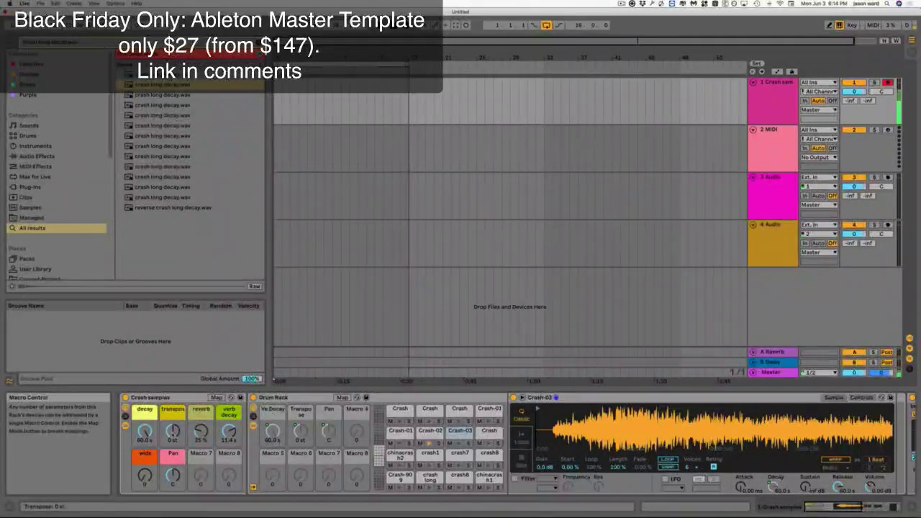
{"action": "left_click", "coordinate": [53, 273]}
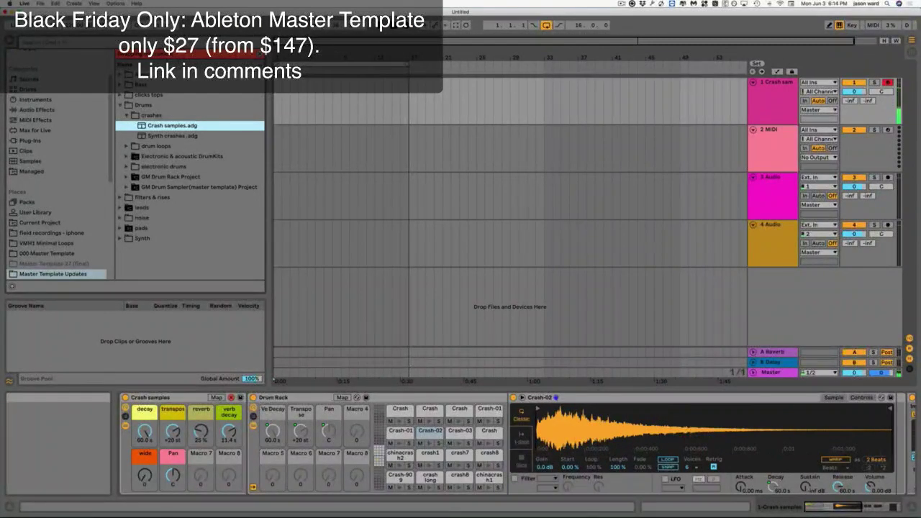
- Try a stronger reverb and a 921 ms verb decay on the Crash samples macros, and undo the changes
{"action": "mouse_move", "coordinate": [229, 432]}
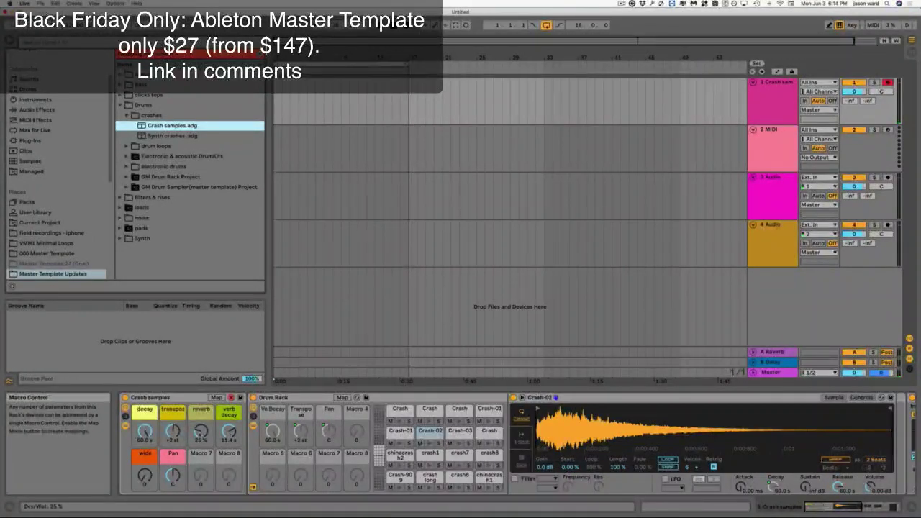
{"action": "left_click_drag", "start_coordinate": [201, 433], "coordinate": [201, 392]}
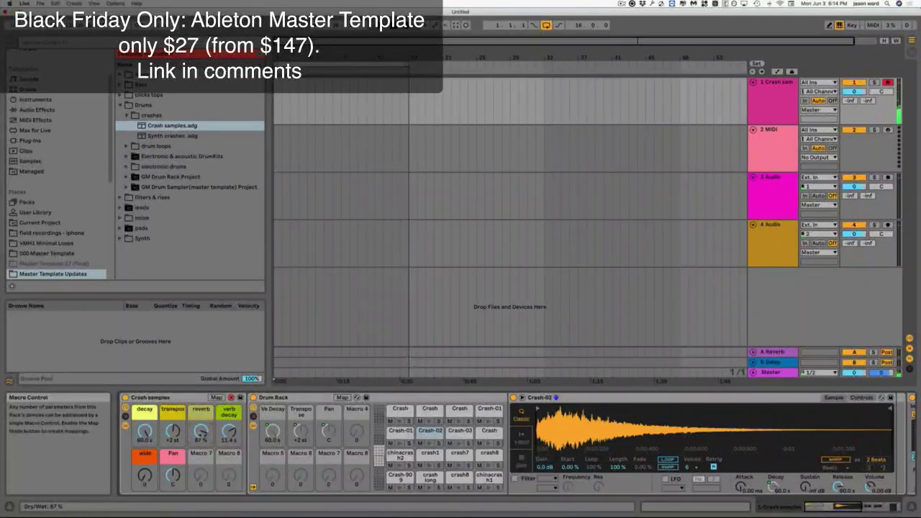
{"action": "key", "text": "super+z"}
{"action": "left_click_drag", "start_coordinate": [229, 432], "coordinate": [229, 475]}
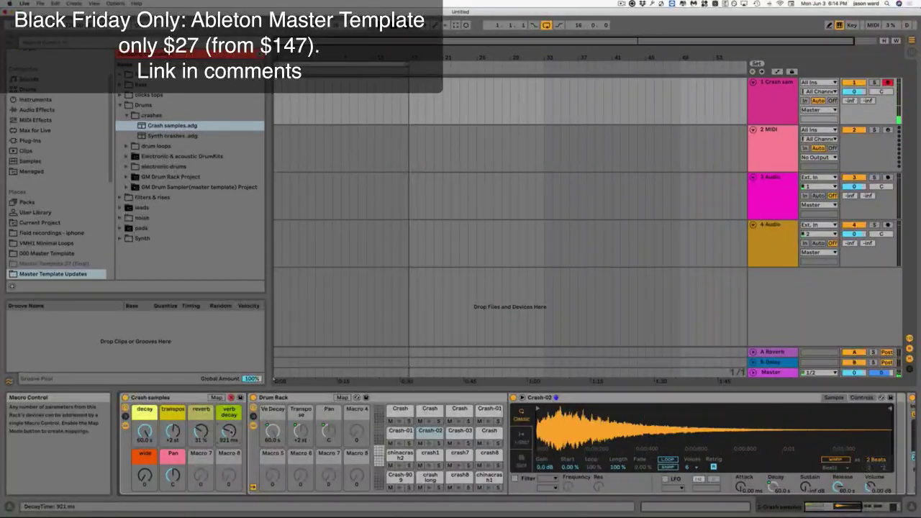
{"action": "key", "text": "super+z"}
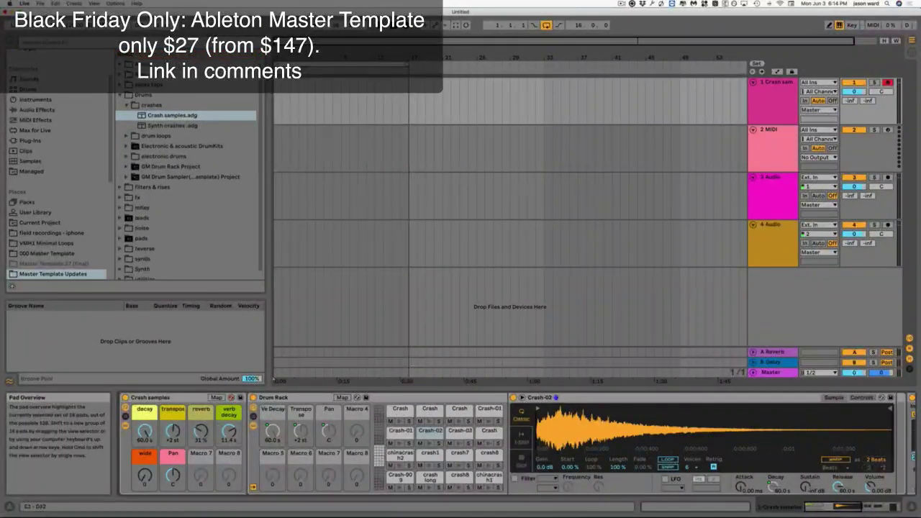
- Replace the rack on track 1 with Synth crashes.adg from the crashes folder
{"action": "scroll", "coordinate": [431, 412], "scroll_direction": "up", "scroll_amount": 2}
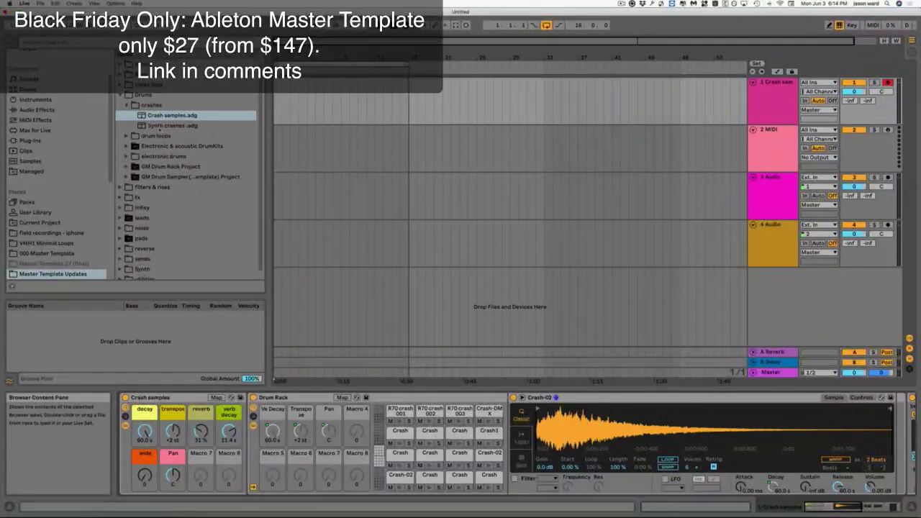
{"action": "left_click", "coordinate": [148, 128]}
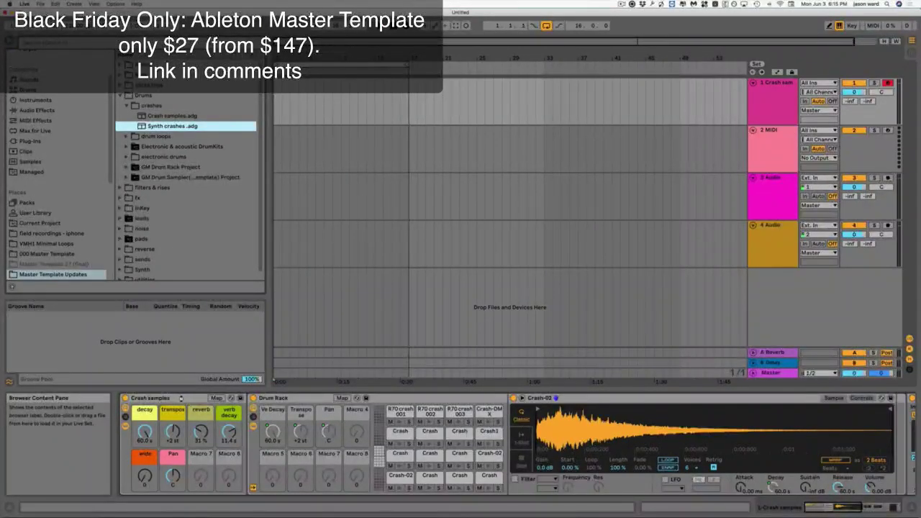
{"action": "key", "text": "Return"}
- Audition the Crash-707 and Crash-909 pads of the Synth crashes rack while lowering the system volume
{"action": "left_click", "coordinate": [285, 477]}
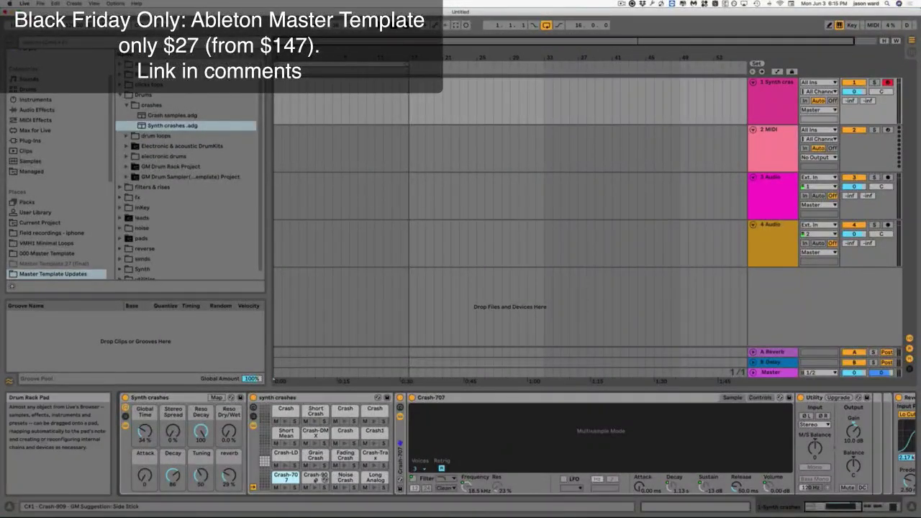
{"action": "left_click", "coordinate": [316, 488]}
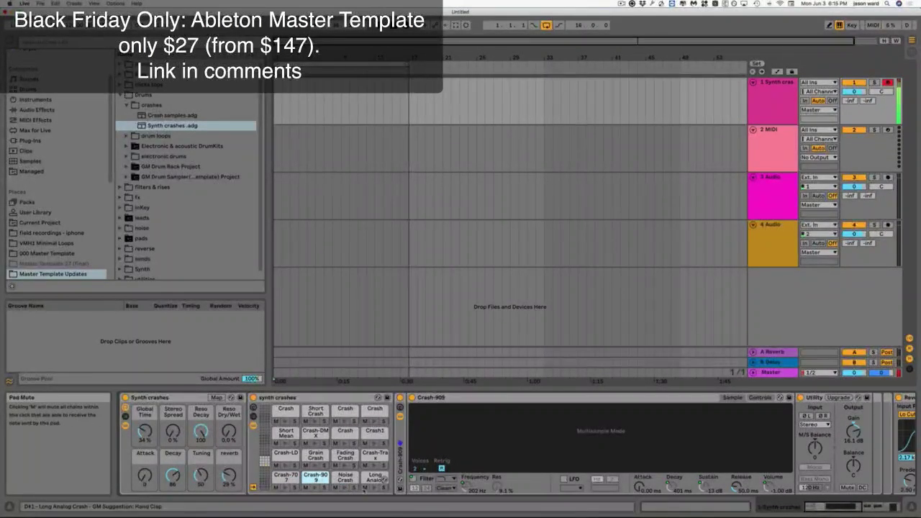
{"action": "key", "text": "XF86AudioLowerVolume"}
{"action": "key", "text": "XF86AudioLowerVolume"}
{"action": "key", "text": "XF86AudioLowerVolume"}
{"action": "key", "text": "XF86AudioRaiseVolume"}
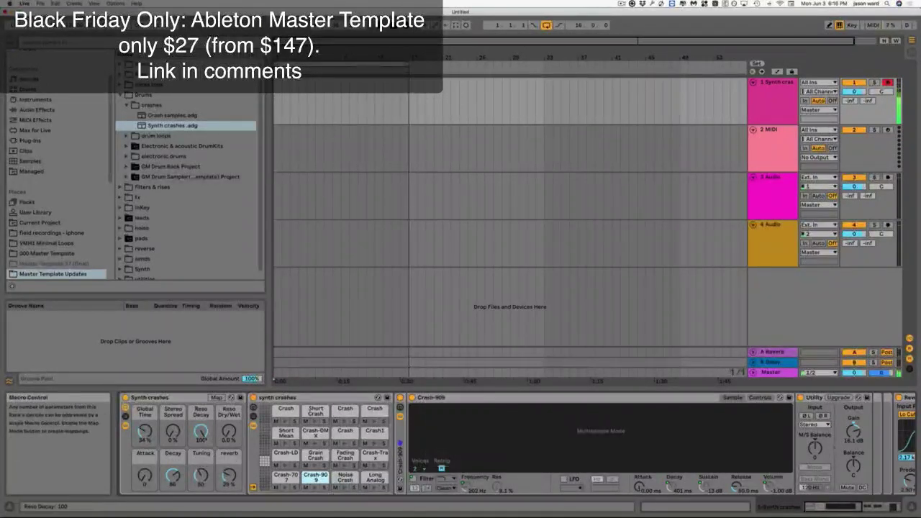
- Lower the Synth crashes rack's Reso Decay macro to 42.3 and its Decay macro to 34, and audition the pads
{"action": "left_click_drag", "start_coordinate": [200, 432], "coordinate": [201, 452]}
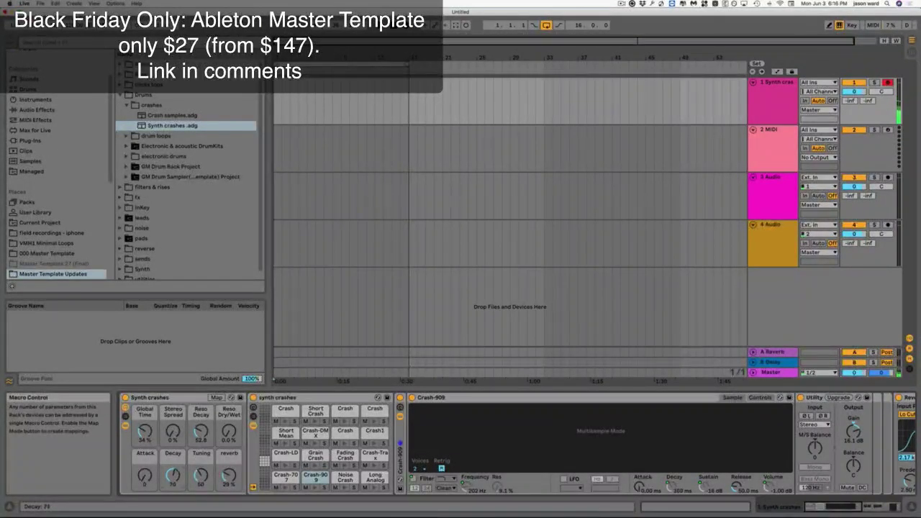
{"action": "left_click_drag", "start_coordinate": [173, 475], "coordinate": [172, 498]}
{"action": "left_click_drag", "start_coordinate": [201, 432], "coordinate": [200, 424]}
{"action": "left_click", "coordinate": [315, 477]}
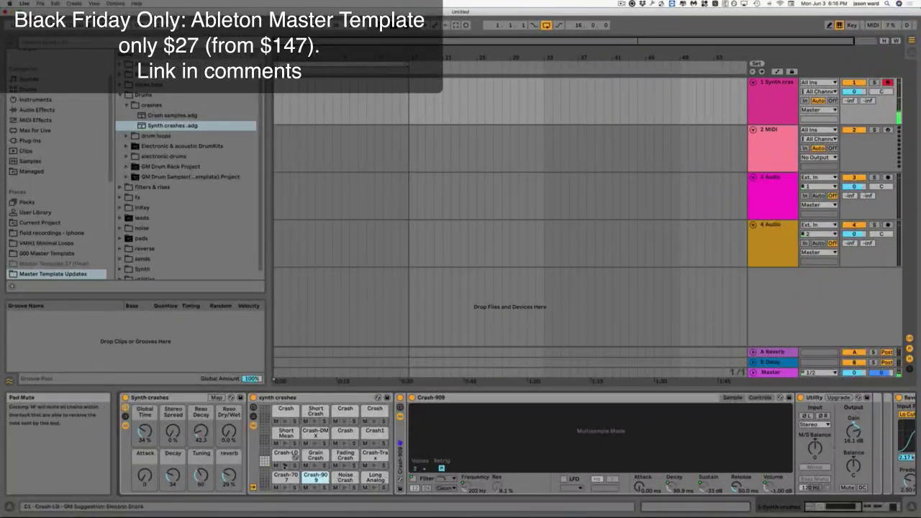
{"action": "left_click", "coordinate": [345, 465]}
- Try the Synth crashes rack's Global Time macro at 12 % and about 65 %, and return it to 34 %
{"action": "left_click_drag", "start_coordinate": [144, 432], "coordinate": [144, 451]}
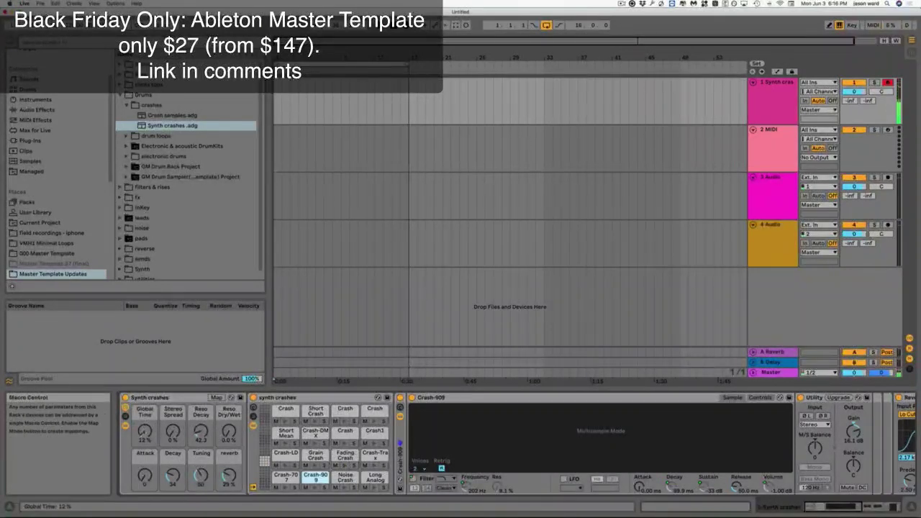
{"action": "mouse_move", "coordinate": [145, 432]}
{"action": "left_mouse_down"}
{"action": "mouse_move", "coordinate": [145, 403]}
{"action": "mouse_move", "coordinate": [144, 417]}
{"action": "left_mouse_up"}
{"action": "key", "text": "super+z"}
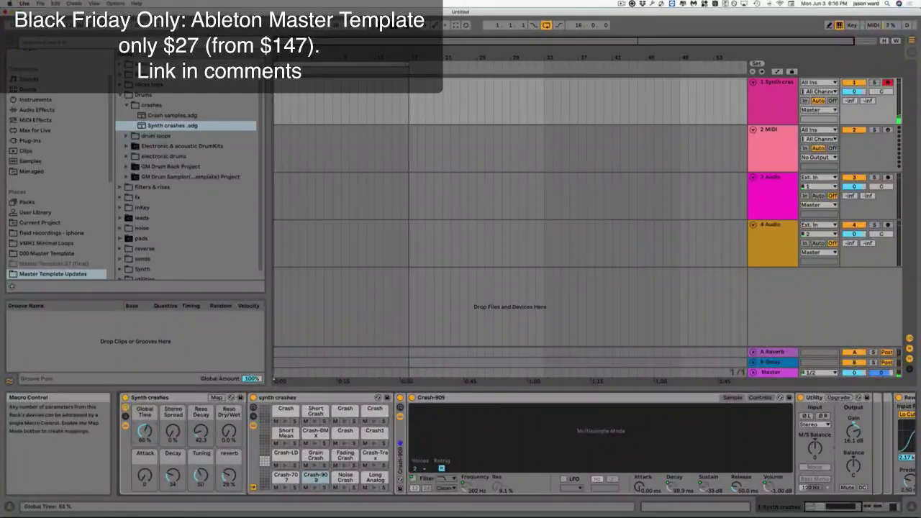
{"action": "left_click_drag", "start_coordinate": [145, 431], "coordinate": [144, 442]}
- Raise the Synth crashes rack's Stereo Spread macro slightly and lower its reverb macro to 14 %
{"action": "left_click_drag", "start_coordinate": [173, 431], "coordinate": [173, 429]}
{"action": "left_click_drag", "start_coordinate": [229, 475], "coordinate": [229, 483]}
{"action": "left_click", "coordinate": [172, 475]}
- Delete the Synth crashes rack from track 1 and collapse the crashes folder in the browser
{"action": "left_click", "coordinate": [186, 400]}
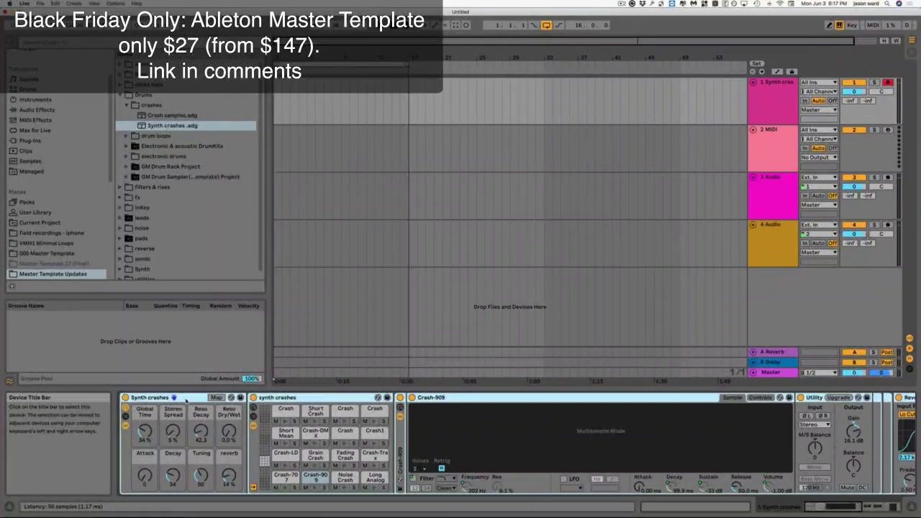
{"action": "key", "text": "Delete"}
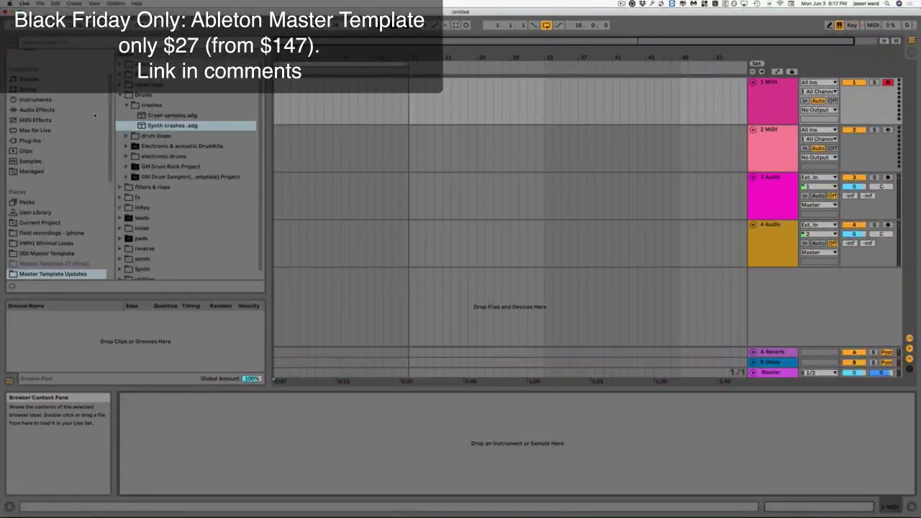
{"action": "left_click", "coordinate": [127, 105]}
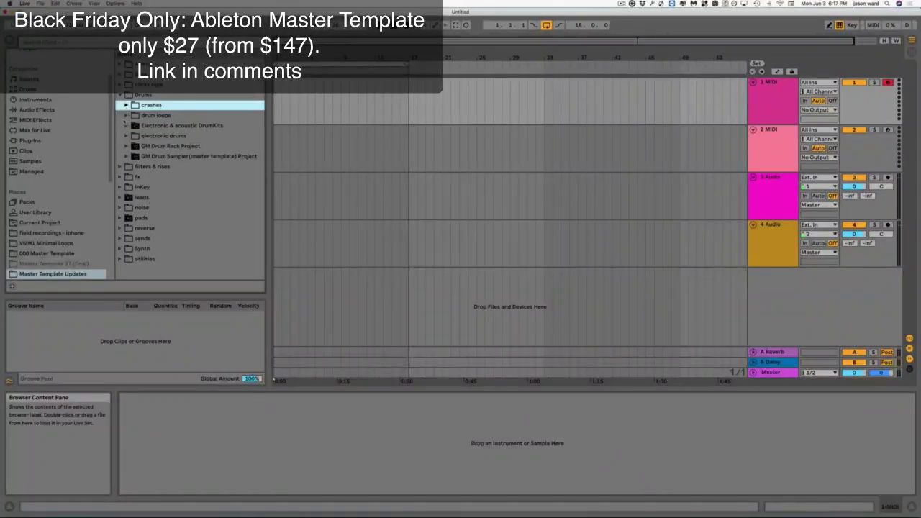
- Expand drum loops, its cowbell project and cowbell.als down to the cowbell track to list the audio clips
{"action": "left_click", "coordinate": [126, 115]}
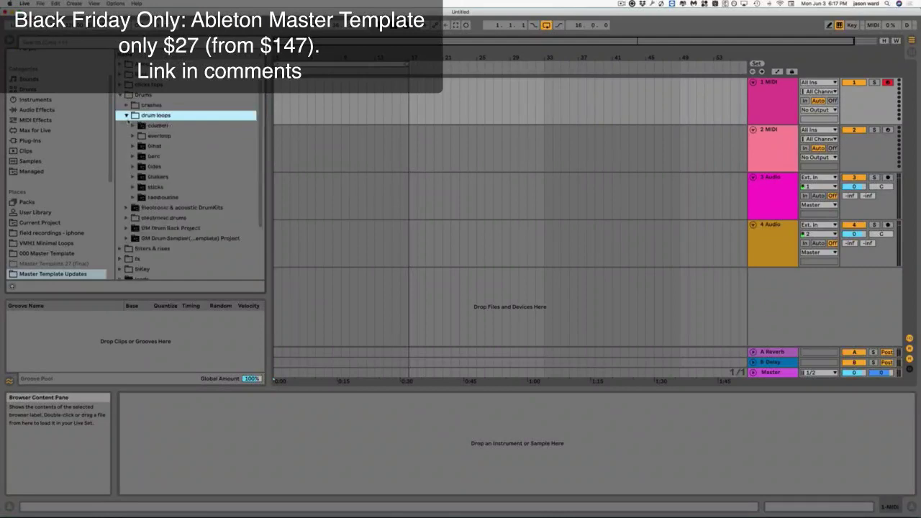
{"action": "left_click", "coordinate": [132, 126]}
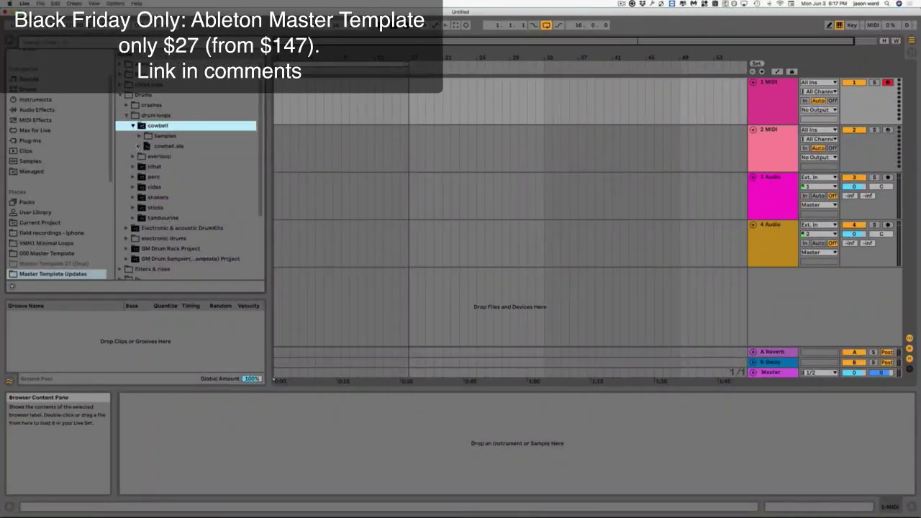
{"action": "left_click", "coordinate": [132, 126]}
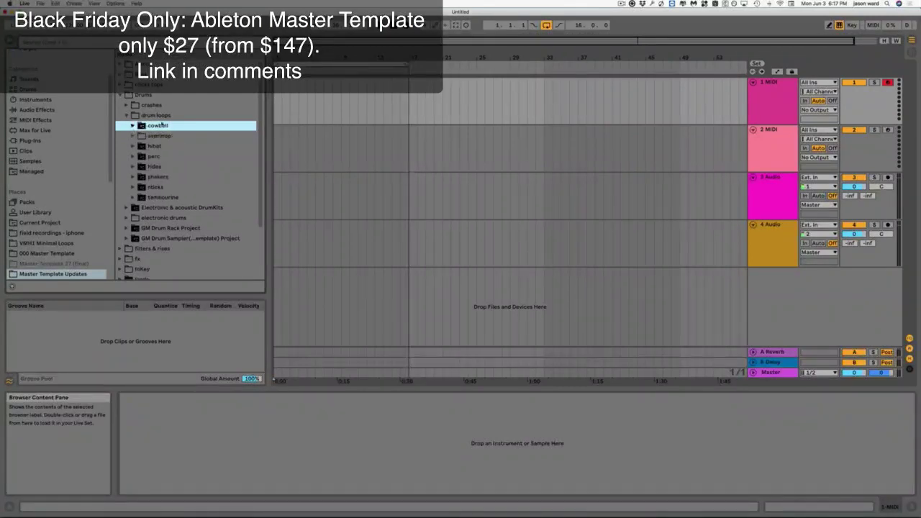
{"action": "left_click", "coordinate": [132, 126]}
{"action": "left_click", "coordinate": [139, 147]}
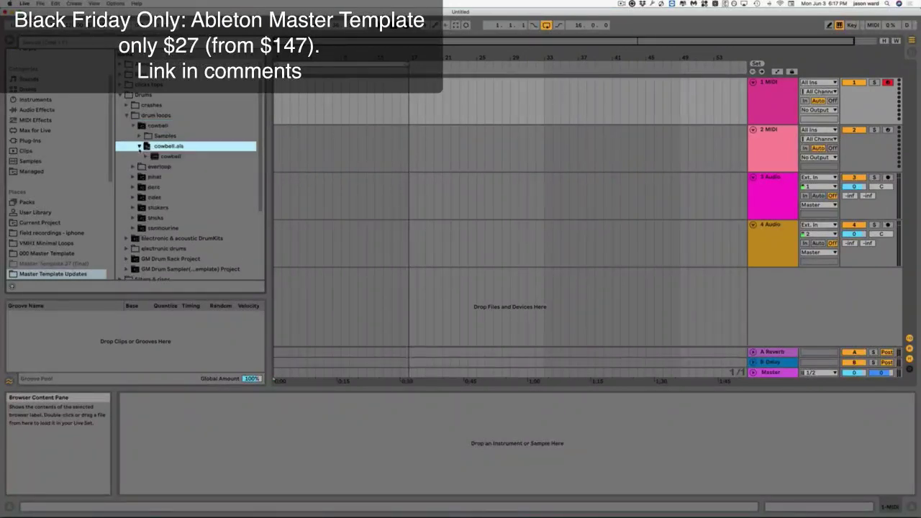
{"action": "left_click", "coordinate": [145, 156]}
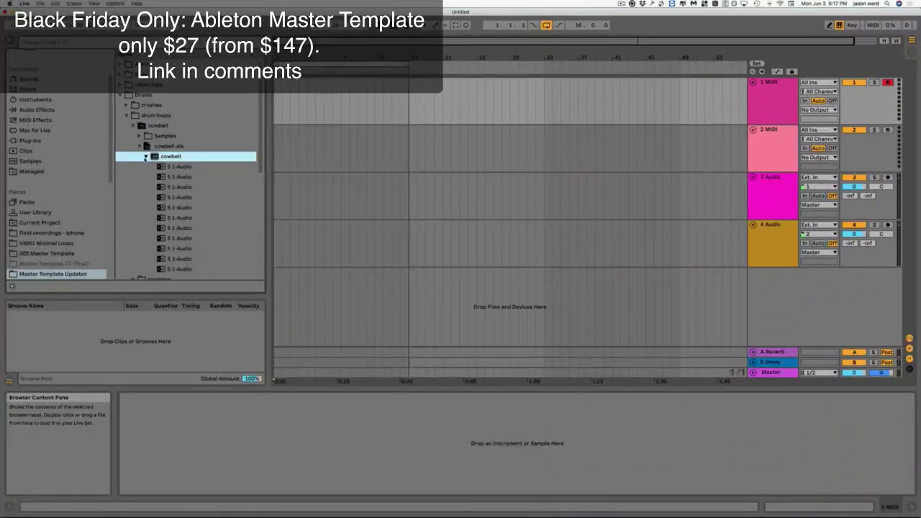
- Turn on browser previewing and preview the first three audio clips of the cowbell track
{"action": "left_click", "coordinate": [175, 167]}
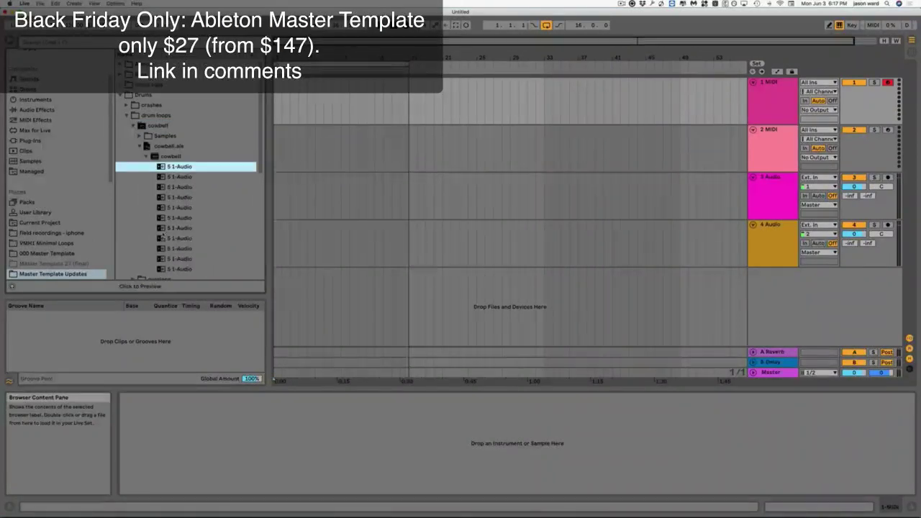
{"action": "left_click", "coordinate": [12, 287]}
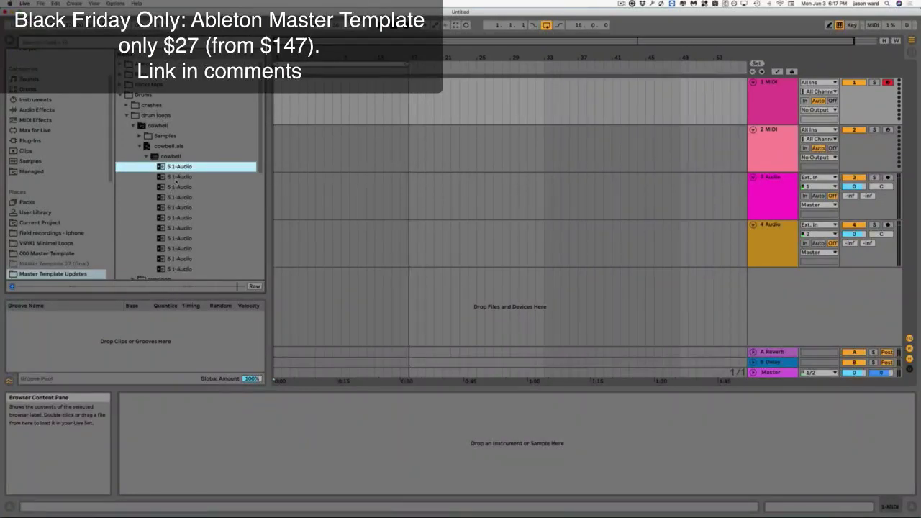
{"action": "left_click", "coordinate": [176, 177]}
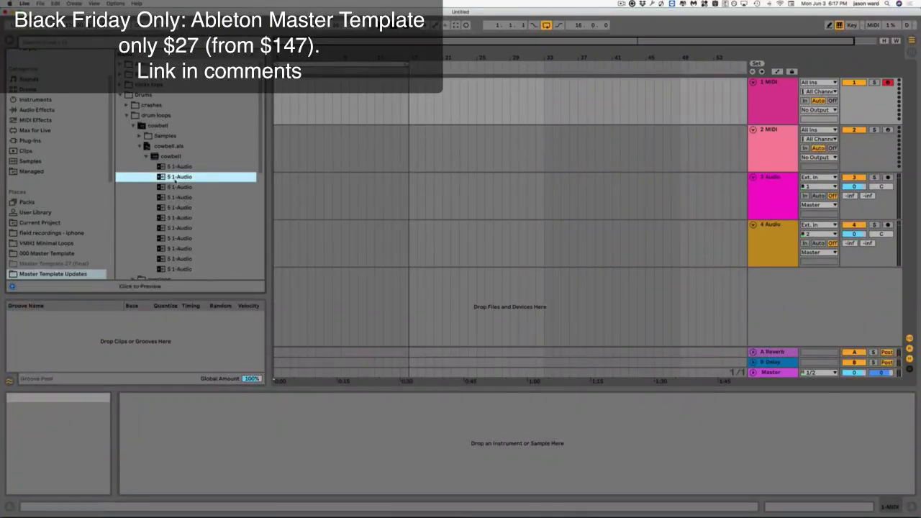
{"action": "left_click", "coordinate": [133, 287]}
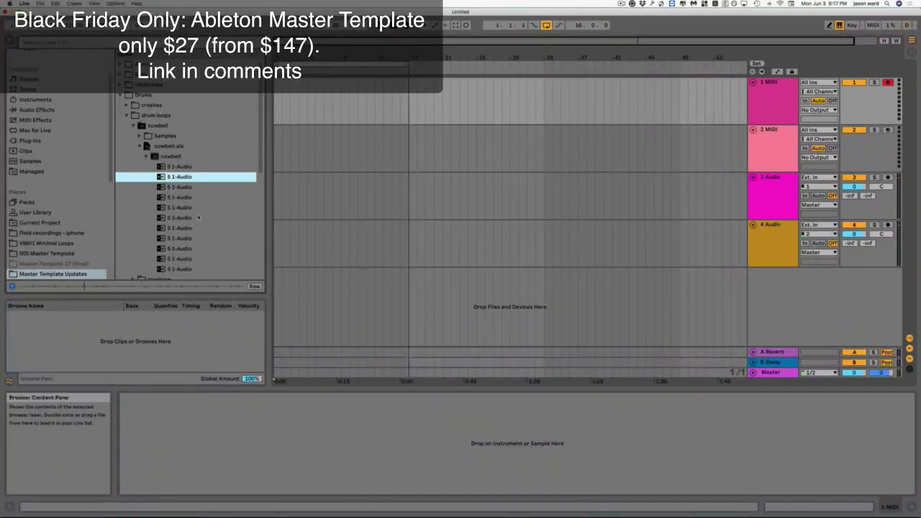
{"action": "left_click", "coordinate": [180, 188]}
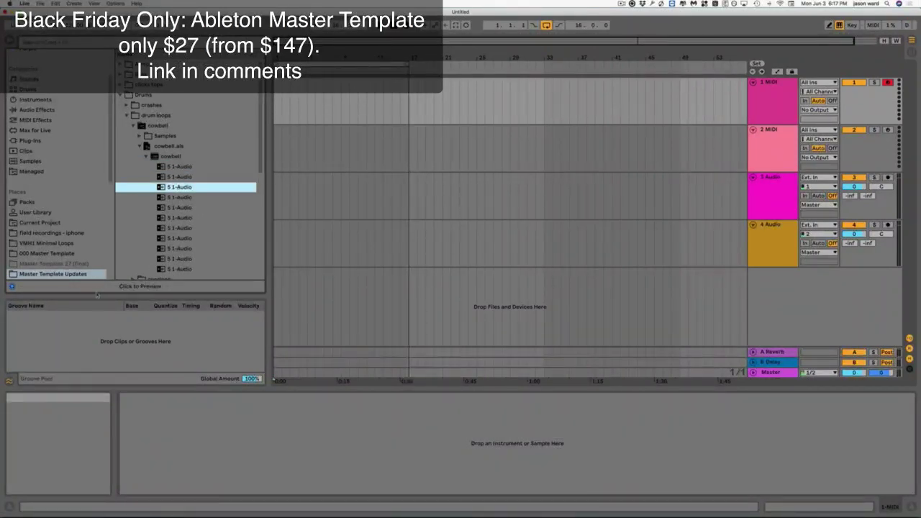
{"action": "left_click", "coordinate": [119, 287]}
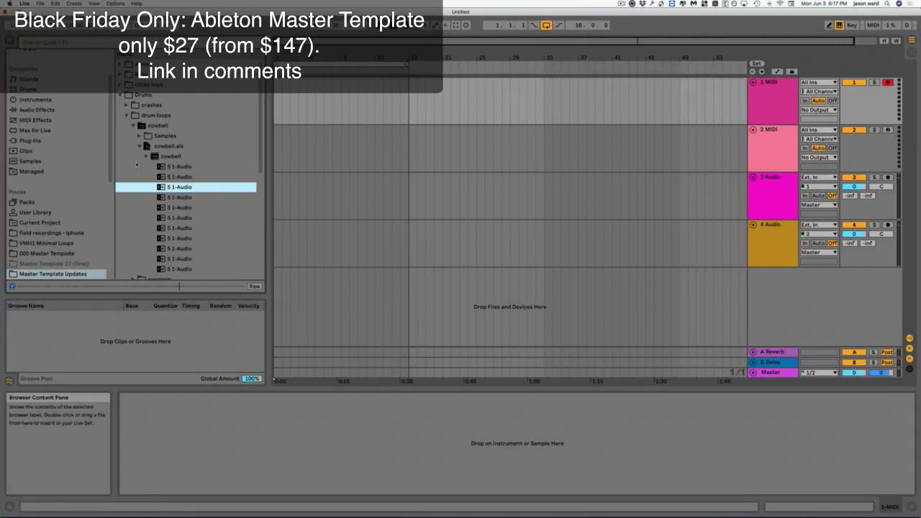
- Collapse cowbell.als and expand the hihat project down to the hihats track to list its audio clips
{"action": "left_click", "coordinate": [140, 146]}
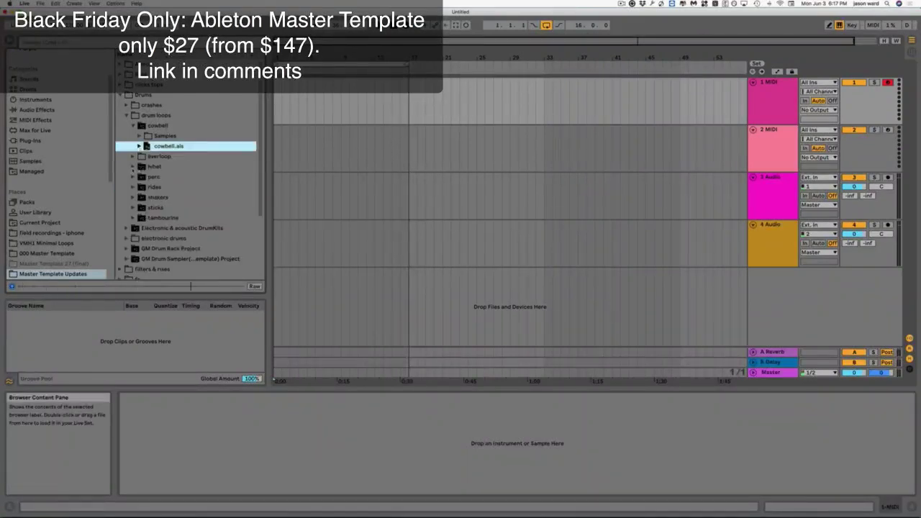
{"action": "left_click", "coordinate": [134, 166]}
{"action": "left_click", "coordinate": [139, 167]}
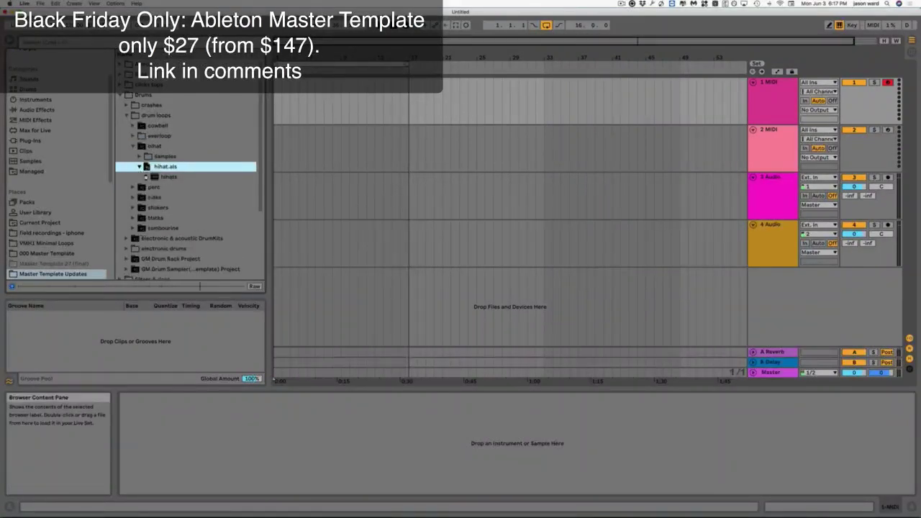
{"action": "left_click", "coordinate": [139, 166]}
- Preview the five audio clips directly below hihat 1 in the hihats track one after another
{"action": "left_click", "coordinate": [167, 197]}
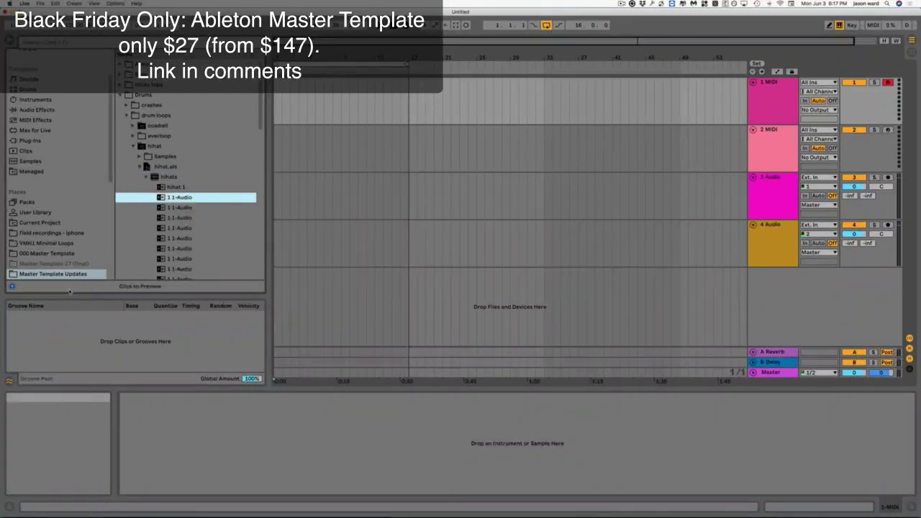
{"action": "left_click", "coordinate": [134, 286]}
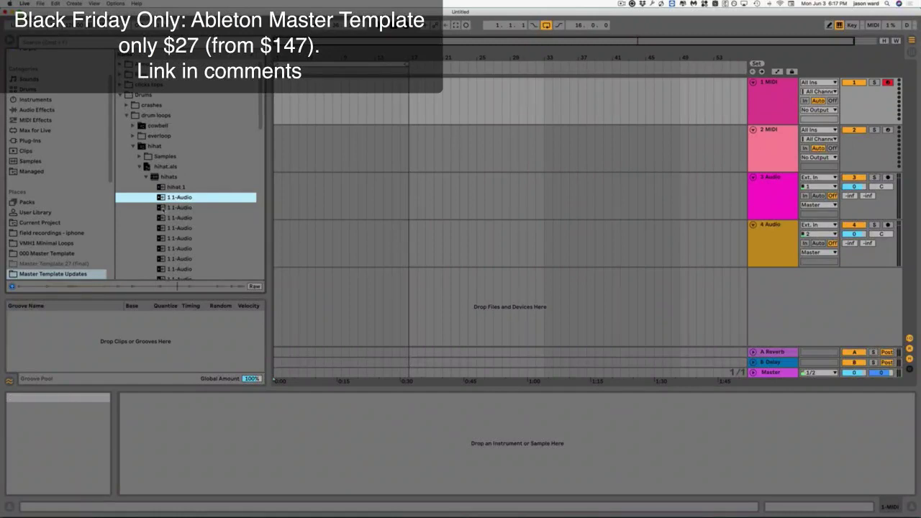
{"action": "key", "text": "Down"}
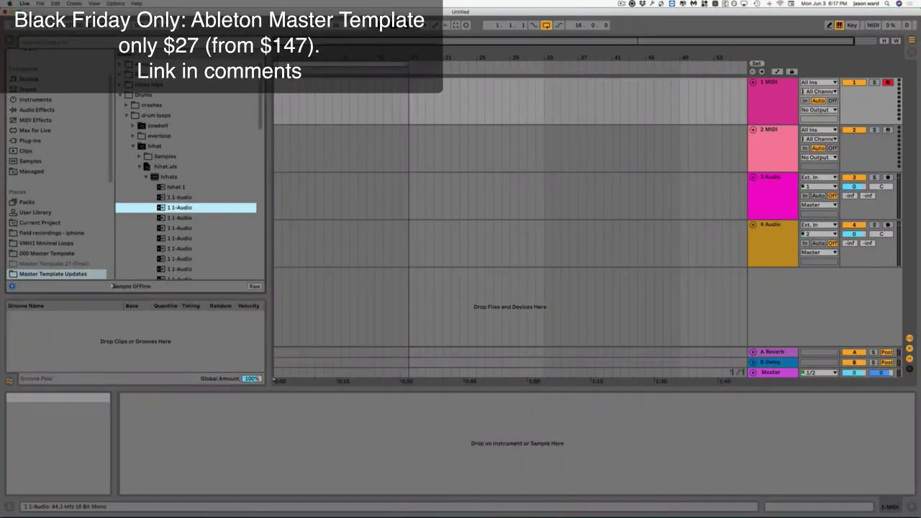
{"action": "left_click", "coordinate": [161, 218]}
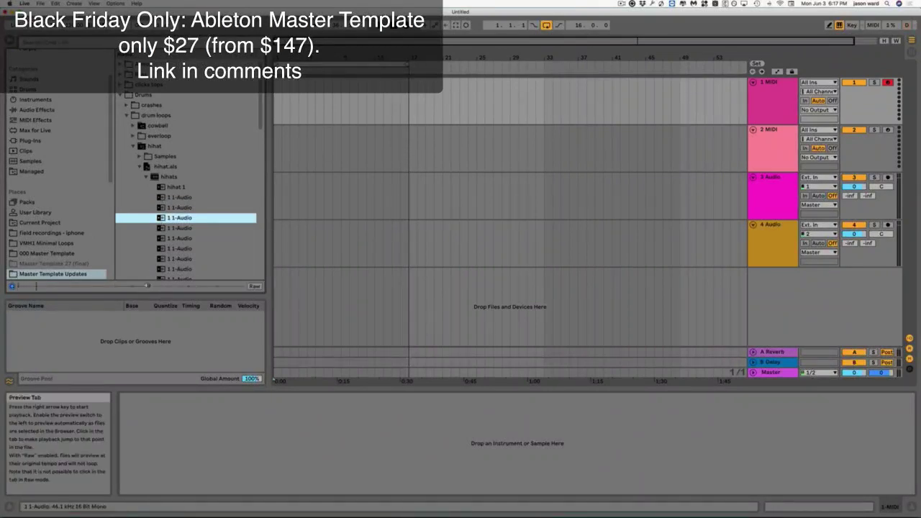
{"action": "left_click", "coordinate": [163, 228]}
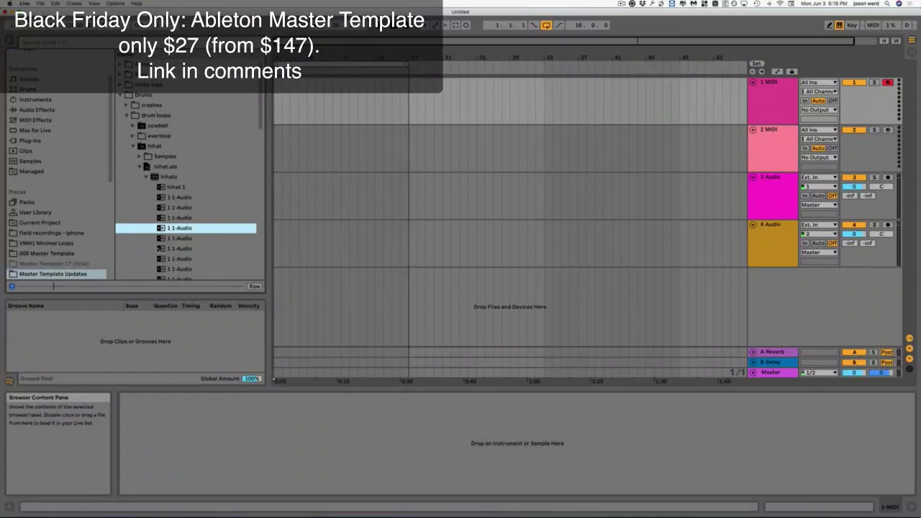
{"action": "key", "text": "Down"}
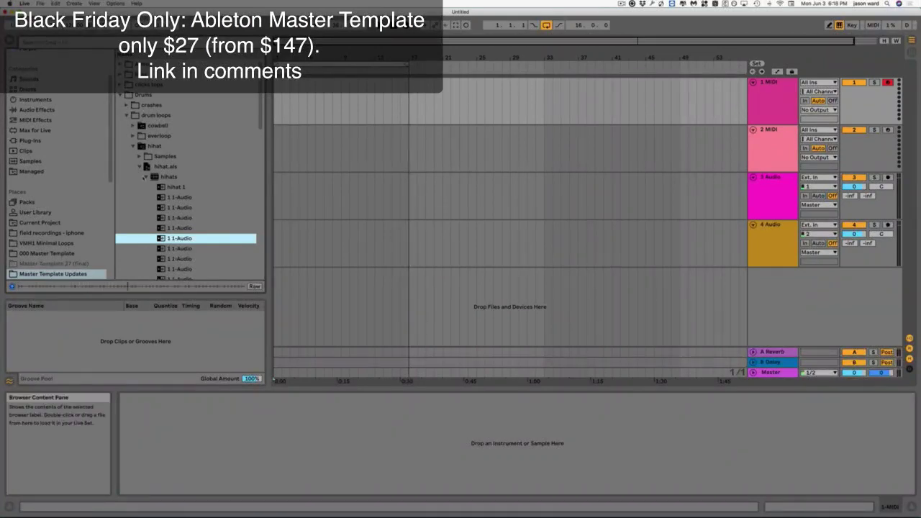
- Collapse the hihats content and expand the perc project and perc.als down to the perc track
{"action": "left_click", "coordinate": [144, 176]}
{"action": "left_click", "coordinate": [138, 167]}
{"action": "left_click", "coordinate": [136, 177]}
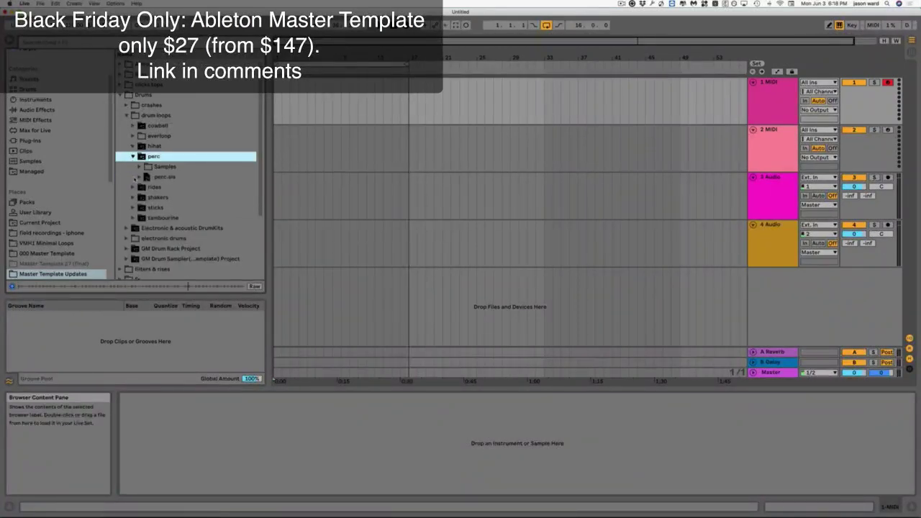
{"action": "left_click", "coordinate": [140, 177]}
{"action": "left_click", "coordinate": [145, 189]}
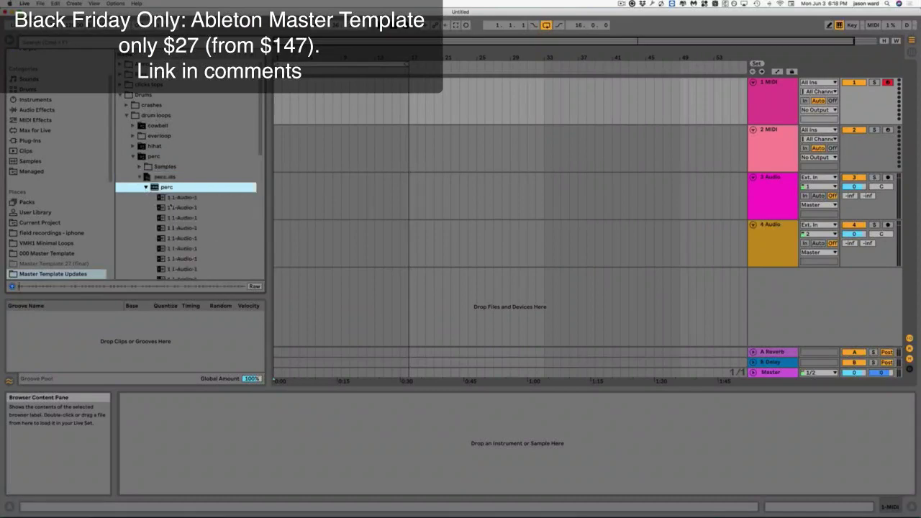
- Step through the perc track's audio clips down to the fourth one, previewing each loop
{"action": "key", "text": "Down"}
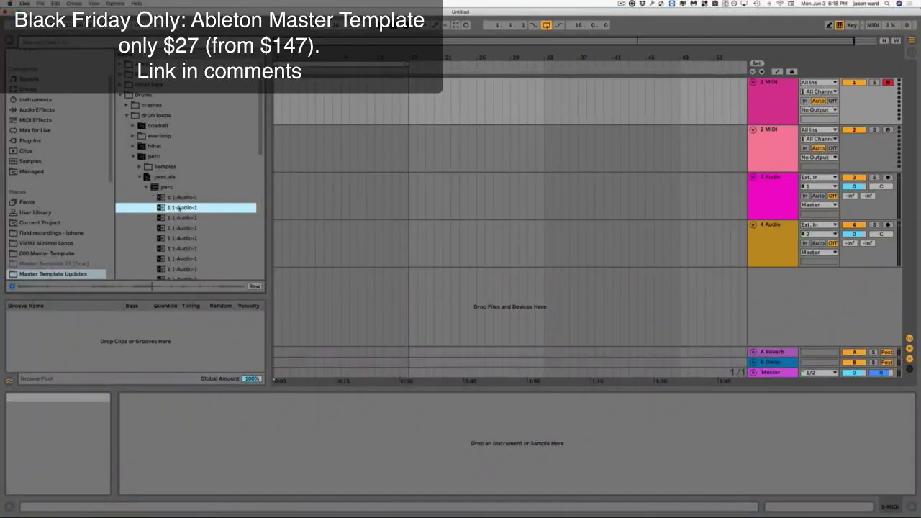
{"action": "key", "text": "Down"}
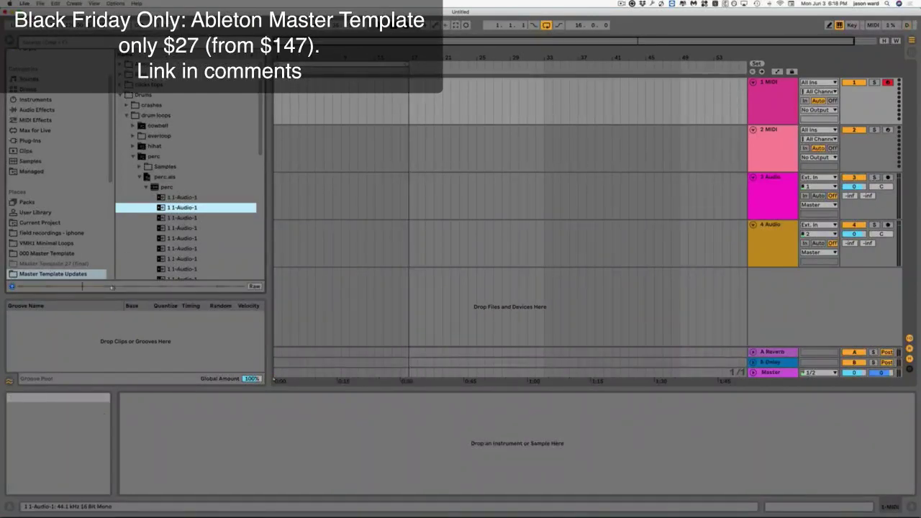
{"action": "key", "text": "Down"}
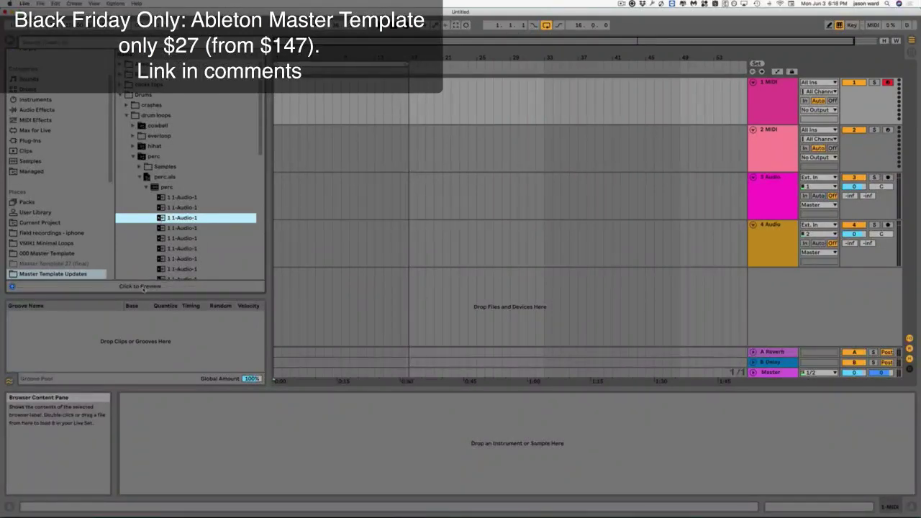
{"action": "key", "text": "Down"}
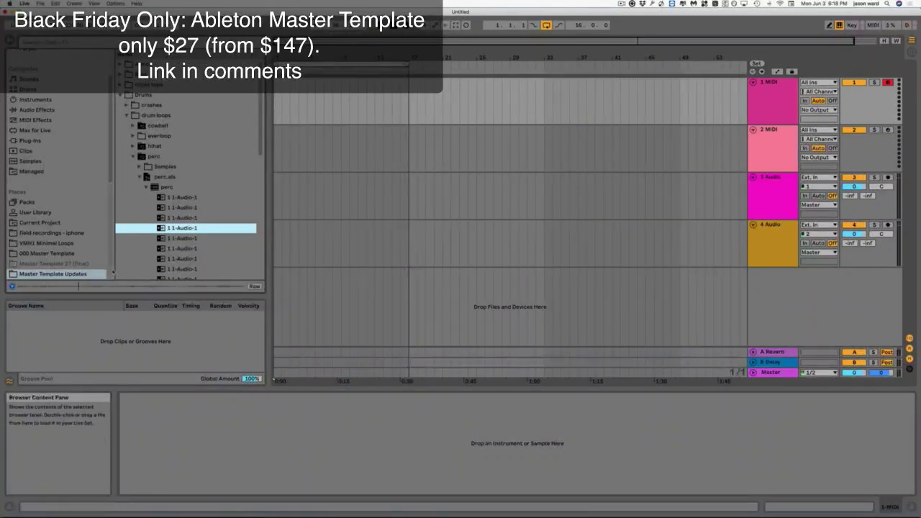
- Collapse the perc project and expand the rides project and rides.als down to the rides track
{"action": "left_click", "coordinate": [140, 177]}
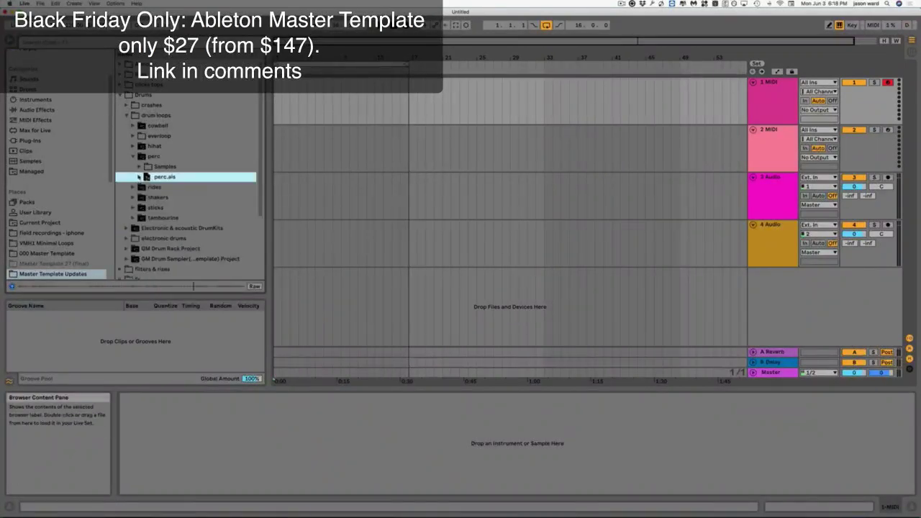
{"action": "left_click", "coordinate": [132, 156]}
{"action": "left_click", "coordinate": [132, 166]}
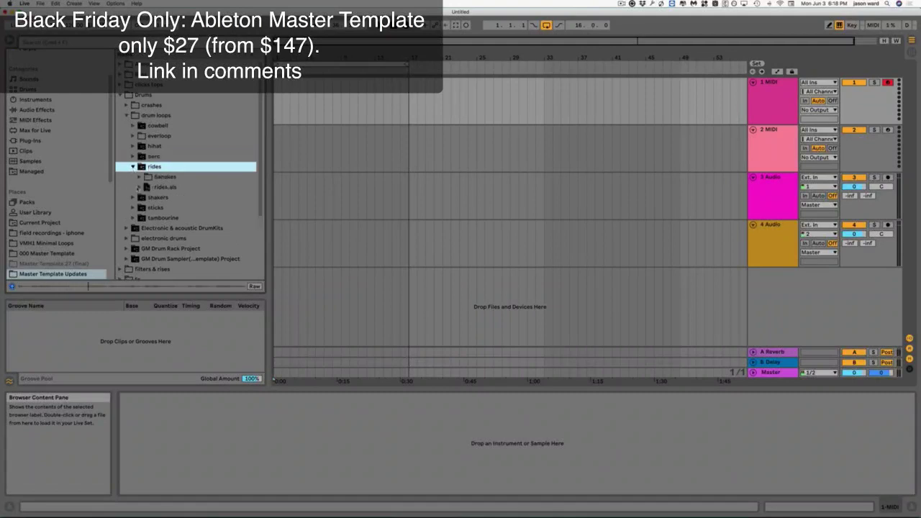
{"action": "left_click", "coordinate": [139, 187]}
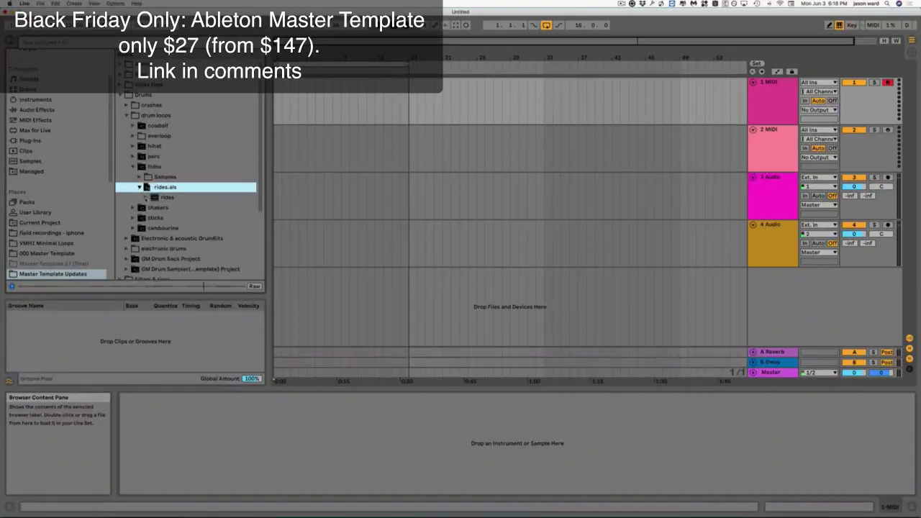
{"action": "left_click", "coordinate": [146, 197]}
- Preview the third to sixth audio clips of the rides track one after another
{"action": "left_click", "coordinate": [162, 227]}
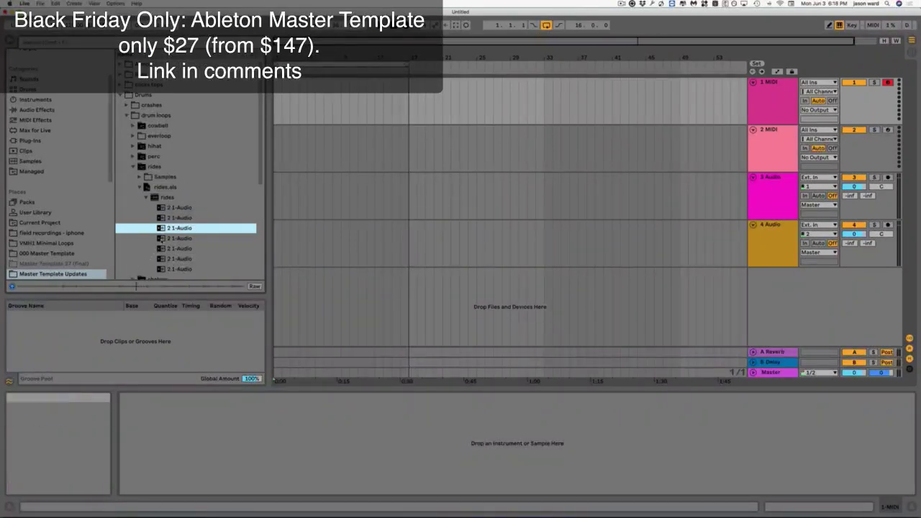
{"action": "key", "text": "Down"}
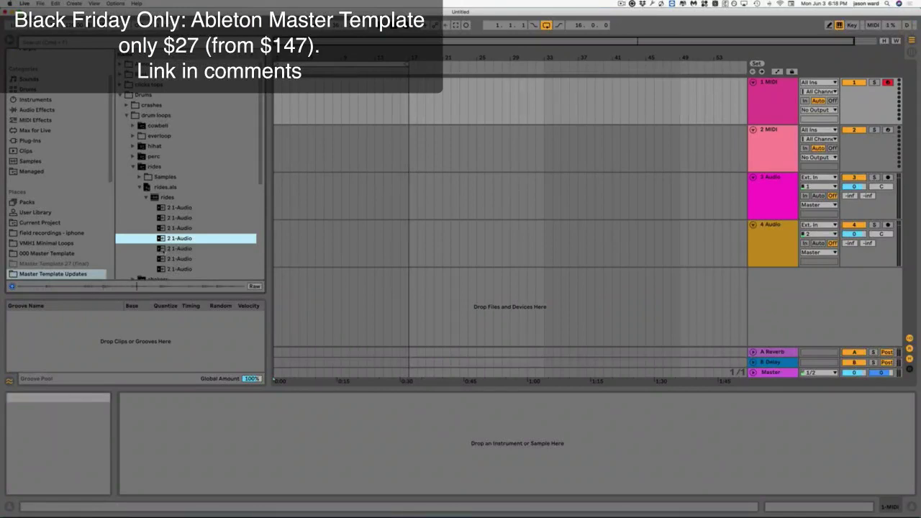
{"action": "key", "text": "Down"}
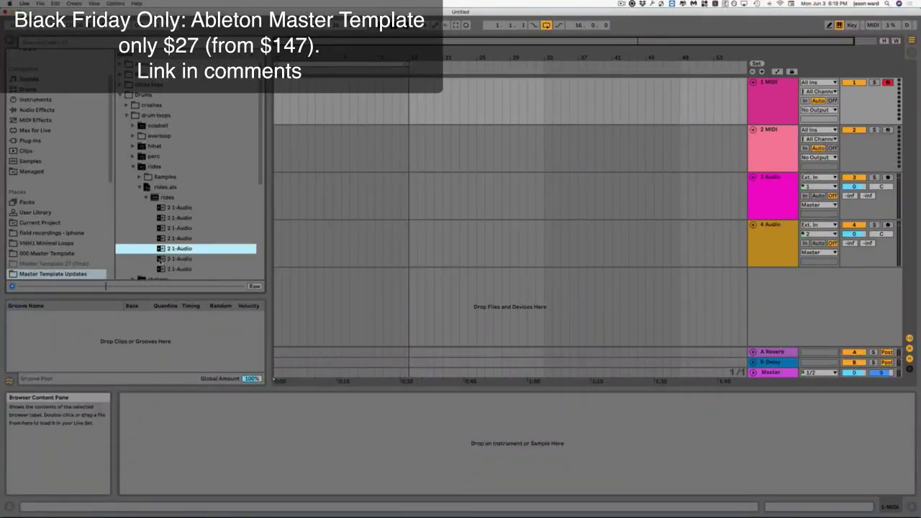
{"action": "key", "text": "Down"}
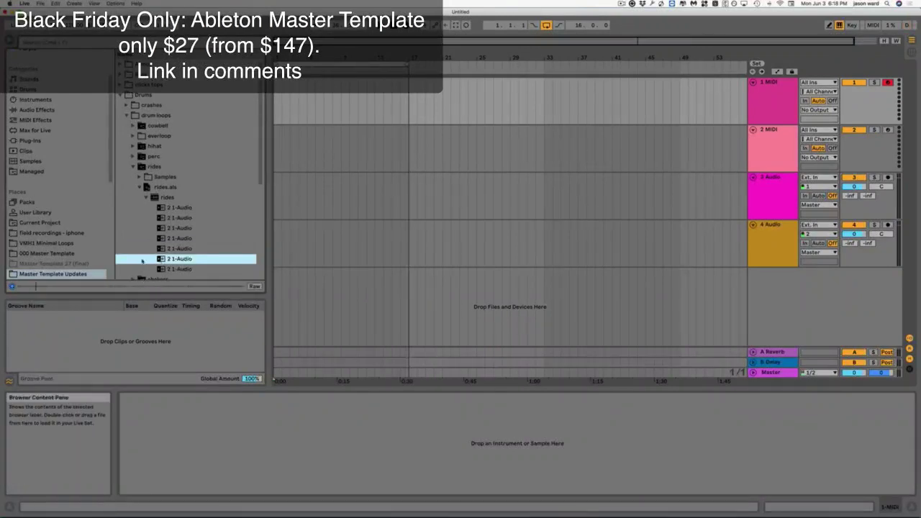
- Collapse the rides project and expand the everloop folder and its bass subfolder to list the loops
{"action": "left_click", "coordinate": [145, 197]}
{"action": "left_click", "coordinate": [139, 187]}
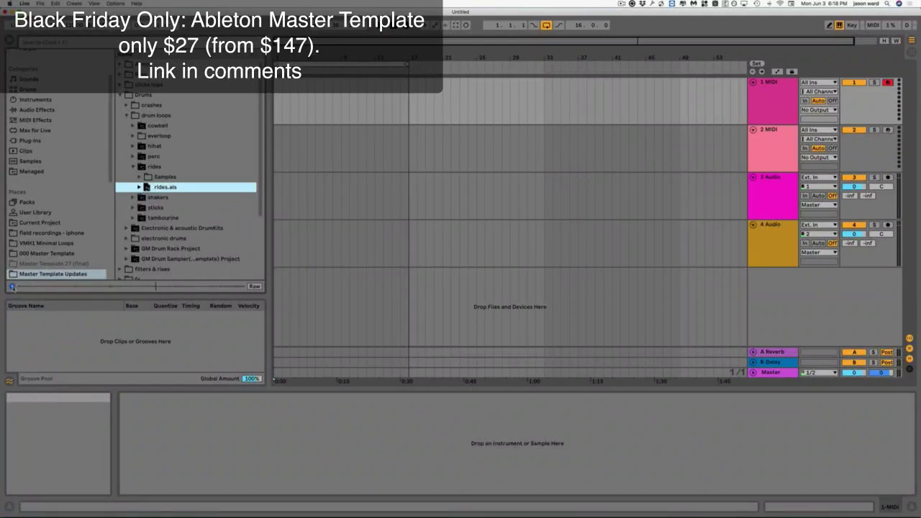
{"action": "left_click", "coordinate": [133, 167]}
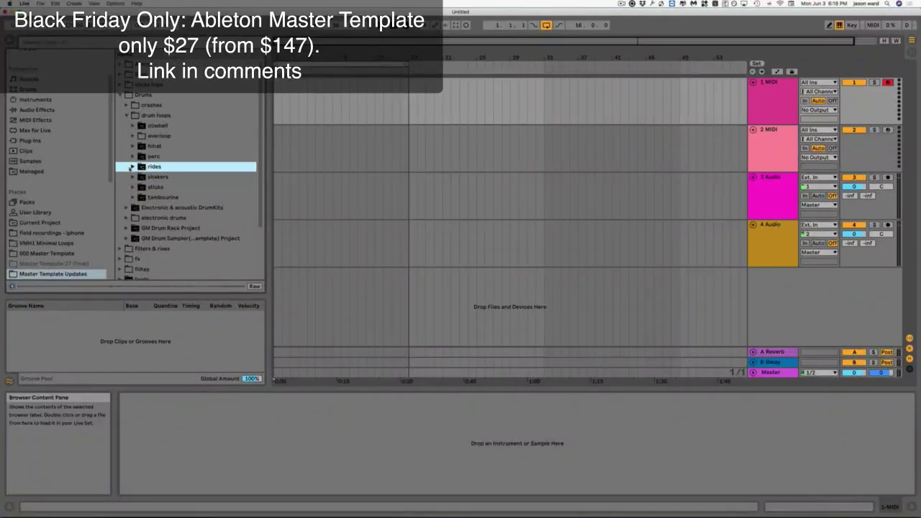
{"action": "left_click", "coordinate": [133, 136]}
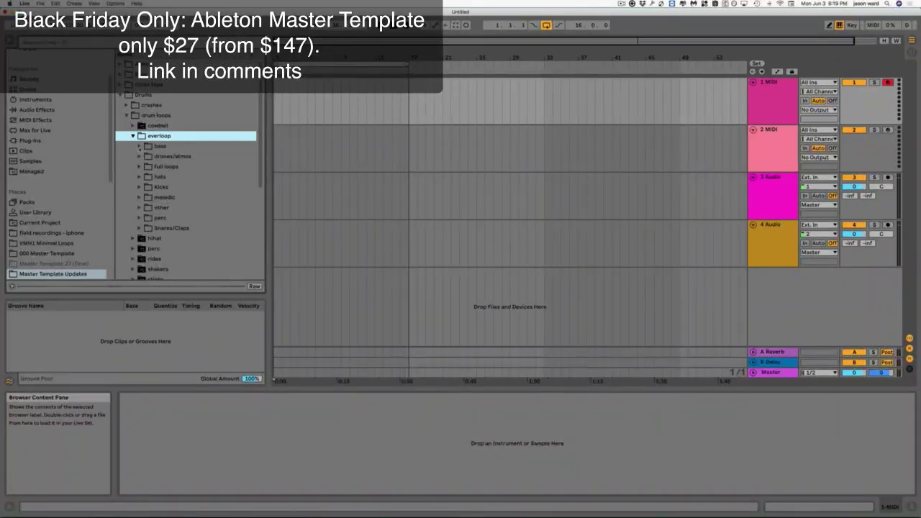
{"action": "left_click", "coordinate": [139, 146]}
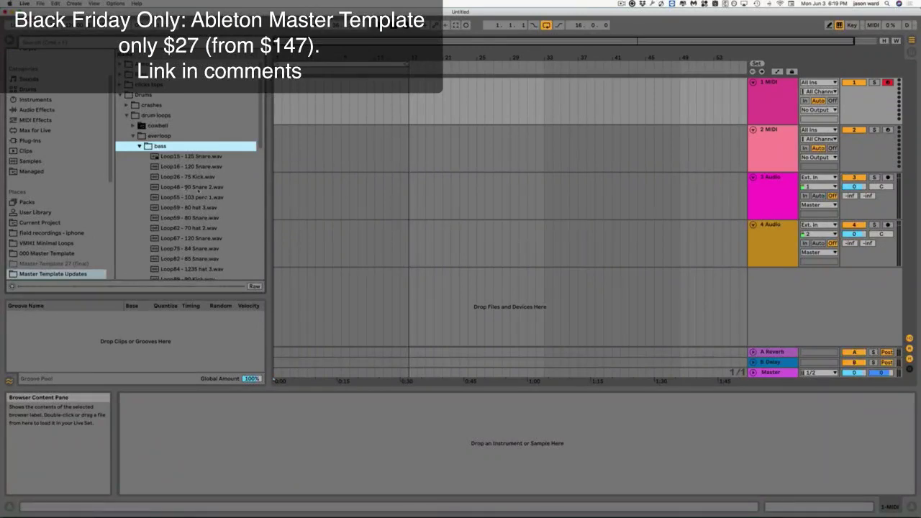
- Lower the project tempo and preview the bass loops from Loop48 - 90 Snare 2.wav to Loop59 - 80 hat 3.wav
{"action": "left_click_drag", "start_coordinate": [50, 25], "coordinate": [51, 45]}
{"action": "left_click", "coordinate": [180, 187]}
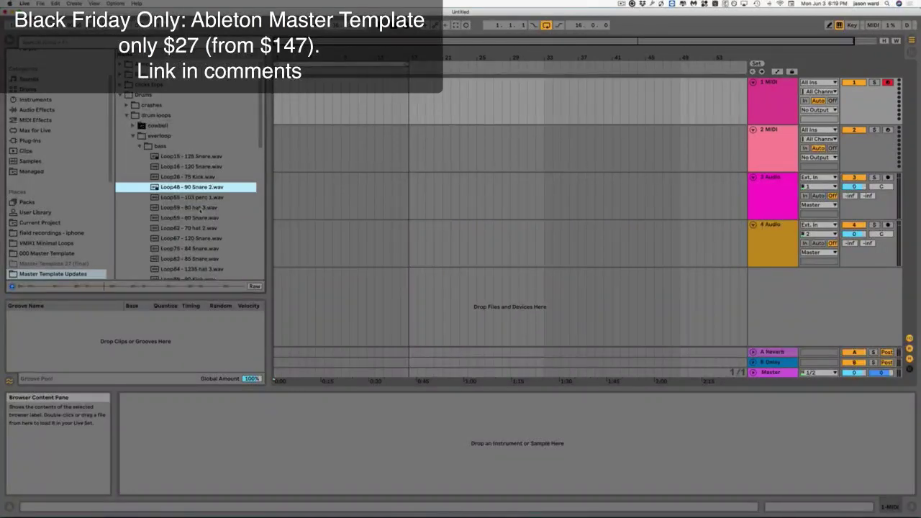
{"action": "key", "text": "Down"}
{"action": "key", "text": "Down"}
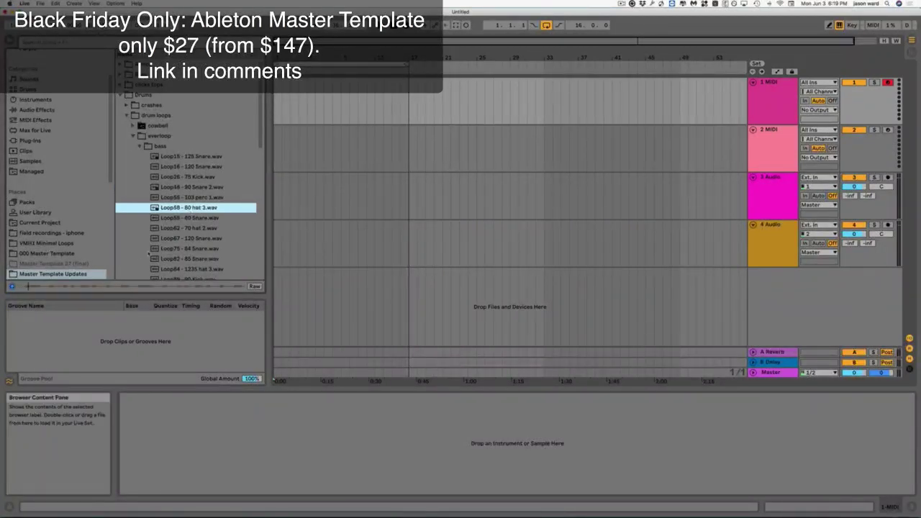
- Raise the system volume by three steps and preview Loop59 - 80 Snare.wav
{"action": "key", "text": "XF86AudioRaiseVolume"}
{"action": "key", "text": "XF86AudioRaiseVolume"}
{"action": "key", "text": "XF86AudioRaiseVolume"}
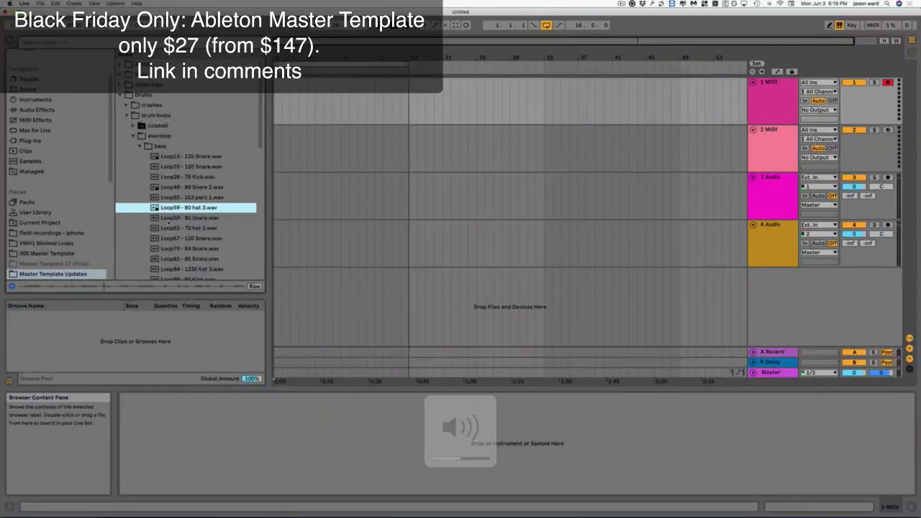
{"action": "key", "text": "Down"}
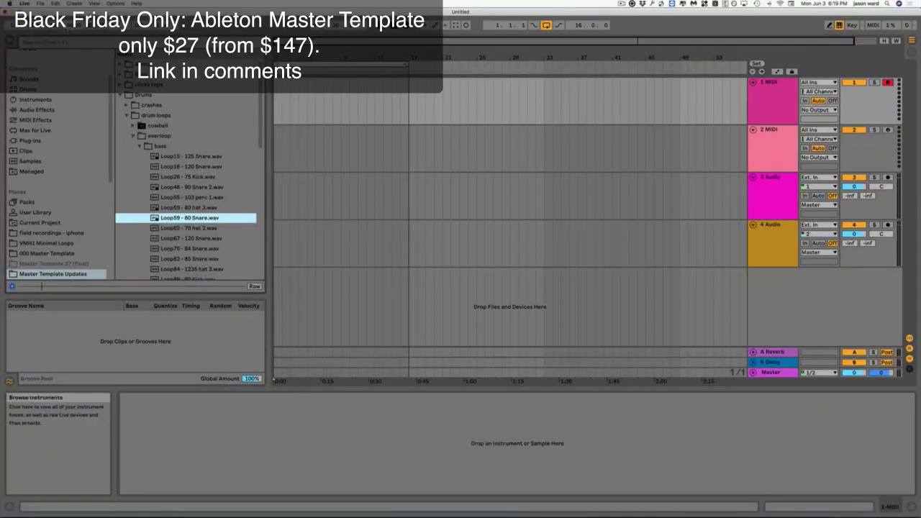
- Raise the project tempo back up and preview Loop67 - 120 Snare.wav and Loop75 - 84 Snare.wav
{"action": "left_click_drag", "start_coordinate": [56, 26], "coordinate": [55, 8]}
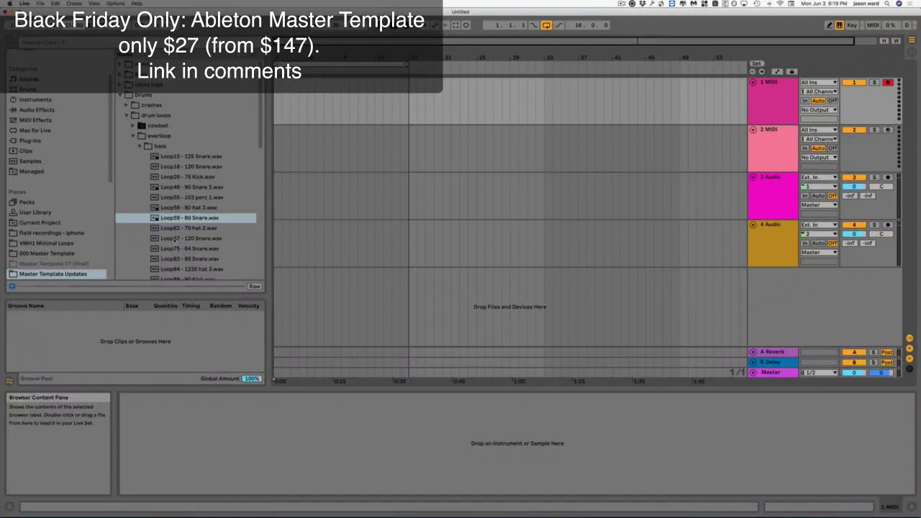
{"action": "left_click", "coordinate": [175, 238]}
{"action": "left_click", "coordinate": [173, 248]}
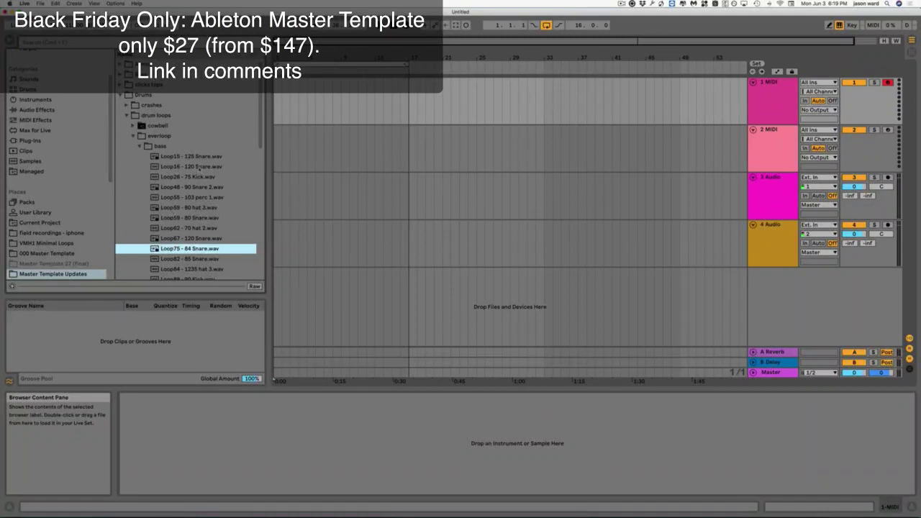
- Look through the everloop bass folder's loop list and preview Loop84 - 1235 hat 3.wav
{"action": "scroll", "coordinate": [207, 238], "scroll_direction": "down", "scroll_amount": 5}
{"action": "scroll", "coordinate": [207, 238], "scroll_direction": "up", "scroll_amount": 5}
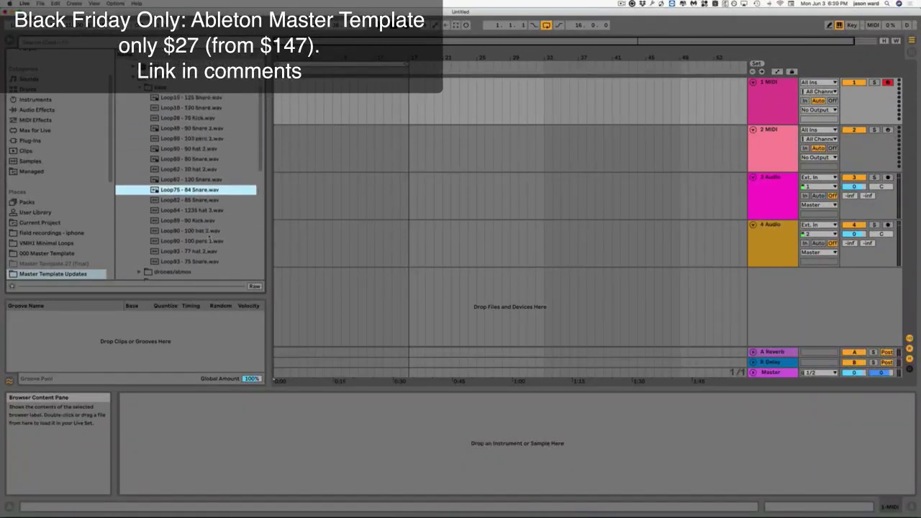
{"action": "scroll", "coordinate": [209, 238], "scroll_direction": "up", "scroll_amount": 1}
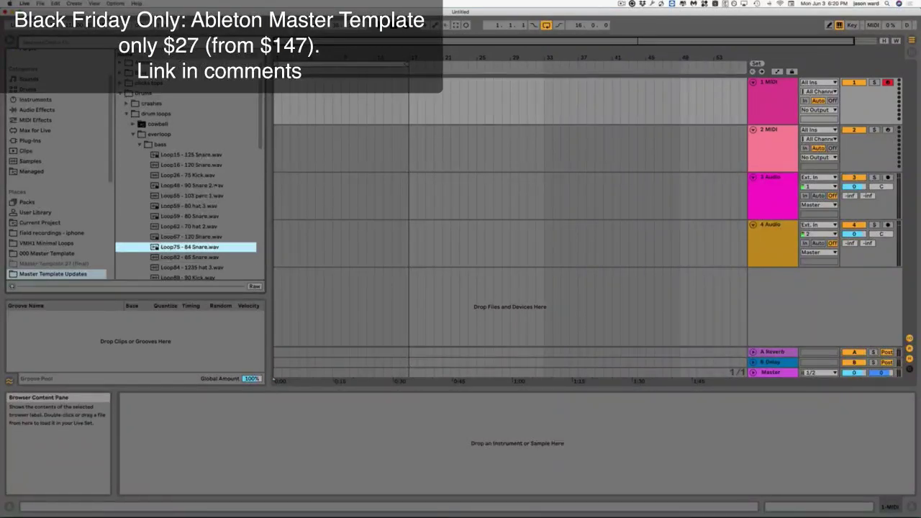
{"action": "scroll", "coordinate": [209, 185], "scroll_direction": "down", "scroll_amount": 4}
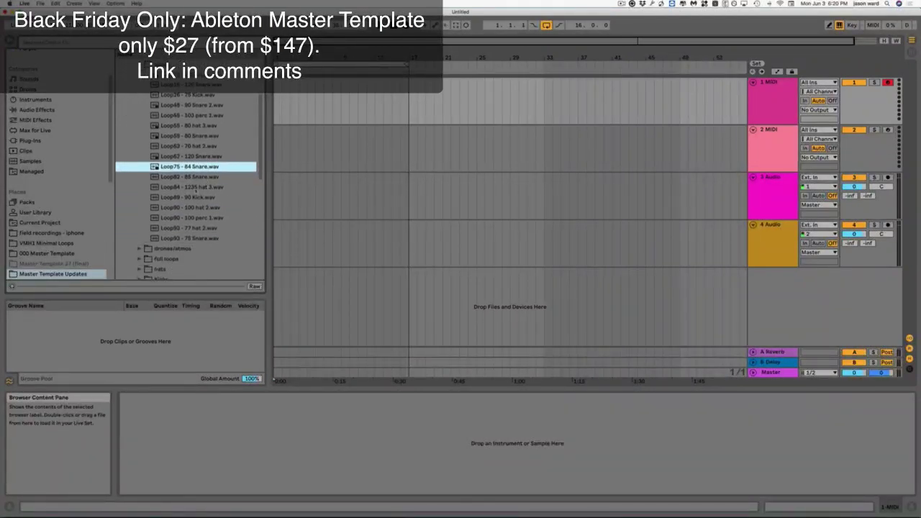
{"action": "left_click", "coordinate": [186, 187]}
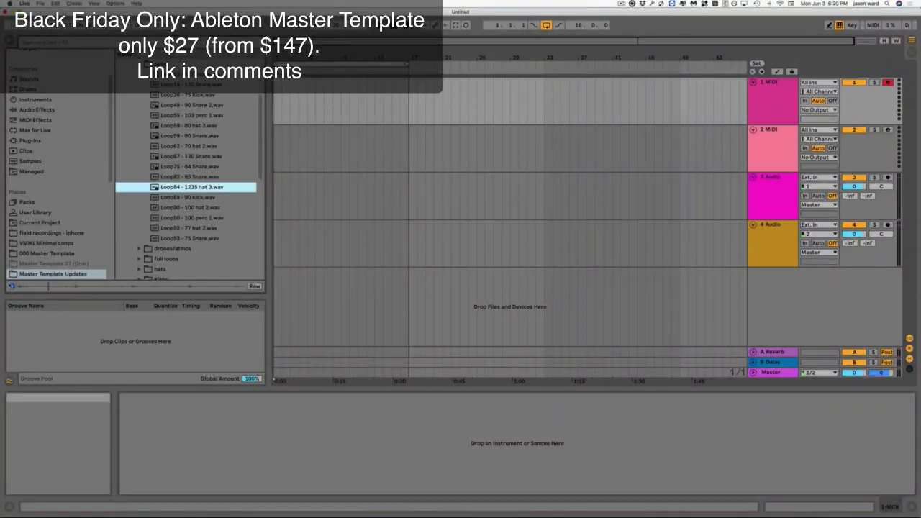
- Preview Loop89 - 90 Kick.wav and insert three audio tracks below track 4
{"action": "left_click", "coordinate": [197, 198]}
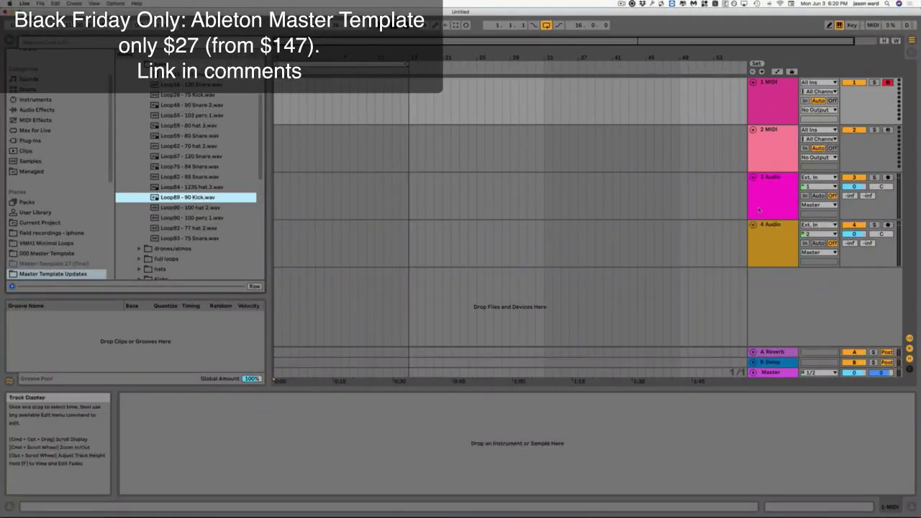
{"action": "left_click", "coordinate": [771, 184]}
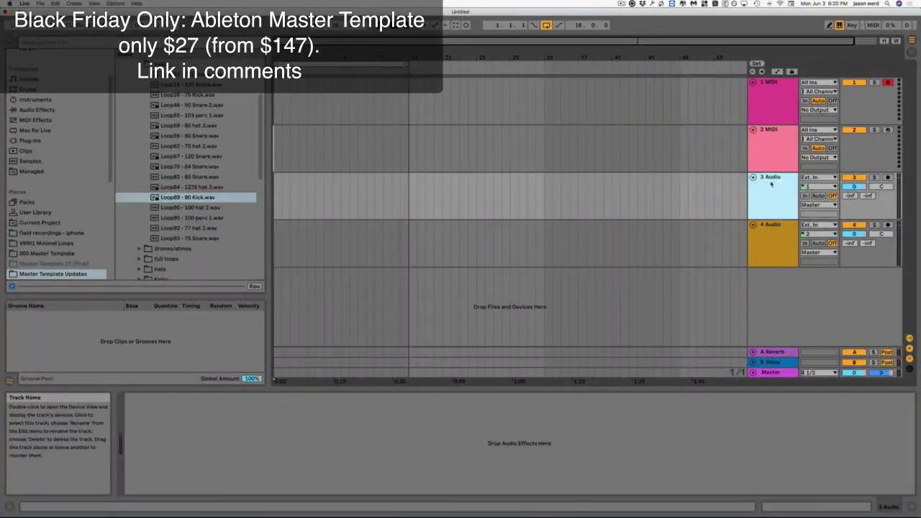
{"action": "left_click", "coordinate": [775, 227]}
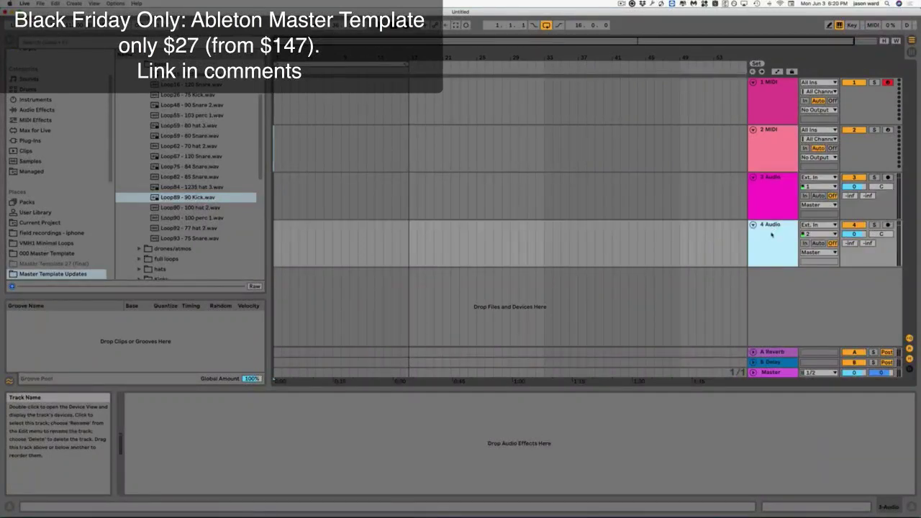
{"action": "key", "text": "super+t"}
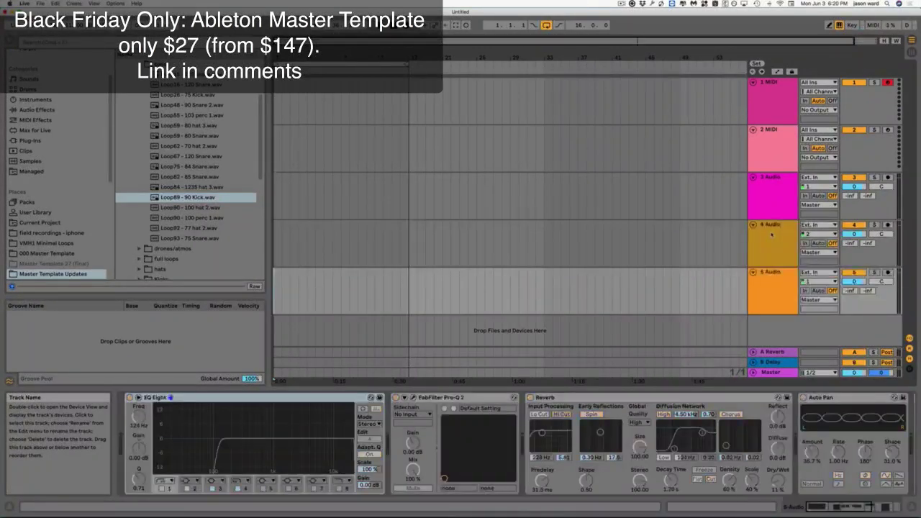
{"action": "key", "text": "super+t"}
{"action": "key", "text": "super+t"}
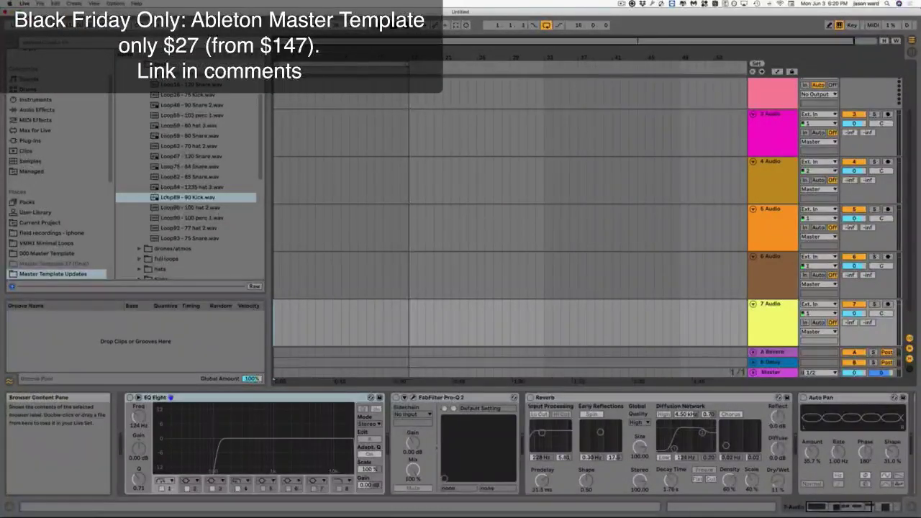
- Place Loop89 - 90 Kick.wav at the start of audio track 4 and rename the track "bass"
{"action": "left_click", "coordinate": [165, 198]}
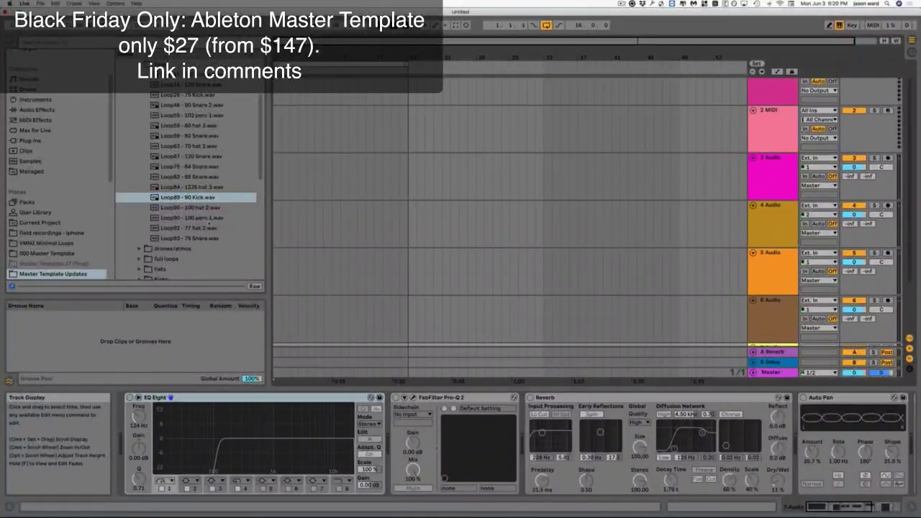
{"action": "left_click_drag", "start_coordinate": [188, 197], "coordinate": [409, 223]}
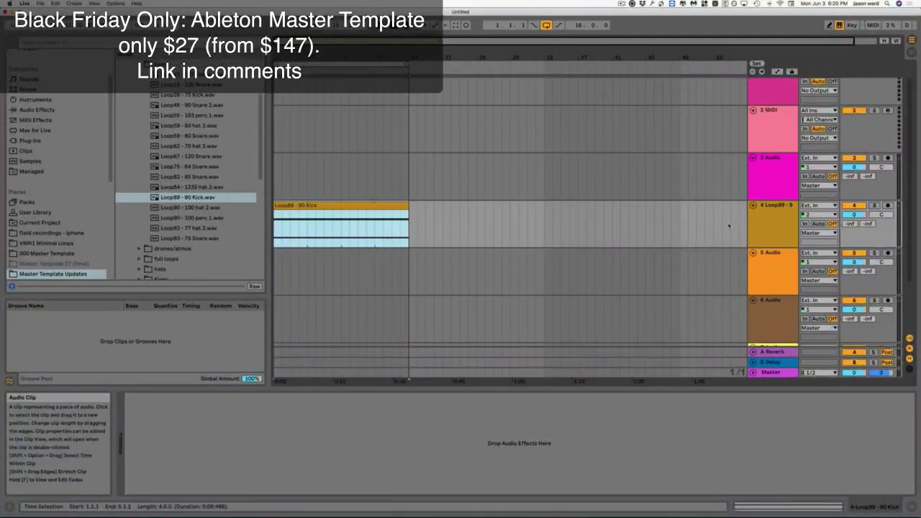
{"action": "left_click", "coordinate": [781, 208]}
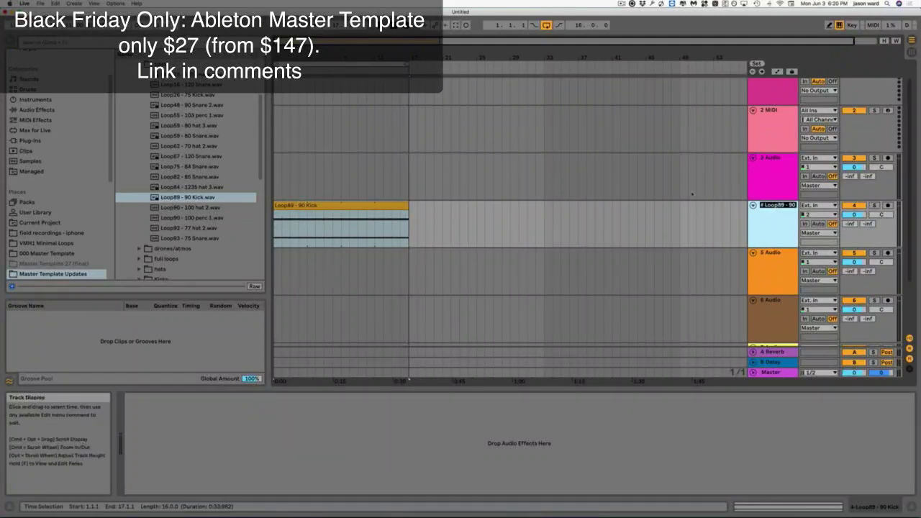
{"action": "key", "text": "Return"}
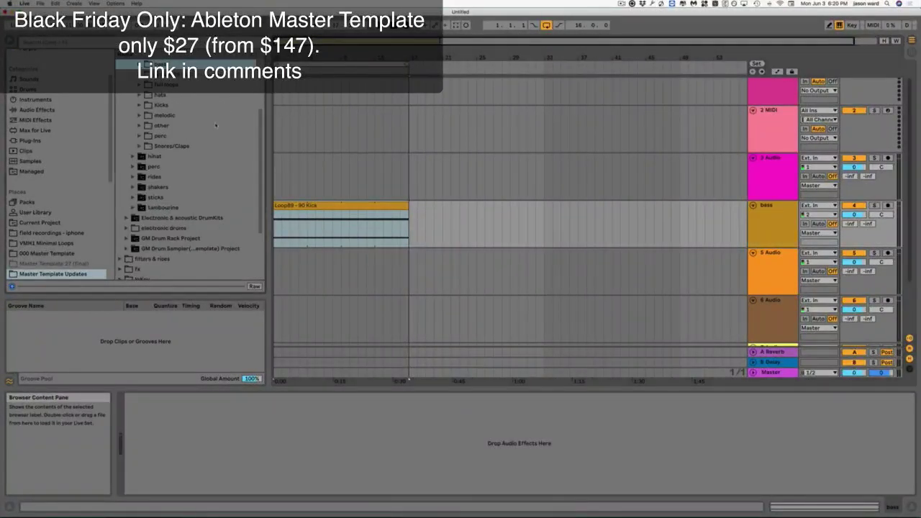
- Switch from the bass folder to Kicks and preview the loops from Loop1 - 125 Kick.wav to Loop3 - 97 Snare.wav
{"action": "key", "text": "Left"}
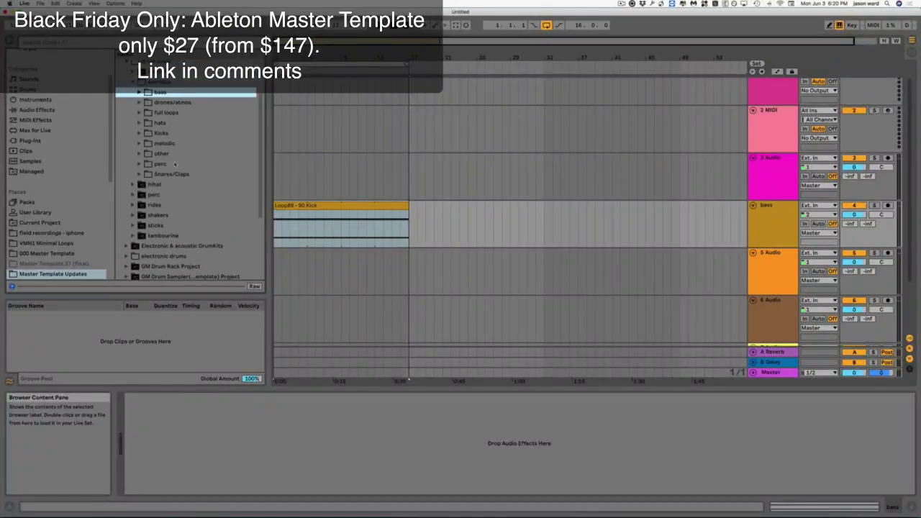
{"action": "left_click", "coordinate": [140, 133]}
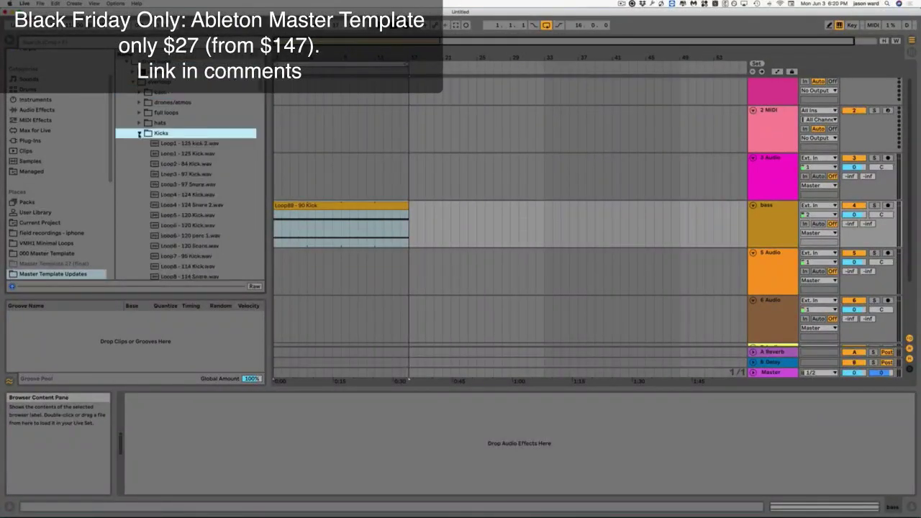
{"action": "left_click", "coordinate": [183, 154]}
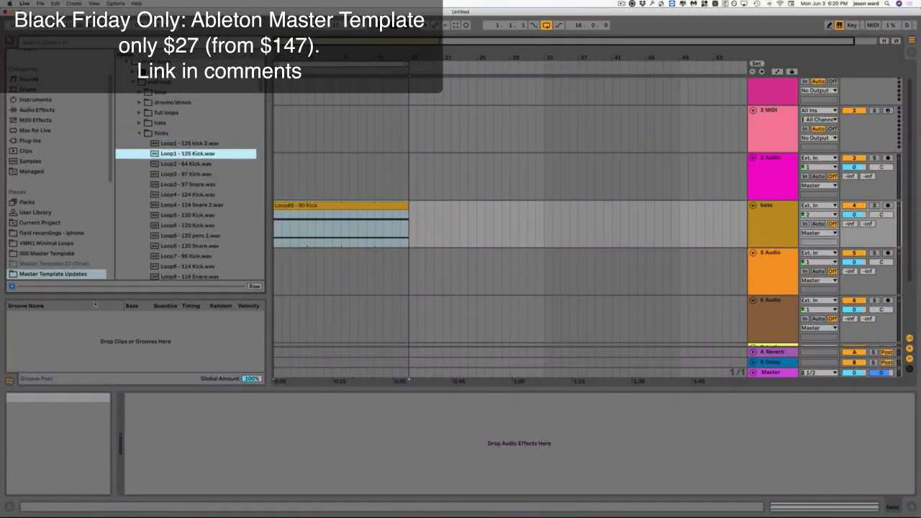
{"action": "left_click", "coordinate": [188, 164]}
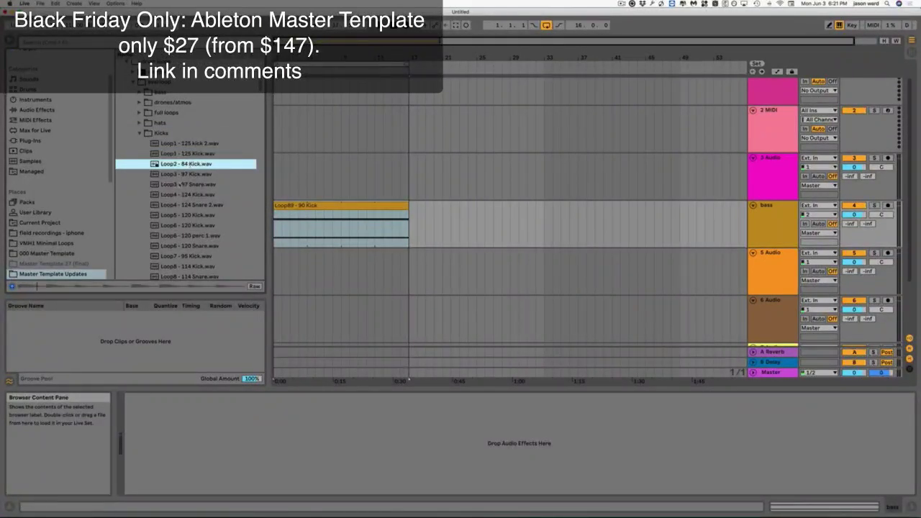
{"action": "left_click", "coordinate": [179, 174]}
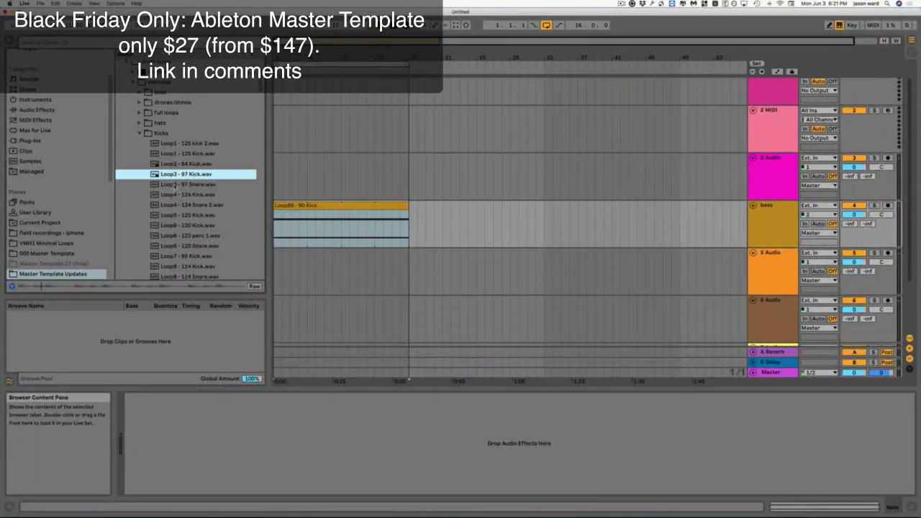
{"action": "left_click", "coordinate": [165, 185]}
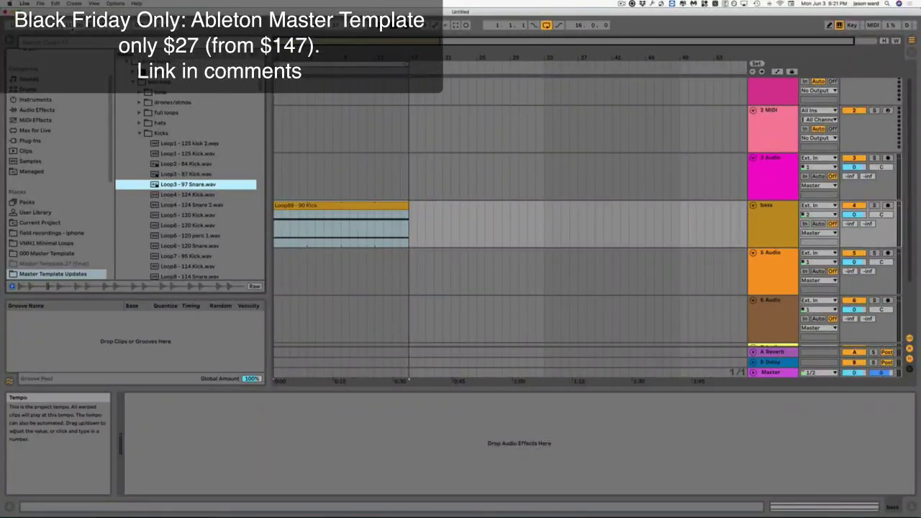
- Raise the project tempo and preview Loop4 - 124 Kick.wav and Loop5 - 120 Kick.wav
{"action": "left_click", "coordinate": [74, 25]}
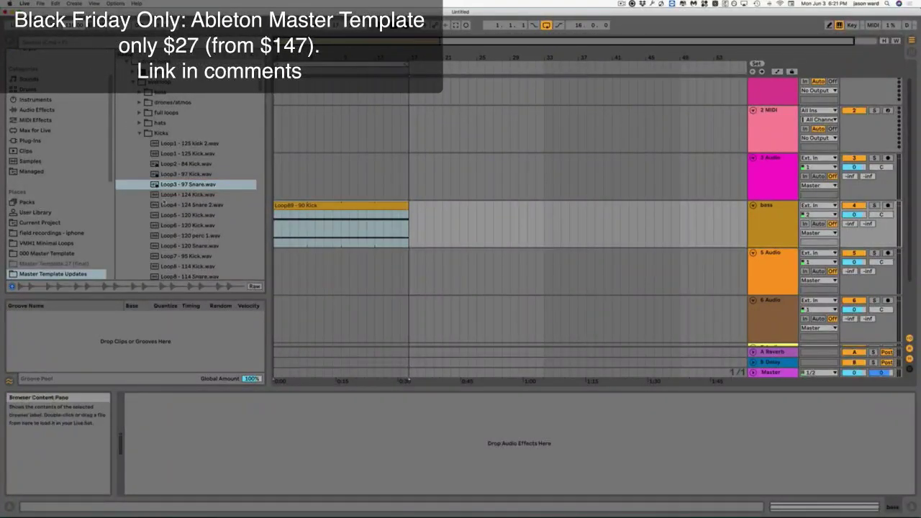
{"action": "left_click", "coordinate": [167, 196]}
{"action": "left_click", "coordinate": [173, 215]}
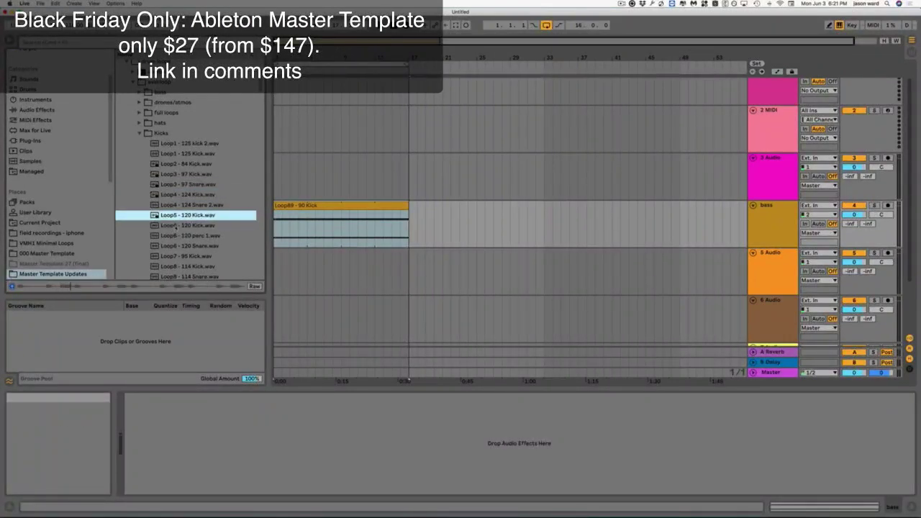
- Place Loop5 - 120 Kick.wav at the start of audio track 3 and rename the track "kick"
{"action": "left_click_drag", "start_coordinate": [154, 216], "coordinate": [405, 158]}
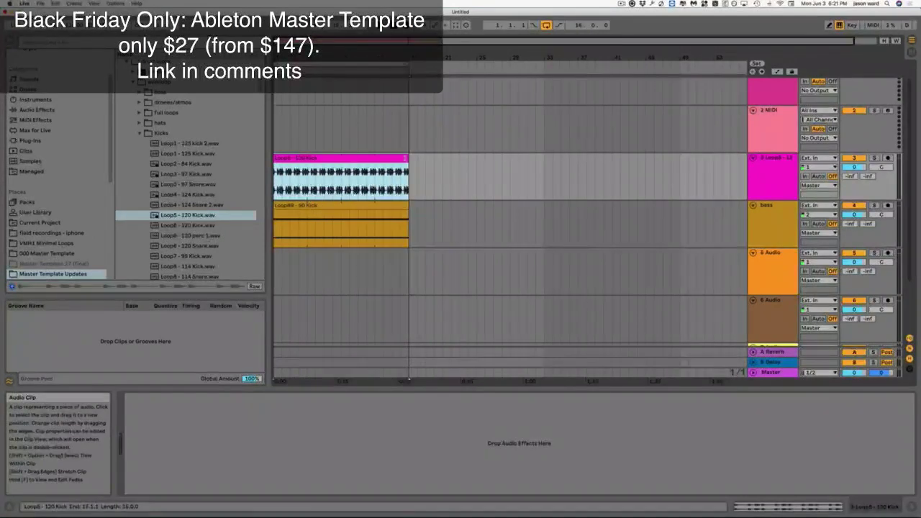
{"action": "left_click", "coordinate": [778, 159]}
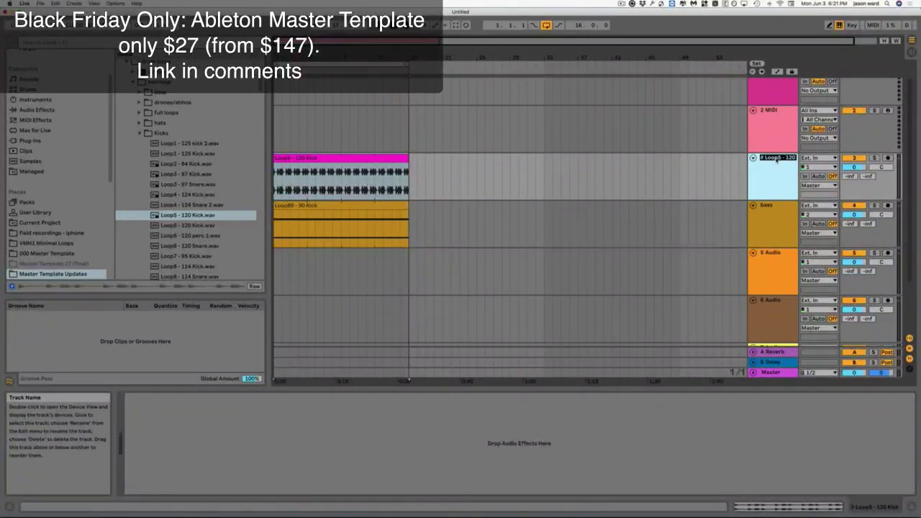
{"action": "key", "text": "Return"}
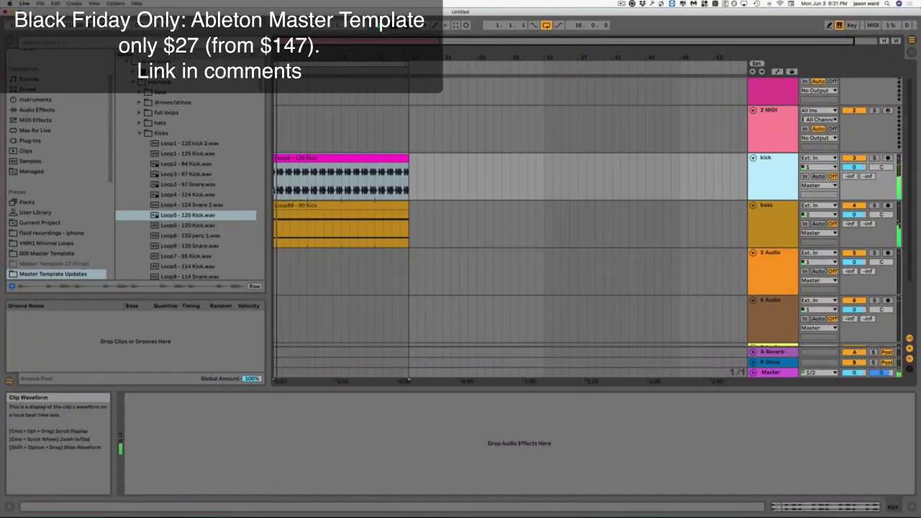
- Switch from Kicks to the melodic folder and preview Loop19 - 86 Snare 2.wav, Loop23 - 120 hat 2.wav and Loop23 - 120 Snare 2.wav
{"action": "left_click", "coordinate": [139, 133]}
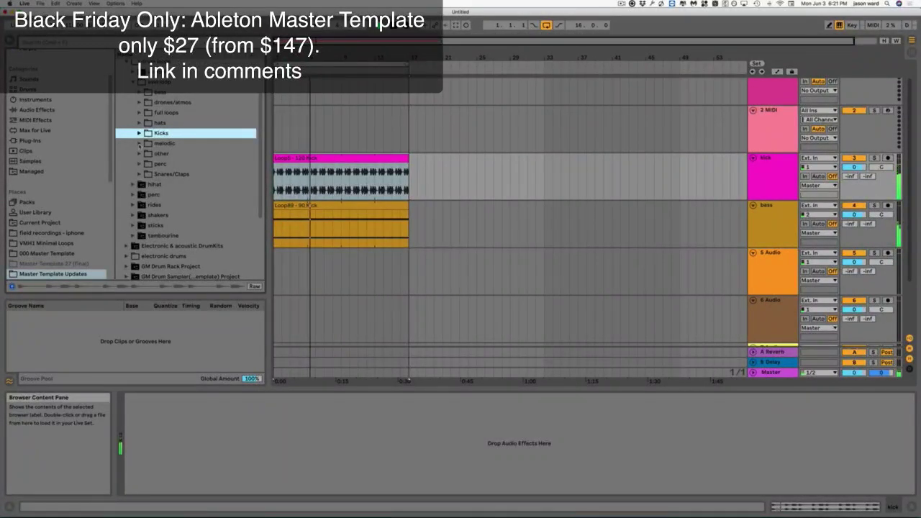
{"action": "left_click", "coordinate": [140, 143]}
{"action": "left_click", "coordinate": [180, 174]}
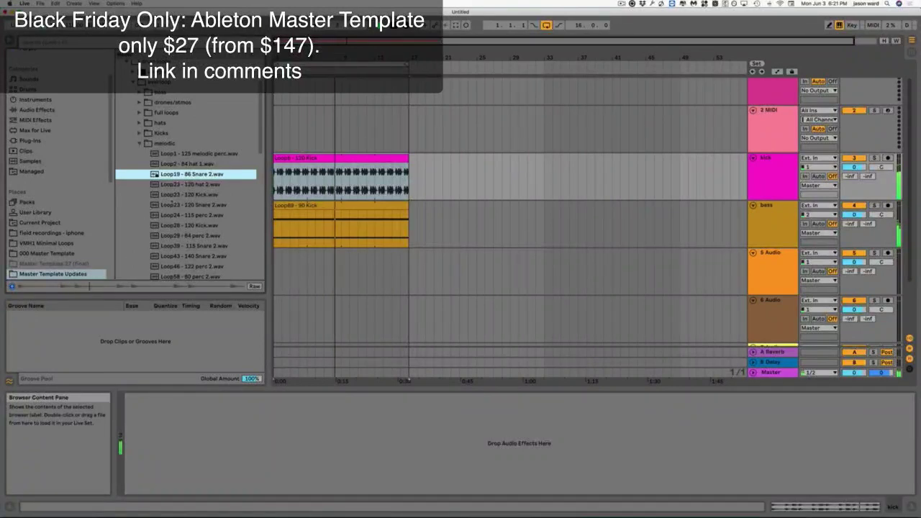
{"action": "left_click", "coordinate": [191, 185]}
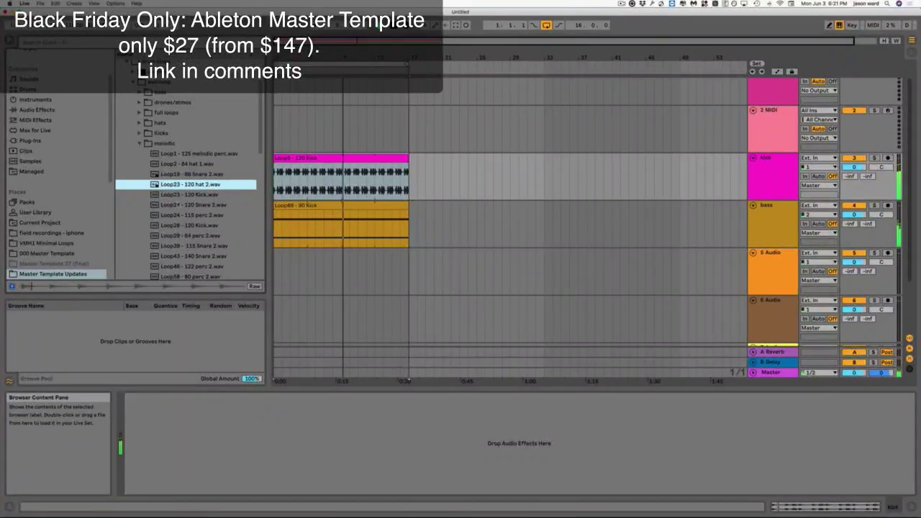
{"action": "left_click", "coordinate": [180, 205]}
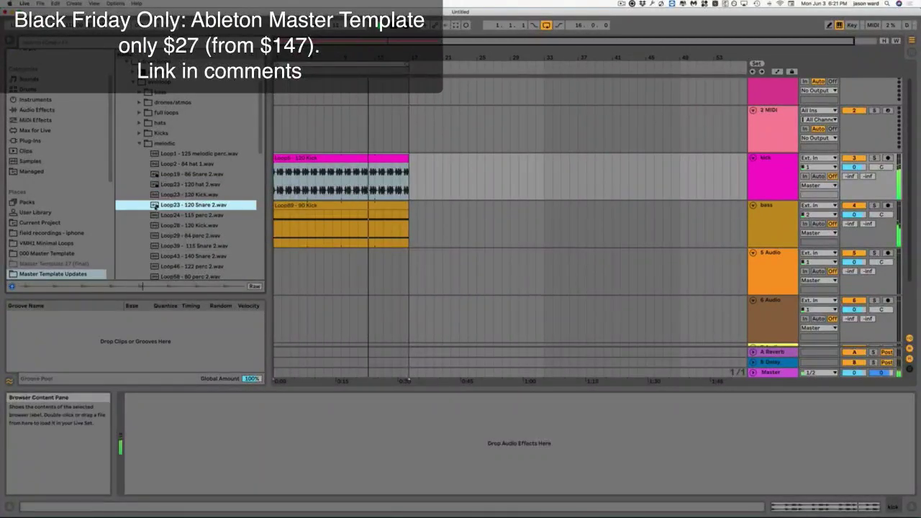
- Place Loop23 - 120 Snare 2.wav at the start of audio track 5 and lower the track's volume to about -4.1 dB
{"action": "left_click_drag", "start_coordinate": [155, 207], "coordinate": [284, 277]}
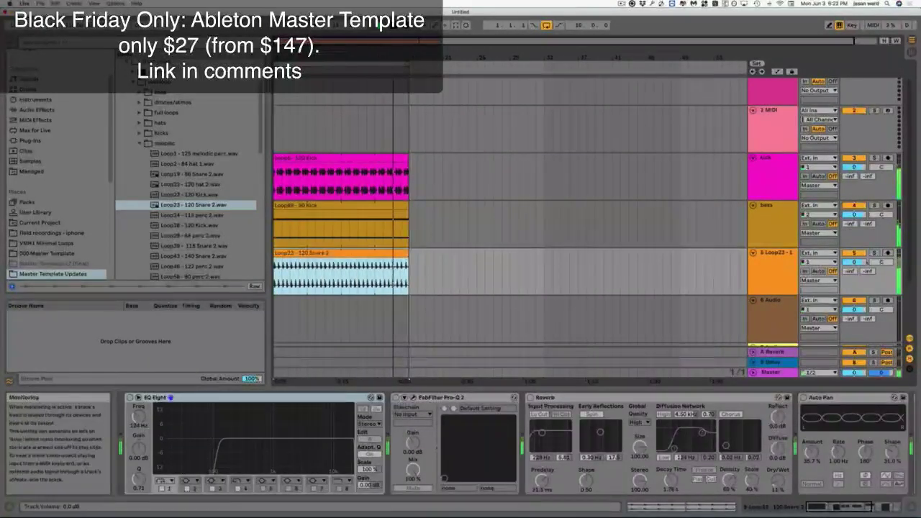
{"action": "left_click_drag", "start_coordinate": [854, 262], "coordinate": [854, 267]}
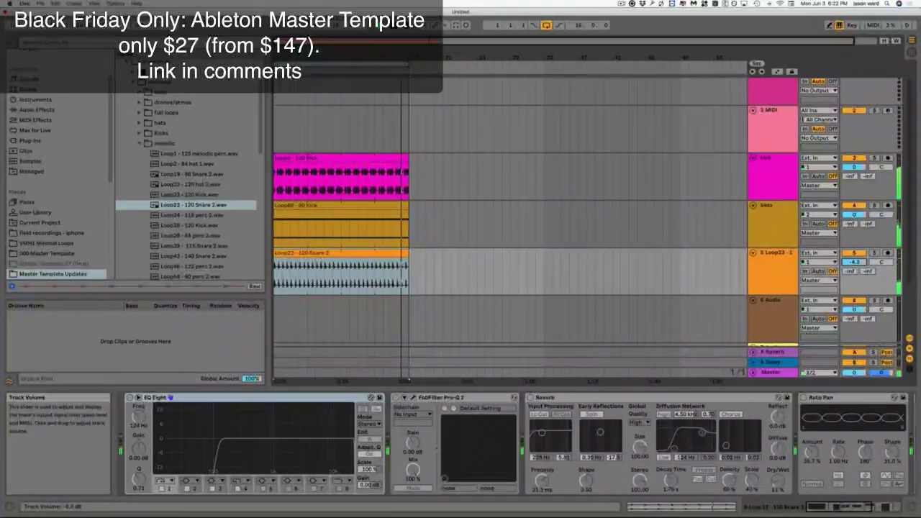
- Rename the Loop23 track "melodic\"
{"action": "left_click", "coordinate": [773, 256]}
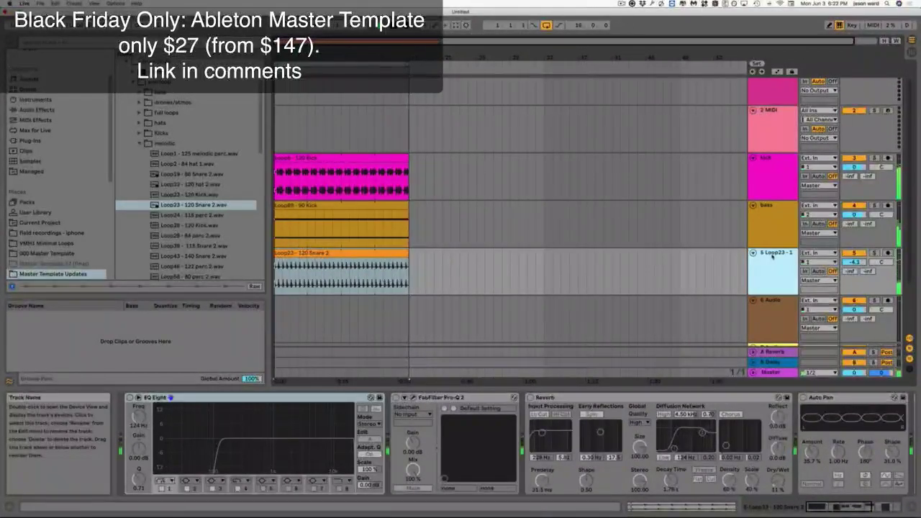
{"action": "key", "text": "super+r"}
{"action": "type", "text": "mel"}
{"action": "key", "text": "Return"}
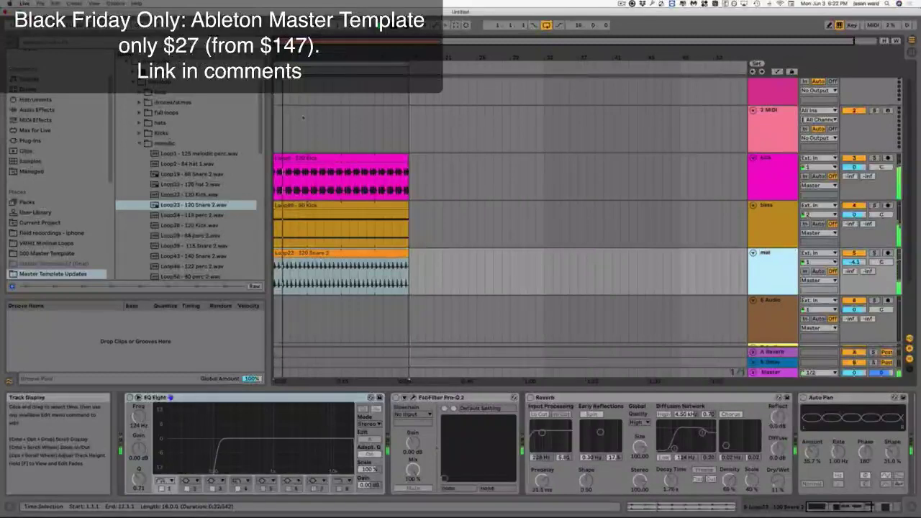
{"action": "type", "text": "odic"}
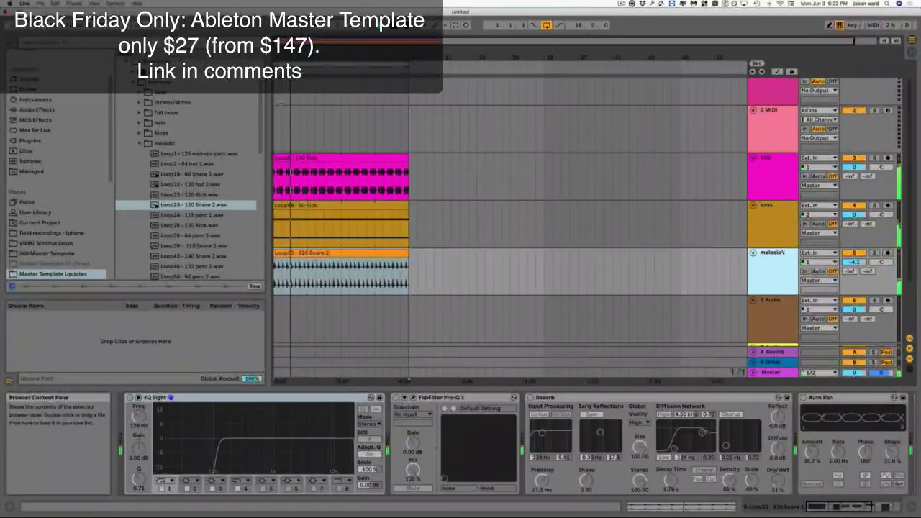
{"action": "type", "text": "\\"}
{"action": "key", "text": "Return"}
- Duplicate the melodic track and delete the clip from the copy
{"action": "scroll", "coordinate": [191, 235], "scroll_direction": "down", "scroll_amount": 2}
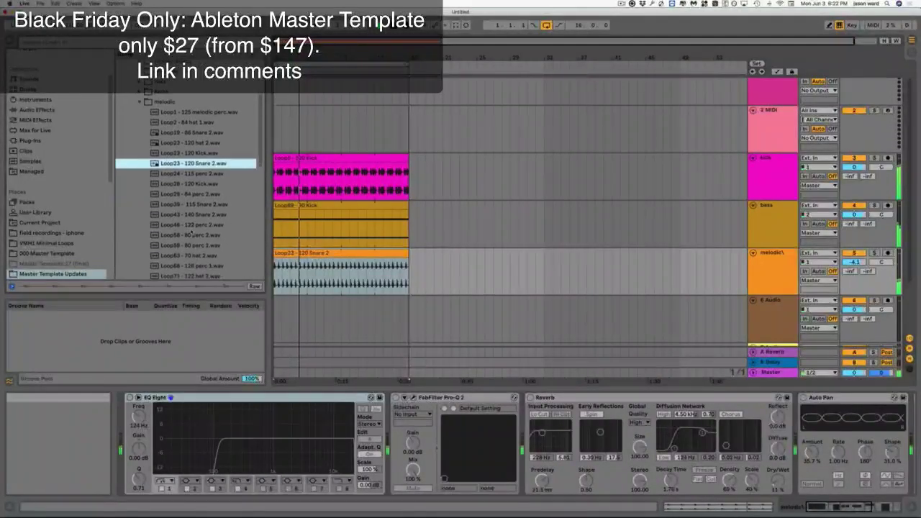
{"action": "left_click", "coordinate": [775, 263]}
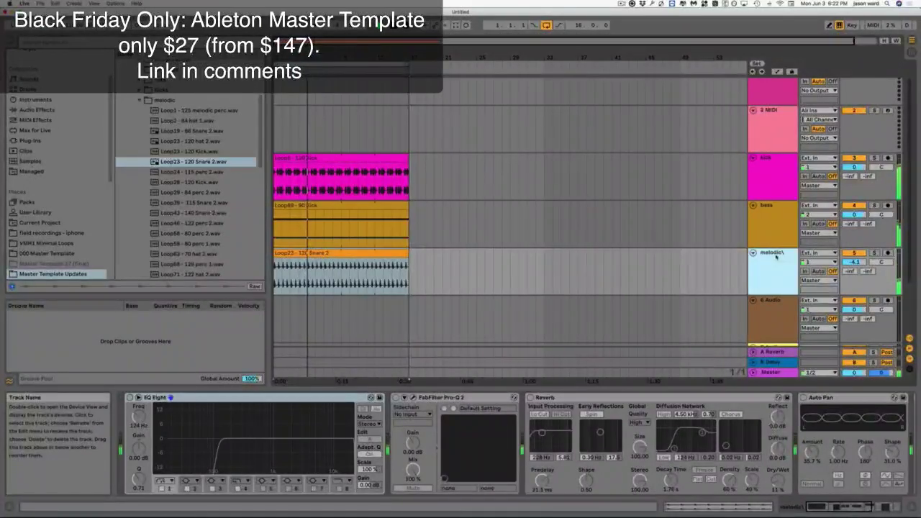
{"action": "key", "text": "super+d"}
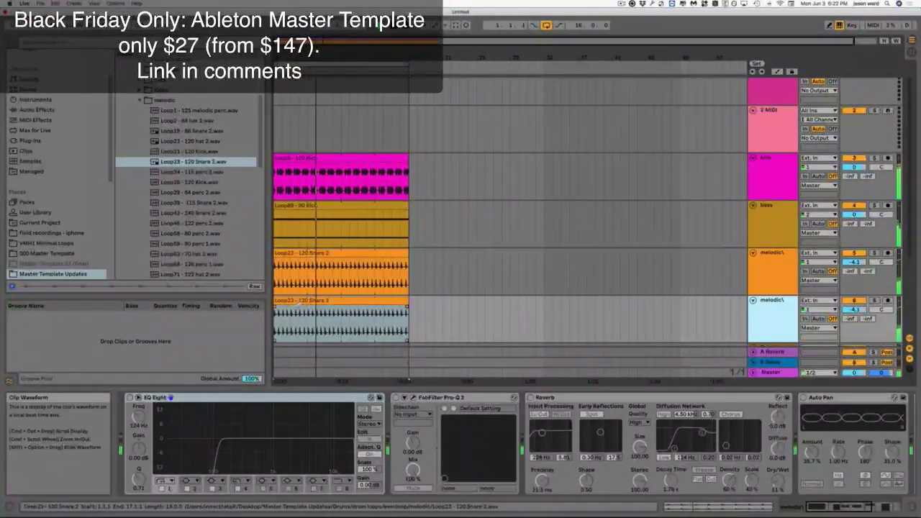
{"action": "key", "text": "Delete"}
- Preview Loop39 - 115 Snare 2.wav, Loop43 - 140 Snare 2.wav and Loop46 - 122 perc 2.wav from the melodic folder
{"action": "left_click", "coordinate": [209, 203]}
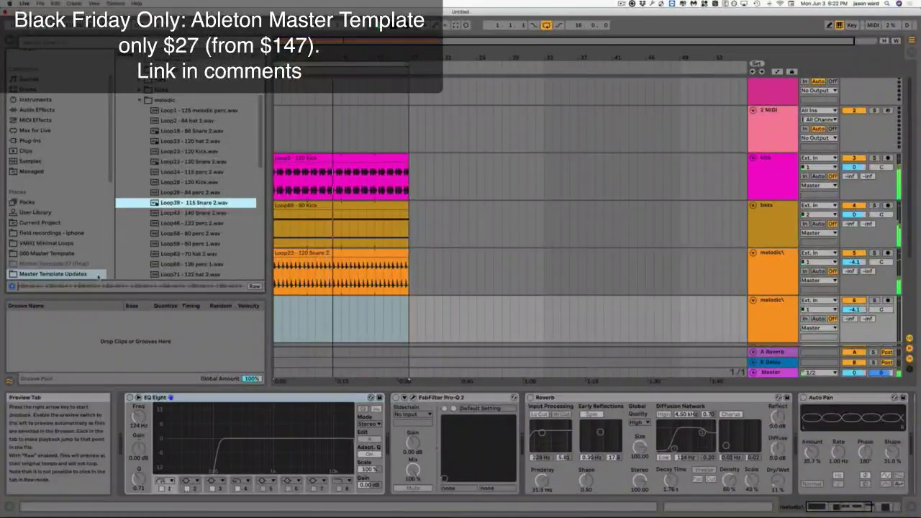
{"action": "key", "text": "Down"}
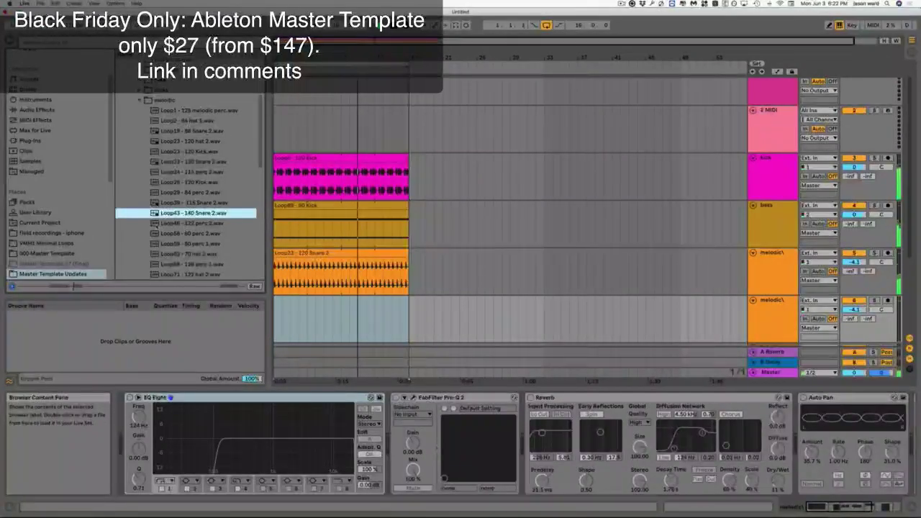
{"action": "key", "text": "Down"}
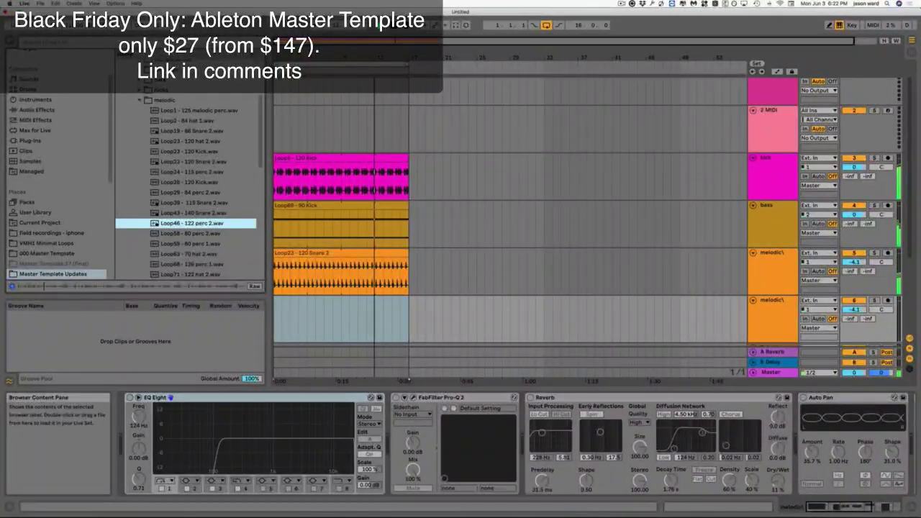
- Place Loop46 - 122 perc 2.wav on the empty second melodic track at the midpoint of the loop region, and add two audio tracks
{"action": "left_click_drag", "start_coordinate": [191, 223], "coordinate": [344, 324]}
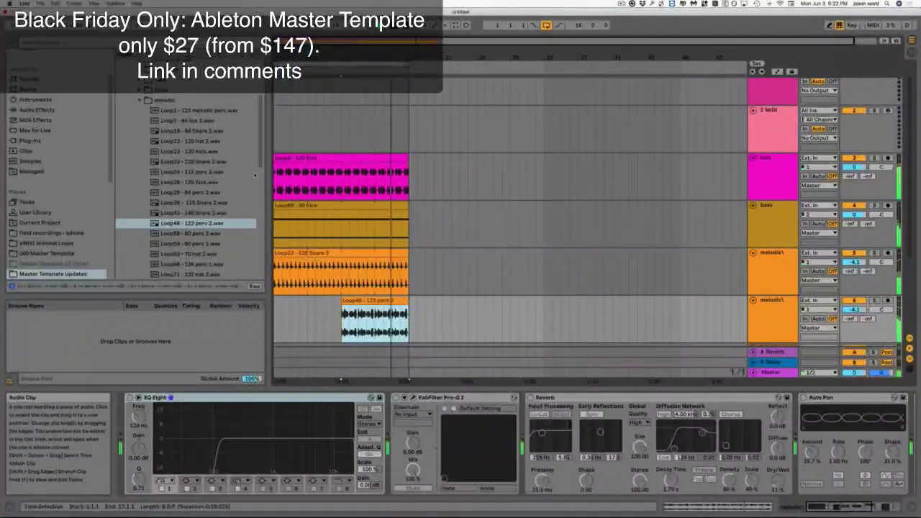
{"action": "key", "text": "super+t"}
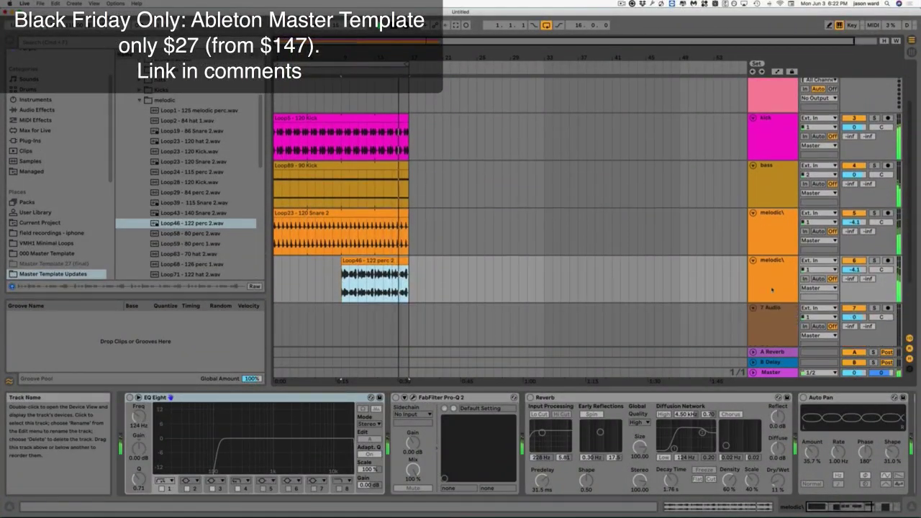
{"action": "key", "text": "super+t"}
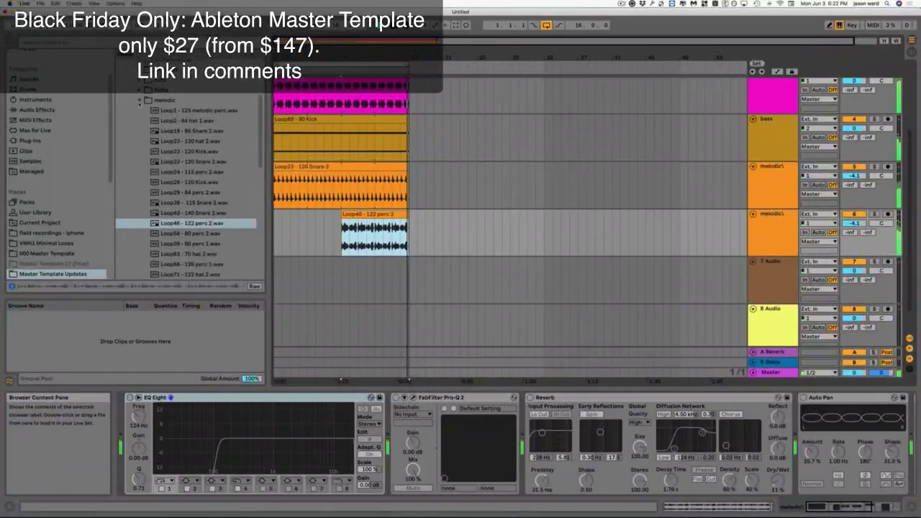
- Preview loops from the Snares/Claps folder, from Loop1 - 125 stick.wav through Loop5 - 120 Snare 2.wav
{"action": "key", "text": "Left"}
{"action": "key", "text": "Down"}
{"action": "key", "text": "Down"}
{"action": "key", "text": "Down"}
{"action": "key", "text": "Right"}
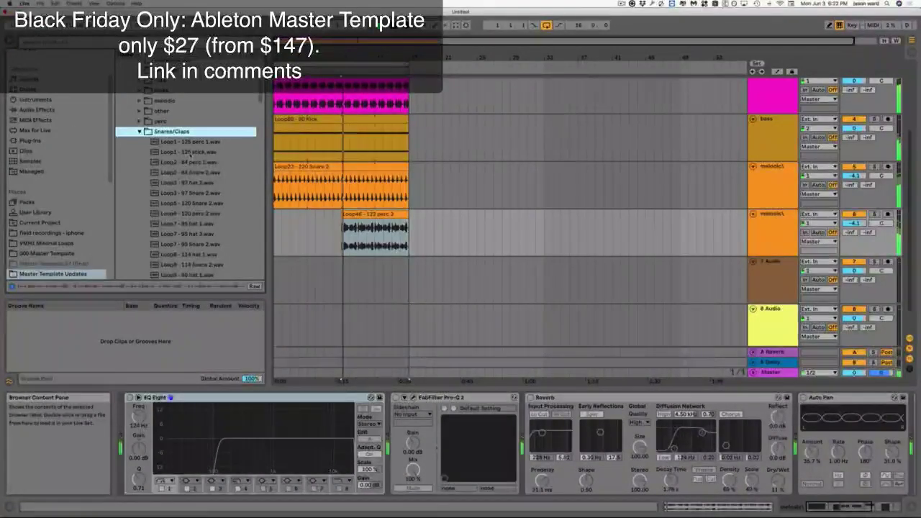
{"action": "left_click", "coordinate": [191, 153]}
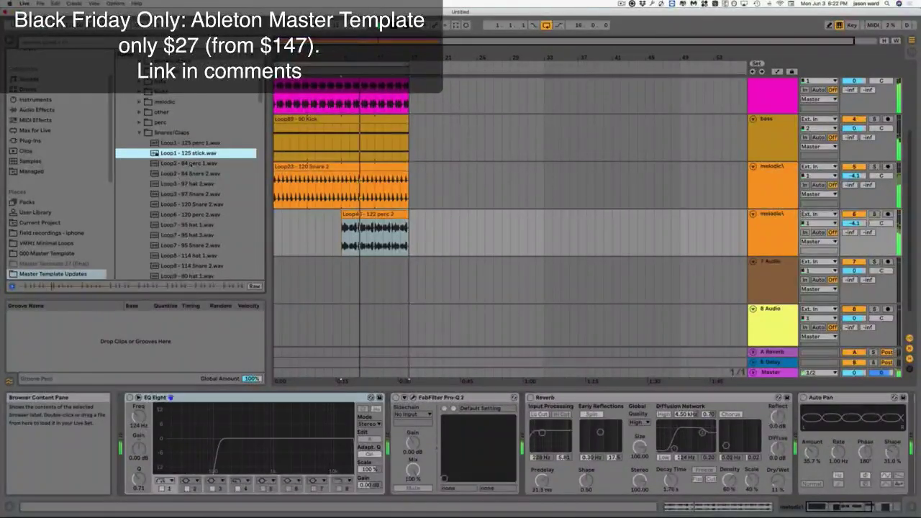
{"action": "key", "text": "Down"}
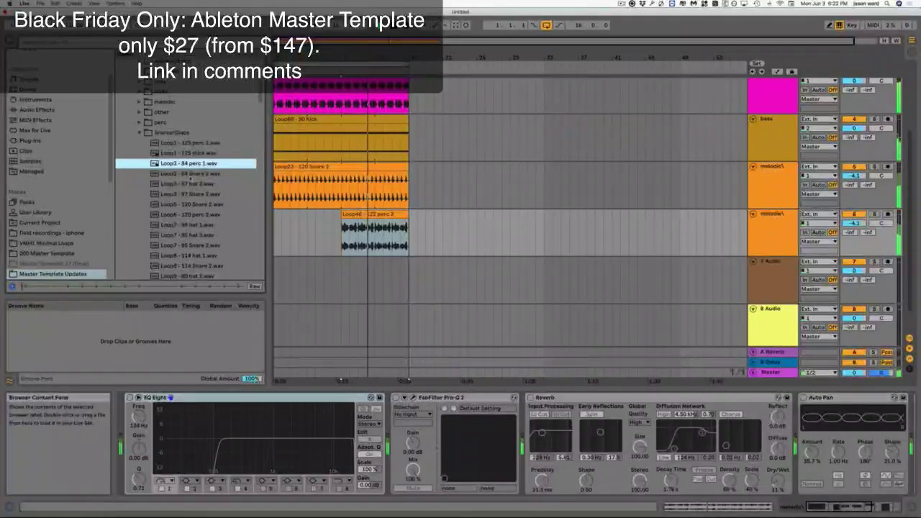
{"action": "key", "text": "Down"}
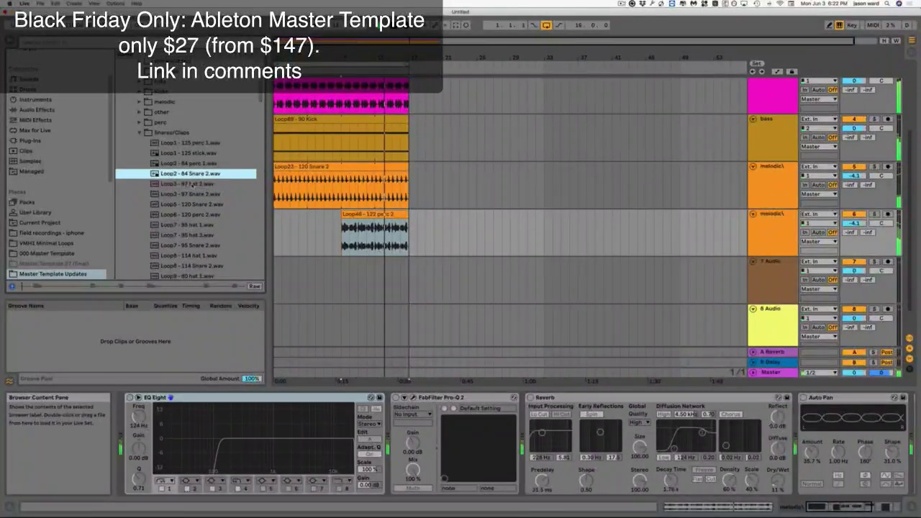
{"action": "key", "text": "Down"}
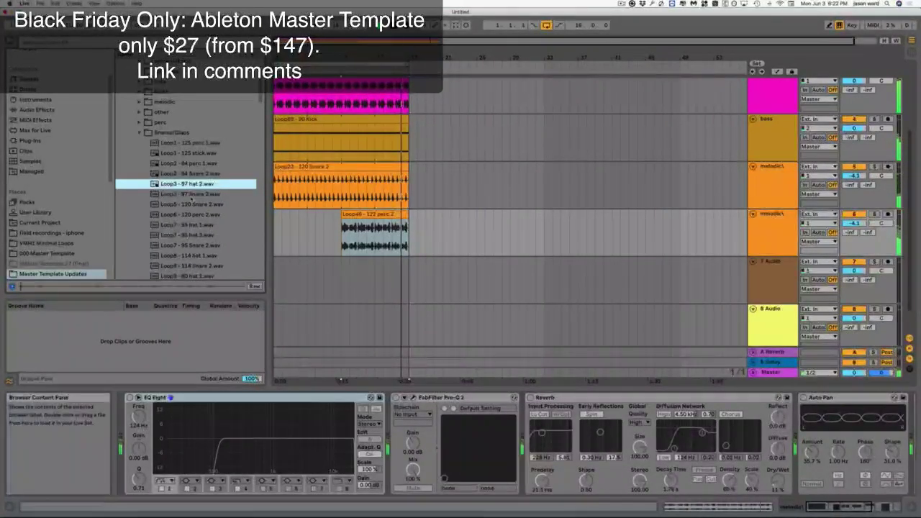
{"action": "key", "text": "Down"}
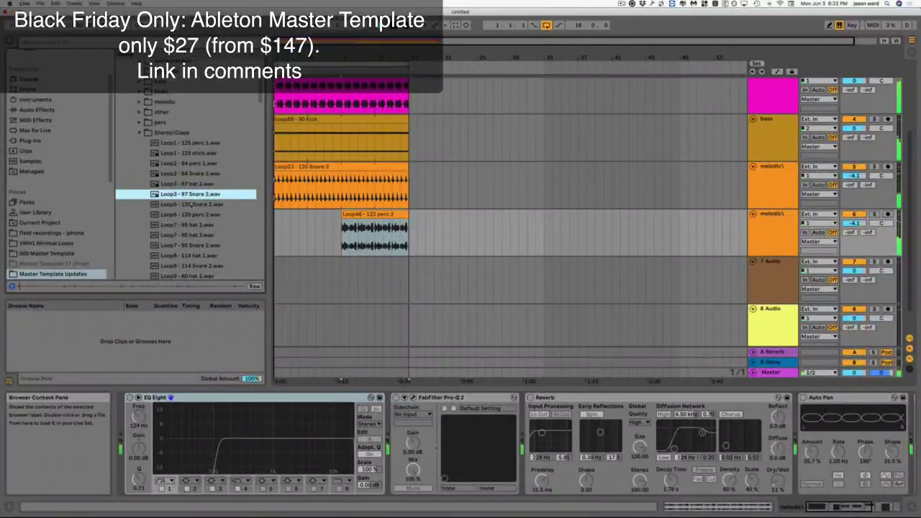
{"action": "key", "text": "Down"}
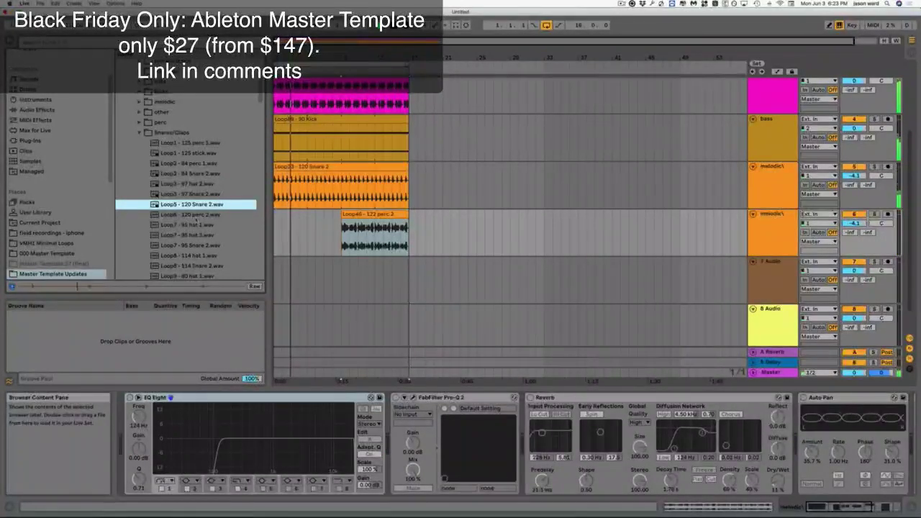
- Place Loop5 - 120 Snare 2.wav at the start of audio track 7, and duplicate that track without its clip
{"action": "left_click_drag", "start_coordinate": [155, 205], "coordinate": [408, 277]}
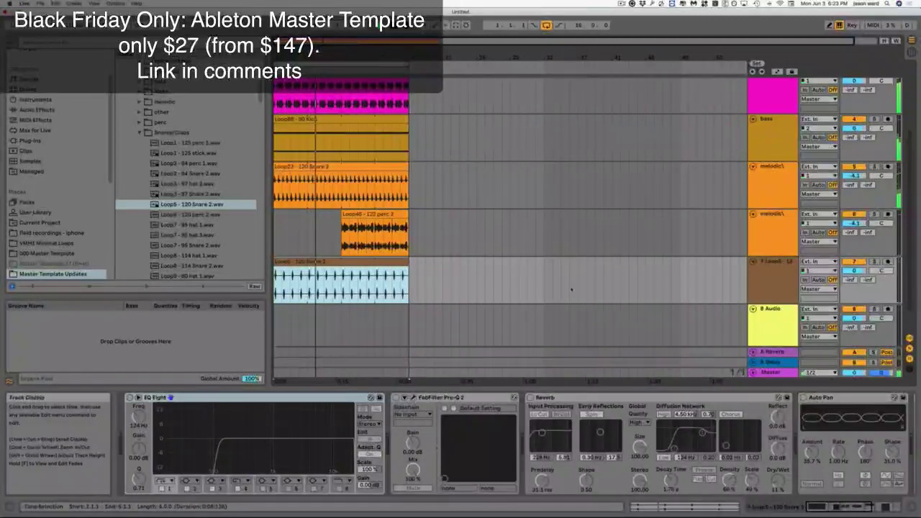
{"action": "left_click", "coordinate": [771, 265]}
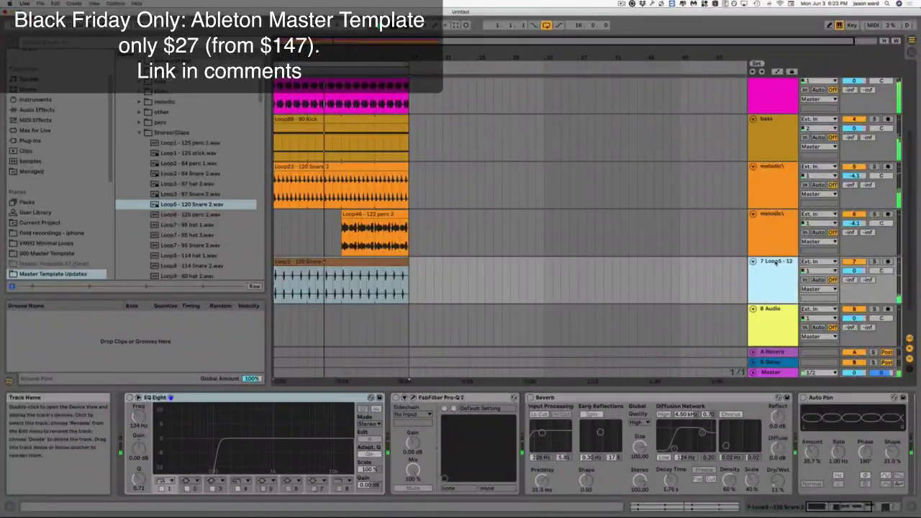
{"action": "key", "text": "super+d"}
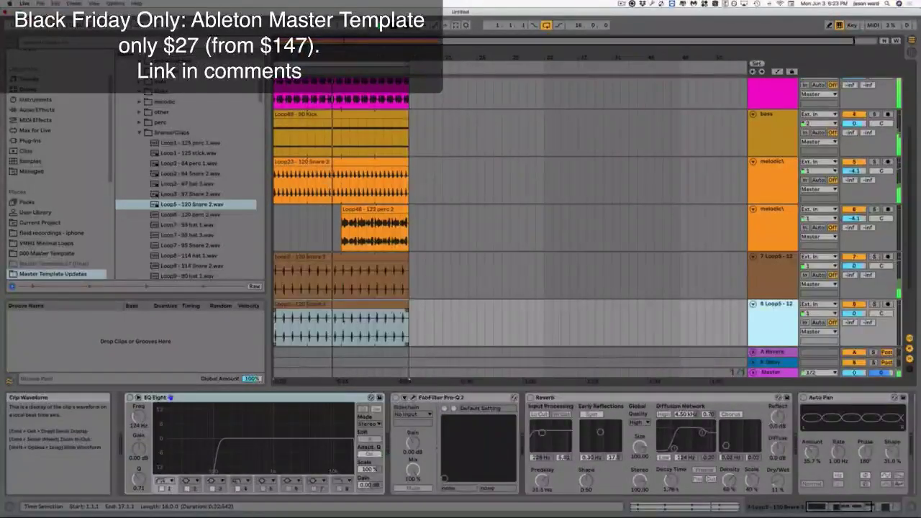
{"action": "key", "text": "Delete"}
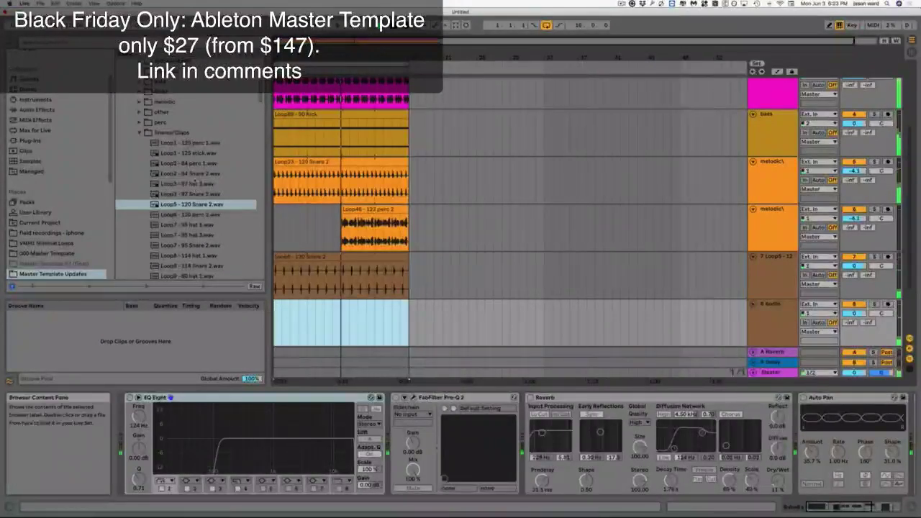
- Place Loop2 - 84 perc 1.wav at the start of track 8 so that it fills the loop region
{"action": "left_click", "coordinate": [193, 164]}
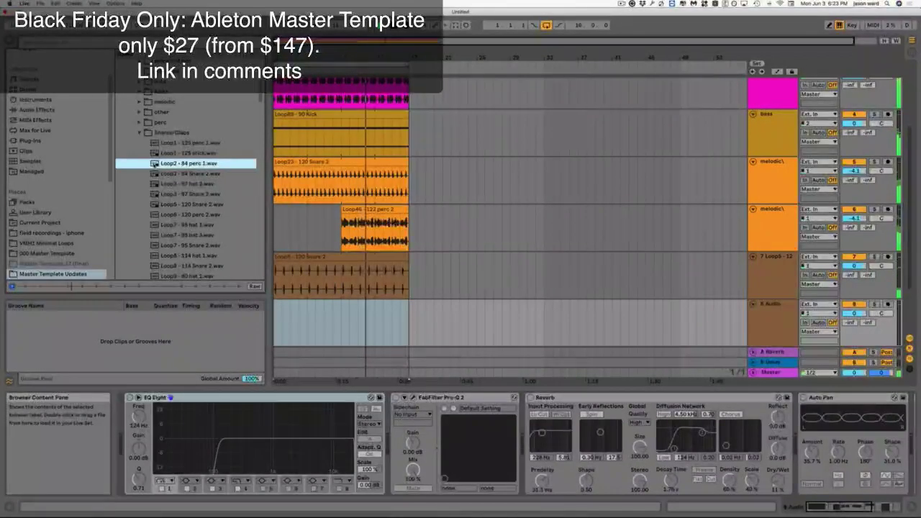
{"action": "left_click_drag", "start_coordinate": [193, 164], "coordinate": [282, 317]}
{"action": "left_click_drag", "start_coordinate": [341, 324], "coordinate": [408, 323]}
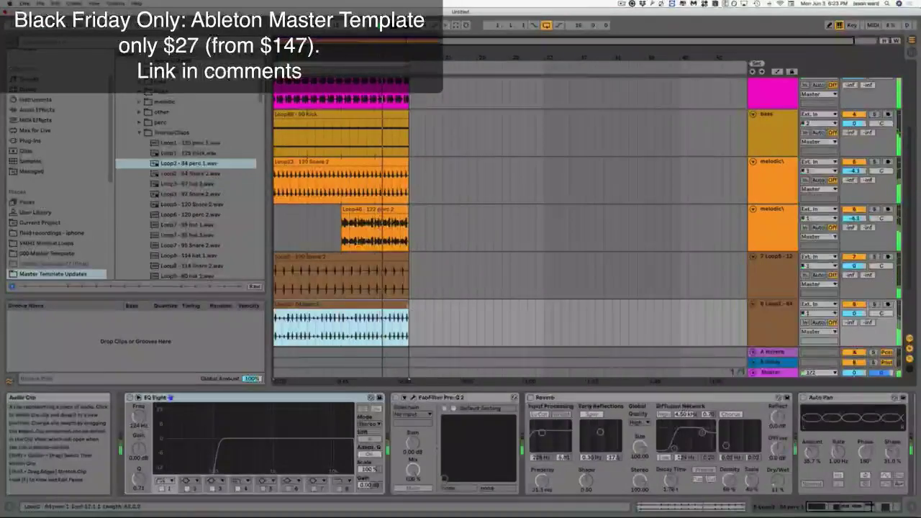
- Preview loops from the hats folder, including Loop4 - 124 hat 1.wav and Loop4 - 124 hat 3.wav
{"action": "key", "text": "ctrl+t"}
{"action": "scroll", "coordinate": [529, 278], "scroll_direction": "down", "scroll_amount": 1}
{"action": "key", "text": "Down"}
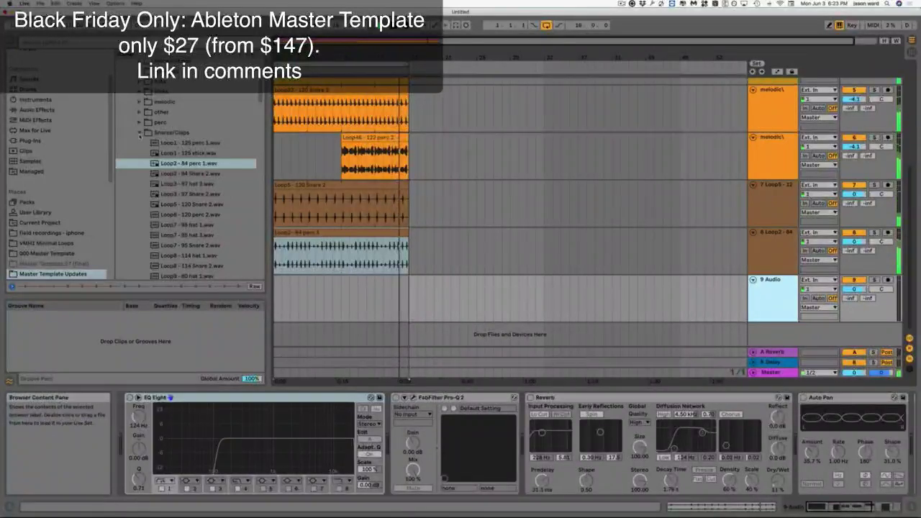
{"action": "left_click", "coordinate": [139, 132]}
{"action": "key", "text": "Down"}
{"action": "key", "text": "Right"}
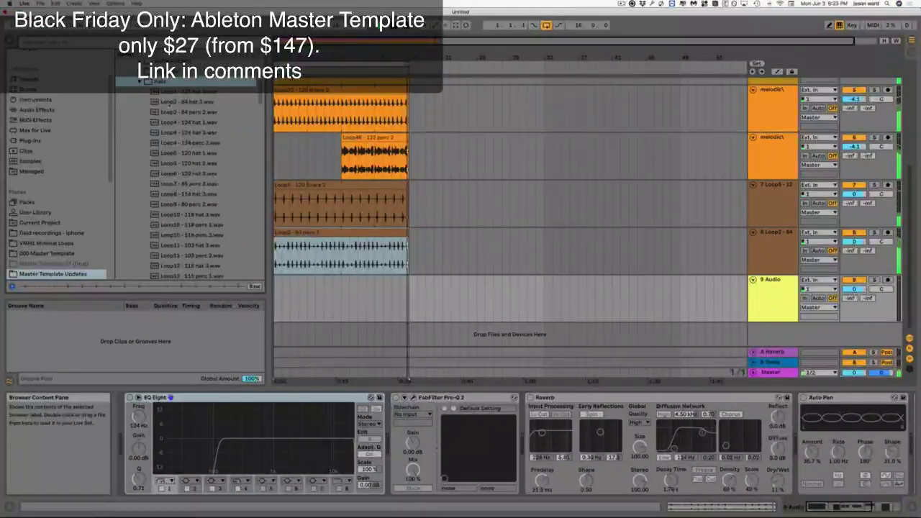
{"action": "left_click", "coordinate": [188, 123]}
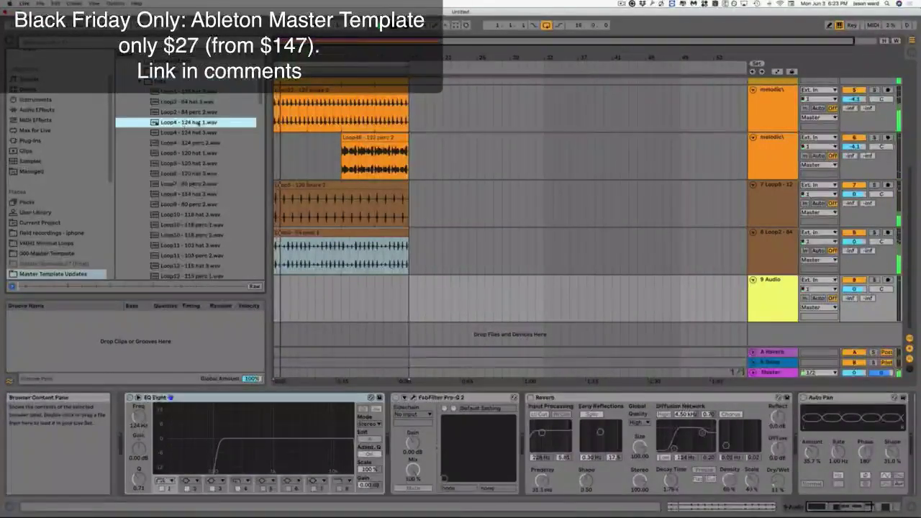
{"action": "left_click", "coordinate": [176, 133]}
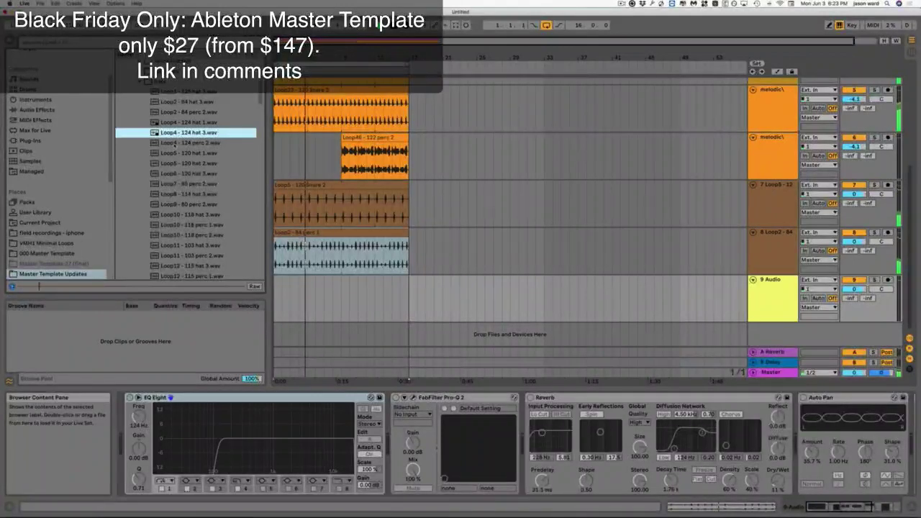
{"action": "left_click", "coordinate": [178, 153]}
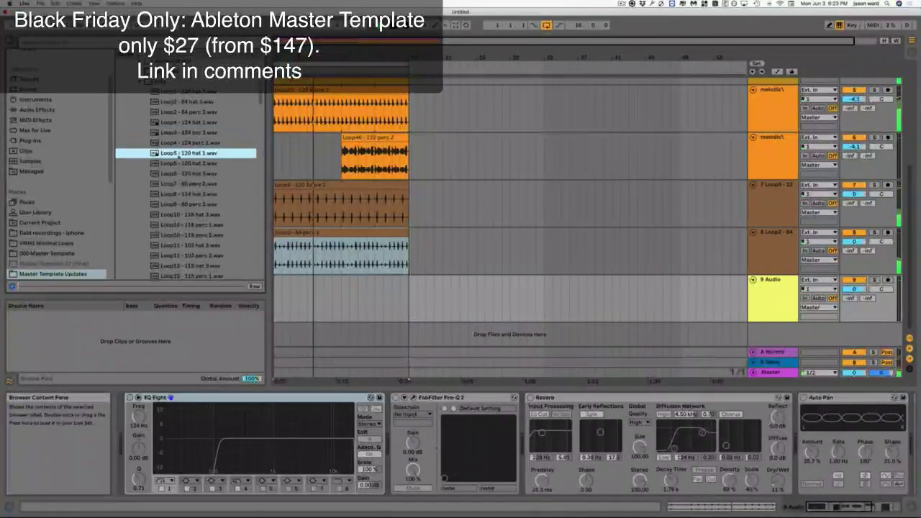
- Place Loop17 - 95 hat 3.wav across the loop region on audio track 9, and add an audio track below it
{"action": "scroll", "coordinate": [191, 225], "scroll_direction": "down", "scroll_amount": 5}
{"action": "left_click", "coordinate": [193, 207]}
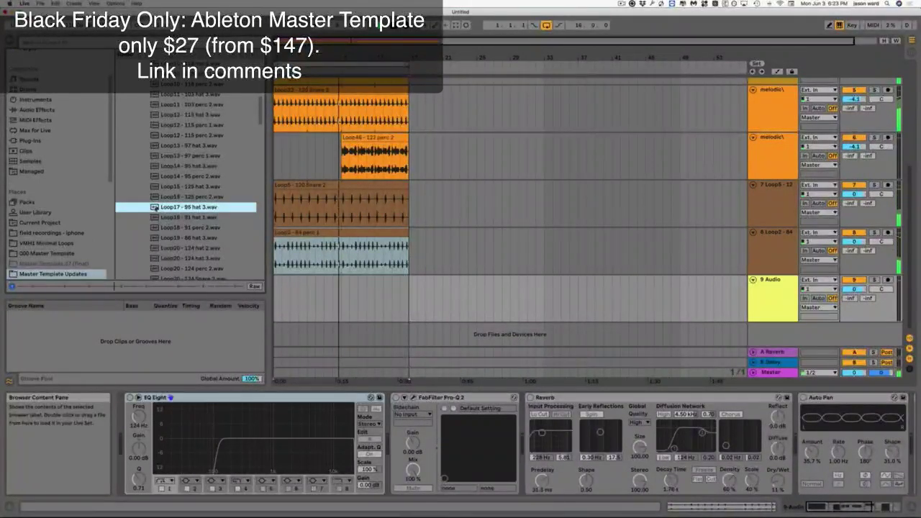
{"action": "left_click_drag", "start_coordinate": [154, 207], "coordinate": [408, 299]}
{"action": "left_click", "coordinate": [774, 283]}
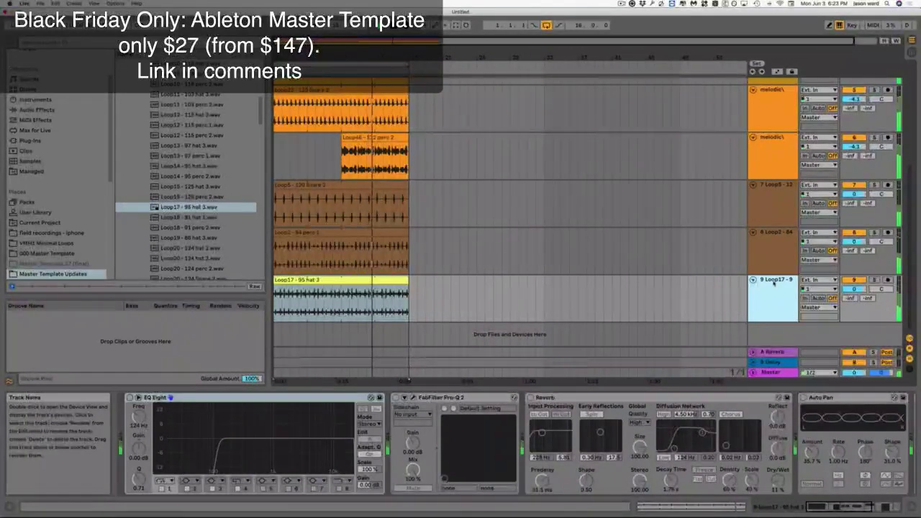
{"action": "key", "text": "super+t"}
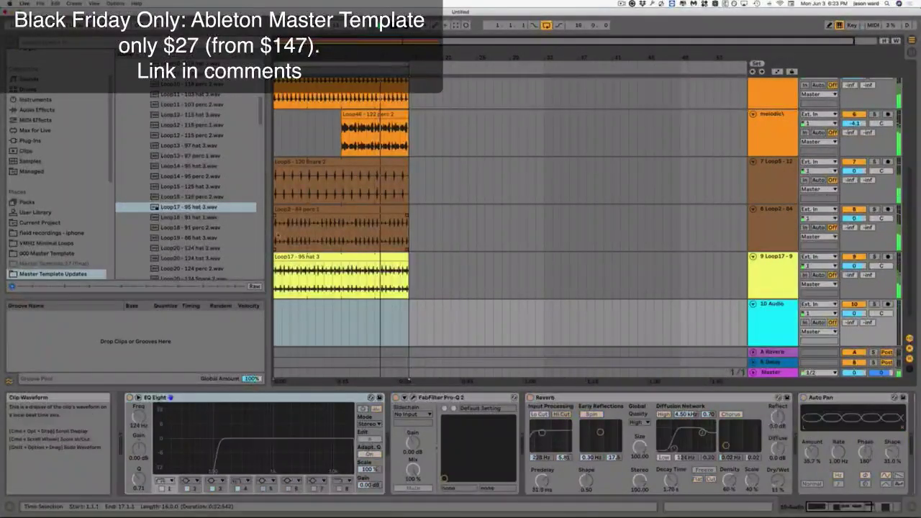
- Preview further loops in the hats folder, from Loop20 - 124 hat 3.wav through Loop28 - 120 hat 2.wav
{"action": "left_click", "coordinate": [197, 258]}
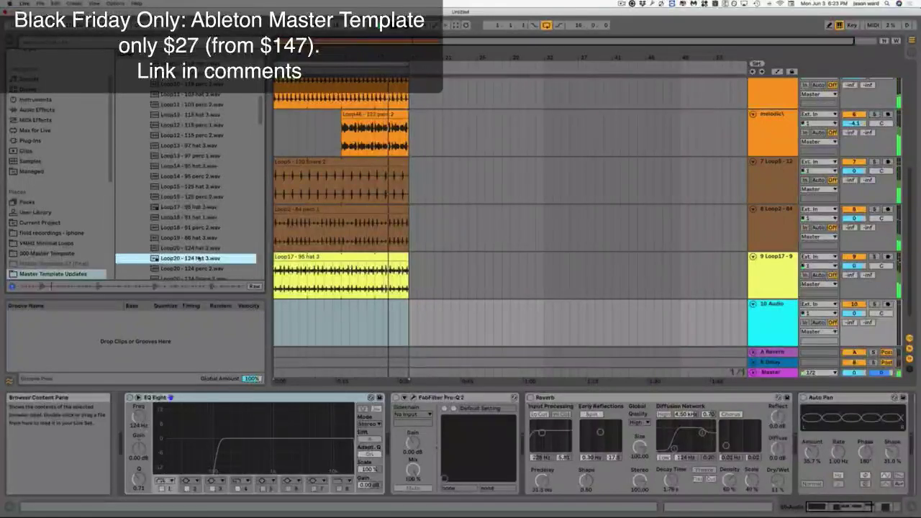
{"action": "scroll", "coordinate": [196, 258], "scroll_direction": "down", "scroll_amount": 2}
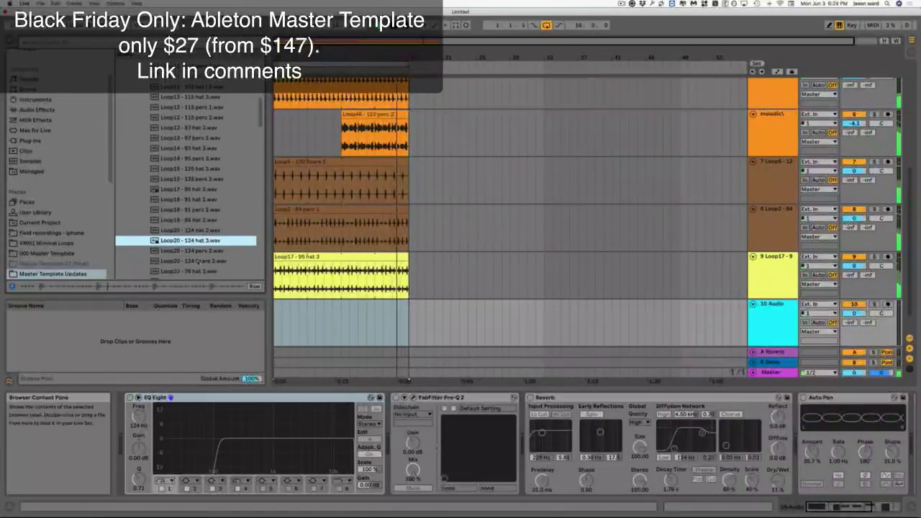
{"action": "left_click", "coordinate": [197, 252]}
{"action": "scroll", "coordinate": [197, 251], "scroll_direction": "down", "scroll_amount": 3}
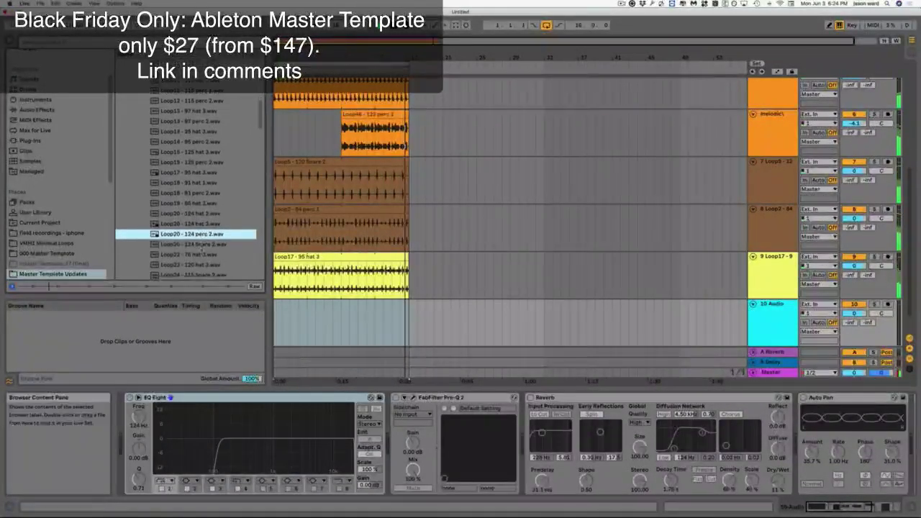
{"action": "left_click", "coordinate": [202, 245]}
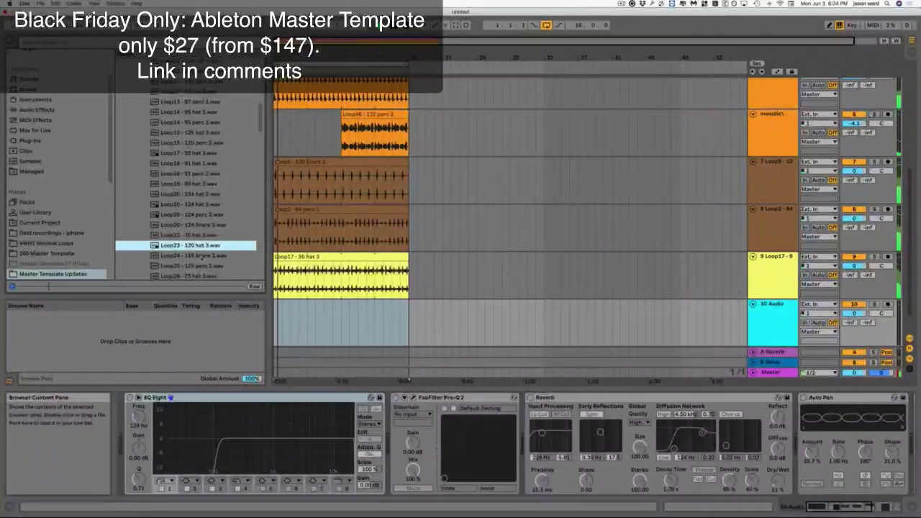
{"action": "left_click", "coordinate": [201, 256]}
{"action": "scroll", "coordinate": [212, 251], "scroll_direction": "down", "scroll_amount": 3}
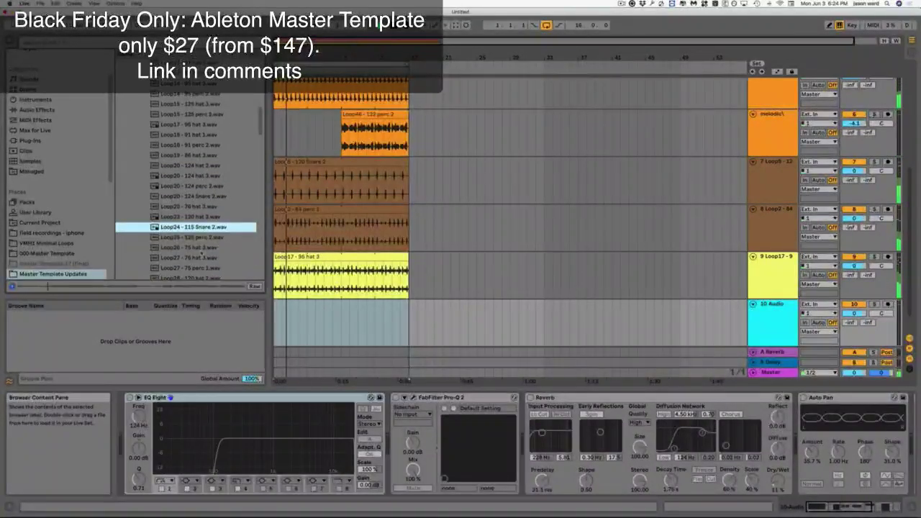
{"action": "left_click", "coordinate": [201, 248]}
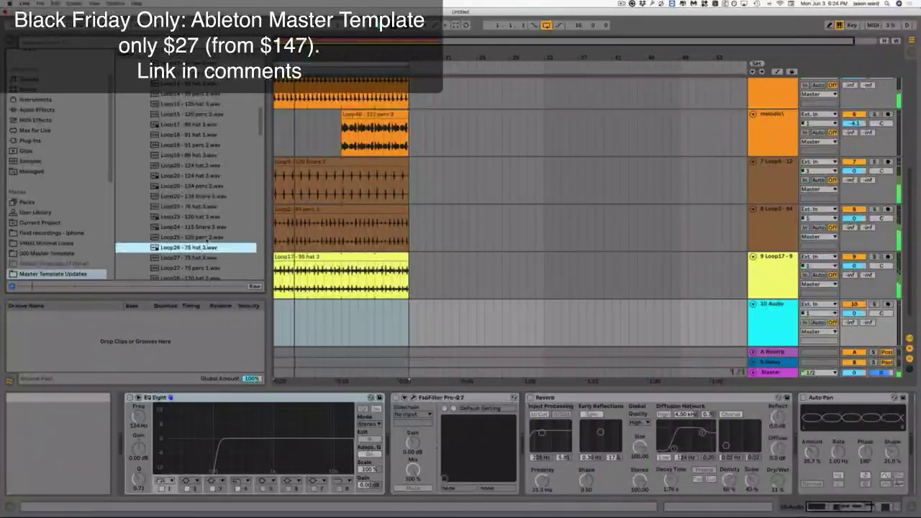
{"action": "scroll", "coordinate": [206, 241], "scroll_direction": "down", "scroll_amount": 4}
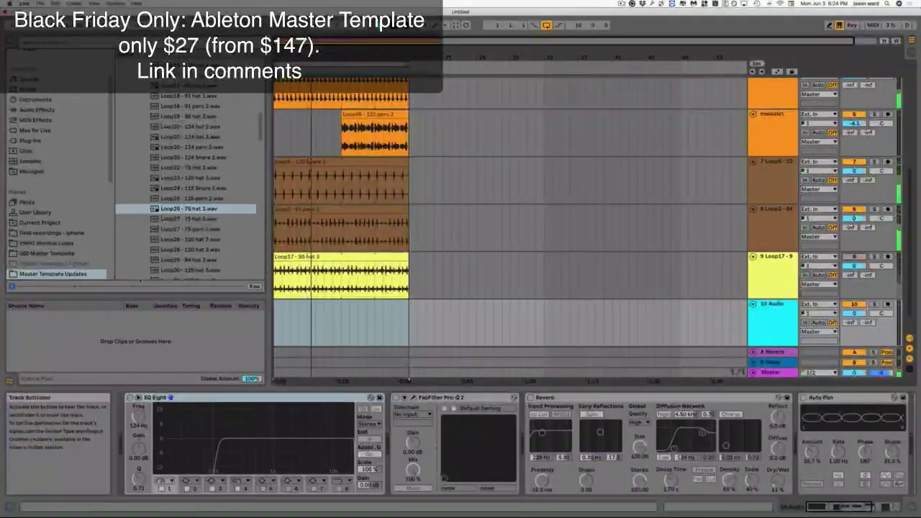
{"action": "left_click", "coordinate": [202, 239]}
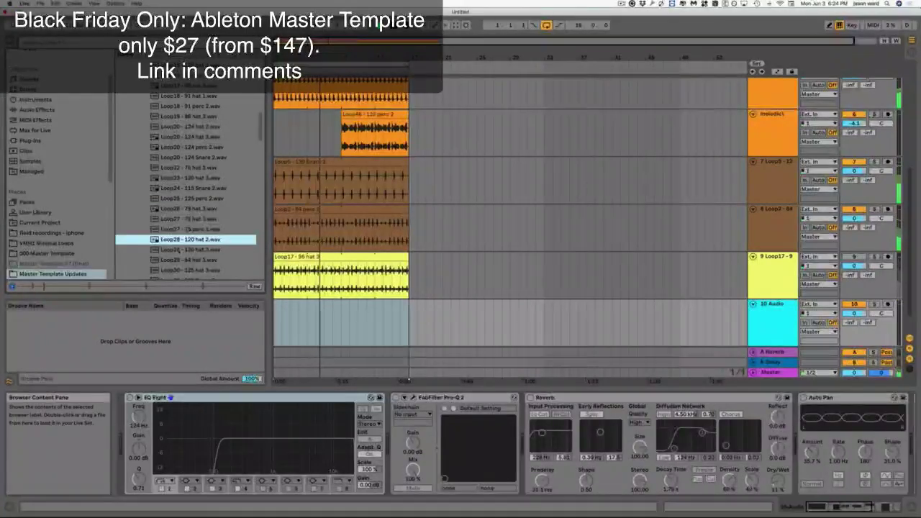
- Place Loop28 - 120 hat 3.wav at the start of track 10, and lower track 9 to about -5.1 dB and track 10 to about -1.2 dB
{"action": "left_click", "coordinate": [202, 249]}
{"action": "scroll", "coordinate": [187, 180], "scroll_direction": "down", "scroll_amount": 2}
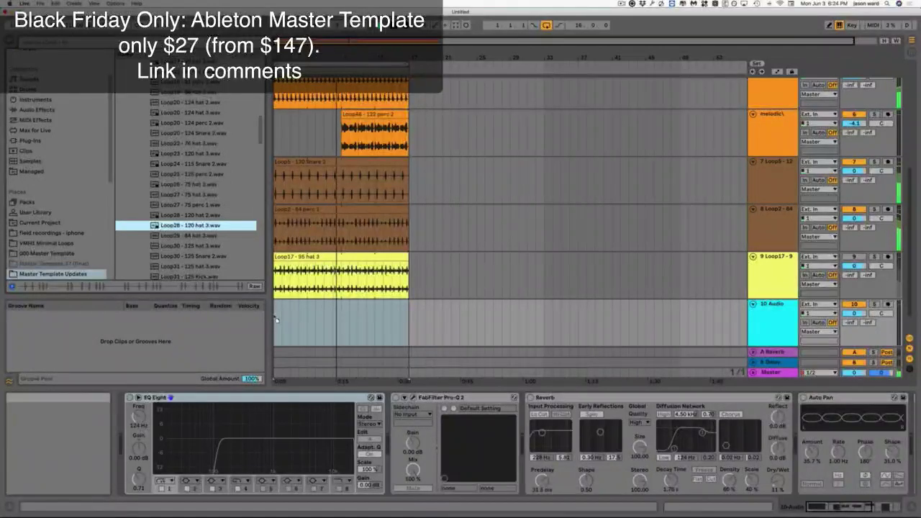
{"action": "left_click_drag", "start_coordinate": [275, 322], "coordinate": [275, 322]}
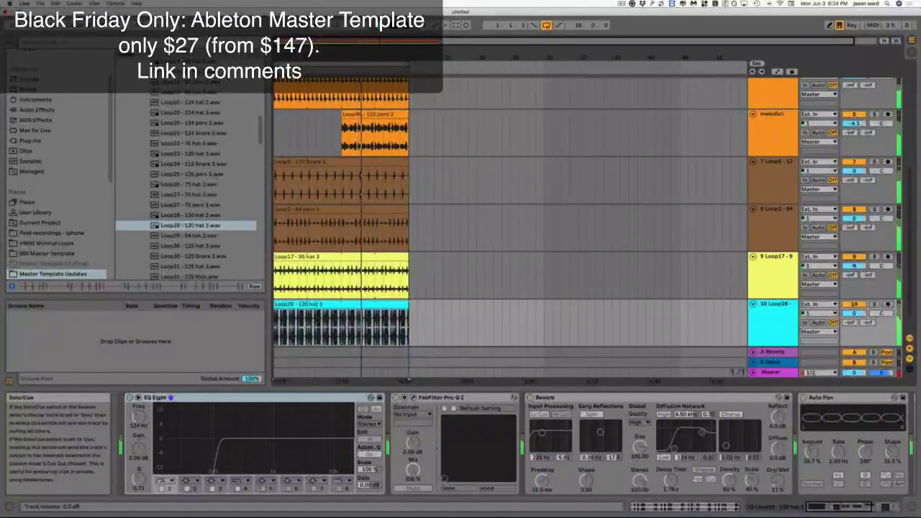
{"action": "left_click_drag", "start_coordinate": [854, 266], "coordinate": [854, 320]}
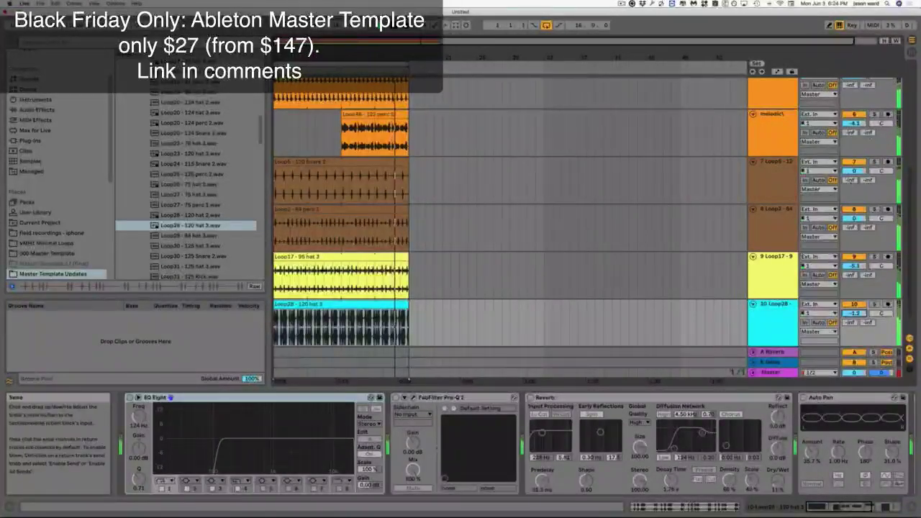
- Lower the volume of melodic track 6 to -4.9 dB and melodic track 5 to about -8 dB
{"action": "left_click_drag", "start_coordinate": [860, 122], "coordinate": [855, 166]}
{"action": "scroll", "coordinate": [856, 115], "scroll_direction": "up", "scroll_amount": 2}
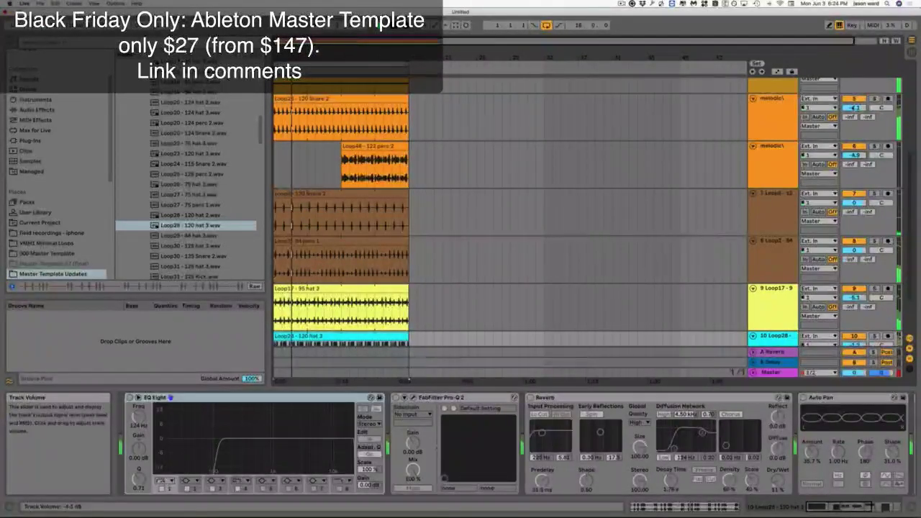
{"action": "left_click_drag", "start_coordinate": [855, 108], "coordinate": [855, 105]}
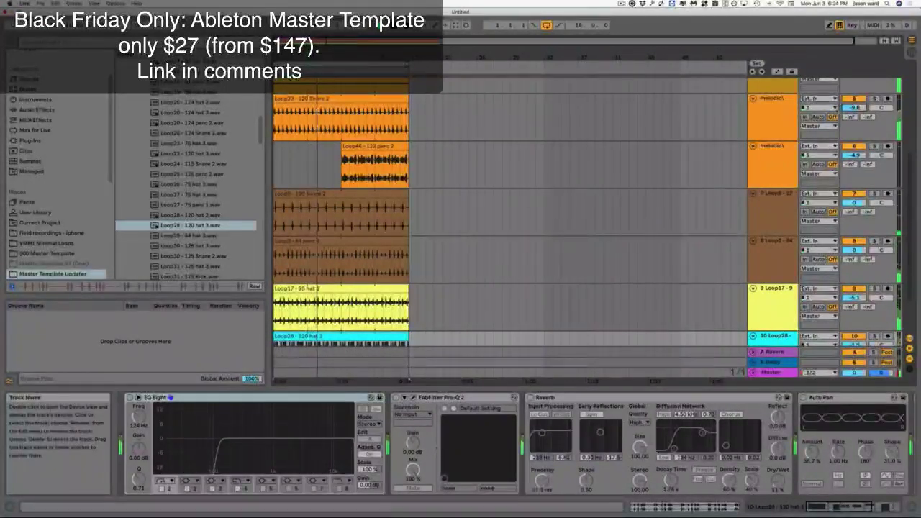
{"action": "left_click_drag", "start_coordinate": [855, 107], "coordinate": [855, 105]}
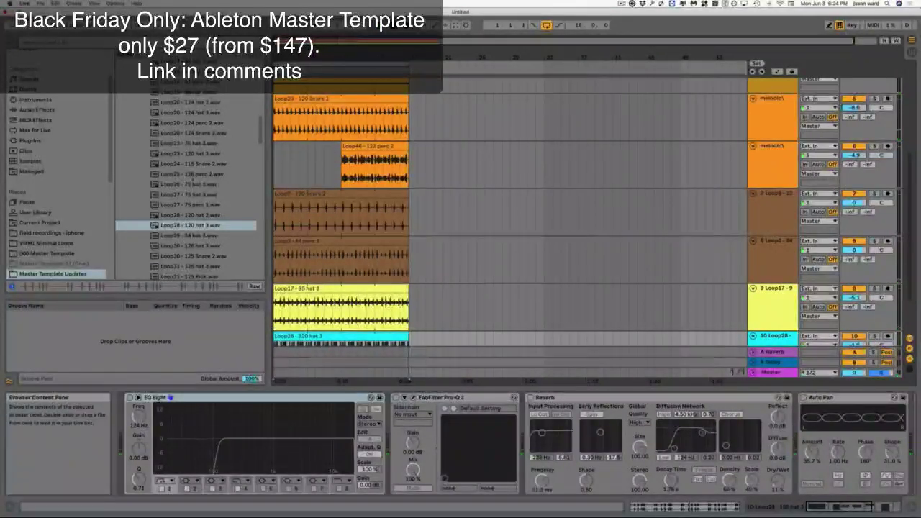
- Collapse the hats and drum loops folders, and open the kick folder inside electronic drums
{"action": "scroll", "coordinate": [198, 177], "scroll_direction": "down", "scroll_amount": 4}
{"action": "scroll", "coordinate": [200, 177], "scroll_direction": "up", "scroll_amount": 10}
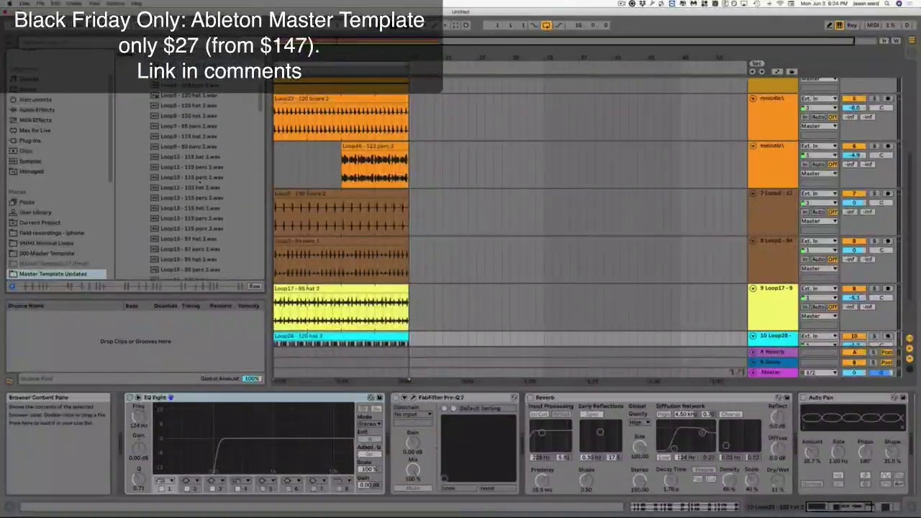
{"action": "scroll", "coordinate": [199, 180], "scroll_direction": "up", "scroll_amount": 3}
{"action": "key", "text": "Left"}
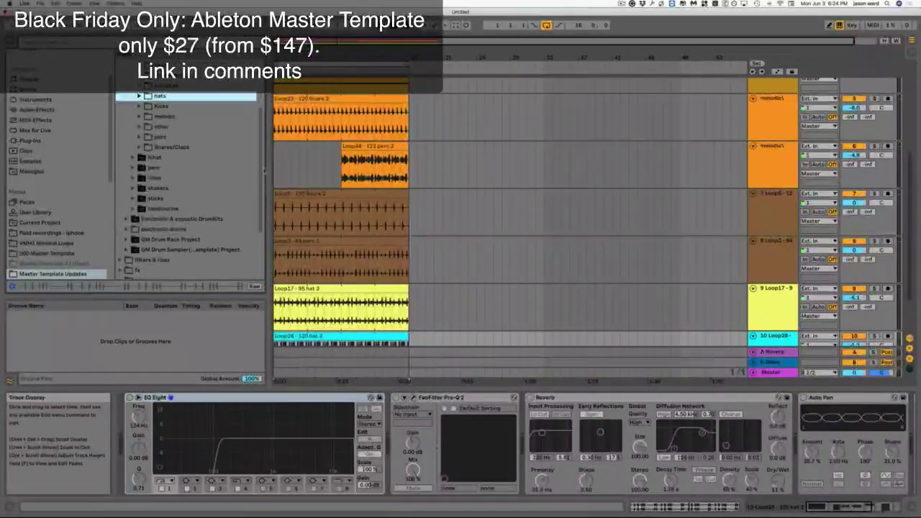
{"action": "scroll", "coordinate": [218, 179], "scroll_direction": "up", "scroll_amount": 3}
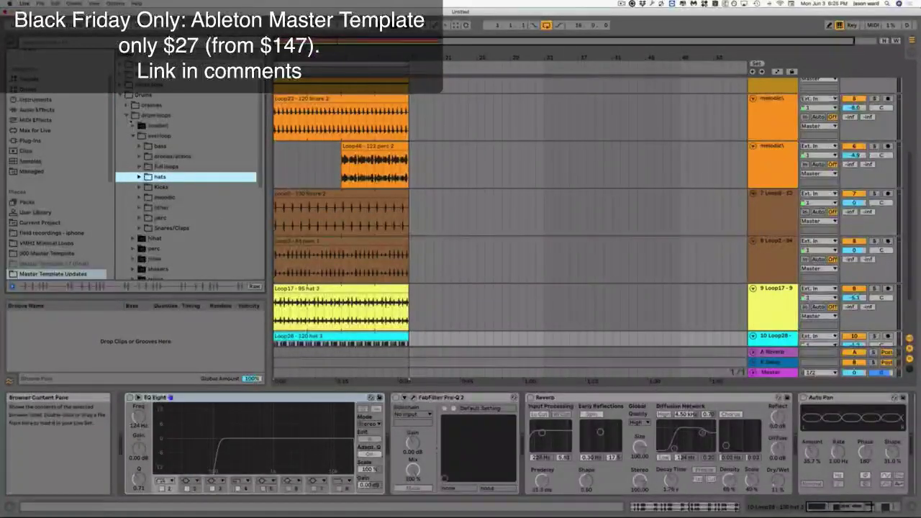
{"action": "left_click", "coordinate": [126, 115]}
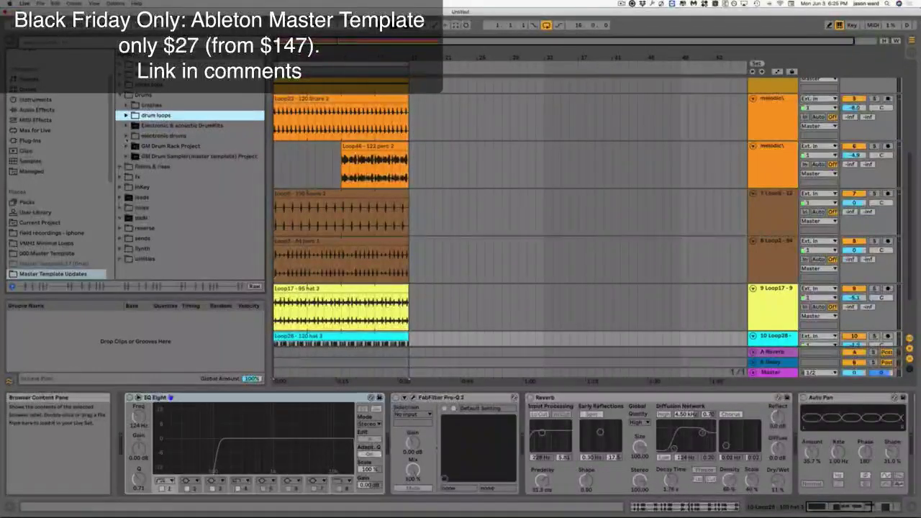
{"action": "left_click", "coordinate": [126, 136]}
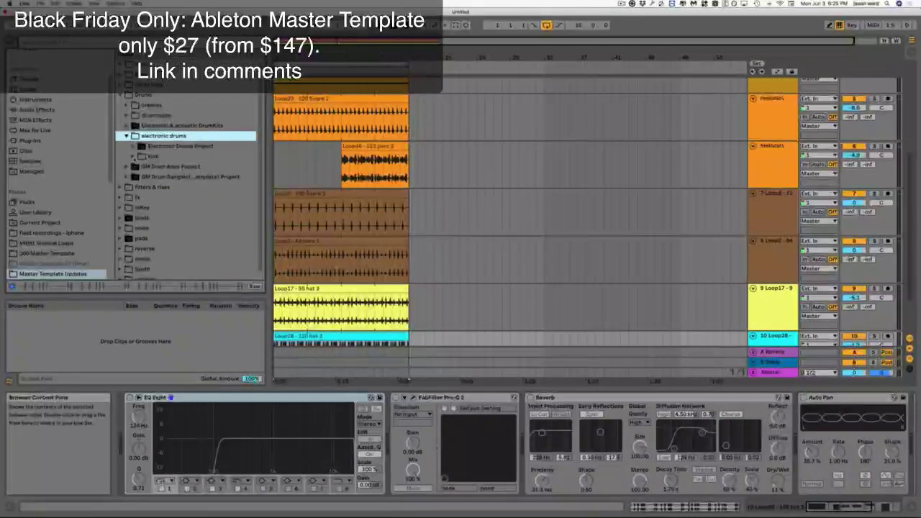
{"action": "left_click", "coordinate": [134, 156]}
{"action": "scroll", "coordinate": [216, 158], "scroll_direction": "down", "scroll_amount": 2}
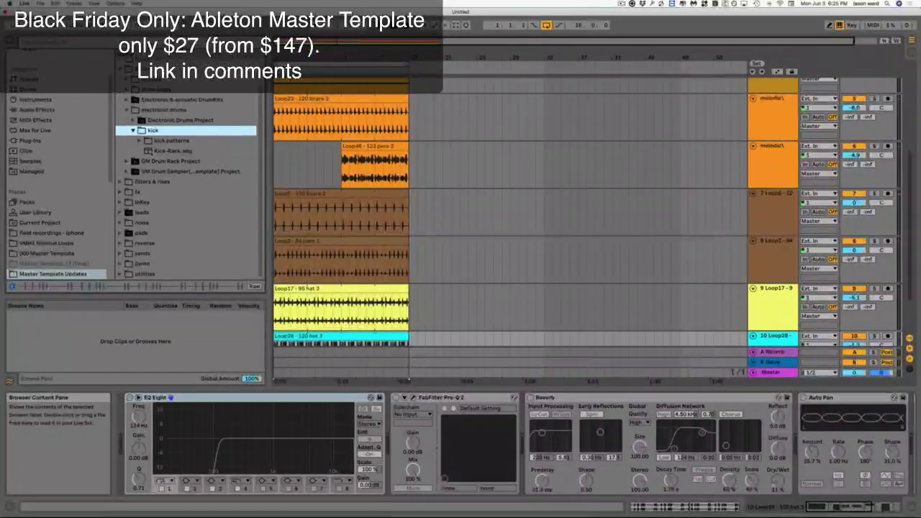
- Load Kick-Rack.adg onto the empty second MIDI track
{"action": "left_click", "coordinate": [148, 152]}
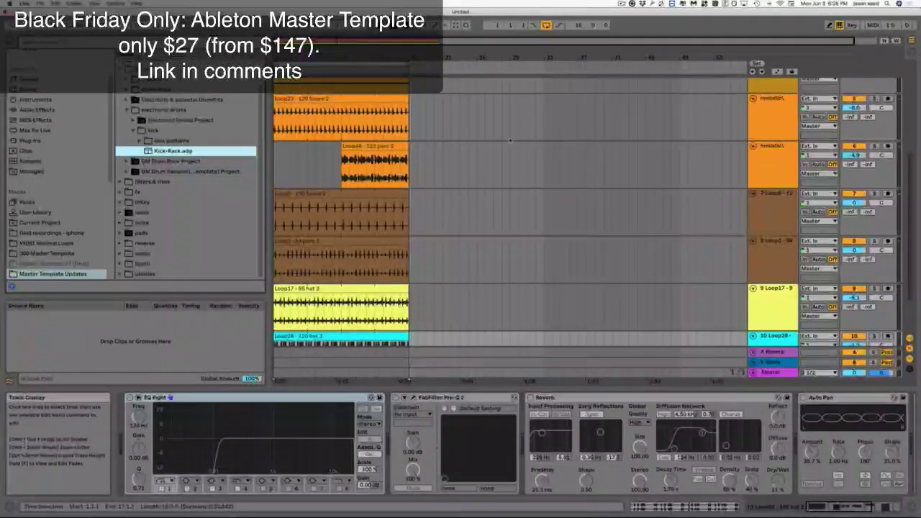
{"action": "scroll", "coordinate": [709, 221], "scroll_direction": "down", "scroll_amount": 2}
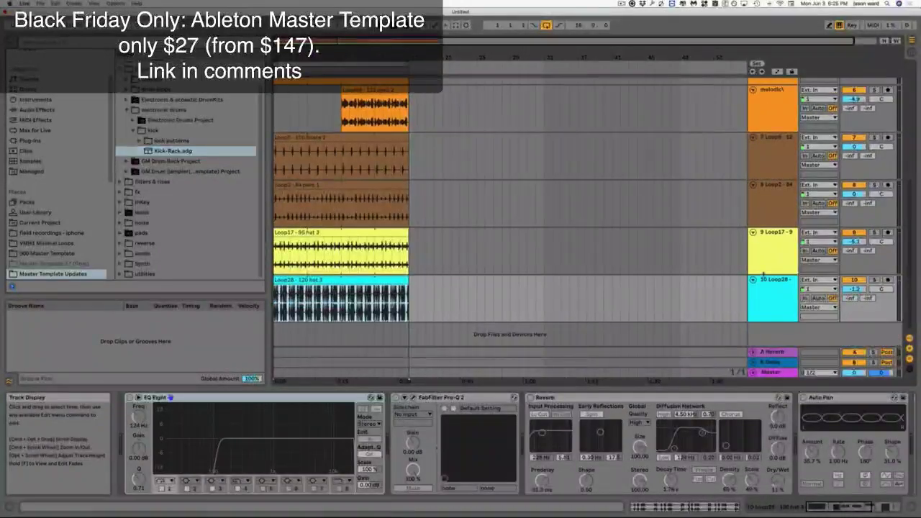
{"action": "scroll", "coordinate": [786, 257], "scroll_direction": "up", "scroll_amount": 8}
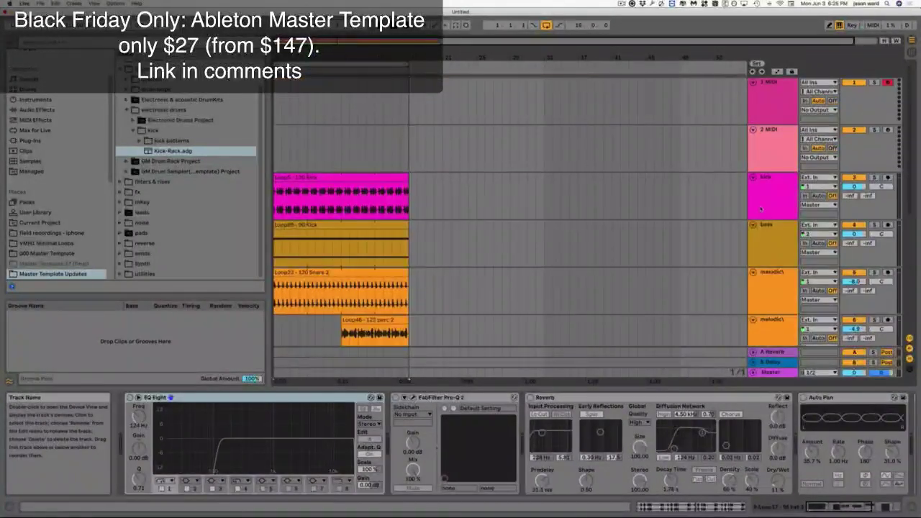
{"action": "left_click", "coordinate": [161, 152]}
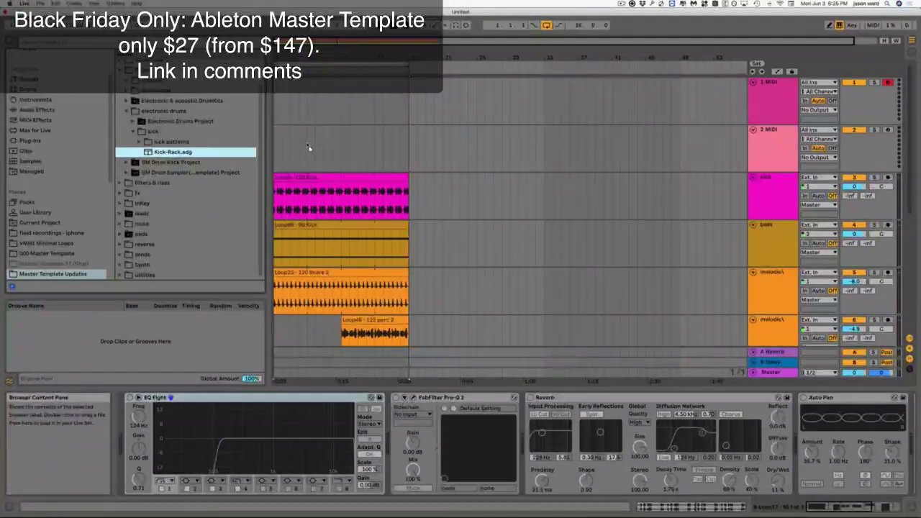
{"action": "left_click", "coordinate": [285, 142]}
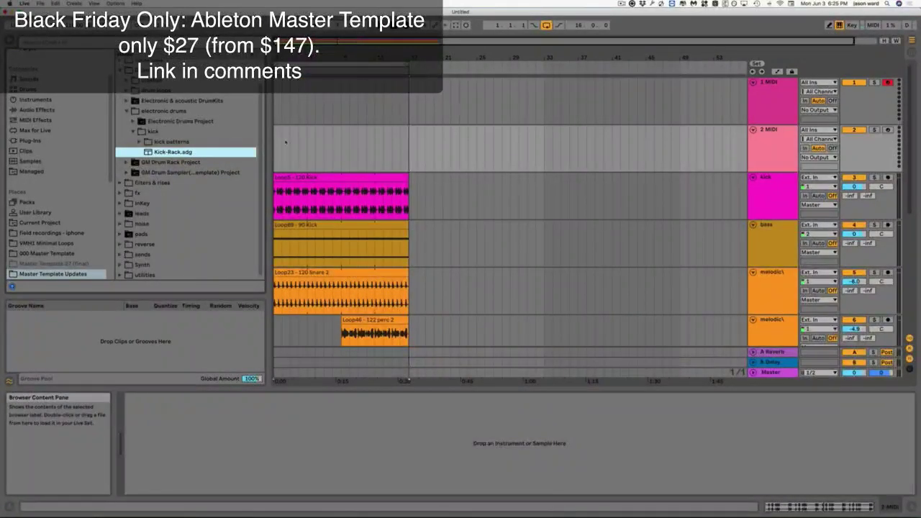
{"action": "key", "text": "Return"}
- Create a 16-bar MIDI clip across the loop region on the Kick-Rack track and shorten its loop to one bar
{"action": "left_click_drag", "start_coordinate": [407, 150], "coordinate": [253, 138]}
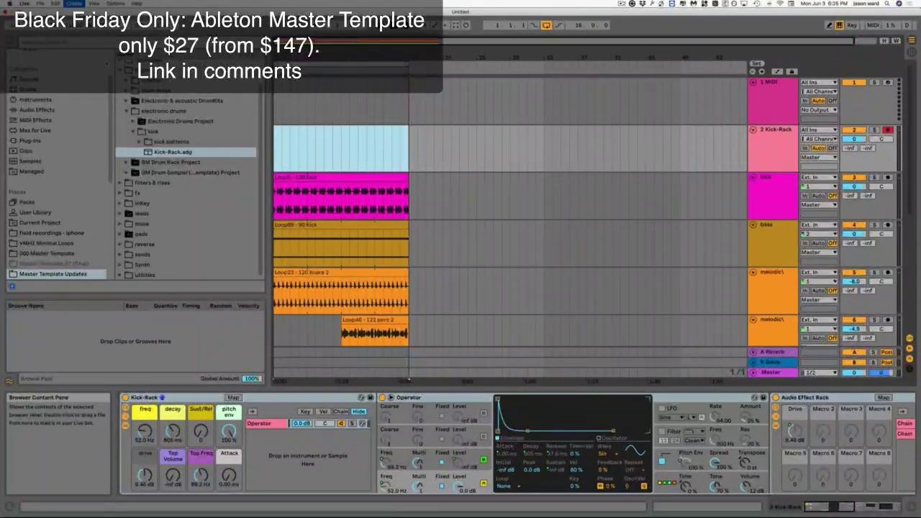
{"action": "key", "text": "super+shift+m"}
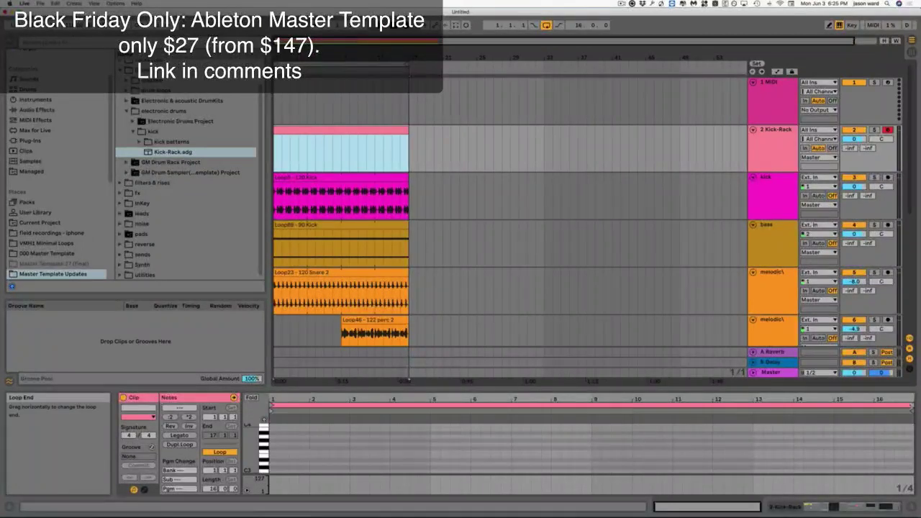
{"action": "left_click_drag", "start_coordinate": [911, 407], "coordinate": [309, 407]}
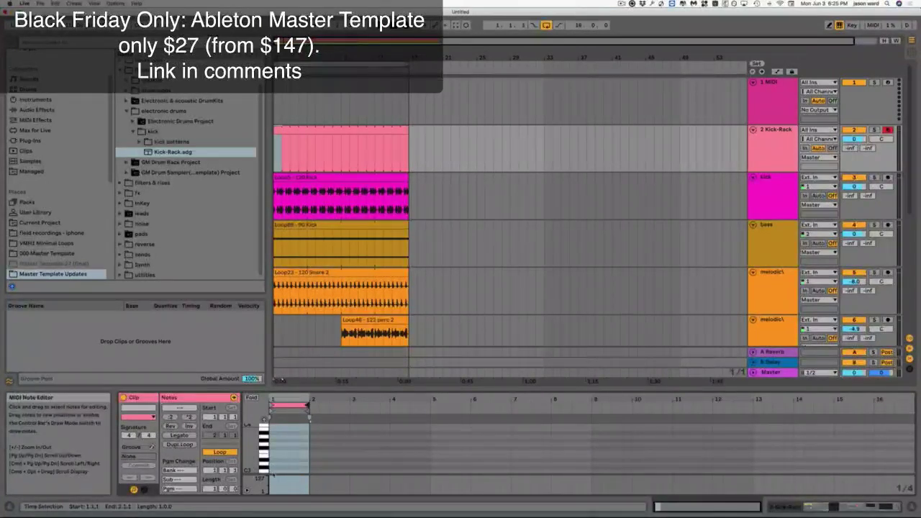
- Enter a C3 kick note on the first beat of the clip and duplicate it onto the other three beats
{"action": "left_click", "coordinate": [273, 475]}
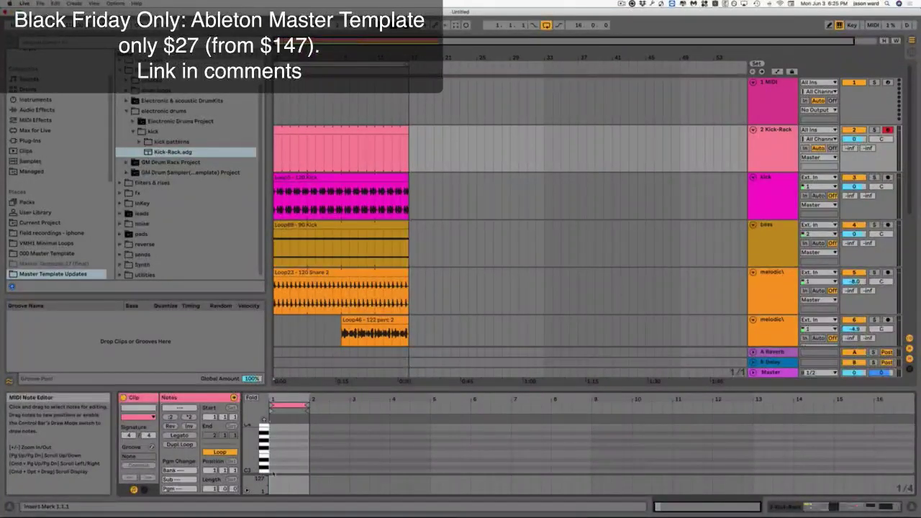
{"action": "double_click", "coordinate": [273, 475]}
{"action": "key", "text": "plus"}
{"action": "key", "text": "plus"}
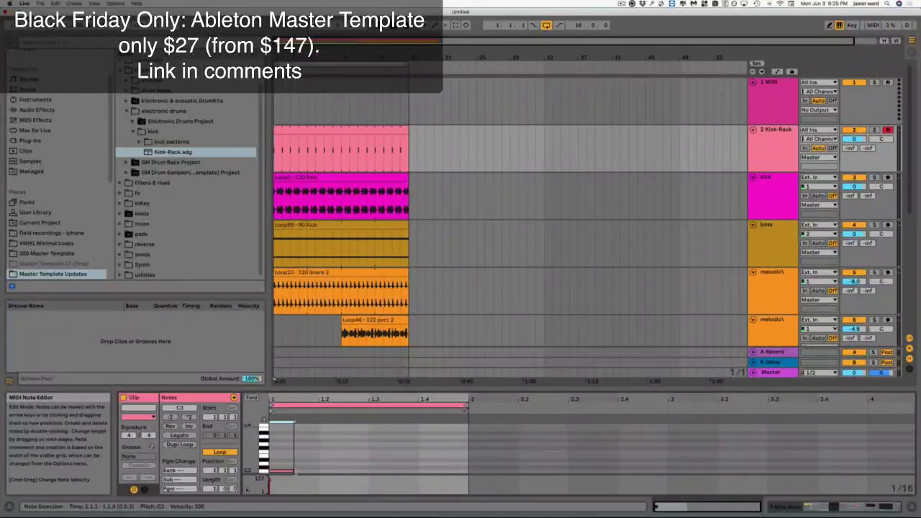
{"action": "left_click_drag", "start_coordinate": [314, 475], "coordinate": [280, 480]}
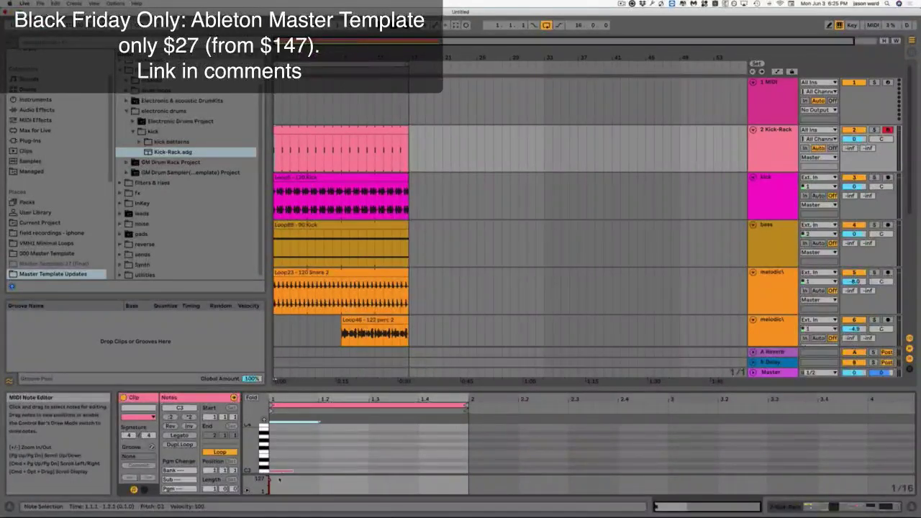
{"action": "key", "text": "super+d"}
{"action": "key", "text": "super+d"}
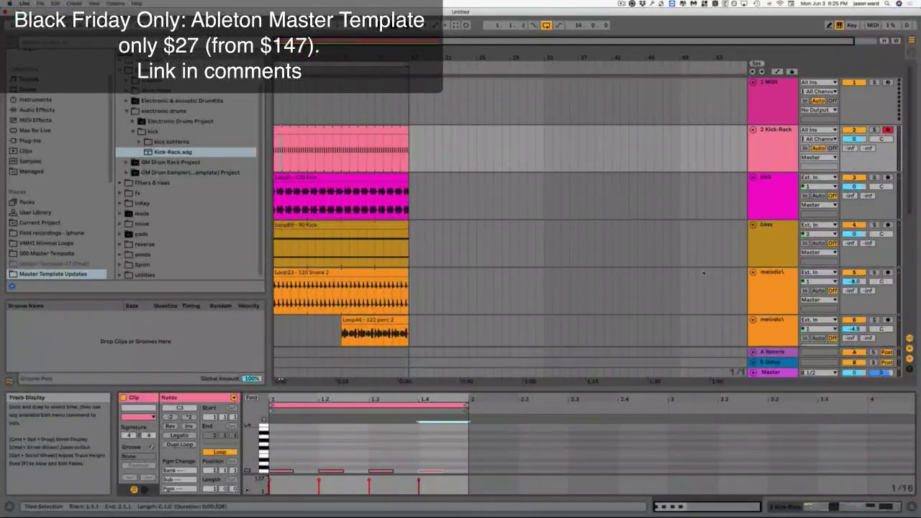
- Solo the Kick-Rack track and set its macros to decay 1.46 s, Sust/Rel 111, drive 4.57 dB, Top Volume -18 dB and Top Freq 427 Hz
{"action": "left_click", "coordinate": [875, 130]}
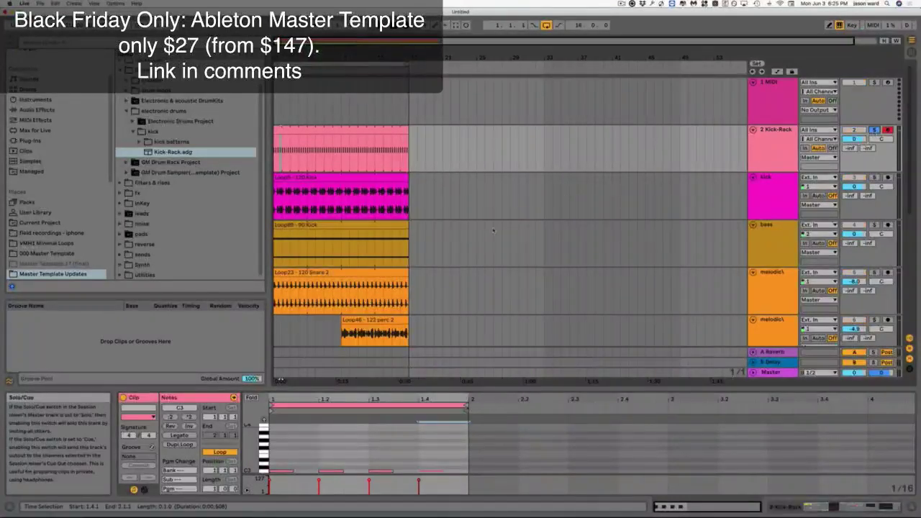
{"action": "left_click", "coordinate": [775, 131]}
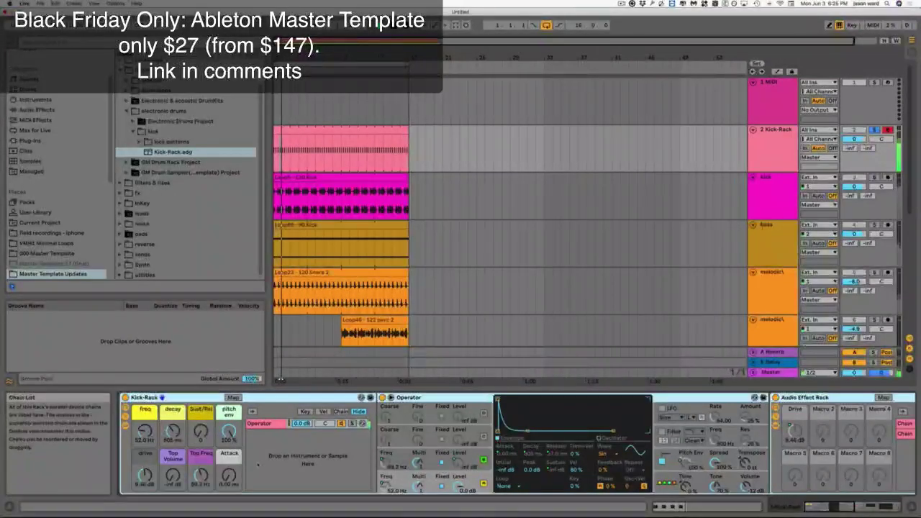
{"action": "scroll", "coordinate": [315, 467], "scroll_direction": "right", "scroll_amount": 10}
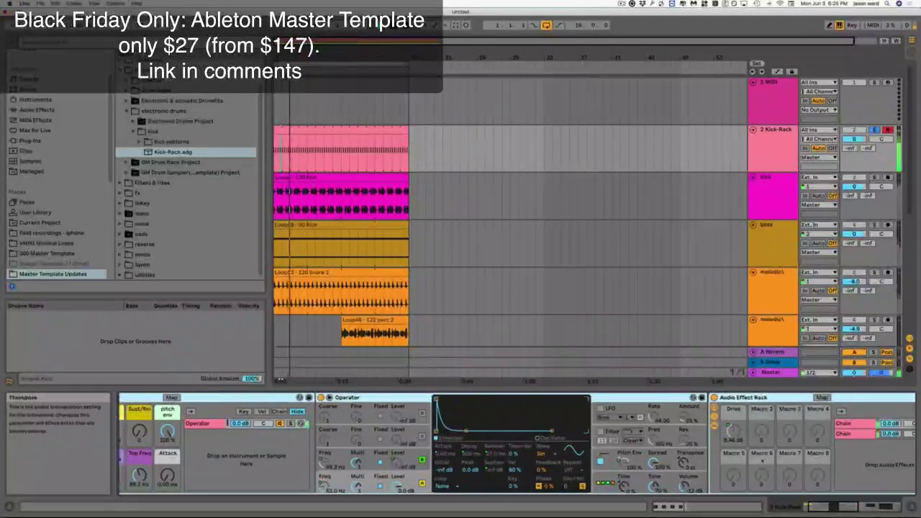
{"action": "scroll", "coordinate": [315, 467], "scroll_direction": "left", "scroll_amount": 10}
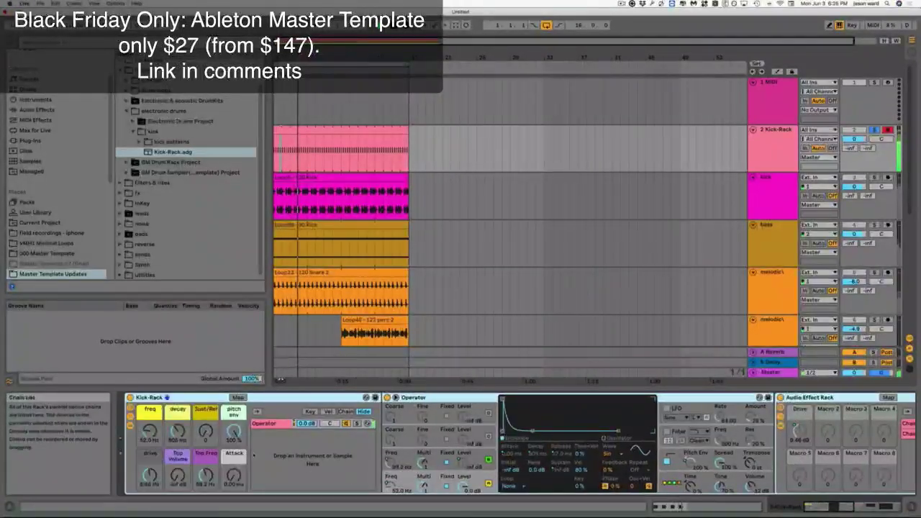
{"action": "left_click_drag", "start_coordinate": [149, 475], "coordinate": [149, 511]}
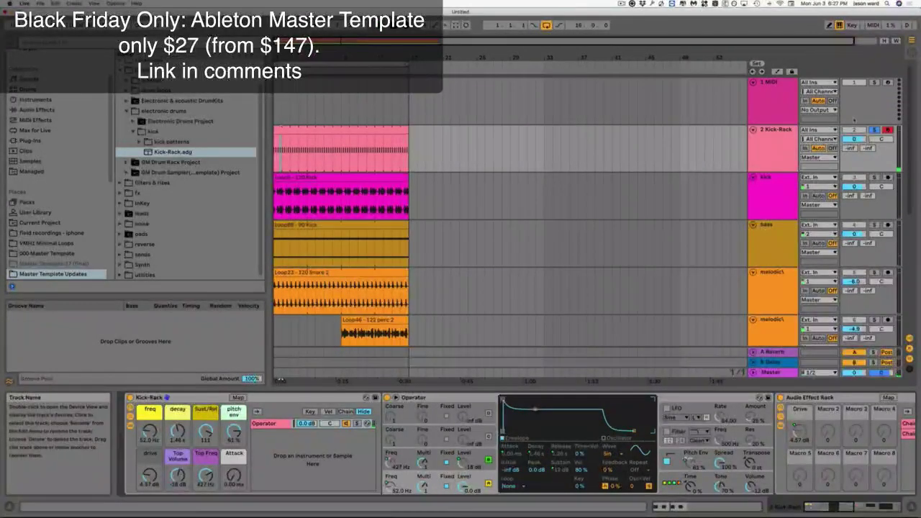
- Unsolo the Kick-Rack track, select its clip, and play the kick pattern together with the layered loops
{"action": "left_click", "coordinate": [331, 131]}
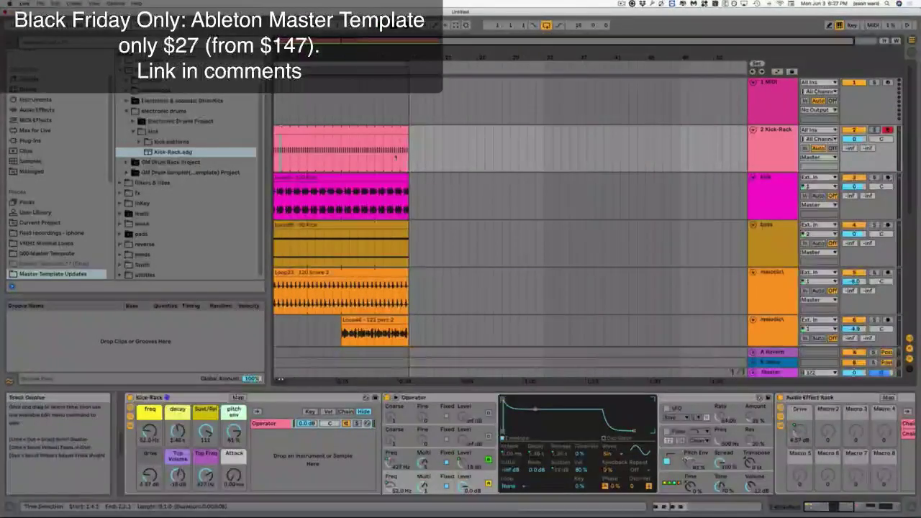
{"action": "left_click", "coordinate": [331, 130]}
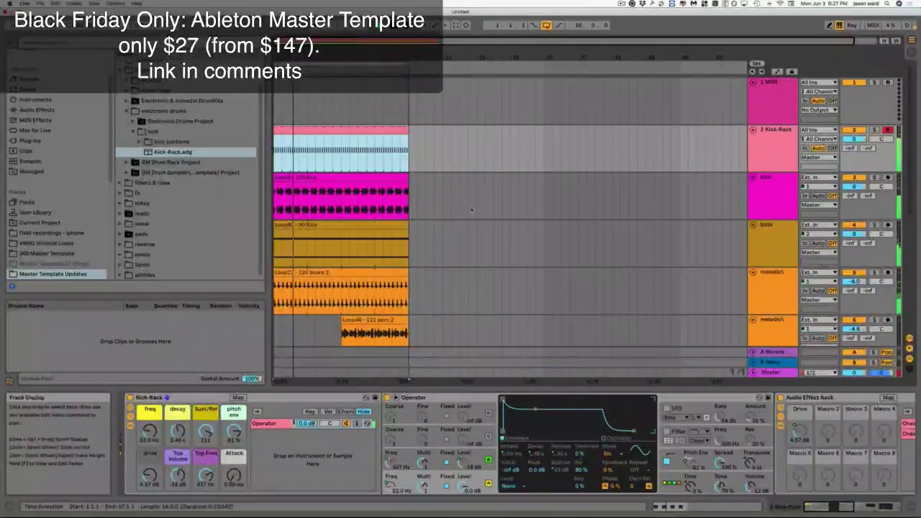
{"action": "scroll", "coordinate": [469, 209], "scroll_direction": "down", "scroll_amount": 3}
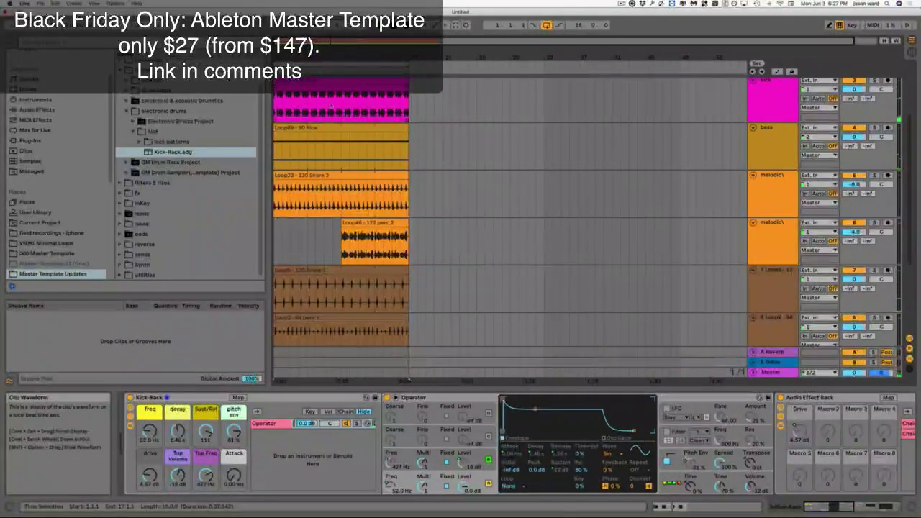
{"action": "key", "text": "ctrl+z"}
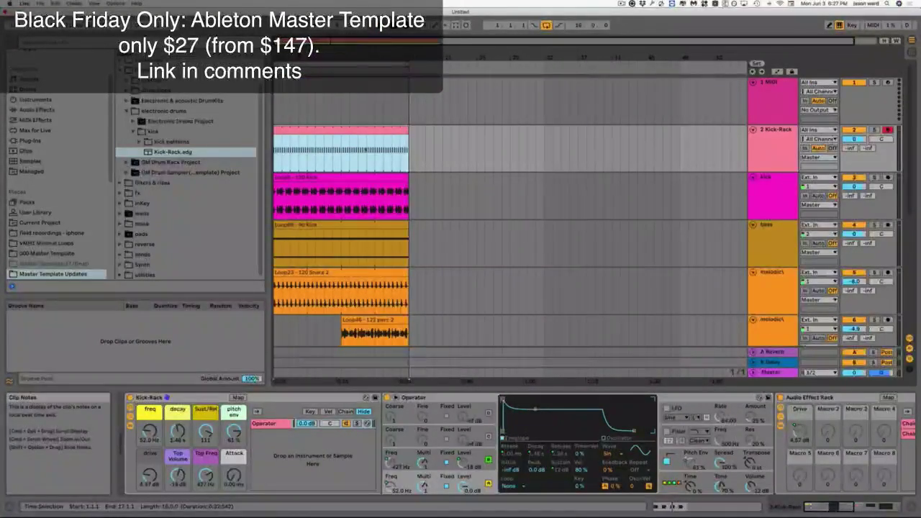
{"action": "scroll", "coordinate": [306, 133], "scroll_direction": "down", "scroll_amount": 5}
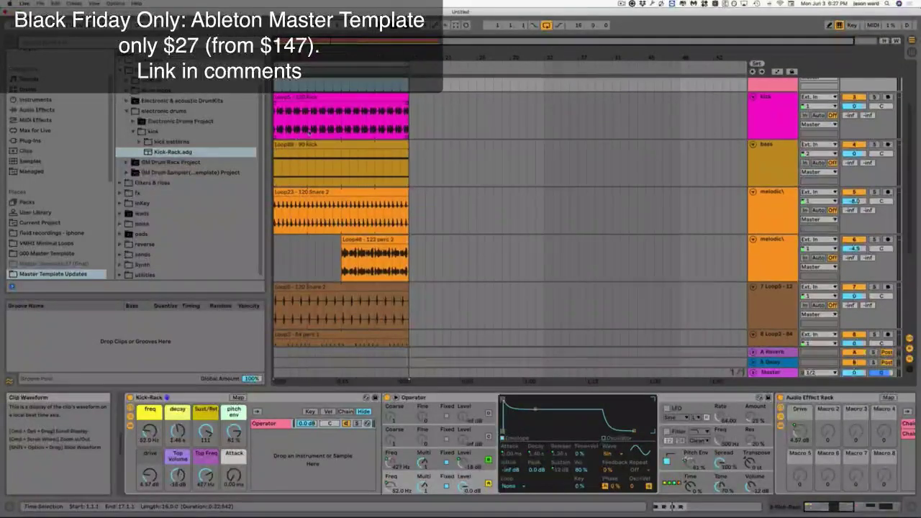
{"action": "scroll", "coordinate": [306, 133], "scroll_direction": "down", "scroll_amount": 5}
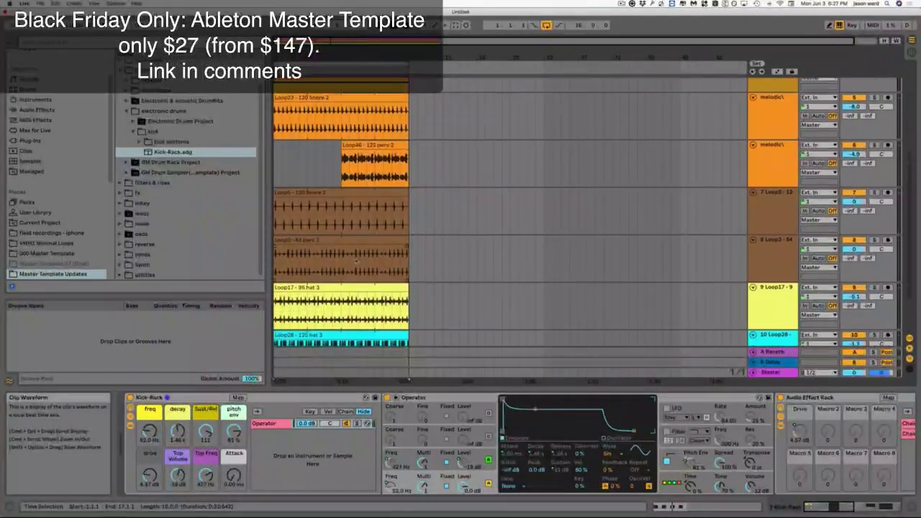
{"action": "scroll", "coordinate": [350, 257], "scroll_direction": "up", "scroll_amount": 5}
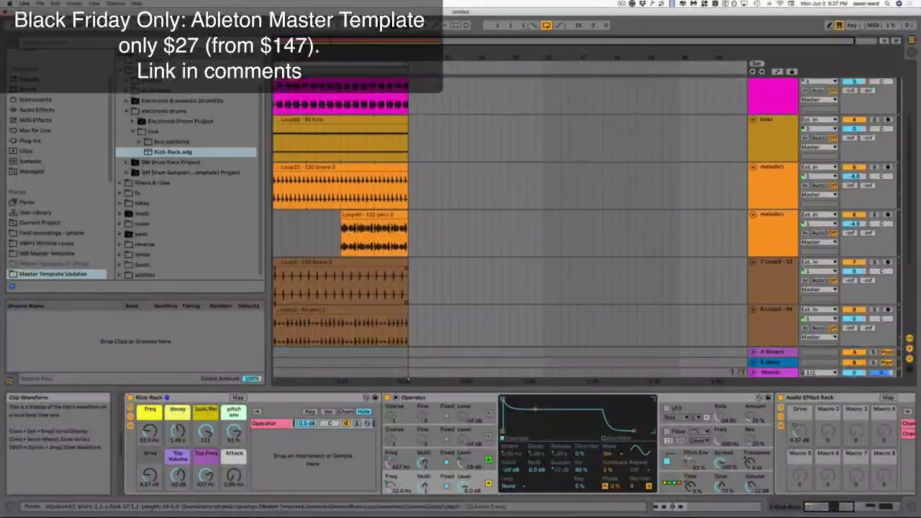
{"action": "scroll", "coordinate": [350, 257], "scroll_direction": "down", "scroll_amount": 1}
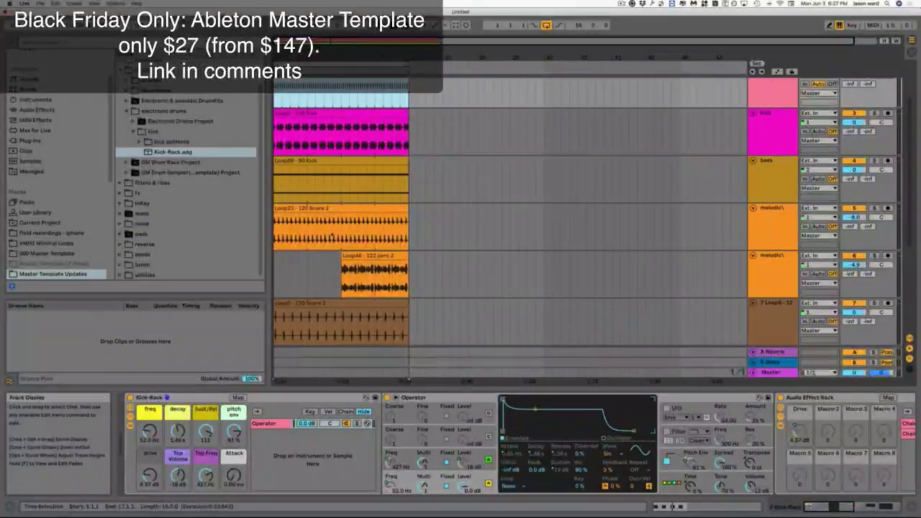
{"action": "key", "text": "space"}
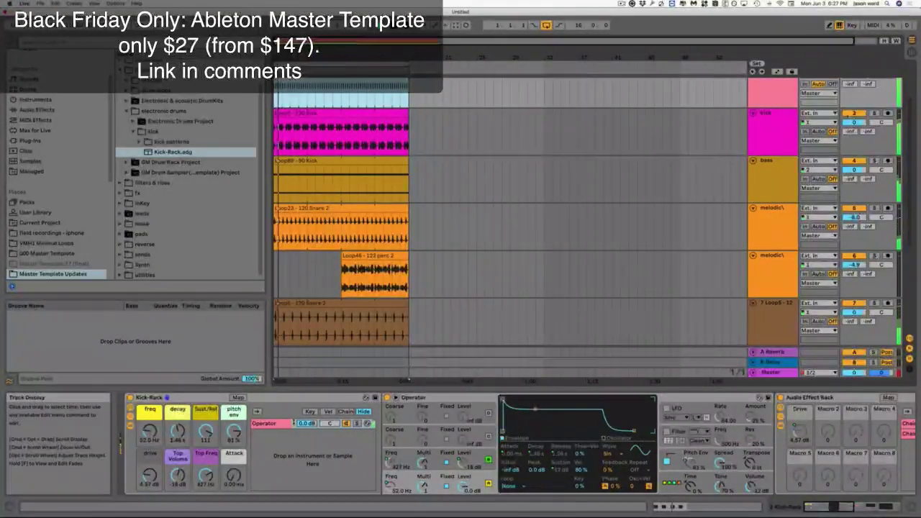
- Solo the bass track, open its Loop89 - 90 Kick clip with the clip volume envelope shown, and play it
{"action": "scroll", "coordinate": [504, 216], "scroll_direction": "up", "scroll_amount": 2}
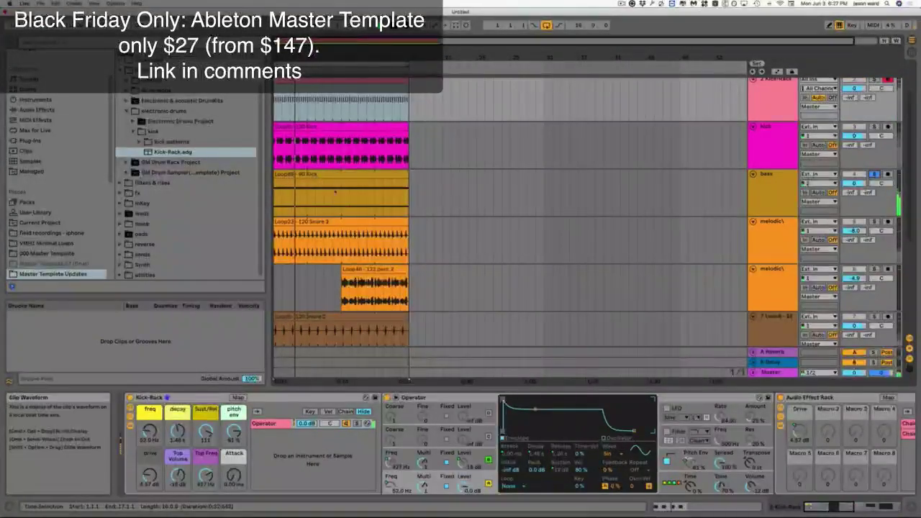
{"action": "left_click", "coordinate": [351, 178]}
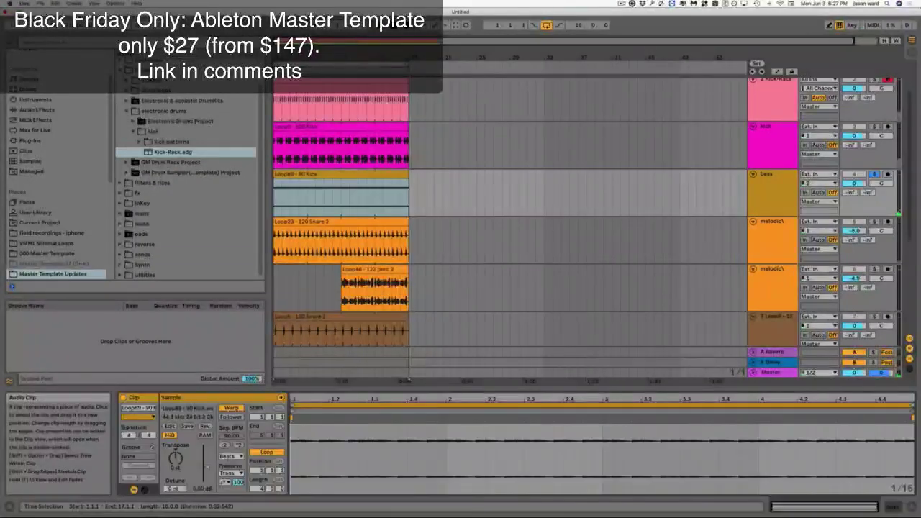
{"action": "key", "text": "plus"}
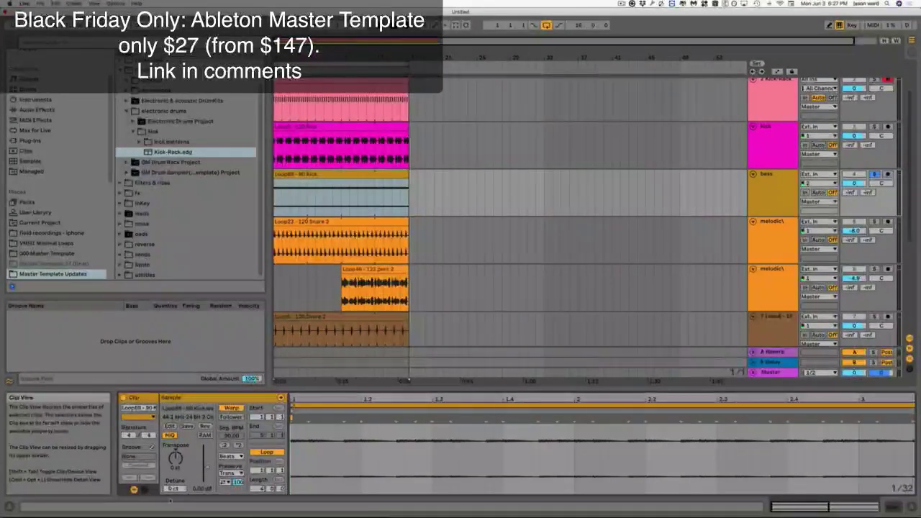
{"action": "left_click", "coordinate": [144, 489]}
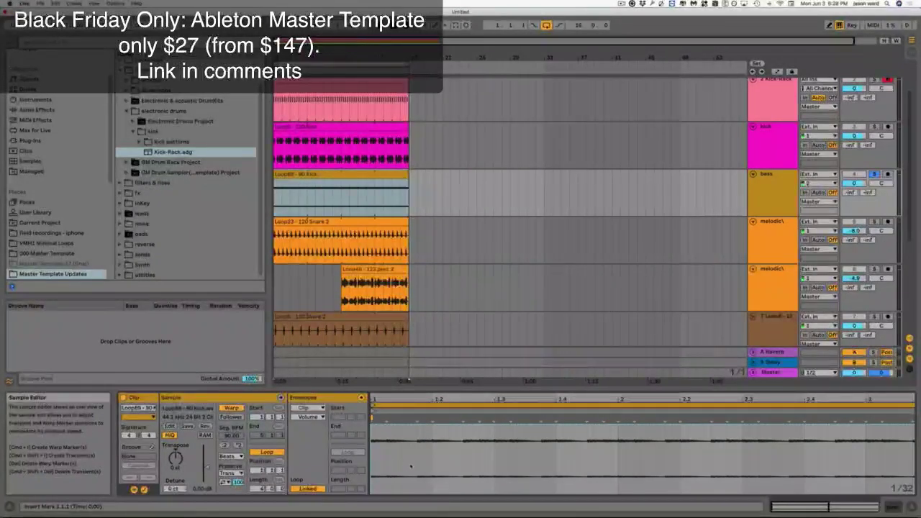
{"action": "key", "text": "space"}
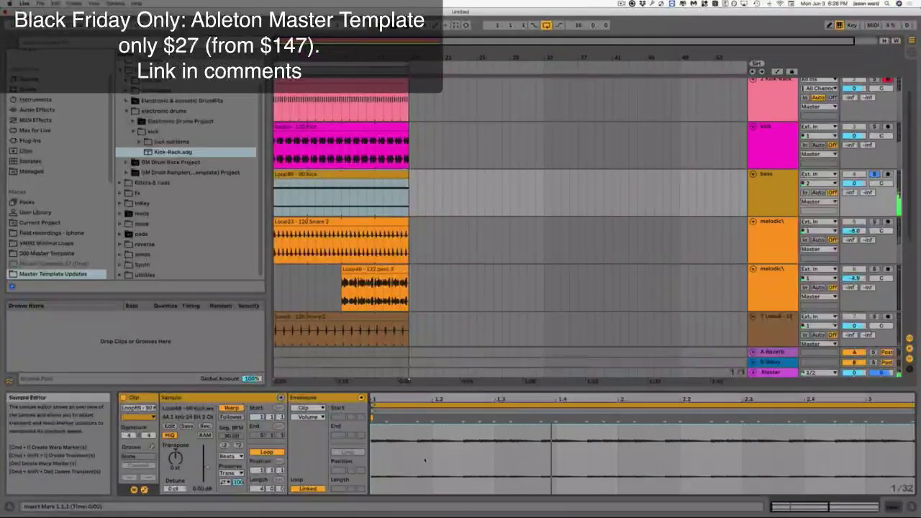
- Drop the bass clip's volume envelope to silence between 1.2.3 and 1.3.1
{"action": "left_click_drag", "start_coordinate": [461, 461], "coordinate": [490, 426]}
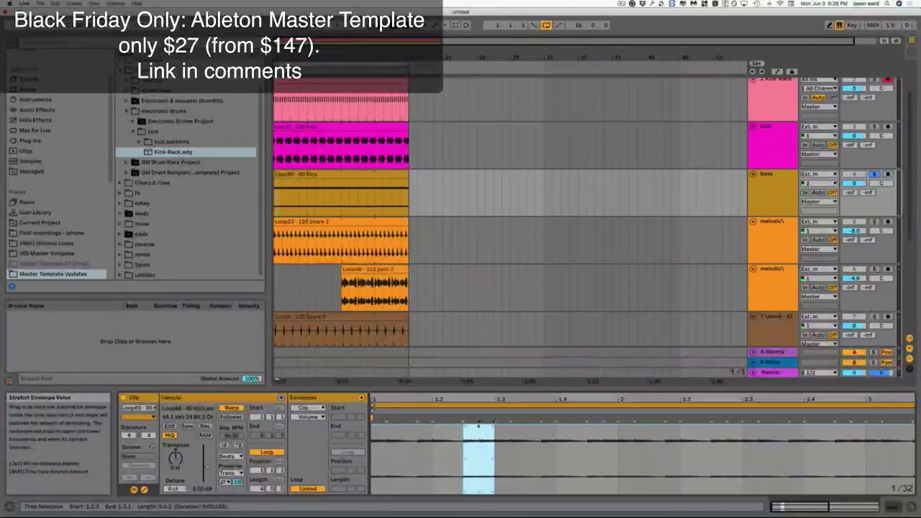
{"action": "left_click", "coordinate": [478, 426]}
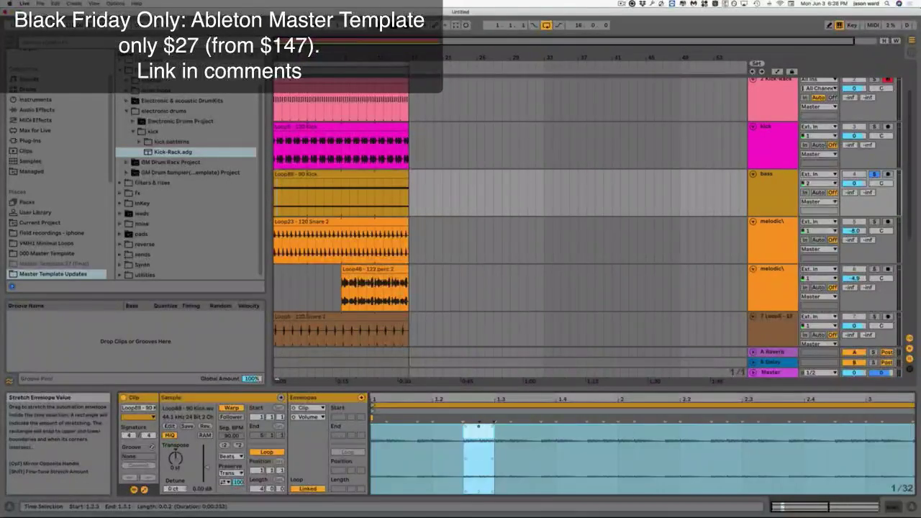
{"action": "left_click", "coordinate": [489, 471]}
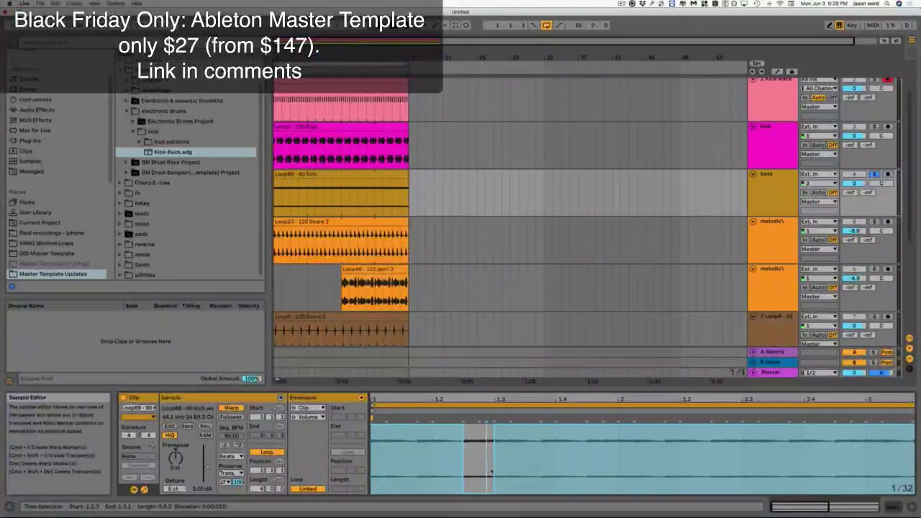
- Duplicate the envelope's first half bar, from 1.1.1 to 1.3.1, repeatedly along the bass clip up to 4.3.1
{"action": "left_click_drag", "start_coordinate": [491, 472], "coordinate": [372, 469]}
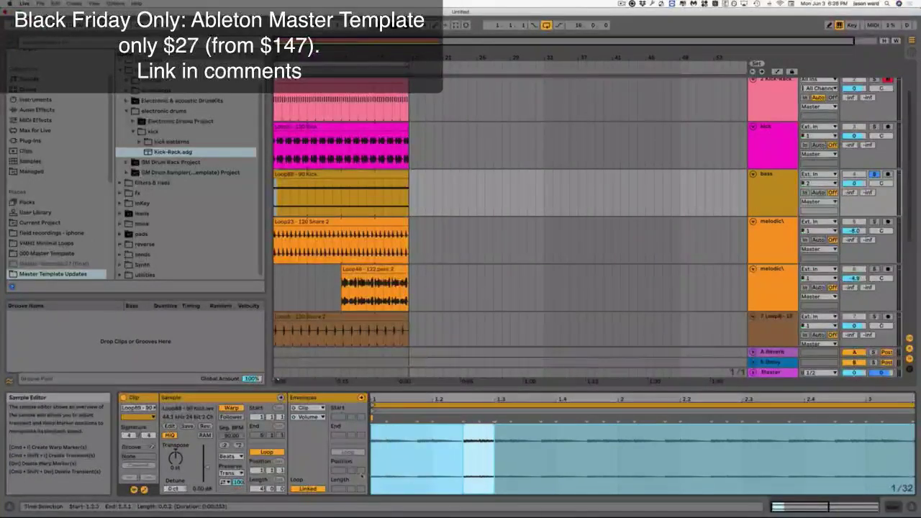
{"action": "key", "text": "super+d"}
{"action": "key", "text": "super+d"}
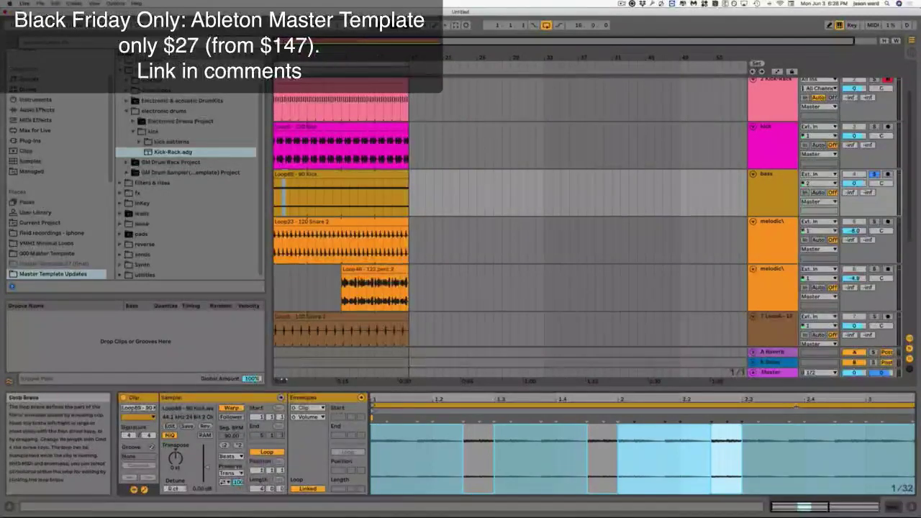
{"action": "key", "text": "super+z"}
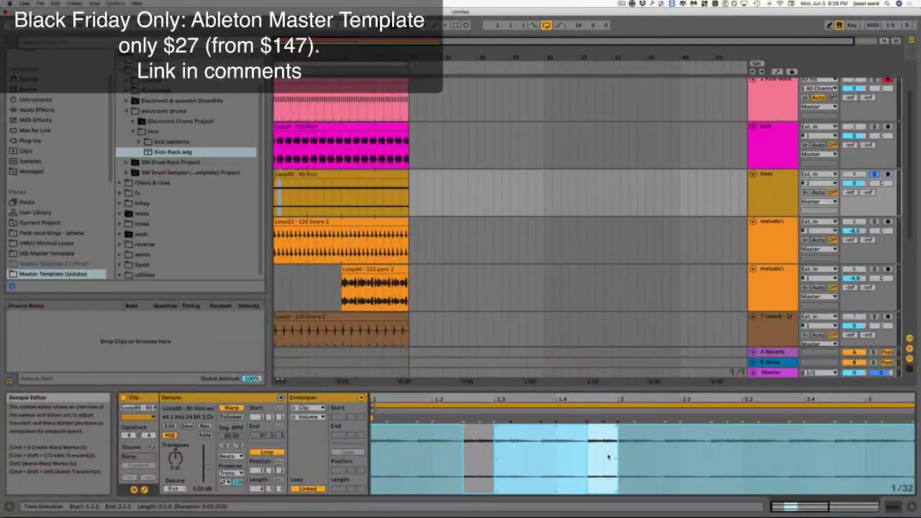
{"action": "left_click_drag", "start_coordinate": [608, 400], "coordinate": [608, 382]}
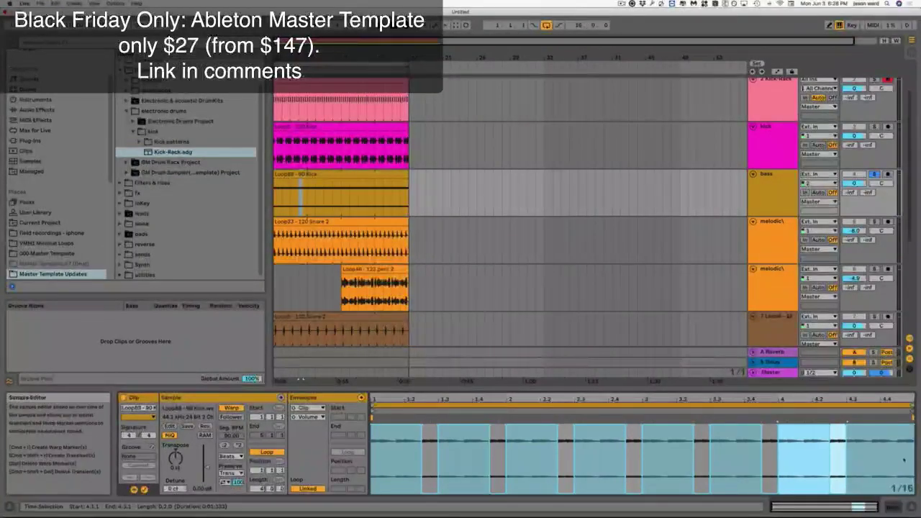
- Silence the volume envelope from 1.1.4 to 1.2.1 as well, and duplicate the whole first bar onto bars 2 and 3
{"action": "key", "text": "space"}
{"action": "left_click", "coordinate": [401, 454]}
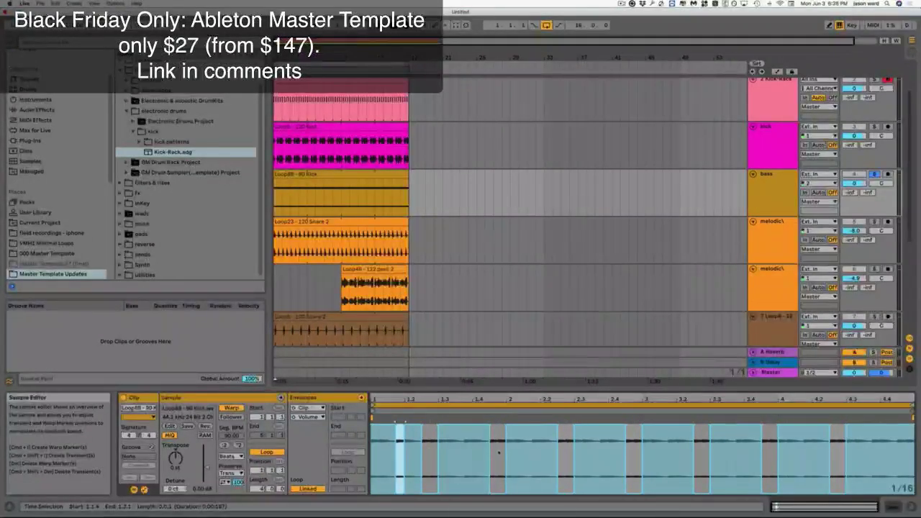
{"action": "left_click_drag", "start_coordinate": [503, 454], "coordinate": [384, 462]}
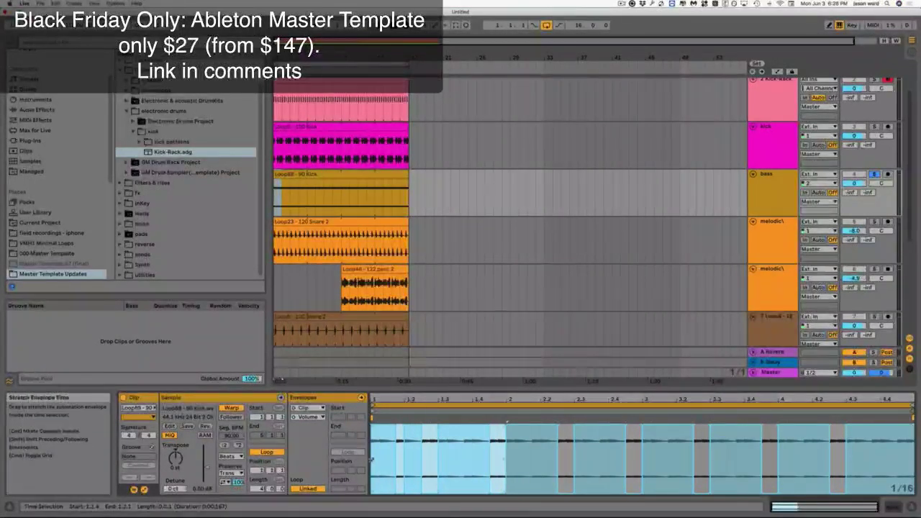
{"action": "key", "text": "Right"}
{"action": "key", "text": "Right"}
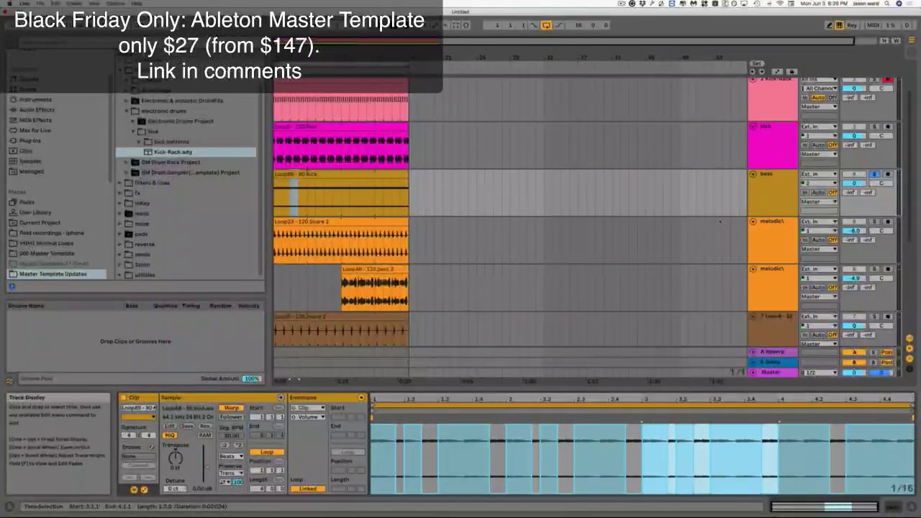
- Unsolo the bass track and, during playback with all loops, move the bass clip's start marker halfway between 1.2 and 1.3
{"action": "left_click", "coordinate": [773, 183]}
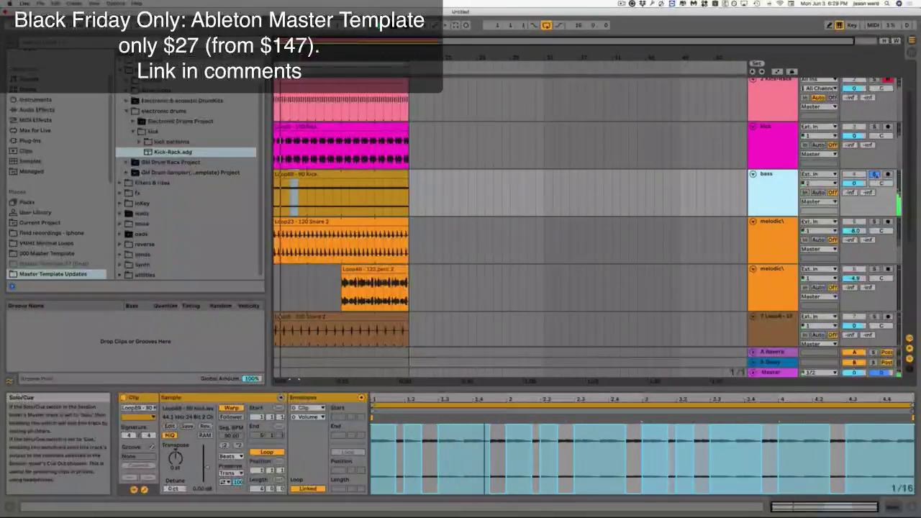
{"action": "left_click", "coordinate": [874, 175]}
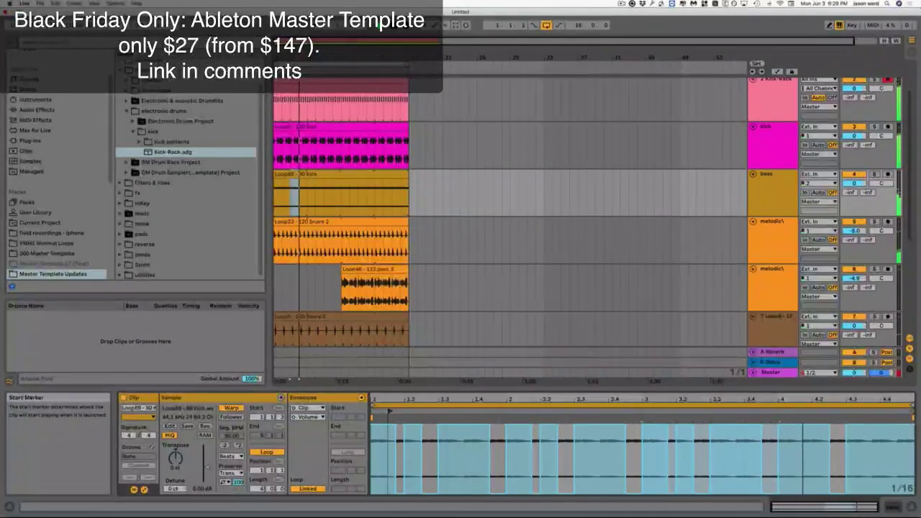
{"action": "left_click_drag", "start_coordinate": [389, 413], "coordinate": [398, 412]}
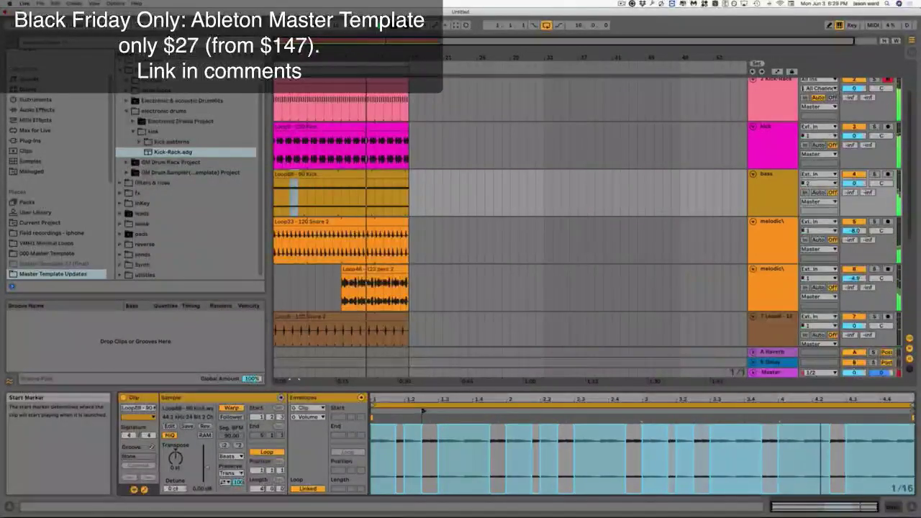
{"action": "key", "text": "space"}
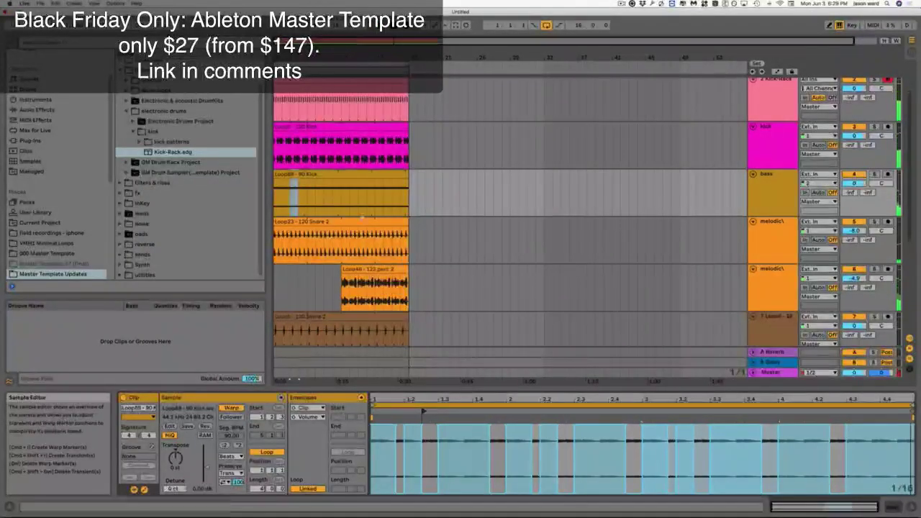
- Select the bass clip, open the Kick-Rack track's MIDI clip and select that track
{"action": "left_click", "coordinate": [386, 175]}
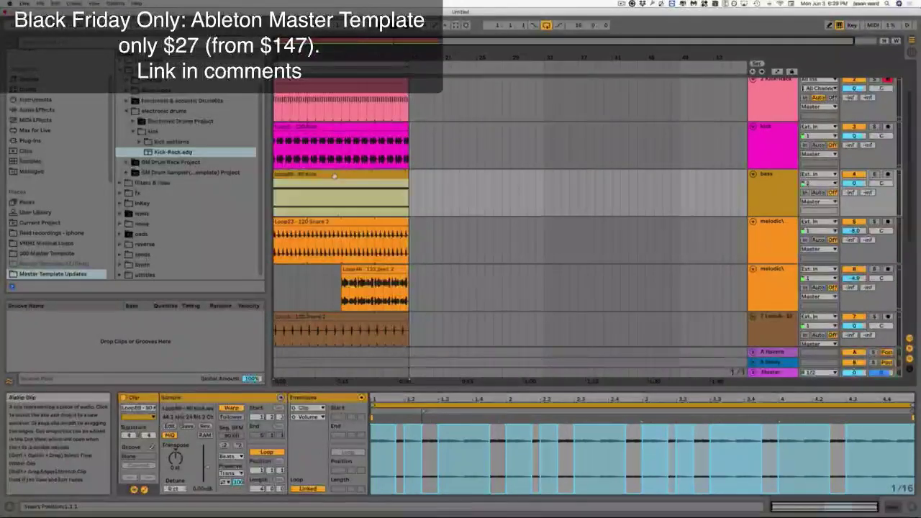
{"action": "scroll", "coordinate": [336, 130], "scroll_direction": "up", "scroll_amount": 3}
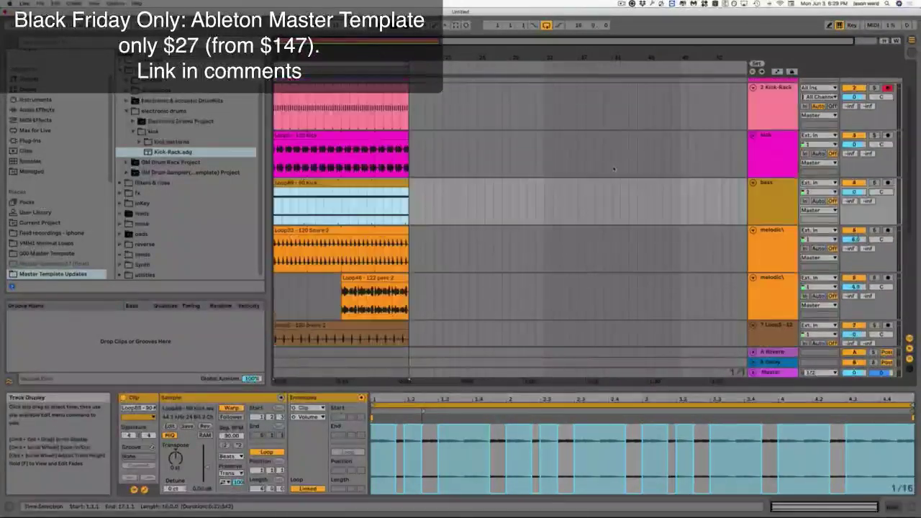
{"action": "left_click", "coordinate": [336, 130]}
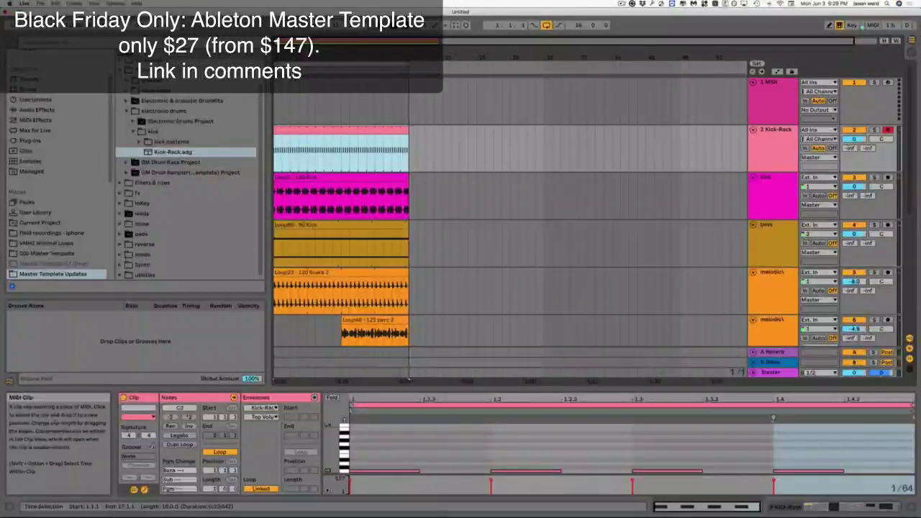
{"action": "left_click", "coordinate": [775, 130]}
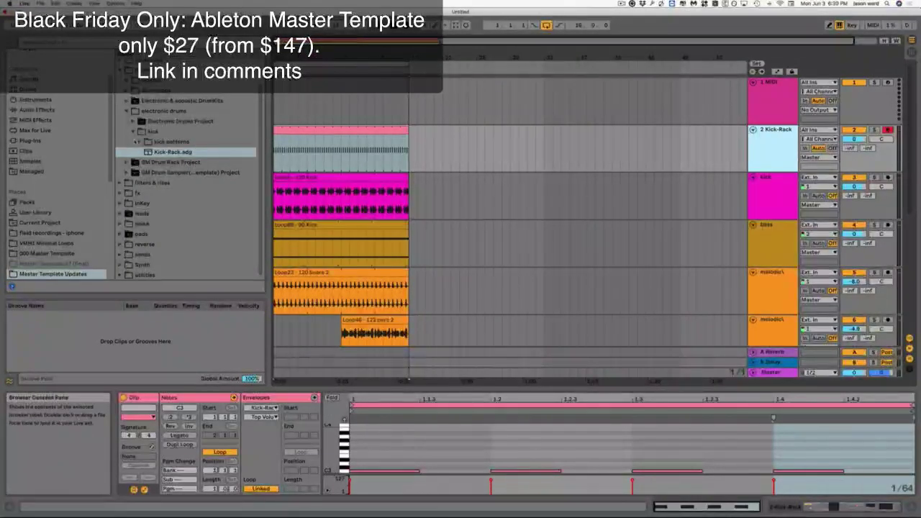
- Expand GM Drum Rack Project in the library and load 1-GM Drum Rack from GM Drum Rack.als onto a new track below Loop28
{"action": "left_click", "coordinate": [133, 132]}
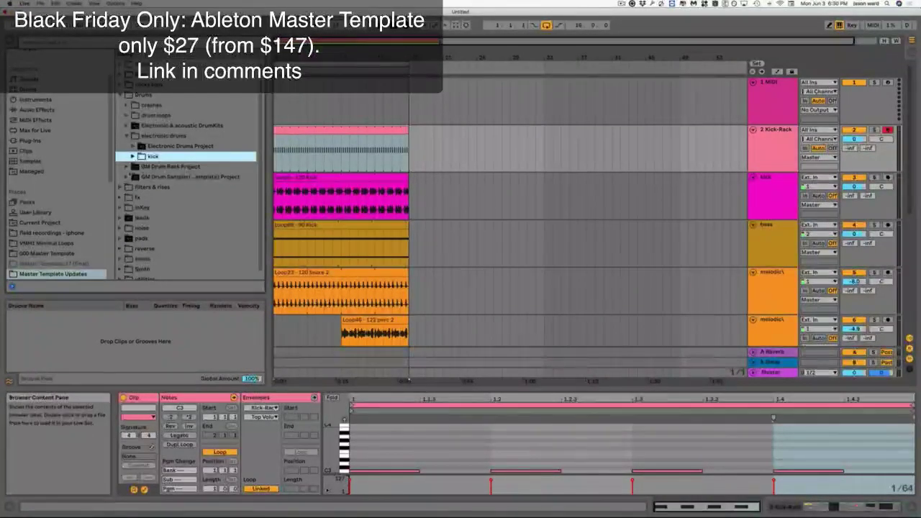
{"action": "left_click", "coordinate": [127, 167]}
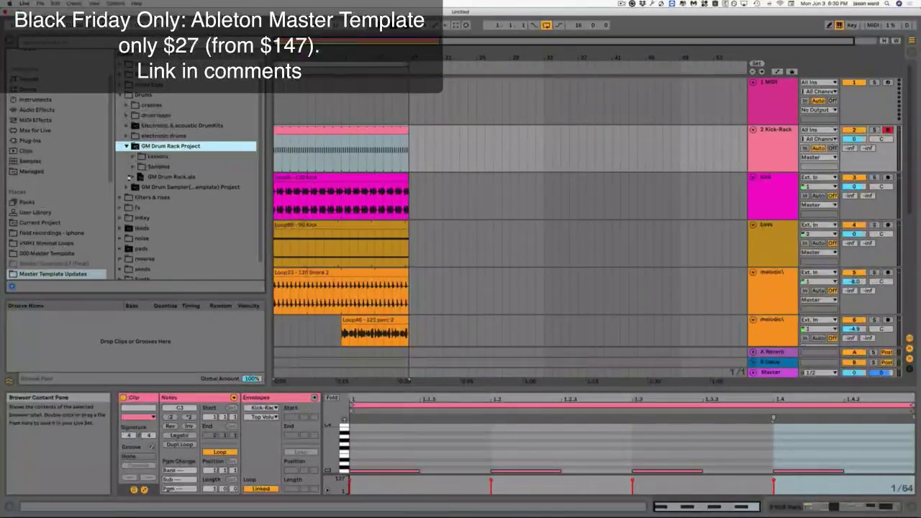
{"action": "left_click", "coordinate": [133, 177]}
{"action": "scroll", "coordinate": [134, 178], "scroll_direction": "down", "scroll_amount": 2}
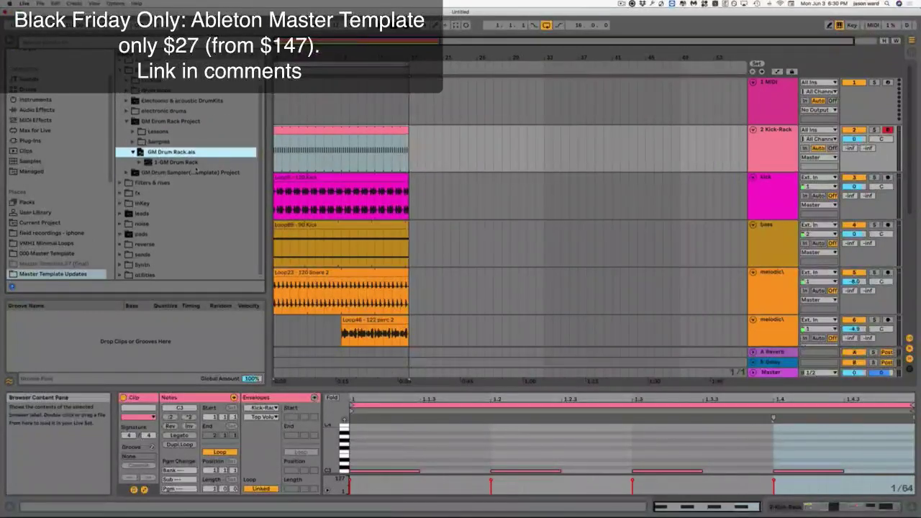
{"action": "scroll", "coordinate": [777, 319], "scroll_direction": "down", "scroll_amount": 5}
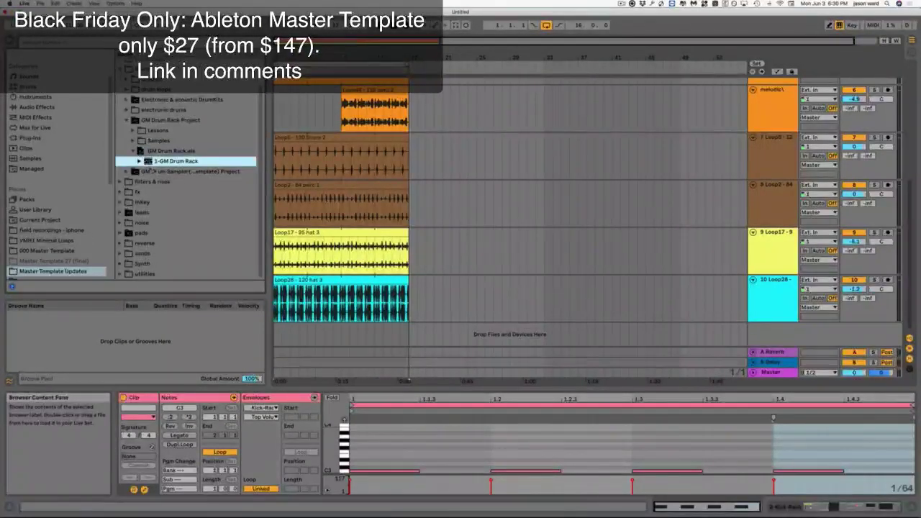
{"action": "left_click_drag", "start_coordinate": [198, 209], "coordinate": [283, 329]}
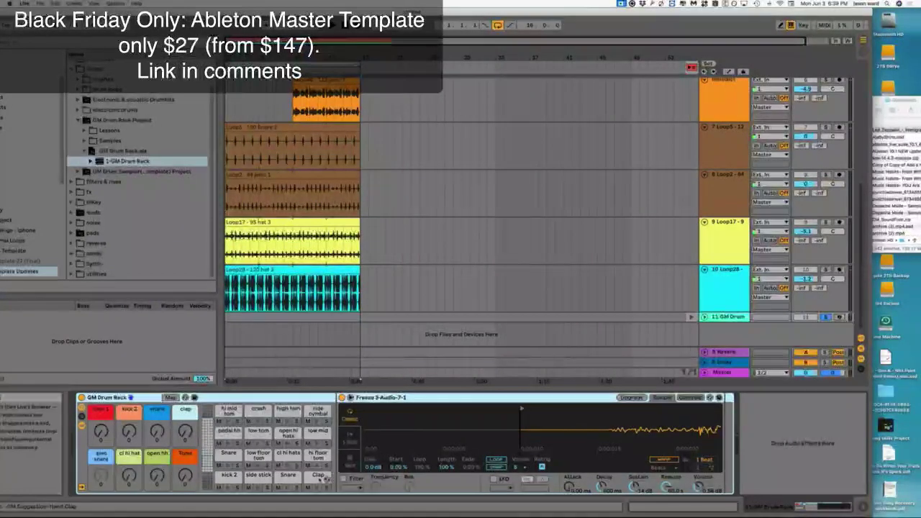
- Switch to Google Chrome, look over the Led Zeppelin MIDI downloads on midiworld.com, and return to Ableton Live
{"action": "mouse_move", "coordinate": [455, 513]}
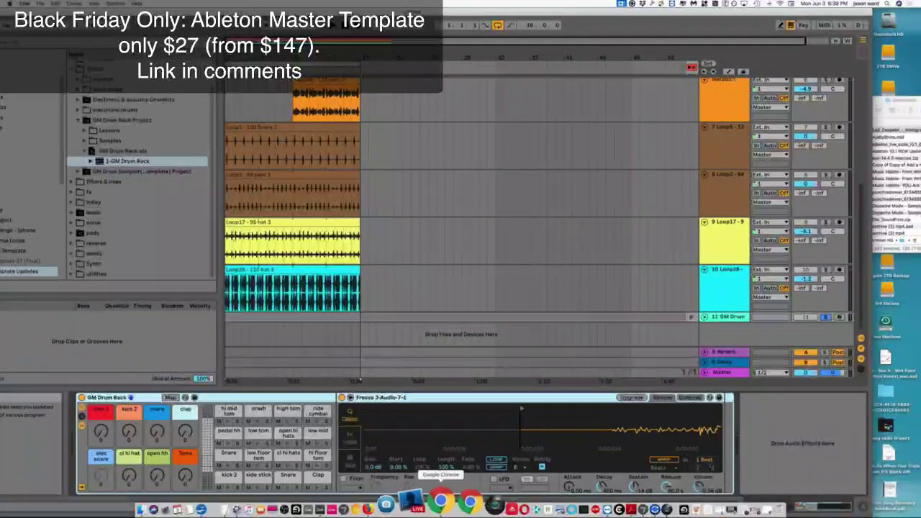
{"action": "left_click", "coordinate": [439, 502]}
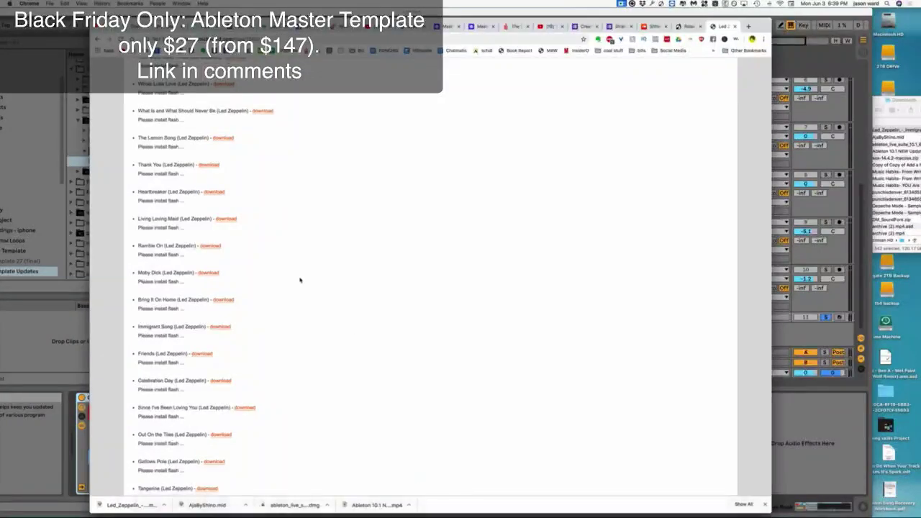
{"action": "scroll", "coordinate": [296, 265], "scroll_direction": "up", "scroll_amount": 5}
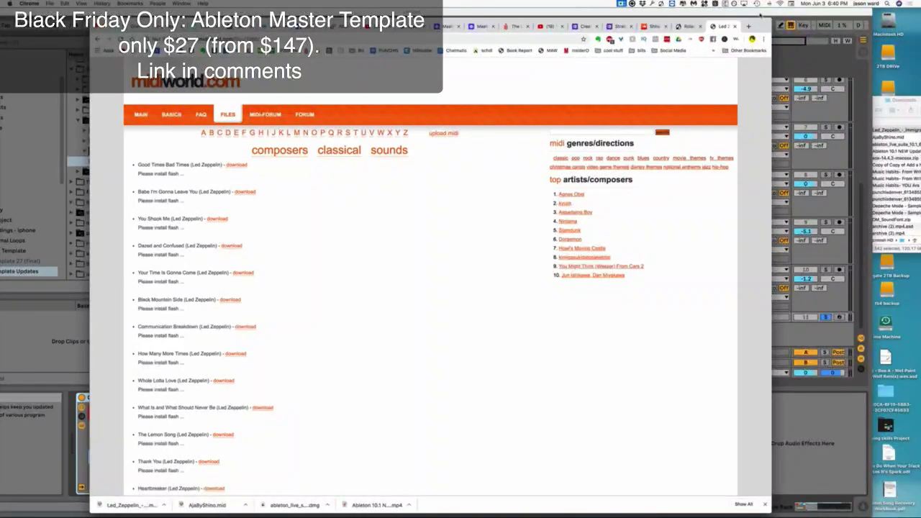
{"action": "key", "text": "super+Tab"}
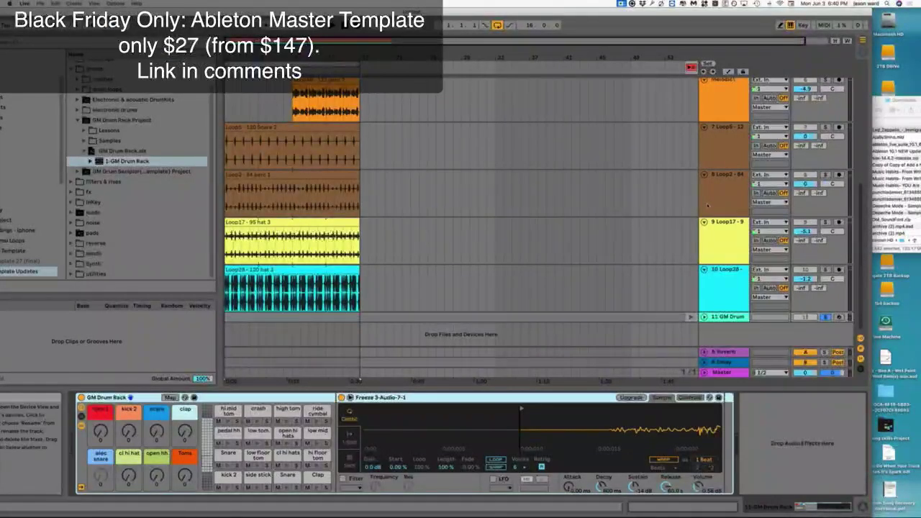
- In Session View, open the Drum clip on the GM Drum Rack track and show that track's devices
{"action": "key", "text": "Tab"}
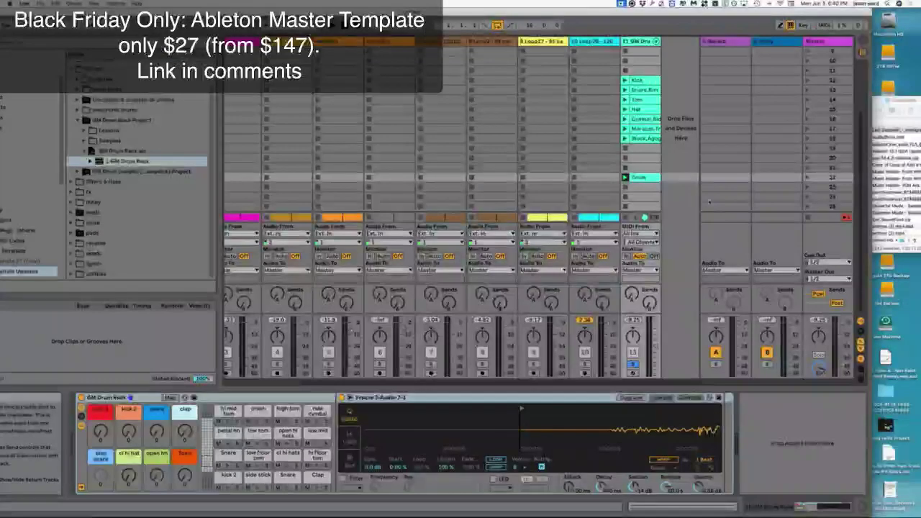
{"action": "double_click", "coordinate": [646, 178]}
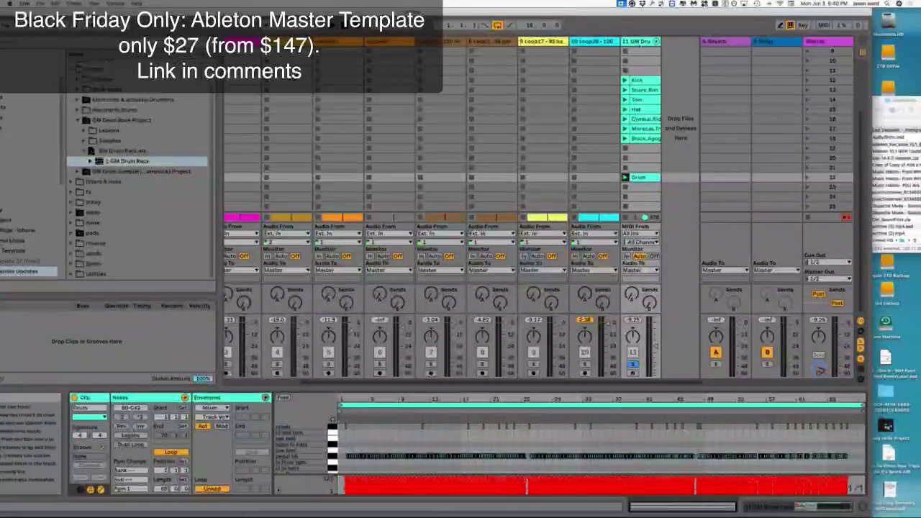
{"action": "double_click", "coordinate": [639, 44]}
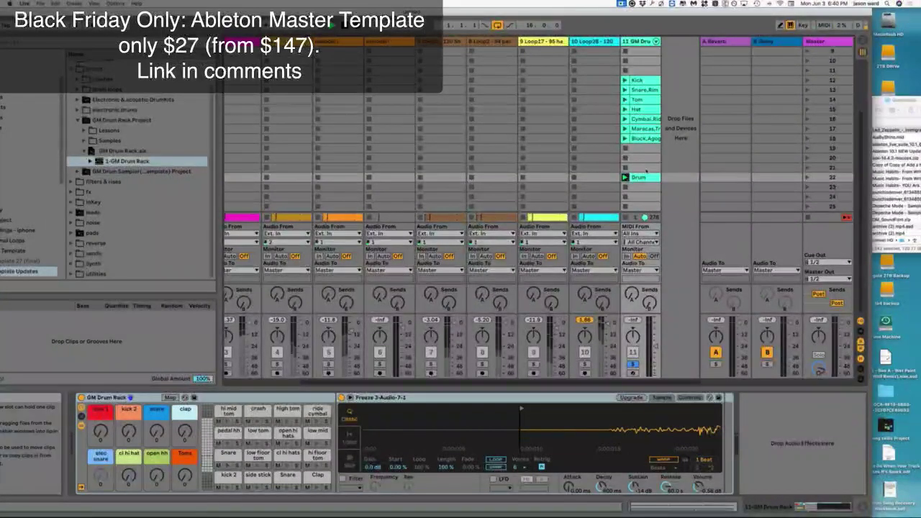
- Review the playing Drum clip's notes and inspect the kick 1 pad's layered samples in the GM Drum Rack
{"action": "double_click", "coordinate": [643, 178]}
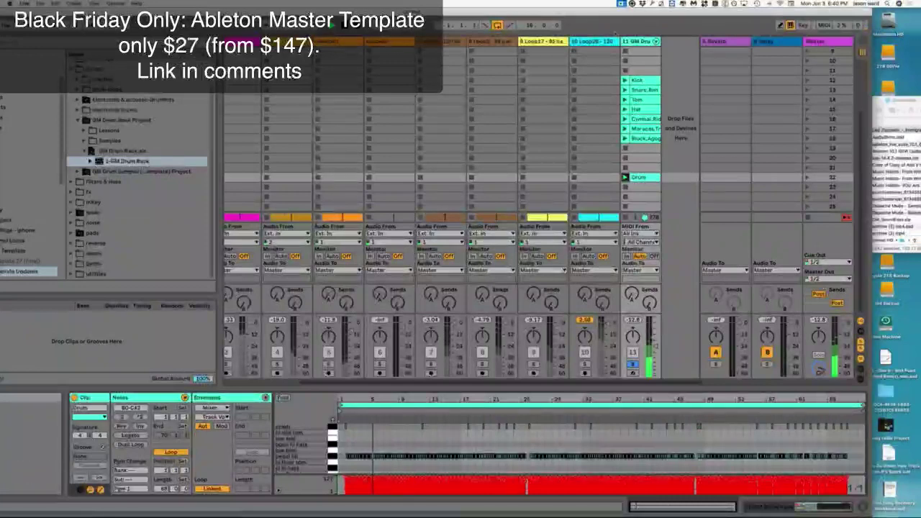
{"action": "left_click", "coordinate": [637, 42]}
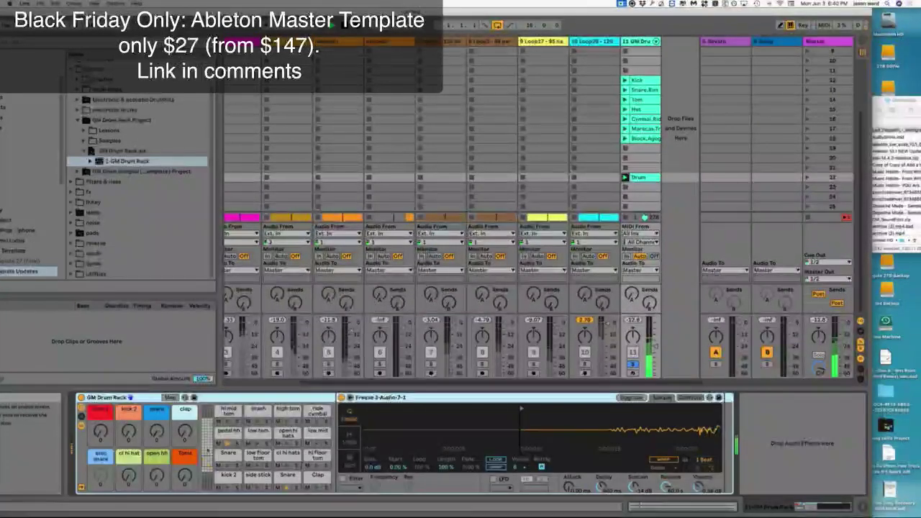
{"action": "left_click", "coordinate": [207, 461]}
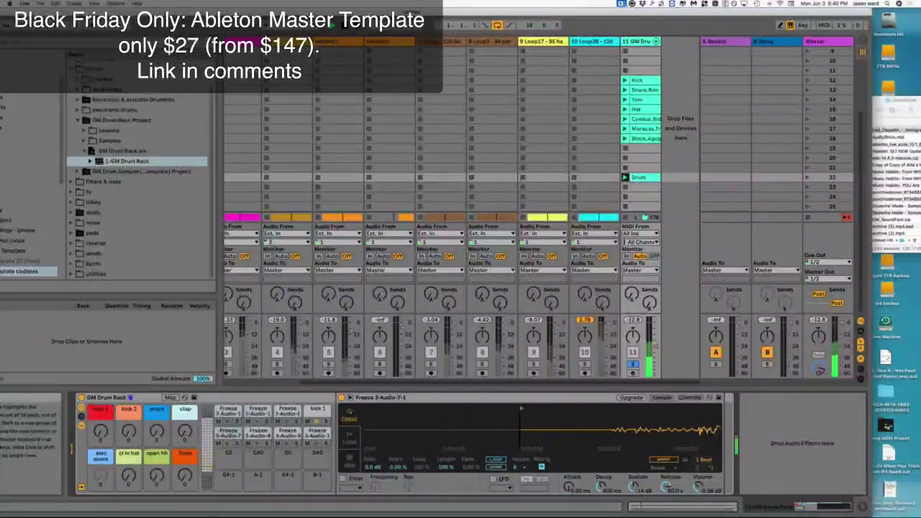
{"action": "left_click", "coordinate": [317, 411]}
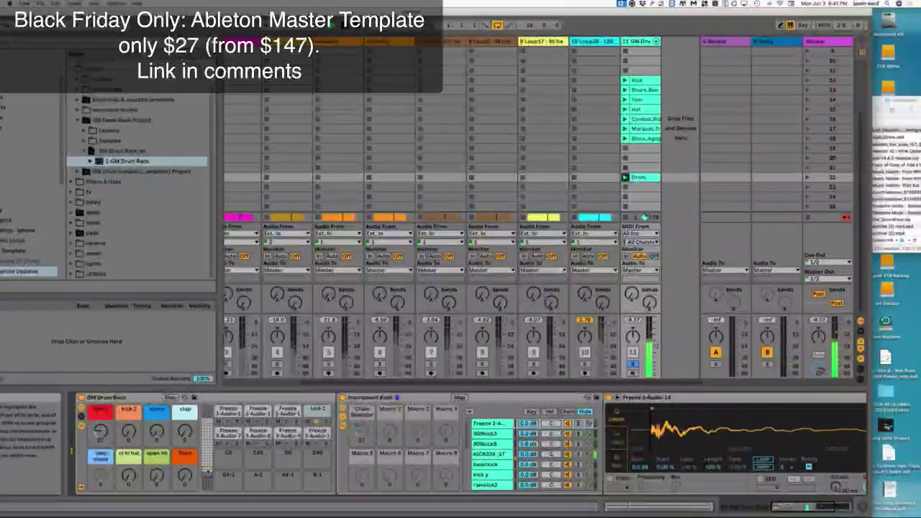
{"action": "scroll", "coordinate": [286, 477], "scroll_direction": "up", "scroll_amount": 4}
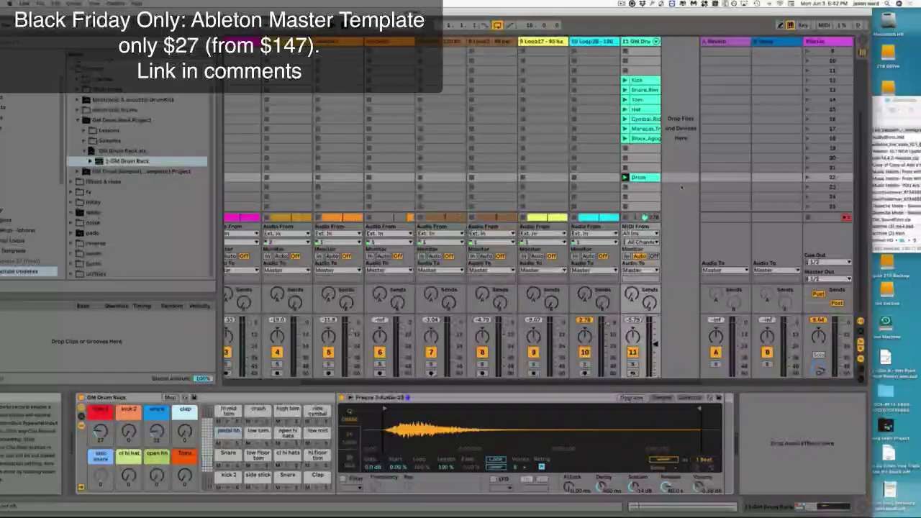
- Delete the Drum clip from the GM Drum Rack track in Session View
{"action": "key", "text": "Tab"}
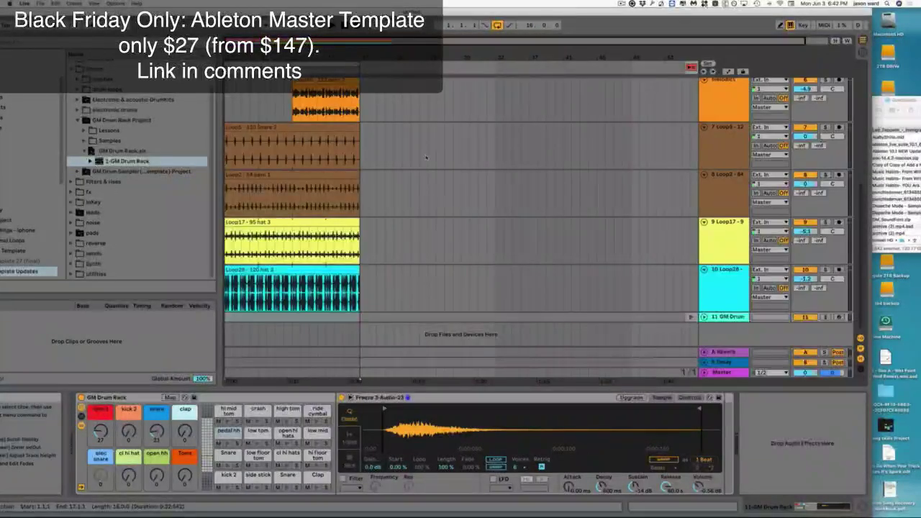
{"action": "key", "text": "Tab"}
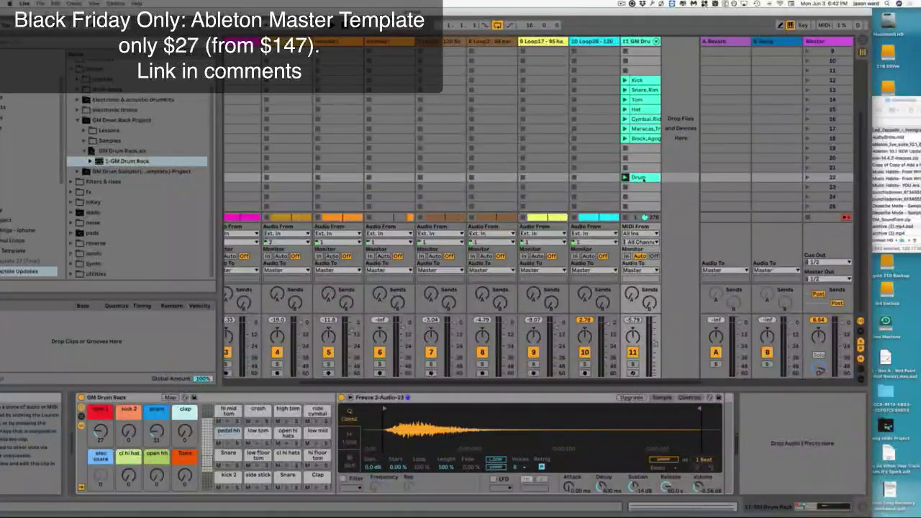
{"action": "double_click", "coordinate": [643, 178]}
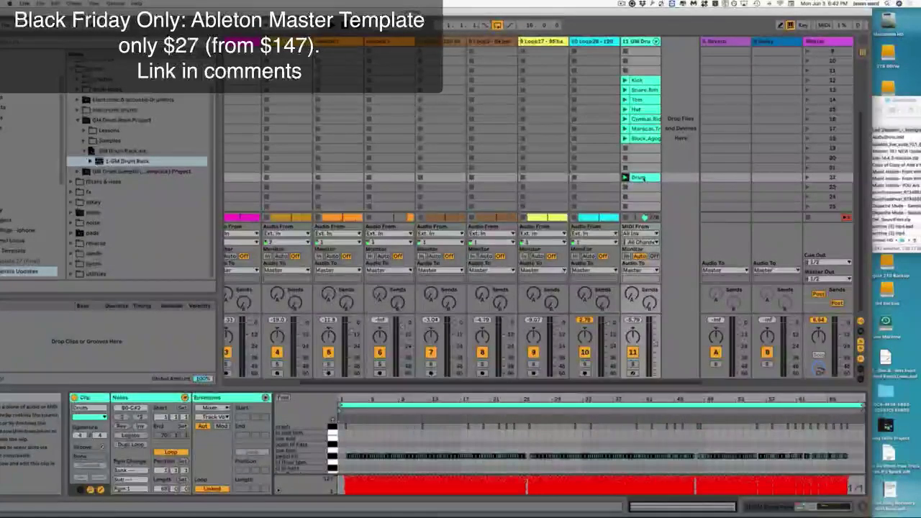
{"action": "key", "text": "Delete"}
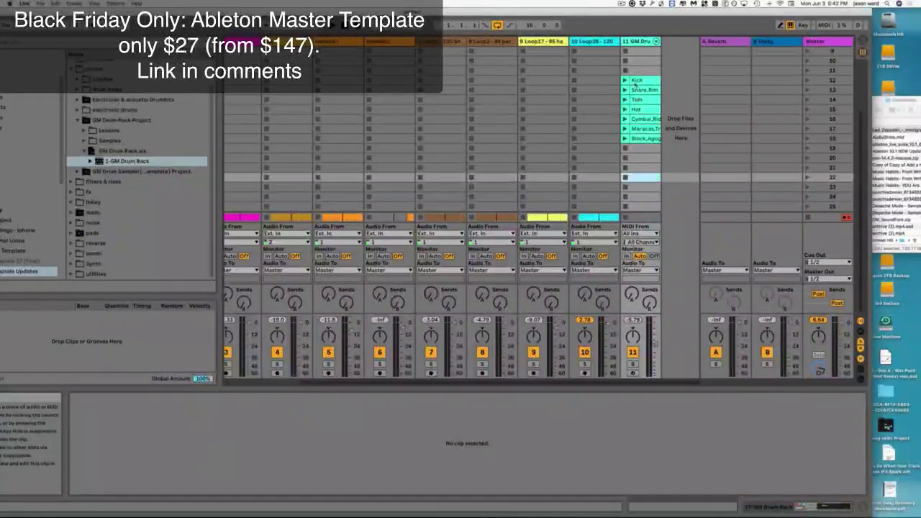
- Solo the GM Drum Rack track and audition its Kick, Snare,Rim, Tom and Hat clips one after another
{"action": "left_click", "coordinate": [633, 364]}
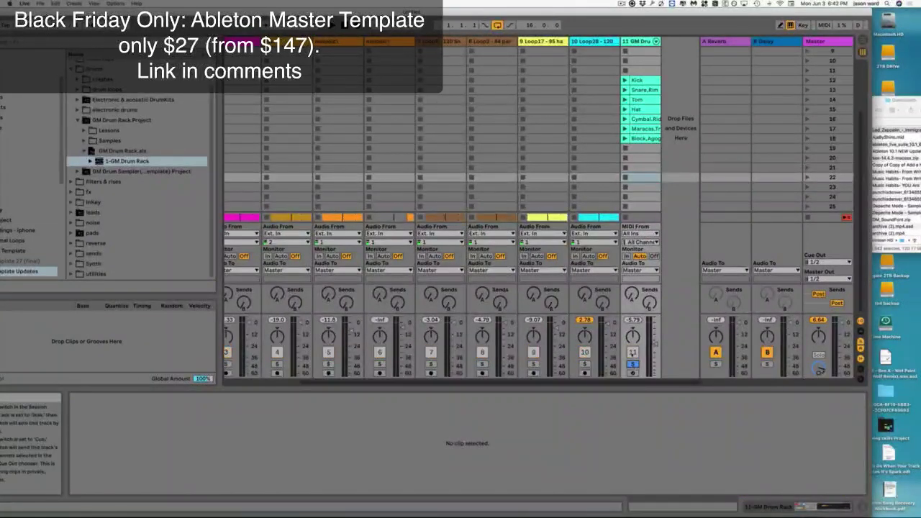
{"action": "left_click", "coordinate": [638, 80]}
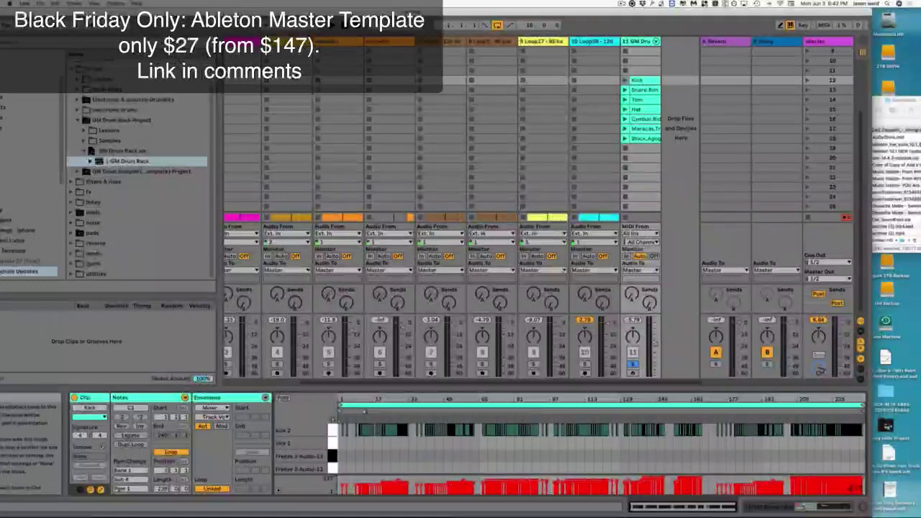
{"action": "key", "text": "space"}
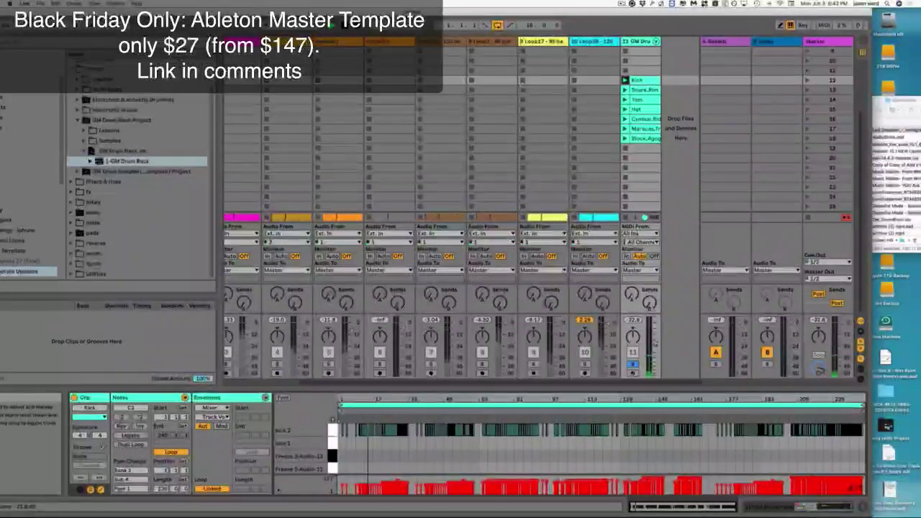
{"action": "left_click", "coordinate": [642, 90]}
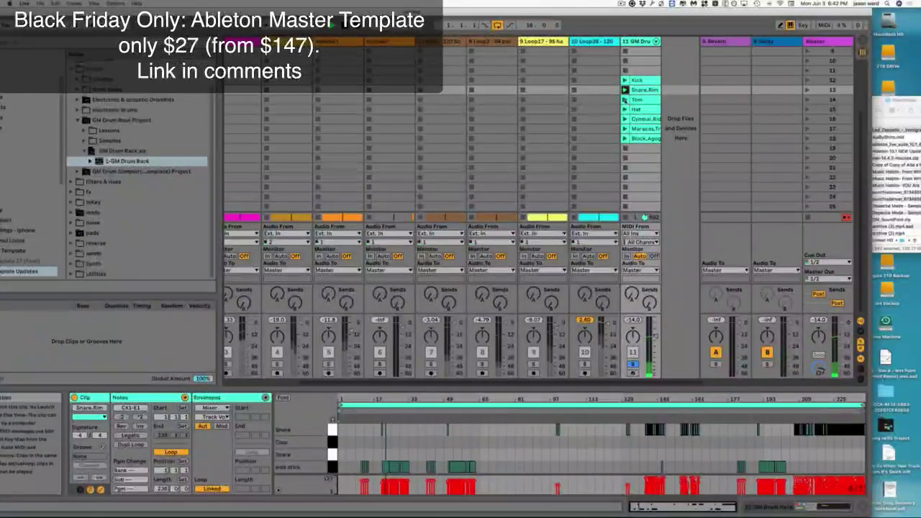
{"action": "left_click", "coordinate": [641, 100]}
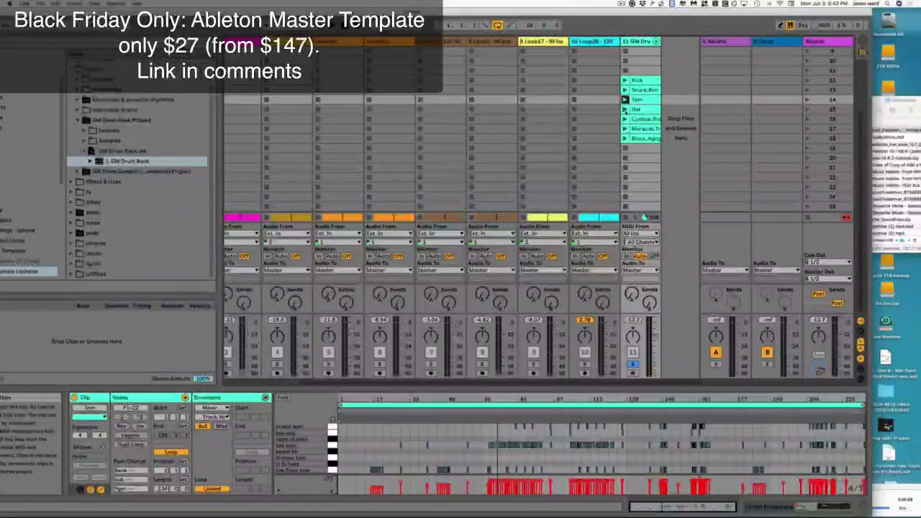
{"action": "key", "text": "Down"}
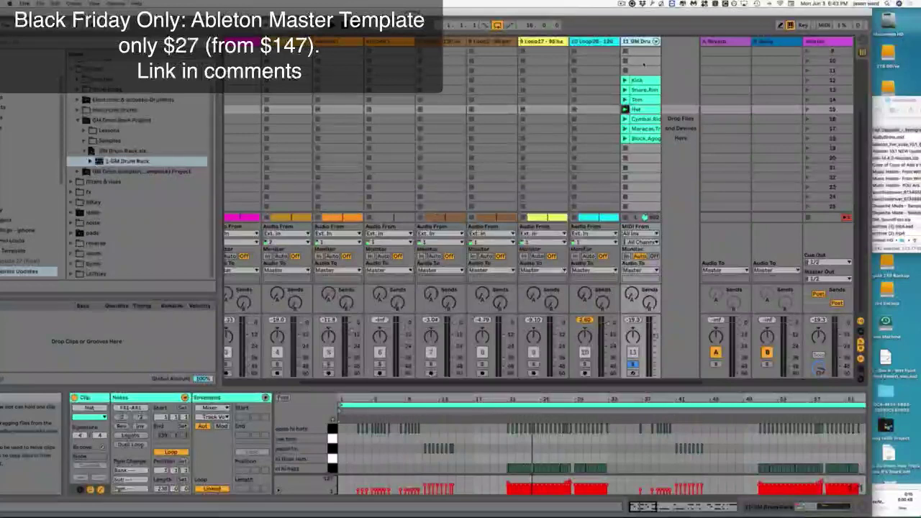
- Bring up the Downloads window in Finder, return to Ableton Live and delete the GM Drum Rack track
{"action": "left_click", "coordinate": [903, 130]}
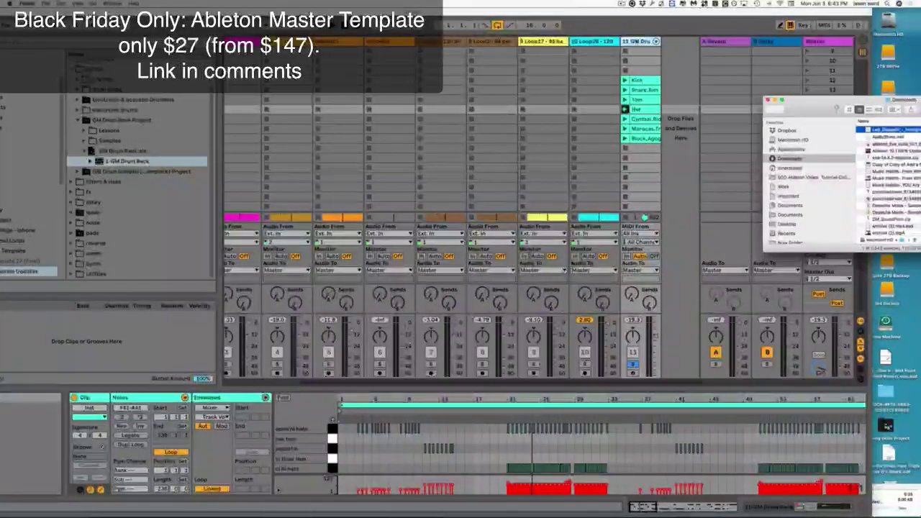
{"action": "key", "text": "super+Tab"}
{"action": "key", "text": "shift+Tab"}
{"action": "key", "text": "BackSpace"}
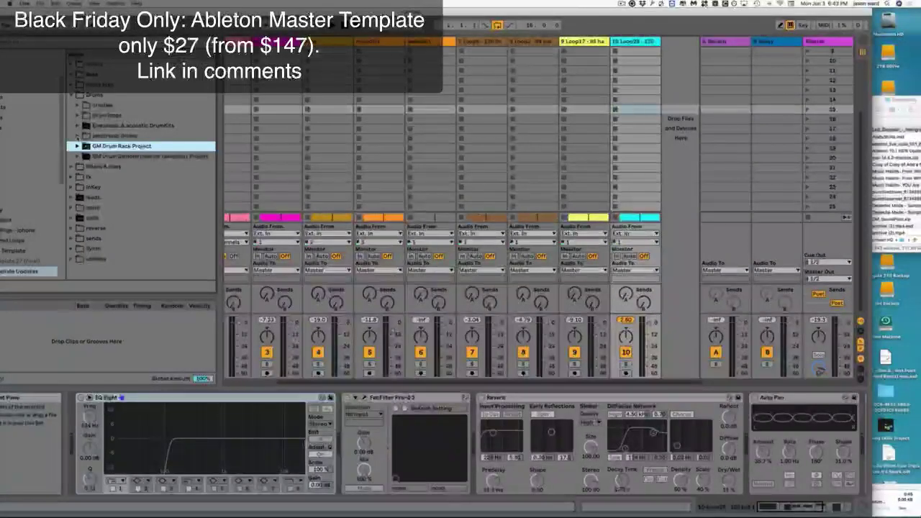
- Load Electronic Drums.adg from the library's Electronic Drums Project onto a new track after Loop28 and select its Kicks pad
{"action": "left_click", "coordinate": [78, 136]}
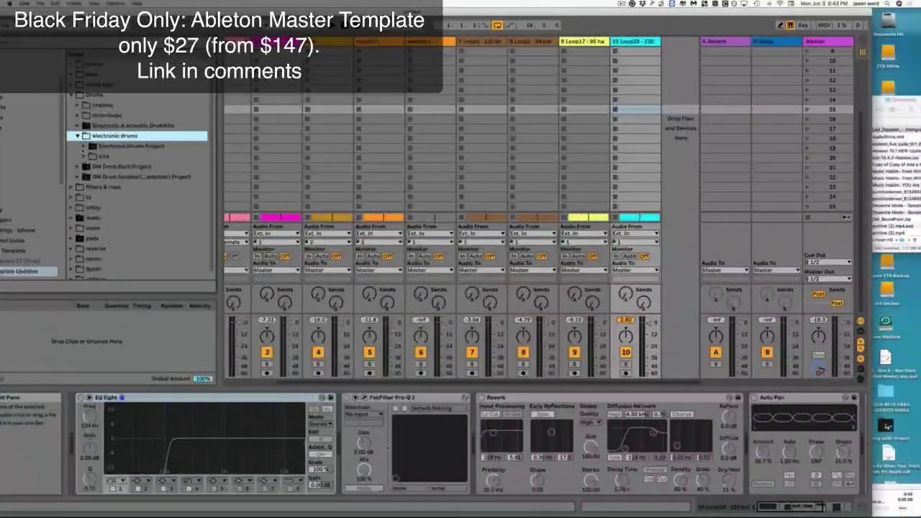
{"action": "left_click", "coordinate": [84, 147]}
{"action": "left_click", "coordinate": [121, 166]}
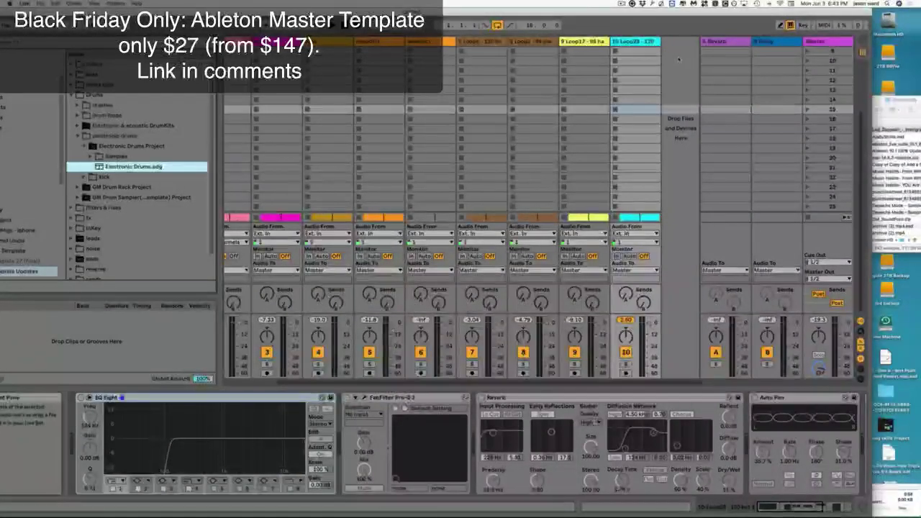
{"action": "key", "text": "Return"}
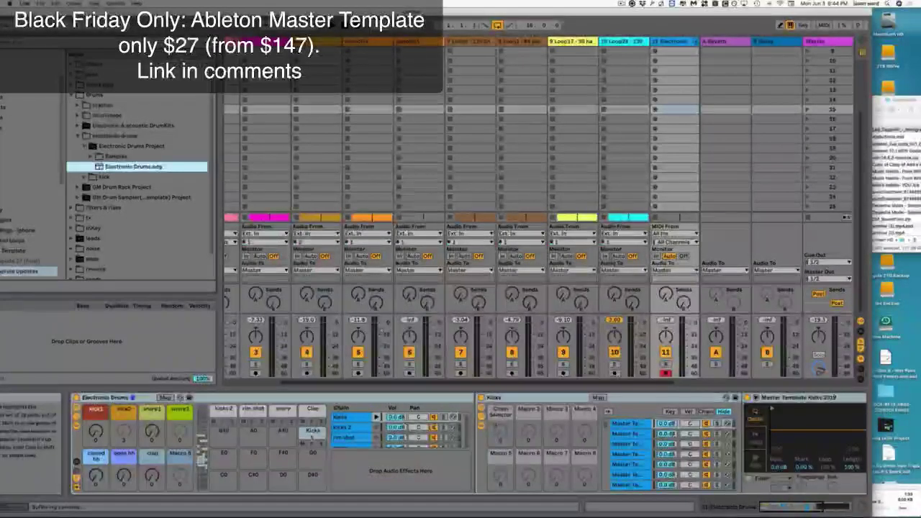
{"action": "left_click", "coordinate": [309, 434]}
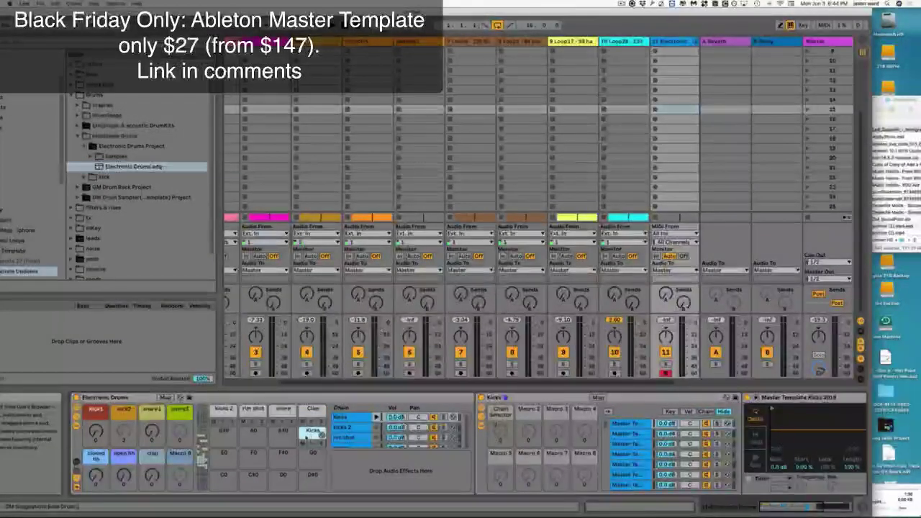
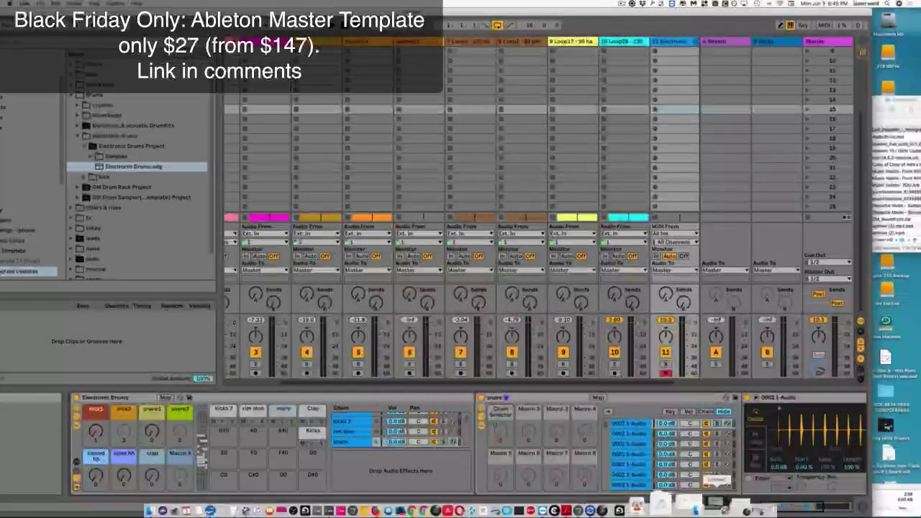
- Examine the Kicks chain of the Electronic Drums rack, stepping through its nested Master Template kick samples
{"action": "scroll", "coordinate": [364, 441], "scroll_direction": "up", "scroll_amount": 1}
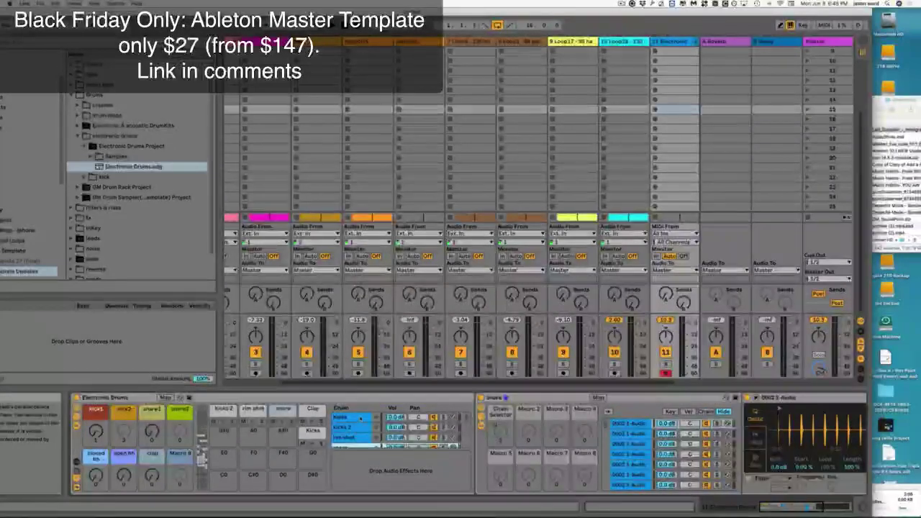
{"action": "left_click", "coordinate": [346, 417]}
{"action": "left_click", "coordinate": [627, 423]}
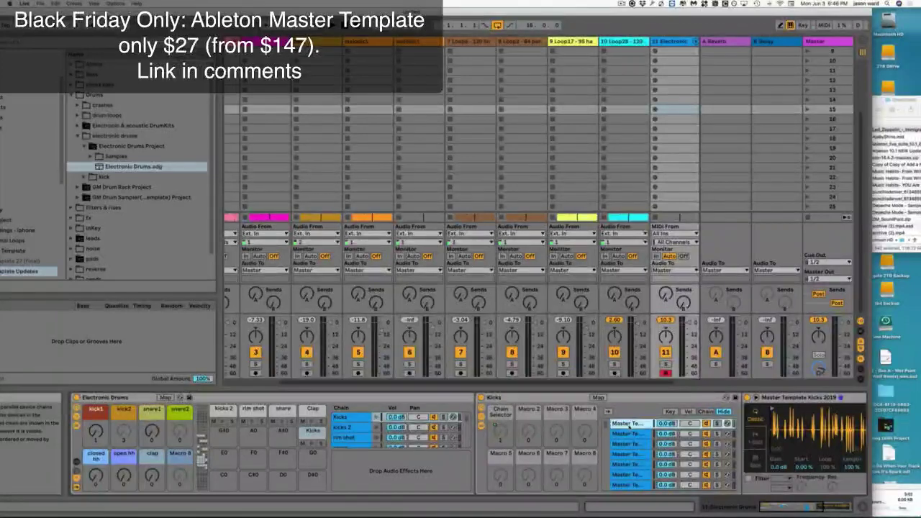
{"action": "key", "text": "Down"}
{"action": "key", "text": "Down"}
{"action": "key", "text": "Down"}
{"action": "key", "text": "Down"}
{"action": "key", "text": "Down"}
{"action": "key", "text": "Down"}
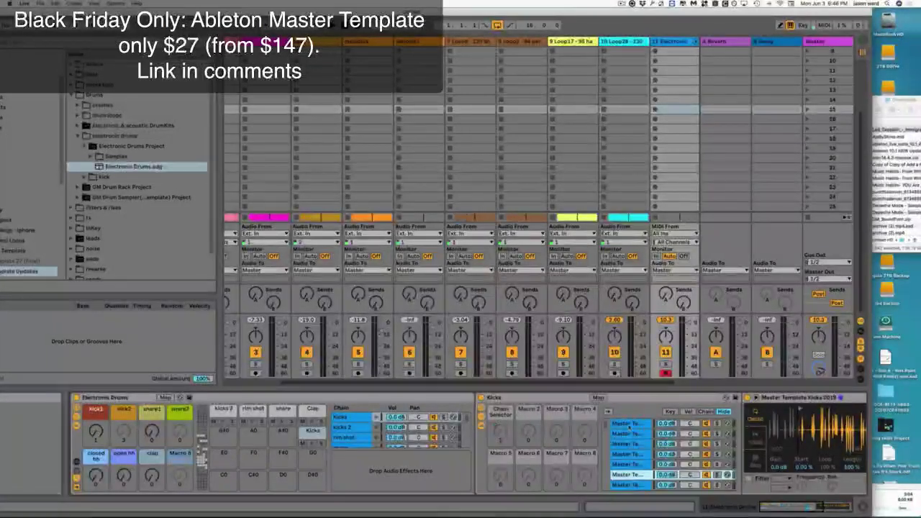
{"action": "scroll", "coordinate": [630, 446], "scroll_direction": "down", "scroll_amount": 5}
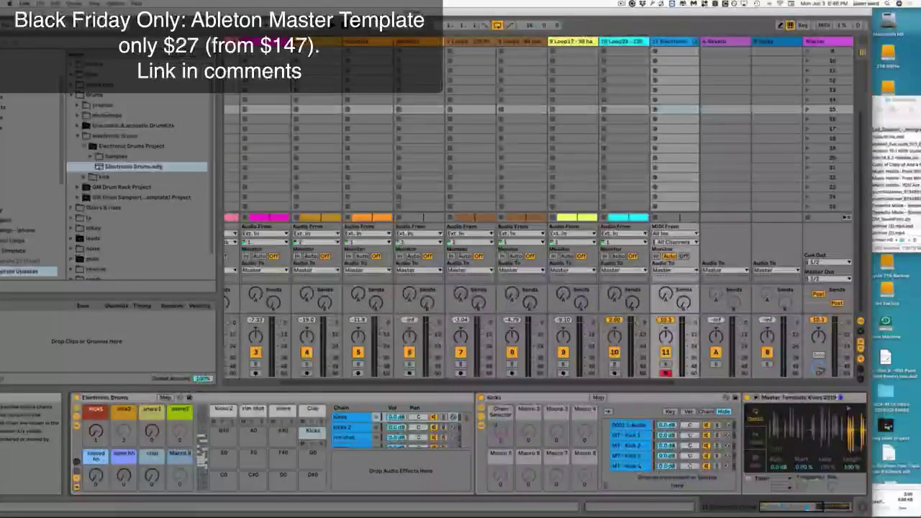
{"action": "scroll", "coordinate": [630, 446], "scroll_direction": "up", "scroll_amount": 5}
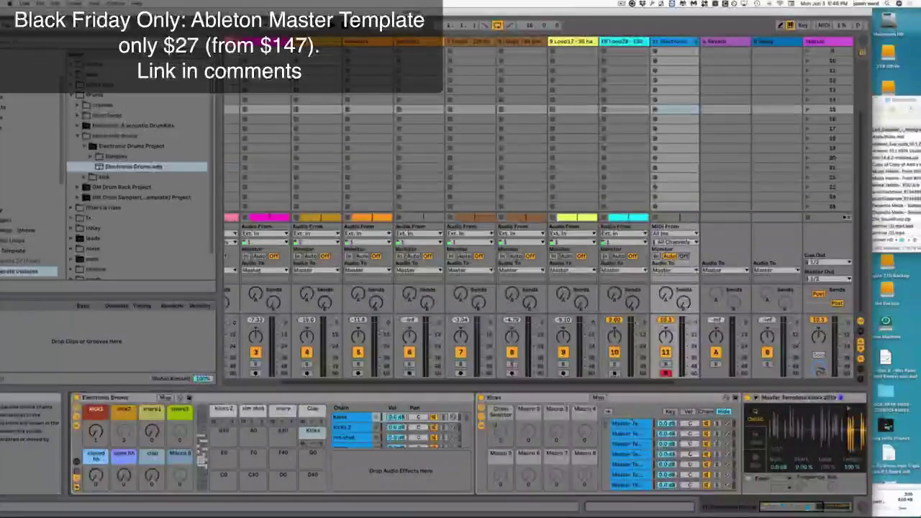
{"action": "left_click", "coordinate": [630, 423]}
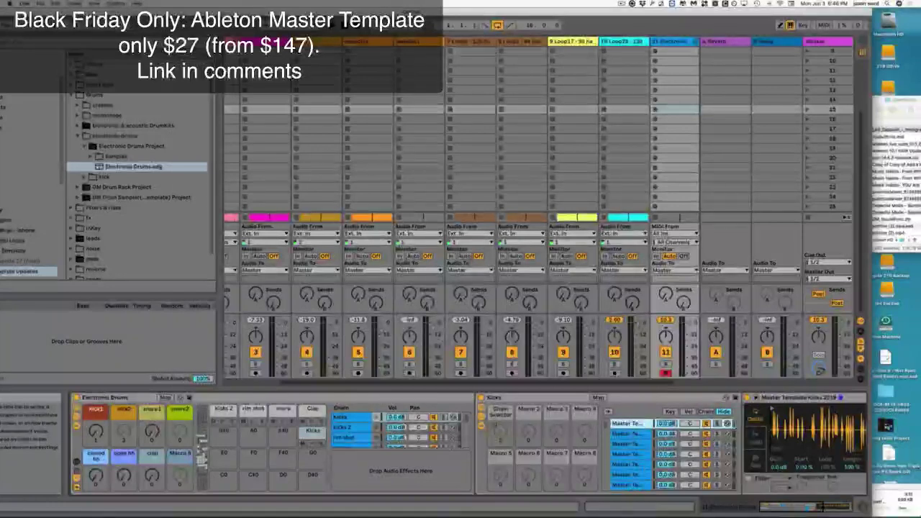
- Step through the Kicks, Kicks 2, rim shot and snare chains of the Electronic Drums rack and examine their nested samples
{"action": "left_click", "coordinate": [341, 427]}
{"action": "left_click", "coordinate": [348, 418]}
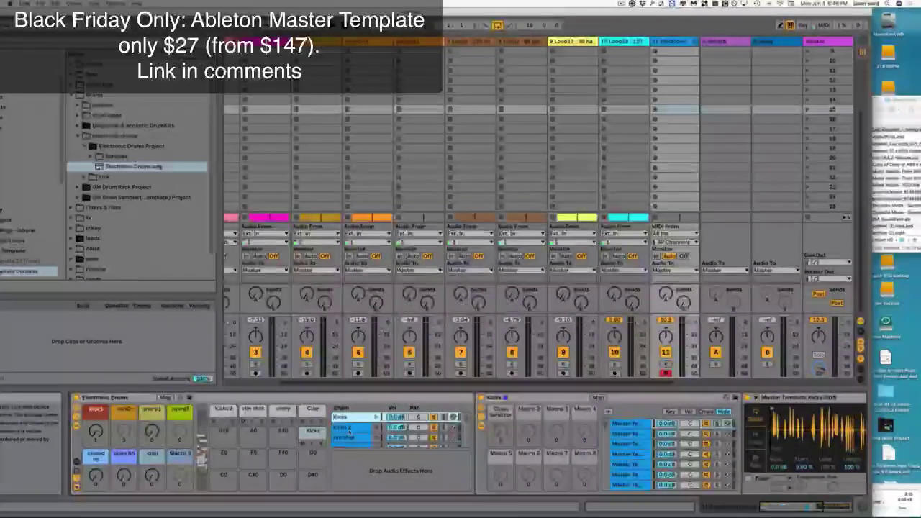
{"action": "left_click", "coordinate": [348, 418]}
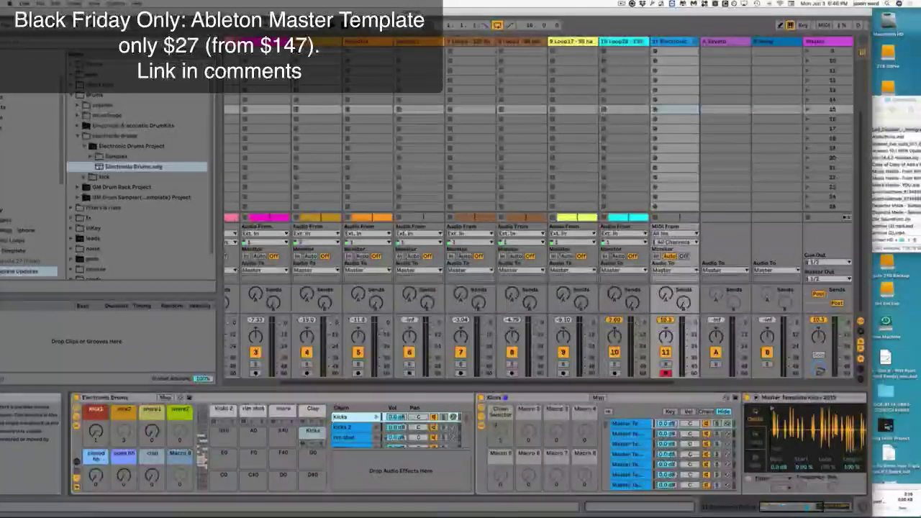
{"action": "scroll", "coordinate": [355, 432], "scroll_direction": "down", "scroll_amount": 1}
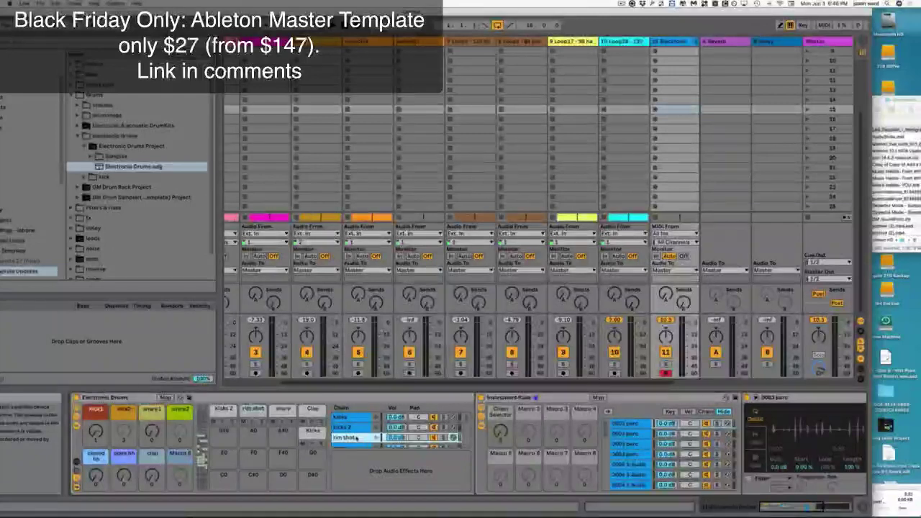
{"action": "left_click", "coordinate": [355, 434]}
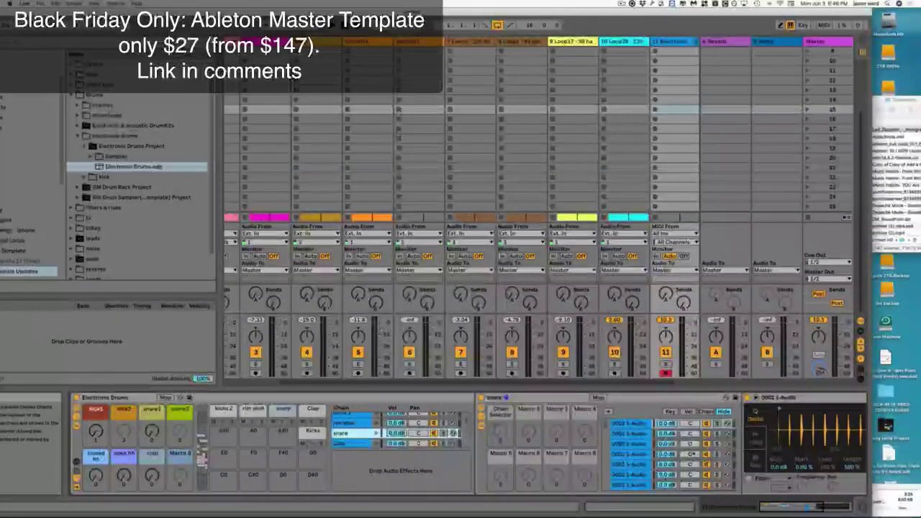
{"action": "scroll", "coordinate": [630, 453], "scroll_direction": "down", "scroll_amount": 1}
{"action": "scroll", "coordinate": [630, 453], "scroll_direction": "down", "scroll_amount": 1}
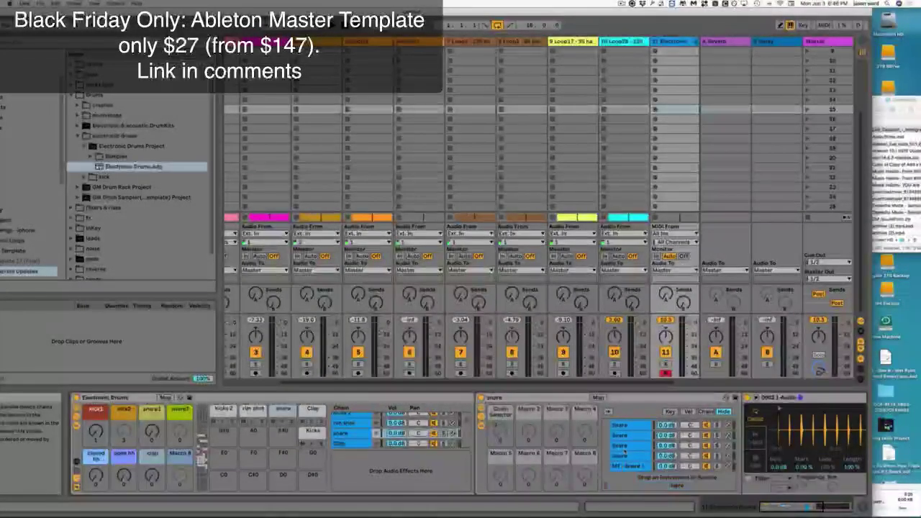
- Examine the clap and closed hh chains and the higher percussion pads, and select the Electronic Drums rack as a whole
{"action": "left_click", "coordinate": [353, 441]}
{"action": "scroll", "coordinate": [360, 432], "scroll_direction": "up", "scroll_amount": 2}
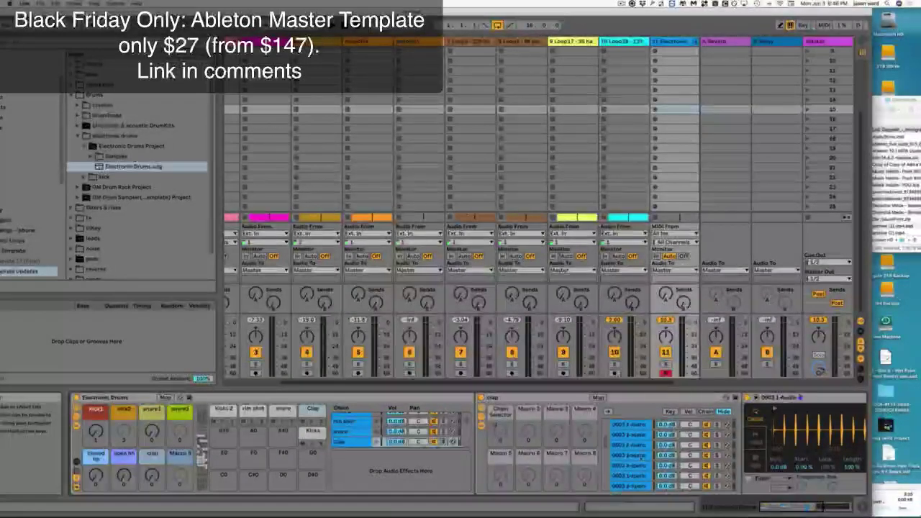
{"action": "scroll", "coordinate": [387, 437], "scroll_direction": "down", "scroll_amount": 4}
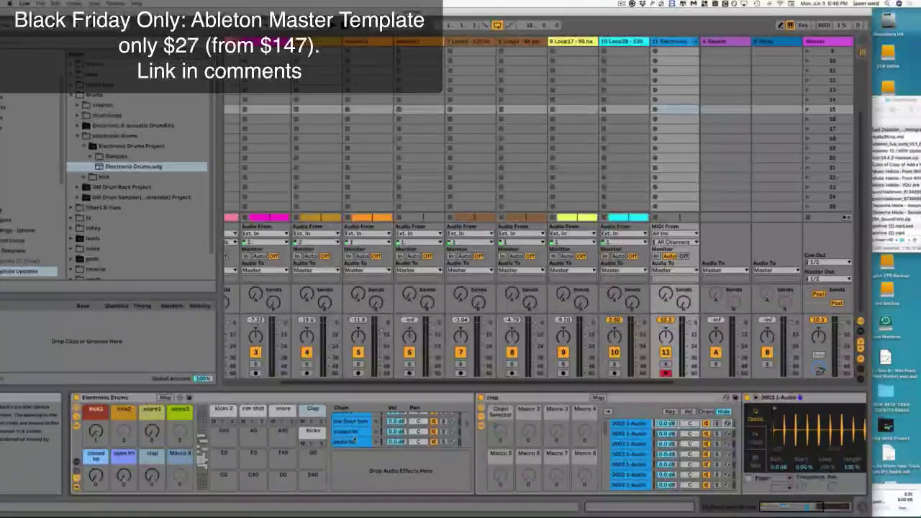
{"action": "left_click", "coordinate": [351, 431]}
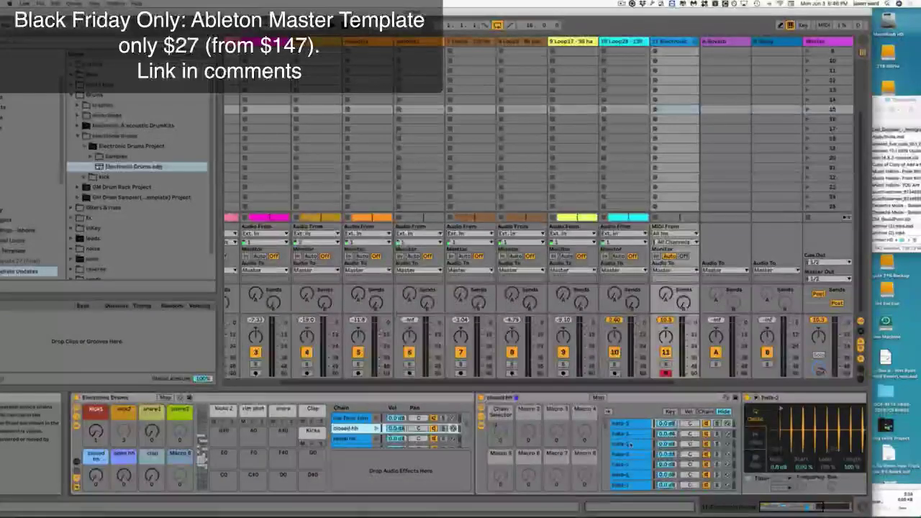
{"action": "scroll", "coordinate": [629, 445], "scroll_direction": "down", "scroll_amount": 3}
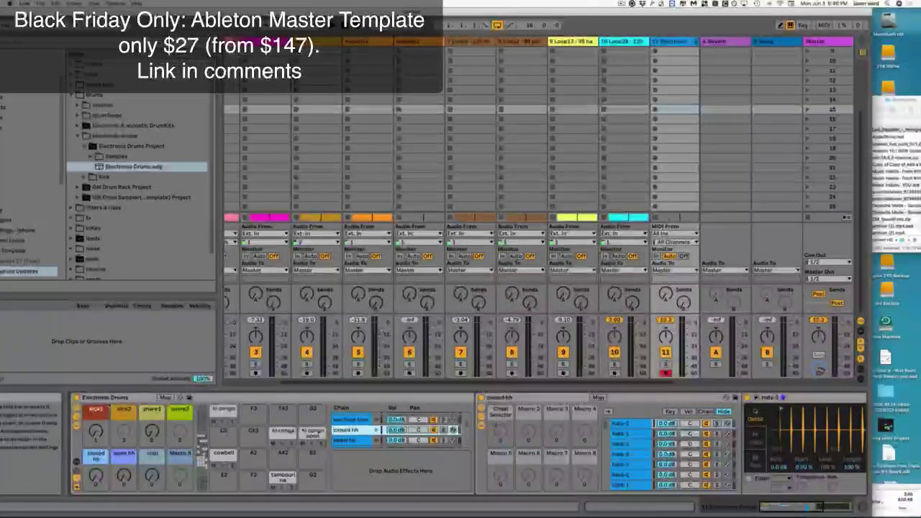
{"action": "left_click", "coordinate": [109, 400]}
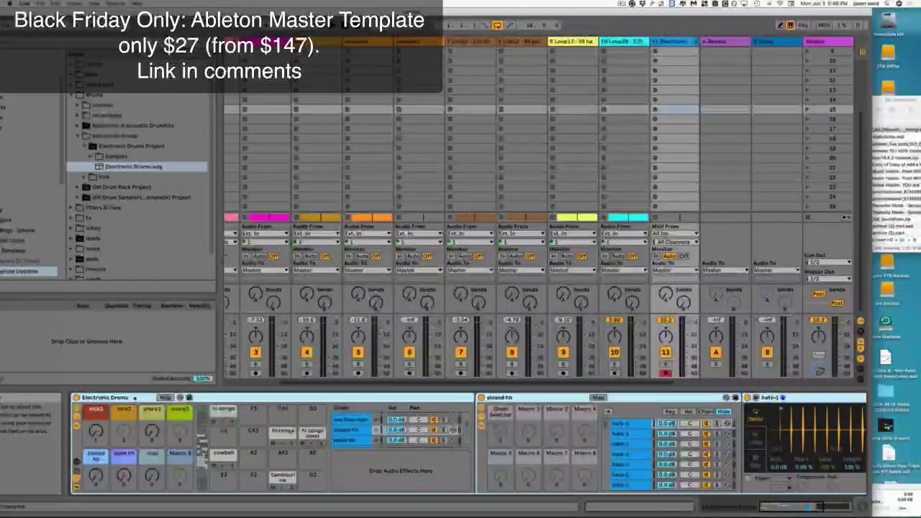
{"action": "left_click", "coordinate": [133, 397]}
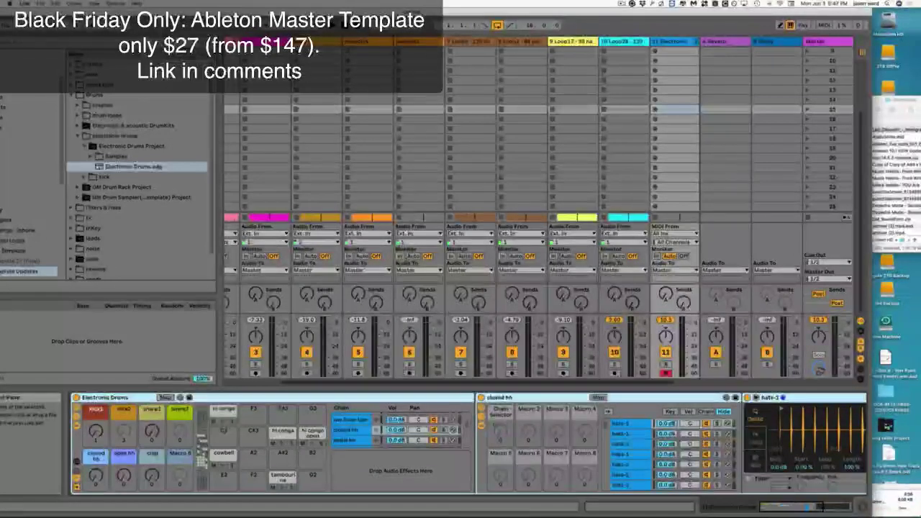
- Open the kick patterns set in the electronic drums kick folder down to its 1-MIDI track and preview Kick rack 1
{"action": "double_click", "coordinate": [109, 177]}
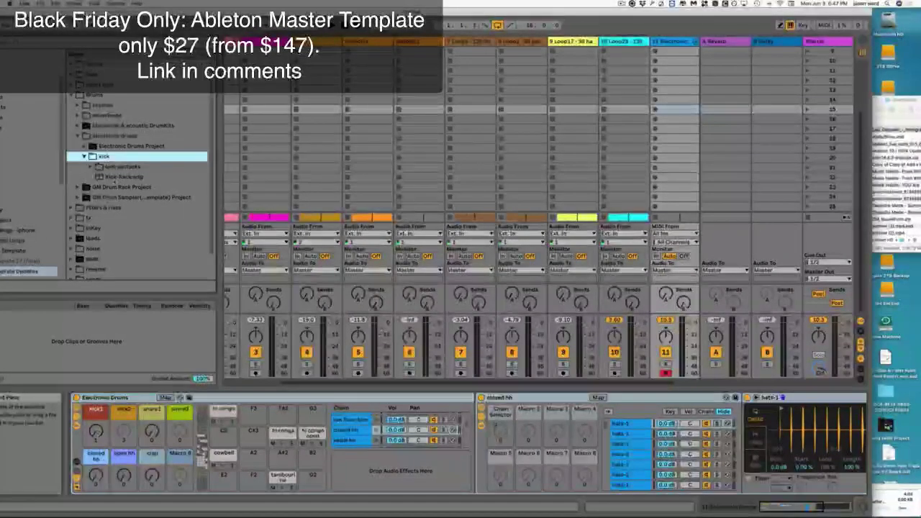
{"action": "double_click", "coordinate": [108, 167]}
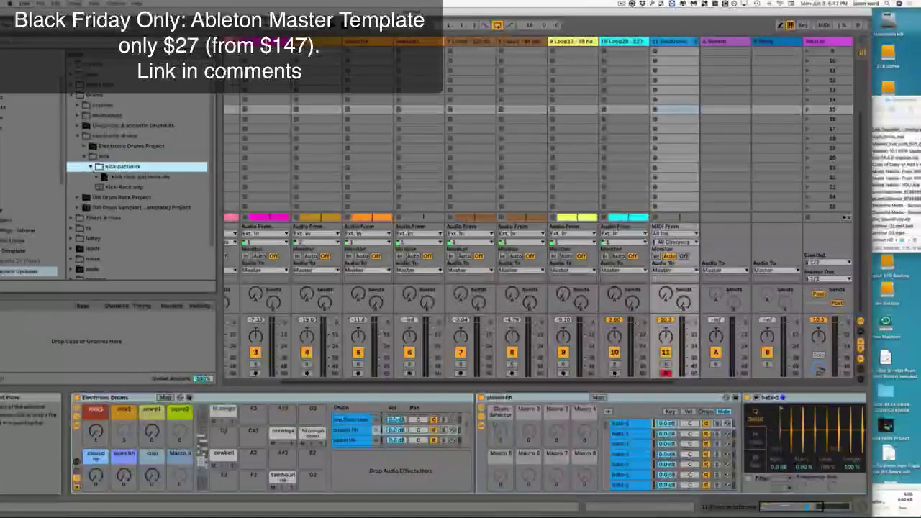
{"action": "double_click", "coordinate": [123, 176]}
{"action": "double_click", "coordinate": [126, 188]}
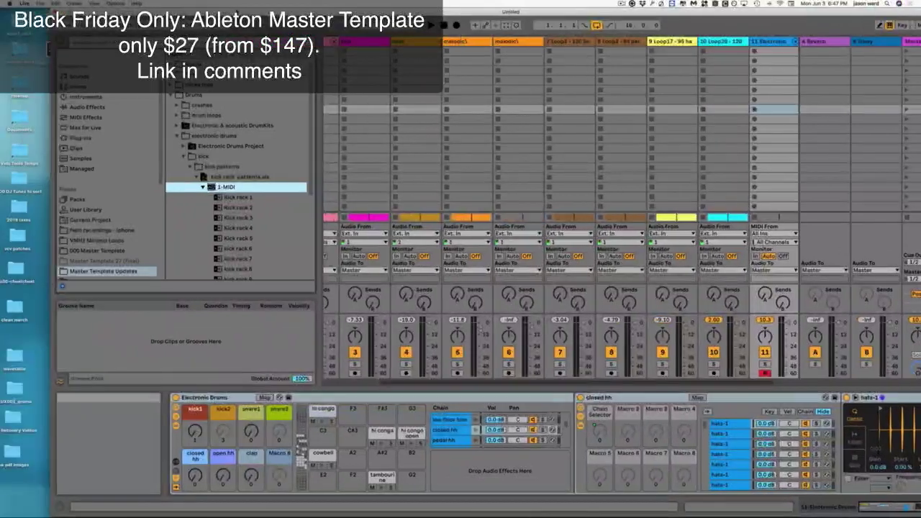
{"action": "left_click", "coordinate": [238, 196]}
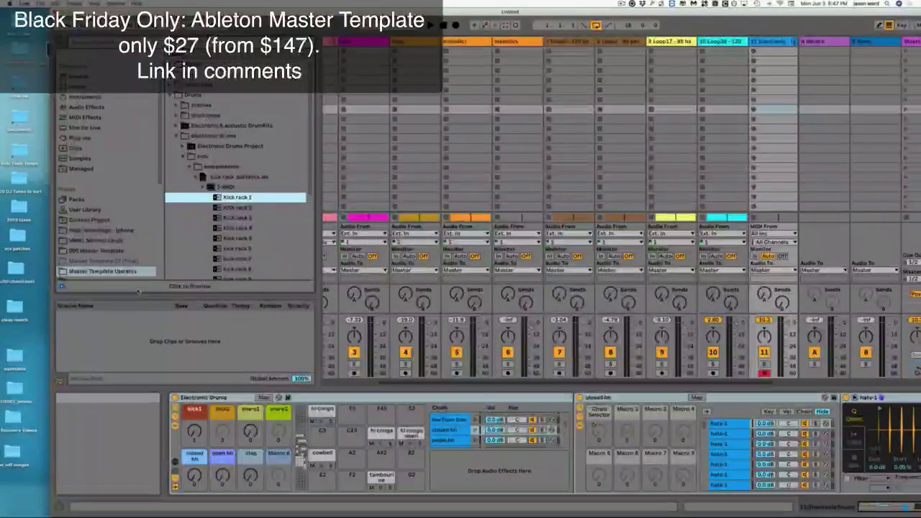
{"action": "left_click", "coordinate": [138, 291]}
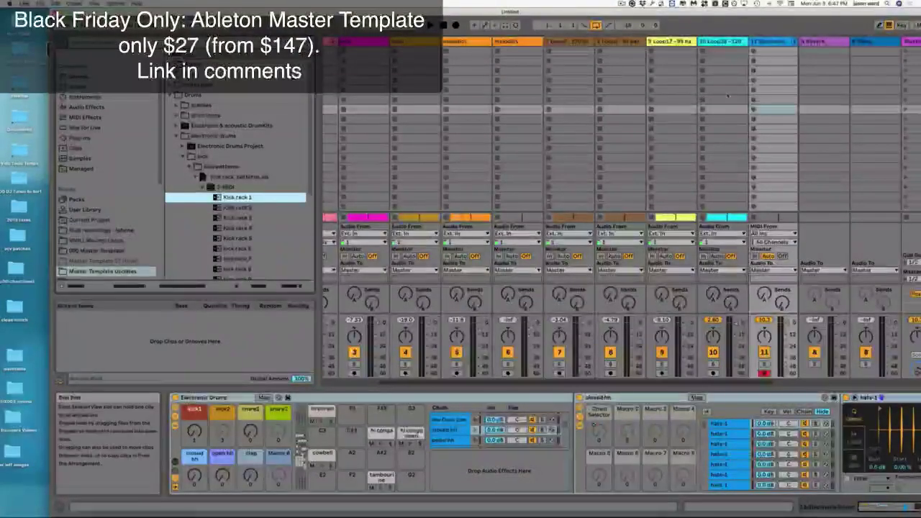
- Audition the Kick rack 1 pattern in the first clip slot of the soloed Kick-Rack track and stop playback
{"action": "scroll", "coordinate": [769, 87], "scroll_direction": "left", "scroll_amount": 3}
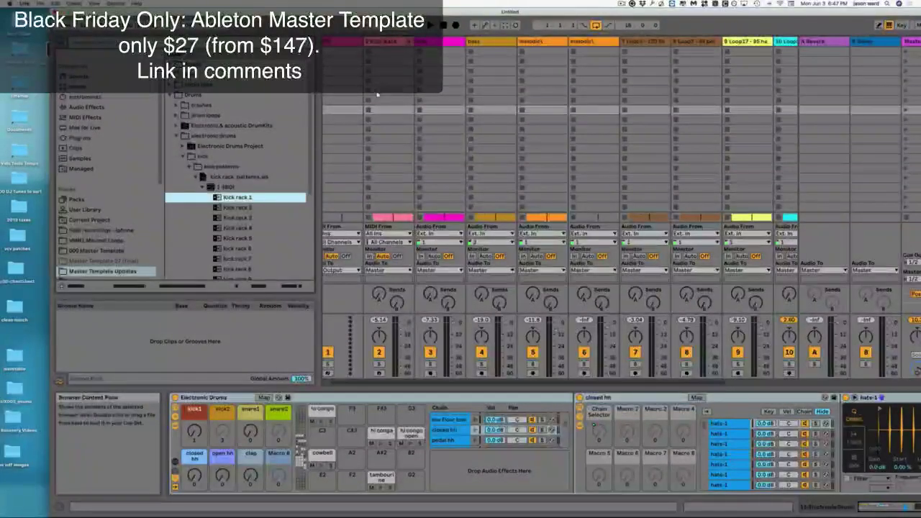
{"action": "left_click", "coordinate": [386, 54]}
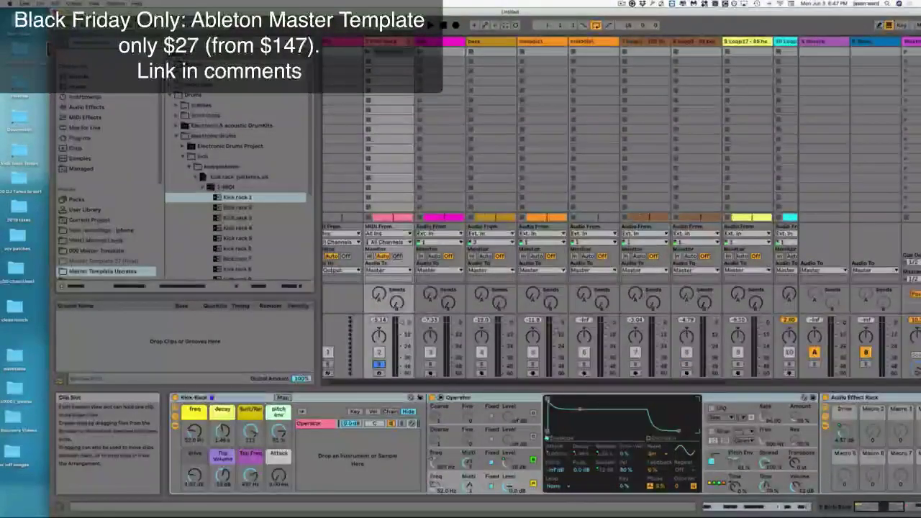
{"action": "left_click", "coordinate": [368, 52]}
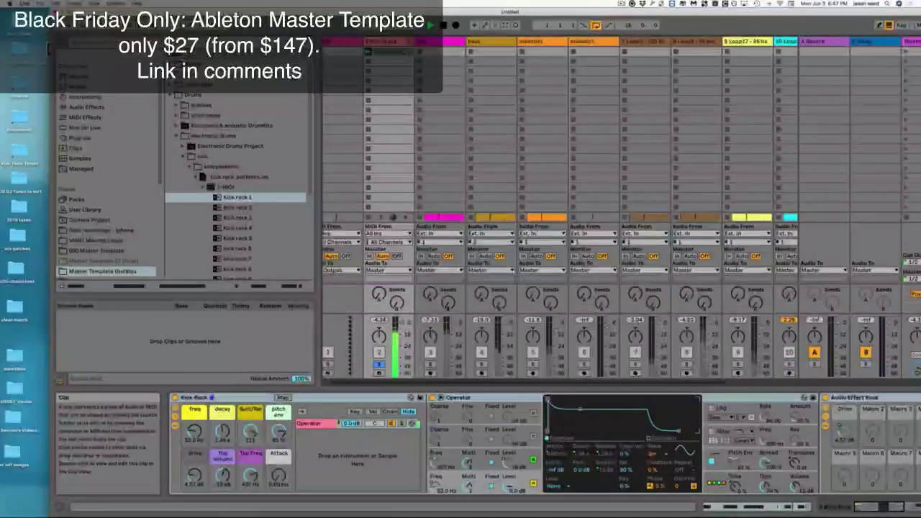
{"action": "left_click", "coordinate": [444, 26]}
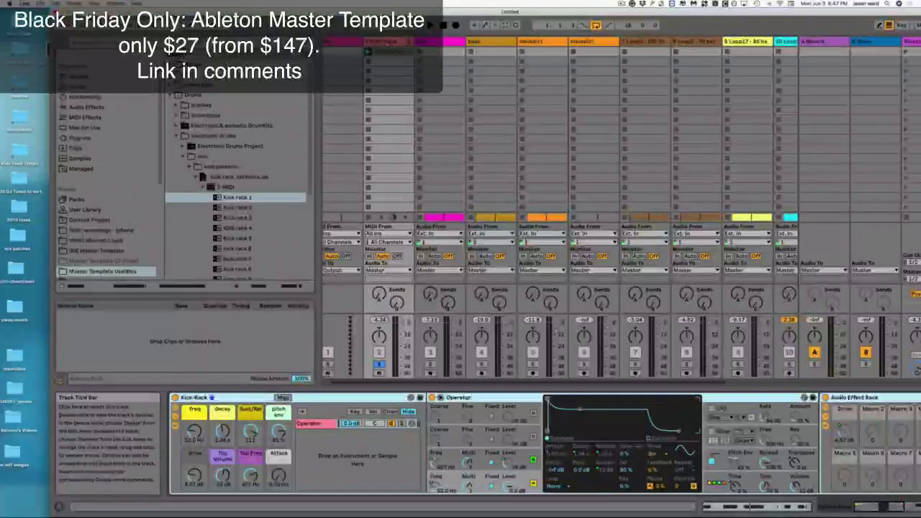
- Collapse the kick patterns, kick and electronic drums folders and look into the Electronic & acoustic DrumKits folder
{"action": "key", "text": "Left"}
{"action": "key", "text": "Left"}
{"action": "key", "text": "Left"}
{"action": "key", "text": "Left"}
{"action": "key", "text": "Left"}
{"action": "key", "text": "Left"}
{"action": "key", "text": "Left"}
{"action": "key", "text": "Left"}
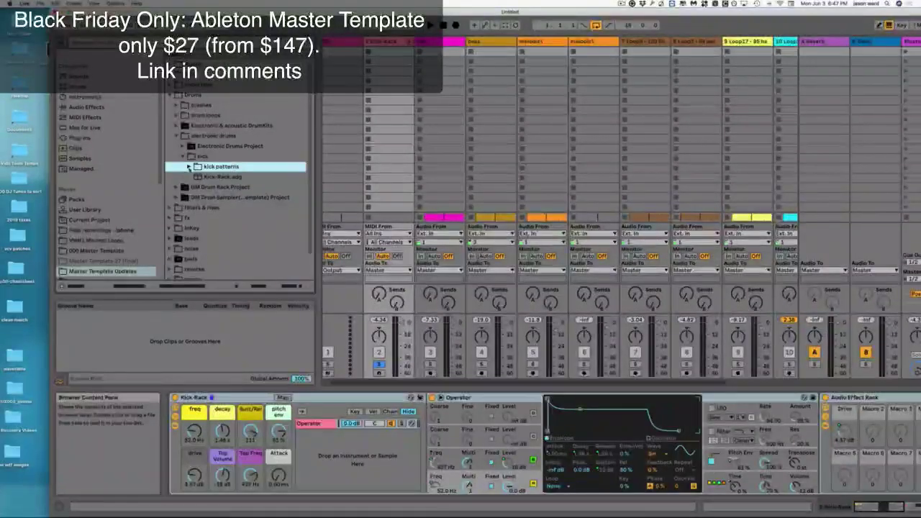
{"action": "key", "text": "Left"}
{"action": "key", "text": "Left"}
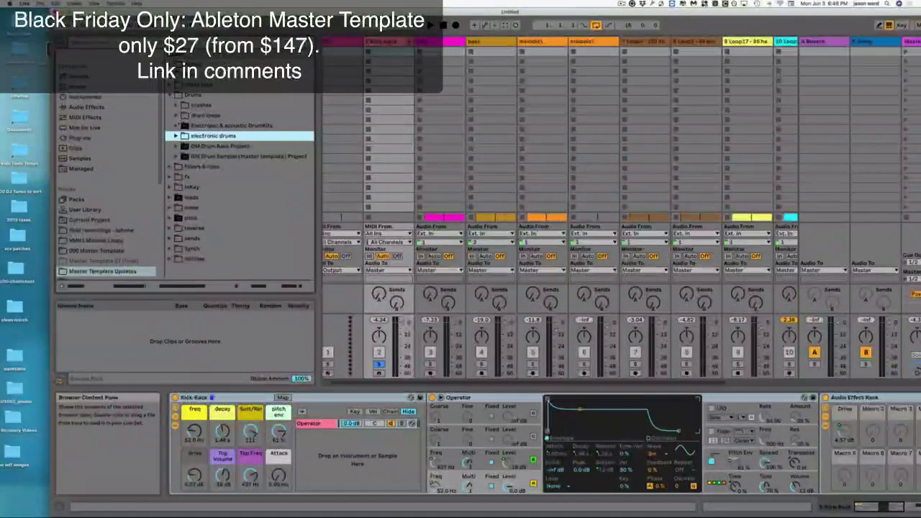
{"action": "key", "text": "Up"}
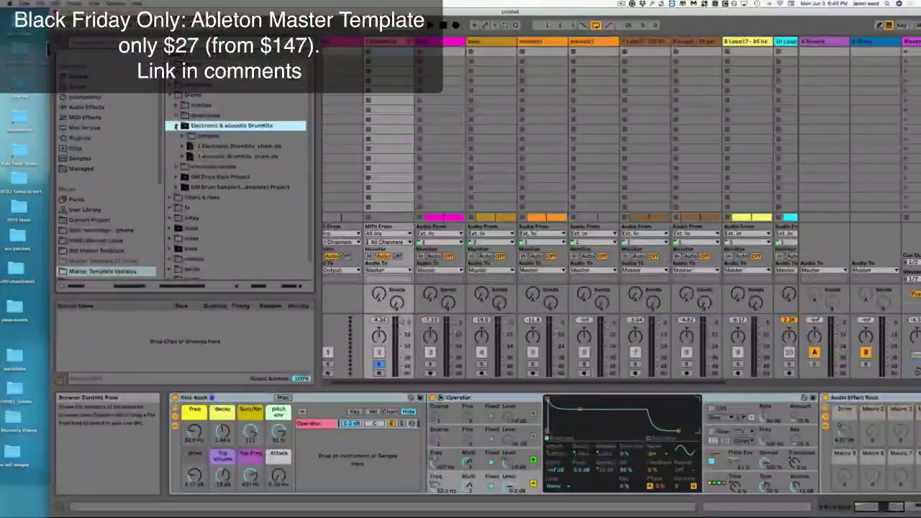
{"action": "key", "text": "Left"}
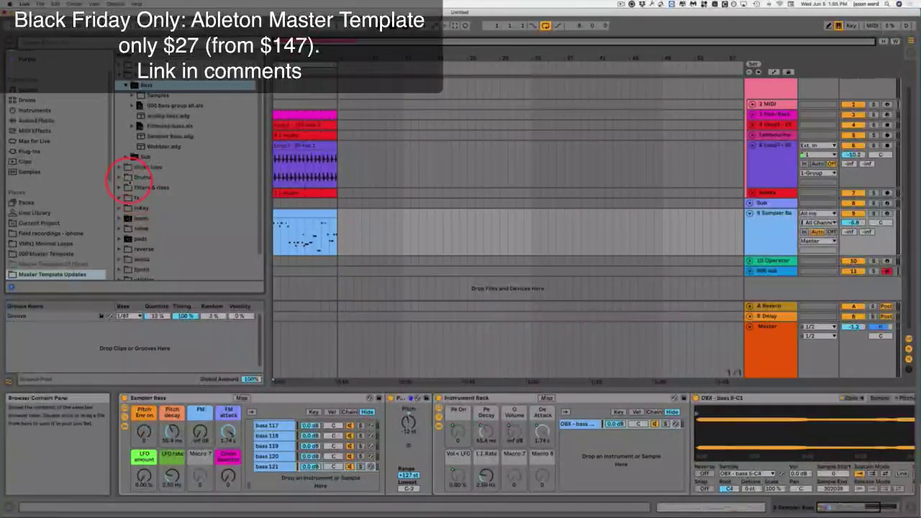
- Browse the library's Drums folder through its crashes, drum loops and electronic drums subfolders and collapse it
{"action": "left_click", "coordinate": [126, 178]}
{"action": "left_click", "coordinate": [119, 178]}
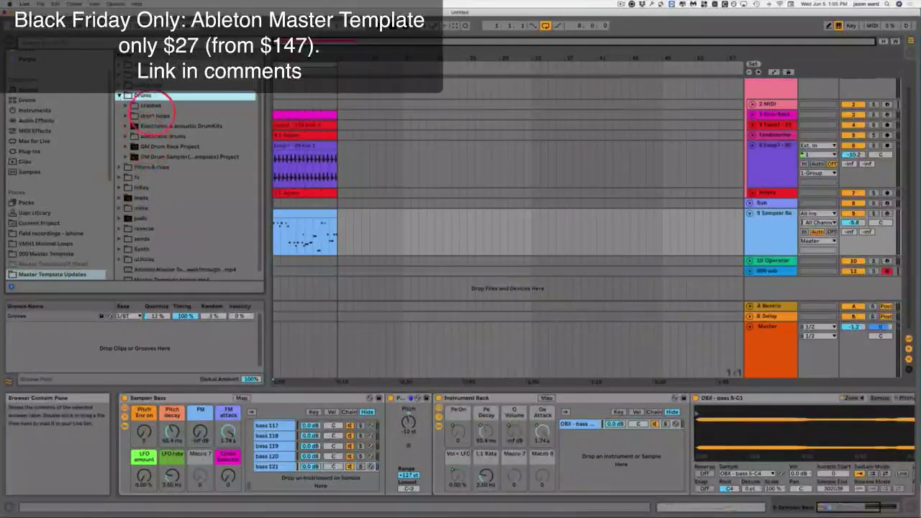
{"action": "left_click", "coordinate": [126, 106]}
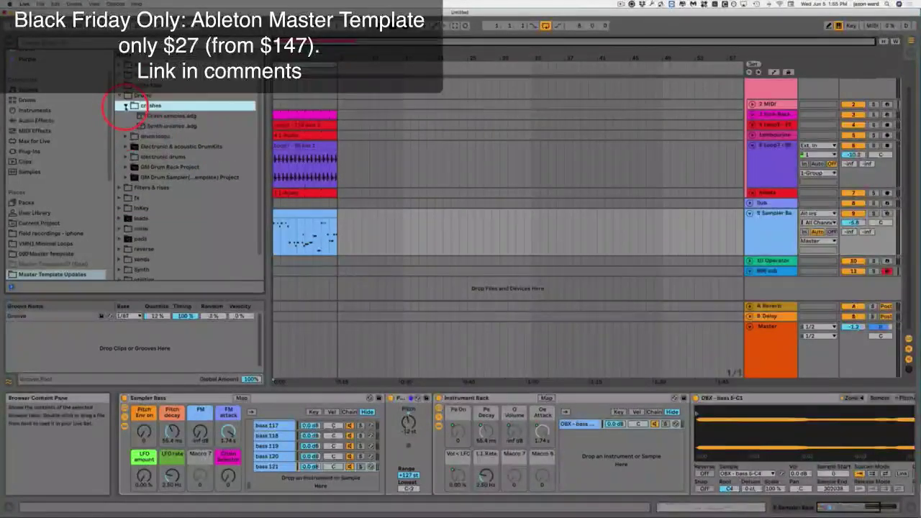
{"action": "left_click", "coordinate": [130, 137]}
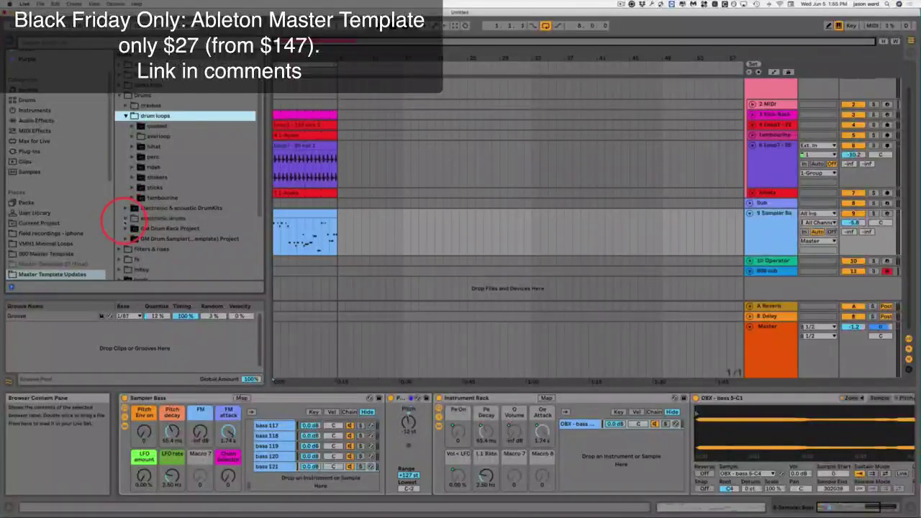
{"action": "left_click", "coordinate": [133, 156]}
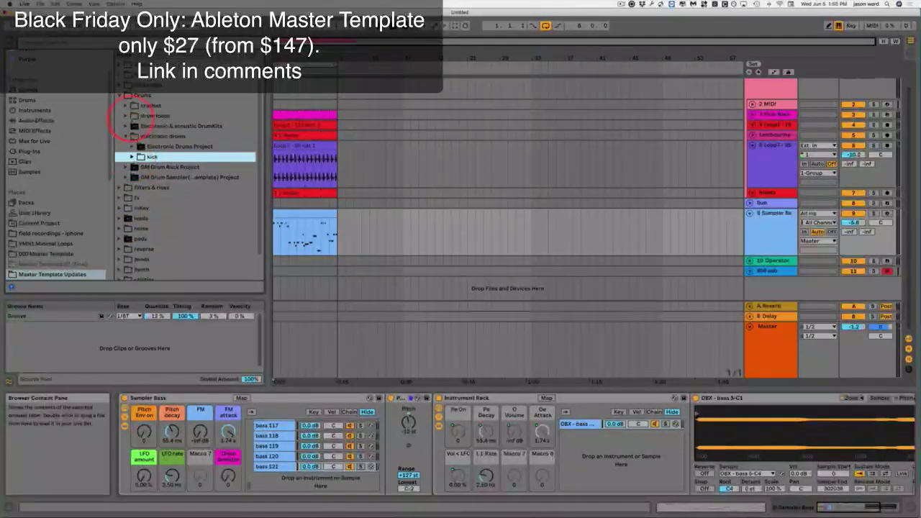
{"action": "left_click", "coordinate": [126, 115]}
{"action": "left_click", "coordinate": [132, 136]}
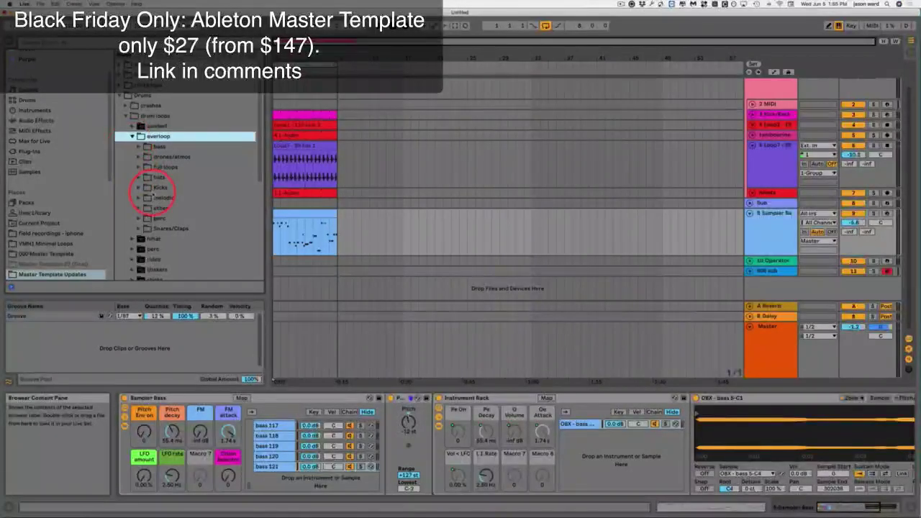
{"action": "left_click", "coordinate": [133, 198]}
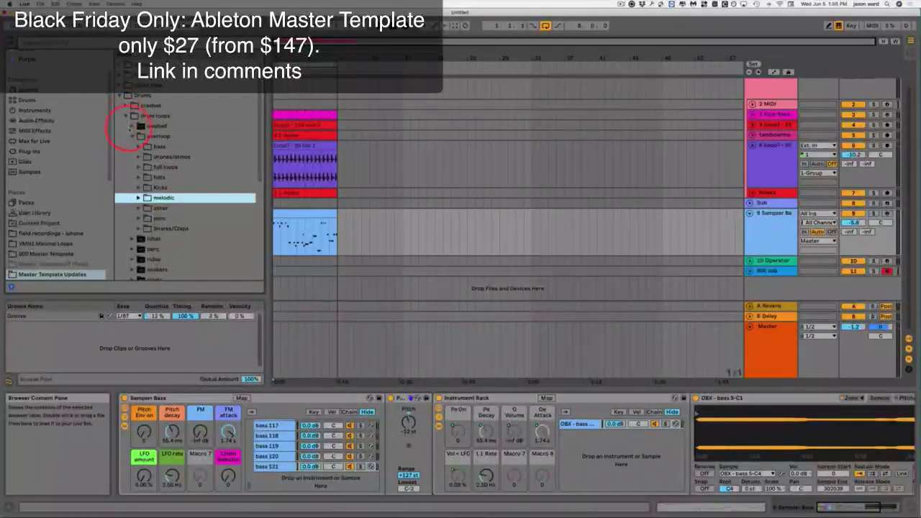
{"action": "left_click", "coordinate": [126, 115]}
{"action": "left_click", "coordinate": [121, 95]}
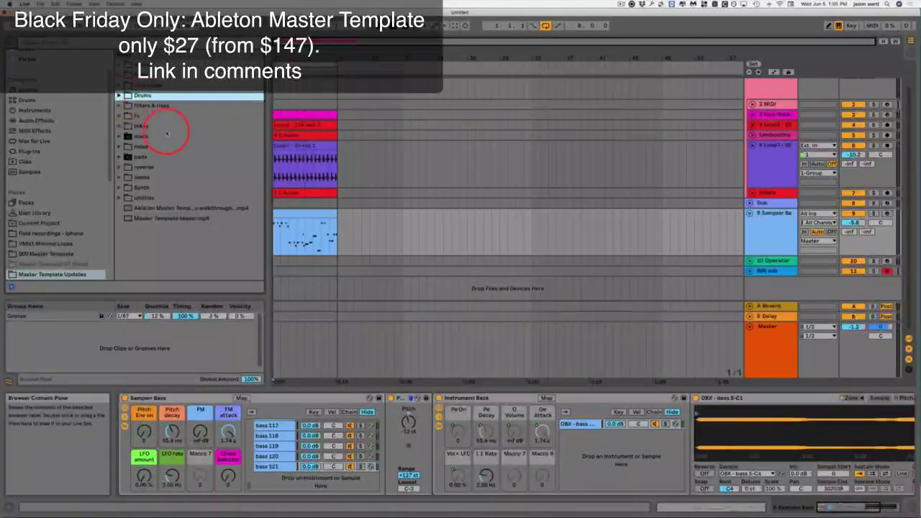
- Expand the library's Bass folder, select the Sampler Bass track and examine the rack's list of bass chains
{"action": "left_click", "coordinate": [125, 85]}
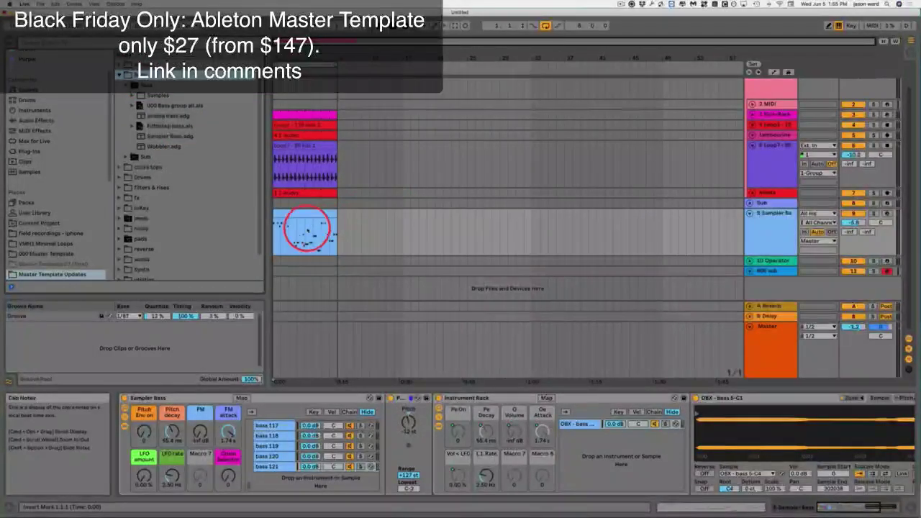
{"action": "left_click", "coordinate": [781, 219]}
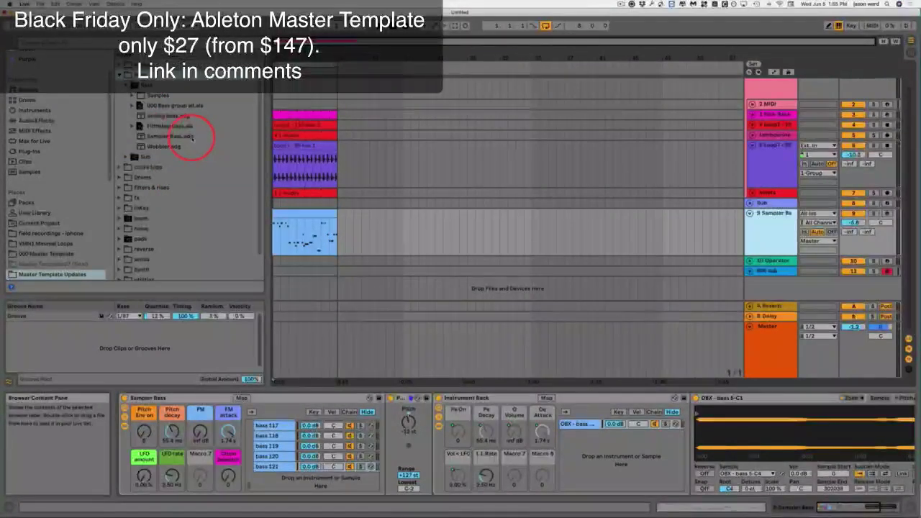
{"action": "left_click", "coordinate": [280, 472]}
{"action": "scroll", "coordinate": [279, 482], "scroll_direction": "down", "scroll_amount": 1}
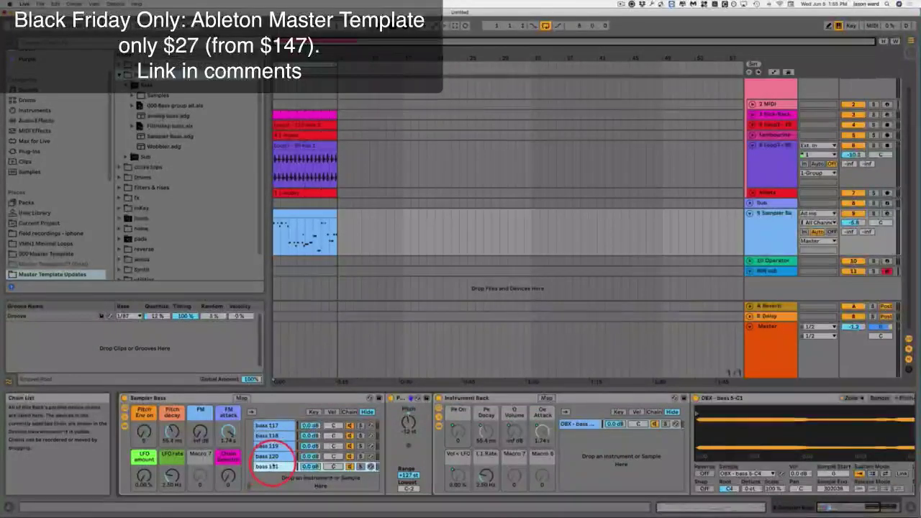
{"action": "scroll", "coordinate": [273, 468], "scroll_direction": "up", "scroll_amount": 15}
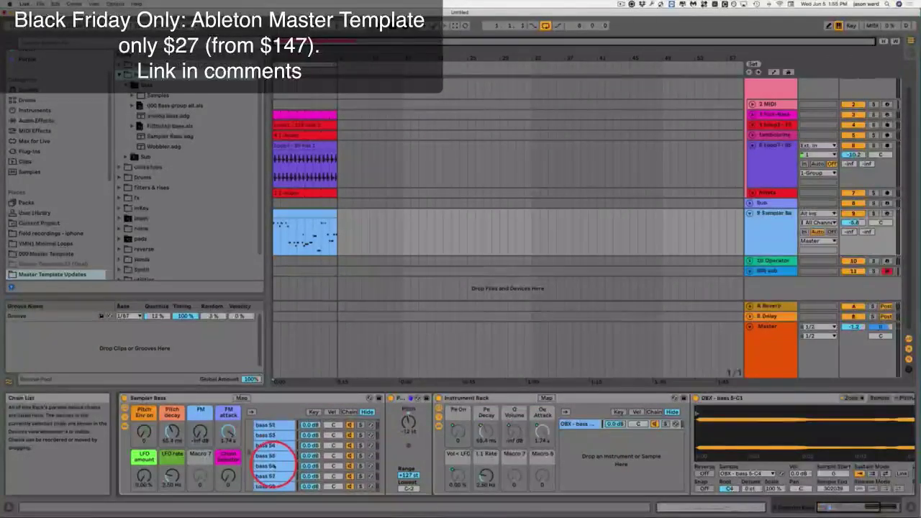
- Step through the first chains of the Sampler Bass rack, starting at bass 1, to look at their samples
{"action": "scroll", "coordinate": [274, 464], "scroll_direction": "up", "scroll_amount": 10}
{"action": "left_click", "coordinate": [278, 424]}
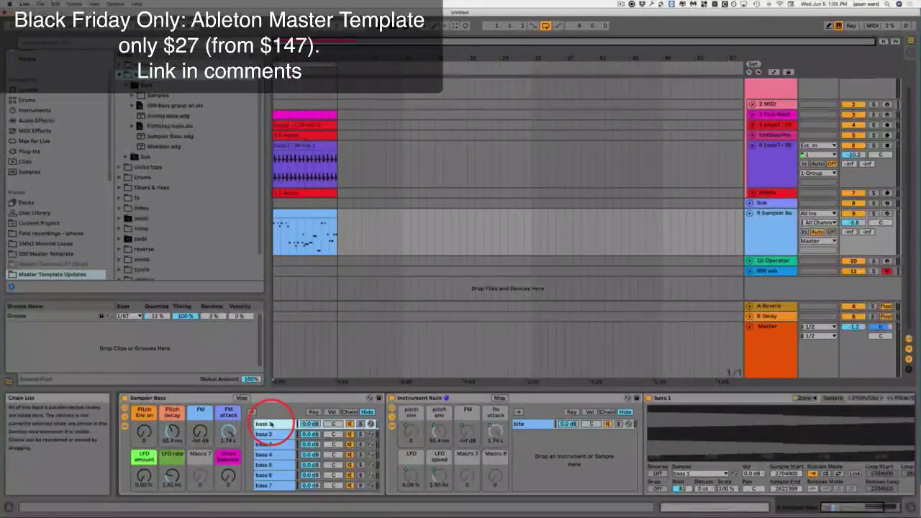
{"action": "left_click", "coordinate": [275, 435]}
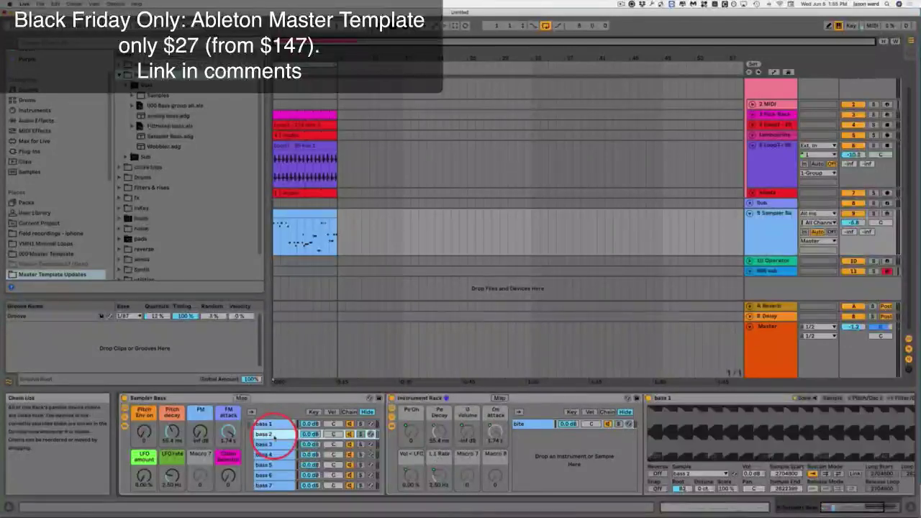
{"action": "left_click", "coordinate": [275, 444]}
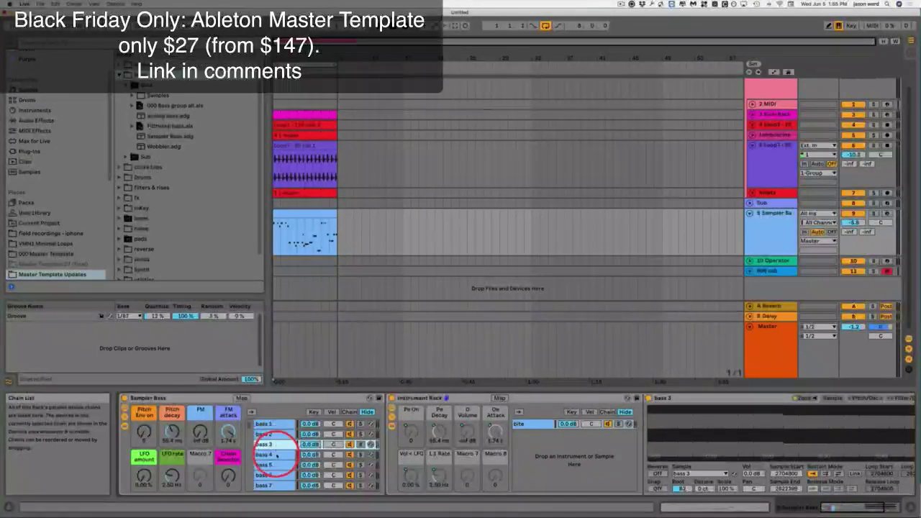
{"action": "scroll", "coordinate": [281, 446], "scroll_direction": "down", "scroll_amount": 12}
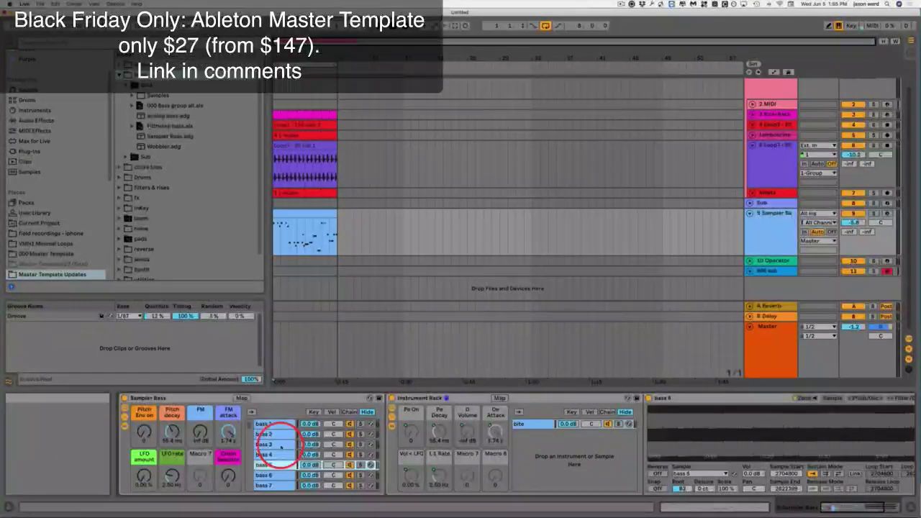
- Set the Chain Selector macro to 47, select the bass 46 chain and look into its smooth and bite layers
{"action": "left_click", "coordinate": [228, 475]}
{"action": "left_click_drag", "start_coordinate": [228, 475], "coordinate": [228, 473]}
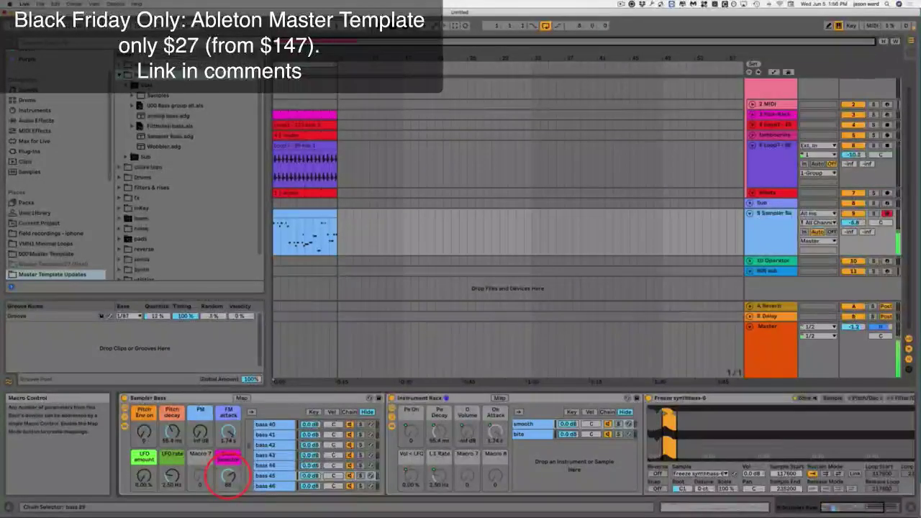
{"action": "left_click", "coordinate": [274, 485]}
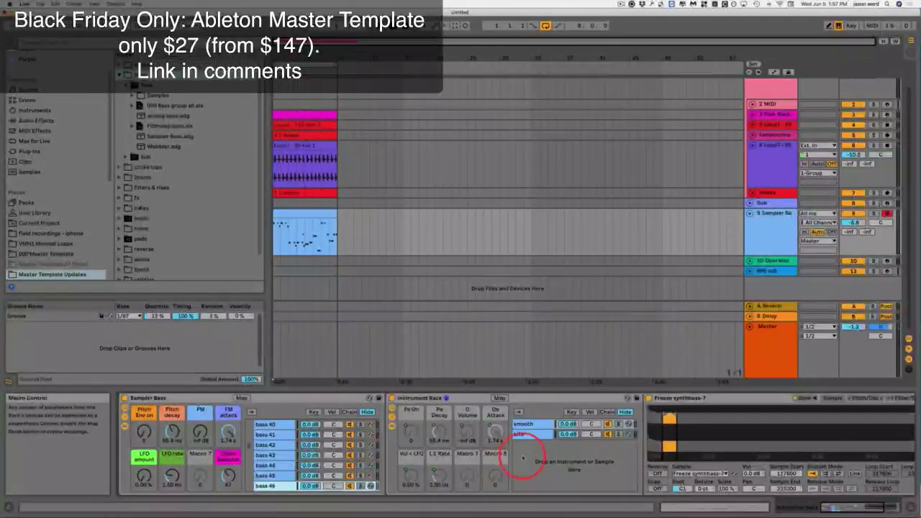
{"action": "left_click", "coordinate": [531, 425]}
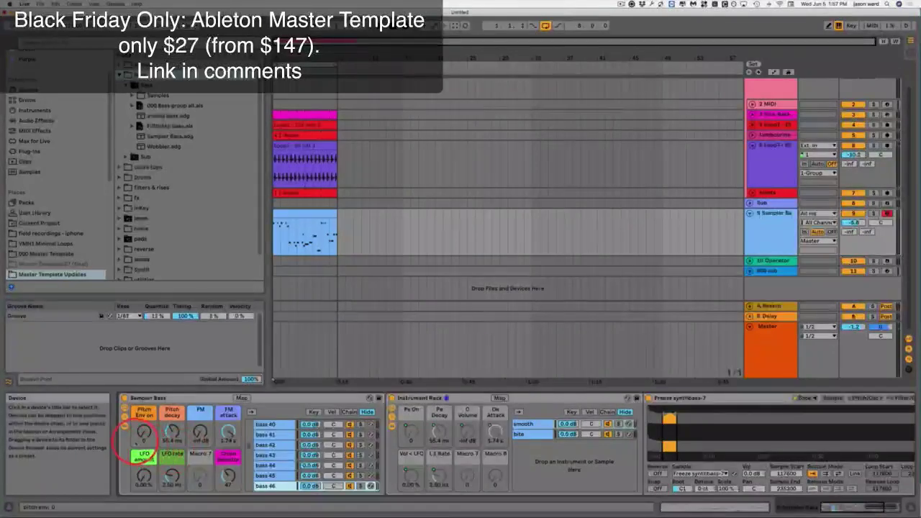
- Try the pitch envelope macros, leaving Pitch Env on at 11 and Pitch decay at 50.8 ms, and reset FM attack to 0.00 ms
{"action": "left_click_drag", "start_coordinate": [144, 432], "coordinate": [143, 397]}
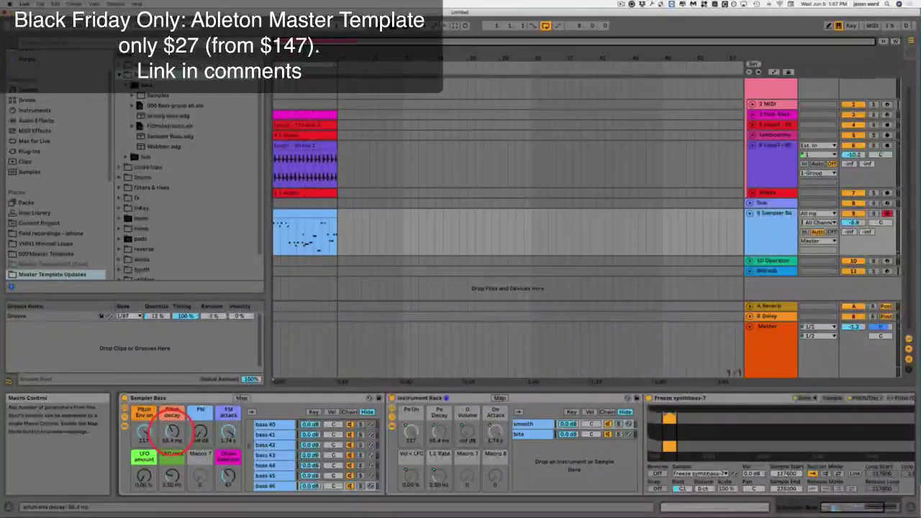
{"action": "left_click_drag", "start_coordinate": [172, 432], "coordinate": [144, 434]}
{"action": "mouse_move", "coordinate": [228, 432]}
{"action": "left_mouse_down"}
{"action": "mouse_move", "coordinate": [220, 433]}
{"action": "mouse_move", "coordinate": [231, 425]}
{"action": "left_mouse_up"}
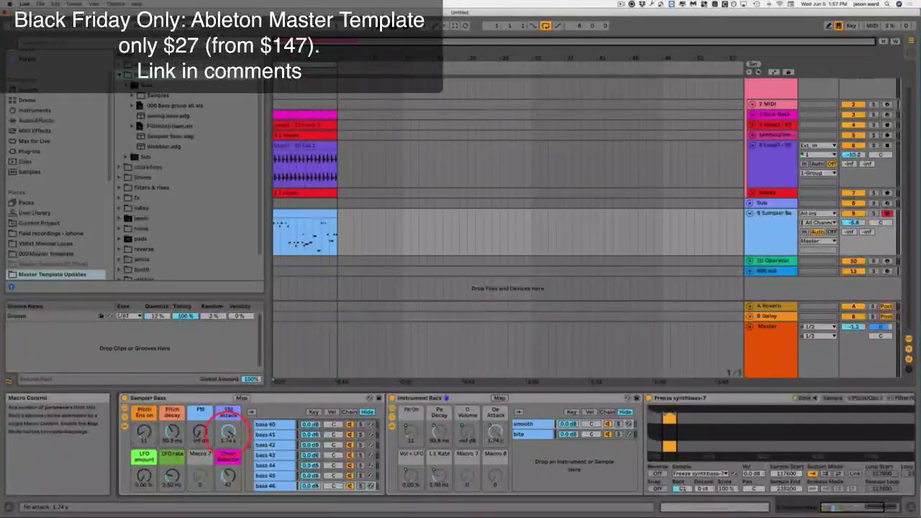
{"action": "left_click", "coordinate": [227, 430]}
{"action": "key", "text": "Delete"}
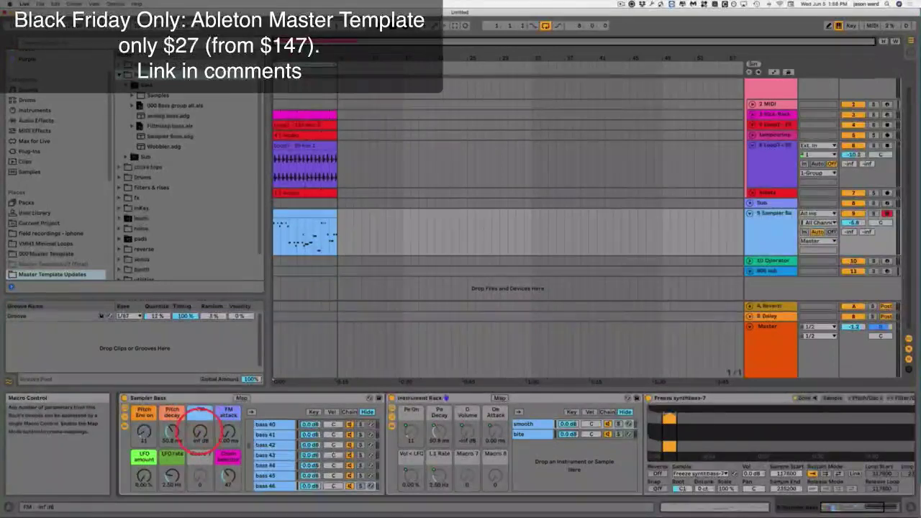
{"action": "key", "text": "Delete"}
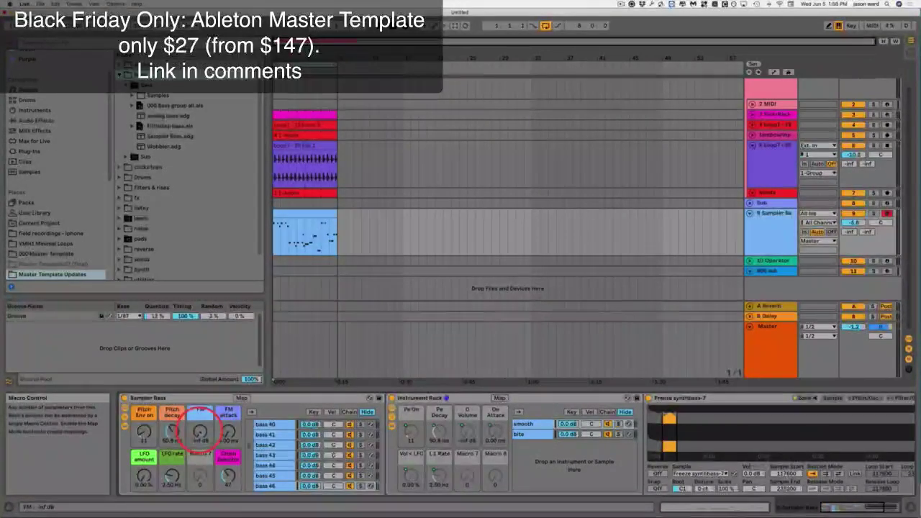
- Set FM to -14 dB, FM attack to 420 ms and LFO amount to 100 %, and try different LFO rates
{"action": "left_click_drag", "start_coordinate": [200, 432], "coordinate": [200, 433]}
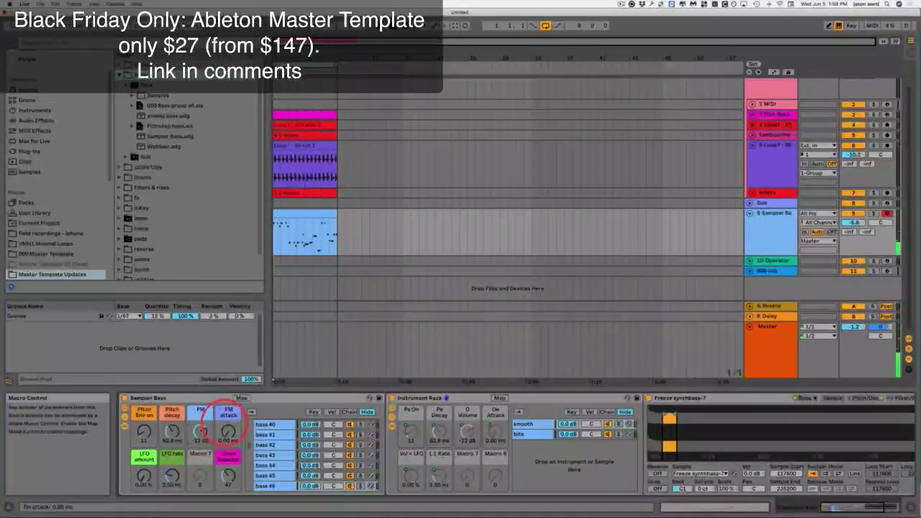
{"action": "left_click_drag", "start_coordinate": [229, 432], "coordinate": [229, 432]}
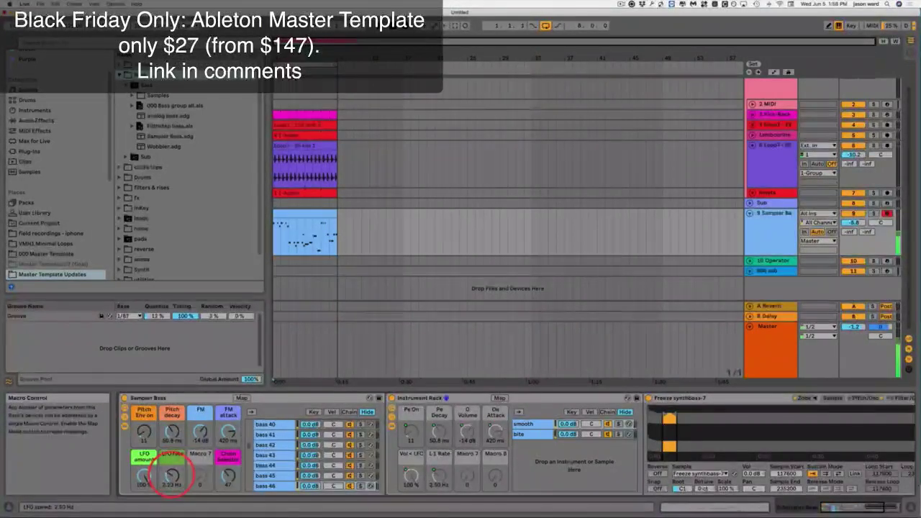
{"action": "left_click_drag", "start_coordinate": [172, 475], "coordinate": [172, 475]}
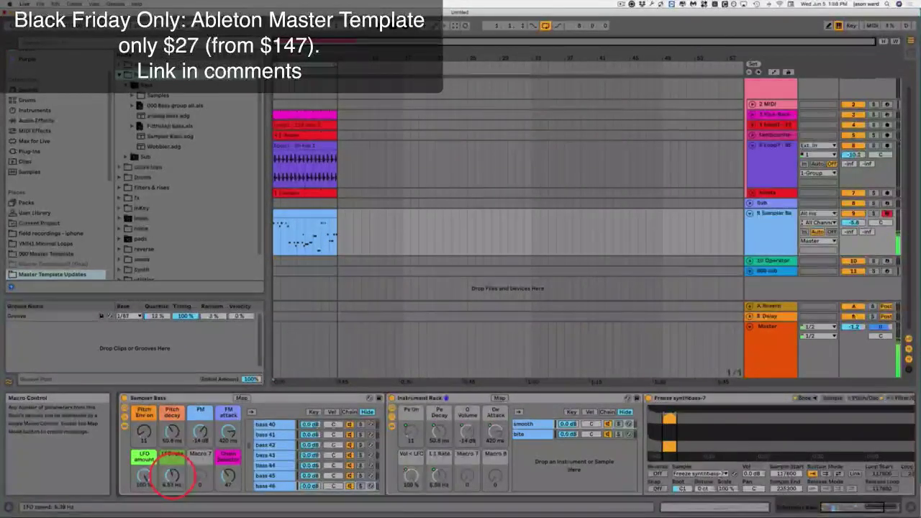
{"action": "mouse_move", "coordinate": [172, 475]}
{"action": "left_mouse_down"}
{"action": "mouse_move", "coordinate": [148, 472]}
{"action": "mouse_move", "coordinate": [185, 473]}
{"action": "left_mouse_up"}
- Turn down the FM, Pitch Env on and LFO amount macros fully, set FM attack to 234 ms and Pitch decay to 6.08 ms, and lower LFO rate
{"action": "left_click", "coordinate": [200, 432]}
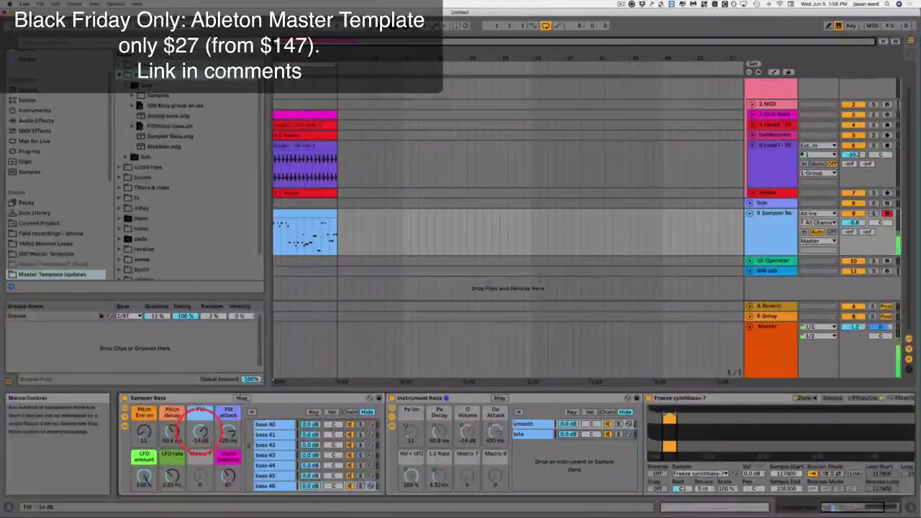
{"action": "left_click", "coordinate": [227, 429]}
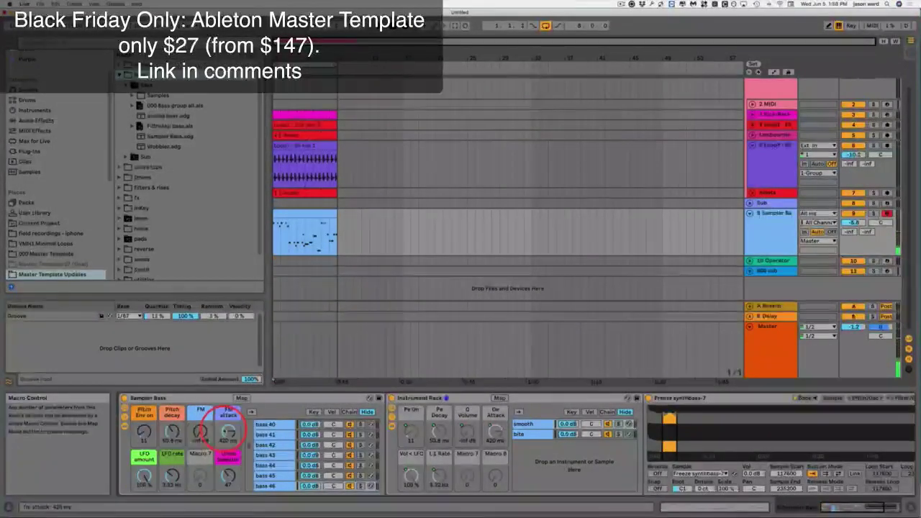
{"action": "left_click", "coordinate": [172, 432]}
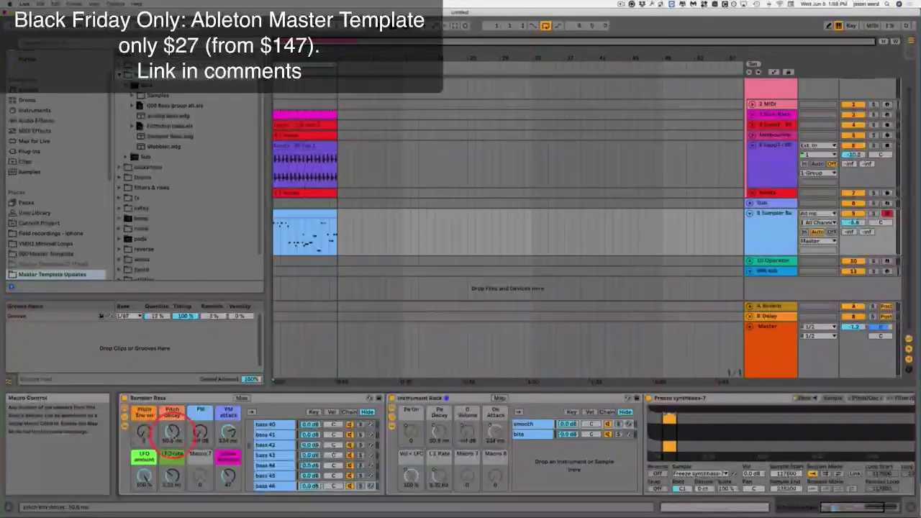
{"action": "left_click_drag", "start_coordinate": [172, 477], "coordinate": [162, 479]}
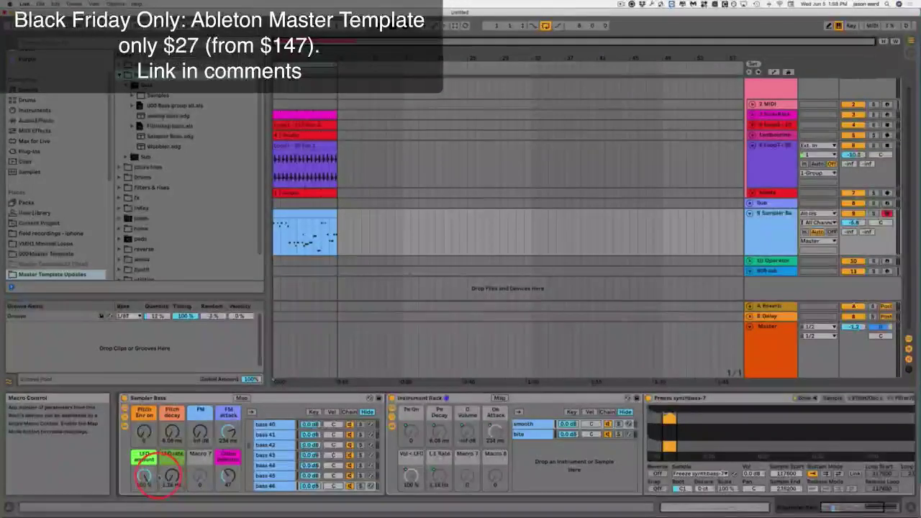
{"action": "left_click", "coordinate": [144, 476]}
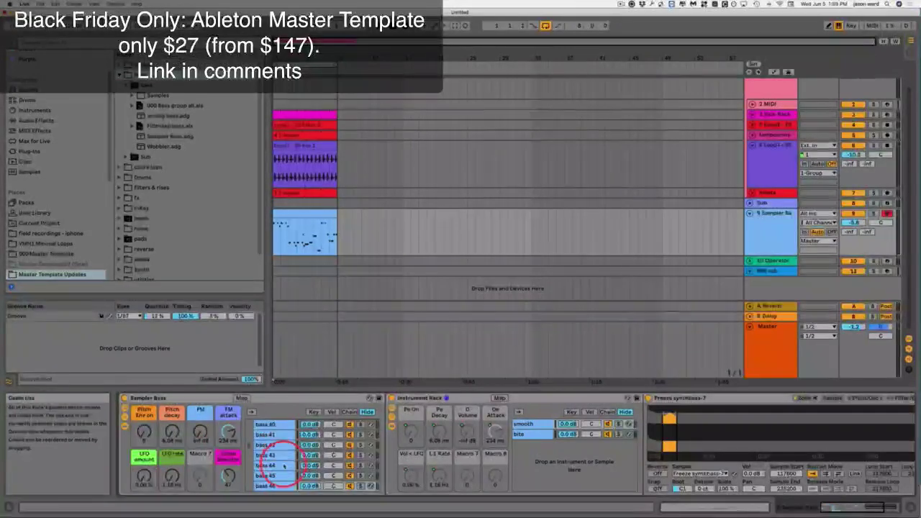
- Go back to the top of the chain list and reset the Chain Selector macro to 0 for bass 1
{"action": "scroll", "coordinate": [278, 477], "scroll_direction": "up", "scroll_amount": 10}
{"action": "left_click", "coordinate": [274, 425]}
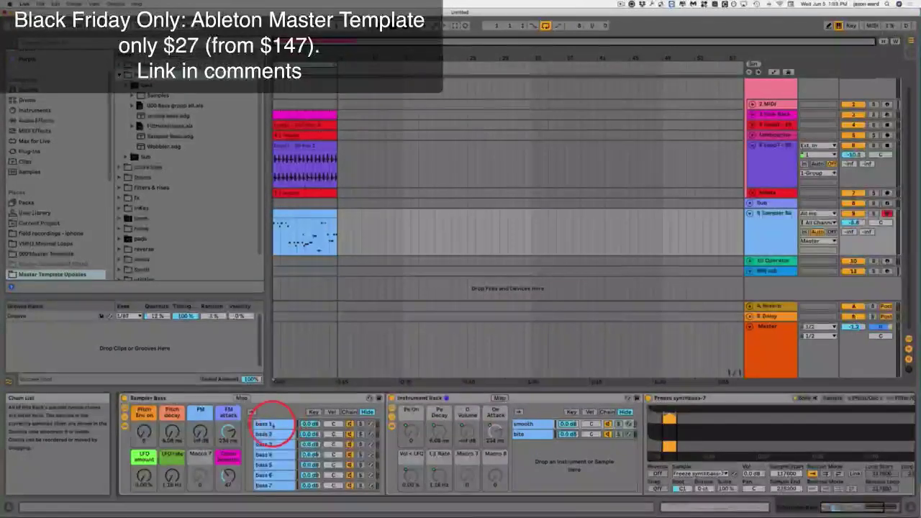
{"action": "left_click", "coordinate": [228, 477]}
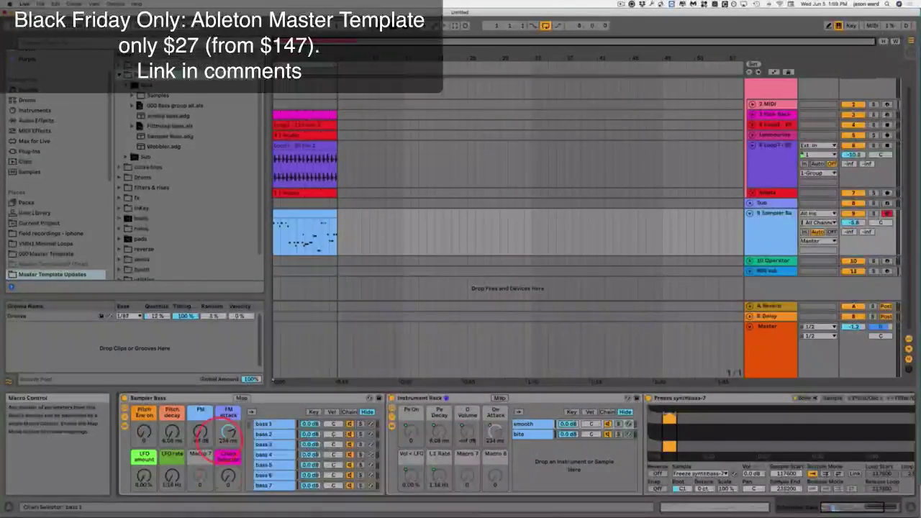
{"action": "left_click", "coordinate": [191, 398]}
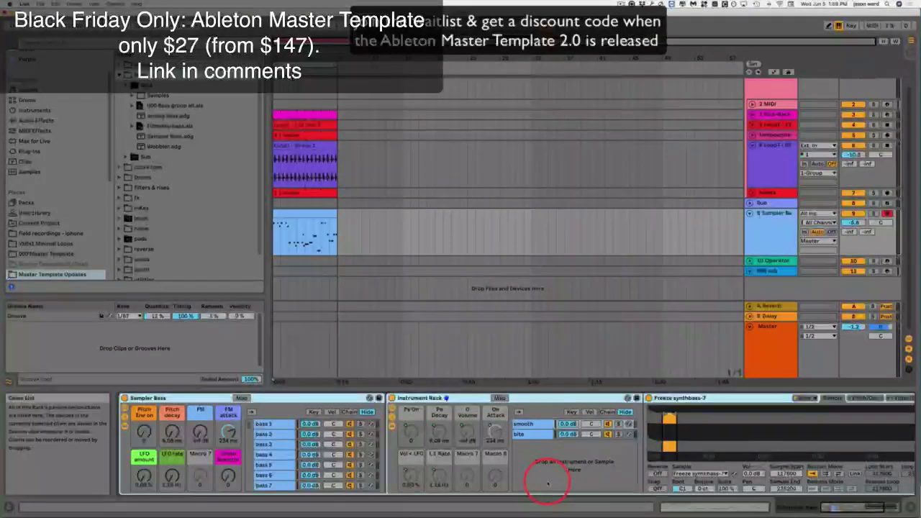
{"action": "left_click", "coordinate": [228, 477]}
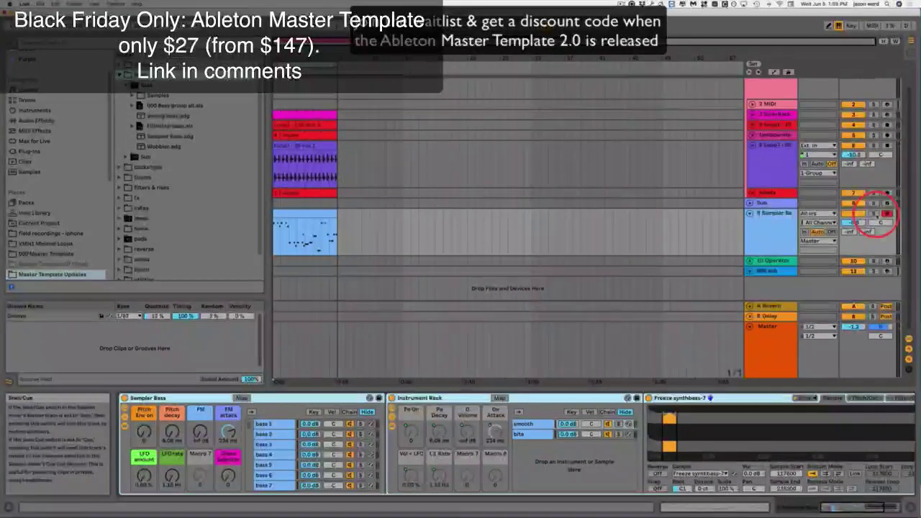
- Solo the Sampler Bass track, select its MIDI clip and play it from the start
{"action": "left_click", "coordinate": [873, 214]}
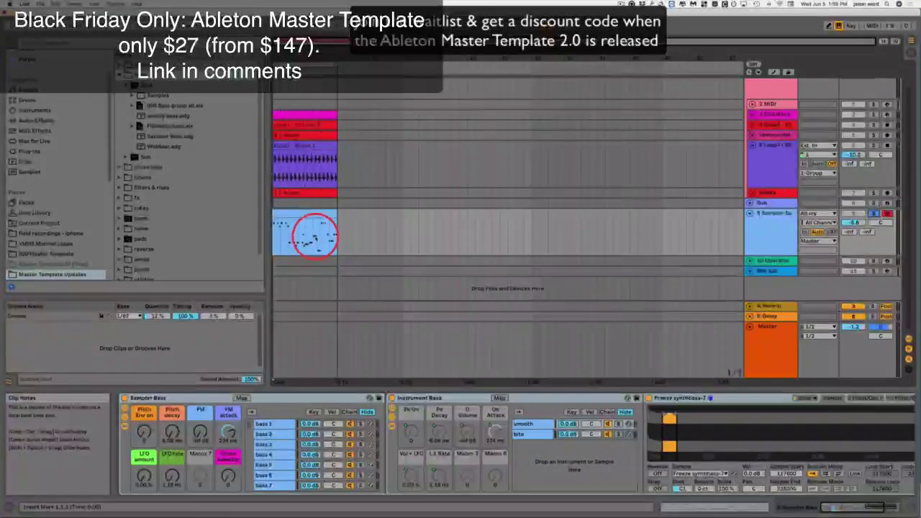
{"action": "left_click", "coordinate": [302, 245]}
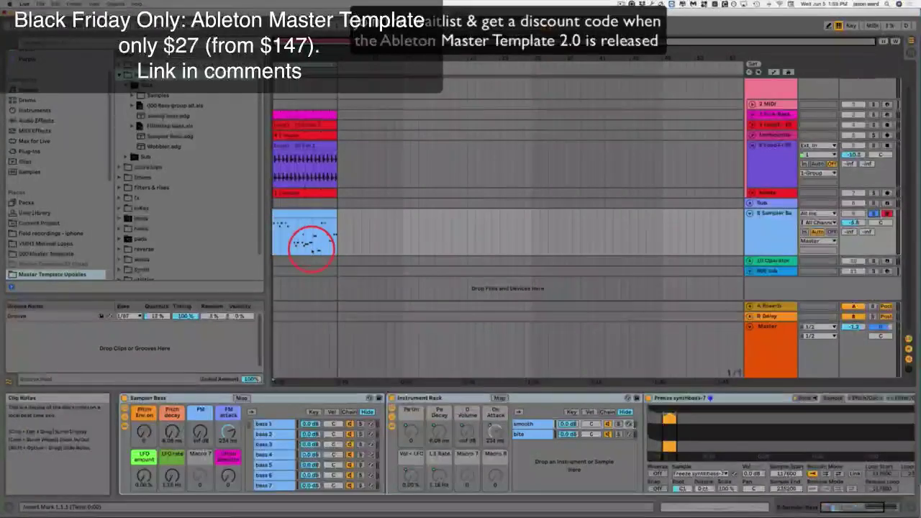
{"action": "left_click", "coordinate": [308, 216]}
{"action": "left_click", "coordinate": [305, 213]}
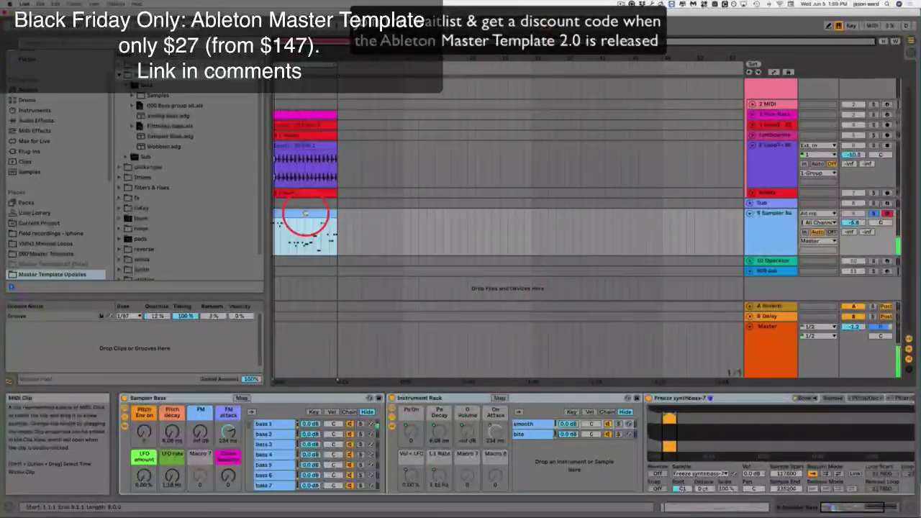
- Audition successive bass sounds by raising the Chain Selector macro from bass 1 upward while the soloed clip plays
{"action": "left_click", "coordinate": [267, 444]}
{"action": "left_click", "coordinate": [228, 476]}
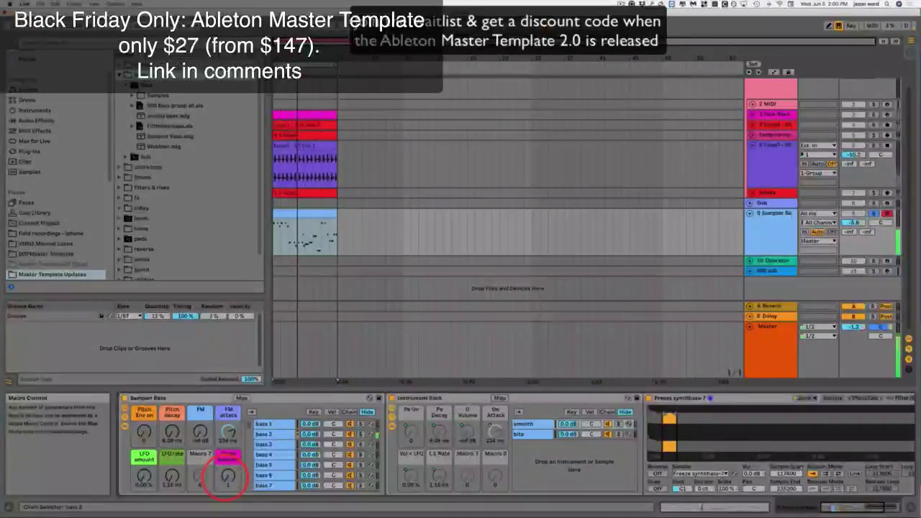
{"action": "left_click_drag", "start_coordinate": [228, 477], "coordinate": [227, 474]}
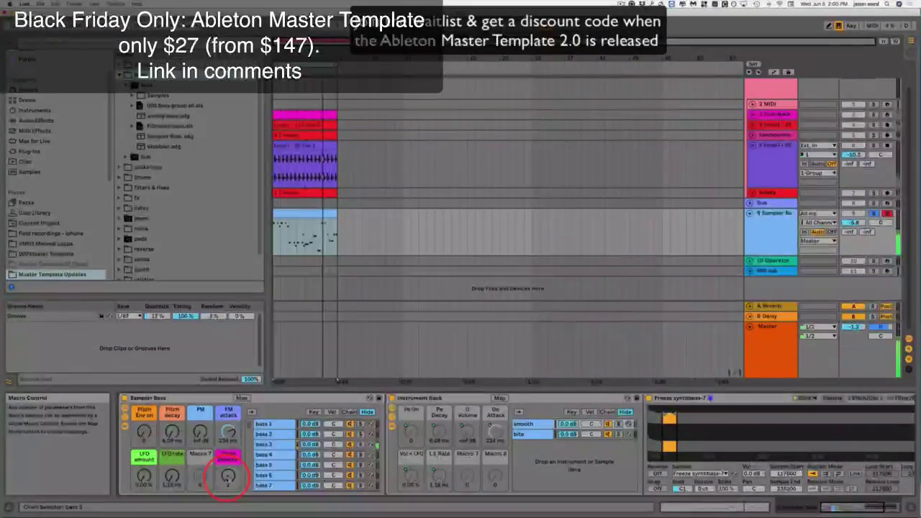
{"action": "left_click_drag", "start_coordinate": [228, 477], "coordinate": [227, 475]}
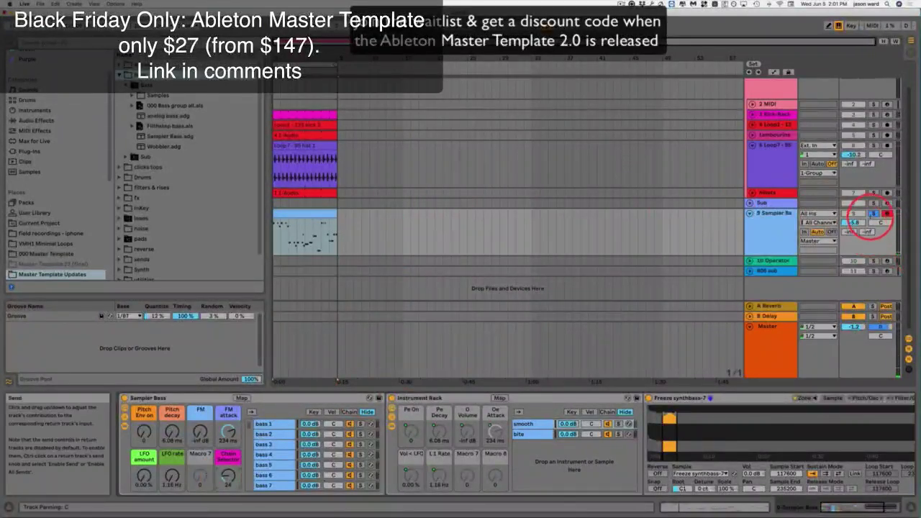
- Unsolo the Sampler Bass track and play its bass clip together with the drum tracks
{"action": "left_click", "coordinate": [874, 214]}
{"action": "left_click", "coordinate": [873, 214]}
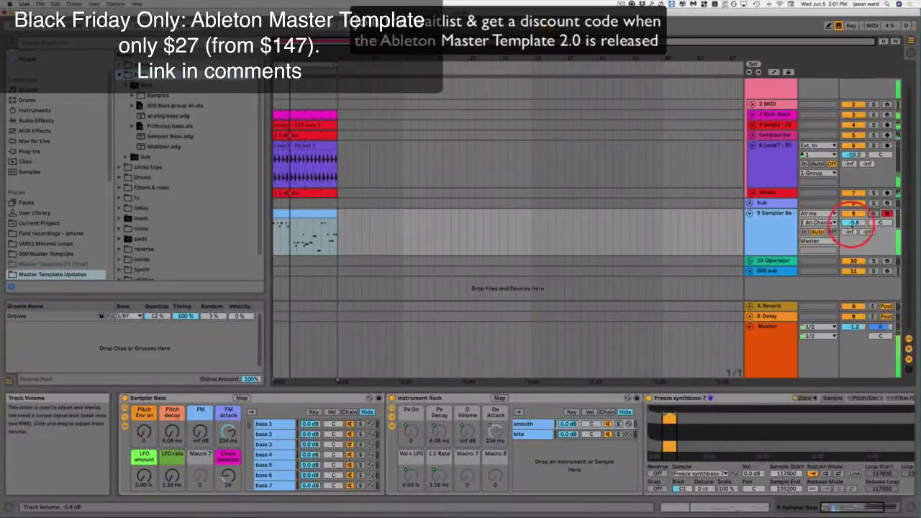
{"action": "scroll", "coordinate": [853, 149], "scroll_direction": "up", "scroll_amount": 2}
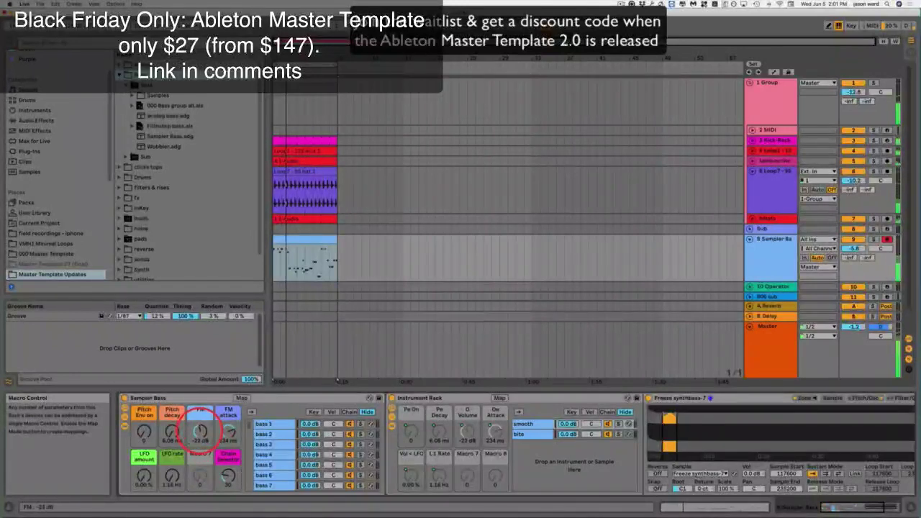
- During playback, set FM to -9.4 dB, Pitch Env on to 67, Pitch decay to 24.3 ms and LFO amount to 100 %, and raise LFO rate
{"action": "left_click_drag", "start_coordinate": [200, 430], "coordinate": [219, 471]}
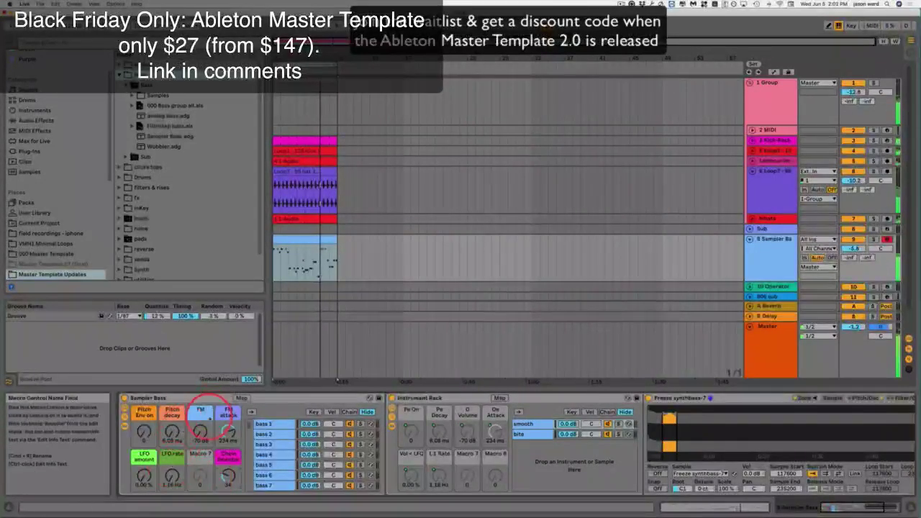
{"action": "left_click_drag", "start_coordinate": [206, 421], "coordinate": [200, 428]}
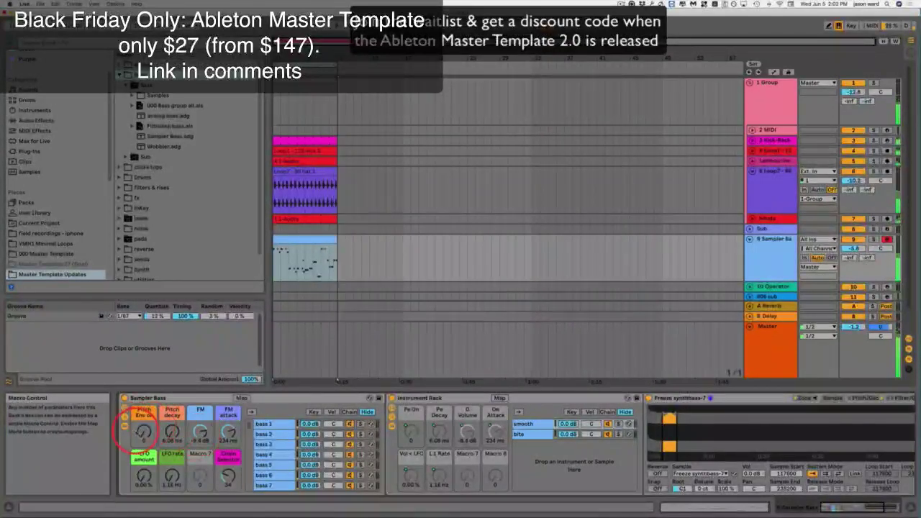
{"action": "left_click_drag", "start_coordinate": [144, 435], "coordinate": [171, 435]}
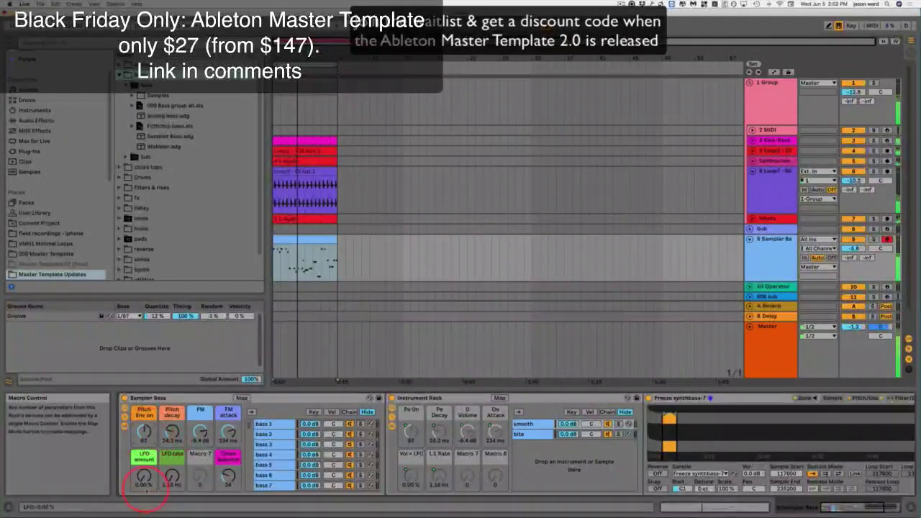
{"action": "left_click_drag", "start_coordinate": [144, 483], "coordinate": [173, 478]}
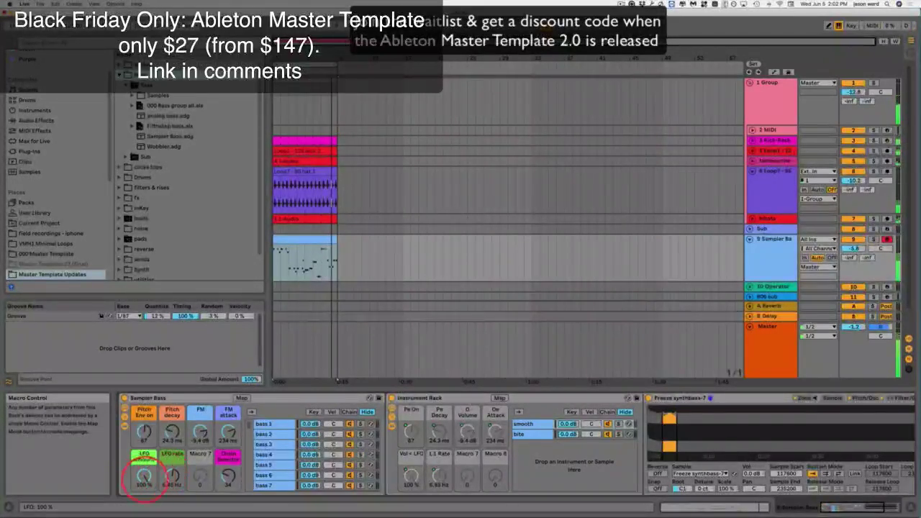
- During playback, reset Pitch Env on to 0, Pitch decay to 6.08 ms and LFO amount to 0 %, and raise the Chain Selector past 40
{"action": "left_click", "coordinate": [143, 429]}
{"action": "left_click_drag", "start_coordinate": [143, 430], "coordinate": [173, 435]}
{"action": "left_click", "coordinate": [228, 477]}
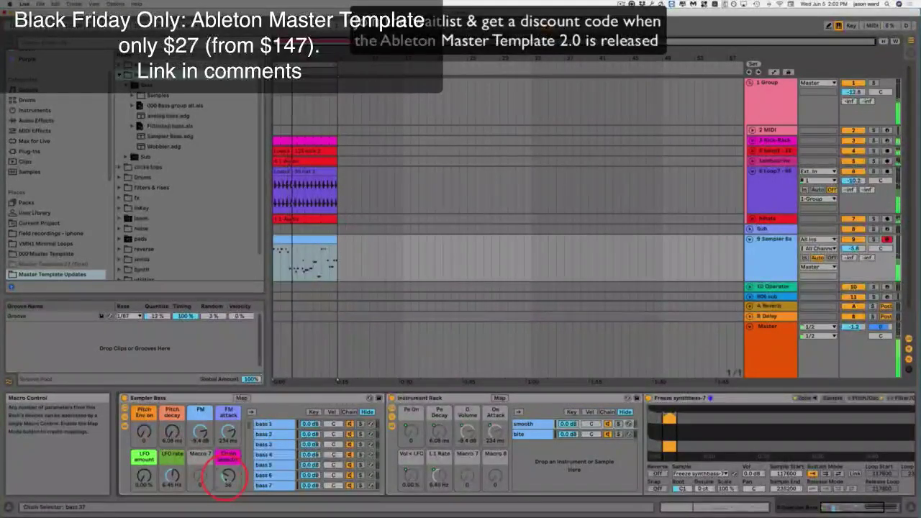
{"action": "left_click_drag", "start_coordinate": [228, 477], "coordinate": [228, 473]}
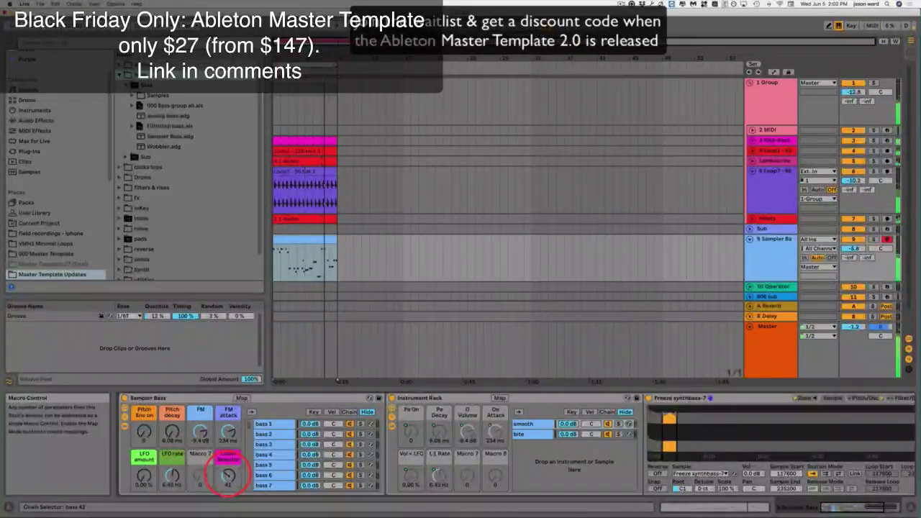
- Set FM to -inf dB and FM attack to 142 ms, and keep raising the Chain Selector to audition further bass sounds with the drums
{"action": "left_click_drag", "start_coordinate": [200, 430], "coordinate": [200, 433]}
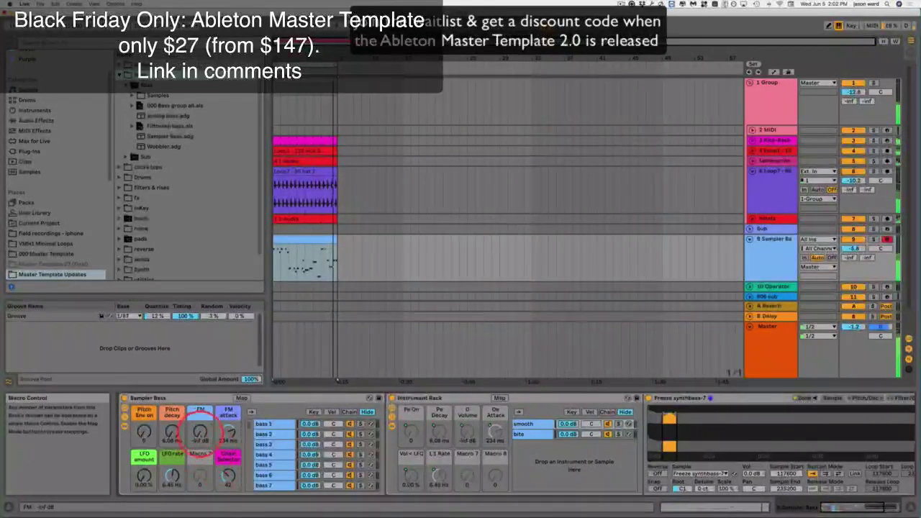
{"action": "left_click", "coordinate": [228, 475]}
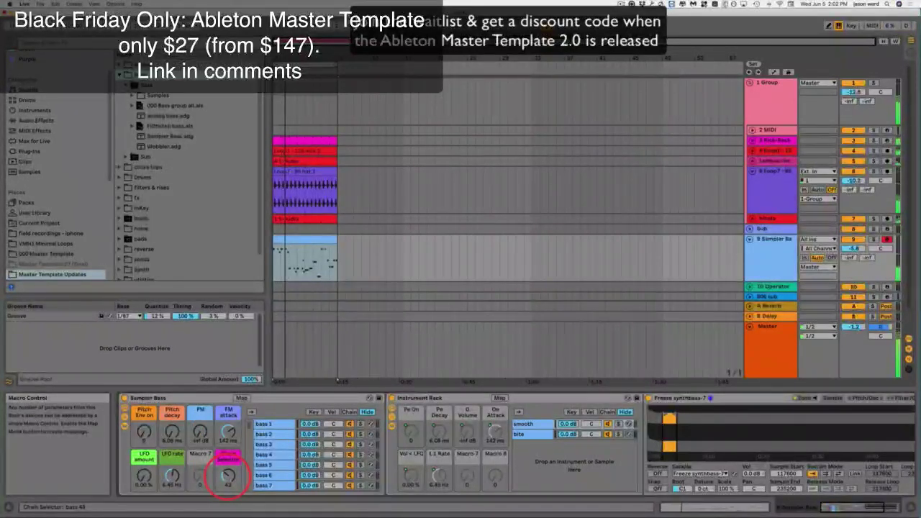
{"action": "left_click_drag", "start_coordinate": [228, 476], "coordinate": [228, 476]}
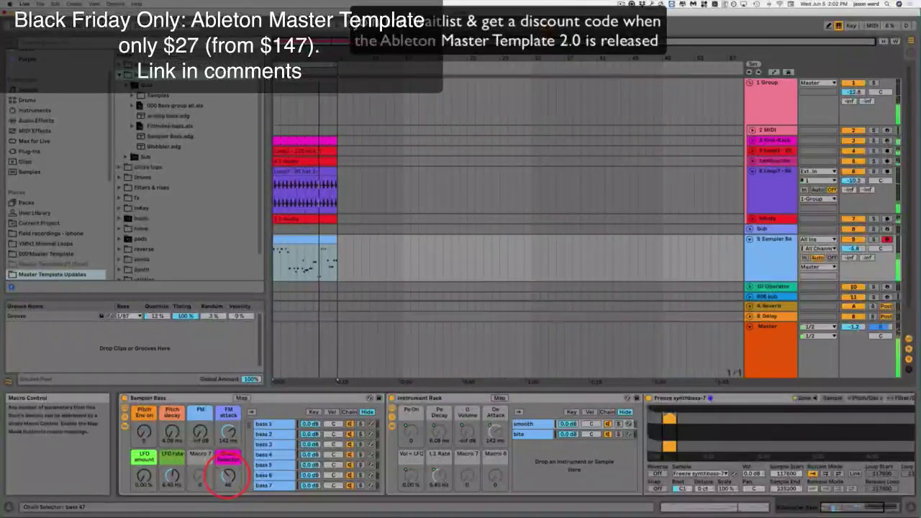
{"action": "left_click_drag", "start_coordinate": [227, 477], "coordinate": [227, 475]}
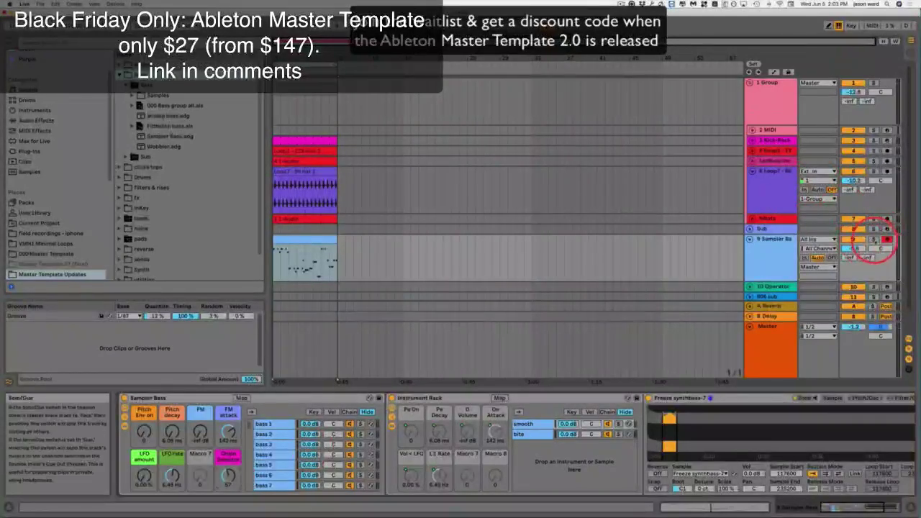
- Solo the Sampler Bass track and examine its rack macros and MIDI clip
{"action": "left_click", "coordinate": [874, 239]}
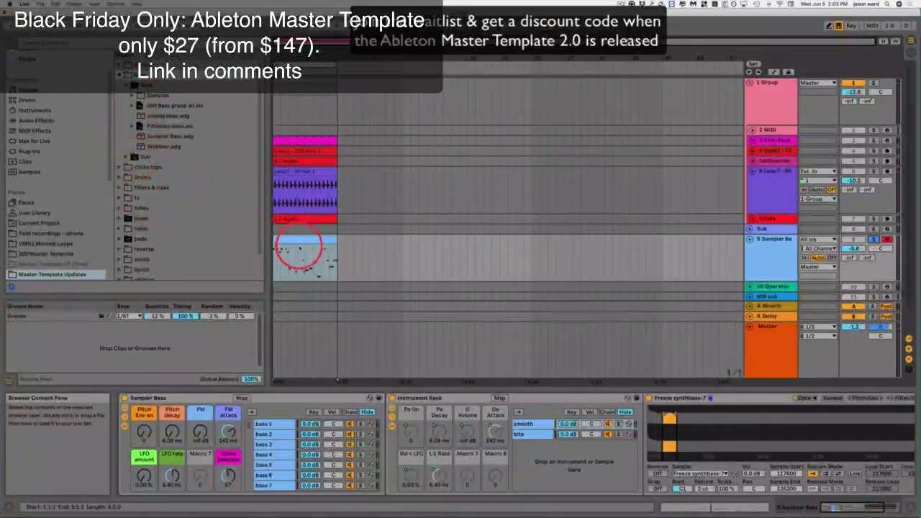
{"action": "left_click", "coordinate": [228, 477]}
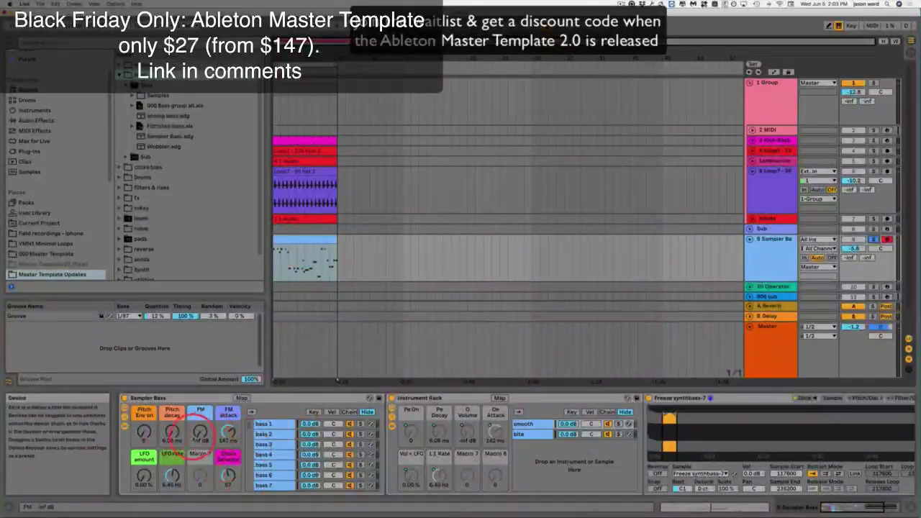
{"action": "left_click", "coordinate": [148, 398]}
{"action": "left_click", "coordinate": [173, 431]}
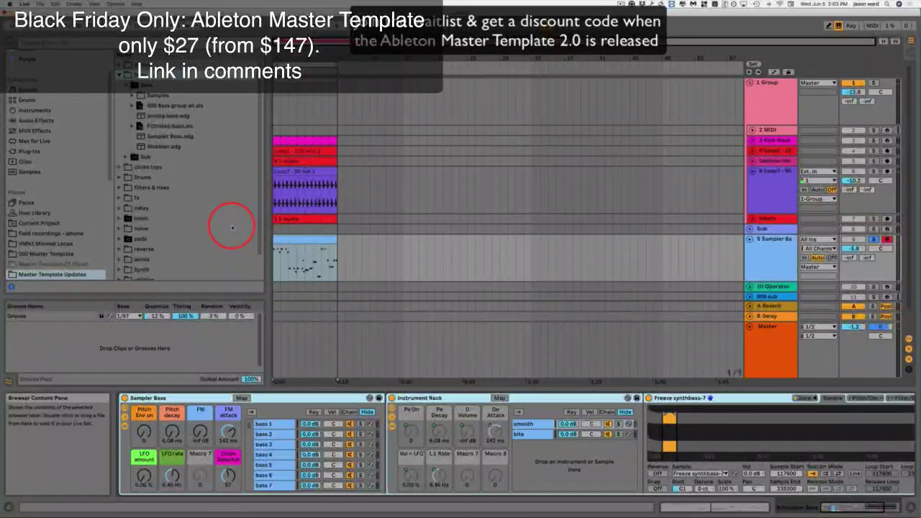
{"action": "left_click", "coordinate": [288, 219]}
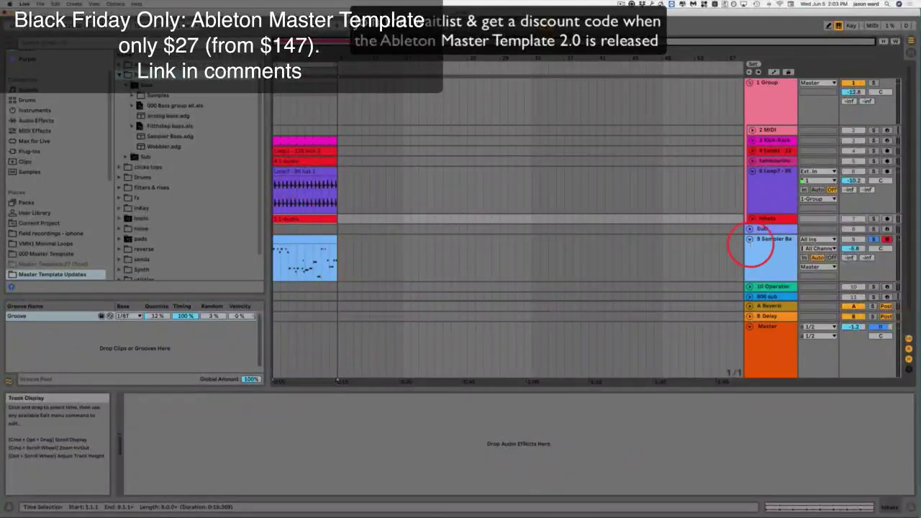
{"action": "left_click", "coordinate": [305, 248]}
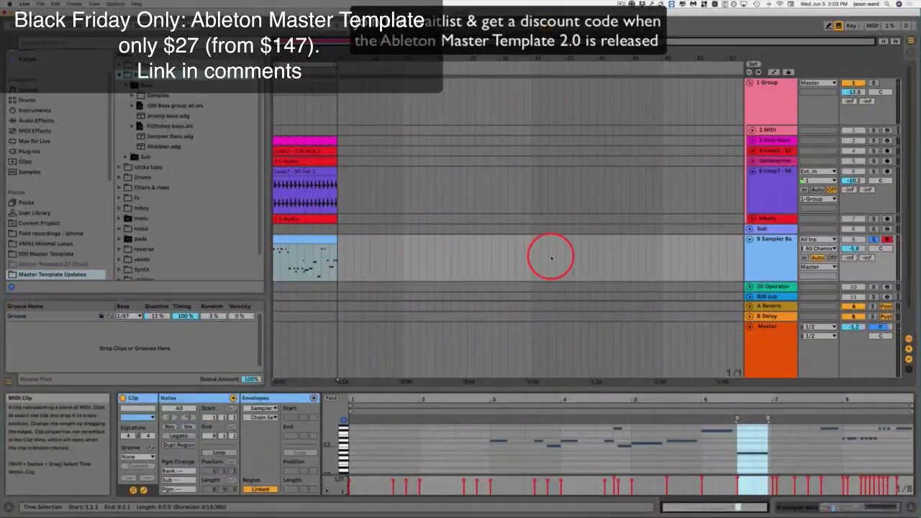
- Delete the Sampler Bass rack from track 9 and show the devices of the 10 Operator track
{"action": "left_click", "coordinate": [776, 241]}
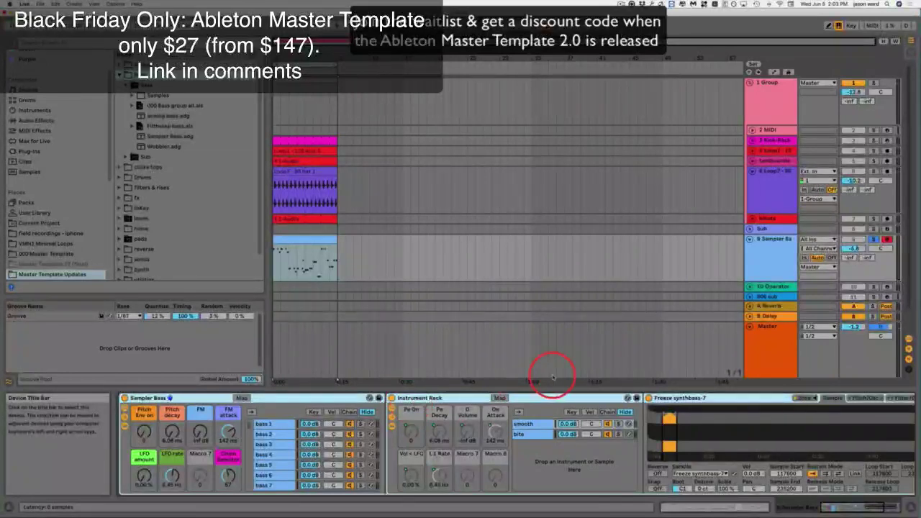
{"action": "left_click", "coordinate": [765, 349]}
{"action": "left_click", "coordinate": [773, 287]}
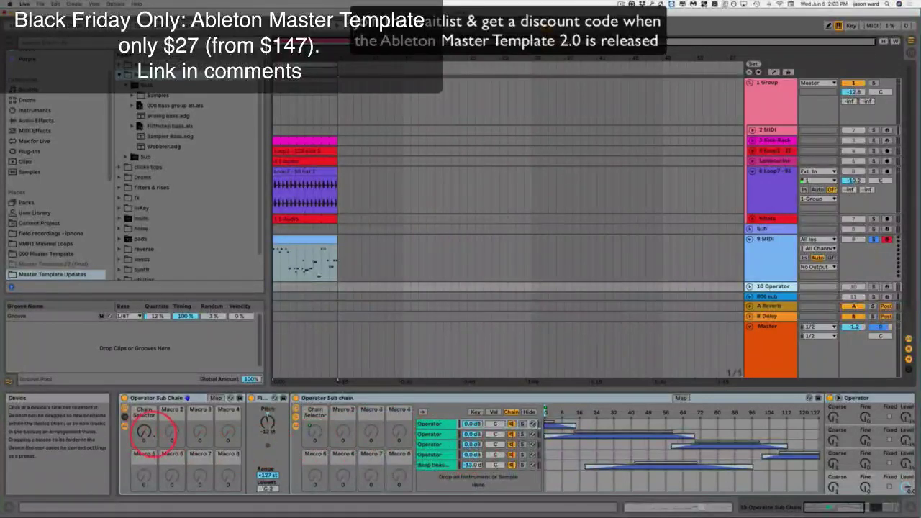
- Turn up the Operator Sub Chain's Chain Selector to 28, arm the 10 Operator track and unsolo track 9
{"action": "left_click", "coordinate": [145, 432]}
{"action": "left_click_drag", "start_coordinate": [145, 431], "coordinate": [141, 426]}
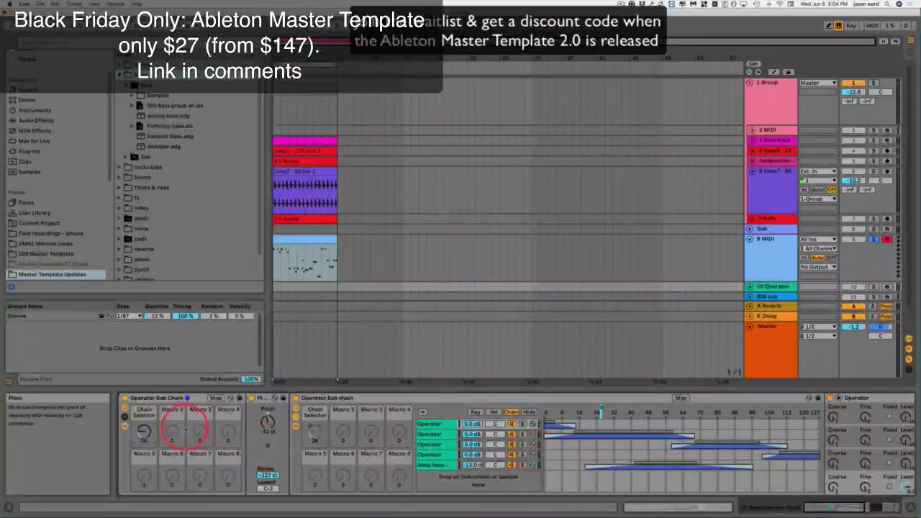
{"action": "left_click_drag", "start_coordinate": [144, 430], "coordinate": [144, 429]}
{"action": "left_click", "coordinate": [887, 286]}
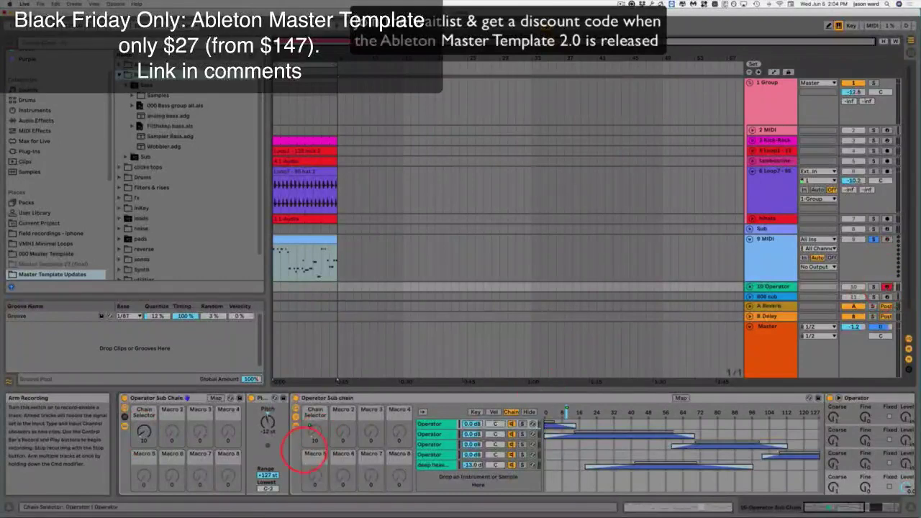
{"action": "left_click", "coordinate": [872, 240]}
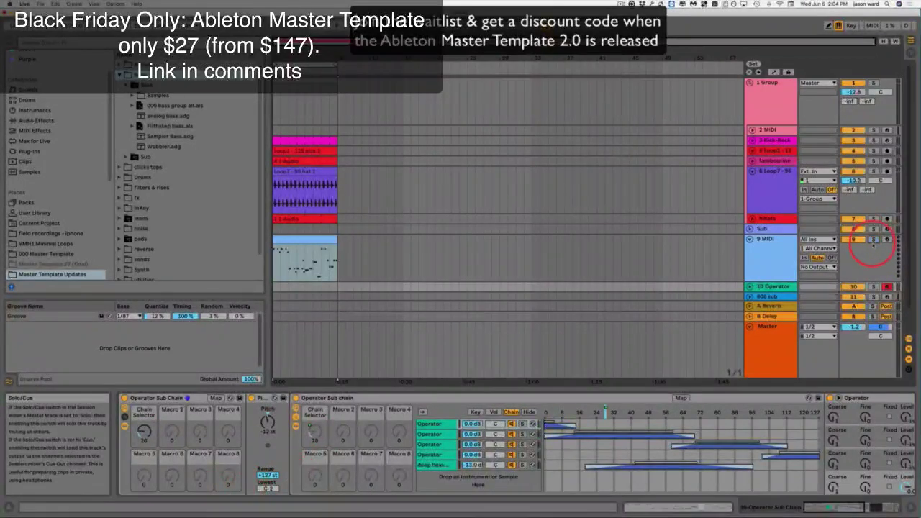
{"action": "left_click", "coordinate": [308, 439]}
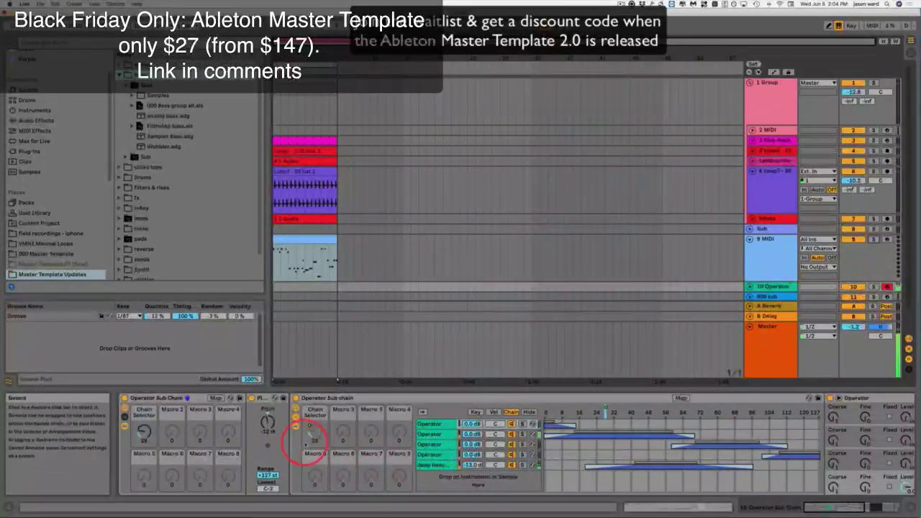
- Play notes while sweeping the Operator Sub Chain's Chain Selector up to 78, and return it to 1
{"action": "left_click_drag", "start_coordinate": [144, 429], "coordinate": [144, 439]}
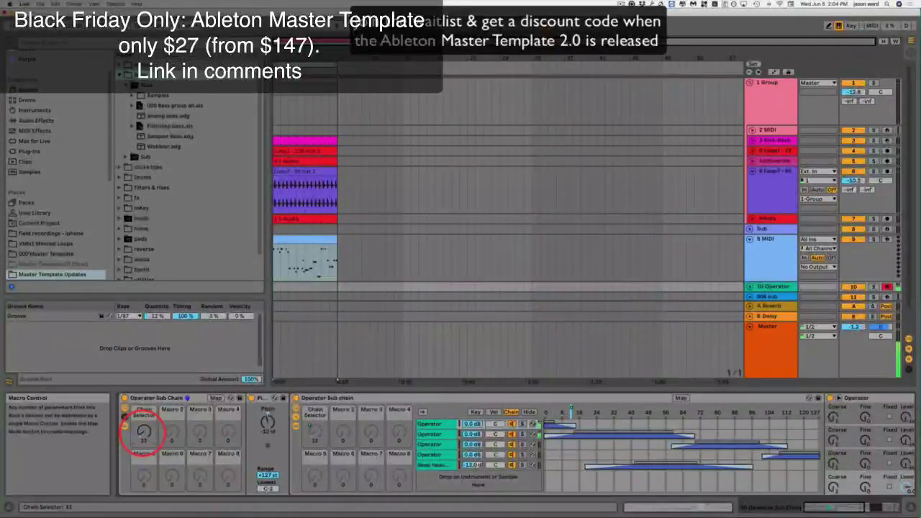
{"action": "left_click_drag", "start_coordinate": [144, 432], "coordinate": [144, 431]}
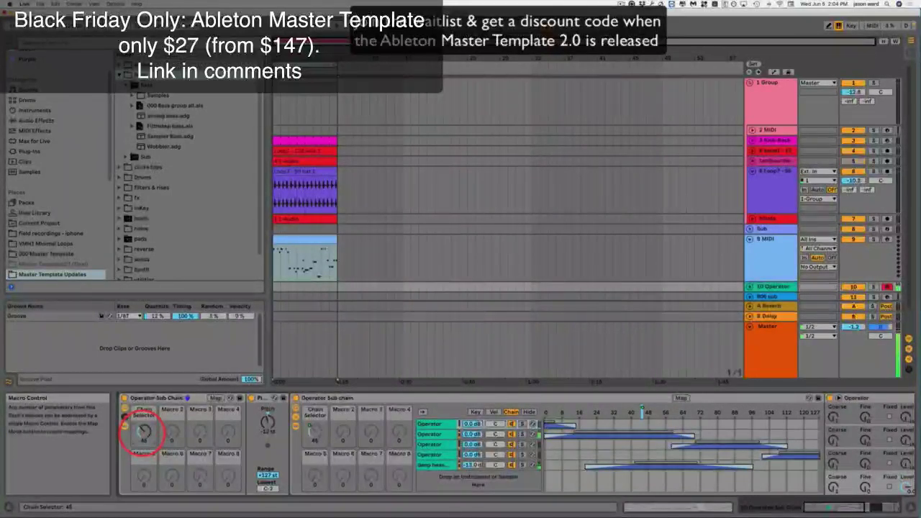
{"action": "left_click_drag", "start_coordinate": [144, 432], "coordinate": [143, 431]}
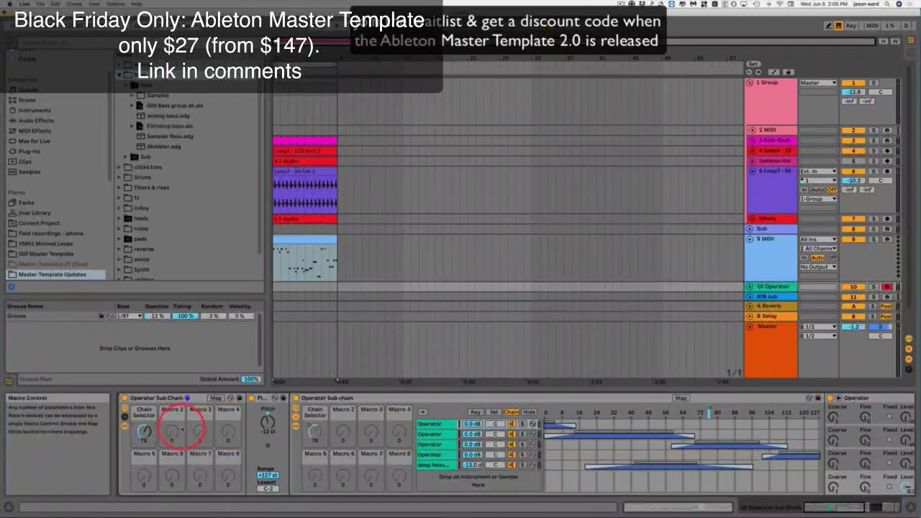
{"action": "left_click_drag", "start_coordinate": [144, 430], "coordinate": [151, 437]}
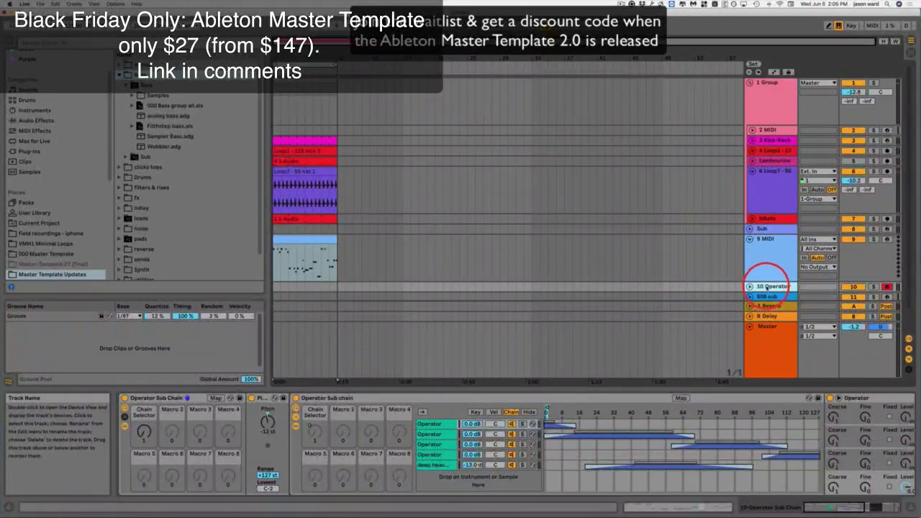
- Load analog bass.adg onto the empty MIDI track 9 and arm that track
{"action": "left_click", "coordinate": [768, 243]}
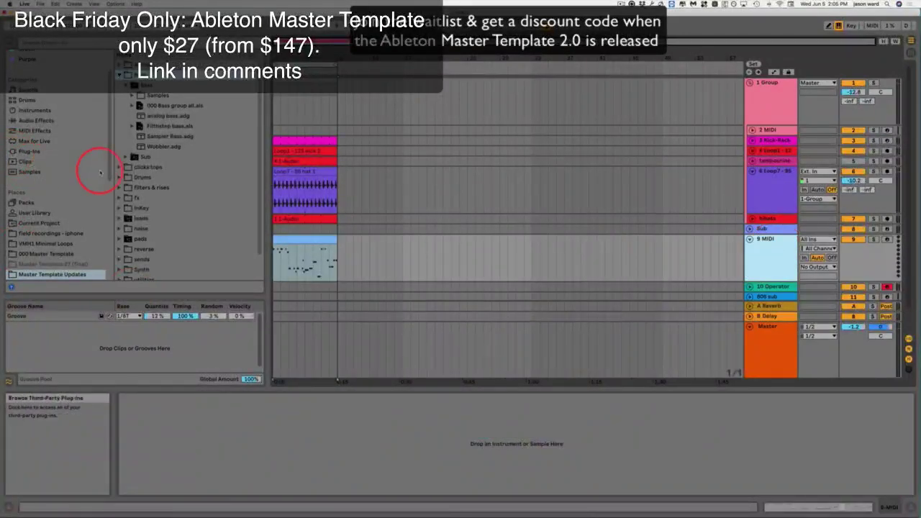
{"action": "left_click_drag", "start_coordinate": [144, 115], "coordinate": [226, 443]}
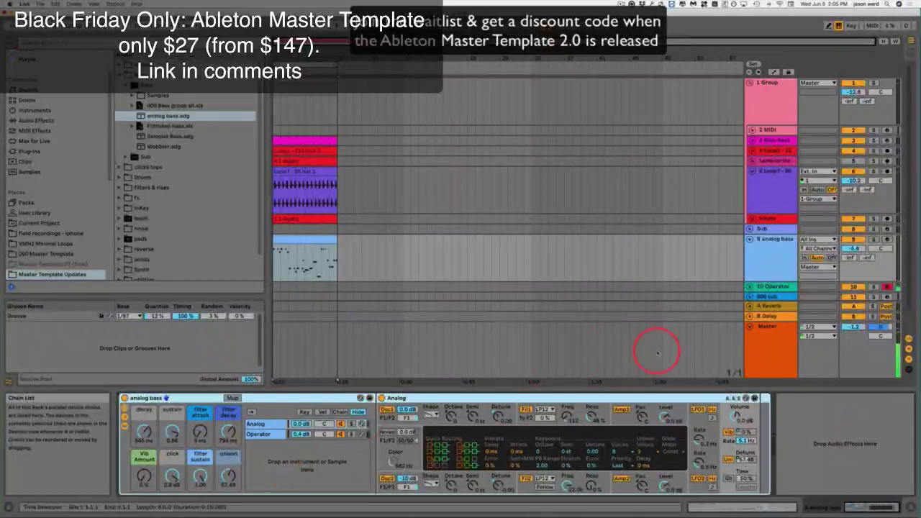
{"action": "left_click", "coordinate": [887, 239]}
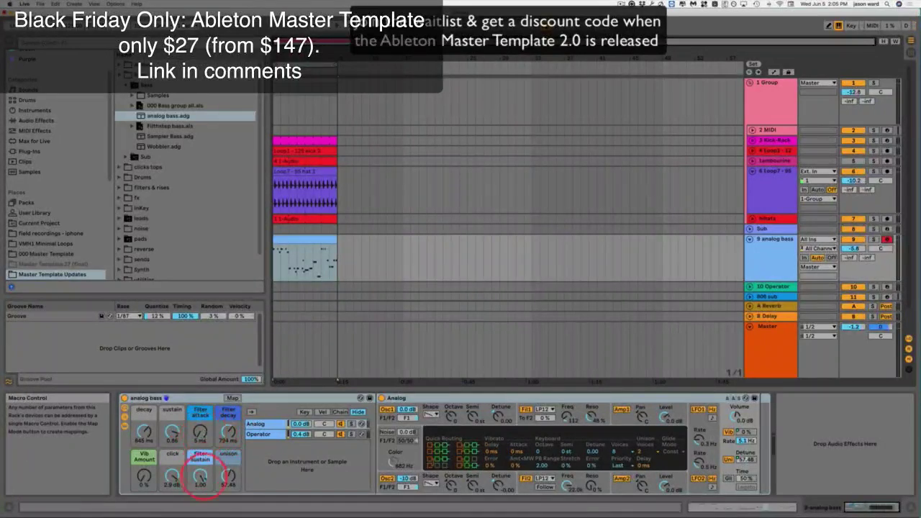
- While playing notes, set the analog bass rack's filter attack to 2.77 s, filter decay to 93 ms, filter sustain to 0.80 and click to -18 dB
{"action": "left_click_drag", "start_coordinate": [200, 432], "coordinate": [200, 433]}
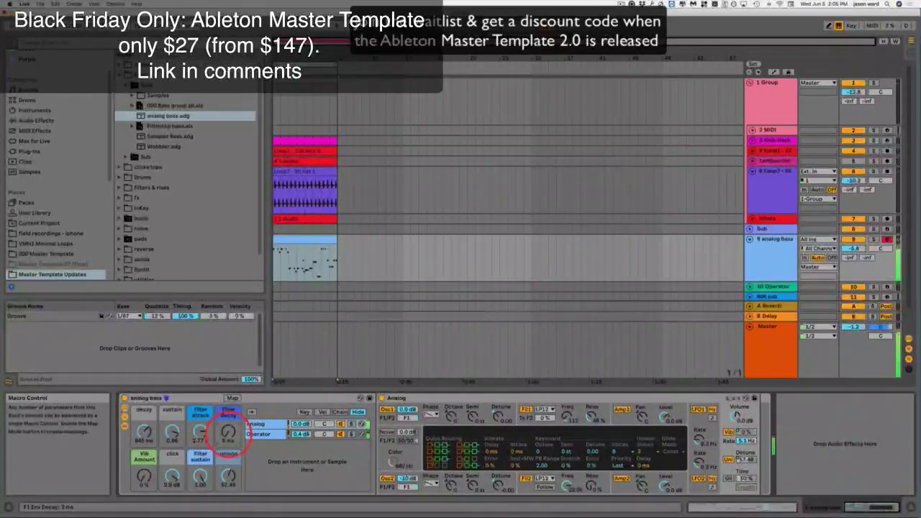
{"action": "left_click_drag", "start_coordinate": [227, 432], "coordinate": [227, 438]}
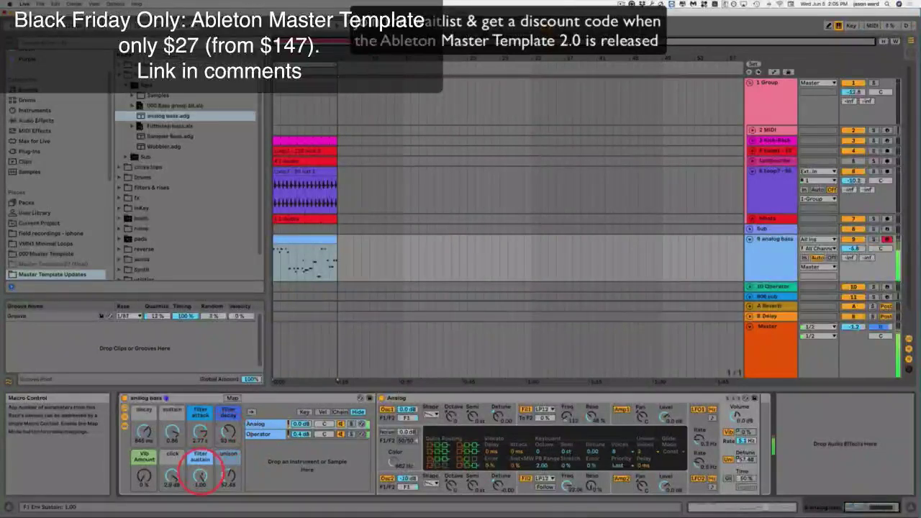
{"action": "left_click", "coordinate": [171, 480]}
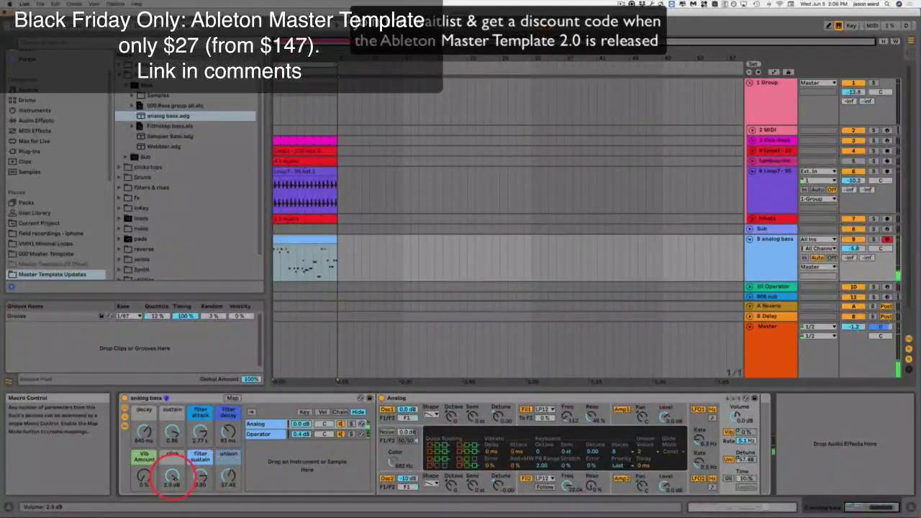
{"action": "left_click_drag", "start_coordinate": [172, 481], "coordinate": [171, 477]}
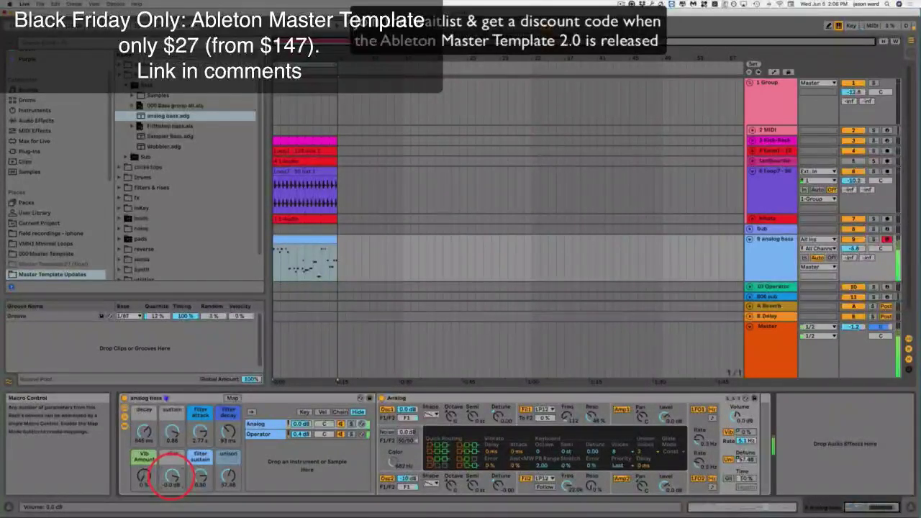
{"action": "left_click_drag", "start_coordinate": [171, 479], "coordinate": [172, 479]}
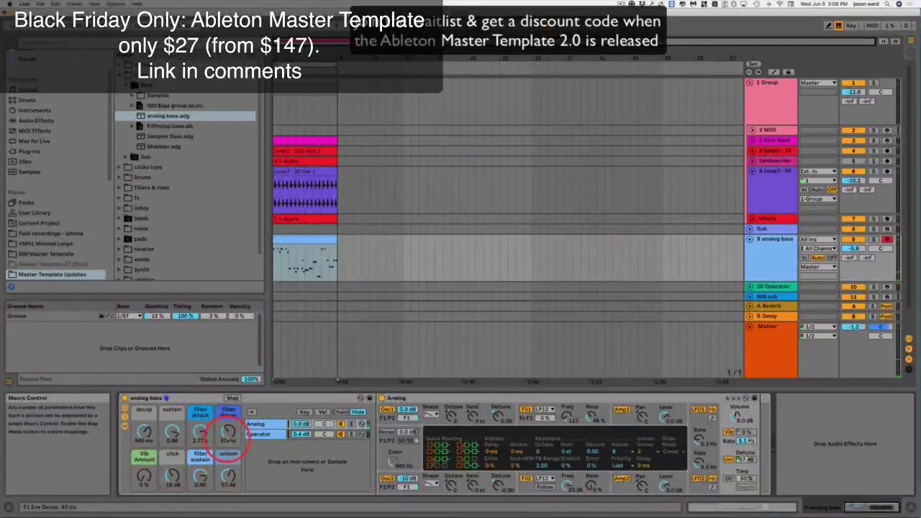
- Set the analog bass filter decay to 60 ms, filter attack to 5 ms and unison to 14.98, and try high vibrato before lowering Vib Amount to 4 %
{"action": "left_click_drag", "start_coordinate": [227, 434], "coordinate": [227, 436]}
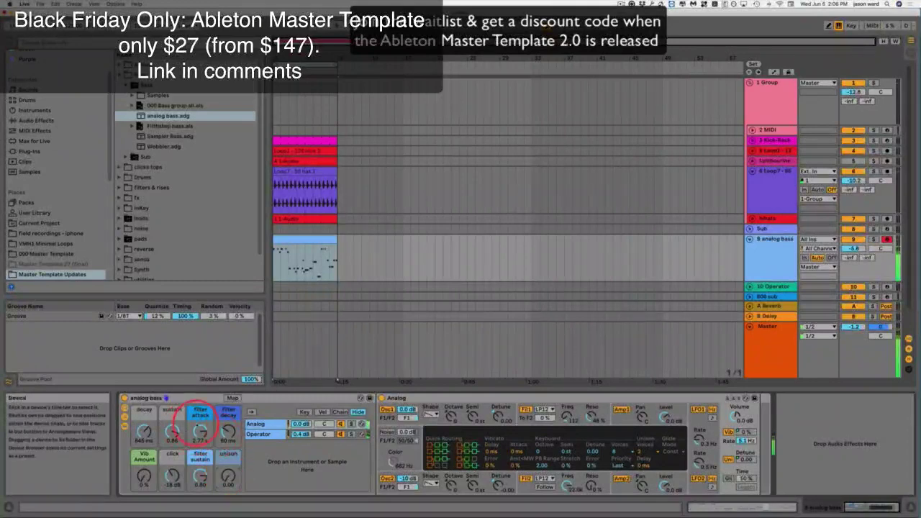
{"action": "left_click_drag", "start_coordinate": [201, 430], "coordinate": [201, 433]}
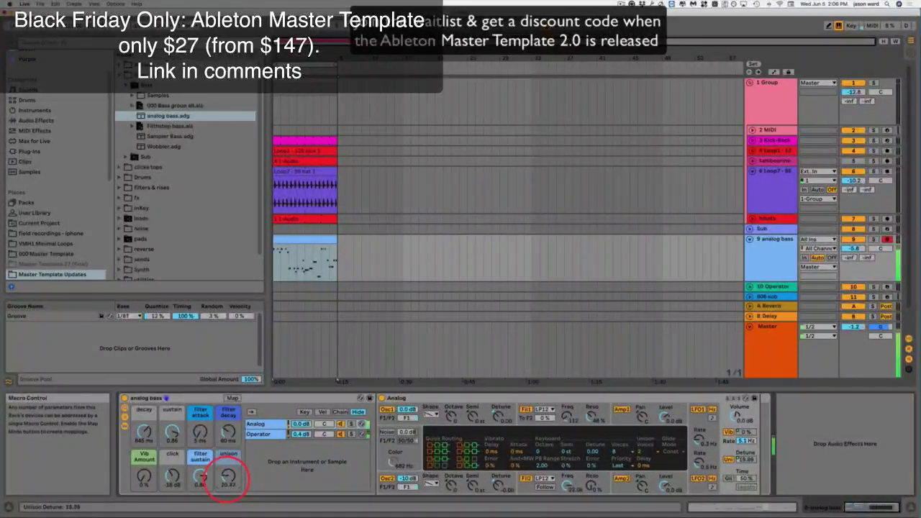
{"action": "left_click_drag", "start_coordinate": [229, 477], "coordinate": [228, 478]}
{"action": "left_click", "coordinate": [144, 477]}
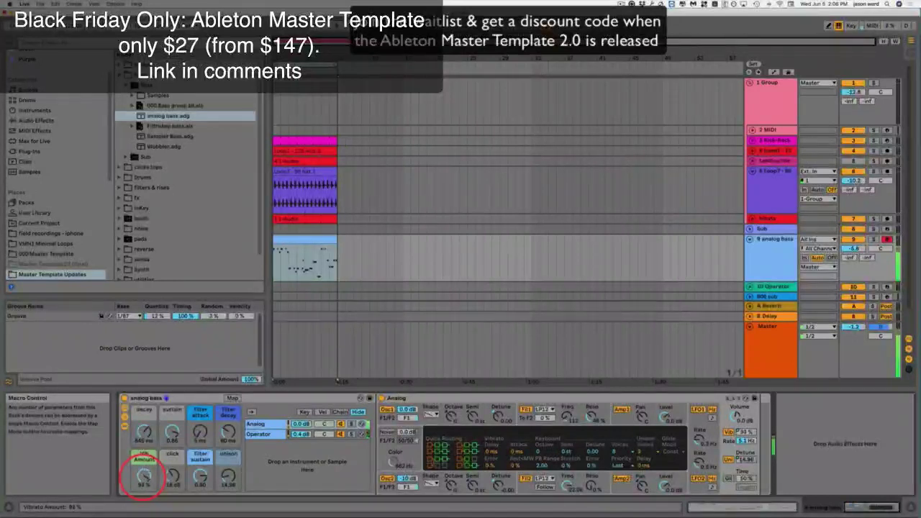
{"action": "left_click_drag", "start_coordinate": [143, 477], "coordinate": [175, 504]}
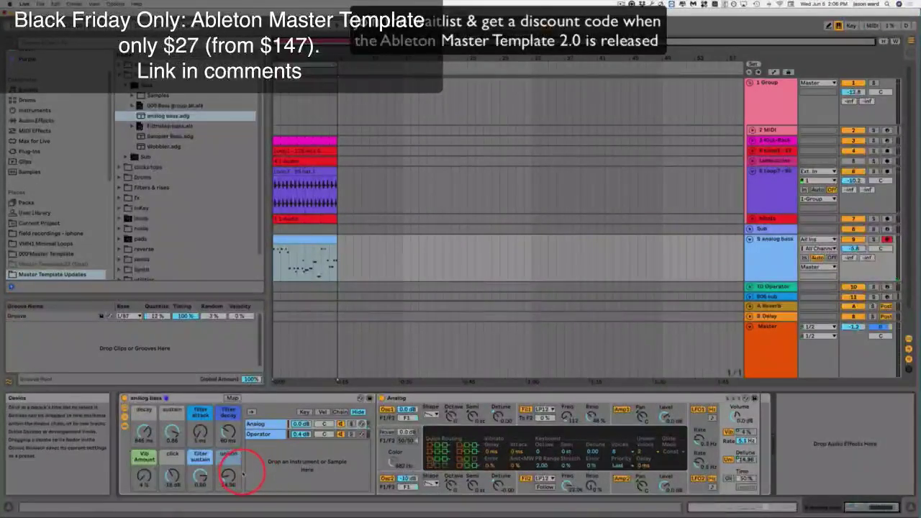
- Delete the analog bass rack from track 9
{"action": "left_click", "coordinate": [194, 400]}
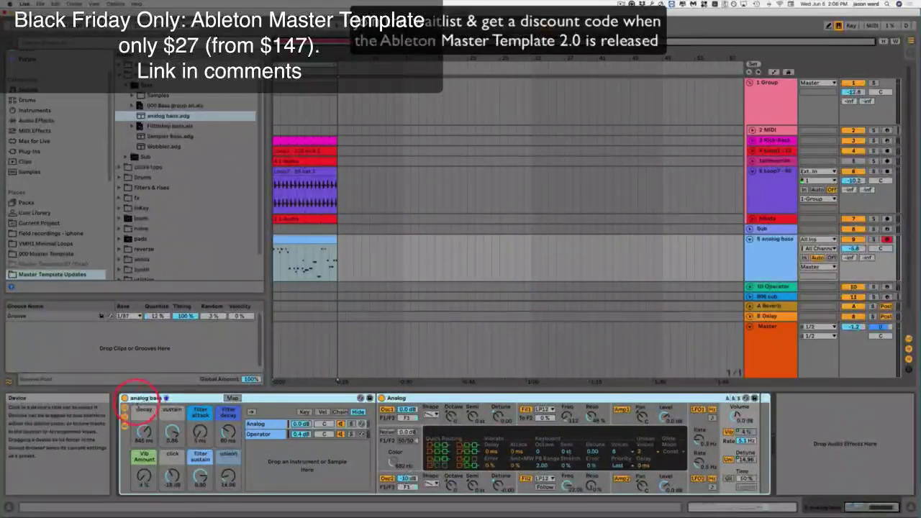
{"action": "key", "text": "Delete"}
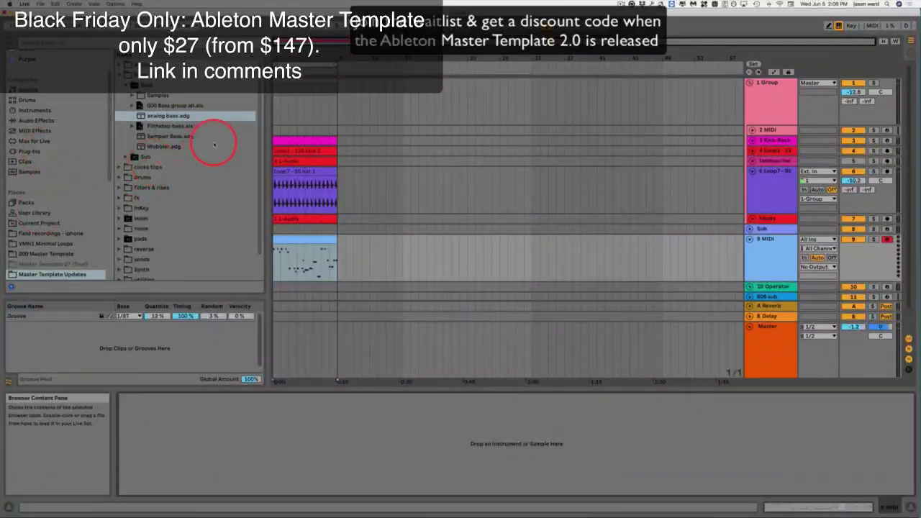
- Load Wobbler.adg onto the empty MIDI track 9 and solo that track
{"action": "left_click", "coordinate": [144, 146]}
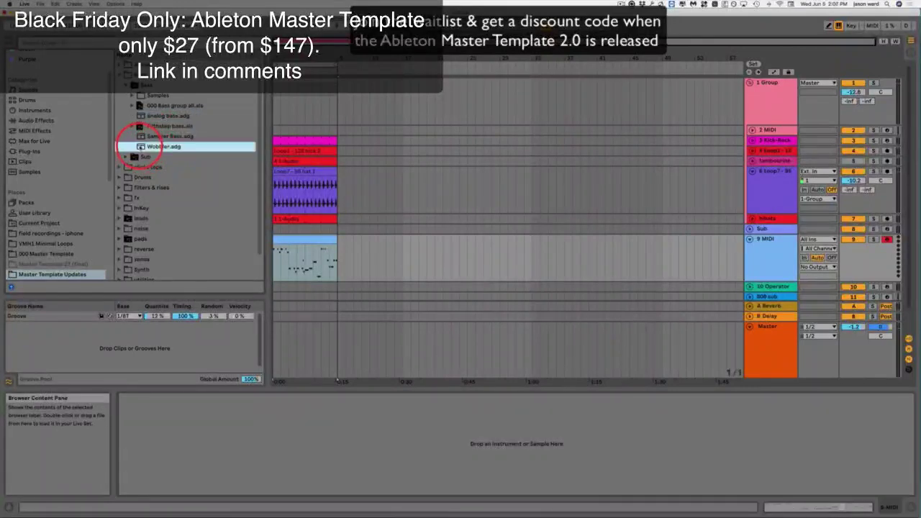
{"action": "left_click_drag", "start_coordinate": [140, 144], "coordinate": [374, 266]}
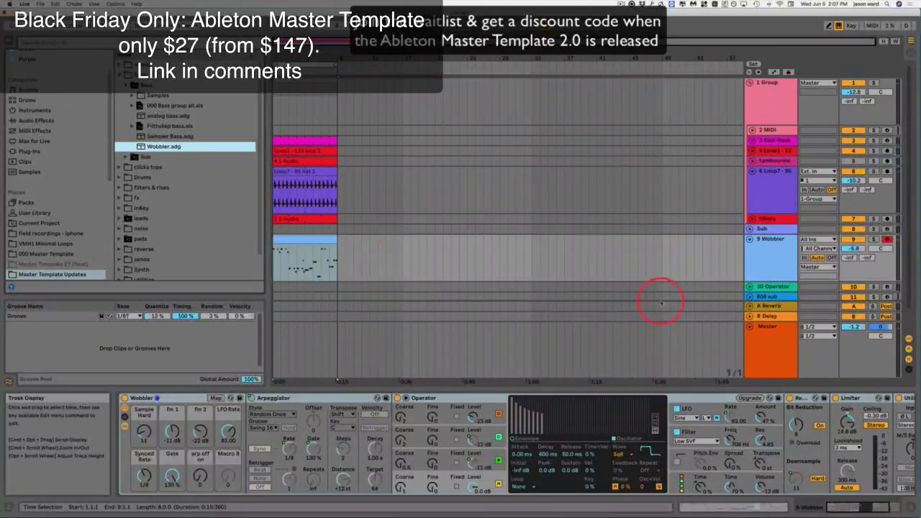
{"action": "left_click", "coordinate": [875, 243]}
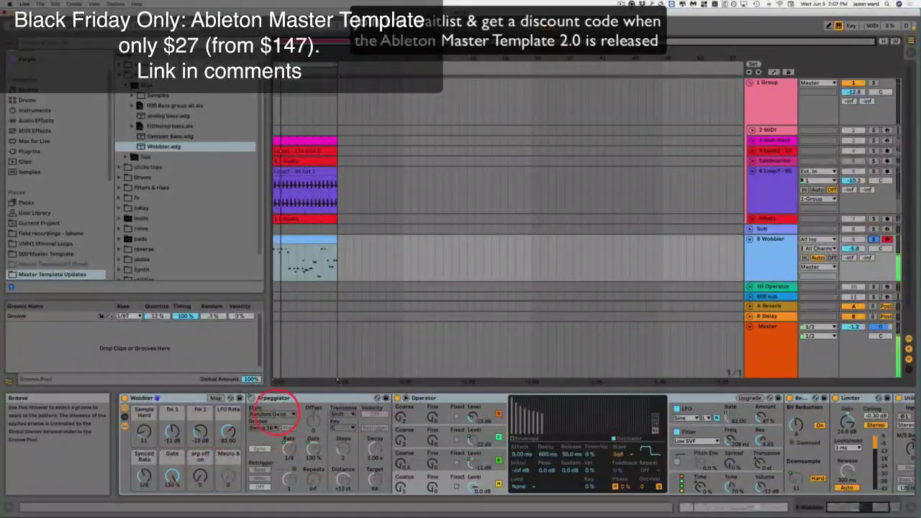
- During playback, set the Wobbler rack's Sample Hard to 29 and Synced Rate to 1/12, and lower its LFO Rate
{"action": "left_click_drag", "start_coordinate": [141, 434], "coordinate": [144, 428]}
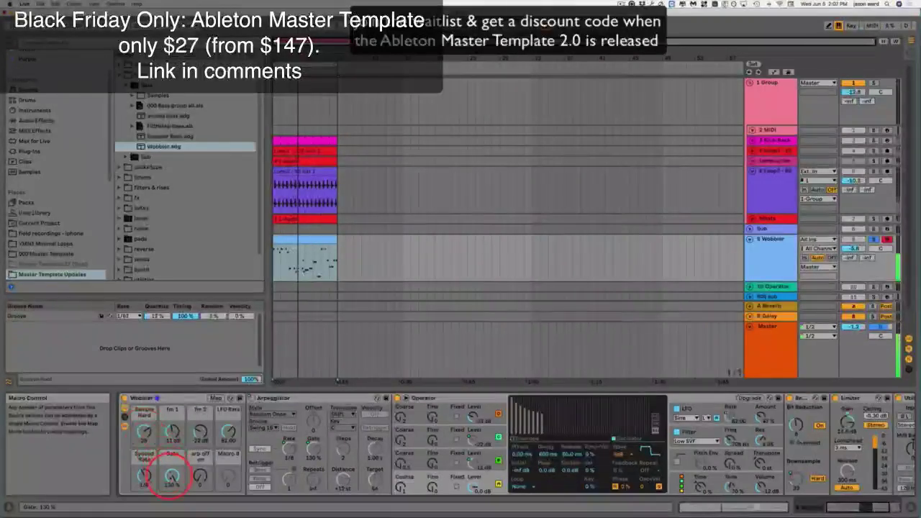
{"action": "left_click_drag", "start_coordinate": [140, 478], "coordinate": [144, 478]}
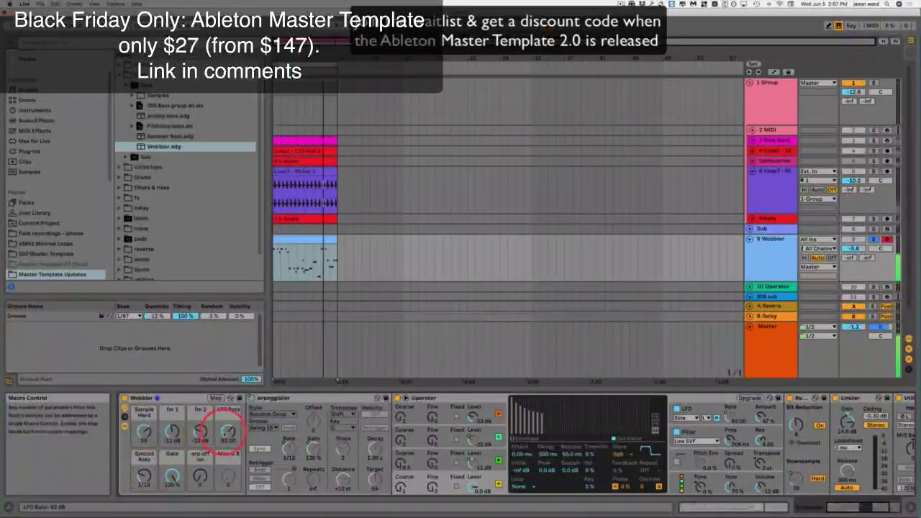
{"action": "left_click_drag", "start_coordinate": [228, 432], "coordinate": [227, 430]}
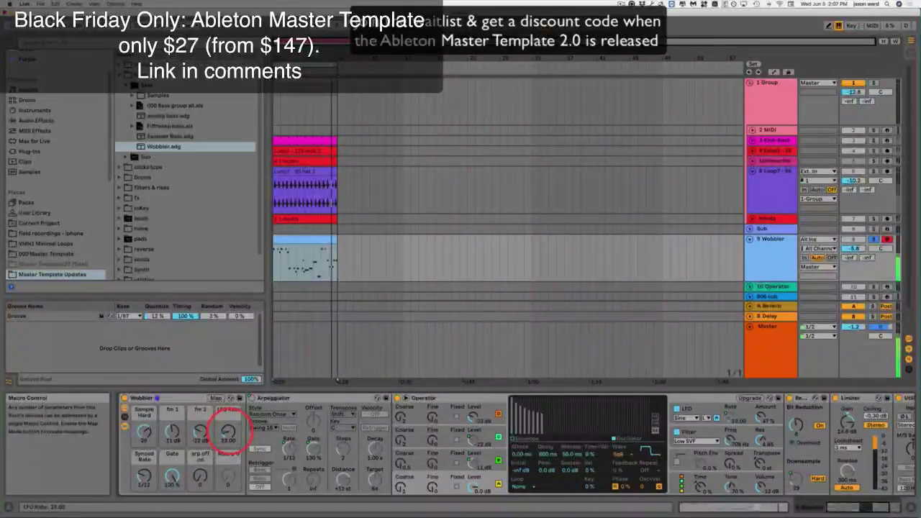
- Set the Wobbler's Sample Hard to 21, fm 2 to -11 dB and LFO Rate to 69.00, and raise fm 1
{"action": "left_click_drag", "start_coordinate": [144, 431], "coordinate": [200, 433]}
{"action": "left_click", "coordinate": [144, 432]}
{"action": "left_click_drag", "start_coordinate": [144, 433], "coordinate": [144, 430]}
{"action": "left_click_drag", "start_coordinate": [172, 432], "coordinate": [200, 427]}
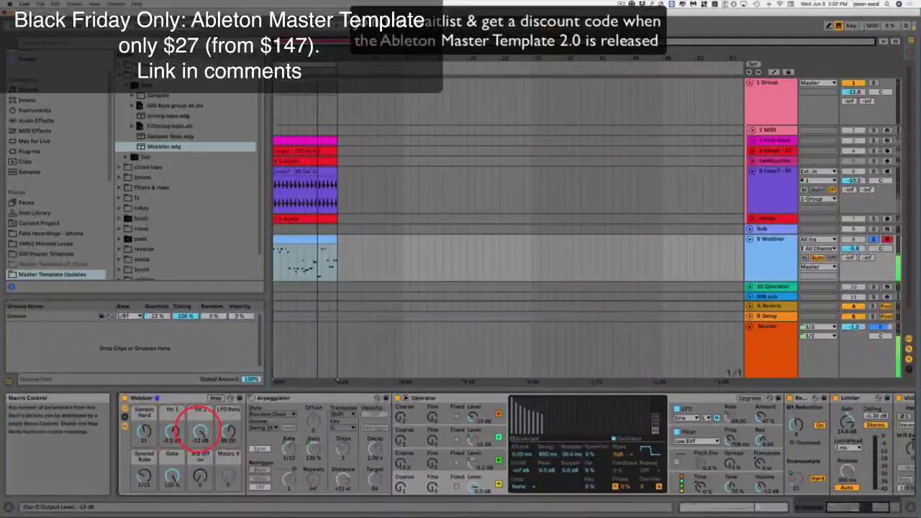
- Switch on the Wobbler's arpeggiator with its arp macro, and set Gate to 91 % and Synced Rate to 1/16
{"action": "left_click", "coordinate": [144, 477]}
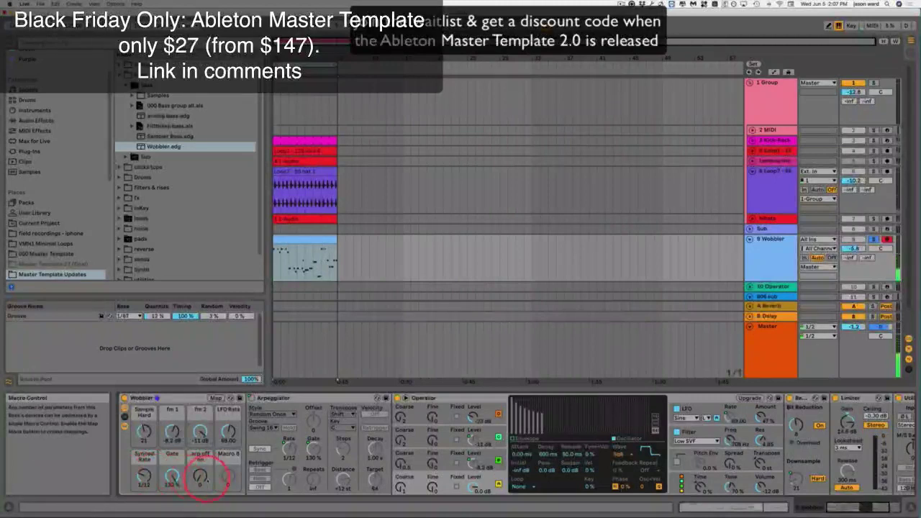
{"action": "left_click_drag", "start_coordinate": [205, 481], "coordinate": [199, 471]}
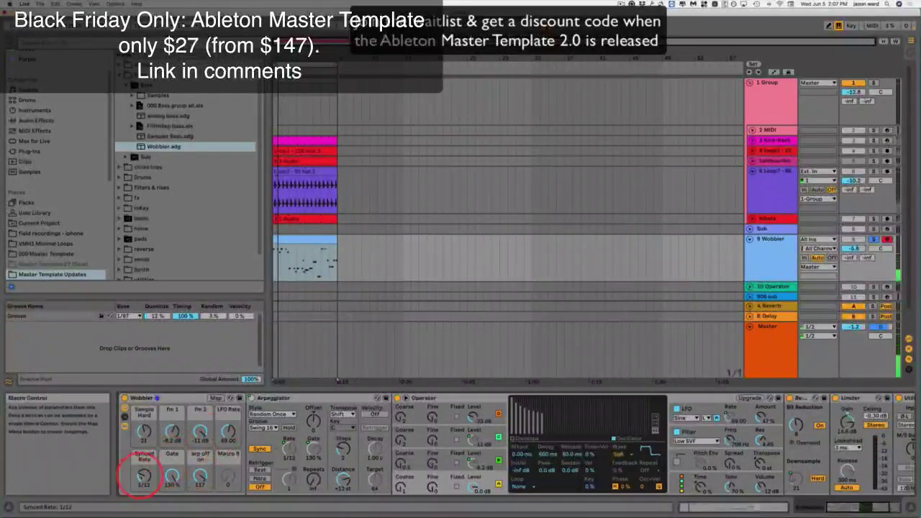
{"action": "left_click_drag", "start_coordinate": [144, 477], "coordinate": [144, 468]}
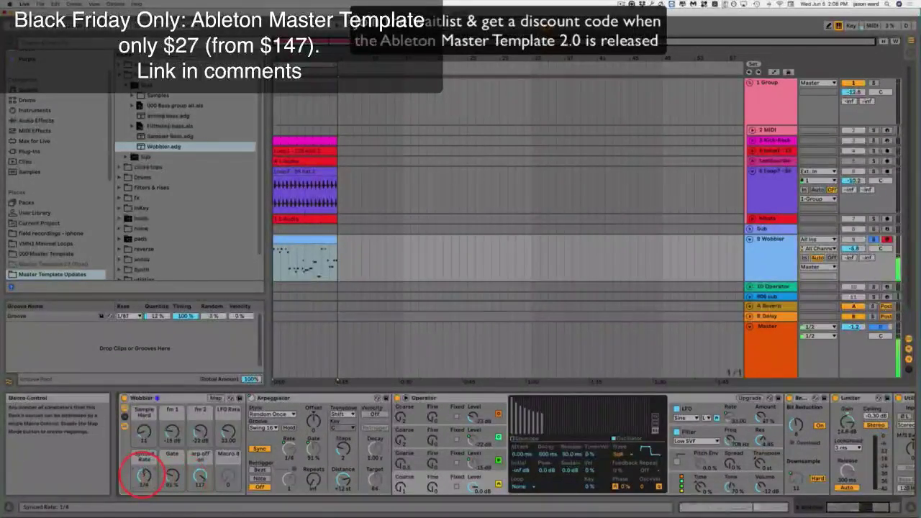
{"action": "left_click_drag", "start_coordinate": [144, 475], "coordinate": [144, 472]}
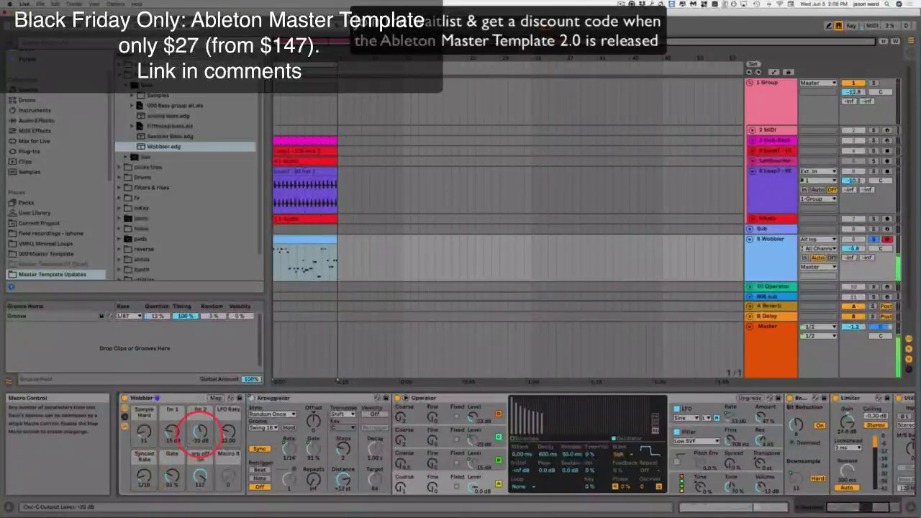
- Set the Wobbler's Sample Hard to 16, fm 2 to -17 dB and LFO Rate to 73.00, and raise fm 1
{"action": "left_click_drag", "start_coordinate": [200, 430], "coordinate": [200, 425]}
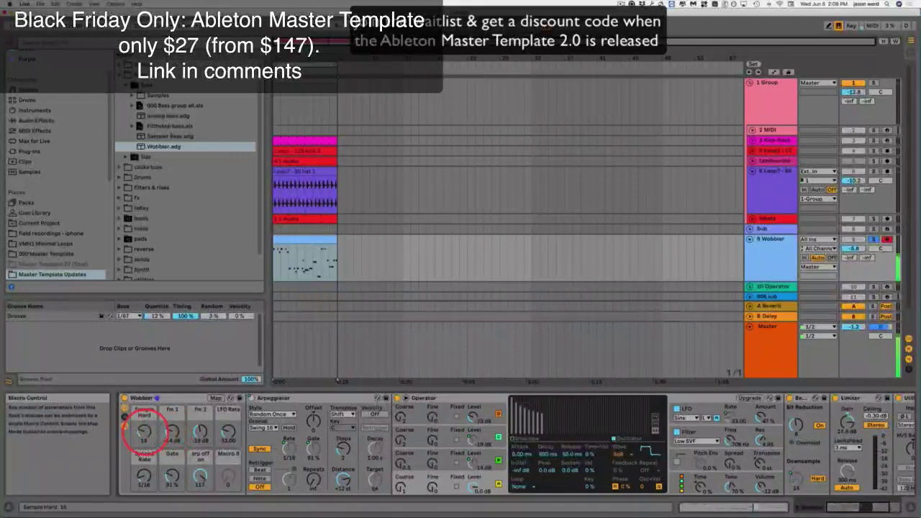
{"action": "left_click_drag", "start_coordinate": [144, 432], "coordinate": [144, 430]}
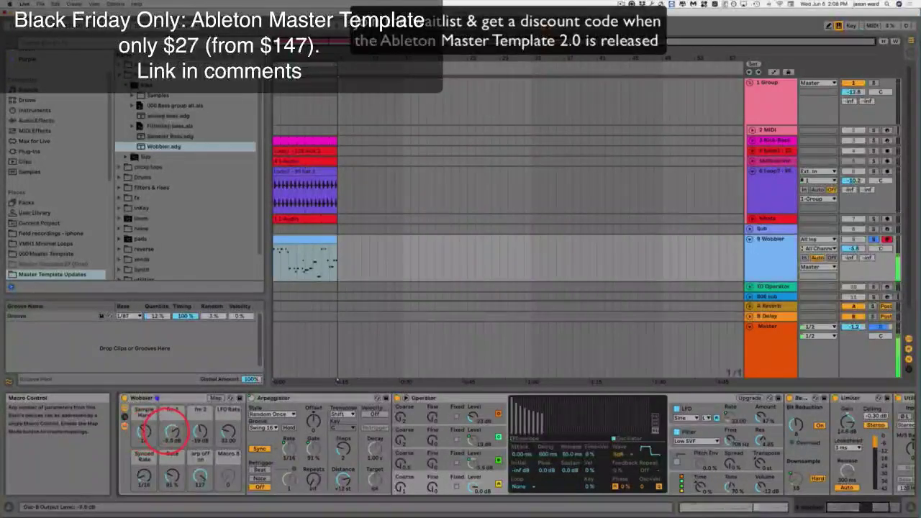
{"action": "left_click_drag", "start_coordinate": [172, 430], "coordinate": [190, 426]}
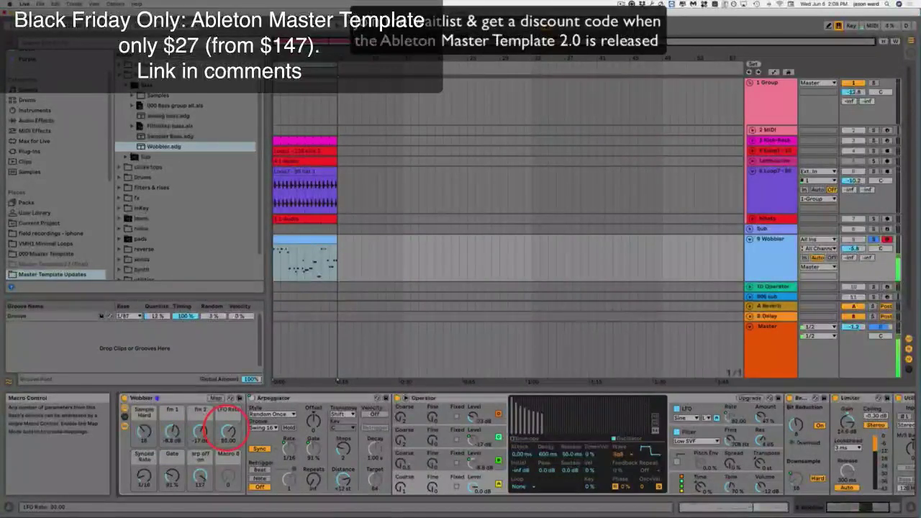
{"action": "left_click_drag", "start_coordinate": [227, 430], "coordinate": [226, 436]}
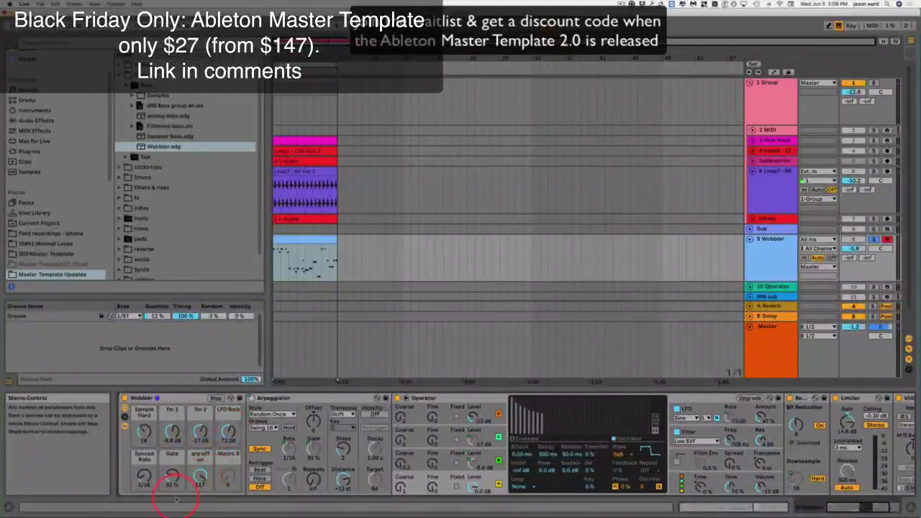
- Delete the Wobbler rack from track 9
{"action": "left_click", "coordinate": [193, 433]}
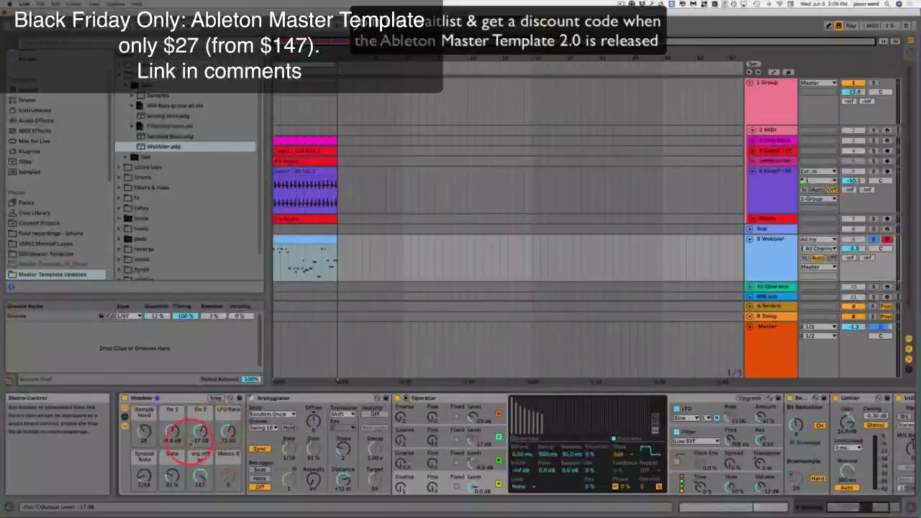
{"action": "left_click", "coordinate": [175, 400]}
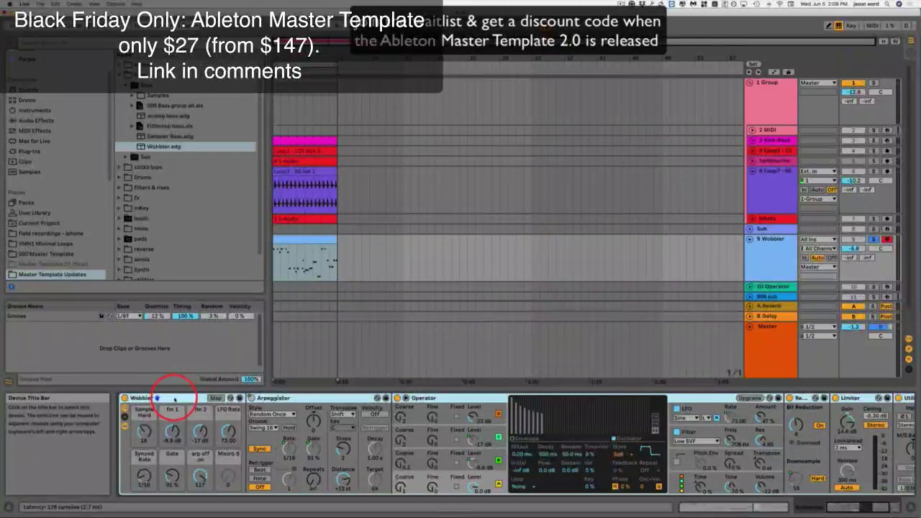
{"action": "key", "text": "Delete"}
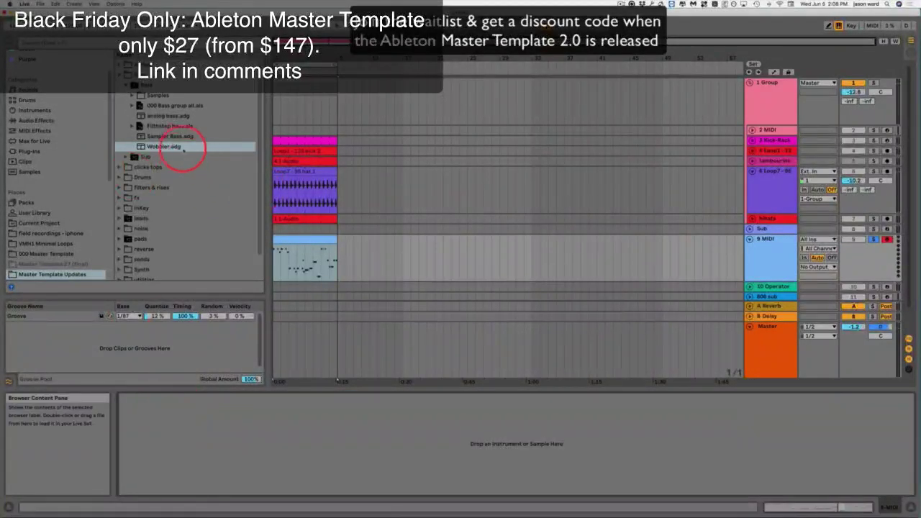
- Load 1-Filthstep bass from Filthstep bass.als as a new track below track 9 and move track 9's MIDI clip onto it
{"action": "left_click", "coordinate": [131, 127]}
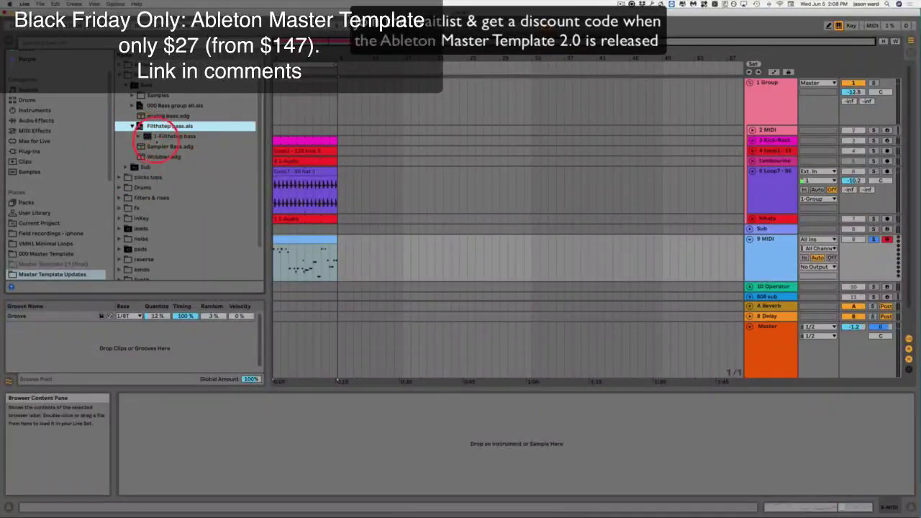
{"action": "left_click_drag", "start_coordinate": [155, 136], "coordinate": [382, 265]}
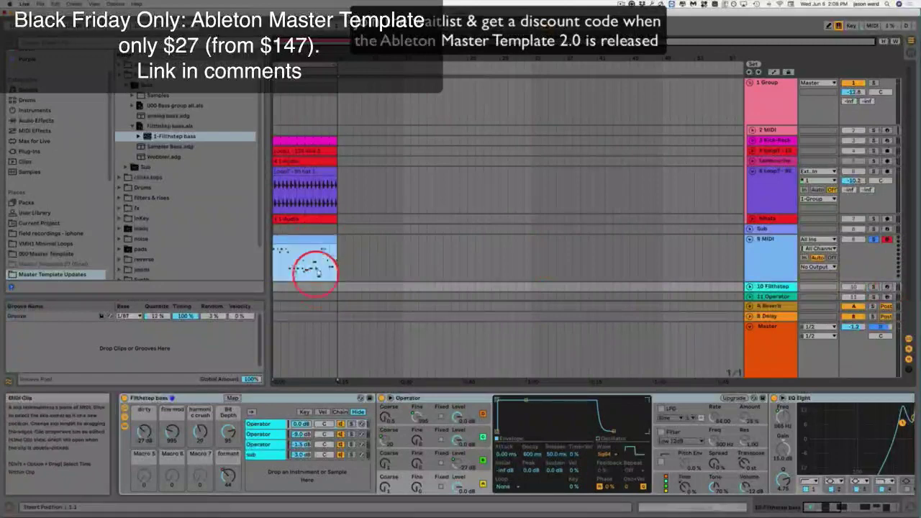
{"action": "left_click_drag", "start_coordinate": [314, 271], "coordinate": [309, 279]}
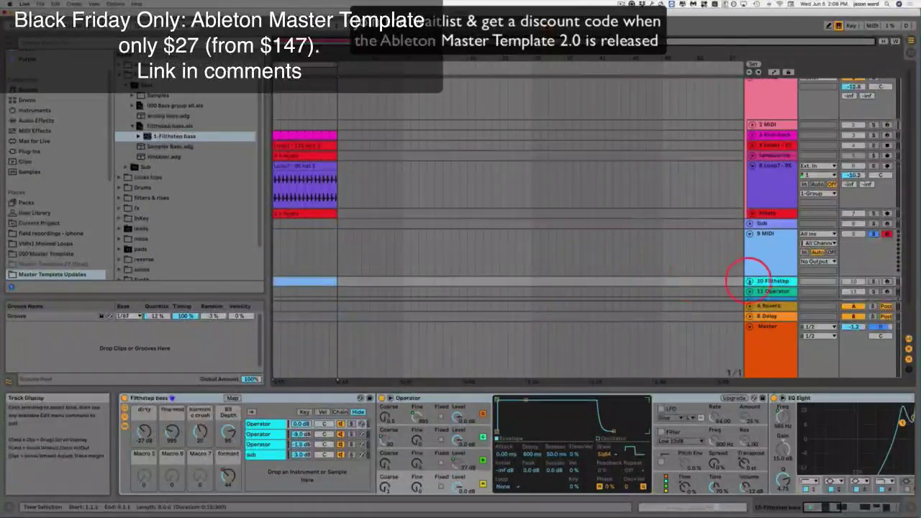
- Unfold, arm and solo the Filthstep bass track, and play its clip with the system volume raised
{"action": "left_click", "coordinate": [750, 281]}
{"action": "left_click", "coordinate": [887, 258]}
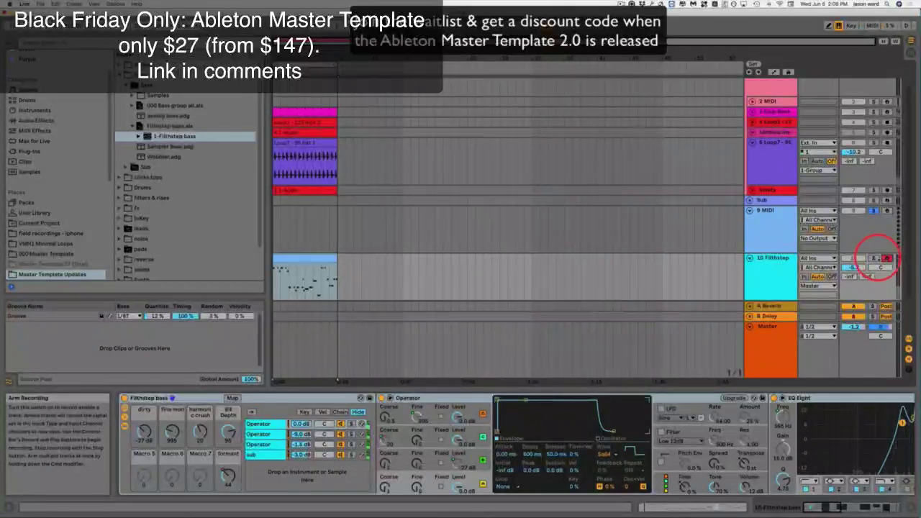
{"action": "key", "text": "space"}
{"action": "key", "text": "XF86AudioRaiseVolume"}
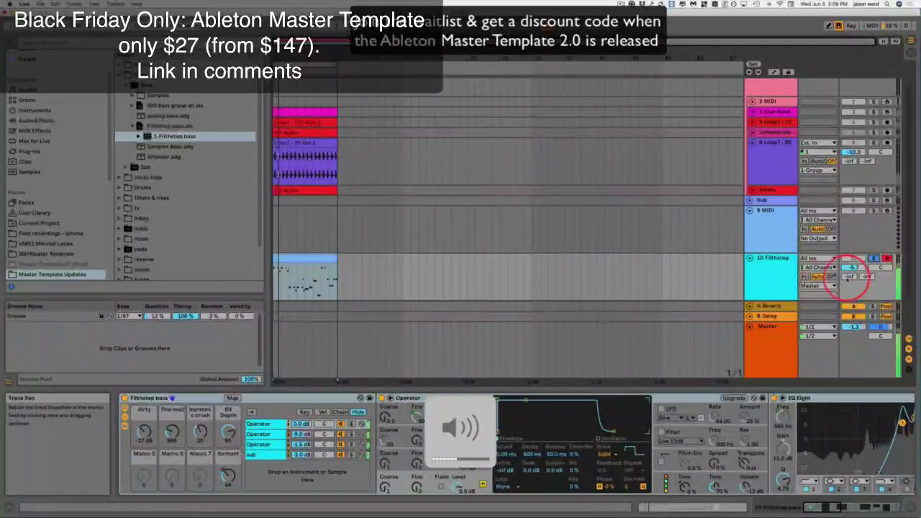
- Raise the Filthstep bass rack's dirty macro during playback and turn the system volume down
{"action": "left_click_drag", "start_coordinate": [144, 432], "coordinate": [144, 429]}
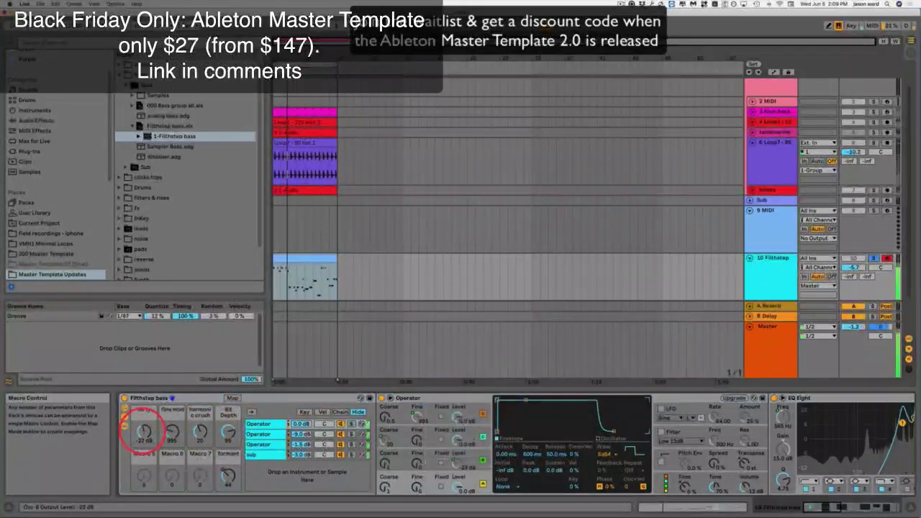
{"action": "left_click", "coordinate": [160, 434]}
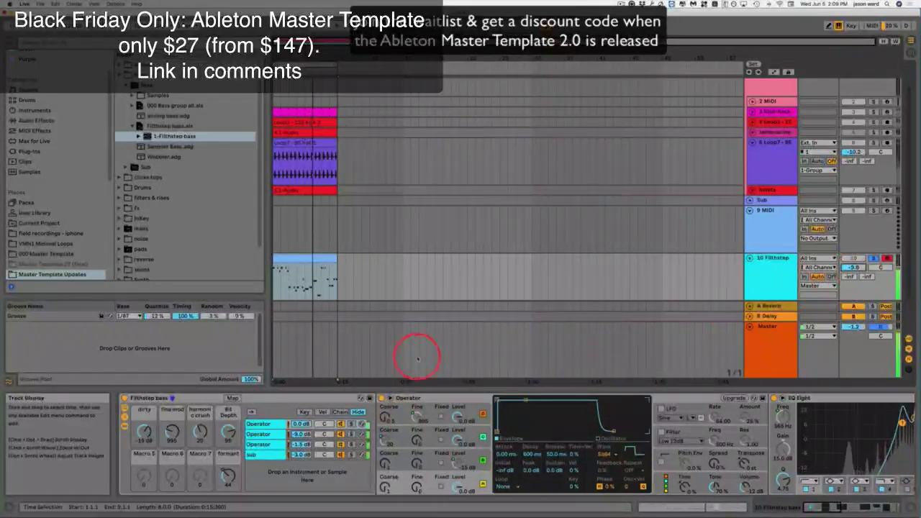
{"action": "key", "text": "XF86AudioLowerVolume"}
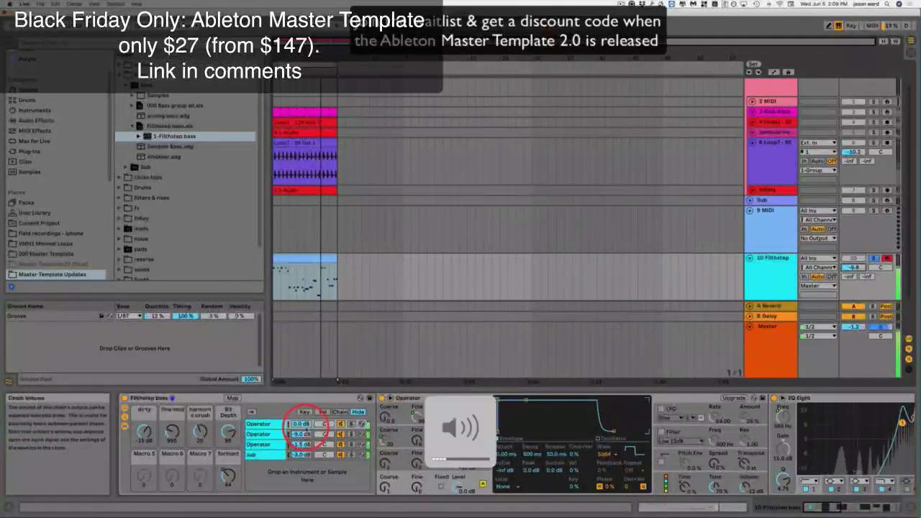
- Raise the system volume and lower the Filthstep bass track's volume to -16.6 dB
{"action": "key", "text": "XF86AudioRaiseVolume"}
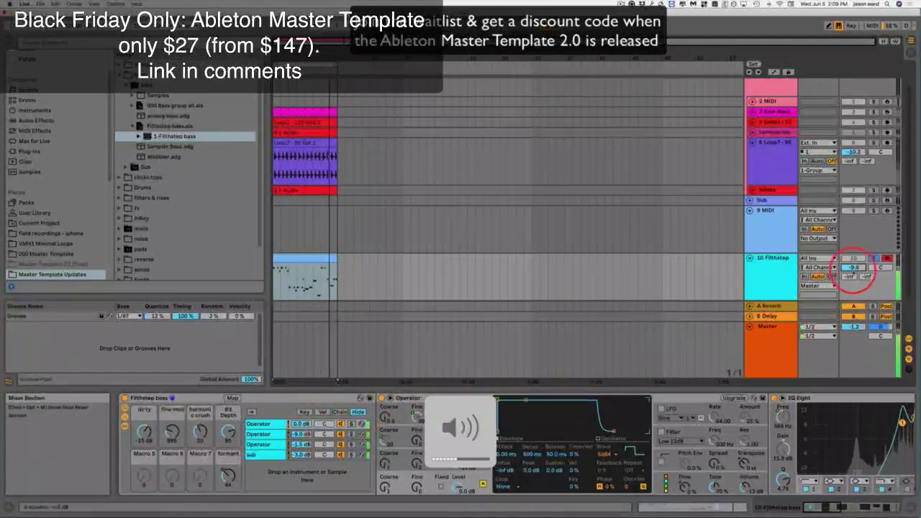
{"action": "left_click_drag", "start_coordinate": [854, 269], "coordinate": [851, 276]}
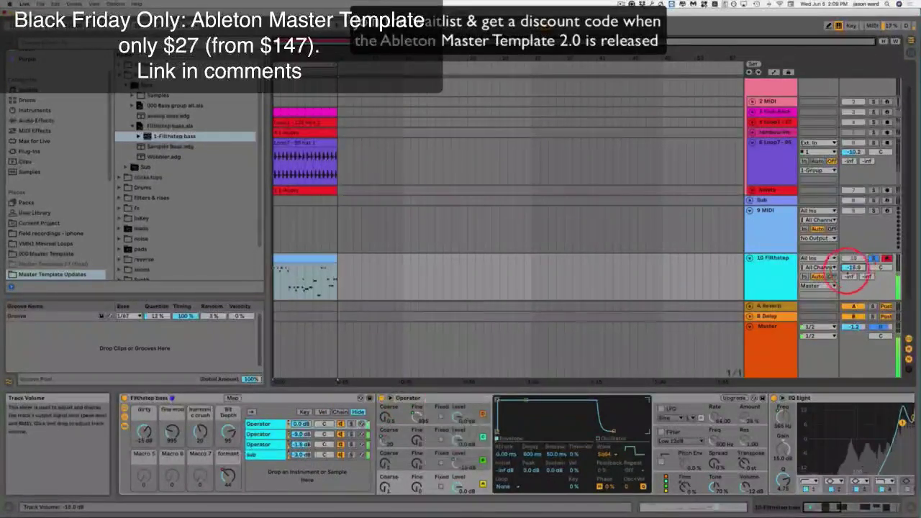
- Try different harmonic crush and formant macro settings on the Filthstep bass rack during playback
{"action": "left_click", "coordinate": [200, 430]}
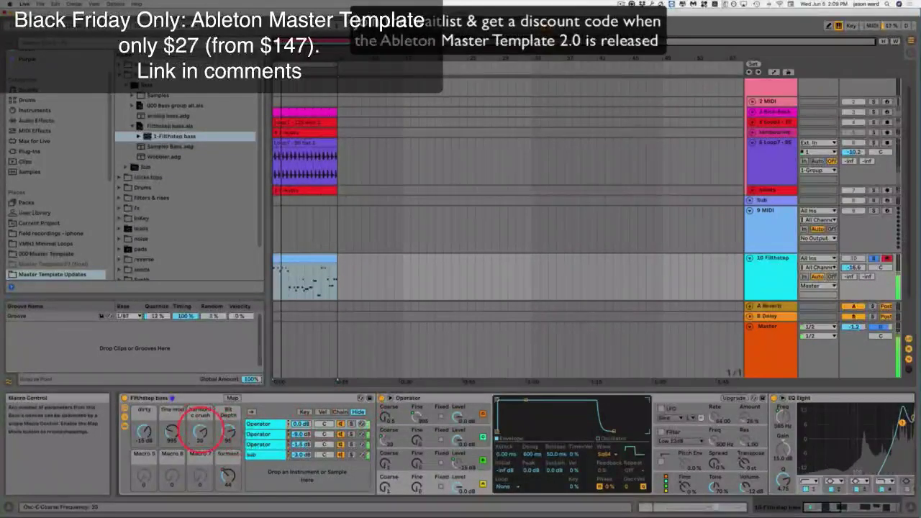
{"action": "left_click_drag", "start_coordinate": [200, 431], "coordinate": [200, 432]}
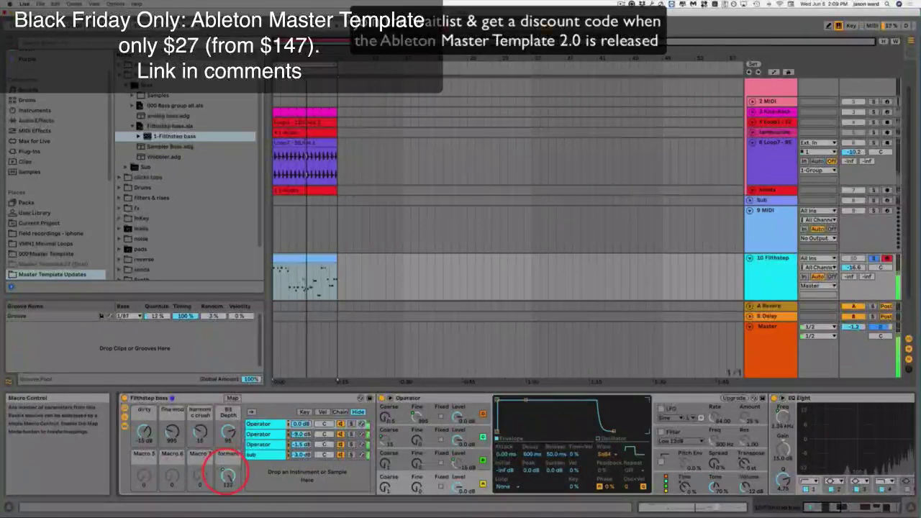
{"action": "left_click_drag", "start_coordinate": [227, 474], "coordinate": [226, 478]}
{"action": "left_click", "coordinate": [200, 430]}
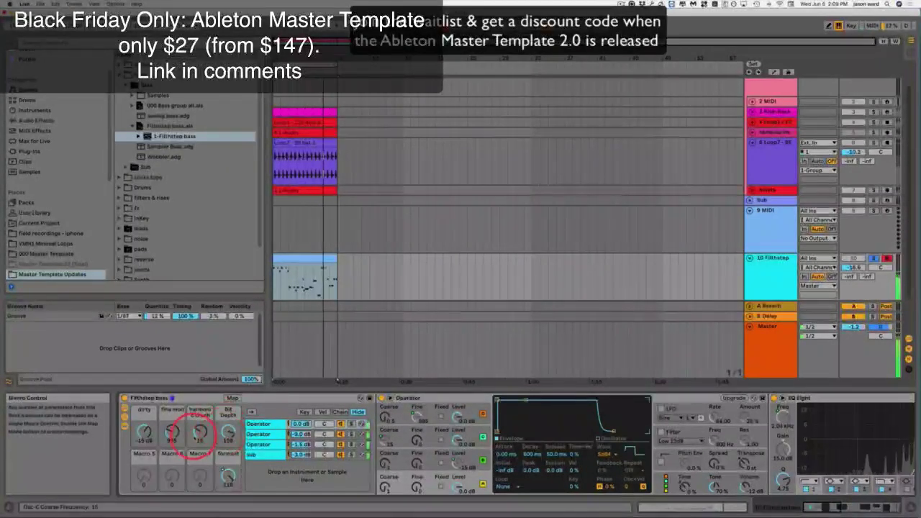
- Raise the Filthstep bass rack's dirty macro and vary its harmonic crush and formant macros while the clip plays
{"action": "left_click_drag", "start_coordinate": [144, 431], "coordinate": [141, 429]}
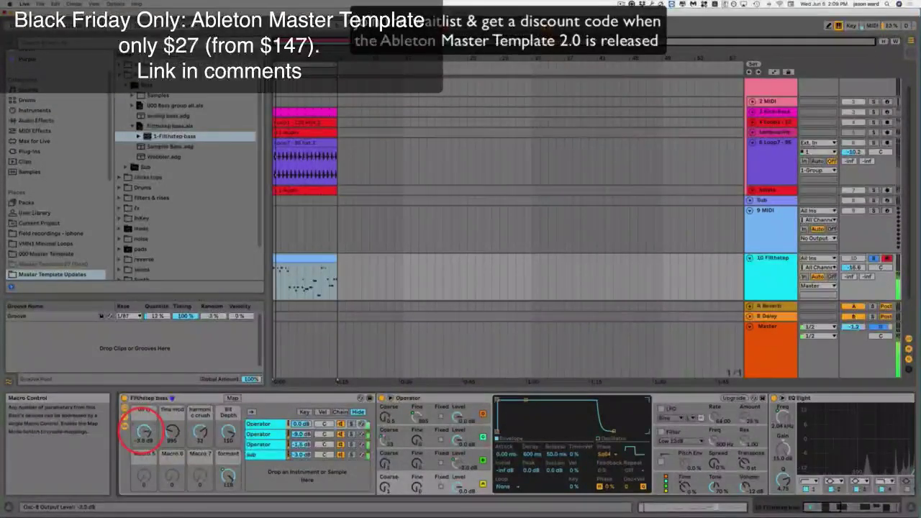
{"action": "left_click_drag", "start_coordinate": [222, 476], "coordinate": [227, 474]}
{"action": "left_click", "coordinate": [200, 430]}
{"action": "left_click_drag", "start_coordinate": [200, 431], "coordinate": [200, 435]}
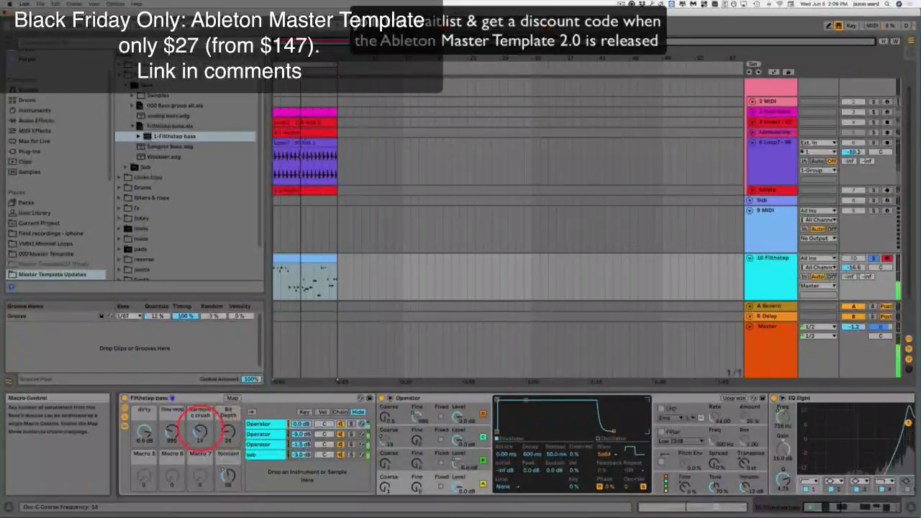
{"action": "left_click_drag", "start_coordinate": [222, 477], "coordinate": [229, 478]}
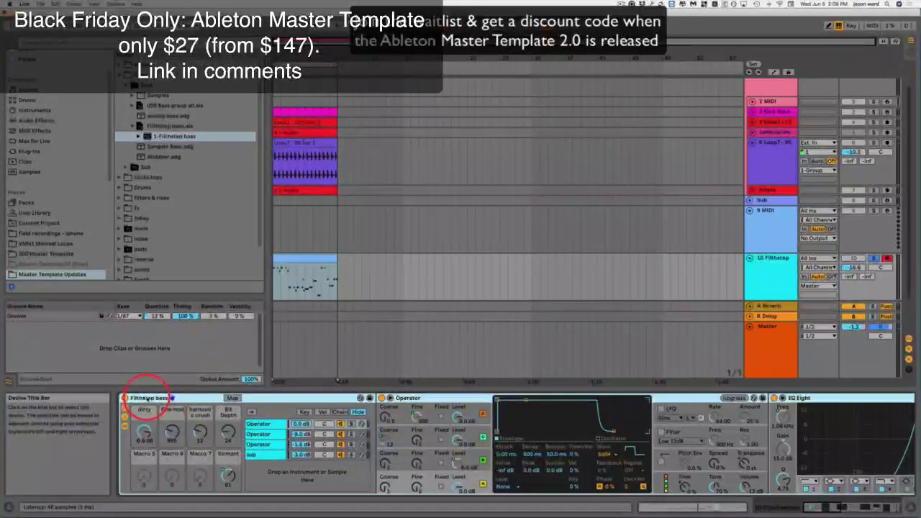
- Delete the Filthstep bass rack and load simpler 808 sub.adg from the Sub folder onto the same MIDI track
{"action": "key", "text": "Delete"}
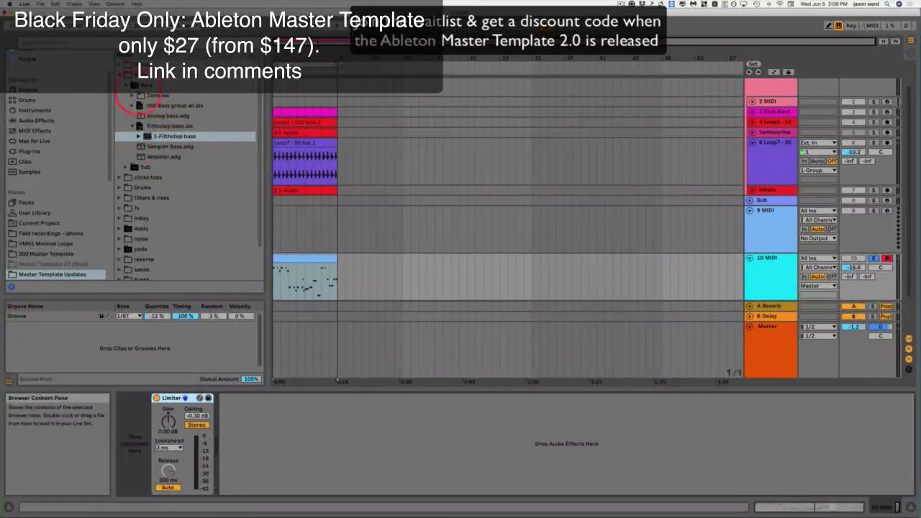
{"action": "left_click", "coordinate": [126, 85]}
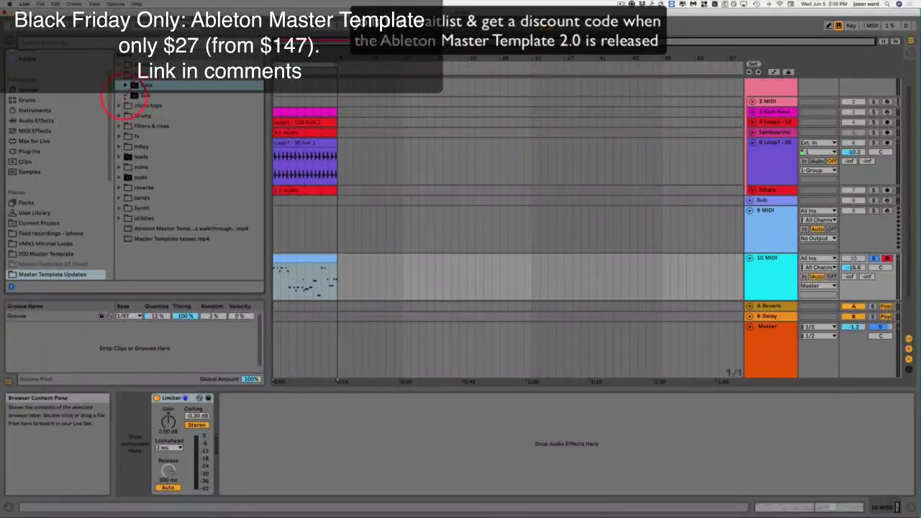
{"action": "left_click", "coordinate": [126, 95]}
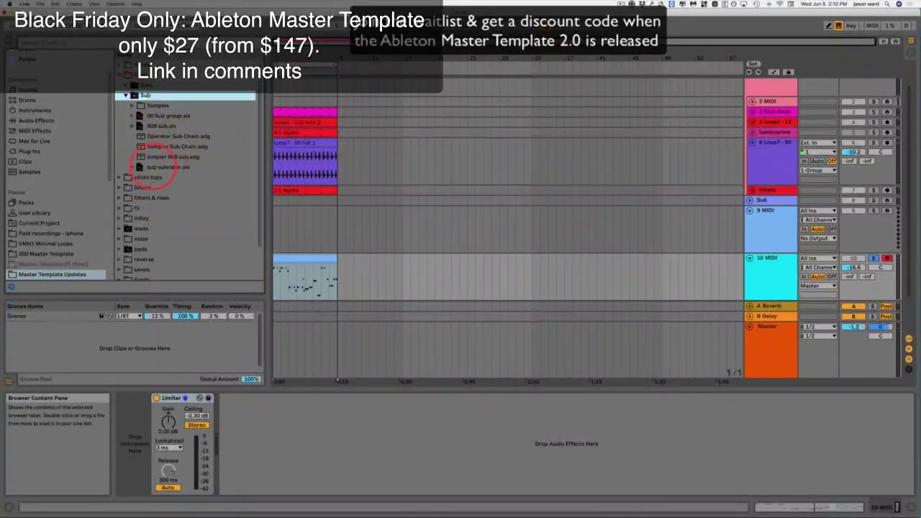
{"action": "left_click", "coordinate": [164, 157]}
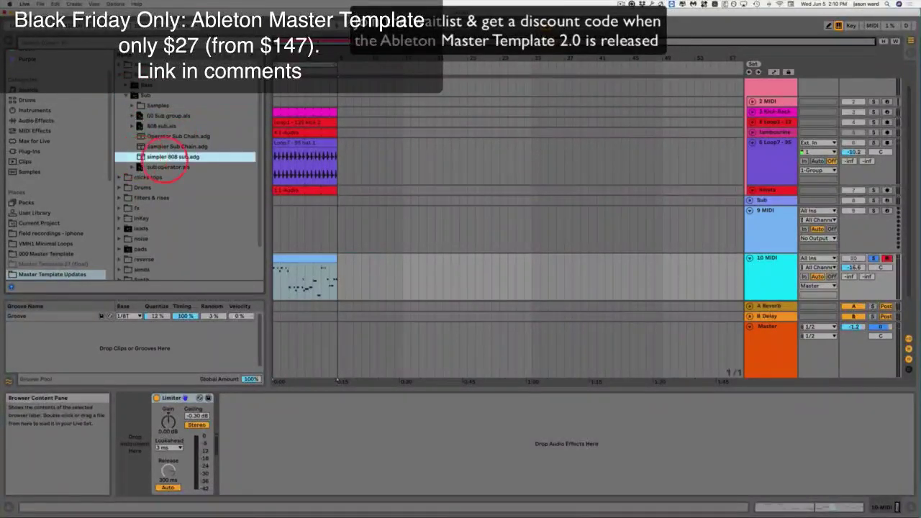
{"action": "left_click", "coordinate": [370, 283]}
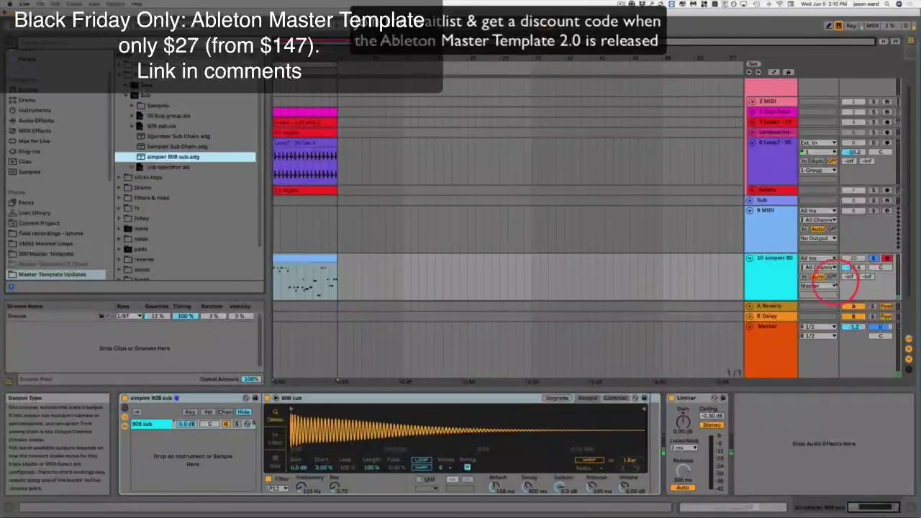
- Audition the MIDI clip through the simpler 808 sub rack and stop playback
{"action": "key", "text": "space"}
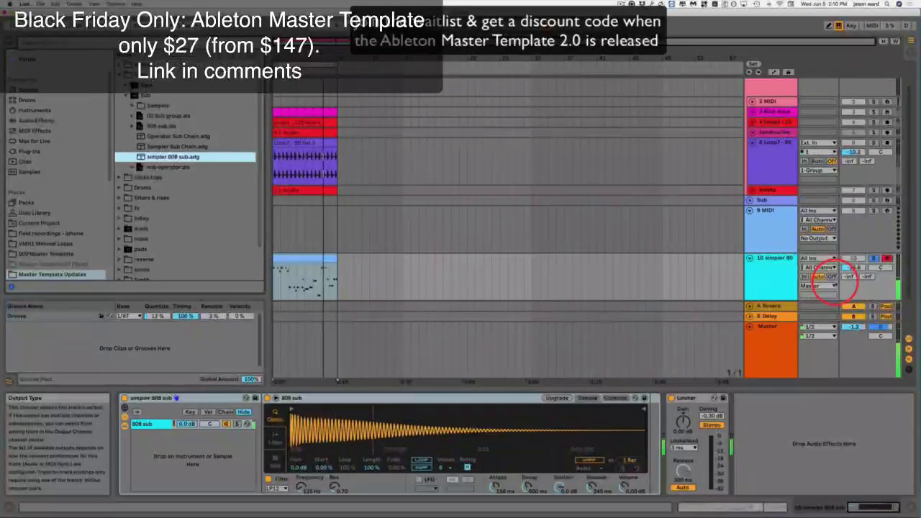
{"action": "key", "text": "space"}
{"action": "left_click", "coordinate": [406, 308]}
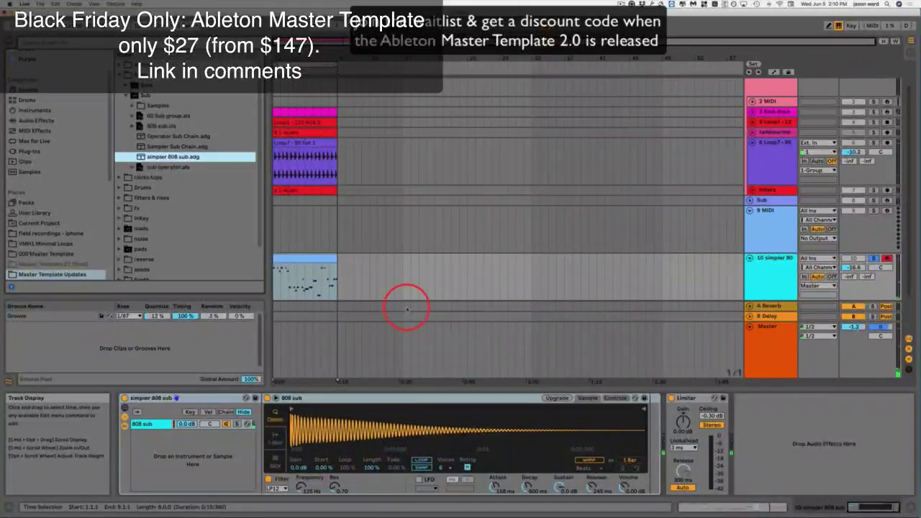
- Select the MIDI clip's track and replace its instrument with Sampler Sub Chain.adg from the Sub folder
{"action": "left_click", "coordinate": [293, 273]}
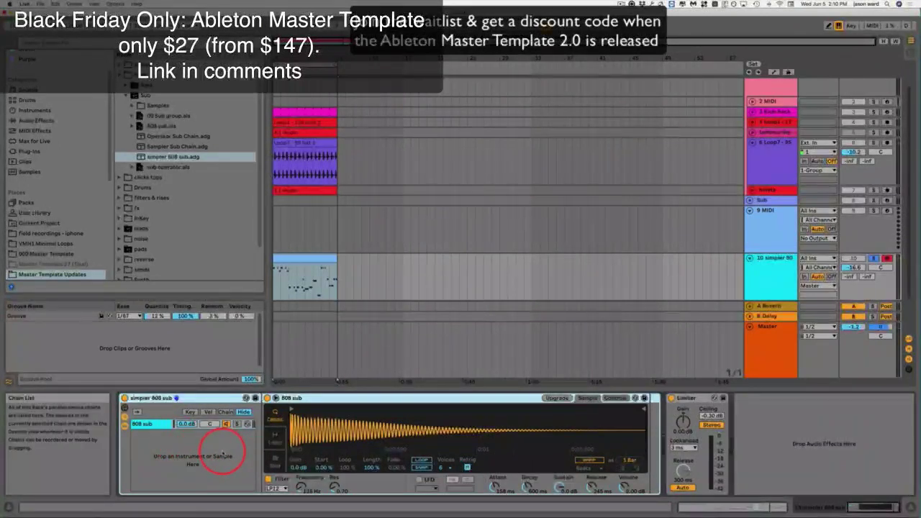
{"action": "left_click", "coordinate": [282, 268]}
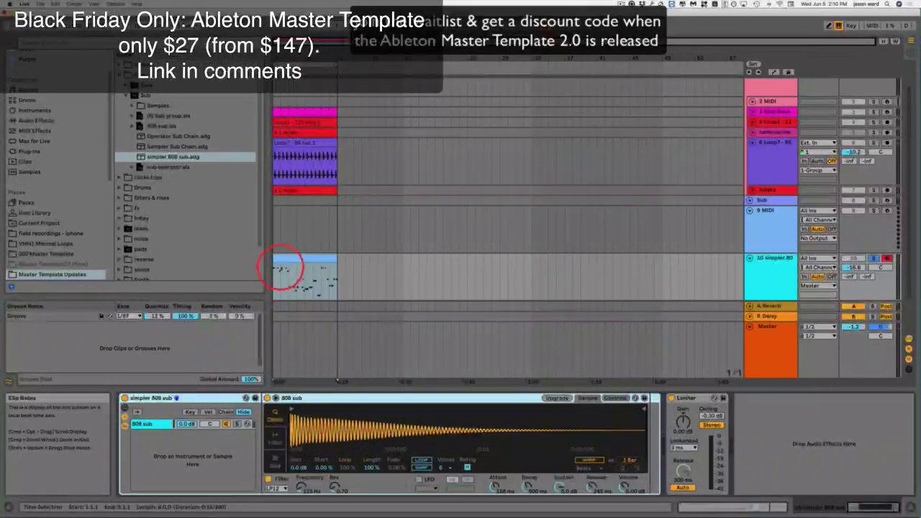
{"action": "left_click_drag", "start_coordinate": [282, 268], "coordinate": [309, 260]}
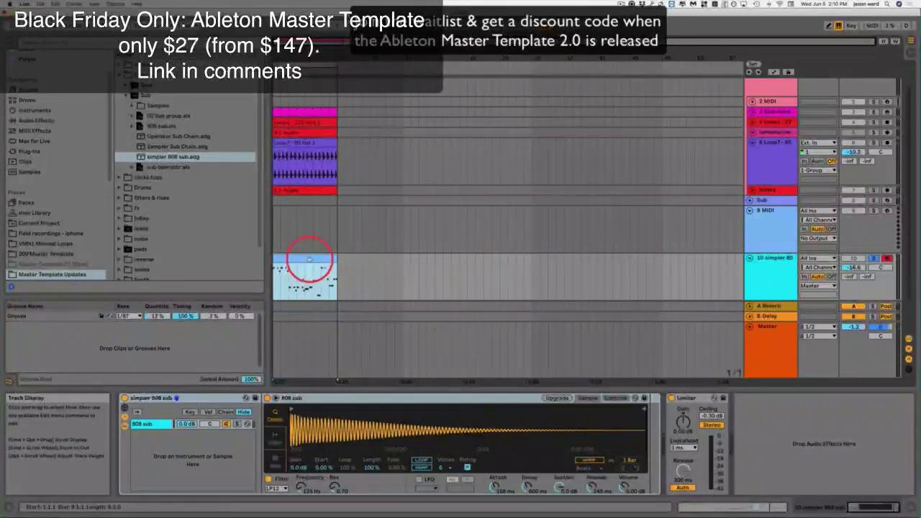
{"action": "left_click", "coordinate": [142, 150]}
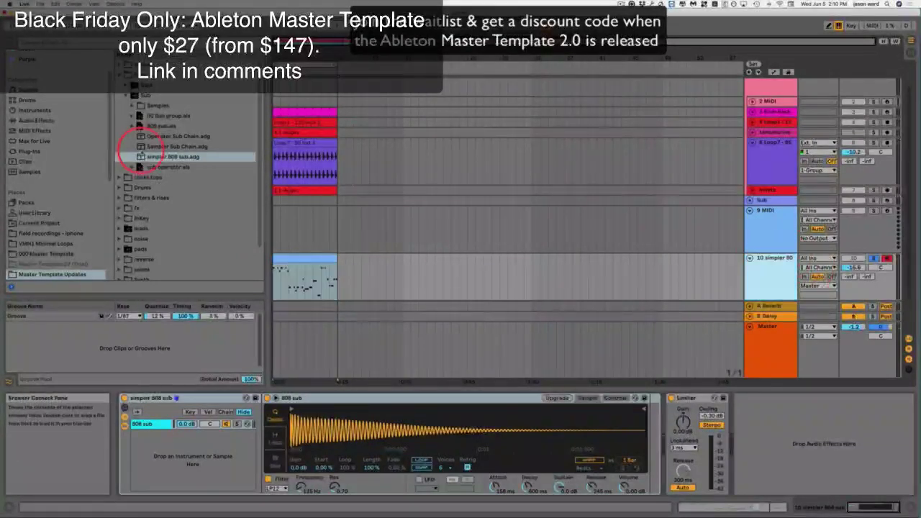
{"action": "left_click", "coordinate": [141, 147]}
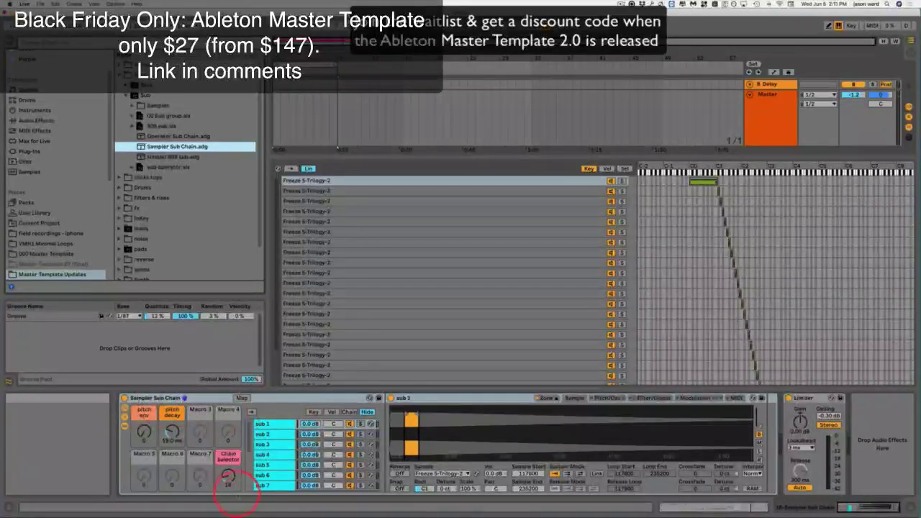
- Sweep the Chain Selector macro through the sub chains, return it to 0 and select the sub 1 chain
{"action": "left_click_drag", "start_coordinate": [229, 493], "coordinate": [230, 461]}
{"action": "left_click", "coordinate": [279, 486]}
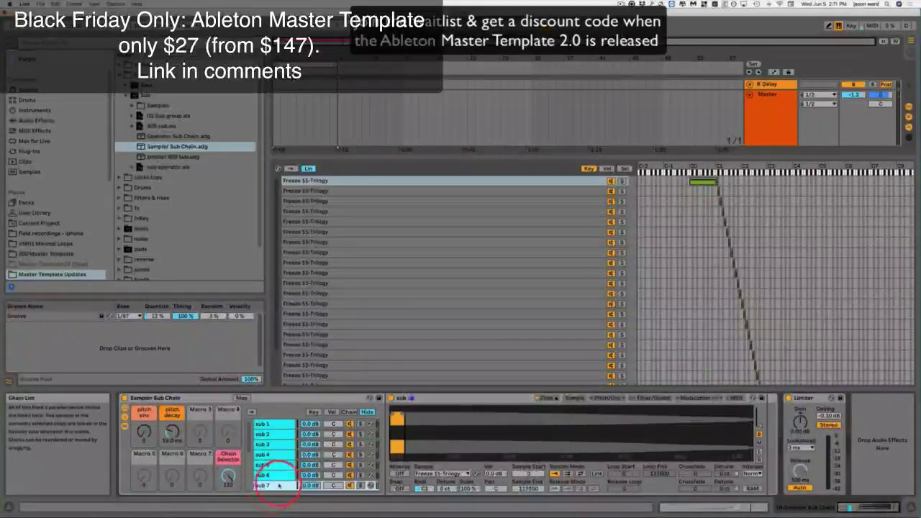
{"action": "left_click", "coordinate": [228, 478]}
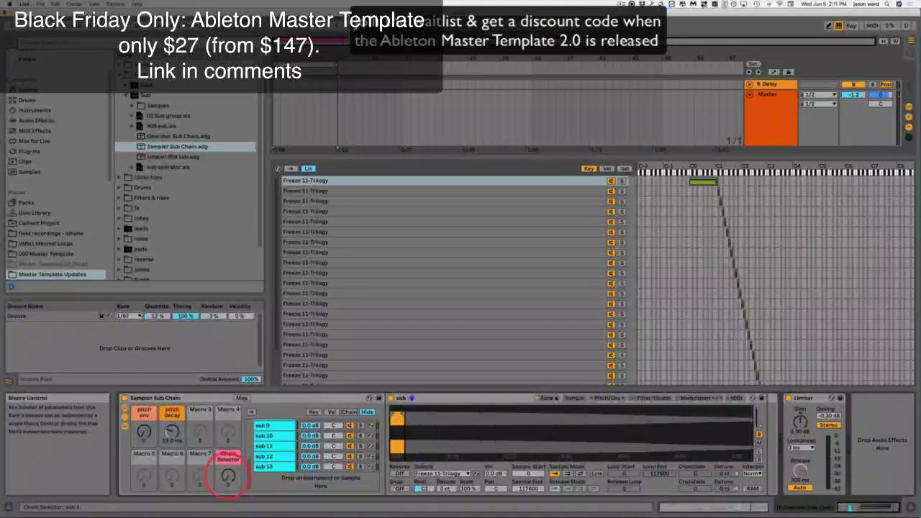
{"action": "scroll", "coordinate": [267, 441], "scroll_direction": "up", "scroll_amount": 4}
{"action": "left_click", "coordinate": [283, 424]}
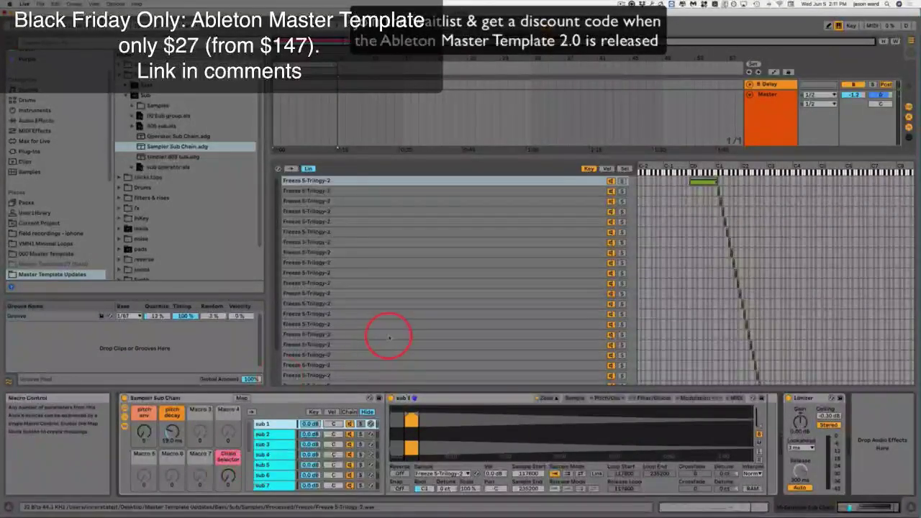
- Check the Master track's devices and return to the Sampler Sub Chain track to audition the clip
{"action": "left_click", "coordinate": [749, 115]}
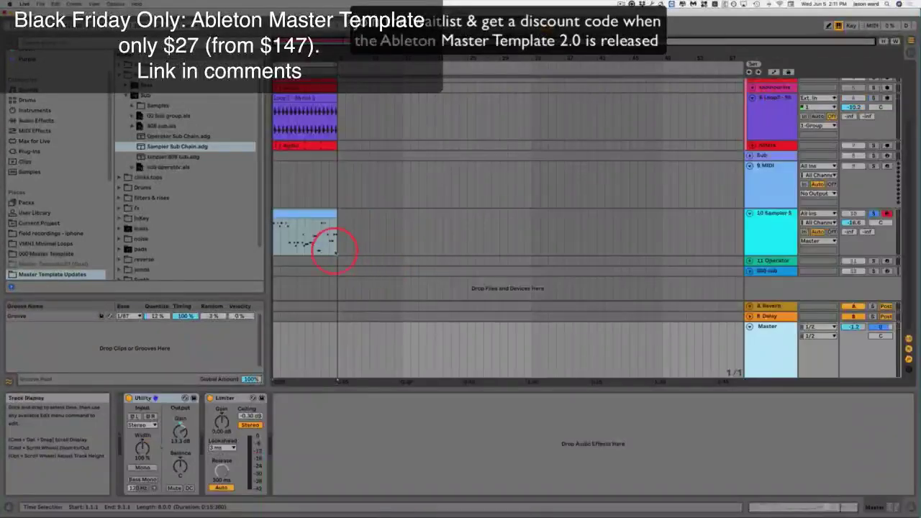
{"action": "double_click", "coordinate": [302, 218]}
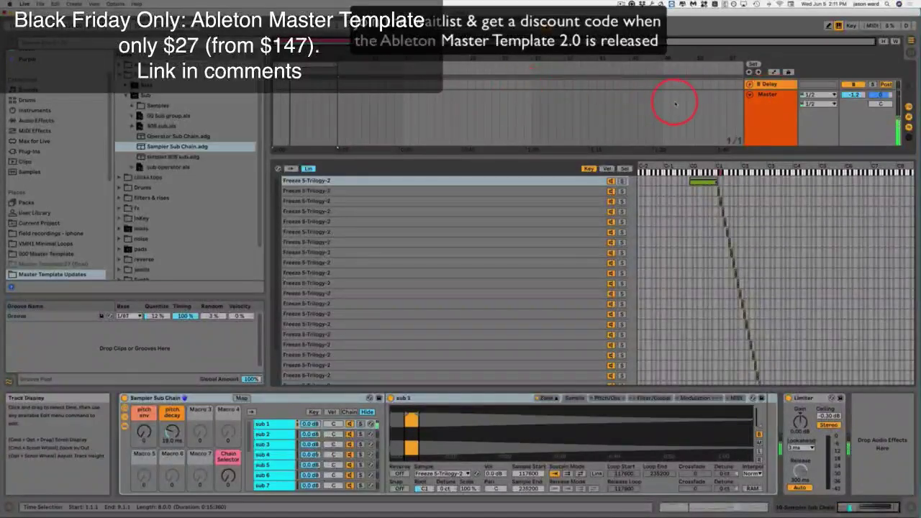
{"action": "left_click", "coordinate": [753, 95]}
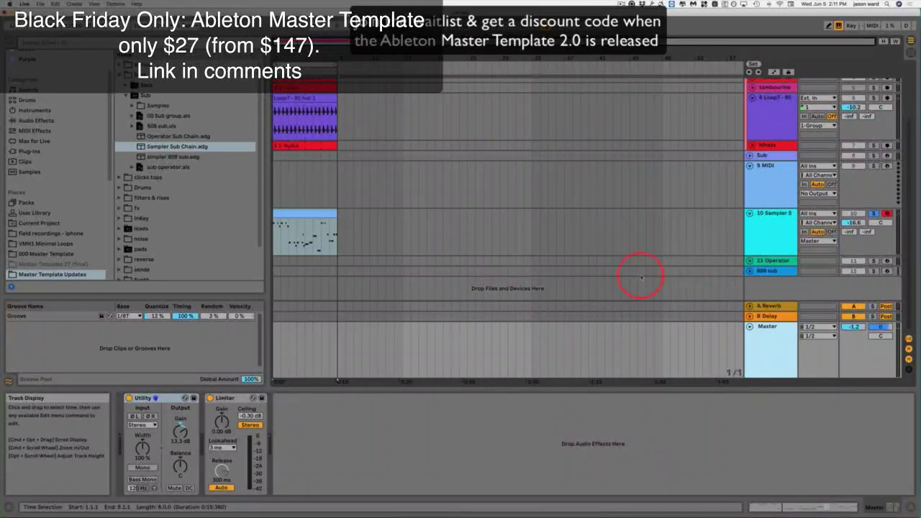
{"action": "left_click", "coordinate": [771, 213]}
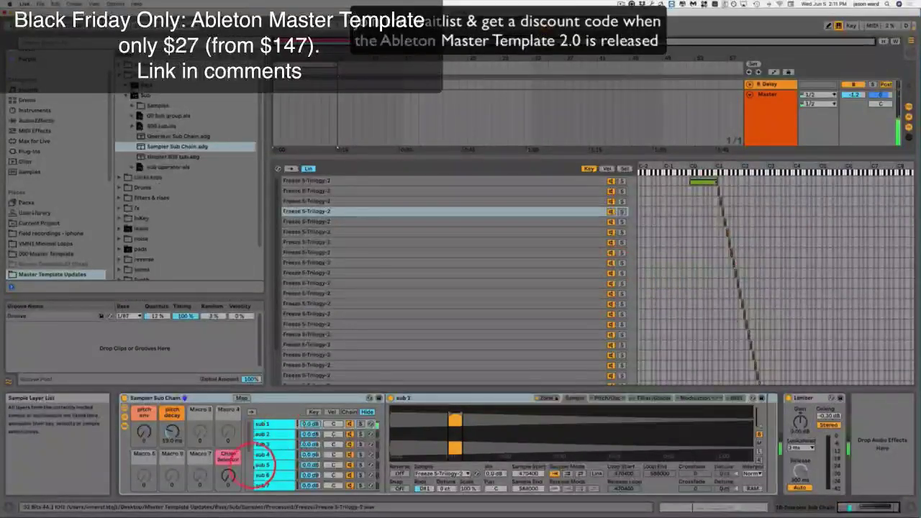
- Step the Chain Selector macro up through sub 2 and sub 3 to sub 4 during playback
{"action": "left_click", "coordinate": [228, 475]}
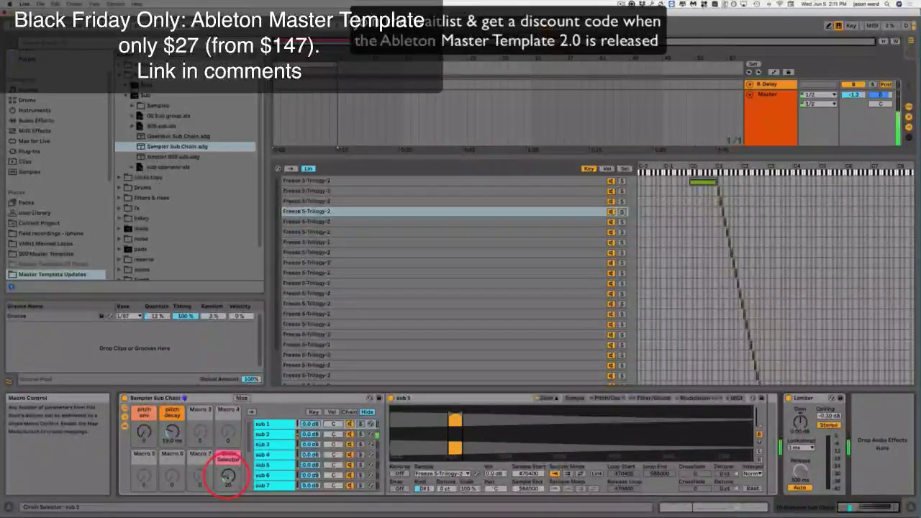
{"action": "left_click_drag", "start_coordinate": [228, 476], "coordinate": [228, 476]}
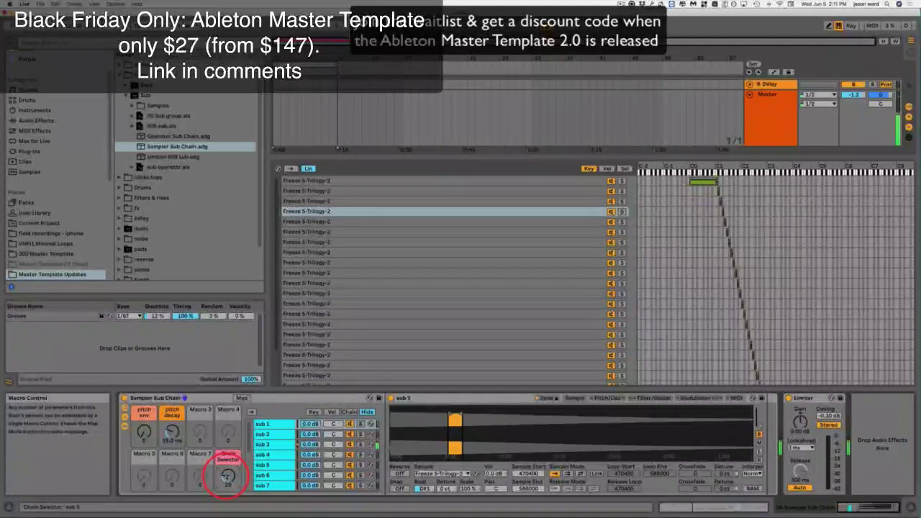
{"action": "left_click_drag", "start_coordinate": [228, 476], "coordinate": [228, 475]}
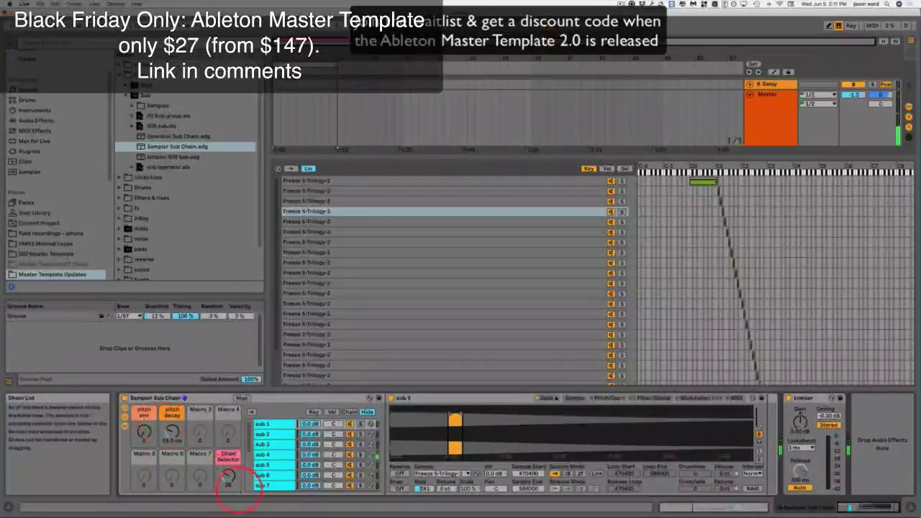
- Adjust the pitch env macro to about 48 and the pitch decay macro to about 48 ms while listening
{"action": "left_click", "coordinate": [144, 430]}
{"action": "left_click_drag", "start_coordinate": [144, 431], "coordinate": [144, 430]}
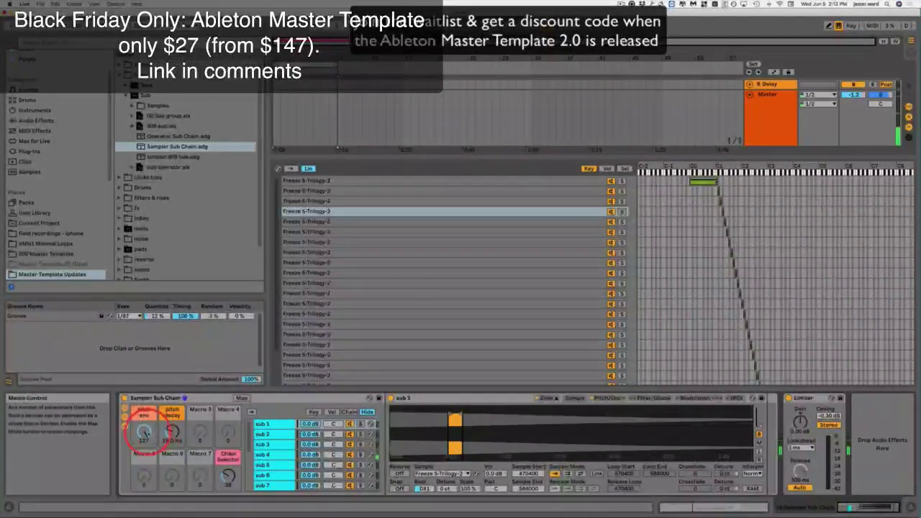
{"action": "left_click", "coordinate": [172, 432]}
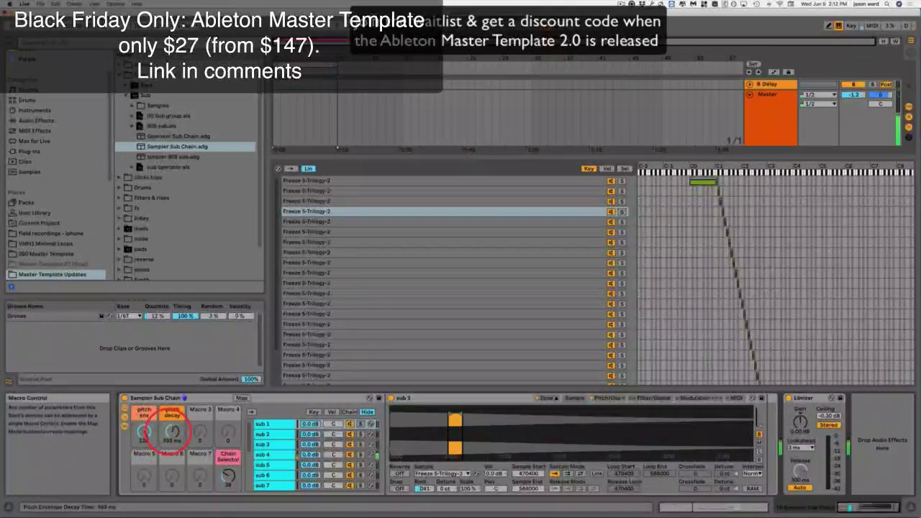
{"action": "left_click_drag", "start_coordinate": [172, 432], "coordinate": [144, 432]}
{"action": "left_click", "coordinate": [209, 432]}
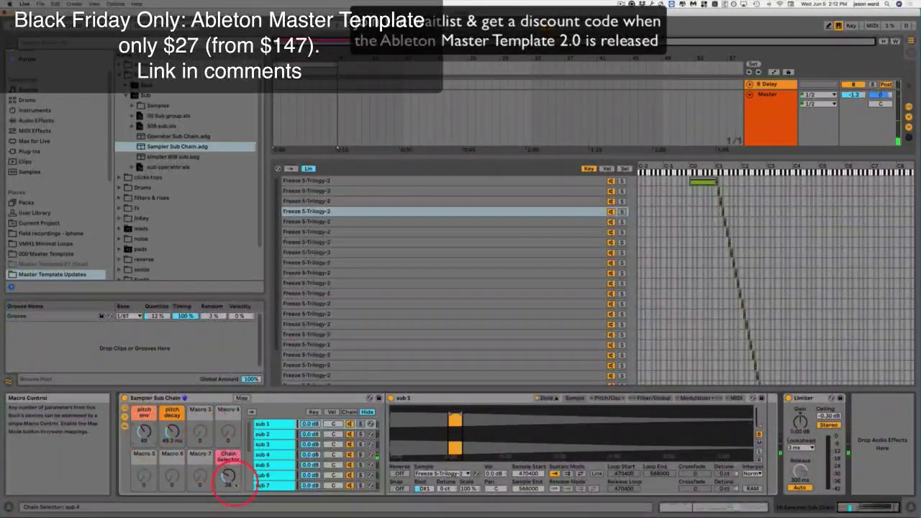
- Turn the Chain Selector macro up past sub 4 and show the rack's remaining chains through sub 13
{"action": "mouse_move", "coordinate": [228, 477]}
{"action": "left_mouse_down"}
{"action": "mouse_move", "coordinate": [206, 469]}
{"action": "mouse_move", "coordinate": [327, 508]}
{"action": "left_mouse_up"}
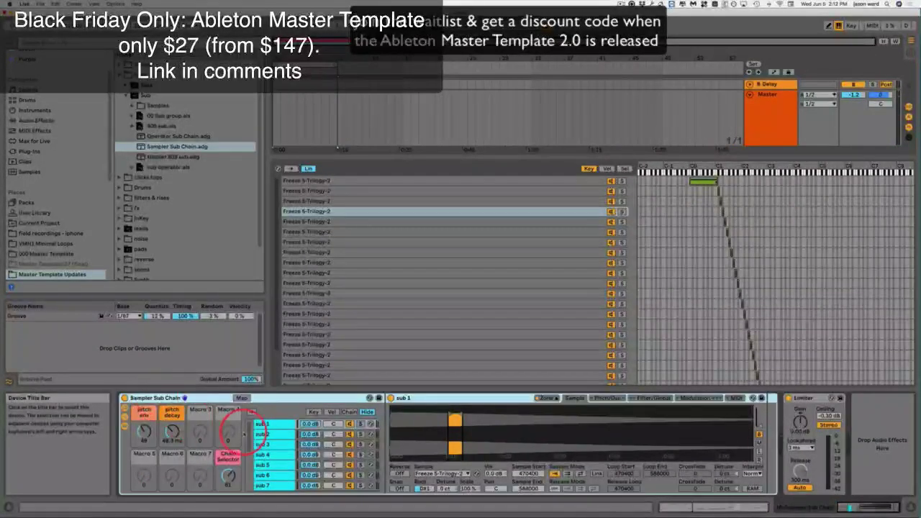
{"action": "scroll", "coordinate": [272, 453], "scroll_direction": "down", "scroll_amount": 4}
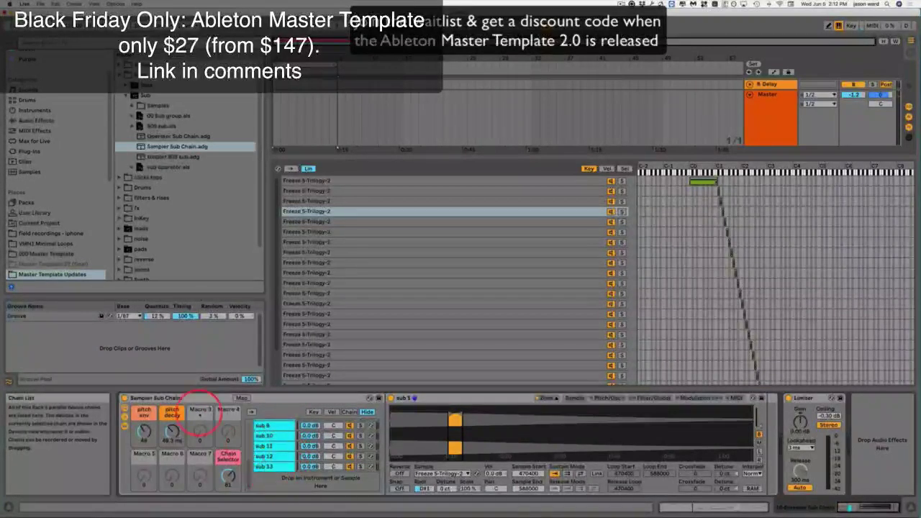
- Load Operator Sub Chain.adg onto the sub track in place of the Sampler Sub Chain and play the clip through it
{"action": "left_click", "coordinate": [157, 398]}
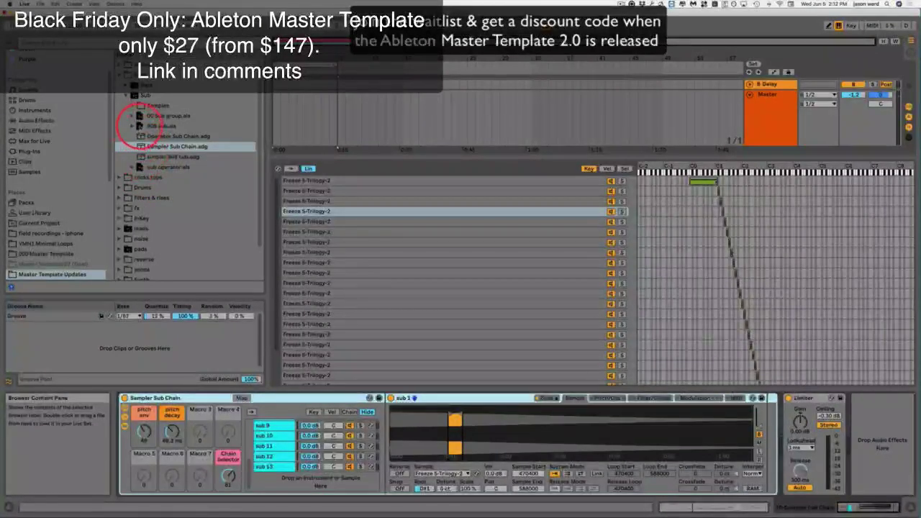
{"action": "left_click", "coordinate": [148, 167]}
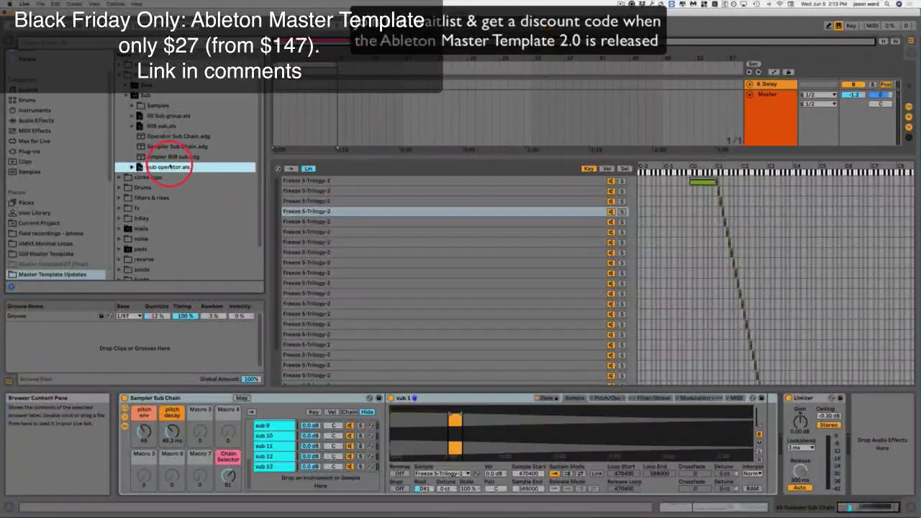
{"action": "left_click", "coordinate": [173, 136]}
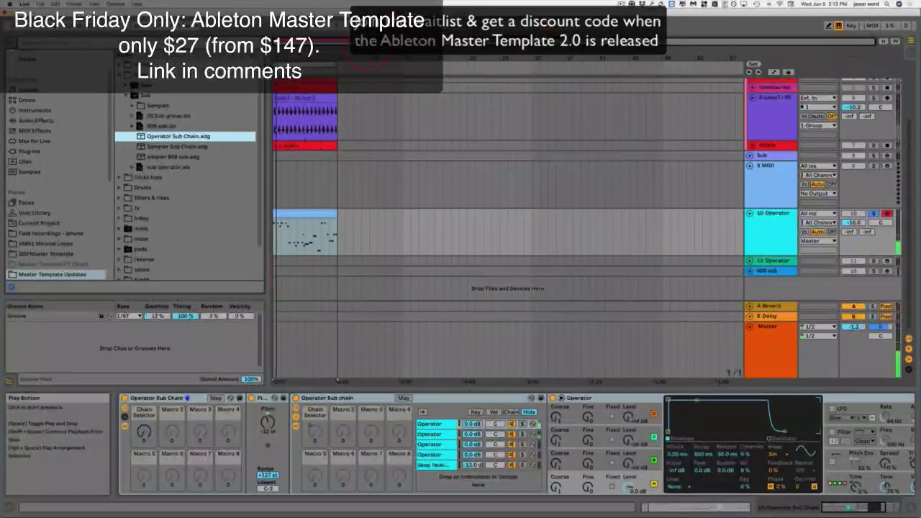
{"action": "left_click", "coordinate": [252, 398]}
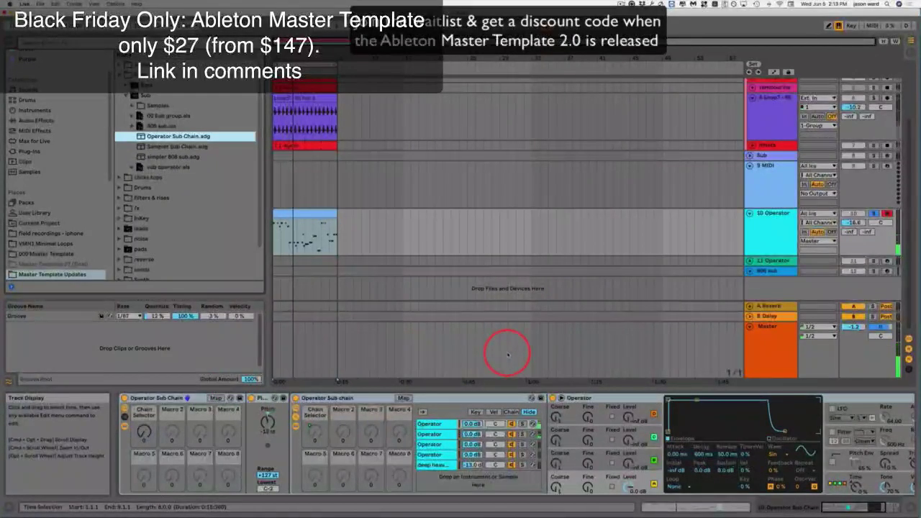
- Audition the Operator Sub Chain by raising its Chain Selector macro to about 92, and return the macro to 0
{"action": "left_click", "coordinate": [143, 432]}
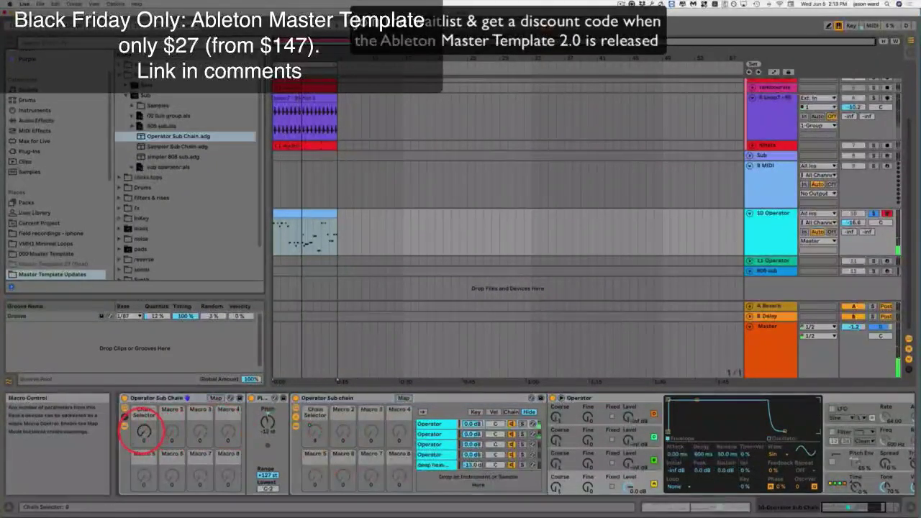
{"action": "mouse_move", "coordinate": [143, 432]}
{"action": "left_mouse_down"}
{"action": "mouse_move", "coordinate": [143, 413]}
{"action": "mouse_move", "coordinate": [146, 430]}
{"action": "left_mouse_up"}
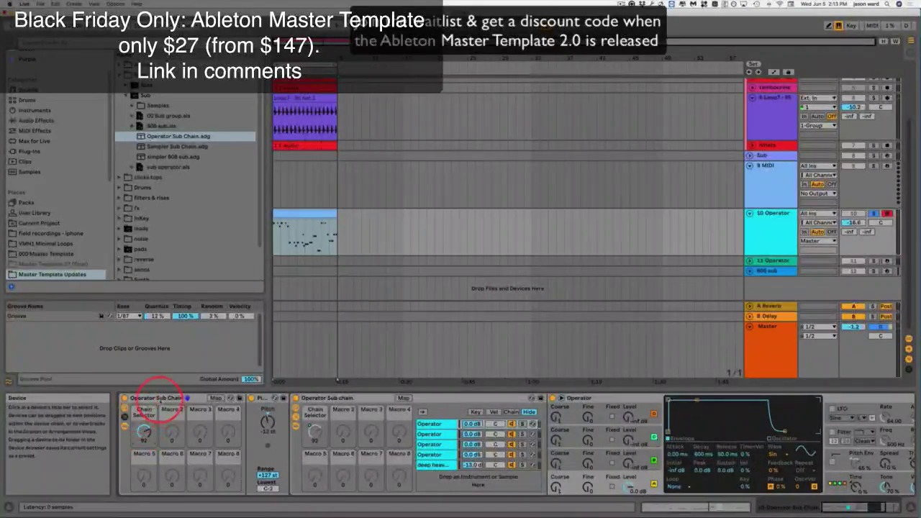
{"action": "left_click", "coordinate": [142, 397]}
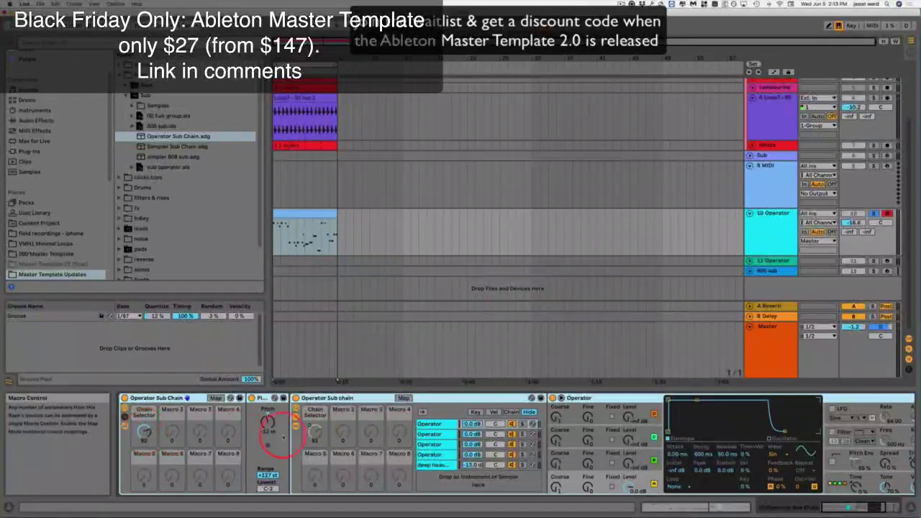
{"action": "left_click_drag", "start_coordinate": [144, 424], "coordinate": [144, 436]}
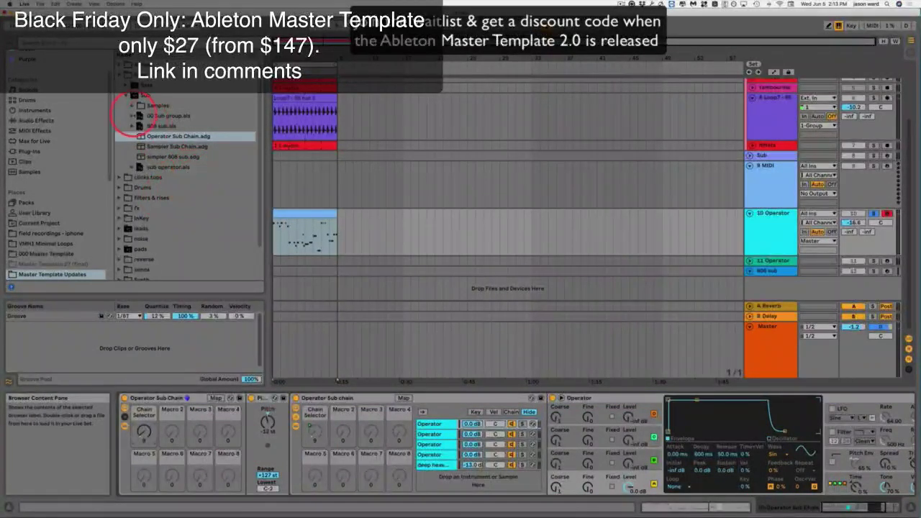
- Collapse the Sub folder in the browser and unsolo the 10 Operator track to play it with the other tracks
{"action": "left_click", "coordinate": [126, 94]}
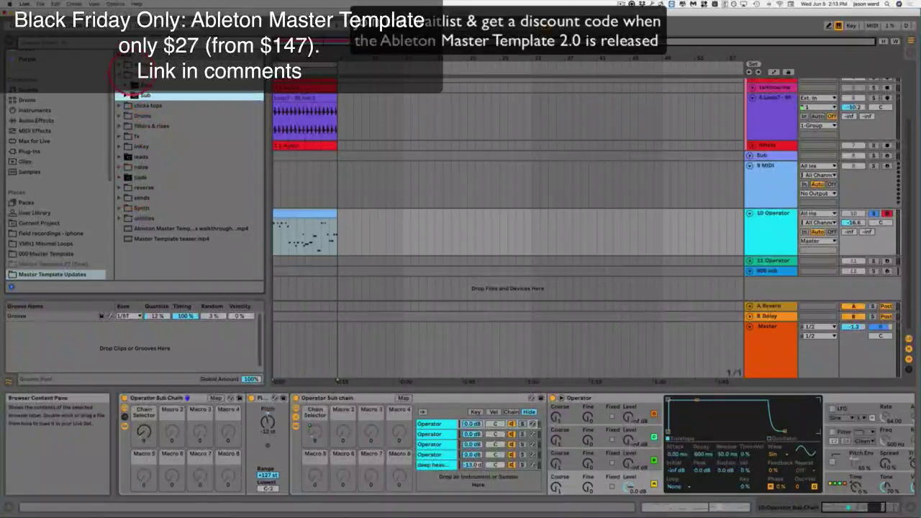
{"action": "scroll", "coordinate": [118, 75], "scroll_direction": "down", "scroll_amount": 2}
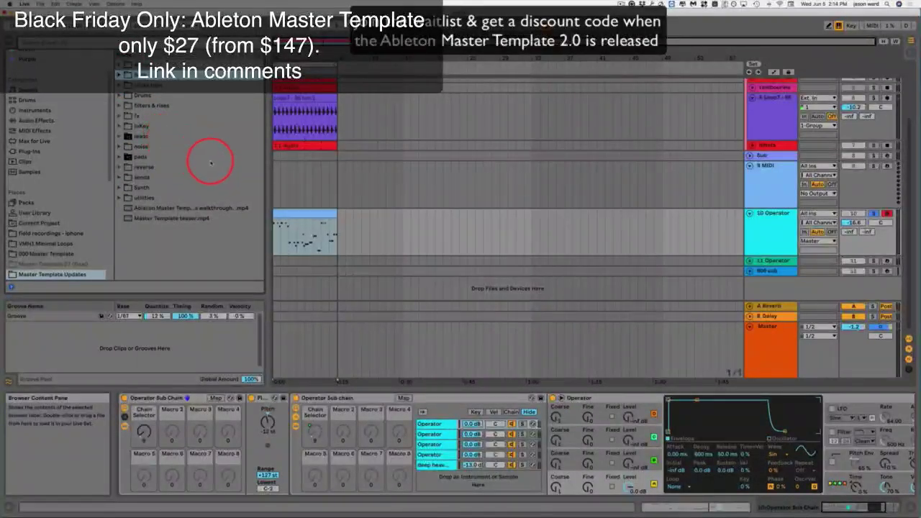
{"action": "left_click", "coordinate": [322, 213]}
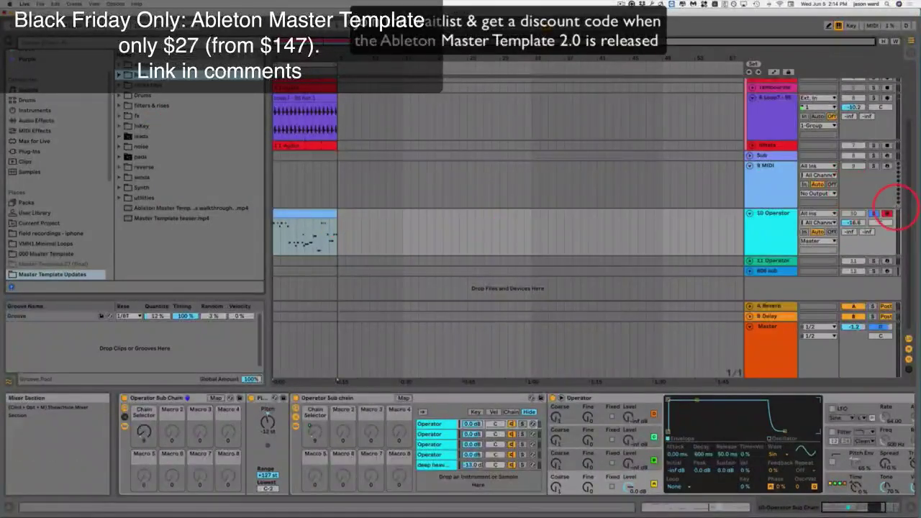
{"action": "left_click", "coordinate": [872, 215]}
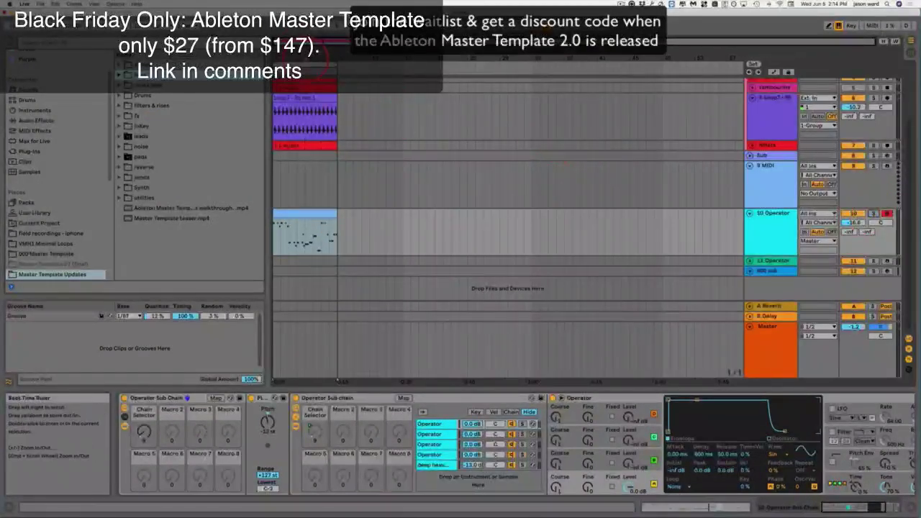
{"action": "key", "text": "space"}
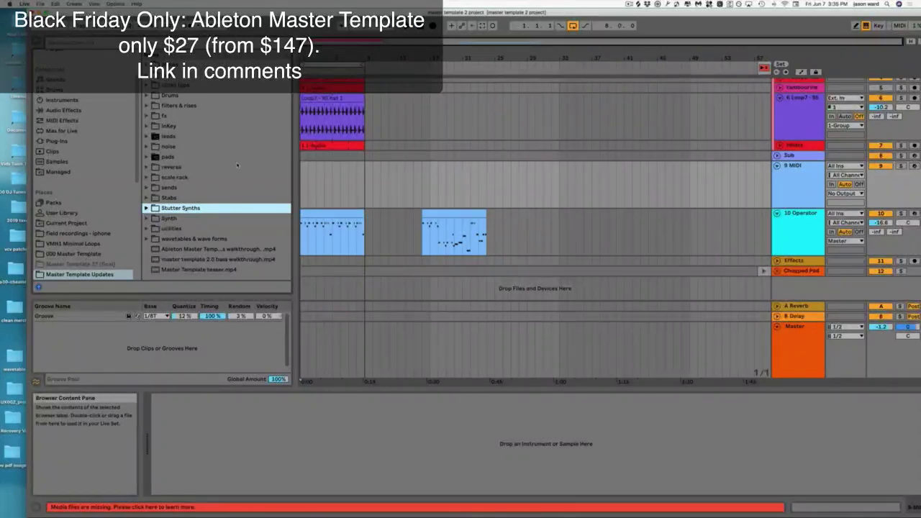
- Look through the Synth, leads, pads and Stutter Synths folders and expand the pads folder to inspect its racks
{"action": "left_click", "coordinate": [167, 219]}
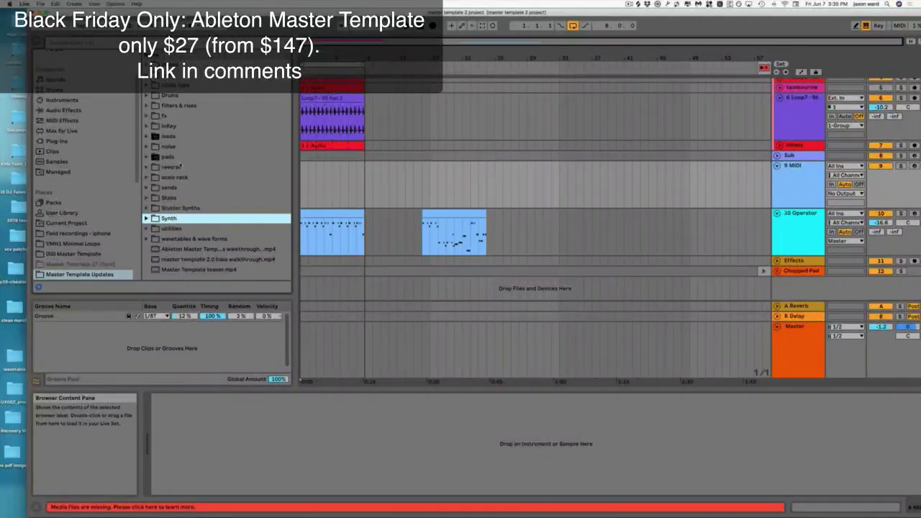
{"action": "left_click", "coordinate": [168, 136]}
{"action": "left_click", "coordinate": [168, 157]}
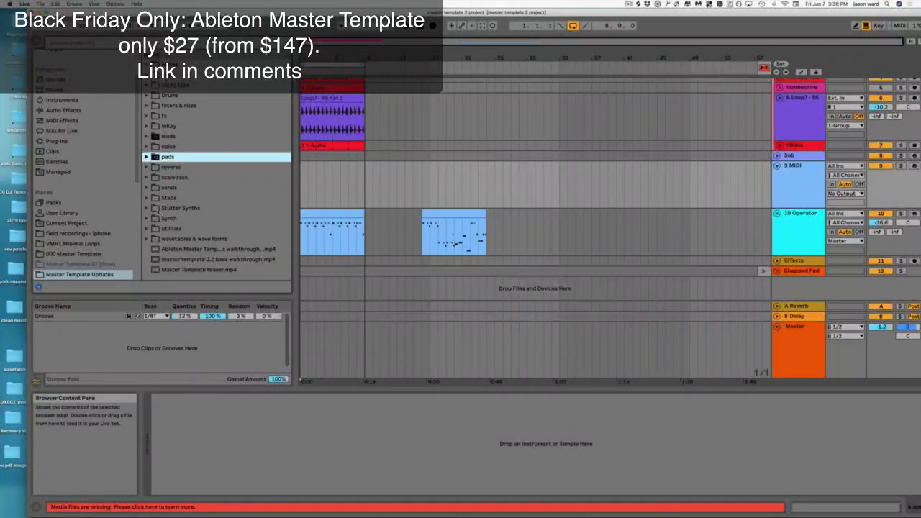
{"action": "left_click", "coordinate": [171, 208]}
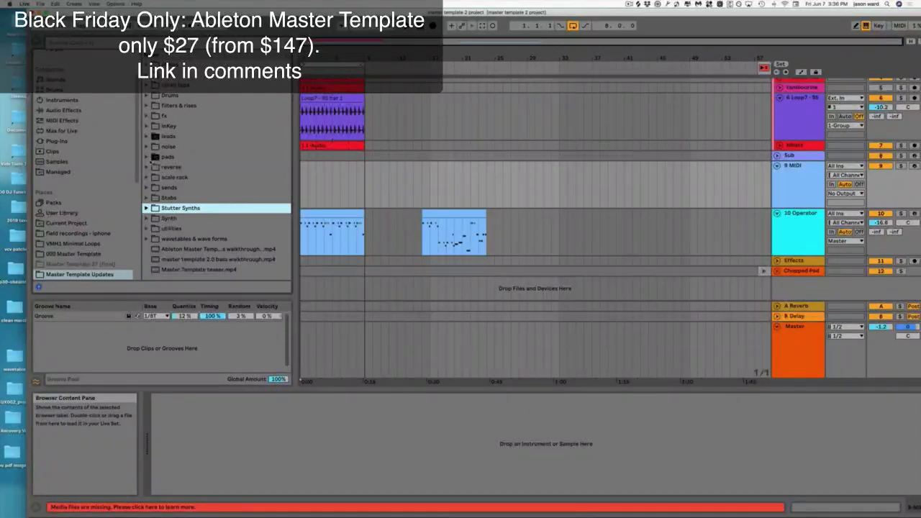
{"action": "left_click", "coordinate": [146, 156]}
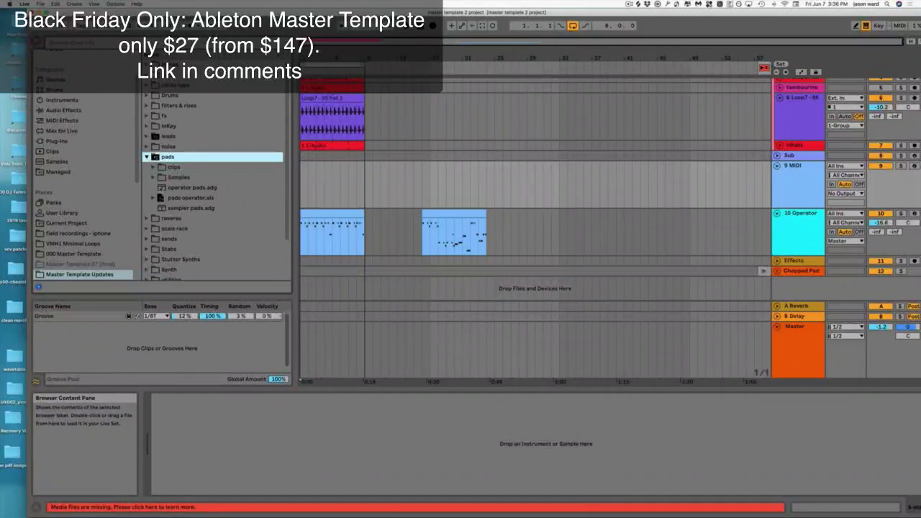
{"action": "left_click", "coordinate": [162, 188]}
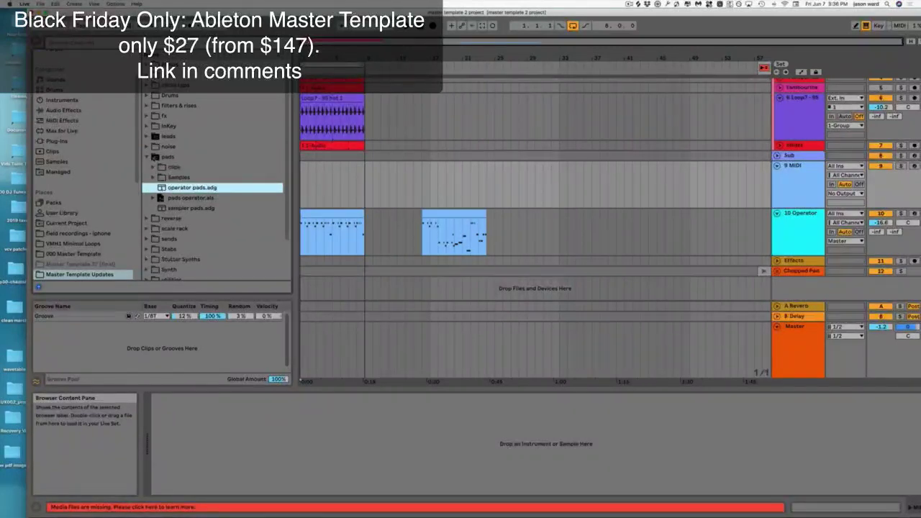
{"action": "left_click", "coordinate": [168, 157]}
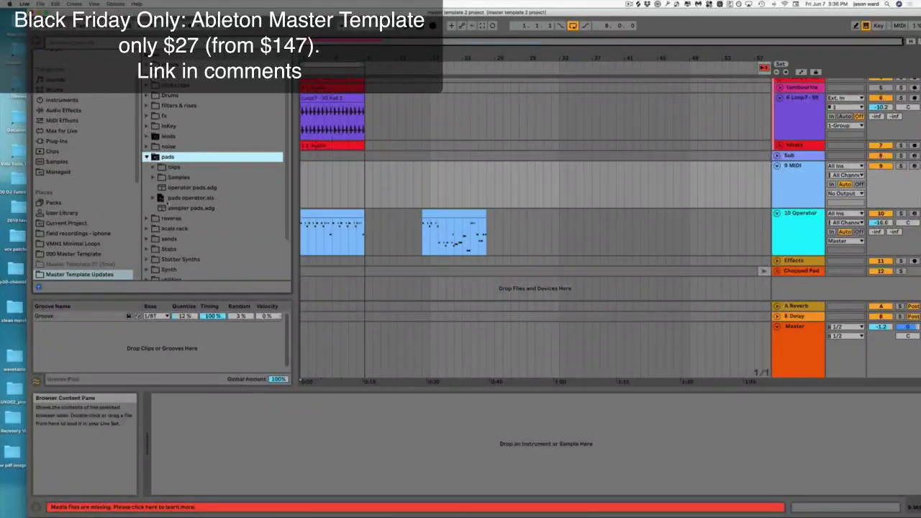
- Add pads operator.als to the arrangement as a track below 9 MIDI, and unfold and select that track to display its rack
{"action": "left_click", "coordinate": [191, 197]}
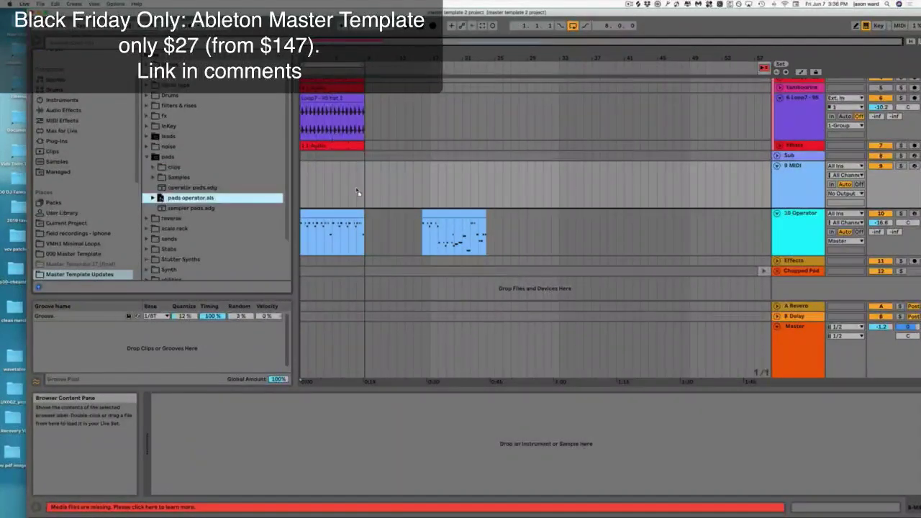
{"action": "left_click", "coordinate": [311, 185]}
{"action": "left_click_drag", "start_coordinate": [312, 184], "coordinate": [313, 187]}
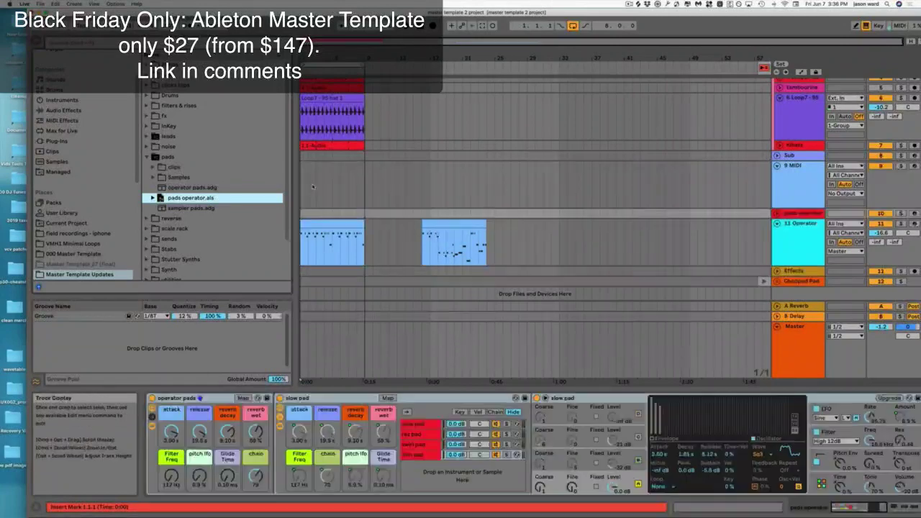
{"action": "left_click", "coordinate": [797, 166]}
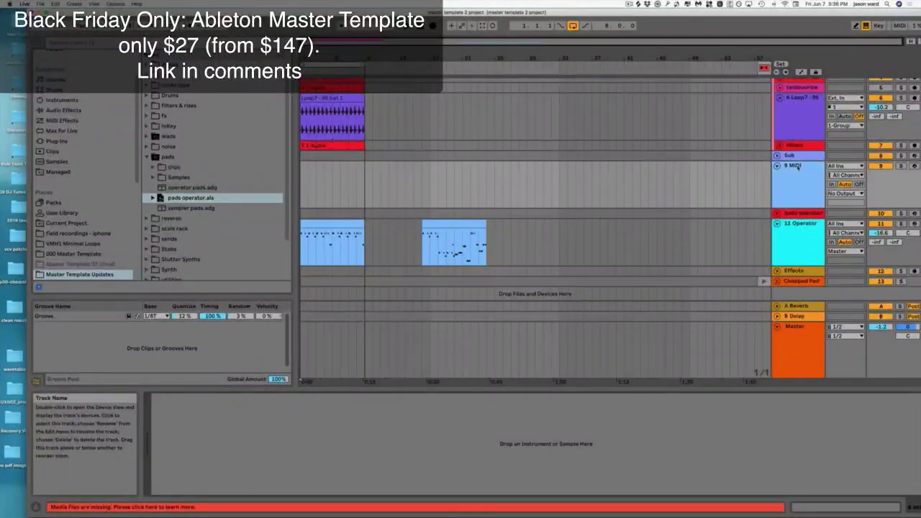
{"action": "left_click", "coordinate": [777, 214]}
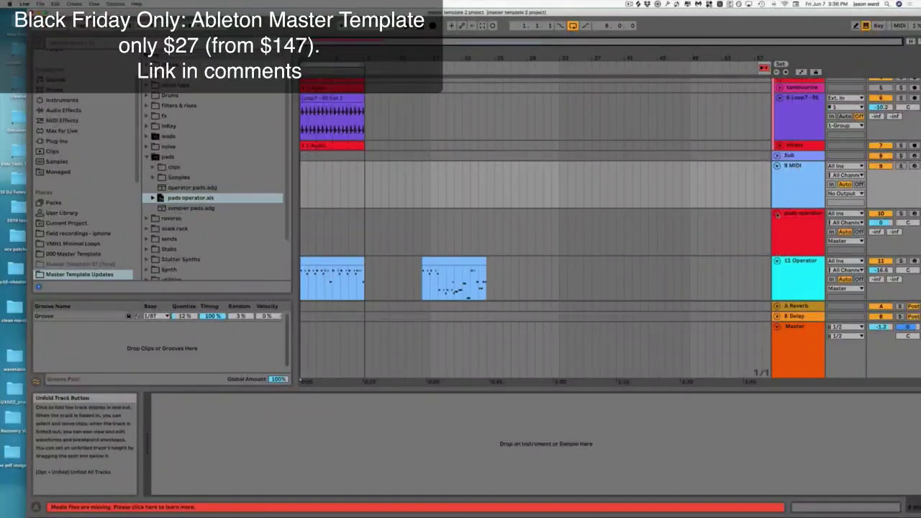
{"action": "left_click", "coordinate": [795, 224]}
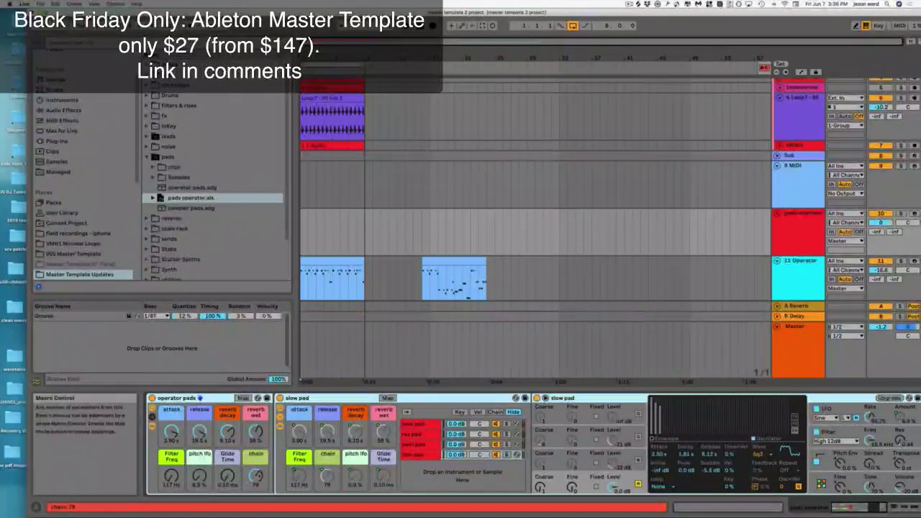
- Show the slow pad rack's chain select editor and turn the operator pads chain macro down to 7, within the first chain
{"action": "left_click_drag", "start_coordinate": [256, 475], "coordinate": [256, 515]}
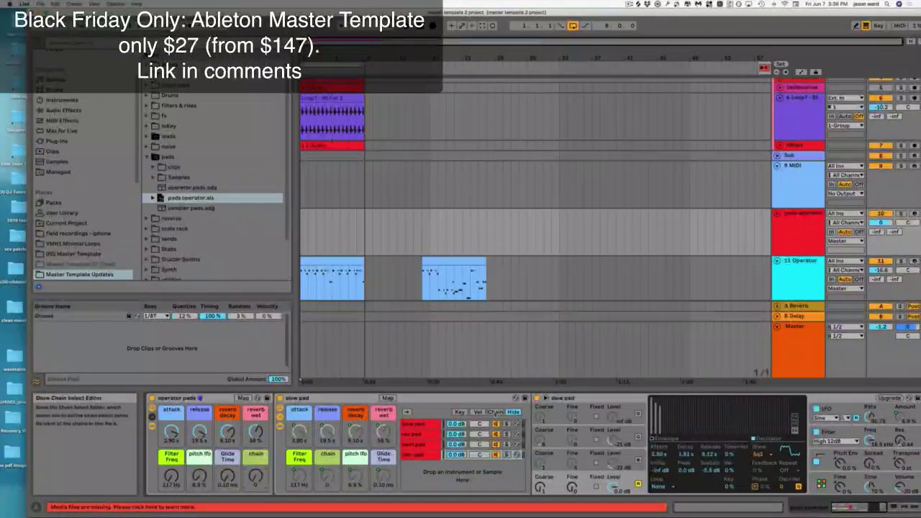
{"action": "left_click", "coordinate": [495, 412]}
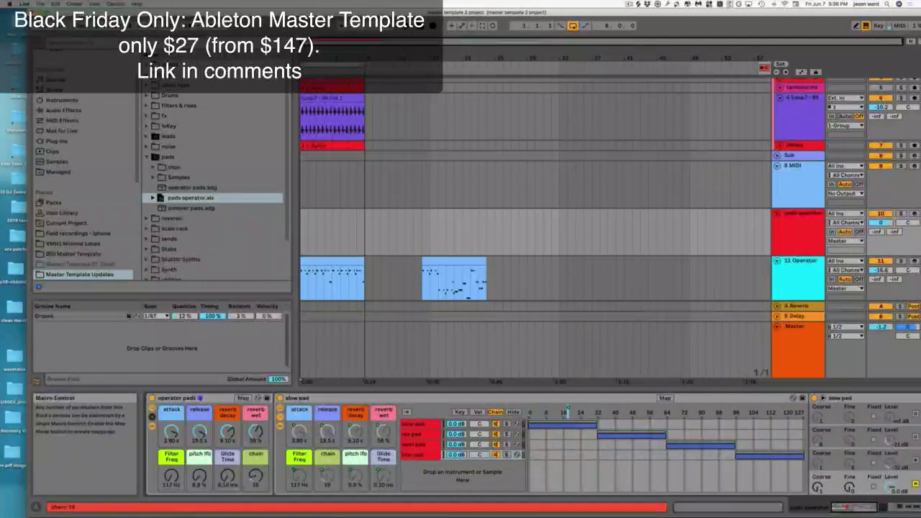
{"action": "left_click_drag", "start_coordinate": [255, 475], "coordinate": [256, 473]}
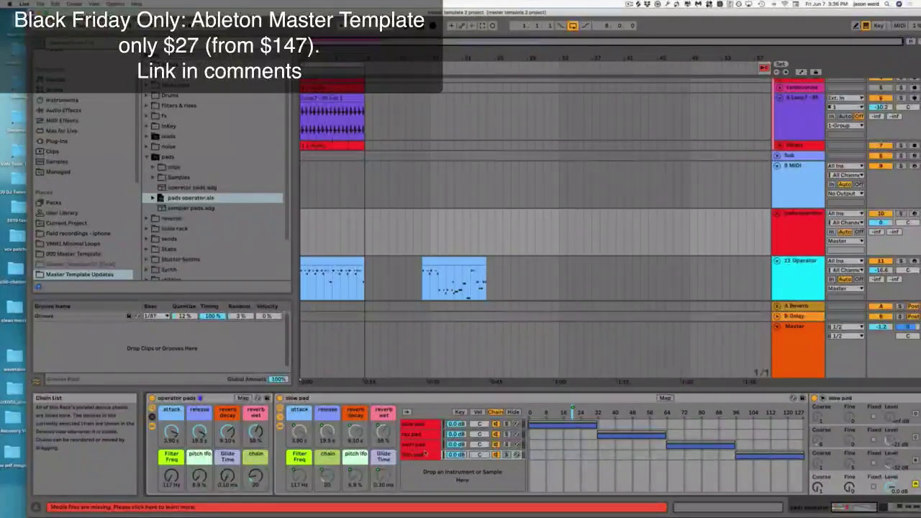
{"action": "left_click_drag", "start_coordinate": [255, 475], "coordinate": [256, 468]}
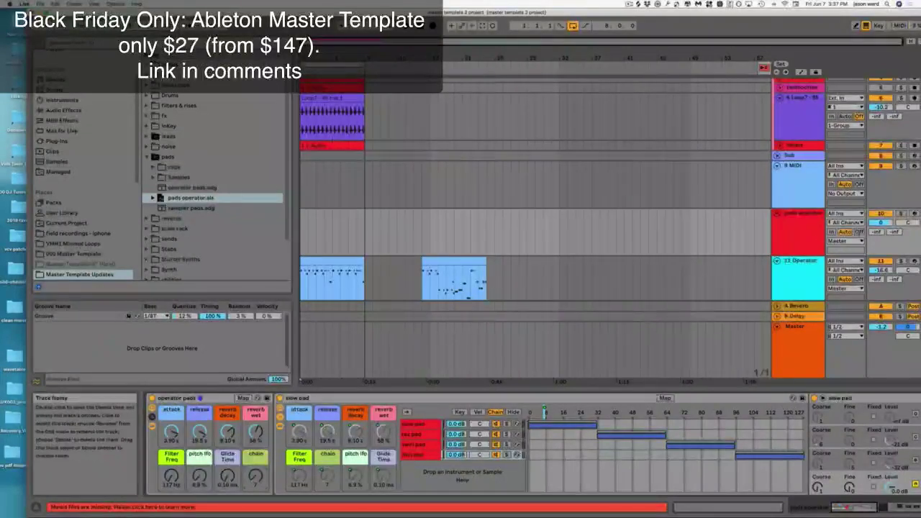
- Lower the pitch lfo macro to about 3.9 %, and try Glide Time at about 1.04 s before reducing it to about 0.12 ms
{"action": "left_click", "coordinate": [641, 241]}
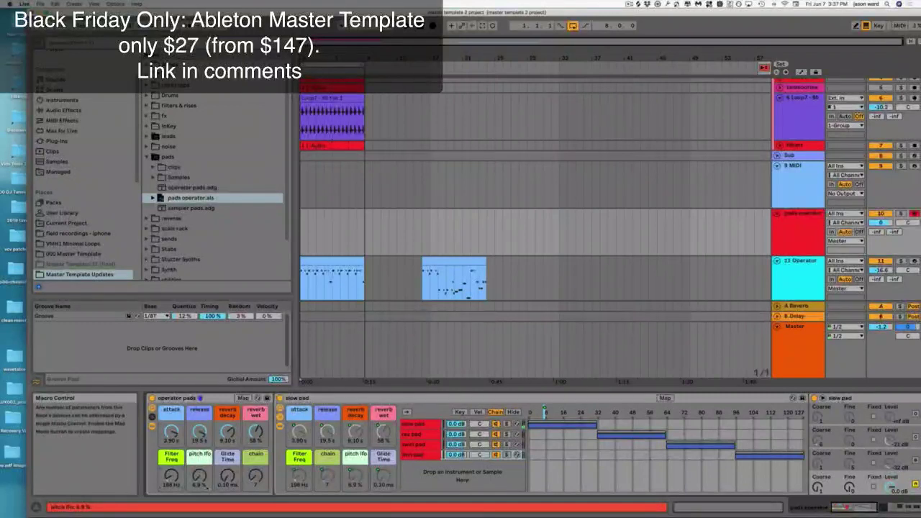
{"action": "mouse_move", "coordinate": [207, 486]}
{"action": "left_mouse_down"}
{"action": "mouse_move", "coordinate": [207, 461]}
{"action": "mouse_move", "coordinate": [207, 473]}
{"action": "left_mouse_up"}
{"action": "left_click_drag", "start_coordinate": [228, 476], "coordinate": [228, 449]}
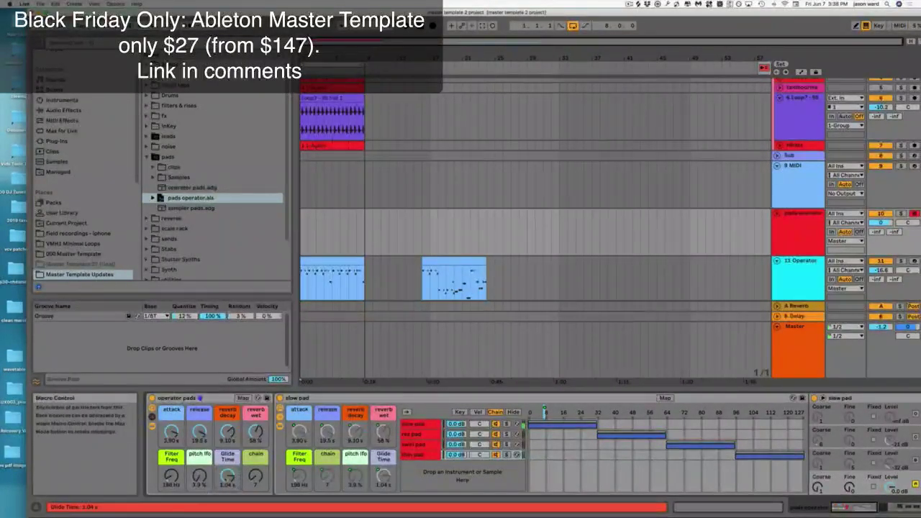
{"action": "left_click_drag", "start_coordinate": [227, 475], "coordinate": [228, 511]}
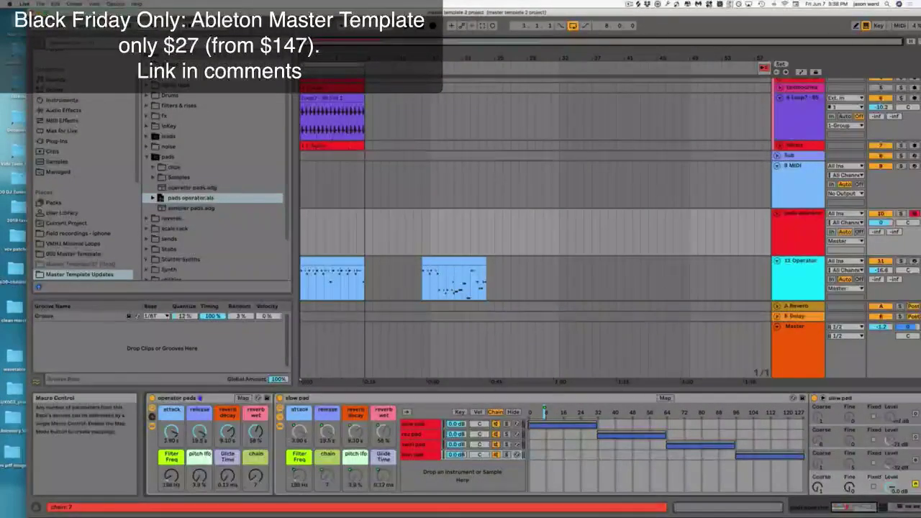
- Set the chain macro to 40 and audition that pad, adjusting pitch lfo to about 5.2 % and Glide Time to about 1.52 s
{"action": "left_click_drag", "start_coordinate": [255, 475], "coordinate": [255, 451]}
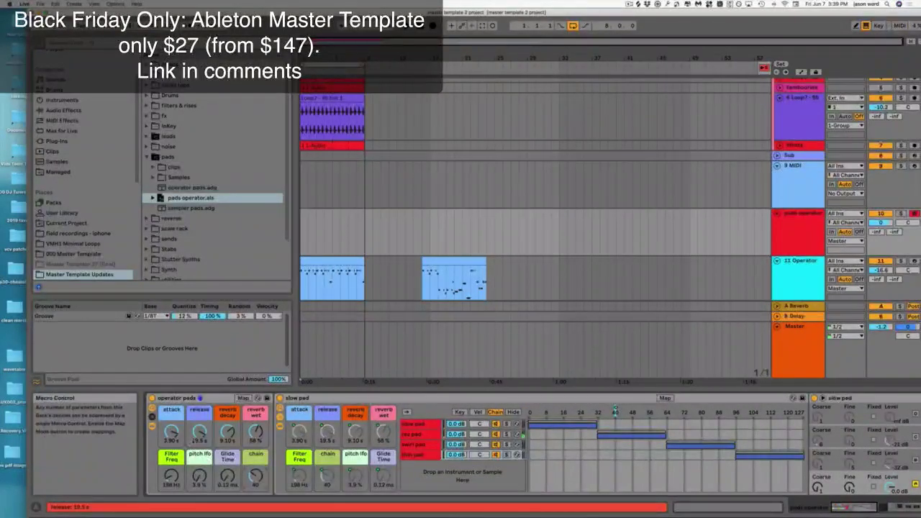
{"action": "left_click_drag", "start_coordinate": [199, 474], "coordinate": [199, 460]}
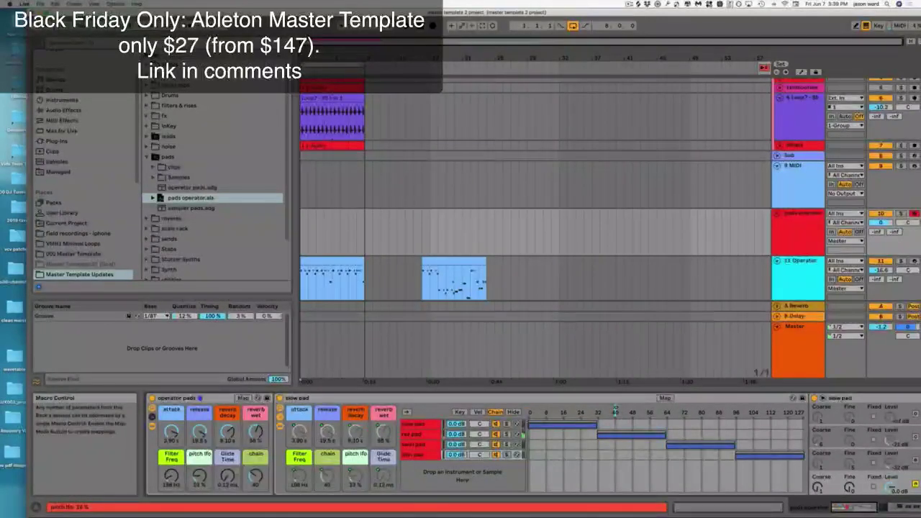
{"action": "left_click_drag", "start_coordinate": [199, 473], "coordinate": [200, 467]}
{"action": "left_click_drag", "start_coordinate": [200, 474], "coordinate": [227, 475]}
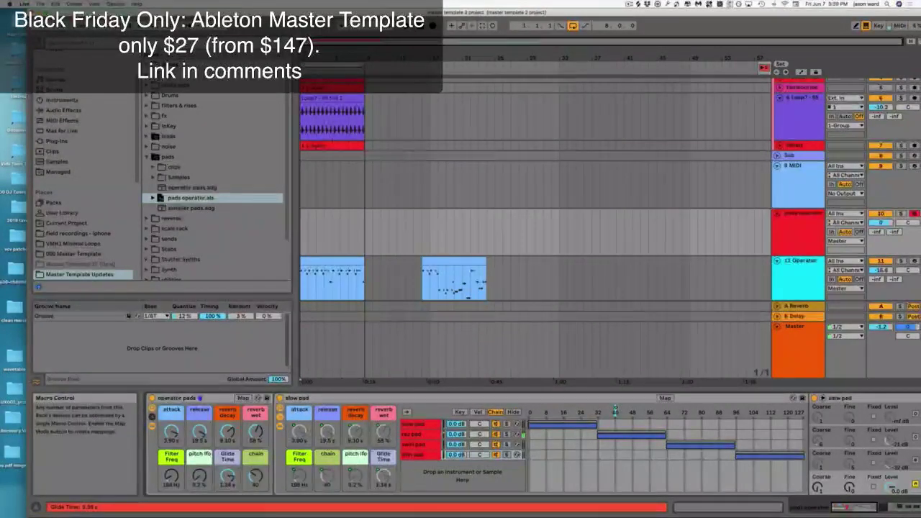
{"action": "left_click_drag", "start_coordinate": [227, 475], "coordinate": [228, 508]}
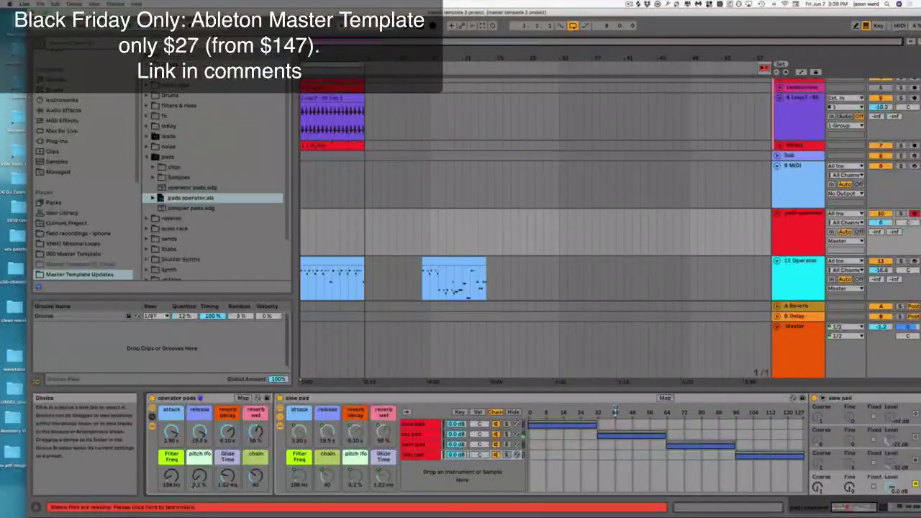
- Set the operator pads chain macro to 71 and audition that pad, cutting reverb wet to 0 % before bringing it back to about 27 %
{"action": "left_click_drag", "start_coordinate": [255, 475], "coordinate": [255, 455]}
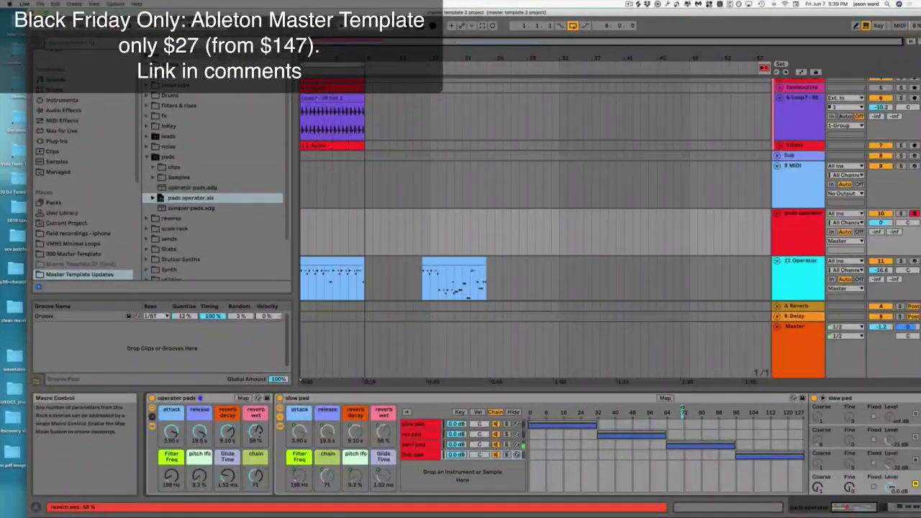
{"action": "left_click_drag", "start_coordinate": [256, 432], "coordinate": [256, 475]}
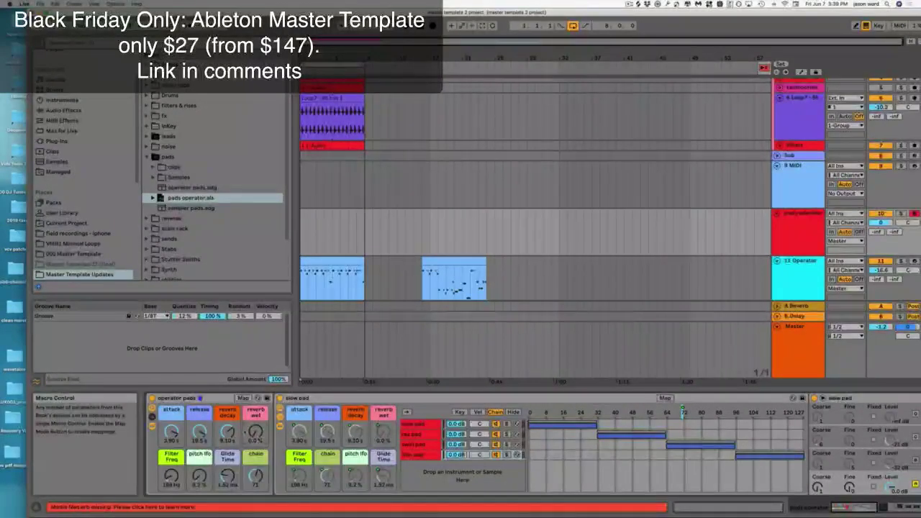
{"action": "left_click_drag", "start_coordinate": [227, 432], "coordinate": [228, 437]}
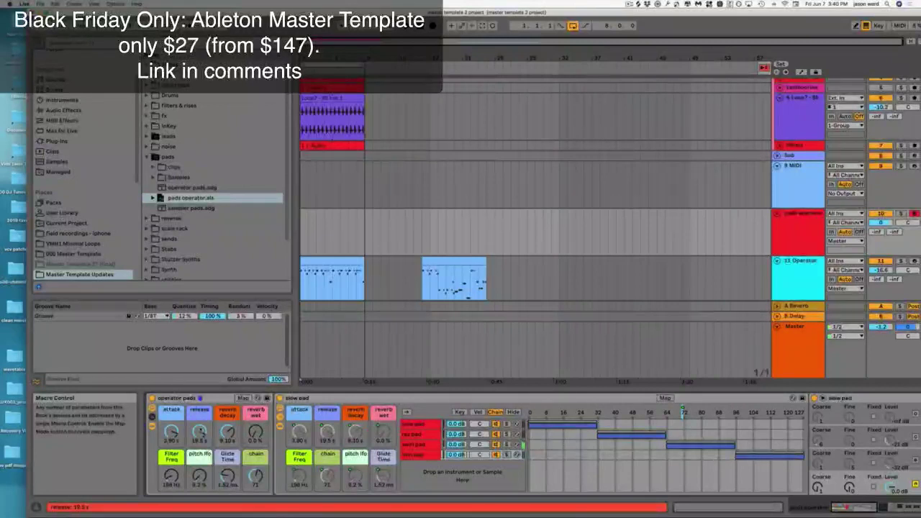
{"action": "left_click_drag", "start_coordinate": [255, 432], "coordinate": [256, 422]}
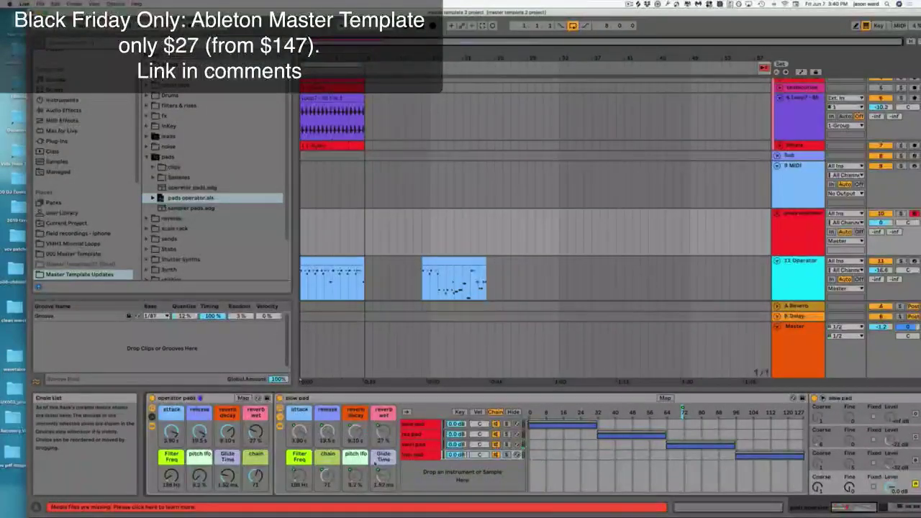
- Move the chain macro to 109 and adjust that pad's pitch lfo to about 3.9 %, Glide Time to 1.49 s and Filter Freq to 132 Hz
{"action": "left_click_drag", "start_coordinate": [255, 475], "coordinate": [255, 460]}
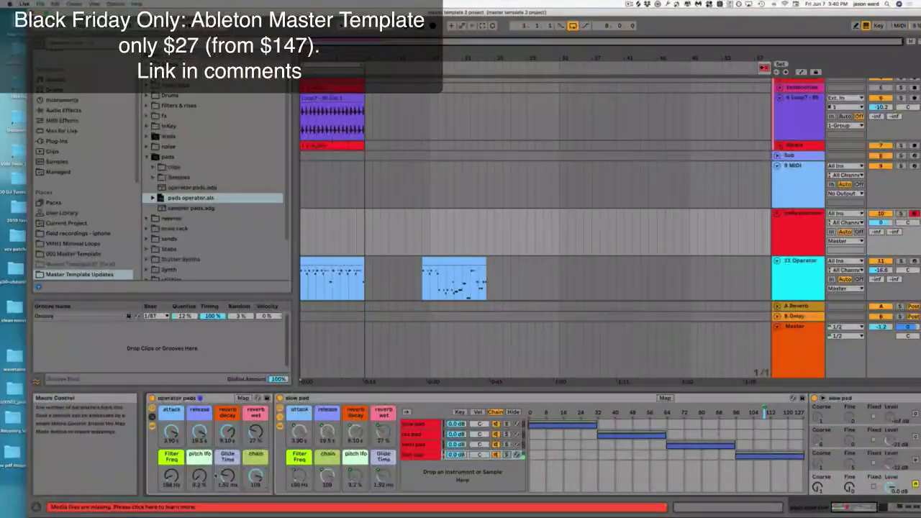
{"action": "left_click_drag", "start_coordinate": [199, 475], "coordinate": [228, 462]}
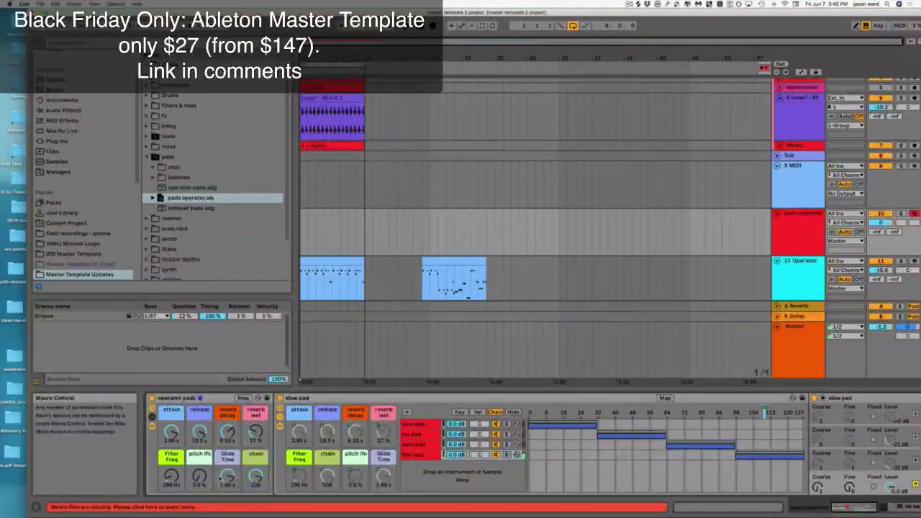
{"action": "mouse_move", "coordinate": [172, 475]}
{"action": "left_mouse_down"}
{"action": "mouse_move", "coordinate": [172, 446]}
{"action": "mouse_move", "coordinate": [171, 493]}
{"action": "left_mouse_up"}
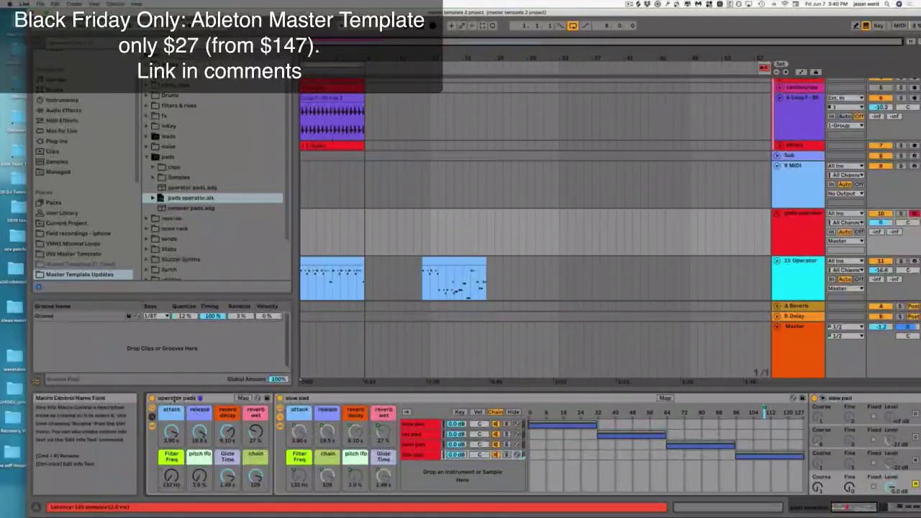
- Replace the operator pads rack with sampler pads.adg from the pads folder and look through its list of pad chains
{"action": "left_click", "coordinate": [177, 399]}
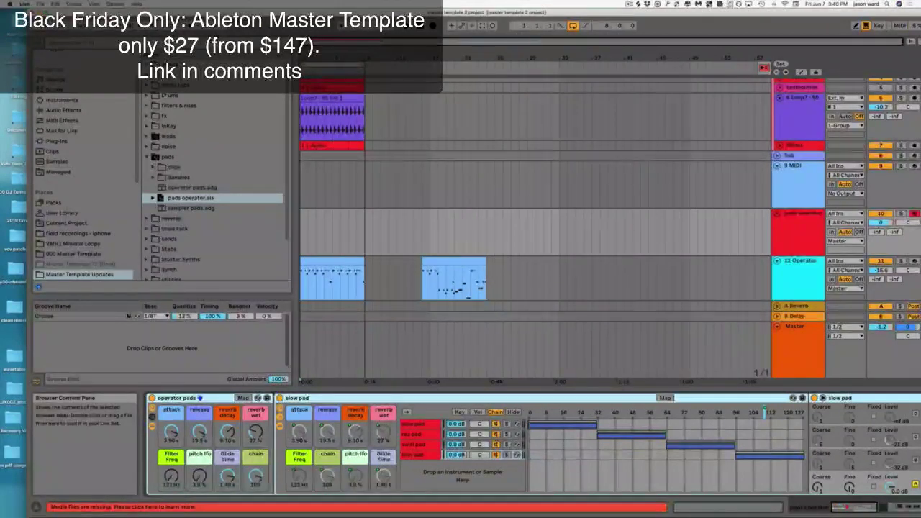
{"action": "scroll", "coordinate": [192, 225], "scroll_direction": "down", "scroll_amount": 4}
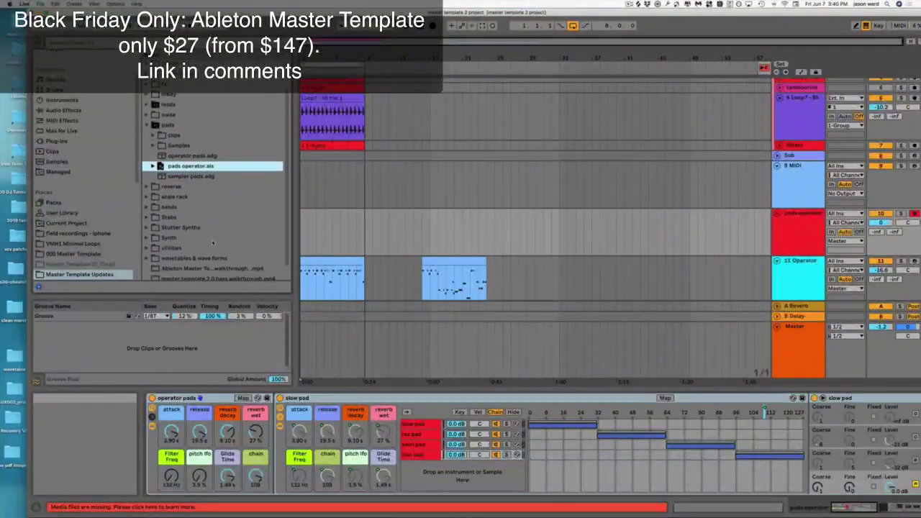
{"action": "scroll", "coordinate": [213, 180], "scroll_direction": "up", "scroll_amount": 4}
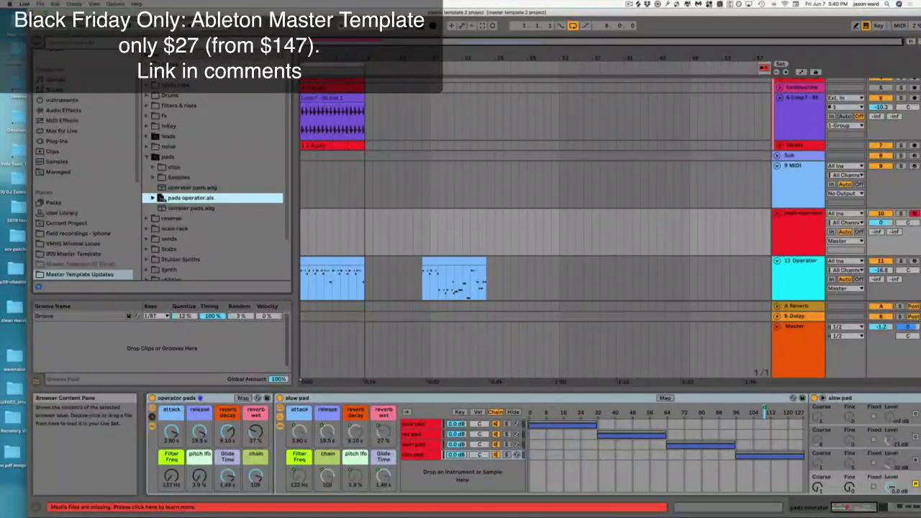
{"action": "left_click", "coordinate": [167, 210]}
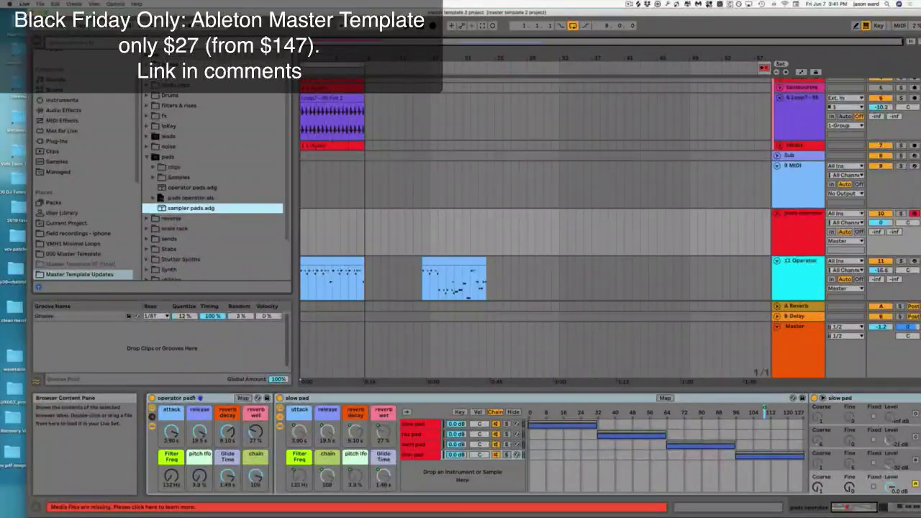
{"action": "double_click", "coordinate": [167, 210]}
{"action": "scroll", "coordinate": [553, 441], "scroll_direction": "down", "scroll_amount": 3}
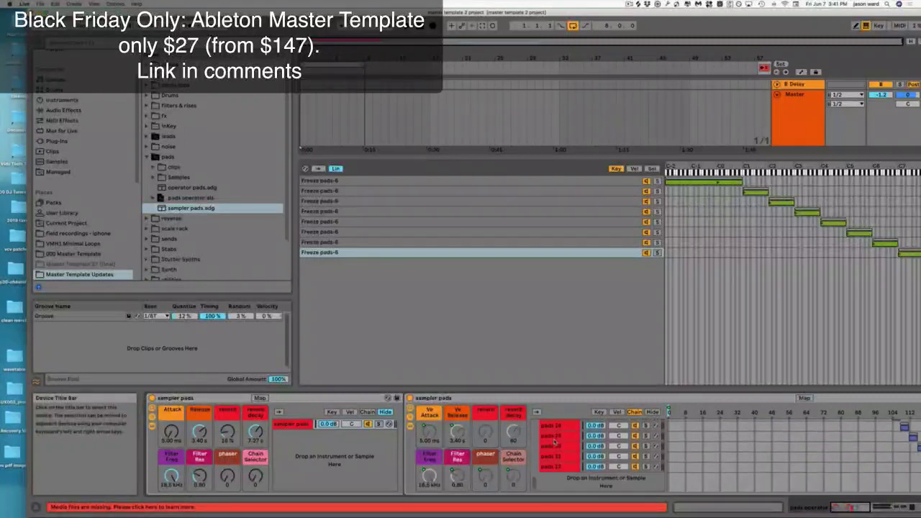
{"action": "scroll", "coordinate": [565, 466], "scroll_direction": "down", "scroll_amount": 3}
{"action": "scroll", "coordinate": [566, 468], "scroll_direction": "up", "scroll_amount": 10}
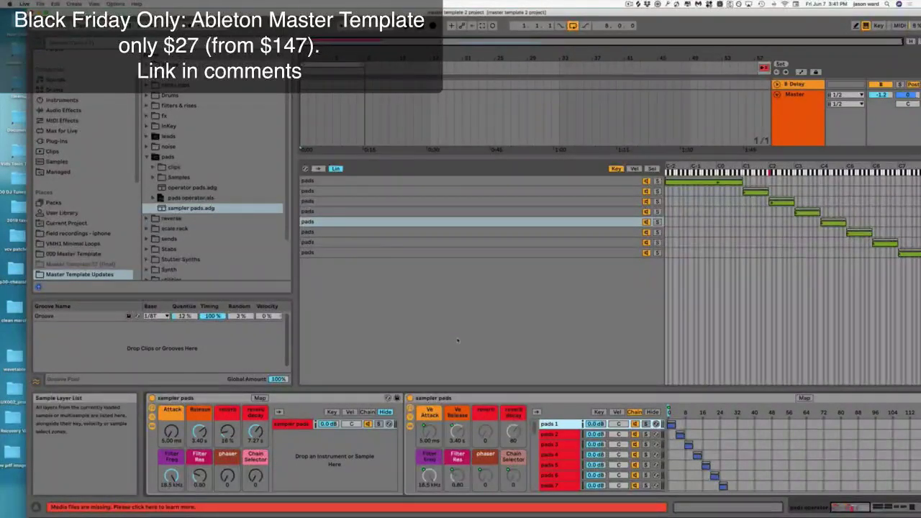
- Turn on Auto Select for the sampler pads chains, set Chain Selector to 6, and try Filter Freq at 31.6 Hz before raising it to about 15.1 kHz
{"action": "left_click_drag", "start_coordinate": [172, 476], "coordinate": [171, 516]}
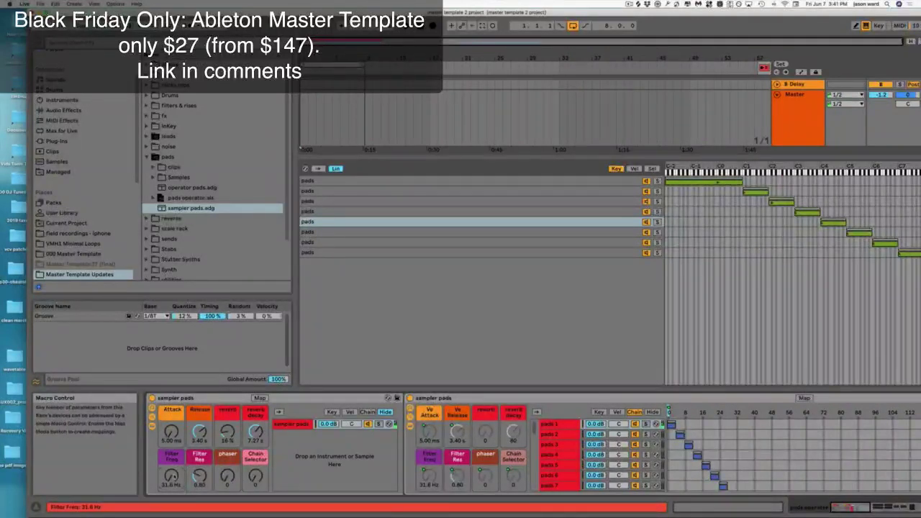
{"action": "left_click_drag", "start_coordinate": [669, 409], "coordinate": [682, 411]}
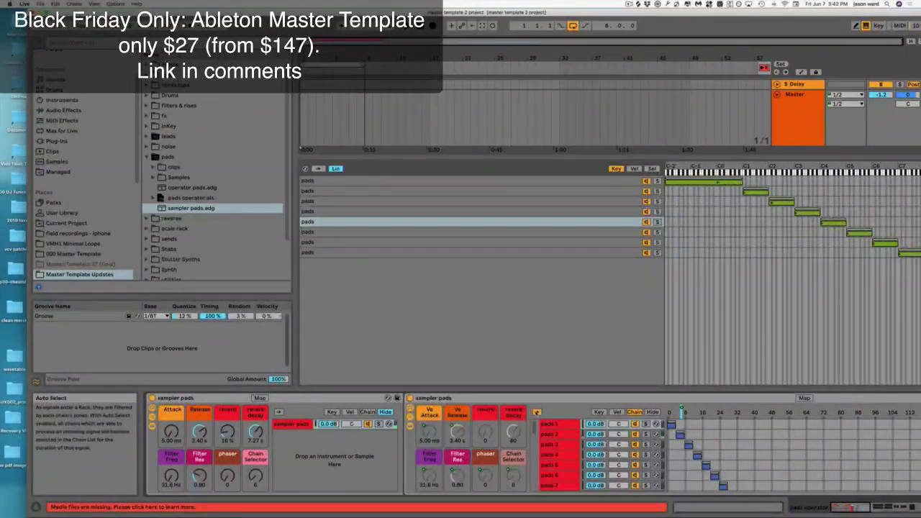
{"action": "left_click", "coordinate": [537, 413]}
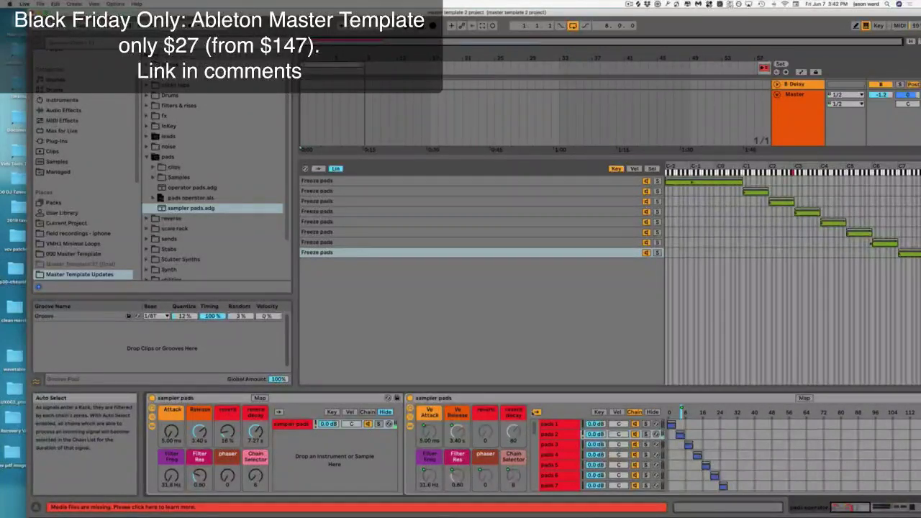
{"action": "left_click_drag", "start_coordinate": [172, 475], "coordinate": [172, 426]}
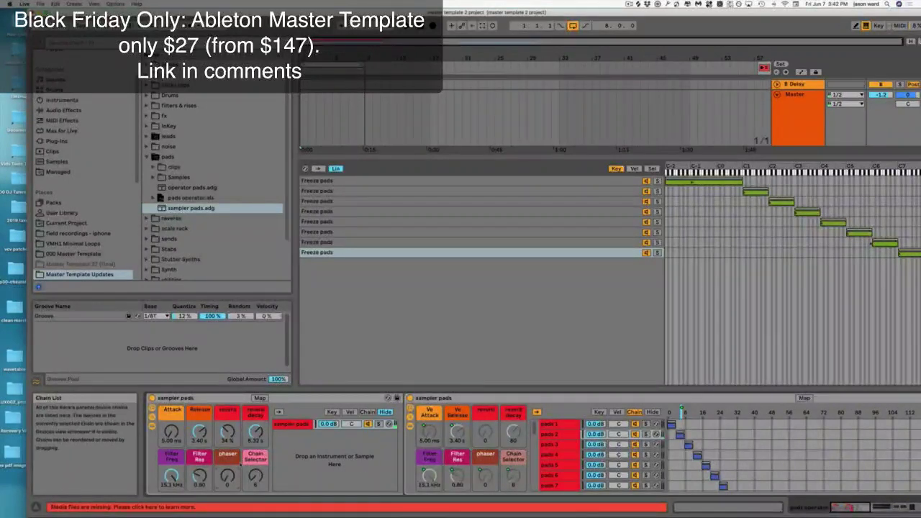
- Set Chain Selector to 9 and lengthen that pad's Attack macro, settling at about 1.57 s
{"action": "left_click_drag", "start_coordinate": [256, 476], "coordinate": [255, 471]}
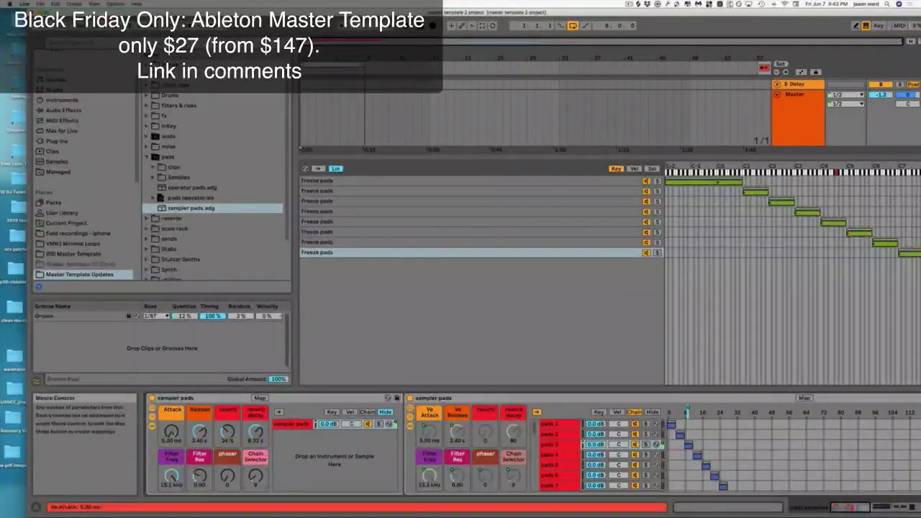
{"action": "left_click_drag", "start_coordinate": [171, 432], "coordinate": [171, 389]}
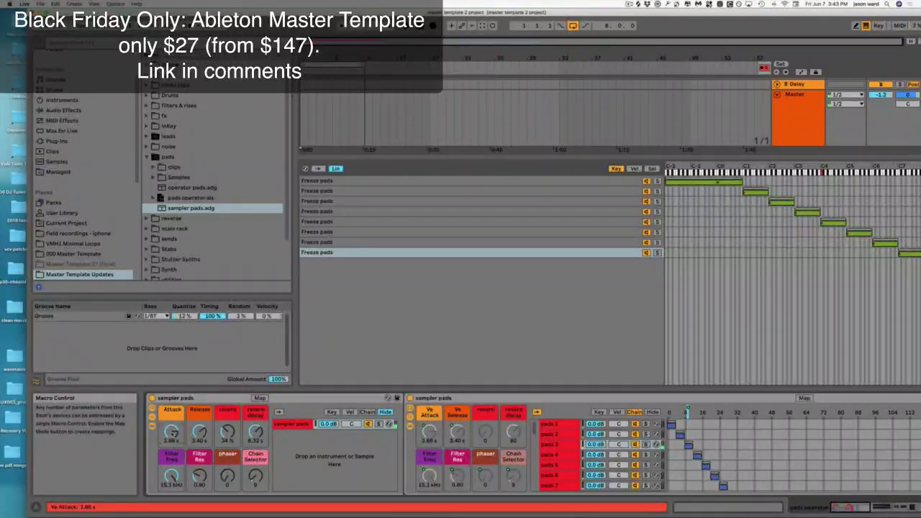
{"action": "left_click_drag", "start_coordinate": [173, 433], "coordinate": [173, 437]}
- Step the Chain Selector macro up through 22 and 26 to 34, auditioning the pads along the way
{"action": "left_click_drag", "start_coordinate": [256, 475], "coordinate": [256, 463]}
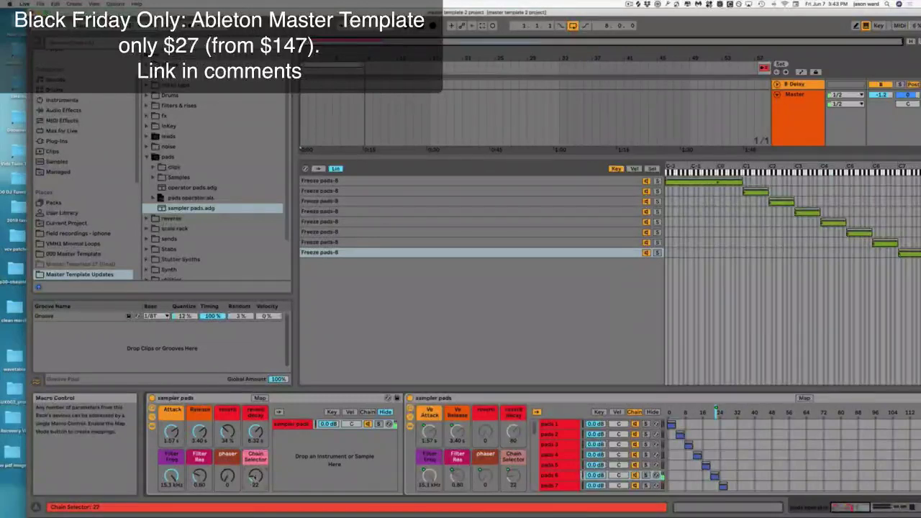
{"action": "left_click_drag", "start_coordinate": [255, 476], "coordinate": [255, 472]}
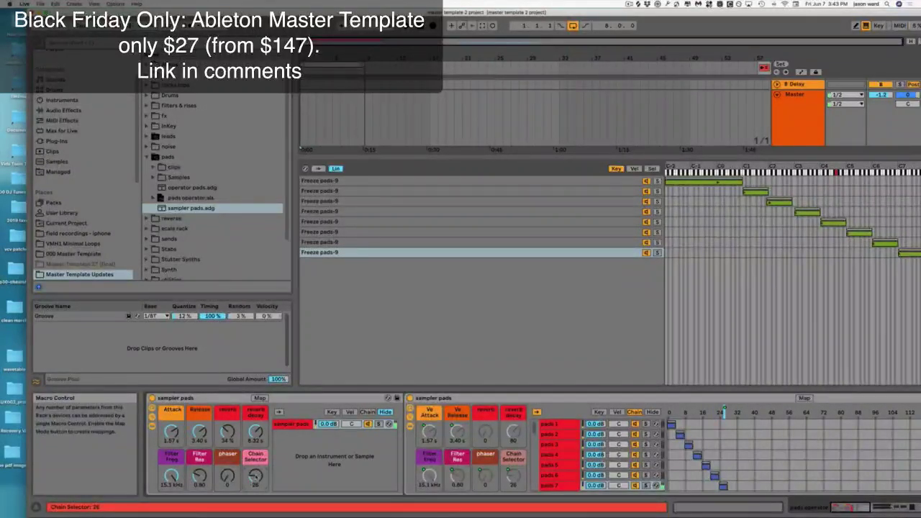
{"action": "left_click_drag", "start_coordinate": [255, 472], "coordinate": [255, 467]}
{"action": "left_click_drag", "start_coordinate": [256, 476], "coordinate": [256, 470]}
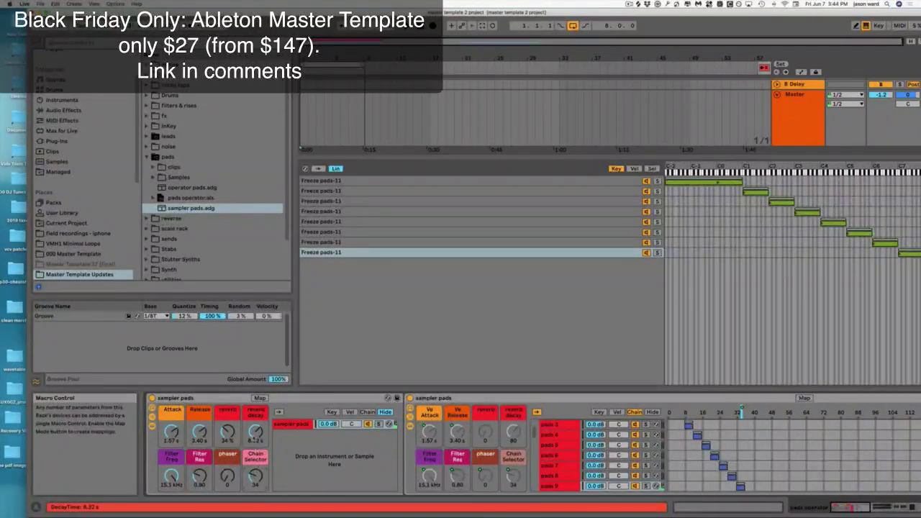
- Cut reverb decay to 200 ms, raise Chain Selector to 37, and bring reverb decay back up to about 4.85 s
{"action": "left_click_drag", "start_coordinate": [255, 432], "coordinate": [256, 468]}
{"action": "left_click", "coordinate": [256, 476]}
{"action": "left_click_drag", "start_coordinate": [256, 475], "coordinate": [255, 472]}
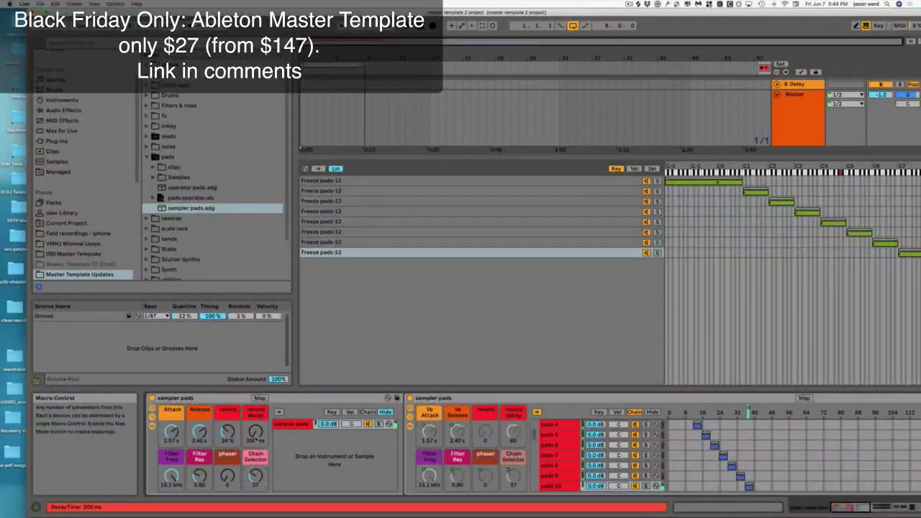
{"action": "left_click_drag", "start_coordinate": [256, 431], "coordinate": [255, 415]}
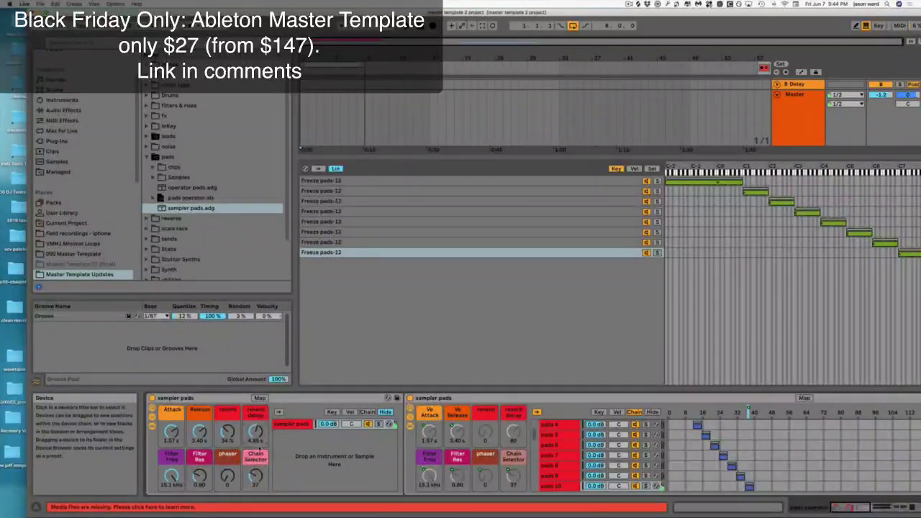
- Audition the next sampler pads by advancing Chain Selector through 40 and 46 to 51
{"action": "left_click_drag", "start_coordinate": [259, 461], "coordinate": [259, 440]}
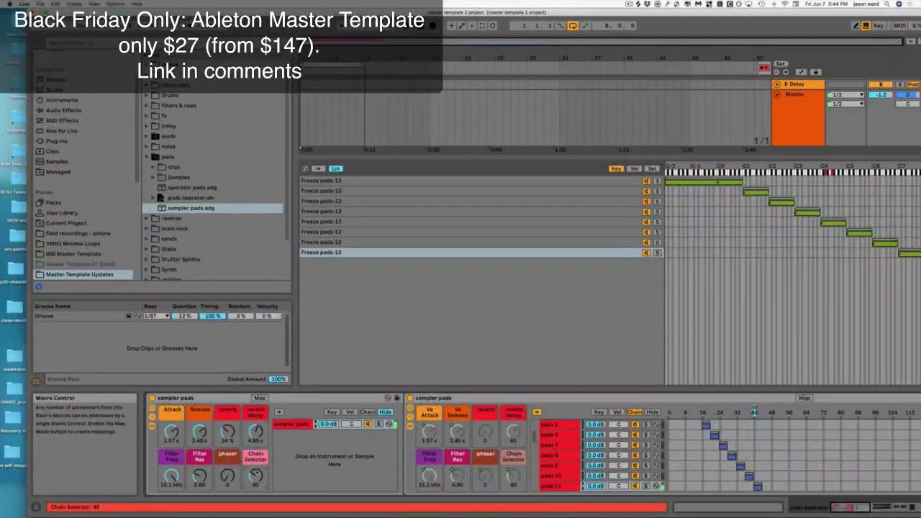
{"action": "left_click_drag", "start_coordinate": [255, 475], "coordinate": [256, 469]}
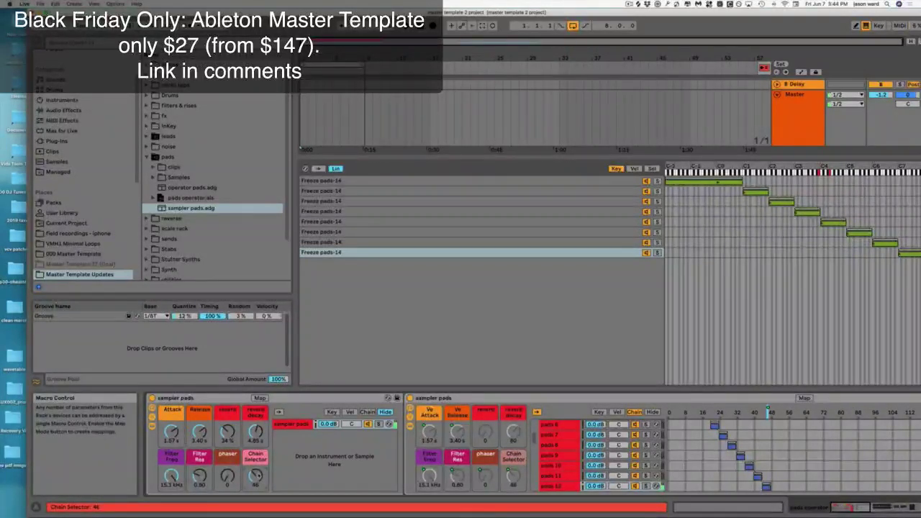
{"action": "left_click_drag", "start_coordinate": [256, 475], "coordinate": [255, 470]}
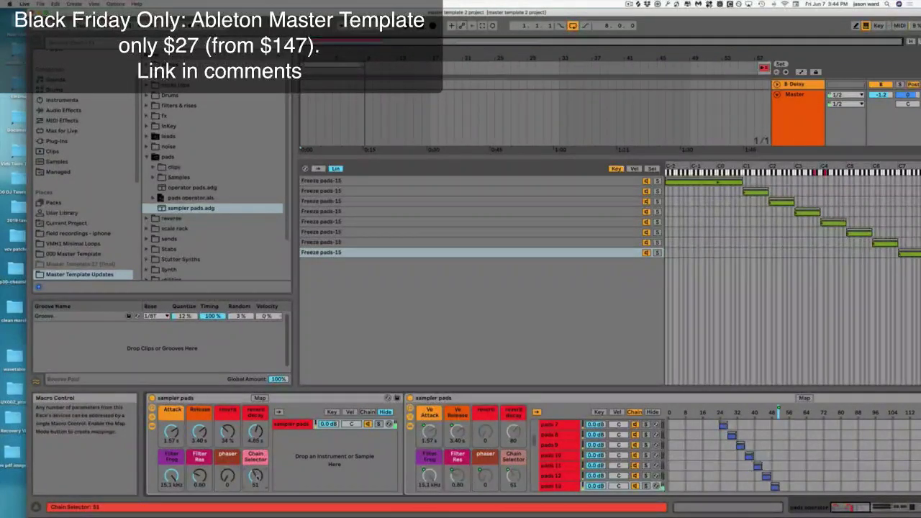
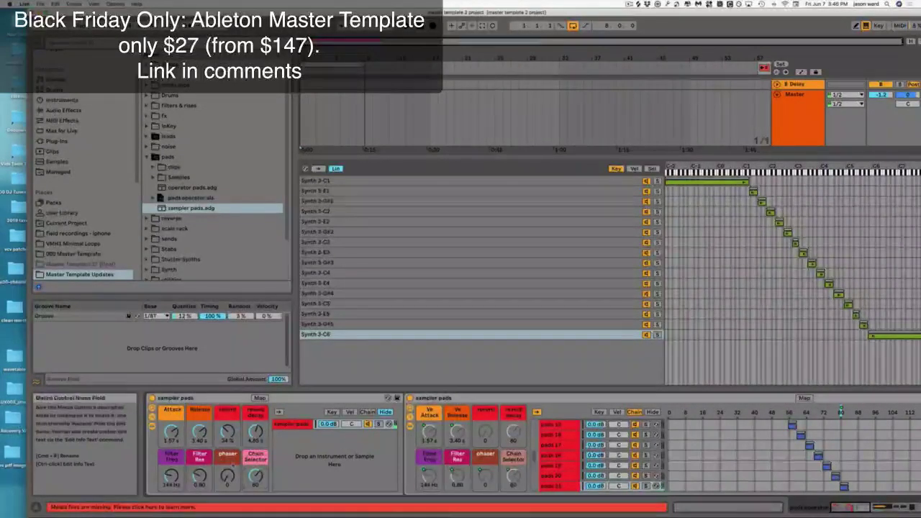
- Advance Chain Selector to 85 and on to 97, and open Filter Freq up to about 4.06 kHz
{"action": "left_click_drag", "start_coordinate": [256, 476], "coordinate": [255, 471]}
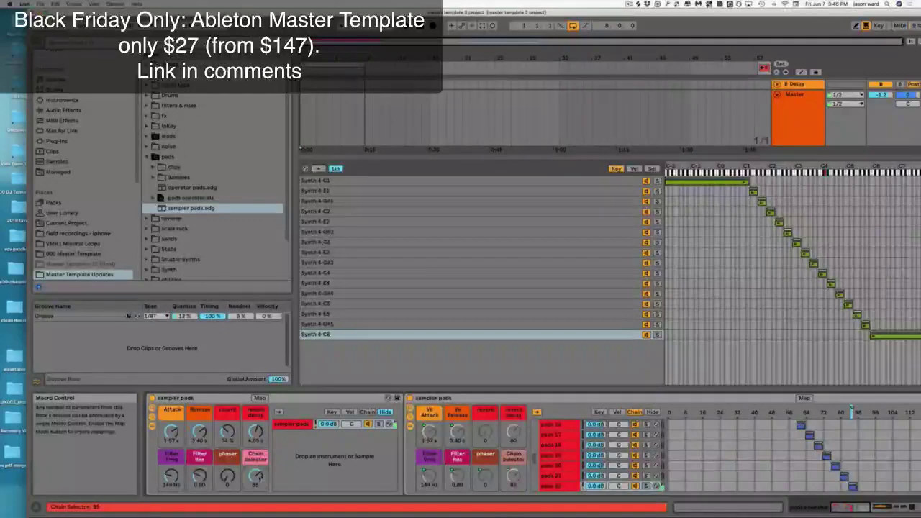
{"action": "left_click_drag", "start_coordinate": [256, 472], "coordinate": [260, 478]}
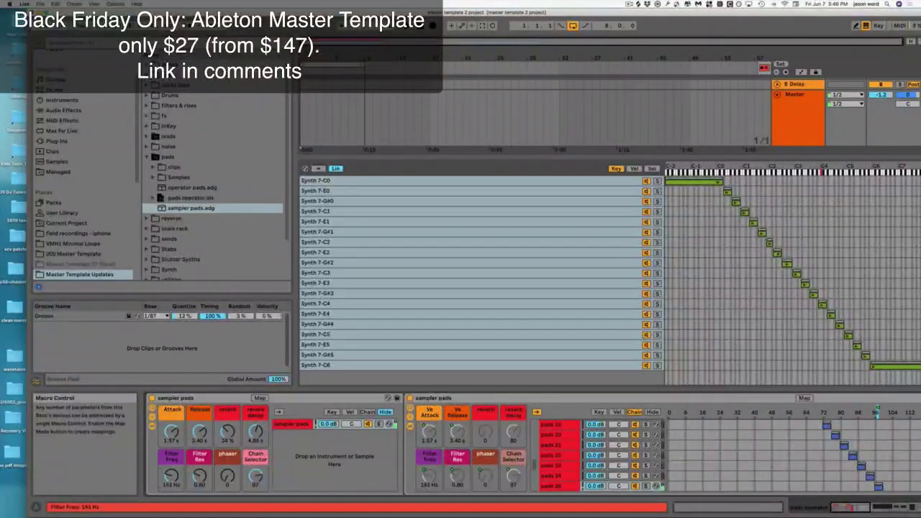
{"action": "left_click_drag", "start_coordinate": [171, 476], "coordinate": [171, 450]}
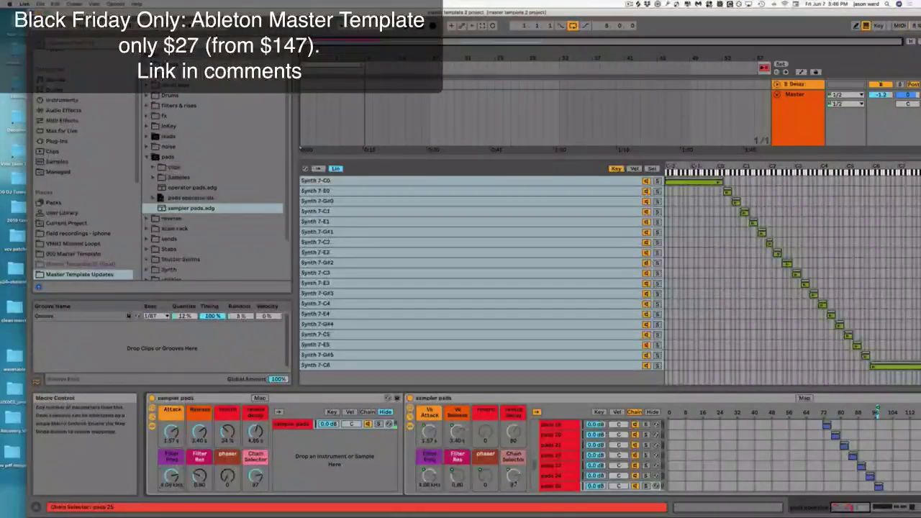
- Audition the last pads with Chain Selector at 110, 116 and 120, and select the sampler pads rack
{"action": "left_click_drag", "start_coordinate": [256, 475], "coordinate": [256, 469]}
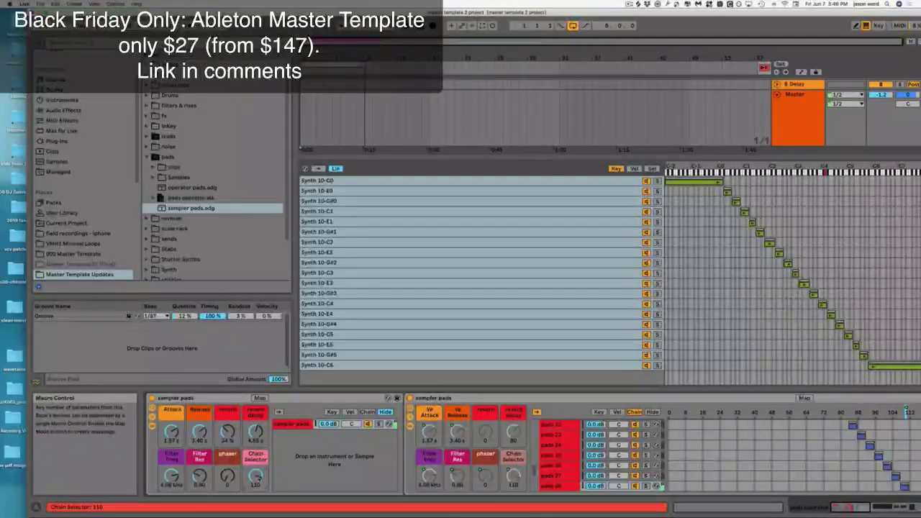
{"action": "left_click_drag", "start_coordinate": [256, 478], "coordinate": [256, 480]}
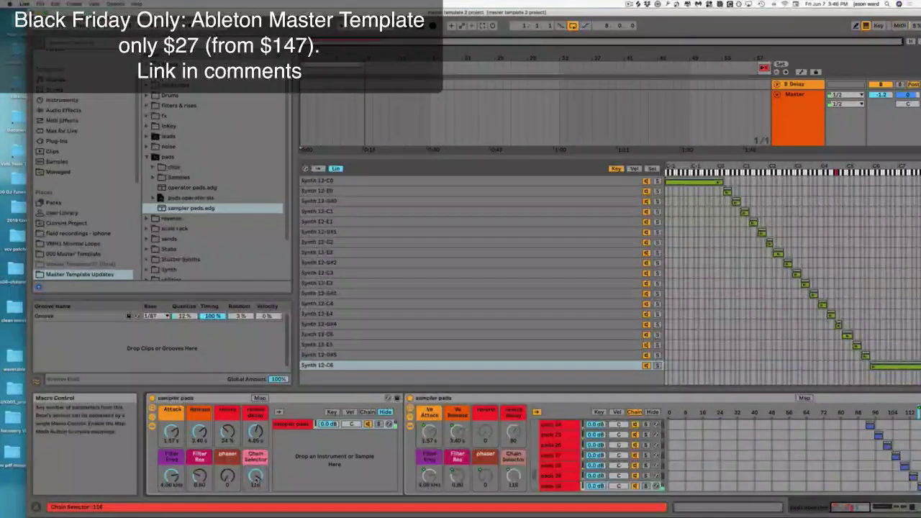
{"action": "left_click_drag", "start_coordinate": [255, 479], "coordinate": [255, 475]}
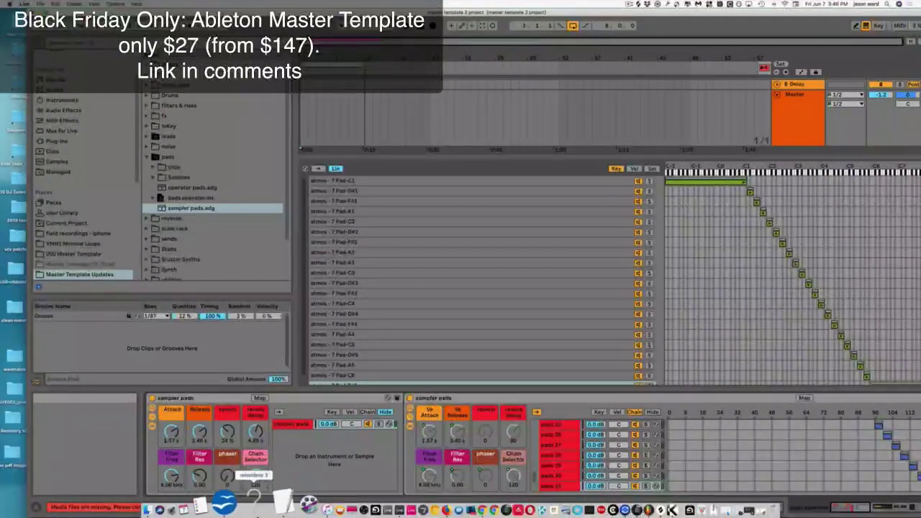
{"action": "left_click", "coordinate": [183, 398]}
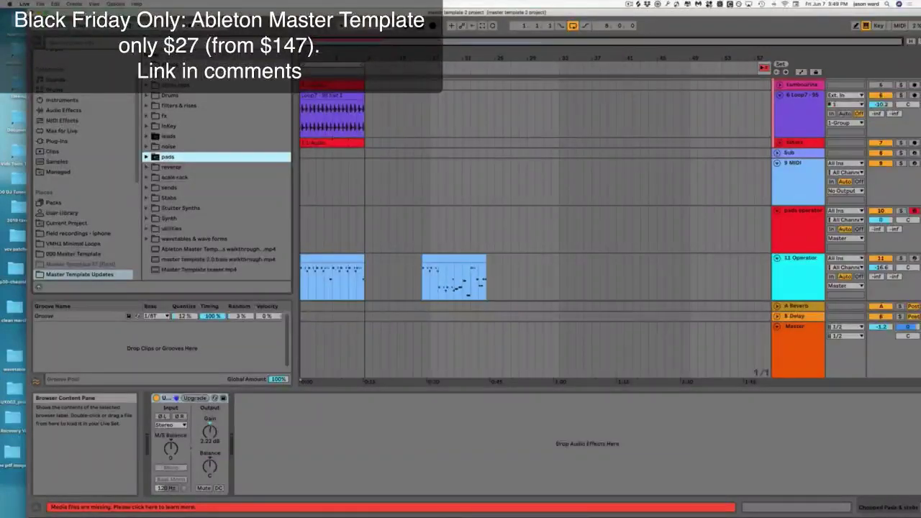
- Load the Atmosphere.adg rack from the Atmosphere-2 Project folder onto the empty 9 MIDI track
{"action": "scroll", "coordinate": [191, 117], "scroll_direction": "up", "scroll_amount": 3}
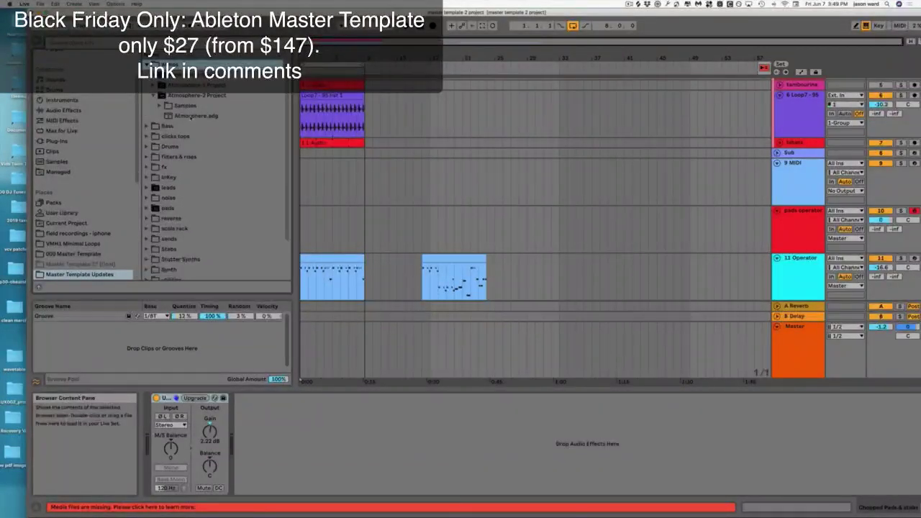
{"action": "left_click", "coordinate": [191, 116]}
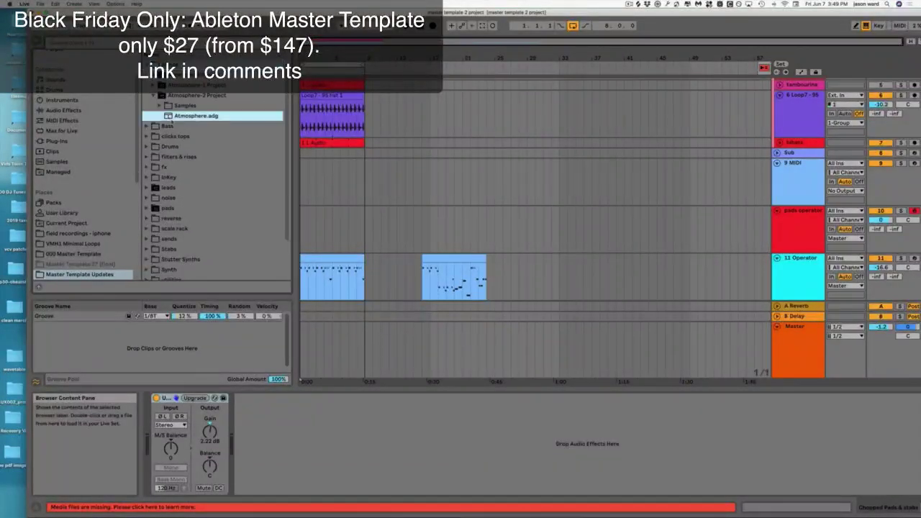
{"action": "left_click", "coordinate": [309, 188]}
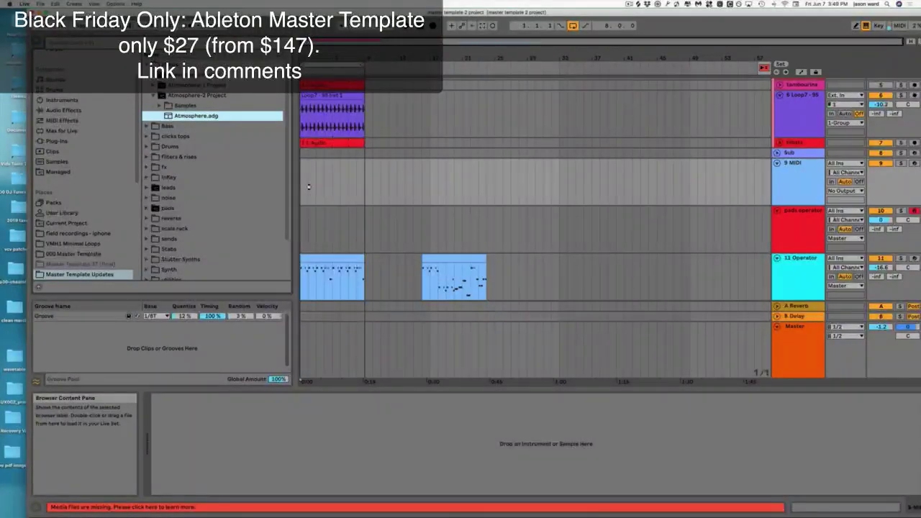
{"action": "key", "text": "Return"}
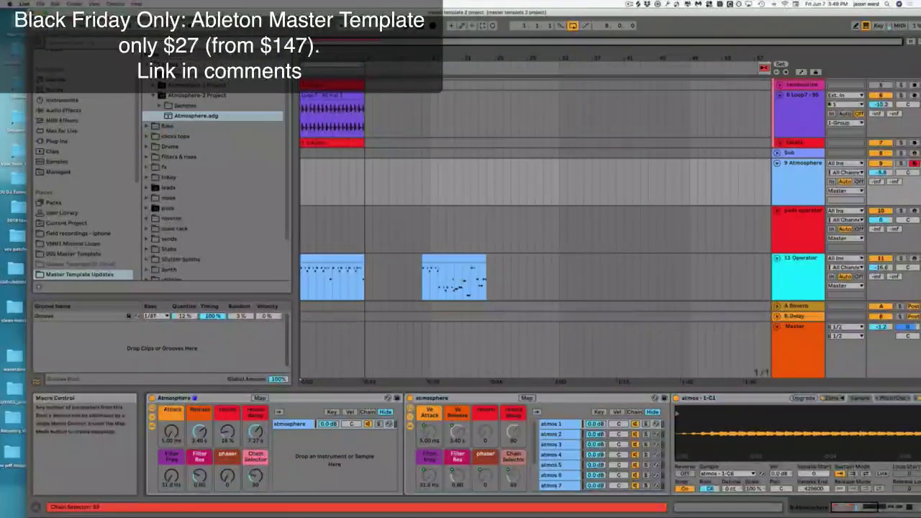
- Audition the Atmosphere rack's first sounds with Chain Selector at 7, 17 and 61
{"action": "left_click_drag", "start_coordinate": [256, 475], "coordinate": [256, 514]}
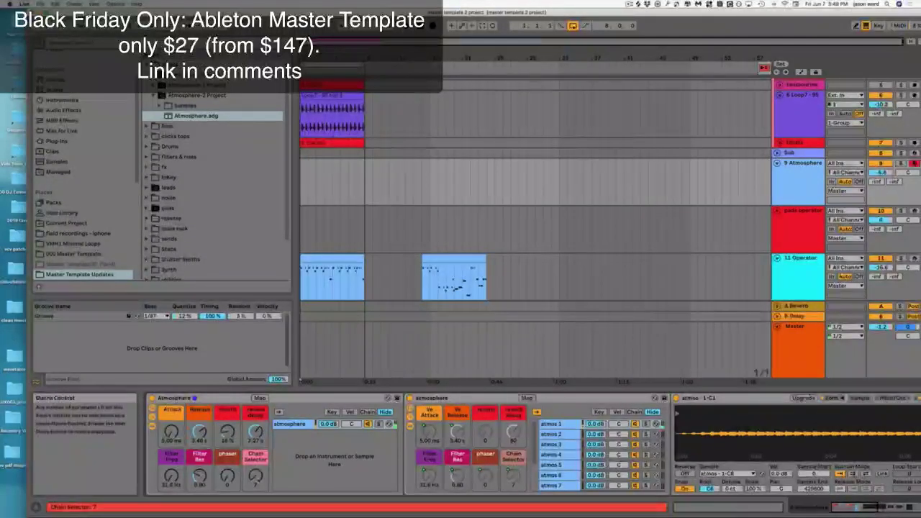
{"action": "left_click_drag", "start_coordinate": [256, 475], "coordinate": [256, 457]}
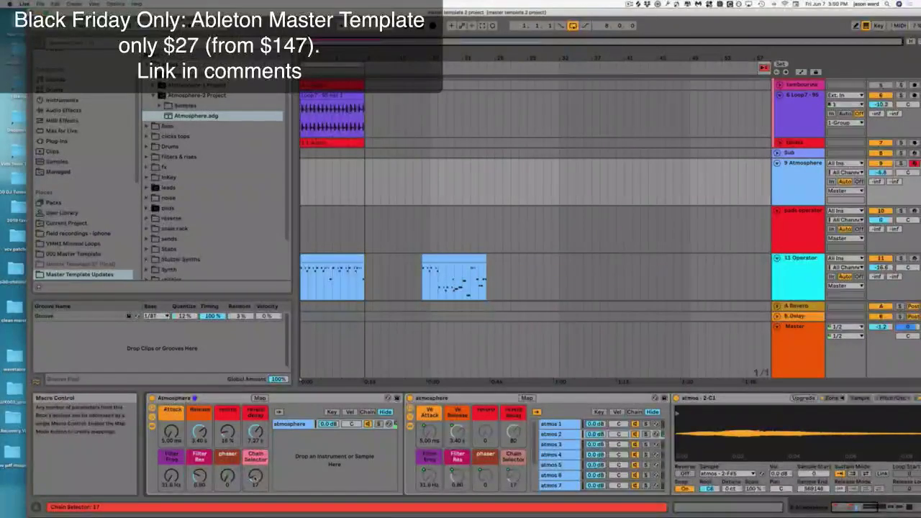
{"action": "left_click_drag", "start_coordinate": [255, 475], "coordinate": [255, 464]}
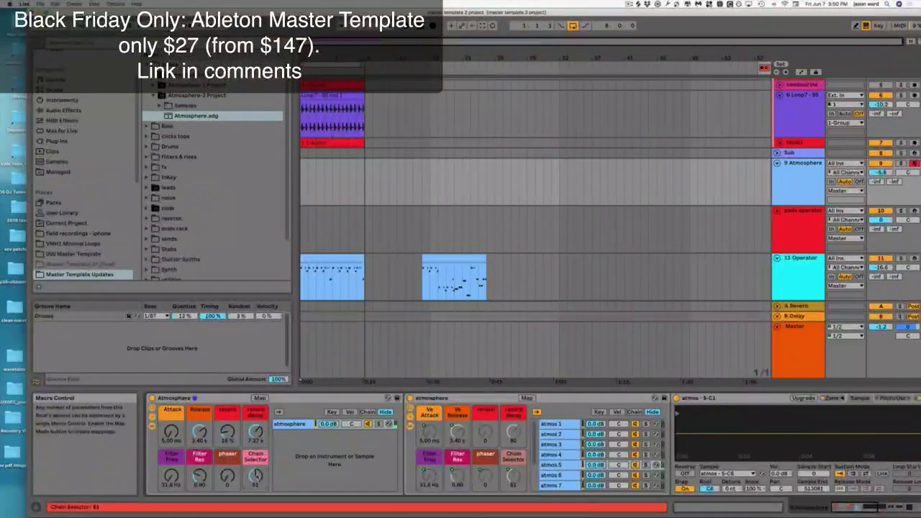
- Cut the Atmosphere rack's reverb decay to about 200 ms and advance Chain Selector through atmos 6 to atmos 7
{"action": "left_click_drag", "start_coordinate": [255, 432], "coordinate": [255, 480]}
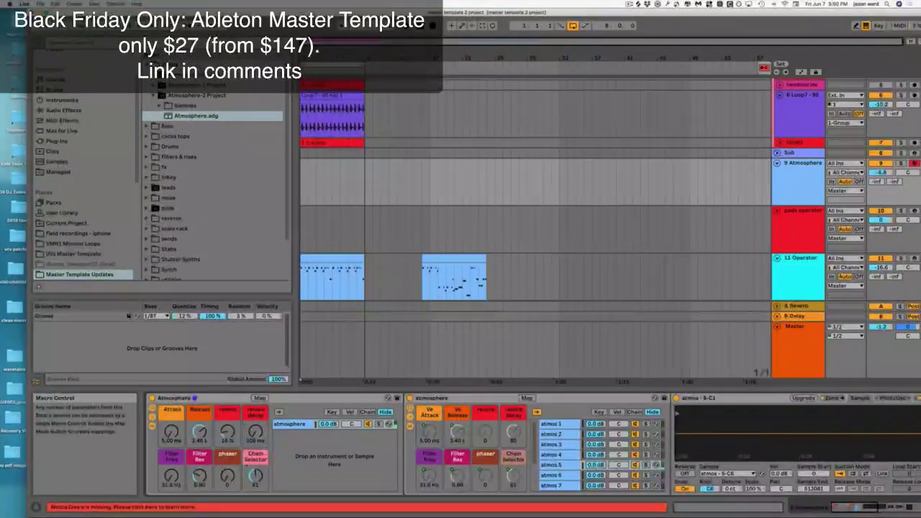
{"action": "left_click_drag", "start_coordinate": [256, 477], "coordinate": [256, 475]}
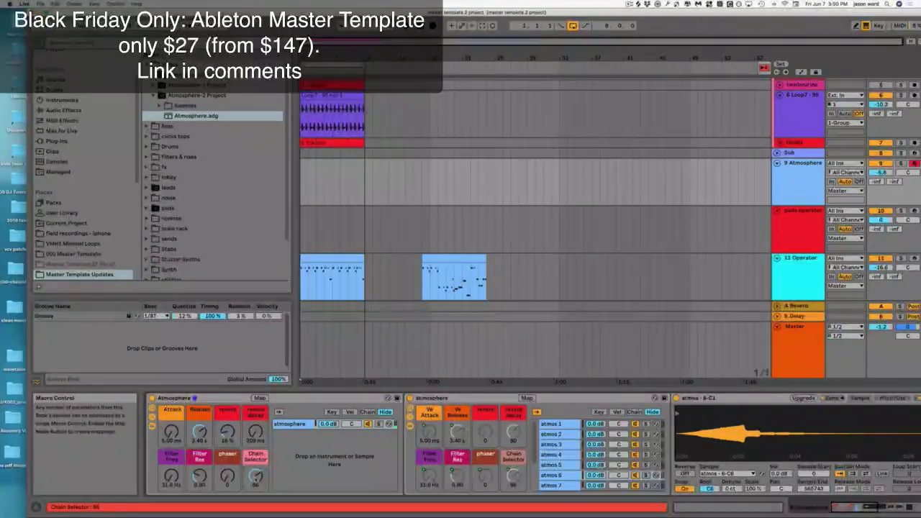
{"action": "left_click_drag", "start_coordinate": [256, 476], "coordinate": [256, 472]}
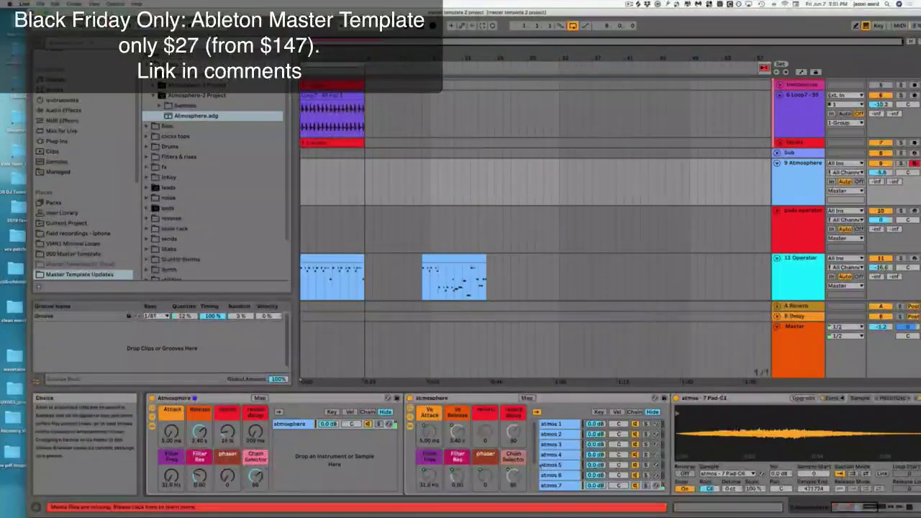
{"action": "scroll", "coordinate": [612, 446], "scroll_direction": "down", "scroll_amount": 3}
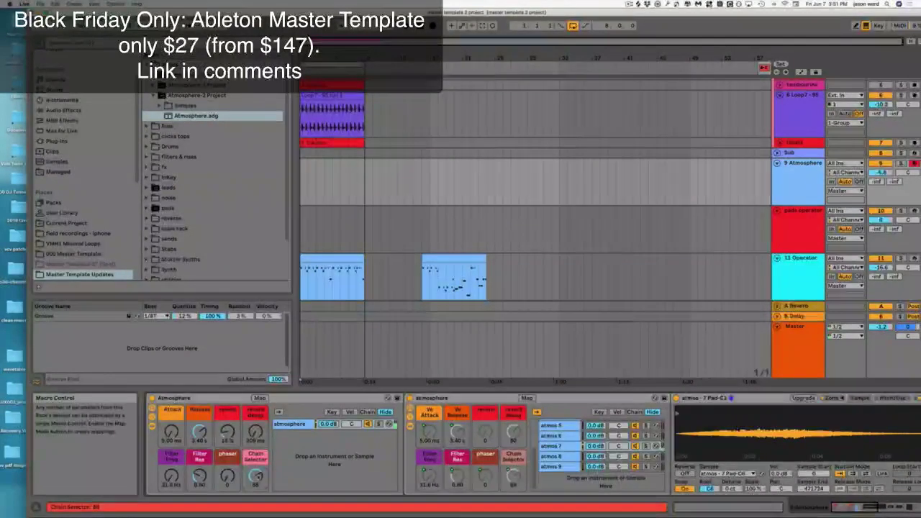
- Audition the last atmospheres with Chain Selector at 101 and 123, and remove the Atmosphere rack from the track
{"action": "left_click_drag", "start_coordinate": [256, 475], "coordinate": [256, 469]}
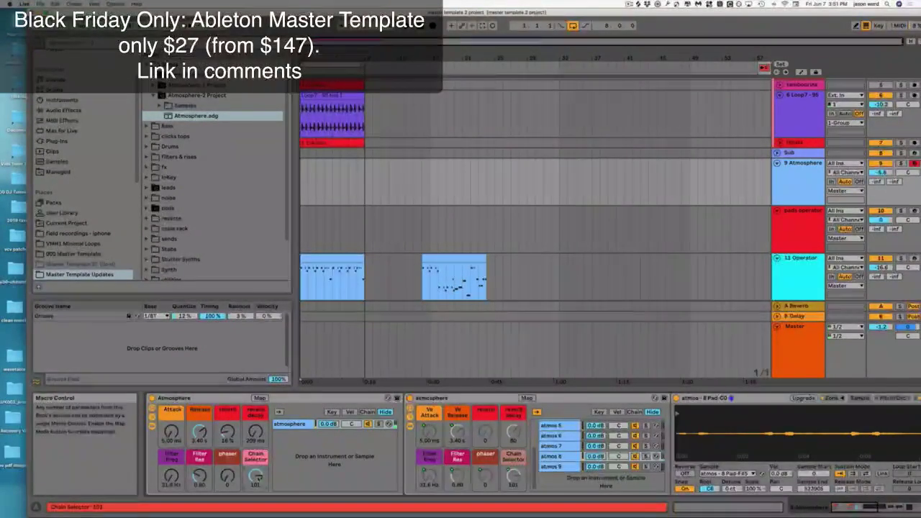
{"action": "left_click_drag", "start_coordinate": [256, 470], "coordinate": [256, 467]}
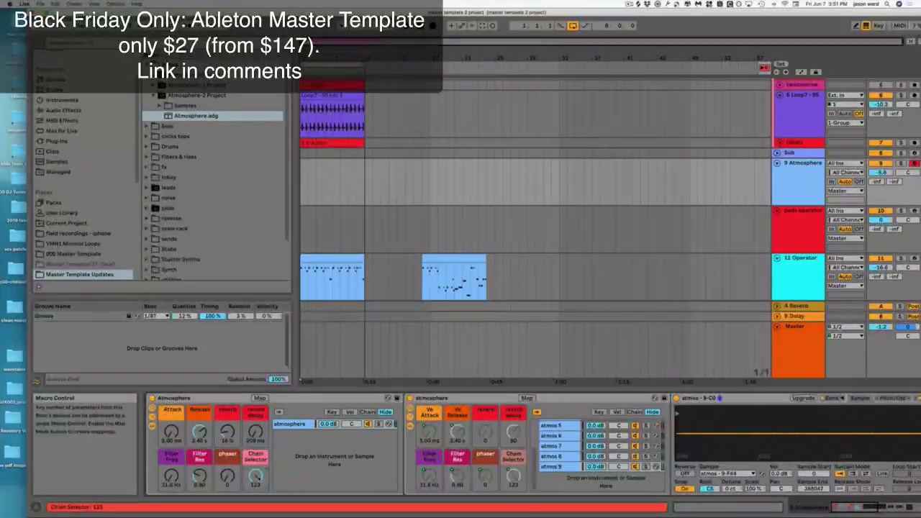
{"action": "left_click", "coordinate": [190, 399]}
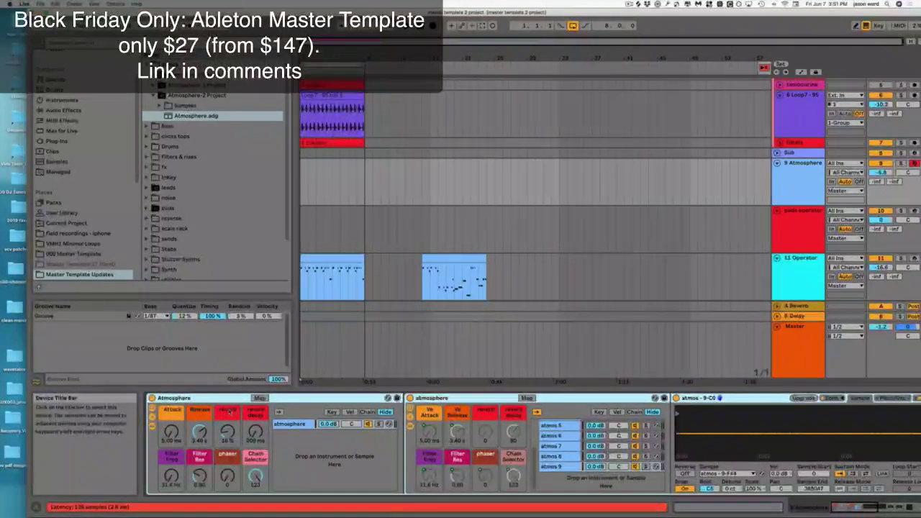
{"action": "key", "text": "super+z"}
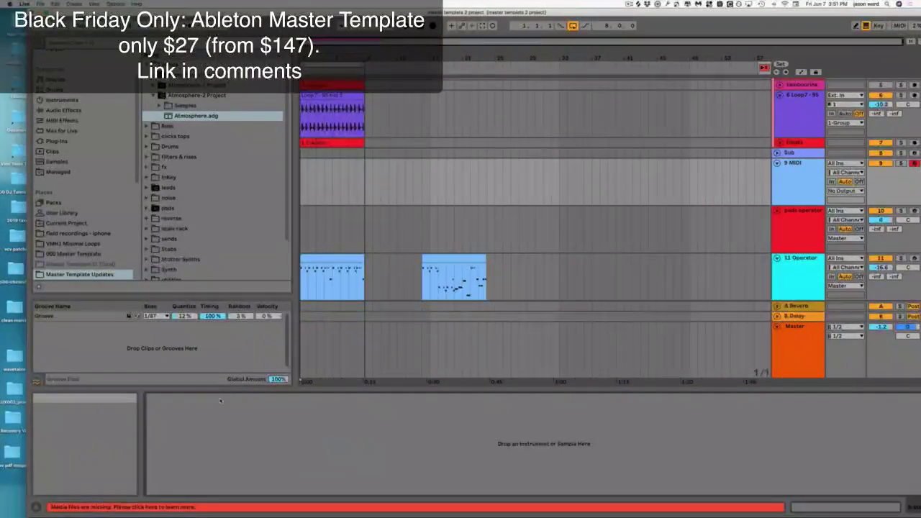
- Load leads Operator.adg from the leads folder onto the empty 9 MIDI track
{"action": "scroll", "coordinate": [216, 180], "scroll_direction": "down", "scroll_amount": 3}
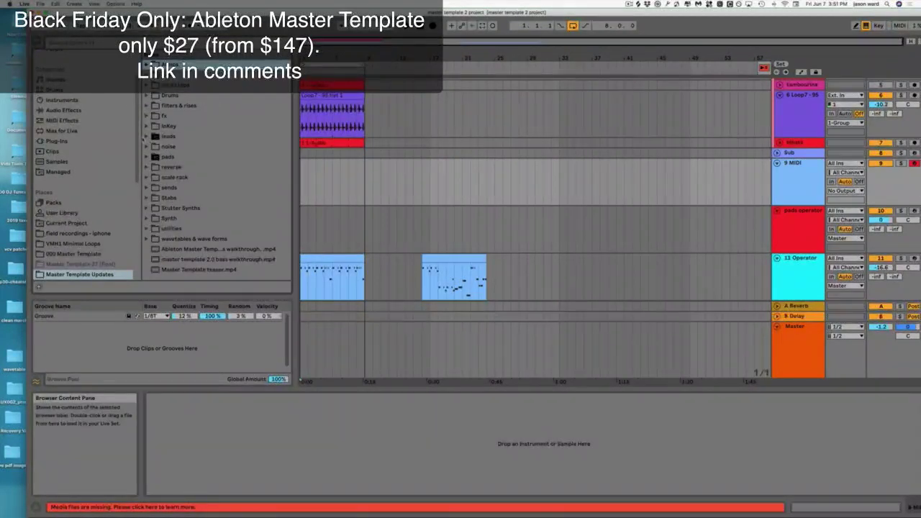
{"action": "left_click", "coordinate": [146, 136]}
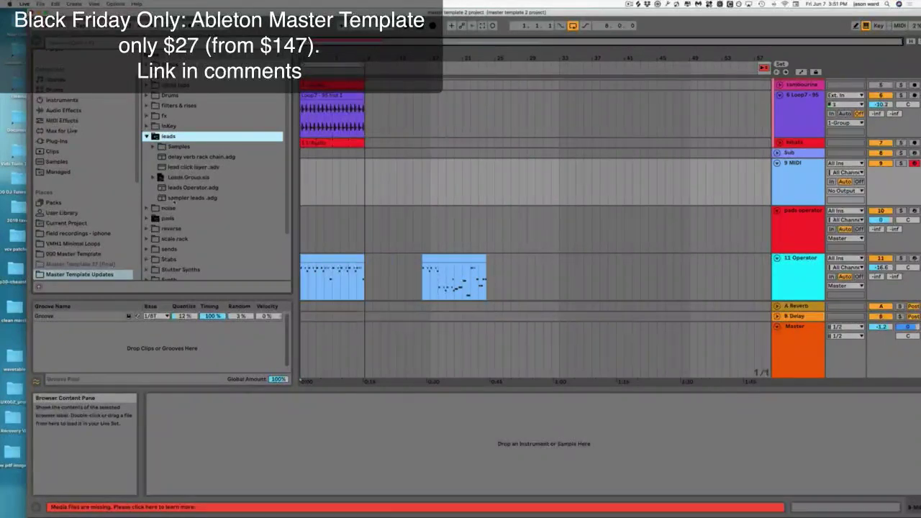
{"action": "left_click", "coordinate": [192, 187]}
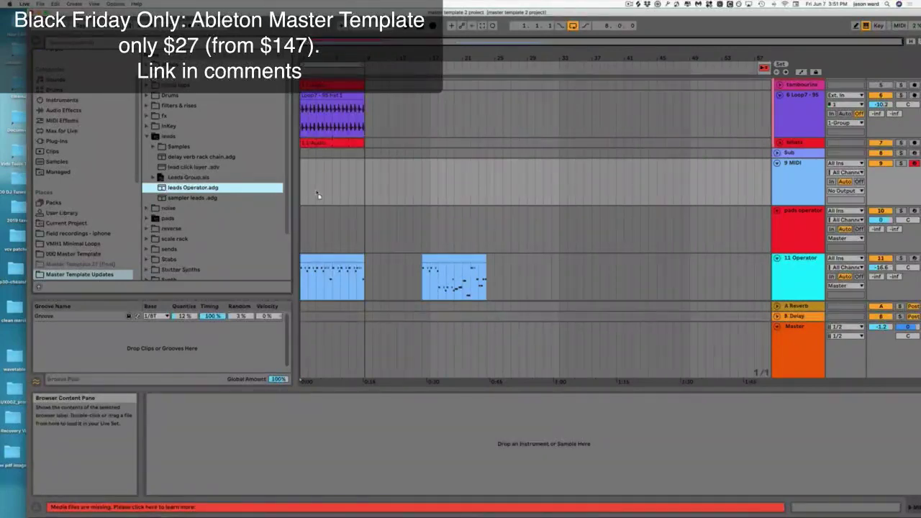
{"action": "left_click_drag", "start_coordinate": [337, 189], "coordinate": [336, 189]}
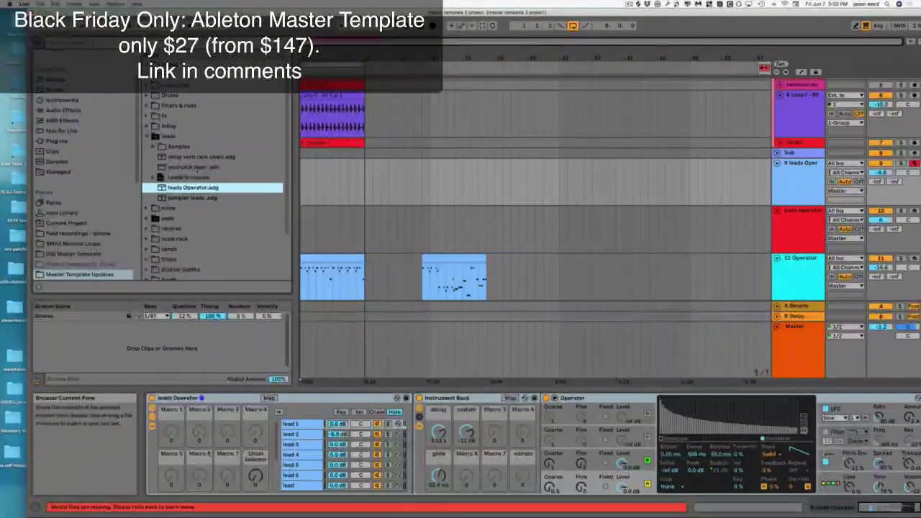
- Add delay verb rack chain.adg from the leads folder after the leads Operator rack
{"action": "left_click", "coordinate": [201, 156]}
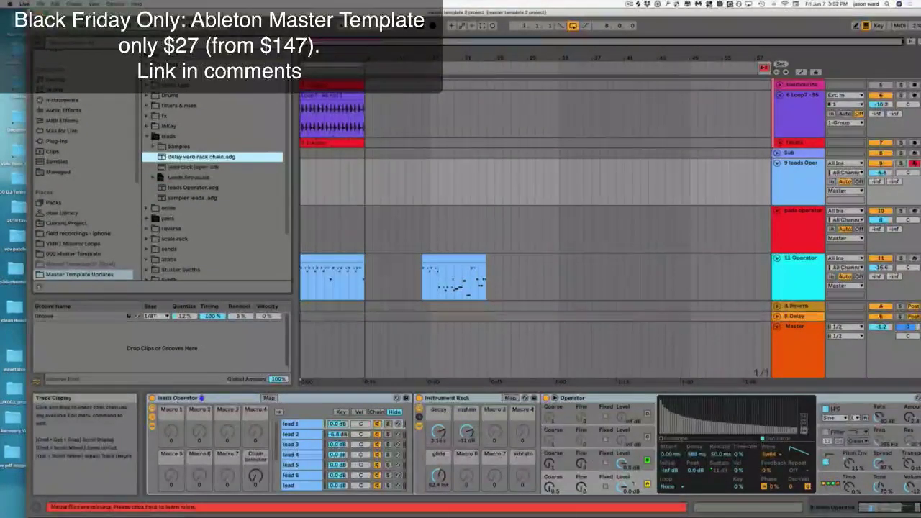
{"action": "scroll", "coordinate": [554, 454], "scroll_direction": "right", "scroll_amount": 2}
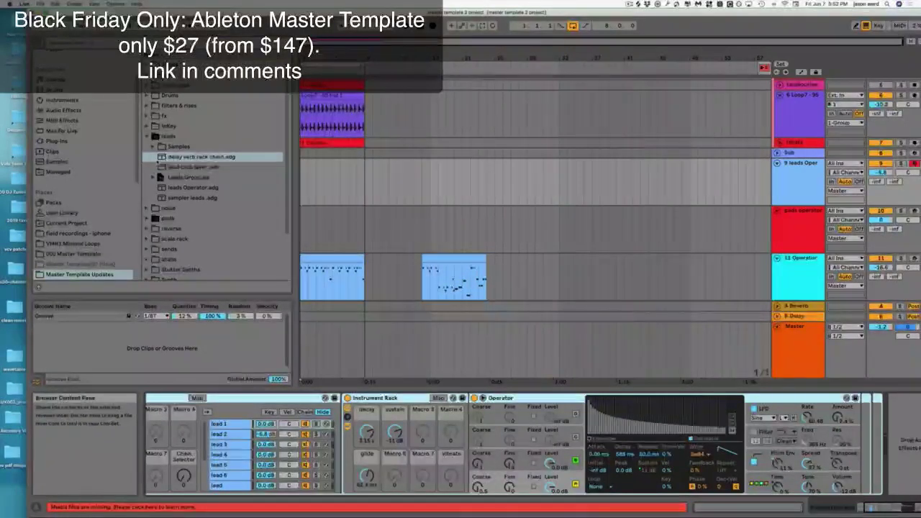
{"action": "left_click", "coordinate": [202, 157]}
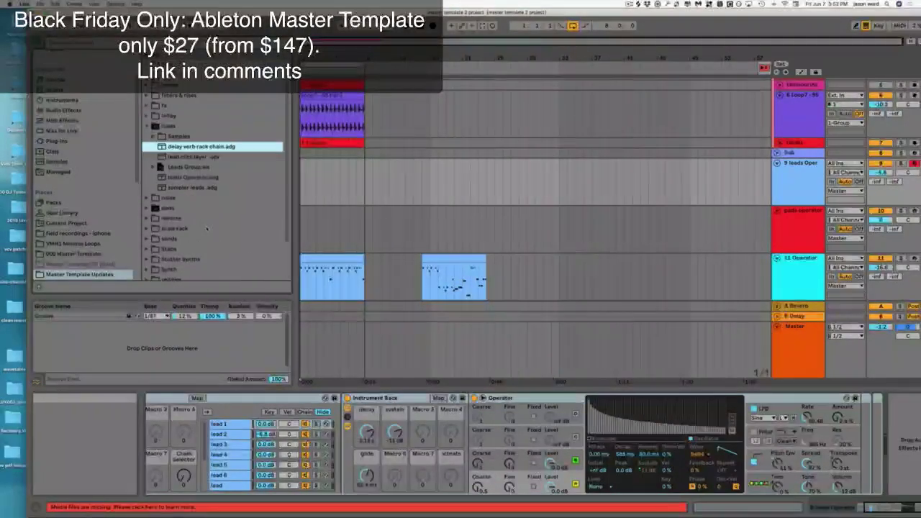
{"action": "left_click", "coordinate": [164, 116]}
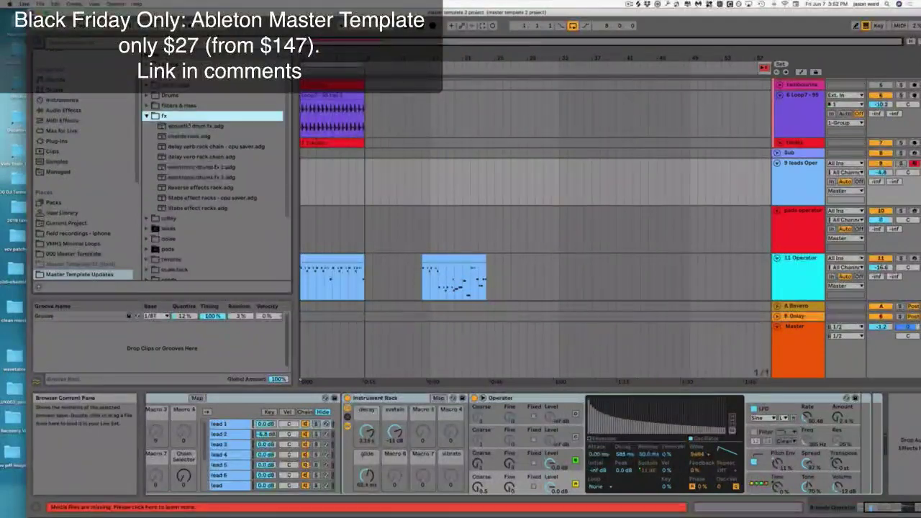
{"action": "key", "text": "Left"}
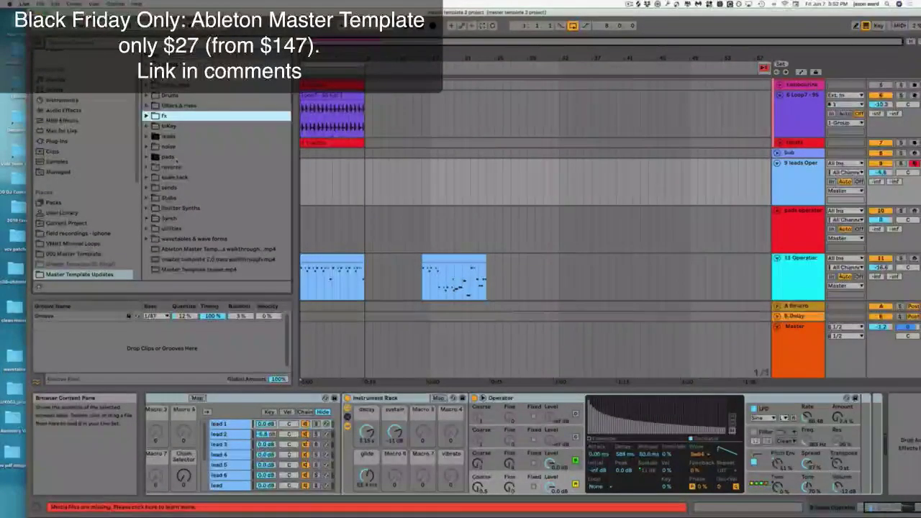
{"action": "left_click", "coordinate": [168, 136]}
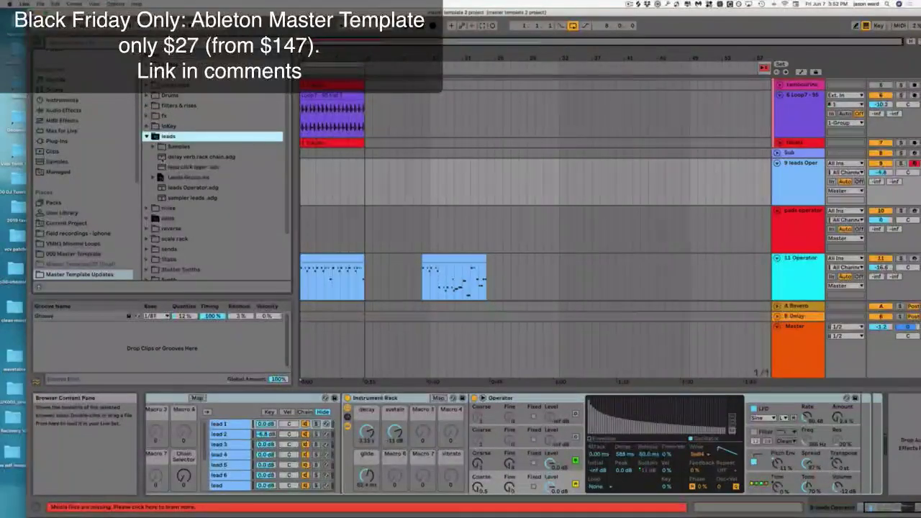
{"action": "key", "text": "Down"}
{"action": "key", "text": "Down"}
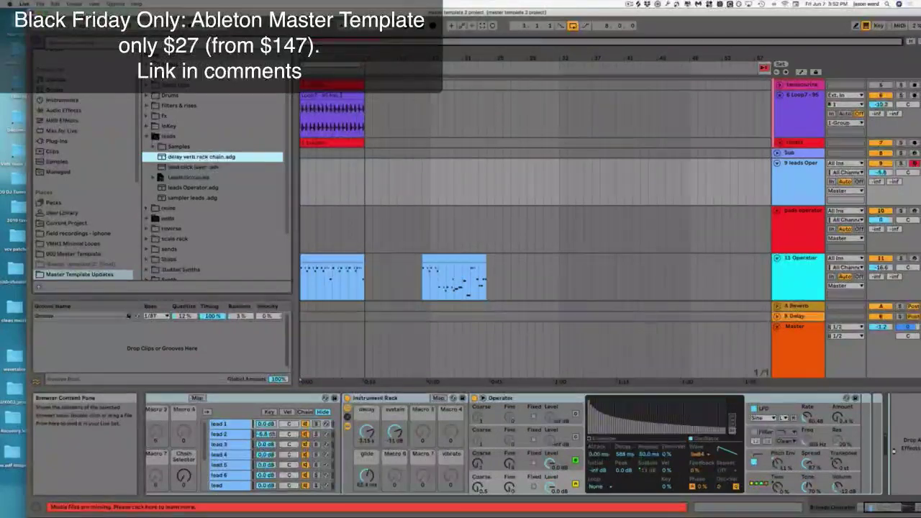
{"action": "key", "text": "Return"}
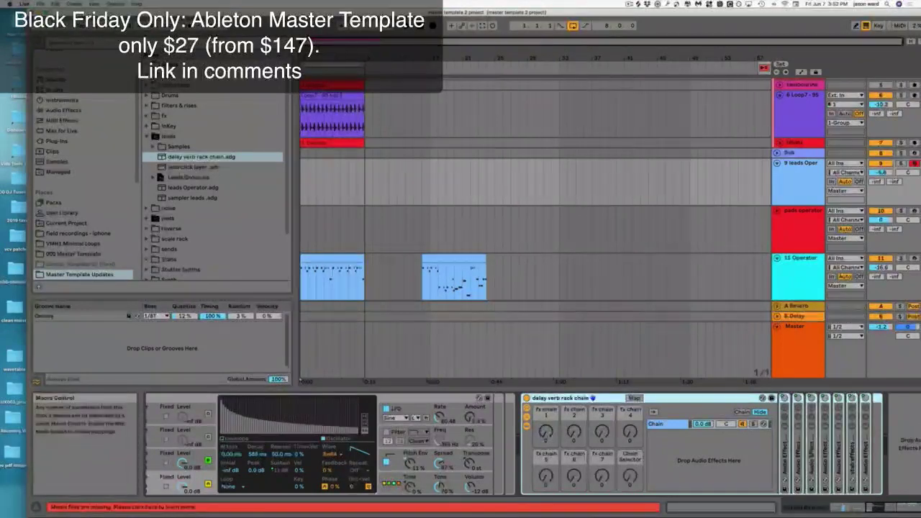
- Audition fx chains 3 to 6 of the delay verb rack one at a time, taking chains 4, 5 and 6 to 127
{"action": "left_click_drag", "start_coordinate": [546, 432], "coordinate": [602, 421]}
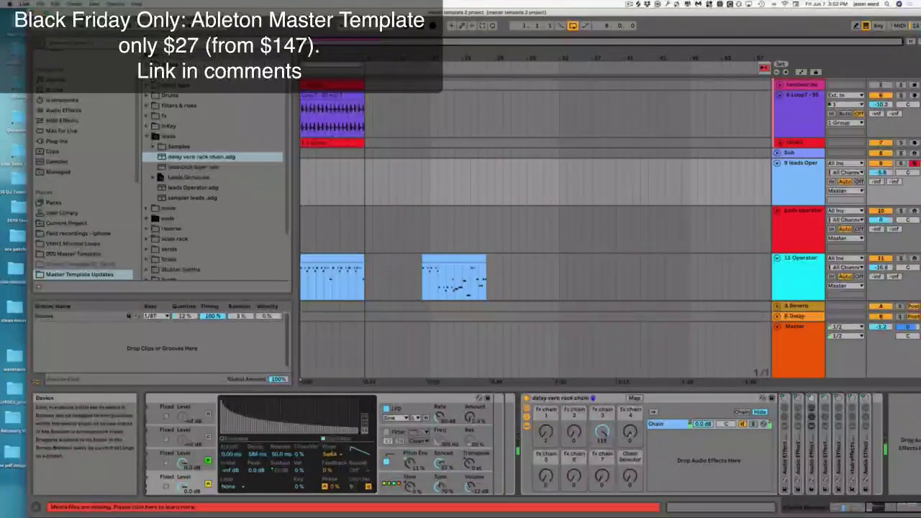
{"action": "left_click_drag", "start_coordinate": [603, 432], "coordinate": [633, 435]}
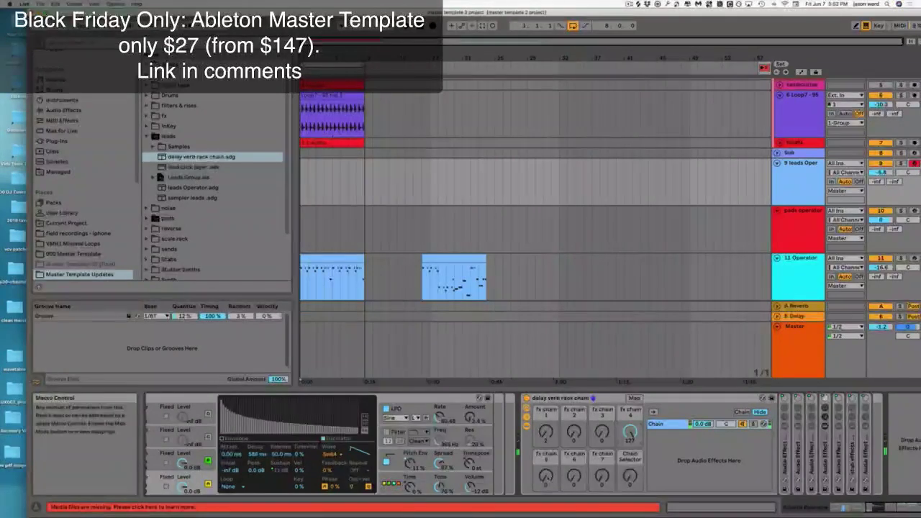
{"action": "left_click_drag", "start_coordinate": [633, 435], "coordinate": [632, 439]}
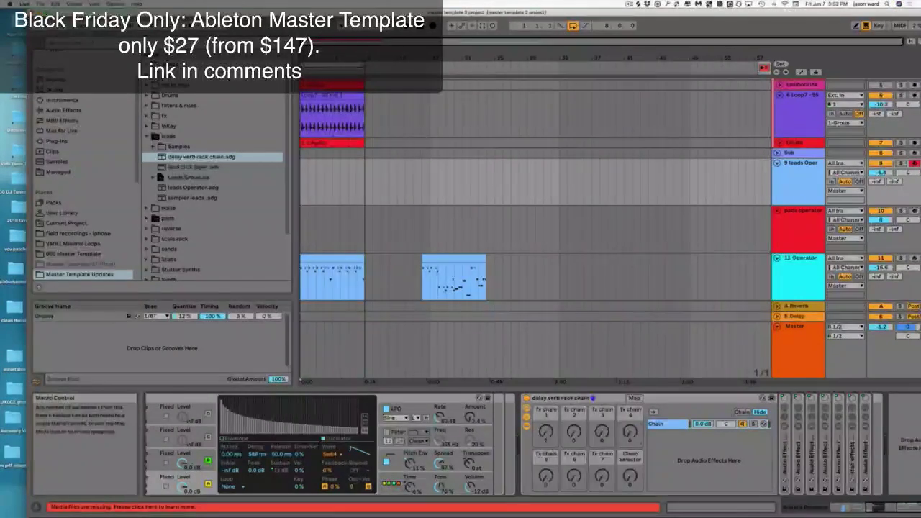
{"action": "left_click_drag", "start_coordinate": [545, 481], "coordinate": [545, 470]}
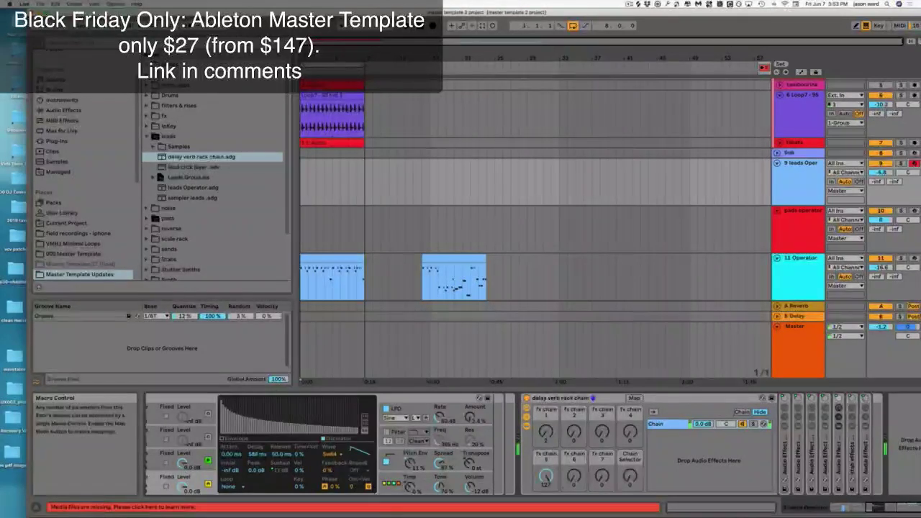
{"action": "left_click_drag", "start_coordinate": [573, 481], "coordinate": [545, 477]}
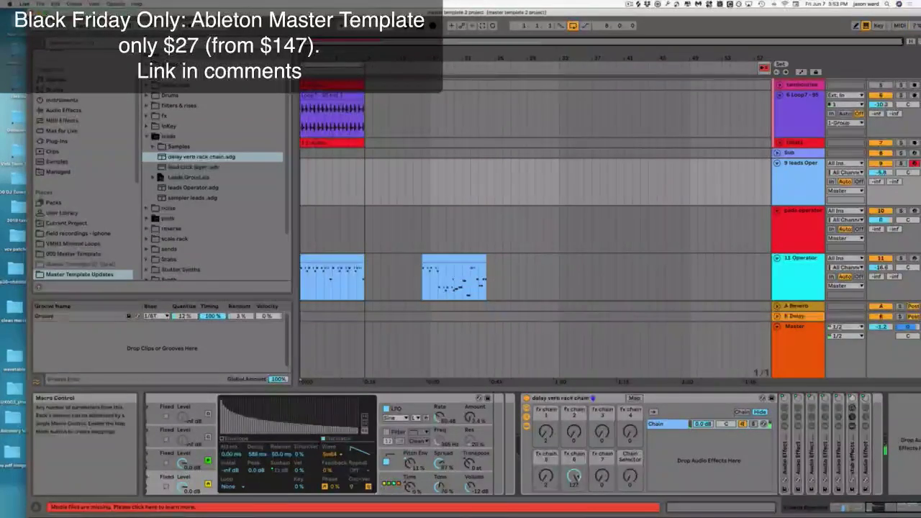
- Blend several effects by setting fx chain 1 to 104 and fx chain 6 to 87, and turning up fx chain 7
{"action": "left_click_drag", "start_coordinate": [574, 476], "coordinate": [601, 489]}
{"action": "left_click_drag", "start_coordinate": [547, 432], "coordinate": [546, 411]}
{"action": "left_click_drag", "start_coordinate": [574, 475], "coordinate": [601, 450]}
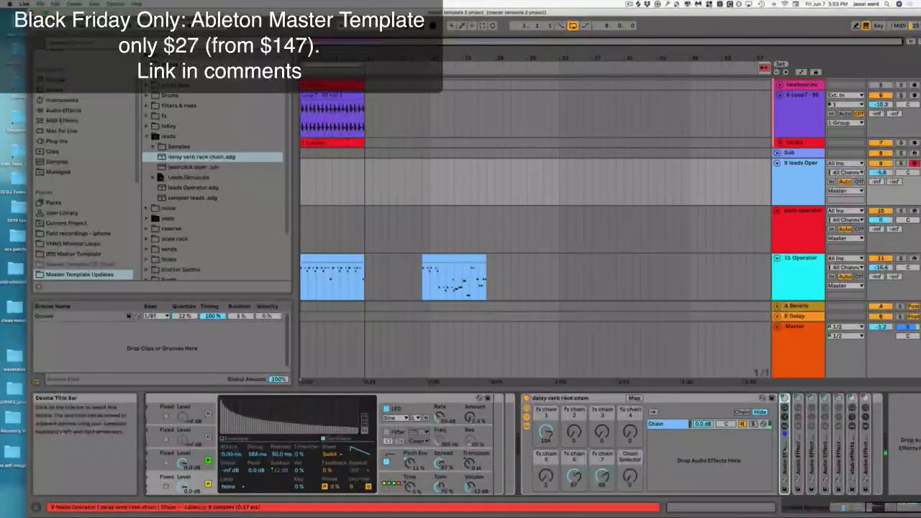
- Unfold the first Audio Effect Rack inside the delay verb rack chain and show its macro controls
{"action": "double_click", "coordinate": [784, 434]}
{"action": "scroll", "coordinate": [777, 428], "scroll_direction": "right", "scroll_amount": 4}
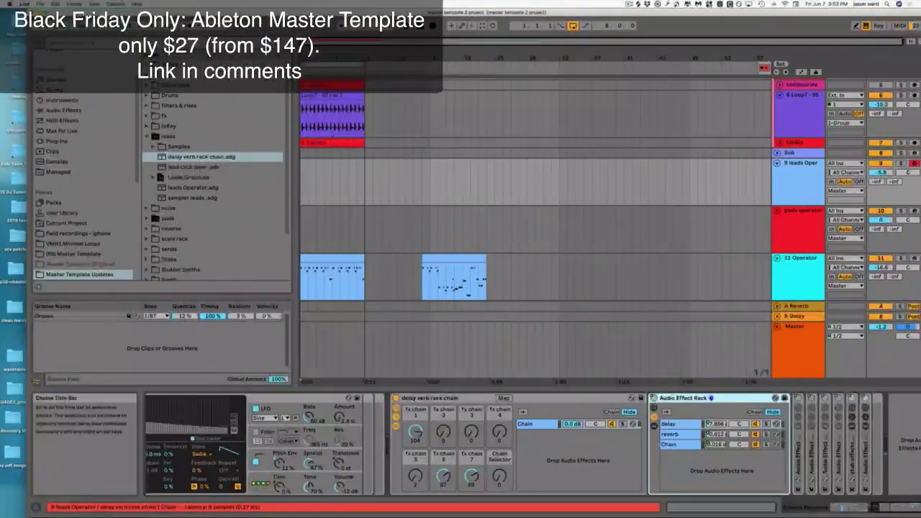
{"action": "left_click", "coordinate": [655, 411]}
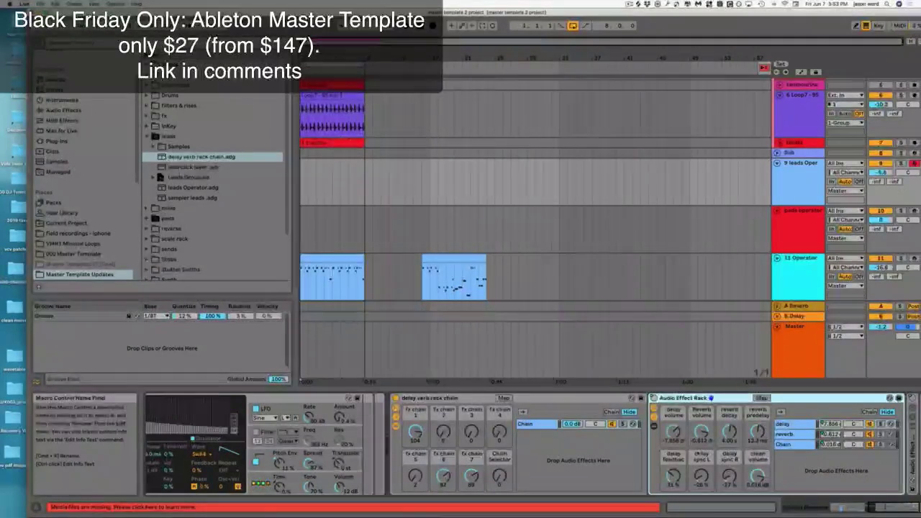
- Audition the lead 2 and lead 3 chains of the leads Operator rack using its Chain Selector macro
{"action": "scroll", "coordinate": [598, 460], "scroll_direction": "left", "scroll_amount": 10}
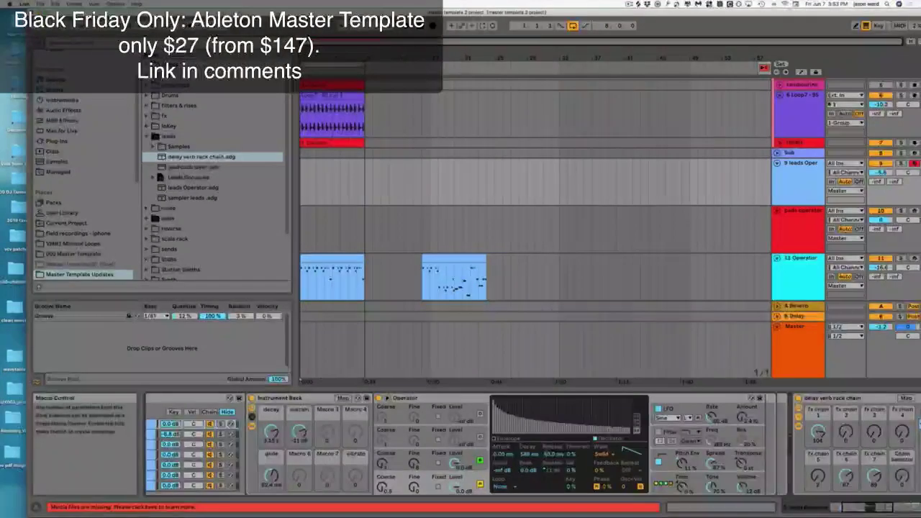
{"action": "scroll", "coordinate": [475, 443], "scroll_direction": "left", "scroll_amount": 1}
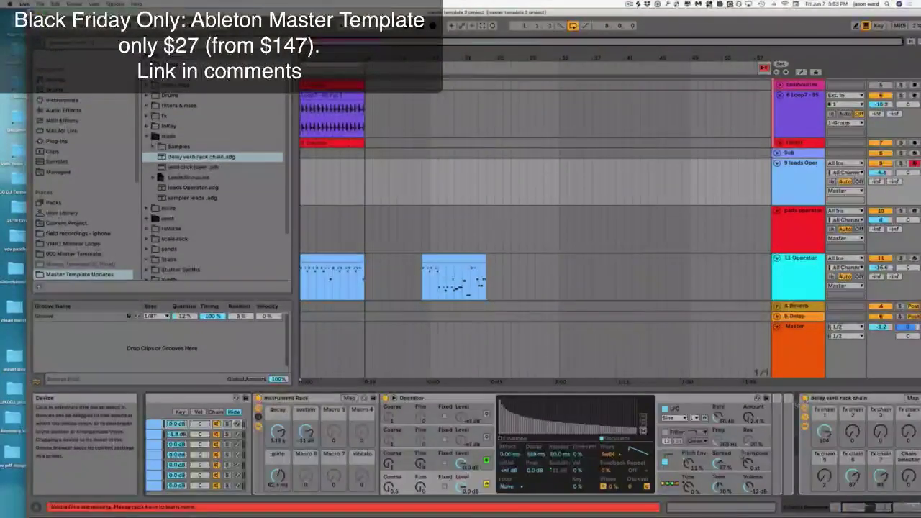
{"action": "scroll", "coordinate": [824, 436], "scroll_direction": "left", "scroll_amount": 3}
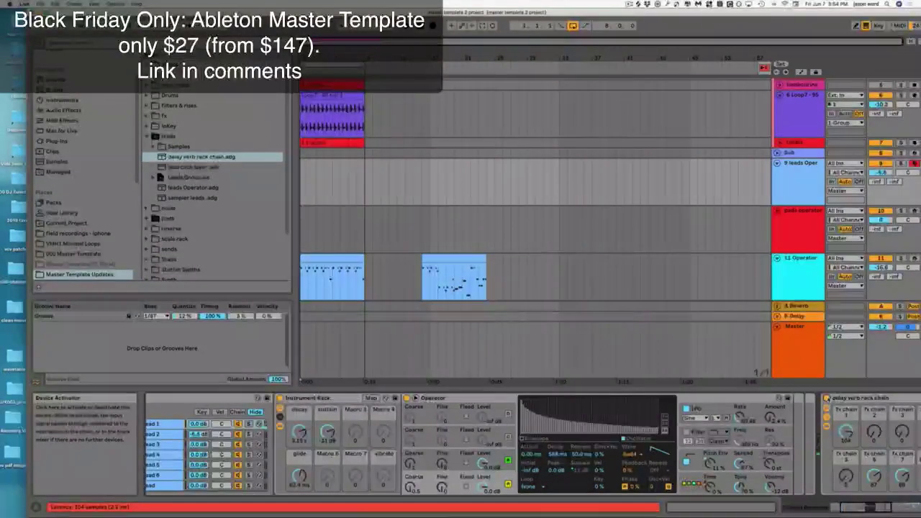
{"action": "scroll", "coordinate": [693, 486], "scroll_direction": "left", "scroll_amount": 5}
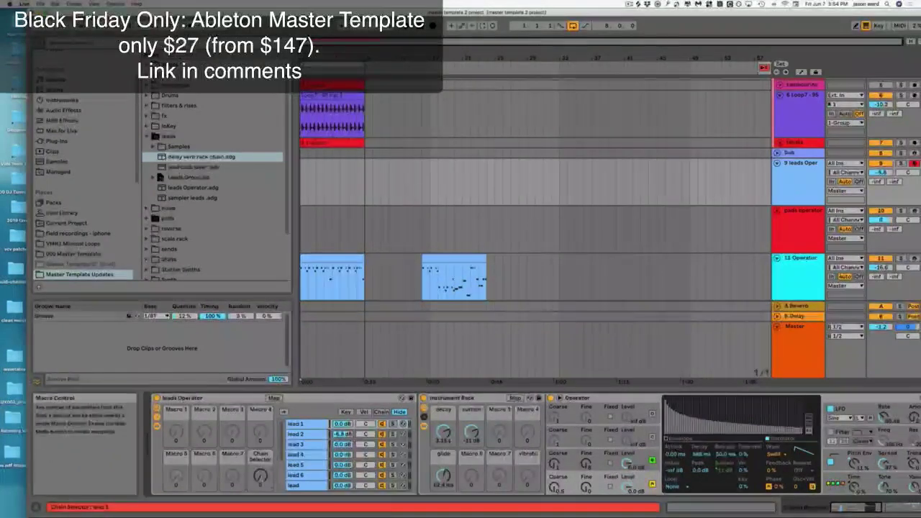
{"action": "left_click_drag", "start_coordinate": [261, 475], "coordinate": [261, 458]}
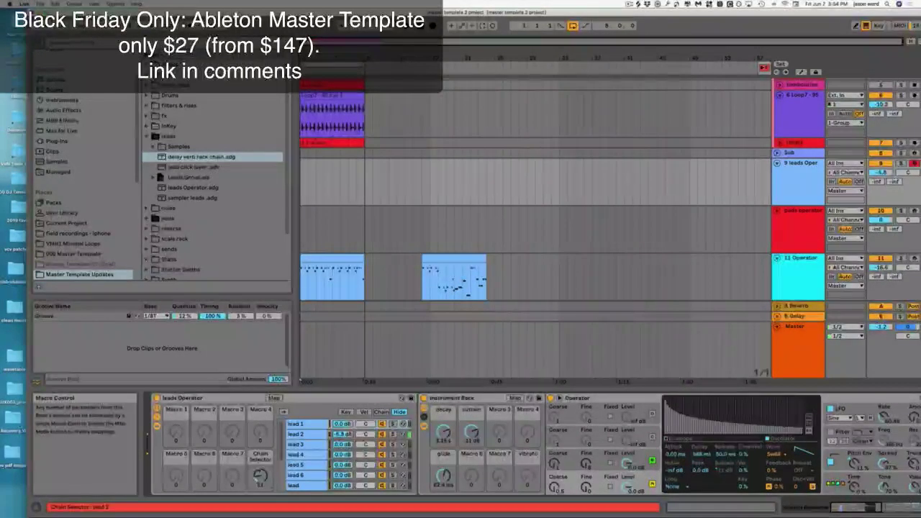
{"action": "left_click_drag", "start_coordinate": [260, 458], "coordinate": [261, 464]}
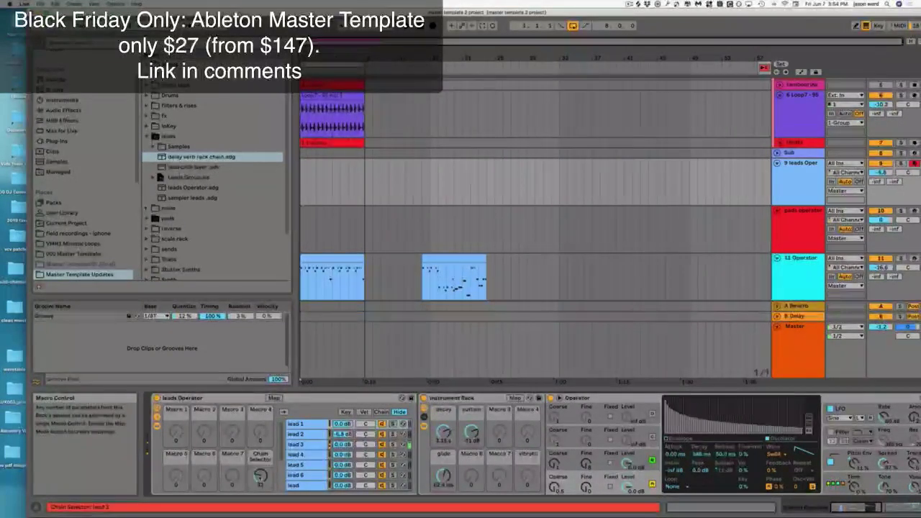
- Reduce the delay verb rack's effects by setting fx chain 1 to 56 and lowering fx chains 6 and 7
{"action": "key", "text": "Return"}
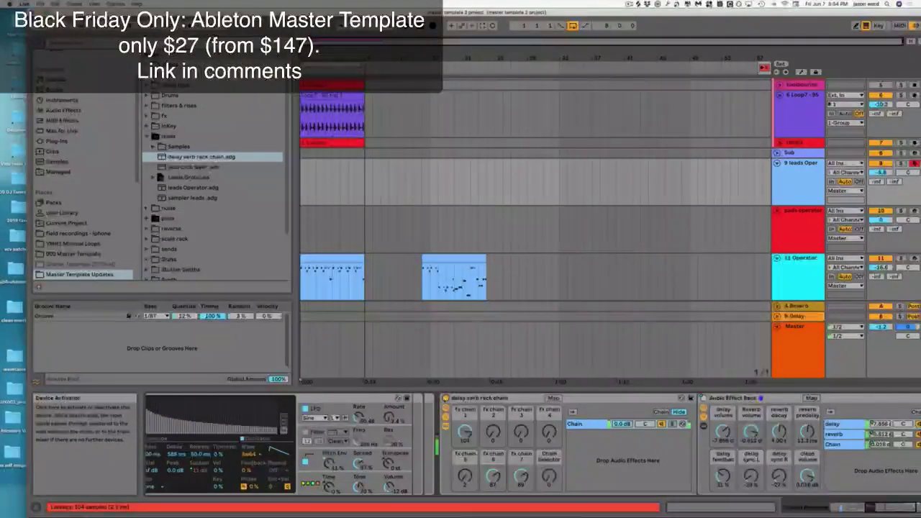
{"action": "left_click_drag", "start_coordinate": [465, 432], "coordinate": [465, 443]}
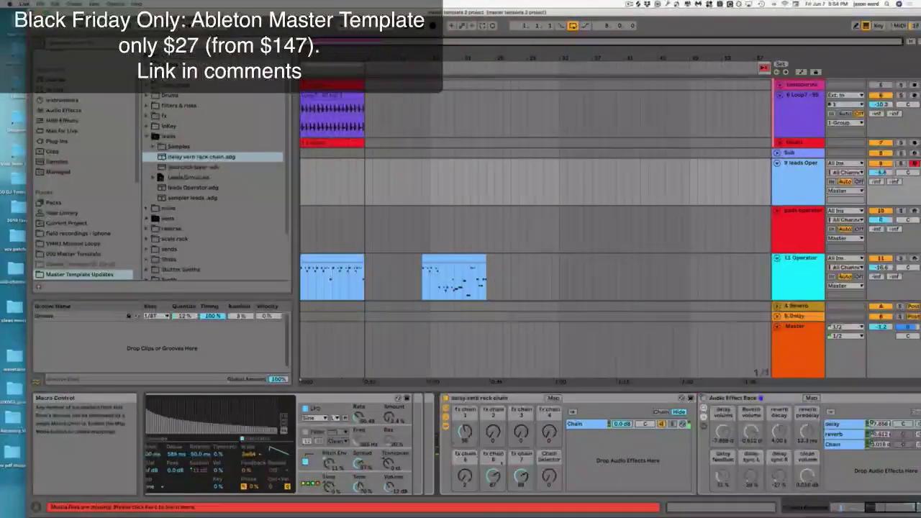
{"action": "left_click_drag", "start_coordinate": [521, 476], "coordinate": [493, 482]}
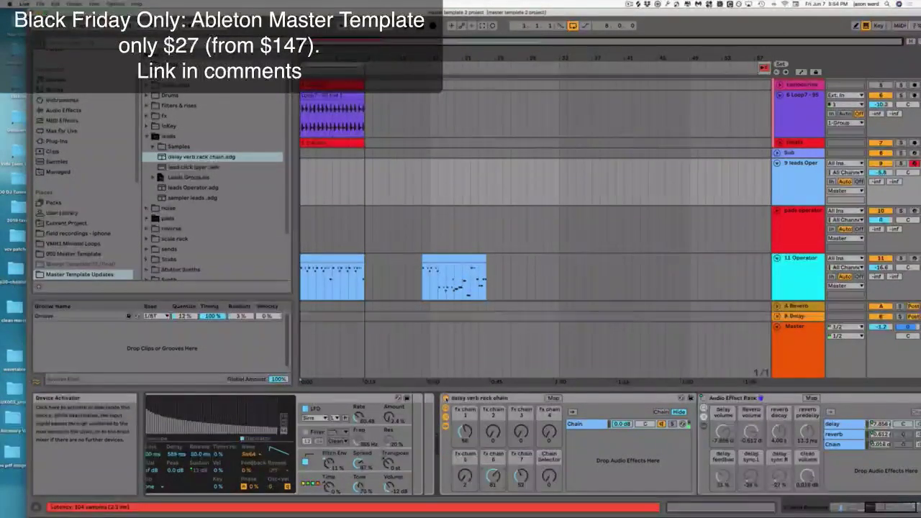
- Audition the lead 4 and lead 5 chains of the leads Operator rack with the Chain Selector
{"action": "scroll", "coordinate": [493, 446], "scroll_direction": "left", "scroll_amount": 5}
{"action": "scroll", "coordinate": [493, 446], "scroll_direction": "left", "scroll_amount": 3}
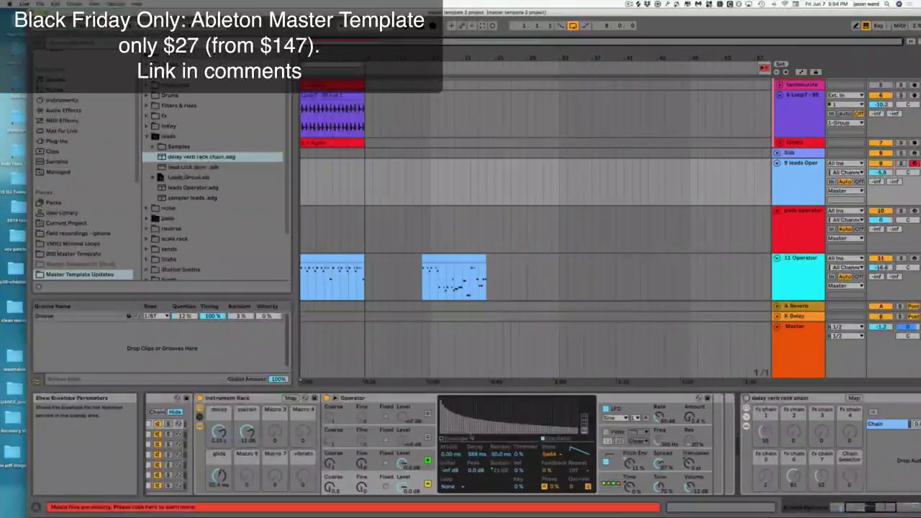
{"action": "right_click", "coordinate": [455, 432]}
{"action": "key", "text": "Escape"}
{"action": "scroll", "coordinate": [493, 446], "scroll_direction": "left", "scroll_amount": 4}
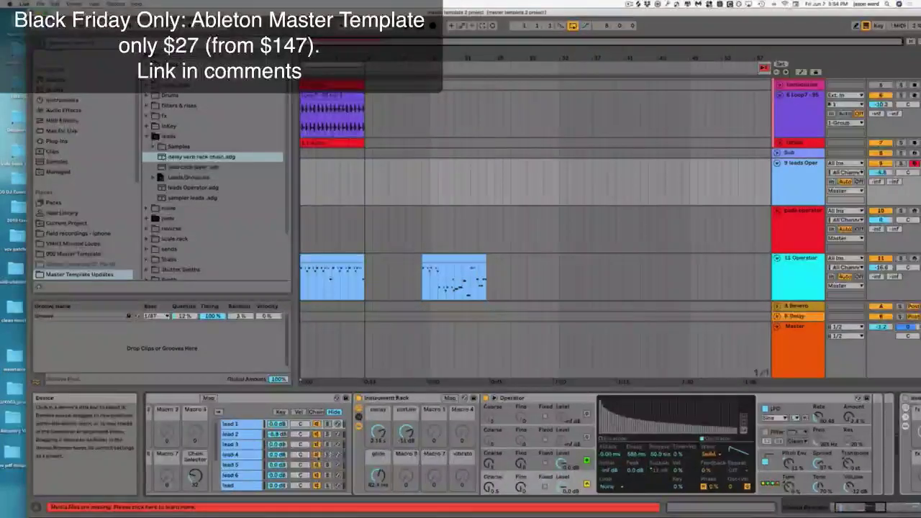
{"action": "left_click_drag", "start_coordinate": [226, 476], "coordinate": [226, 473]}
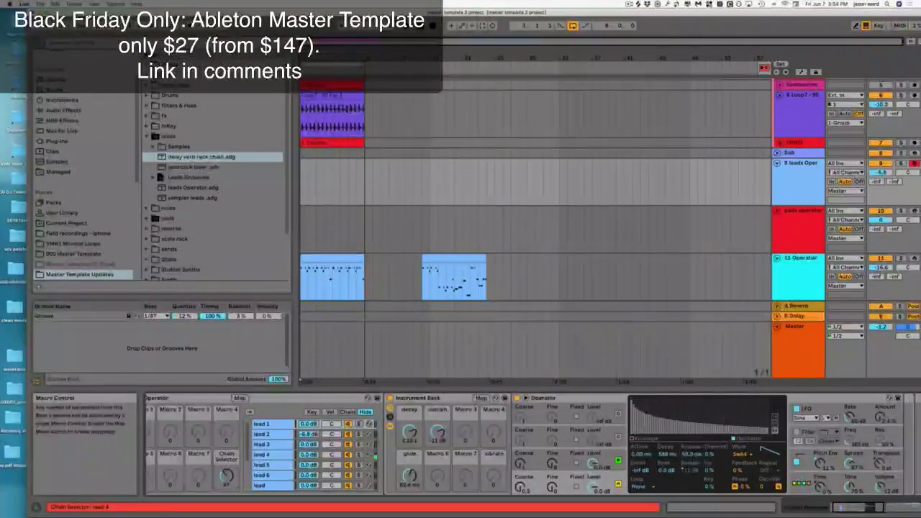
{"action": "left_click_drag", "start_coordinate": [226, 474], "coordinate": [226, 469]}
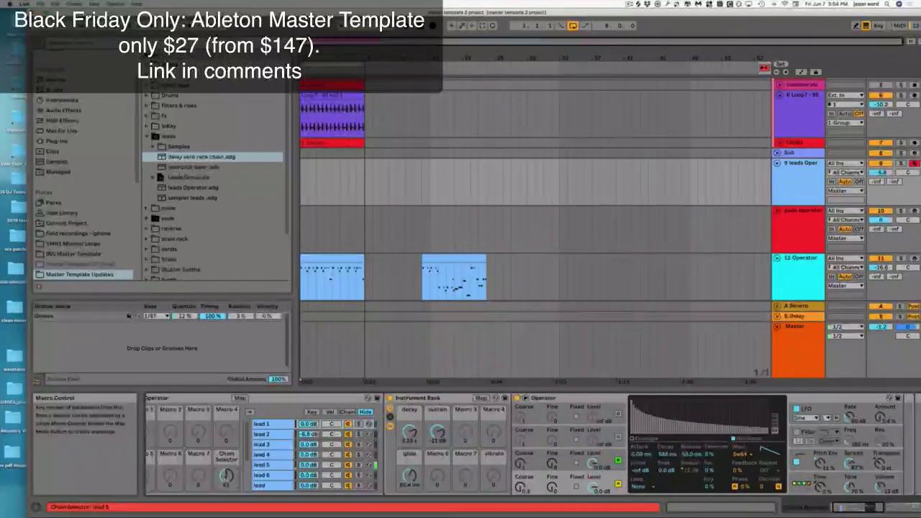
- Audition the last chains of the leads Operator rack, raising the Chain Selector to 120 and stepping it back down
{"action": "left_click_drag", "start_coordinate": [226, 475], "coordinate": [226, 445]}
{"action": "scroll", "coordinate": [264, 480], "scroll_direction": "down", "scroll_amount": 1}
{"action": "scroll", "coordinate": [264, 481], "scroll_direction": "down", "scroll_amount": 3}
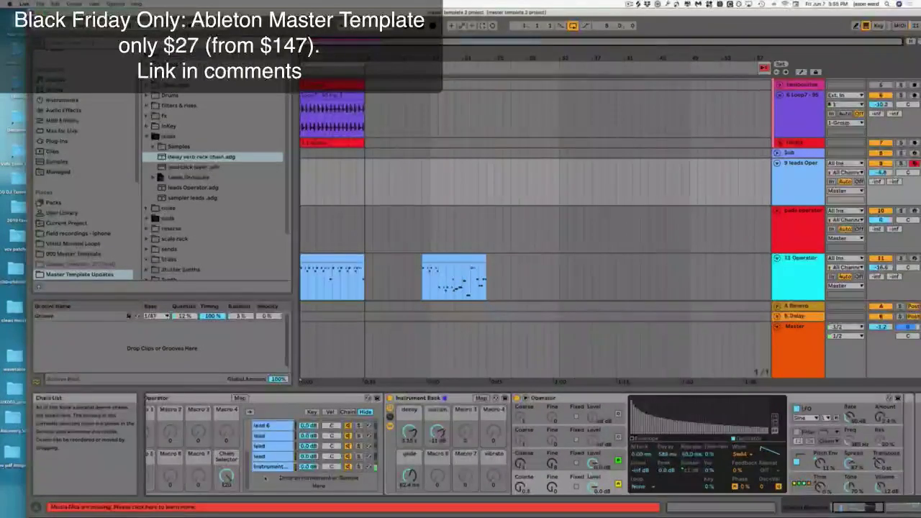
{"action": "left_click_drag", "start_coordinate": [227, 474], "coordinate": [228, 478]}
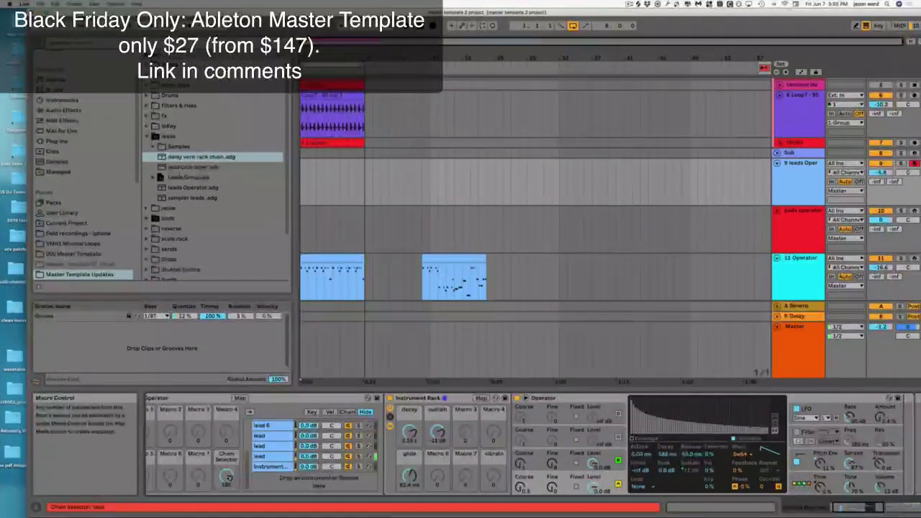
{"action": "left_click_drag", "start_coordinate": [229, 478], "coordinate": [229, 484]}
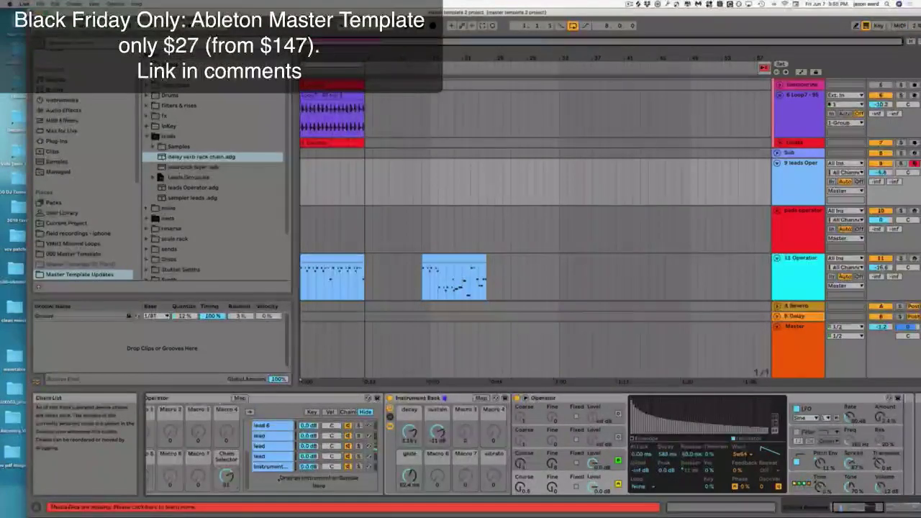
- Remove the leads Operator rack and load sampler leads .adg from the leads folder ahead of the delay verb rack
{"action": "scroll", "coordinate": [276, 481], "scroll_direction": "left", "scroll_amount": 1}
{"action": "scroll", "coordinate": [260, 477], "scroll_direction": "left", "scroll_amount": 1}
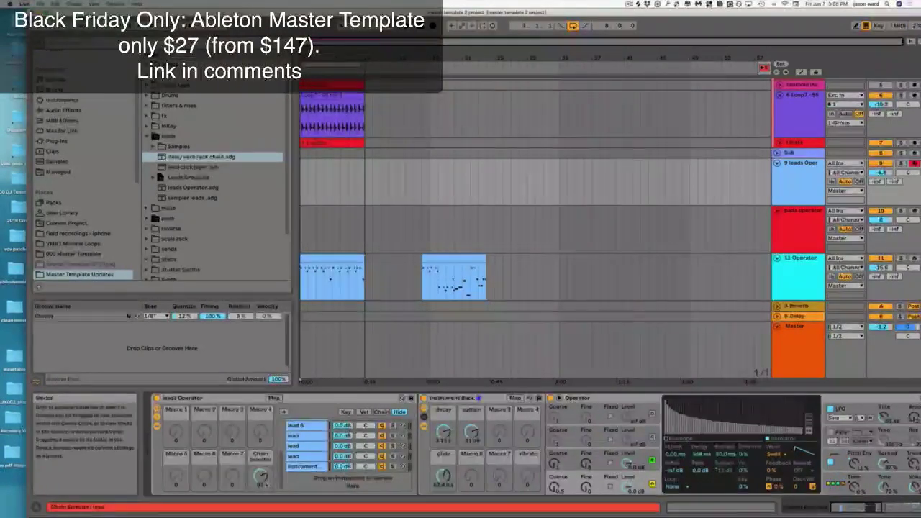
{"action": "scroll", "coordinate": [237, 402], "scroll_direction": "right", "scroll_amount": 1}
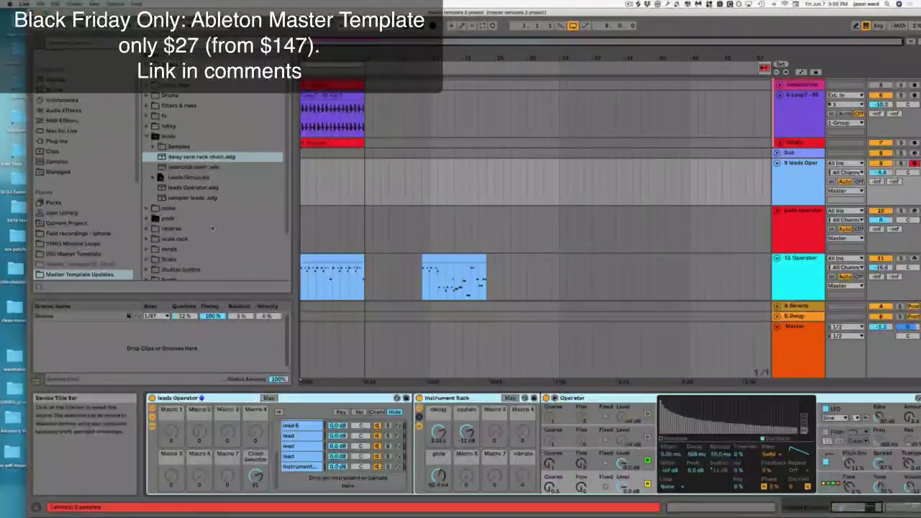
{"action": "key", "text": "Return"}
{"action": "left_click", "coordinate": [164, 198]}
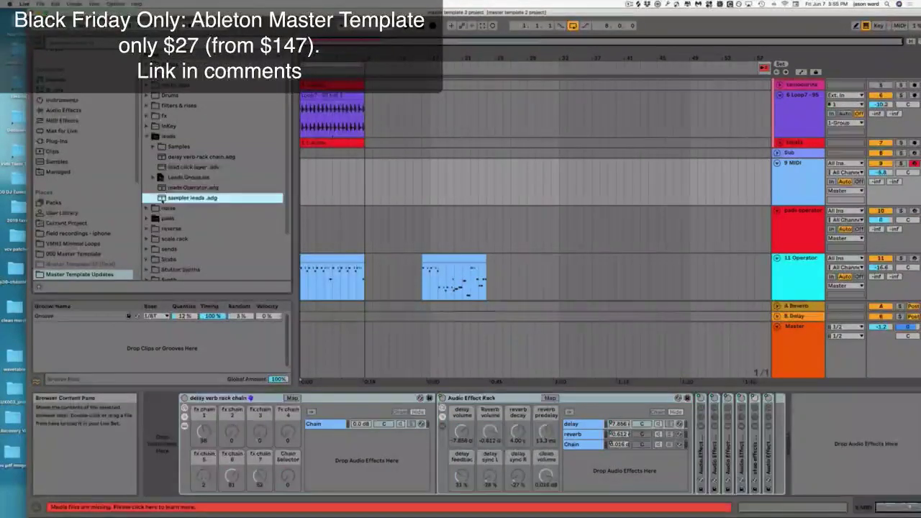
{"action": "left_click_drag", "start_coordinate": [168, 451], "coordinate": [166, 450]}
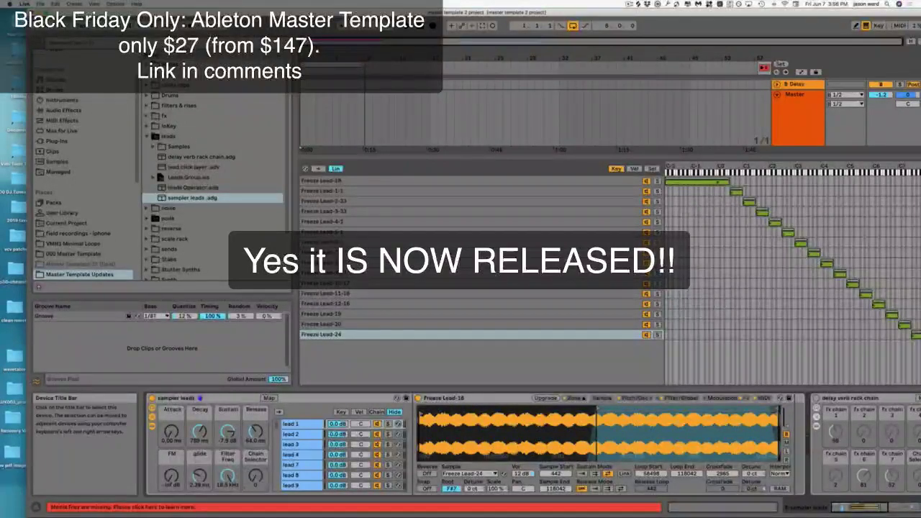
- Examine the full list of lead chains in the sampler leads rack
{"action": "left_click_drag", "start_coordinate": [302, 12], "coordinate": [276, 12]}
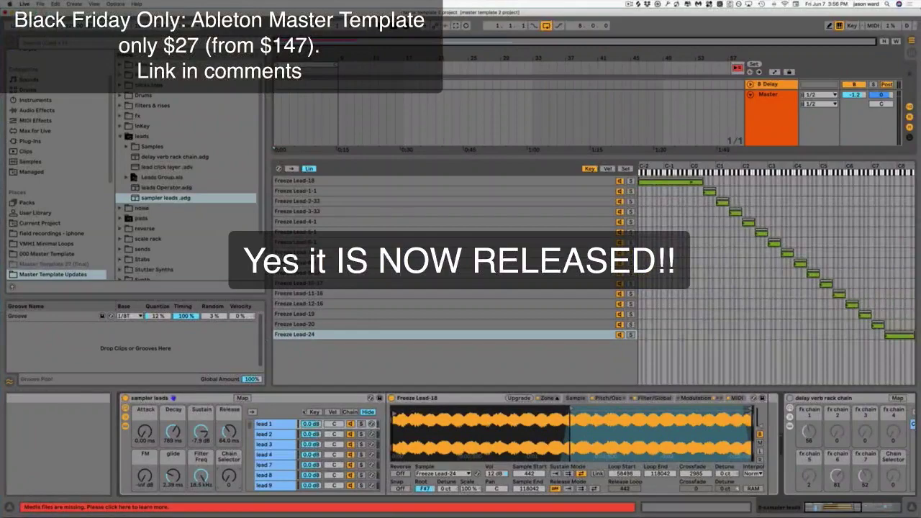
{"action": "left_click", "coordinate": [211, 397]}
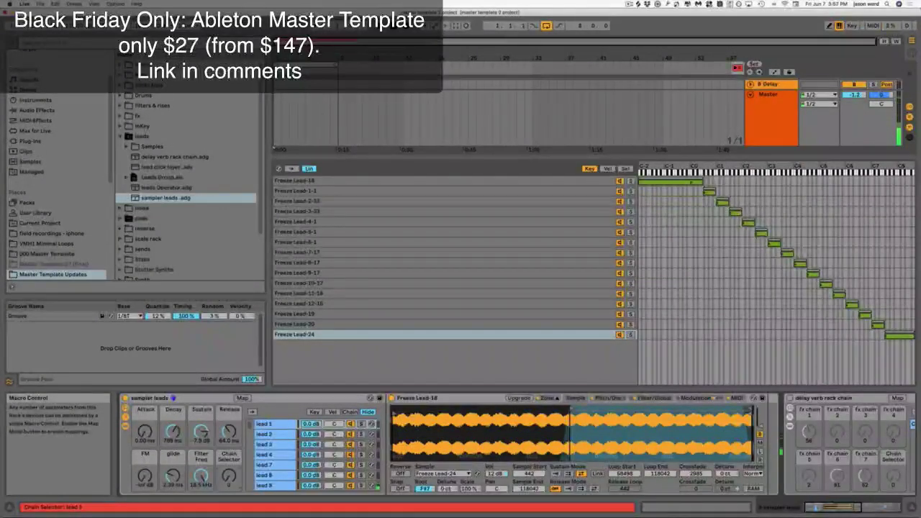
{"action": "scroll", "coordinate": [275, 446], "scroll_direction": "down", "scroll_amount": 15}
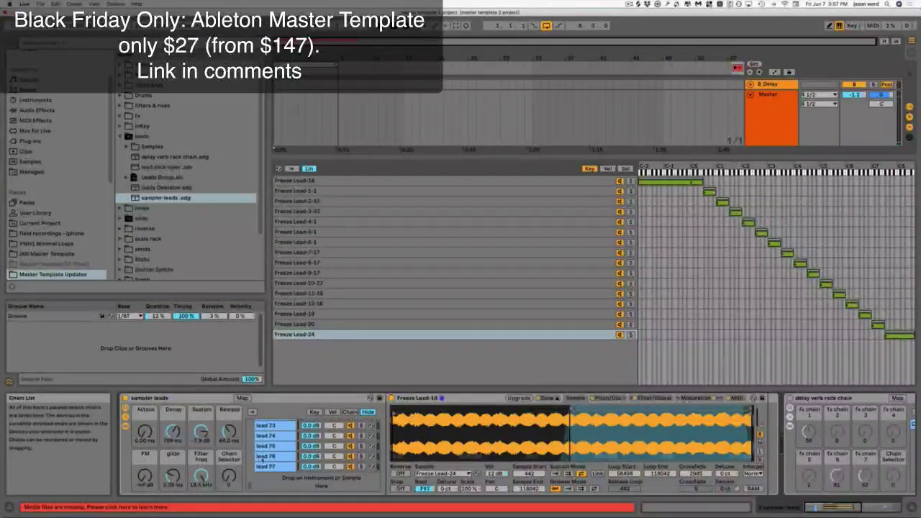
{"action": "scroll", "coordinate": [265, 464], "scroll_direction": "up", "scroll_amount": 15}
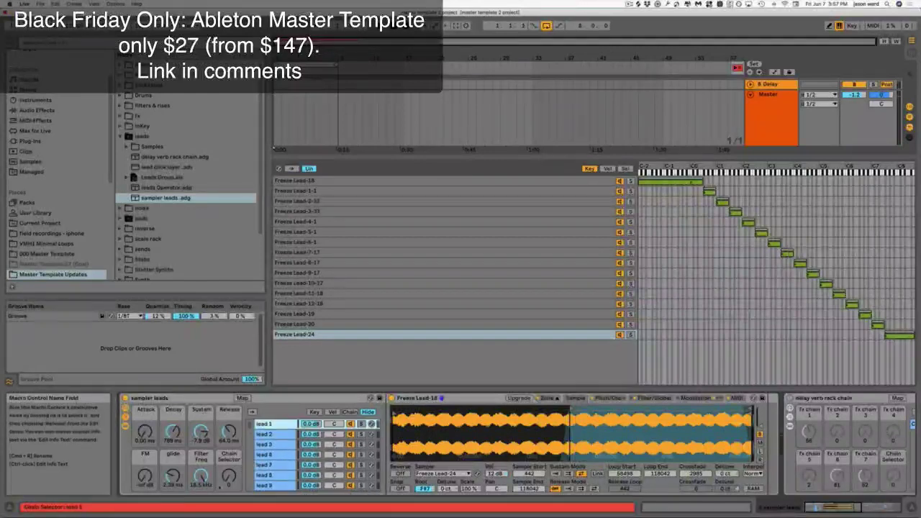
- Audition the sampler leads chains with the Chain Selector, moving up from lead 2 through lead 27 into the fifties
{"action": "left_click_drag", "start_coordinate": [228, 478], "coordinate": [229, 467]}
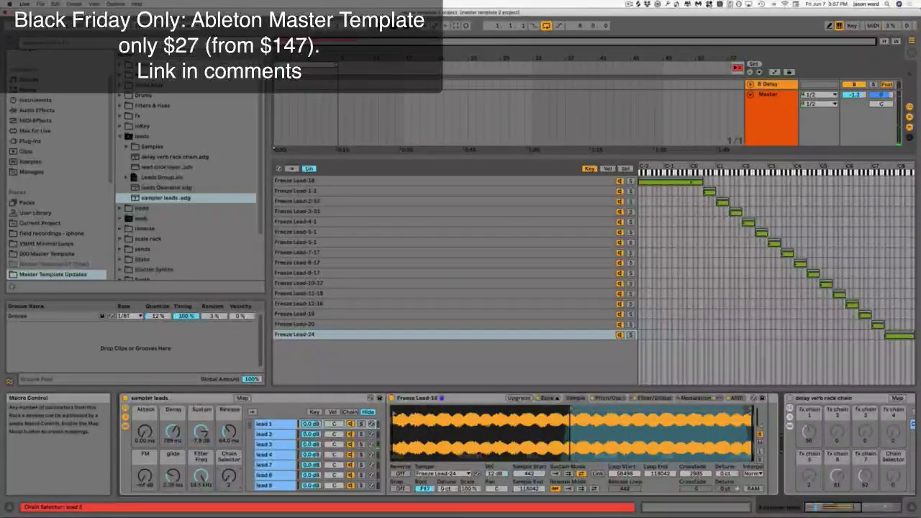
{"action": "left_click_drag", "start_coordinate": [228, 467], "coordinate": [228, 461]}
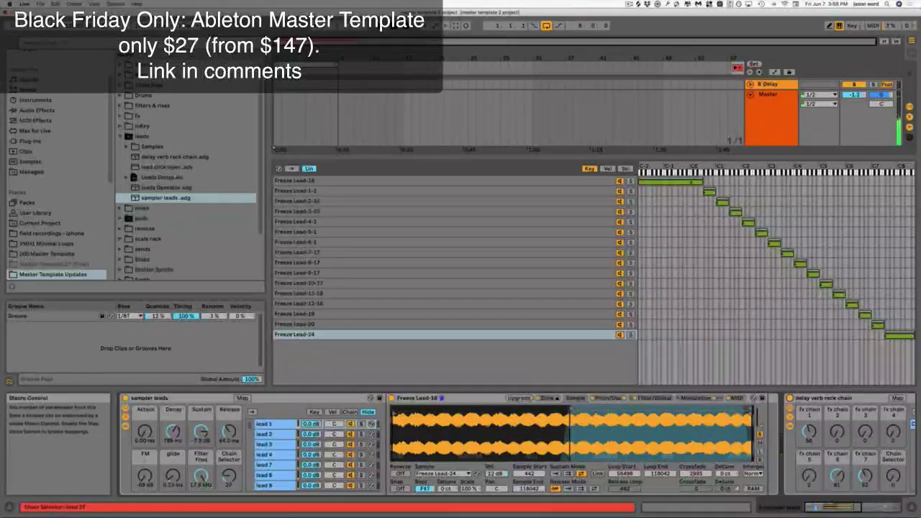
{"action": "left_click_drag", "start_coordinate": [229, 476], "coordinate": [229, 472]}
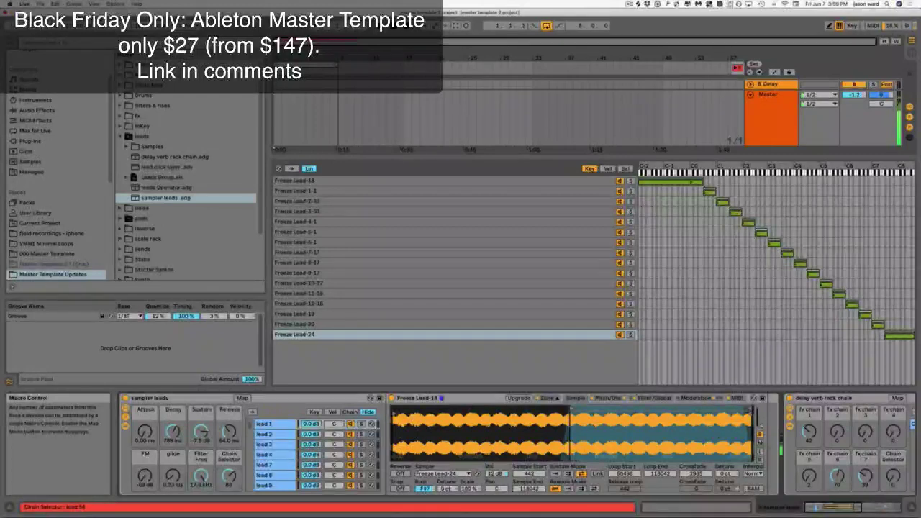
- Audition the sampler leads chains from lead 57 past lead 63, raising the Chain Selector to 110
{"action": "scroll", "coordinate": [272, 475], "scroll_direction": "down", "scroll_amount": 10}
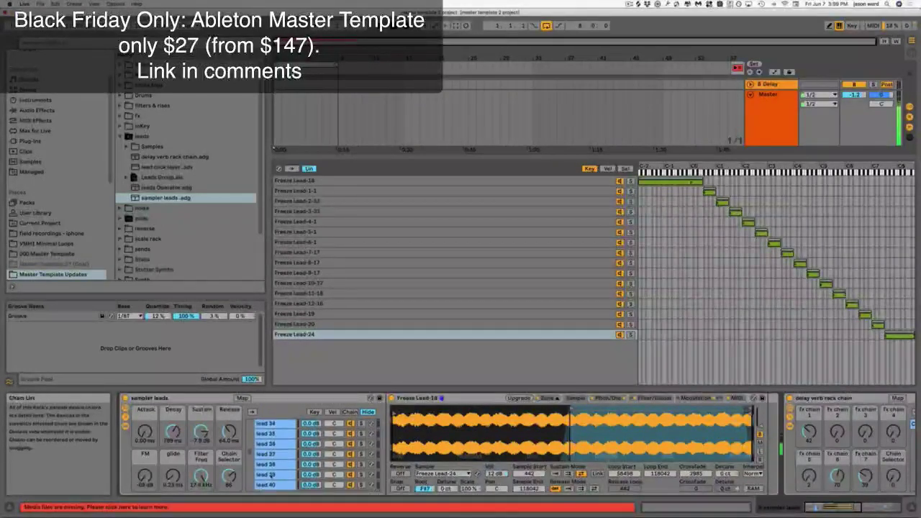
{"action": "scroll", "coordinate": [272, 476], "scroll_direction": "down", "scroll_amount": 8}
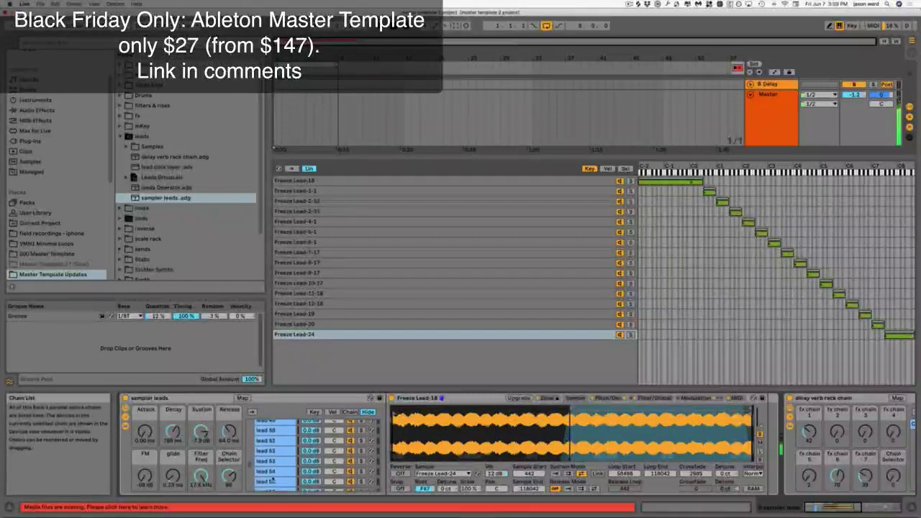
{"action": "scroll", "coordinate": [272, 480], "scroll_direction": "down", "scroll_amount": 2}
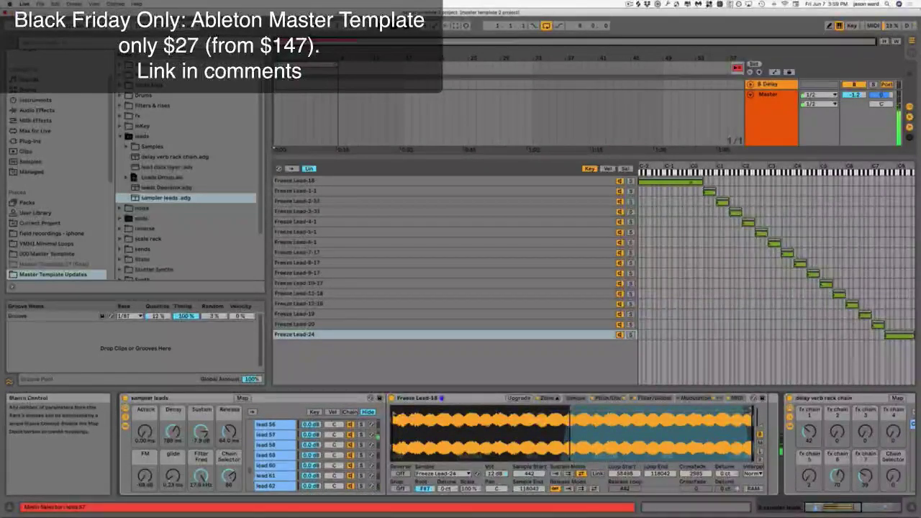
{"action": "left_click_drag", "start_coordinate": [229, 476], "coordinate": [229, 465]}
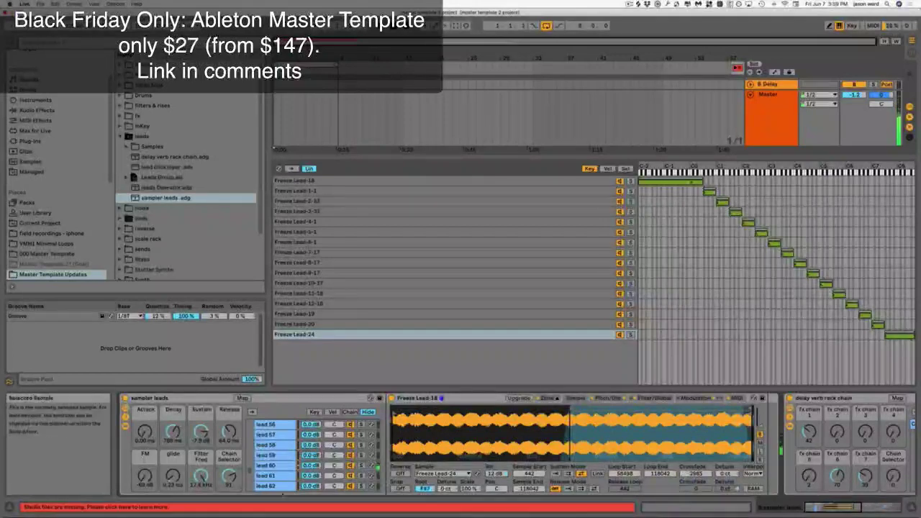
{"action": "left_click_drag", "start_coordinate": [229, 465], "coordinate": [229, 461]}
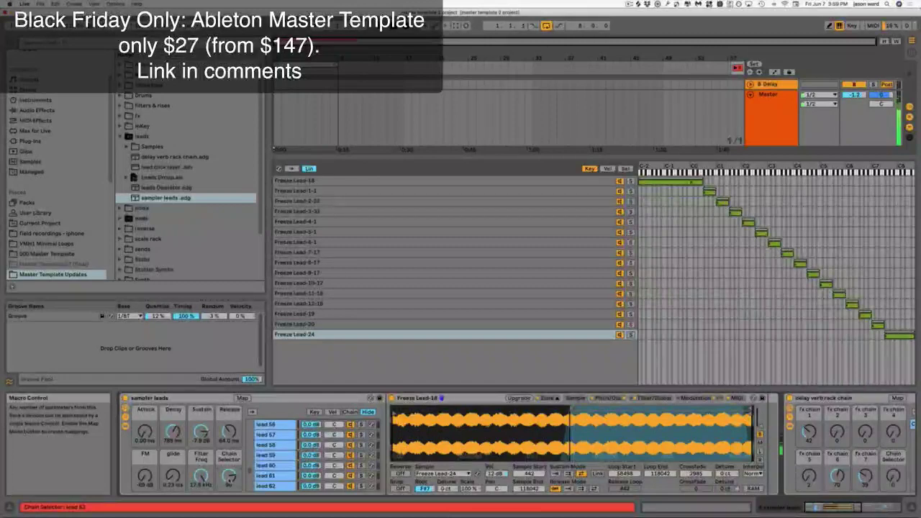
{"action": "left_click_drag", "start_coordinate": [229, 461], "coordinate": [229, 455]}
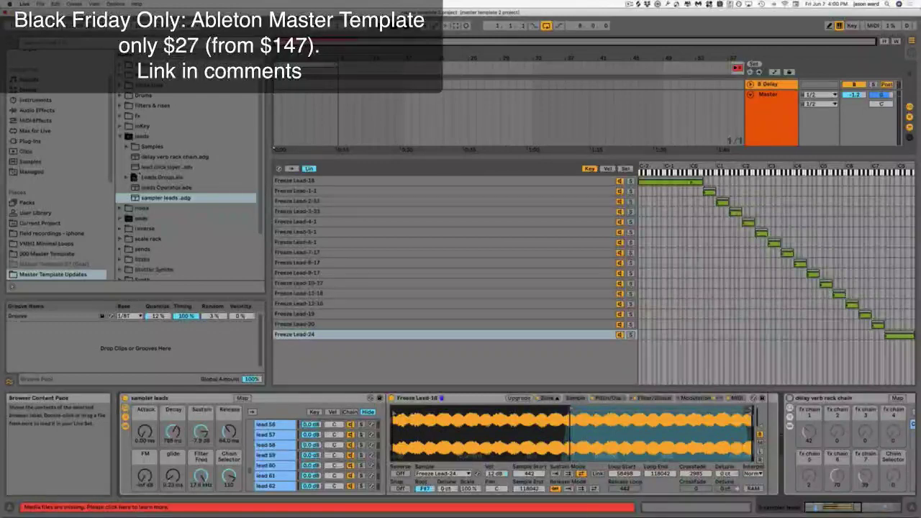
- Point out the lead click layer .adv preset in the leads folder and reselect the sampler leads rack
{"action": "left_click", "coordinate": [166, 166]}
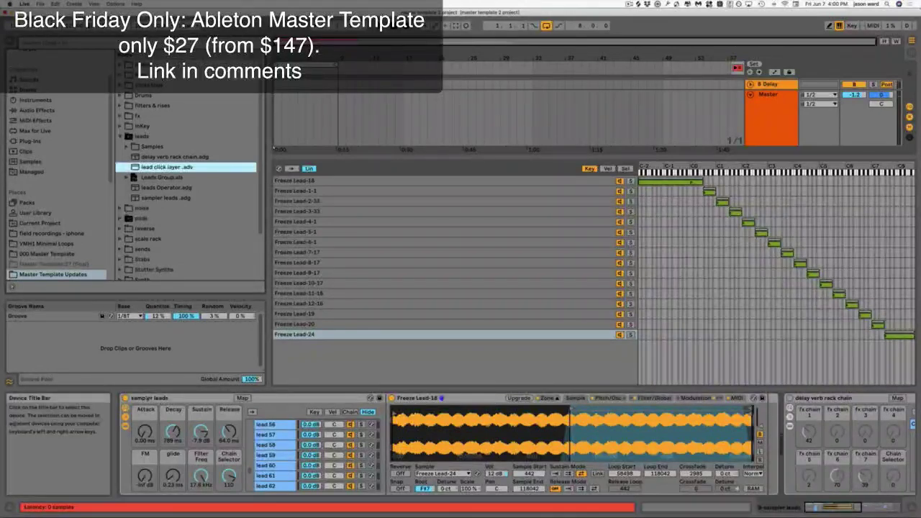
{"action": "left_click", "coordinate": [187, 398]}
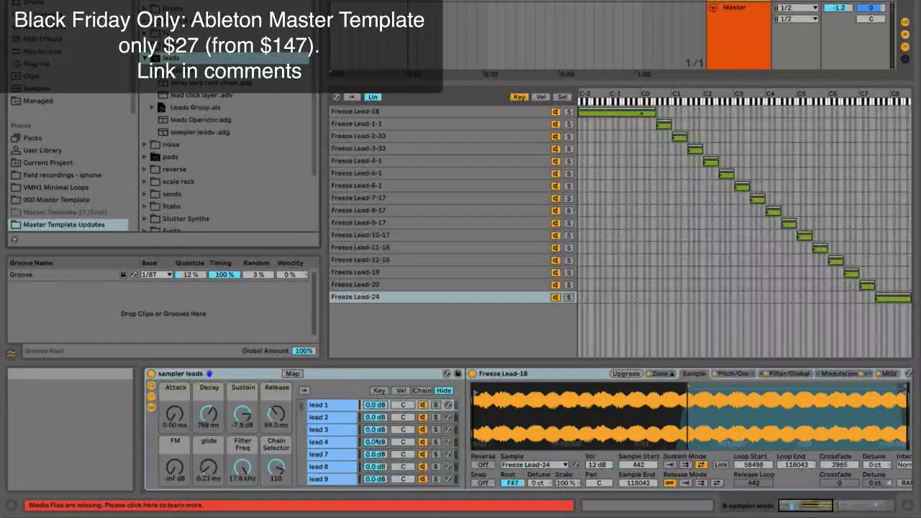
- Load the Synths.adg rack from the Synth folder in place of the sampler leads rack
{"action": "key", "text": "Left"}
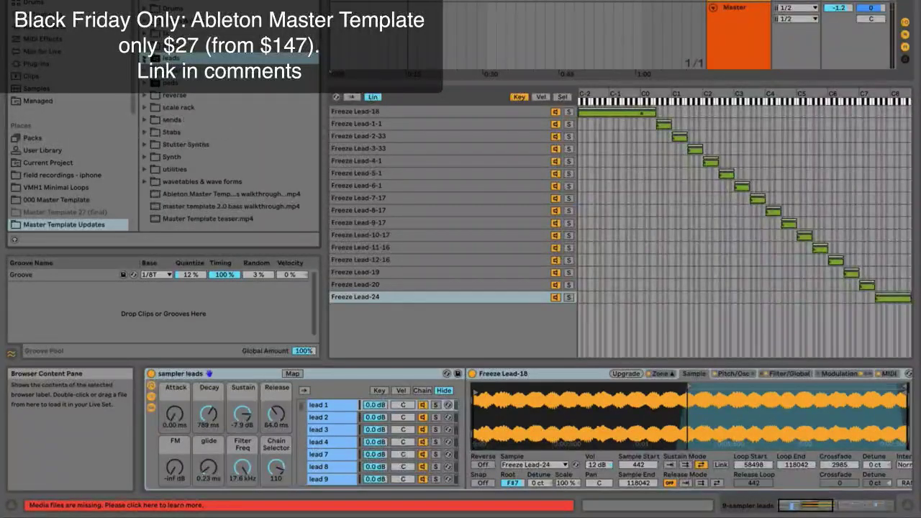
{"action": "left_click", "coordinate": [155, 157]}
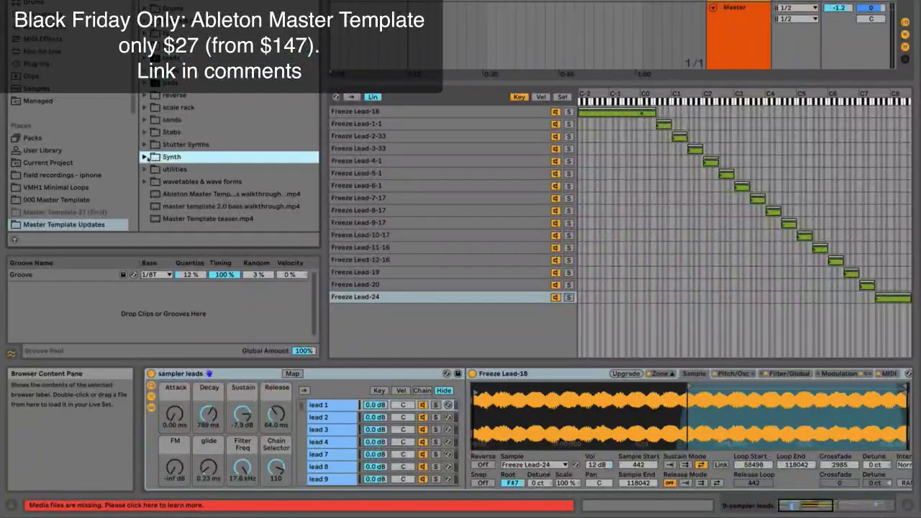
{"action": "left_click", "coordinate": [144, 157]}
{"action": "scroll", "coordinate": [174, 172], "scroll_direction": "down", "scroll_amount": 2}
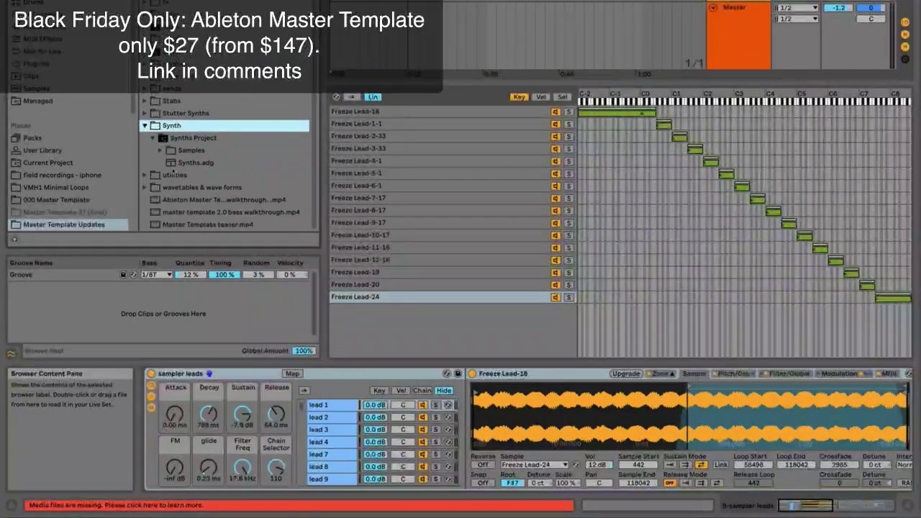
{"action": "left_click", "coordinate": [173, 162]}
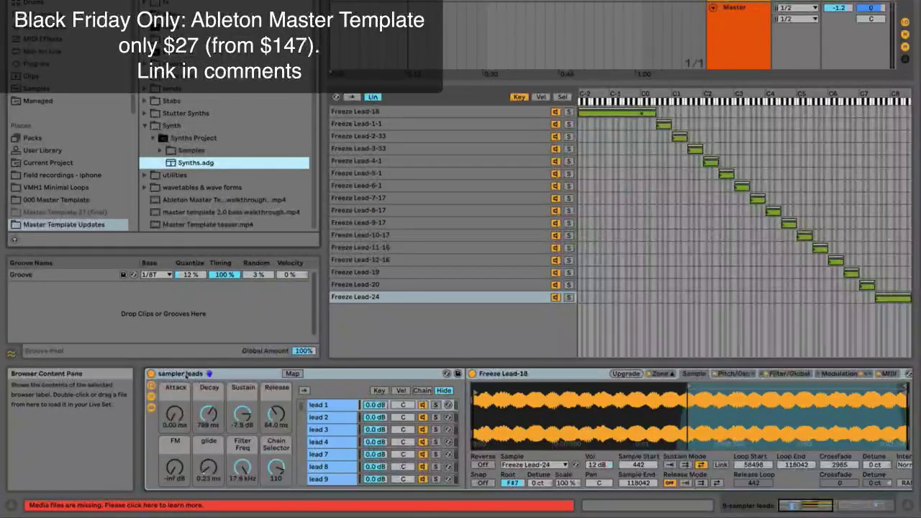
{"action": "key", "text": "Right"}
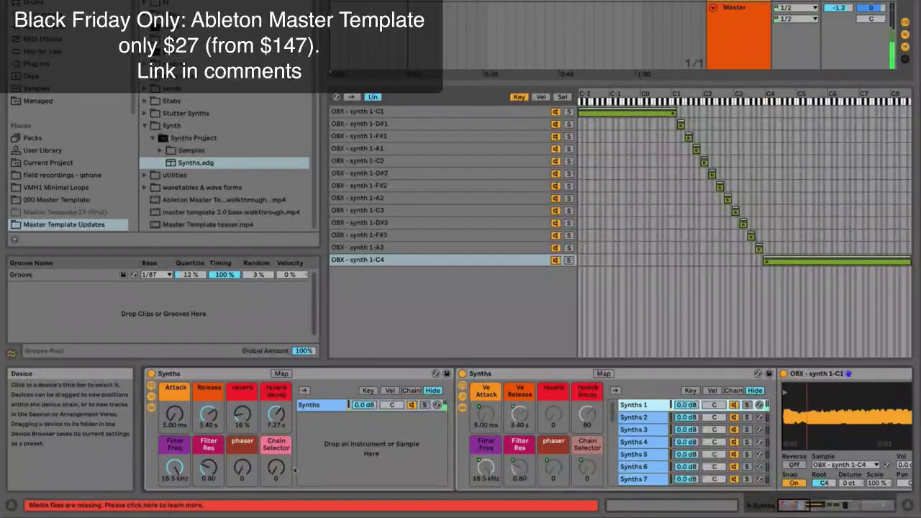
- Lower the Synths rack's Filter Freq macro to 30.0 Hz and raise its Chain Selector to 9
{"action": "left_click_drag", "start_coordinate": [184, 469], "coordinate": [186, 475]}
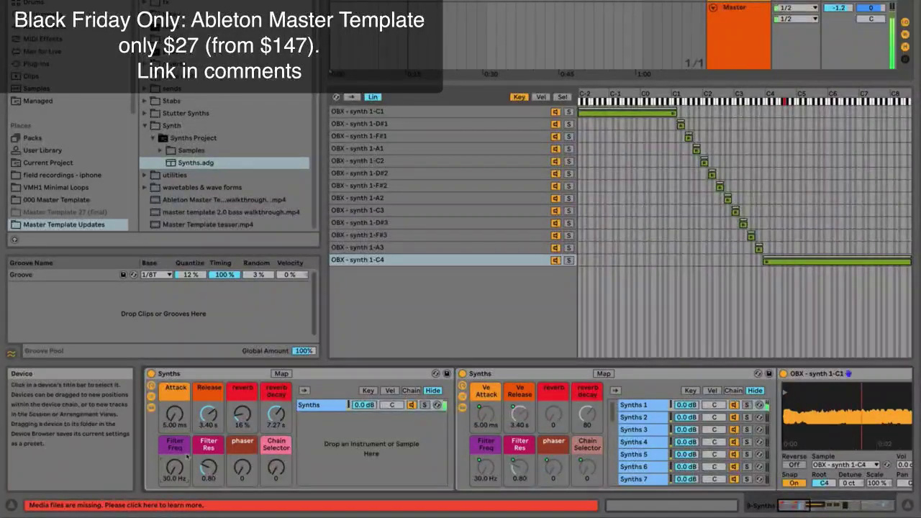
{"action": "mouse_move", "coordinate": [275, 468]}
{"action": "left_mouse_down"}
{"action": "mouse_move", "coordinate": [276, 450]}
{"action": "mouse_move", "coordinate": [276, 460]}
{"action": "left_mouse_up"}
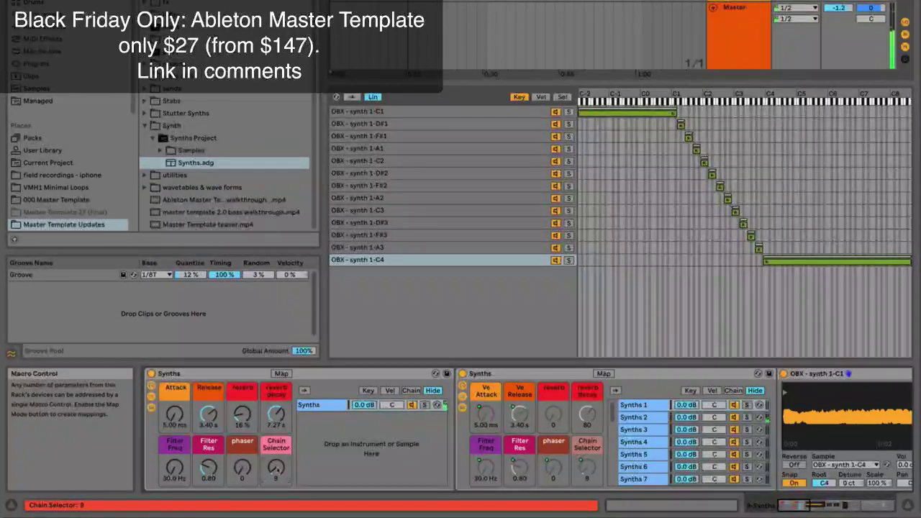
- Show the inner Synths rack's chain zones and audition its chains, raising the Chain Selector to 34
{"action": "left_click", "coordinate": [733, 390]}
{"action": "left_click_drag", "start_coordinate": [276, 468], "coordinate": [276, 450]}
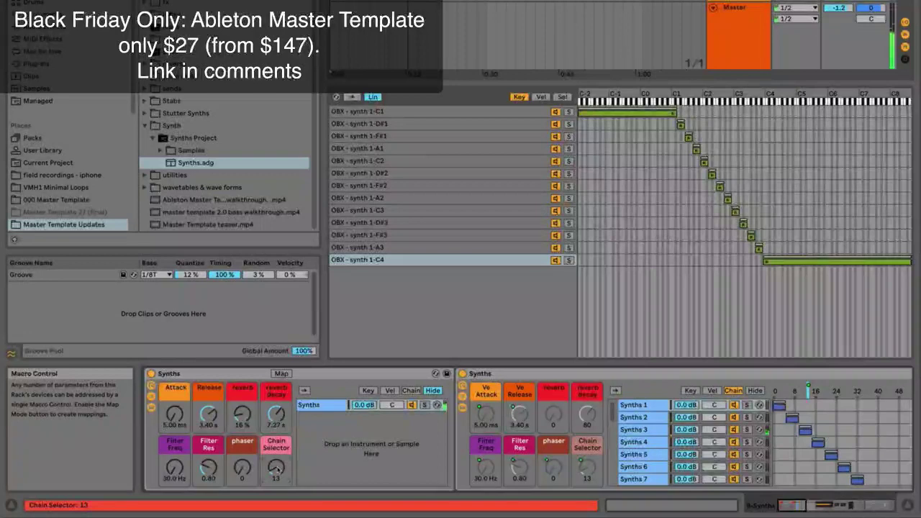
{"action": "scroll", "coordinate": [277, 469], "scroll_direction": "up", "scroll_amount": 5}
{"action": "scroll", "coordinate": [277, 470], "scroll_direction": "down", "scroll_amount": 2}
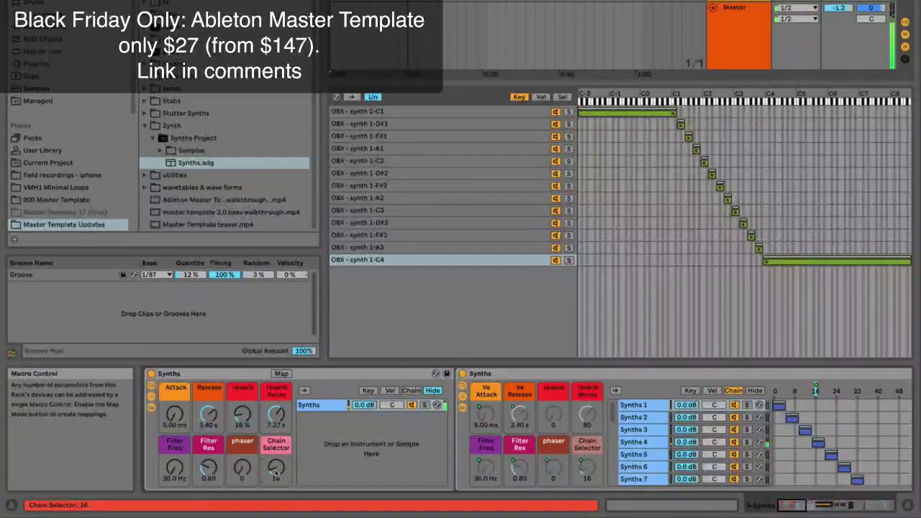
{"action": "scroll", "coordinate": [276, 470], "scroll_direction": "up", "scroll_amount": 6}
{"action": "scroll", "coordinate": [276, 469], "scroll_direction": "up", "scroll_amount": 2}
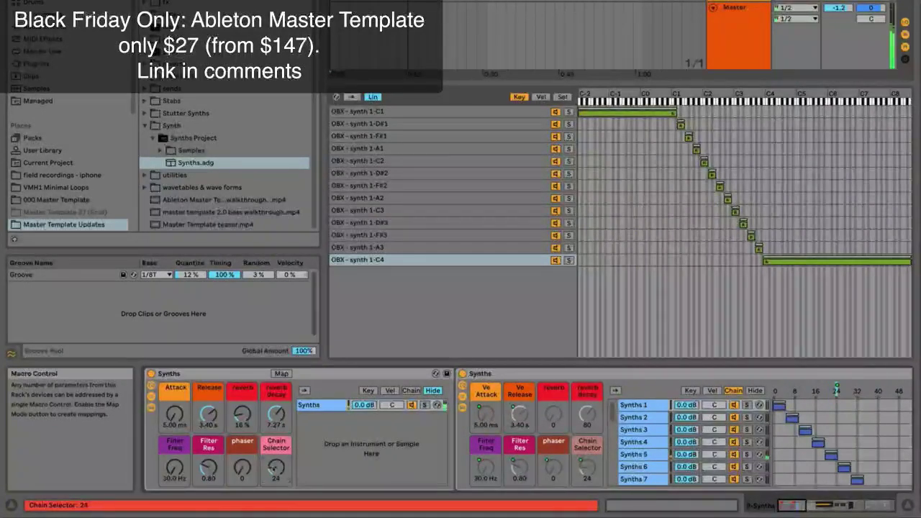
{"action": "scroll", "coordinate": [275, 469], "scroll_direction": "up", "scroll_amount": 3}
{"action": "scroll", "coordinate": [275, 468], "scroll_direction": "up", "scroll_amount": 7}
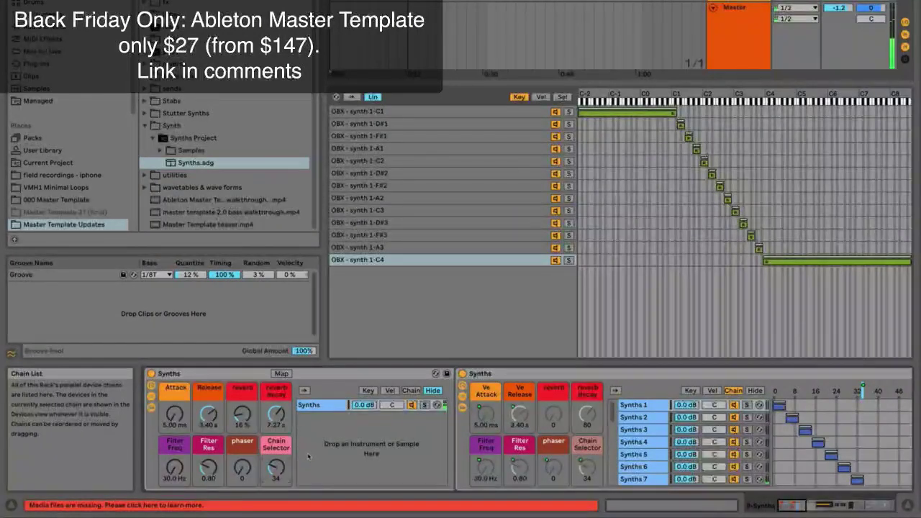
- Audition the next Synths chains by raising the Chain Selector from 34 to 62
{"action": "left_click_drag", "start_coordinate": [277, 468], "coordinate": [277, 457]}
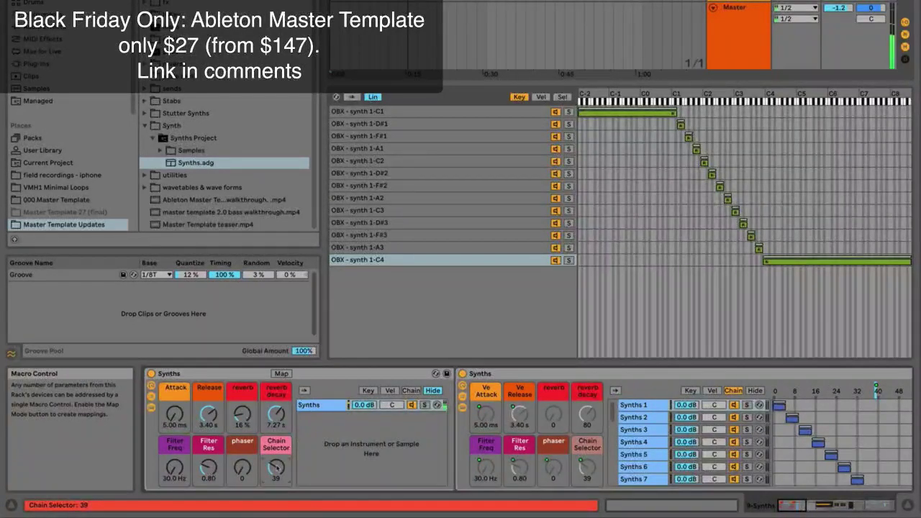
{"action": "left_click_drag", "start_coordinate": [277, 468], "coordinate": [276, 460]}
{"action": "left_click_drag", "start_coordinate": [276, 468], "coordinate": [276, 456]}
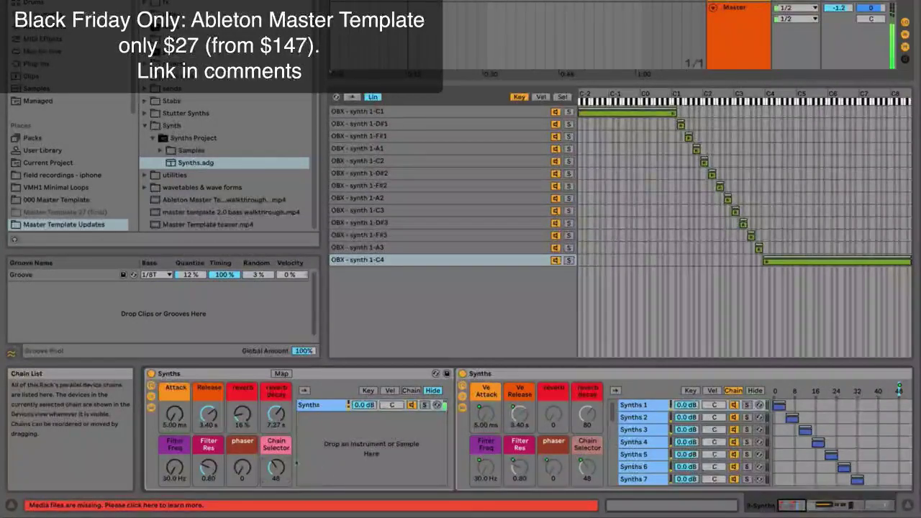
{"action": "left_click_drag", "start_coordinate": [276, 468], "coordinate": [276, 462]}
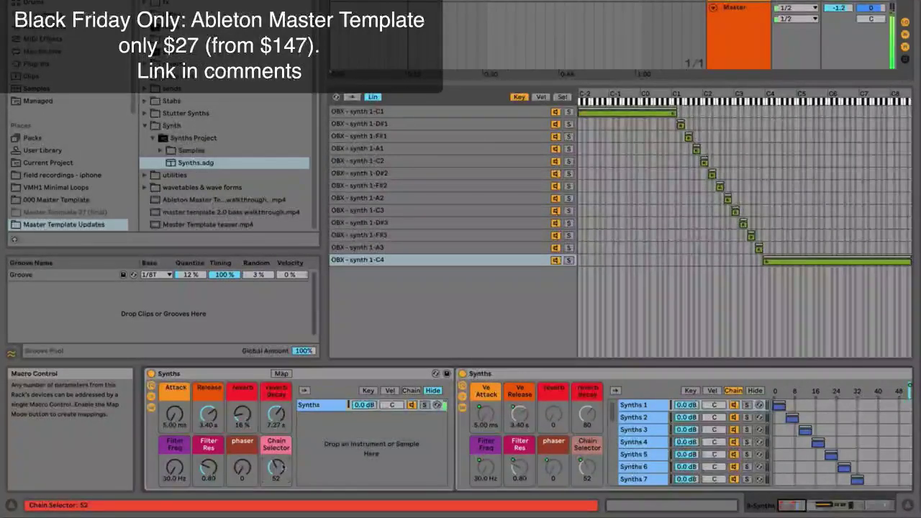
{"action": "left_click_drag", "start_coordinate": [276, 462], "coordinate": [276, 459]}
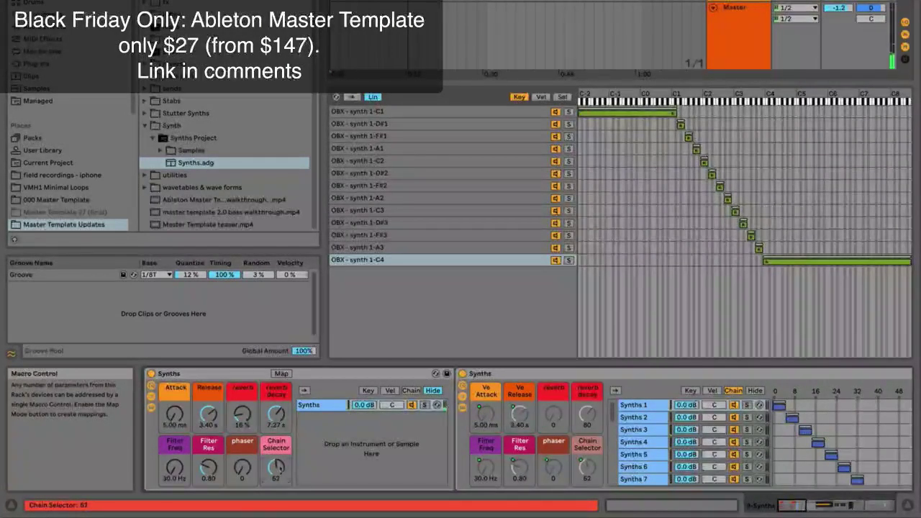
- Audition further Synths chains in small increments, raising the Chain Selector through 72 and 85 to 99
{"action": "left_click_drag", "start_coordinate": [278, 468], "coordinate": [278, 465]}
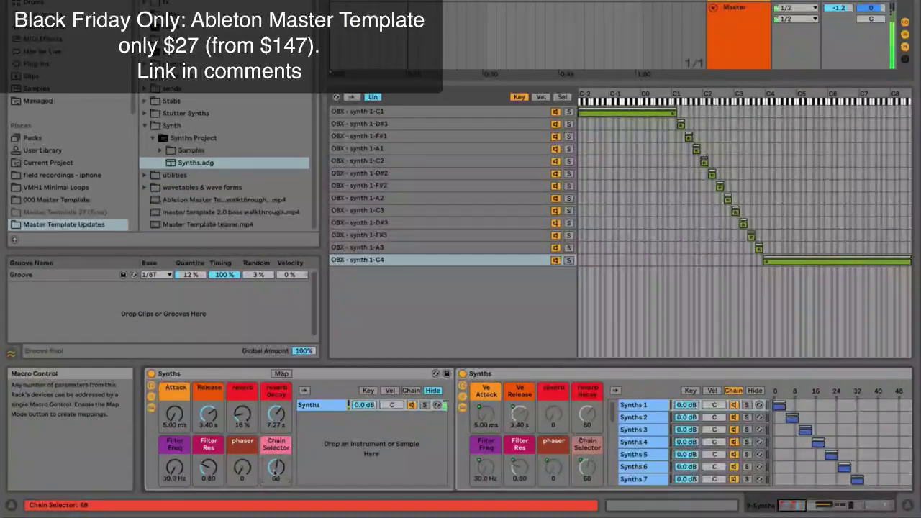
{"action": "left_click_drag", "start_coordinate": [277, 468], "coordinate": [277, 465]}
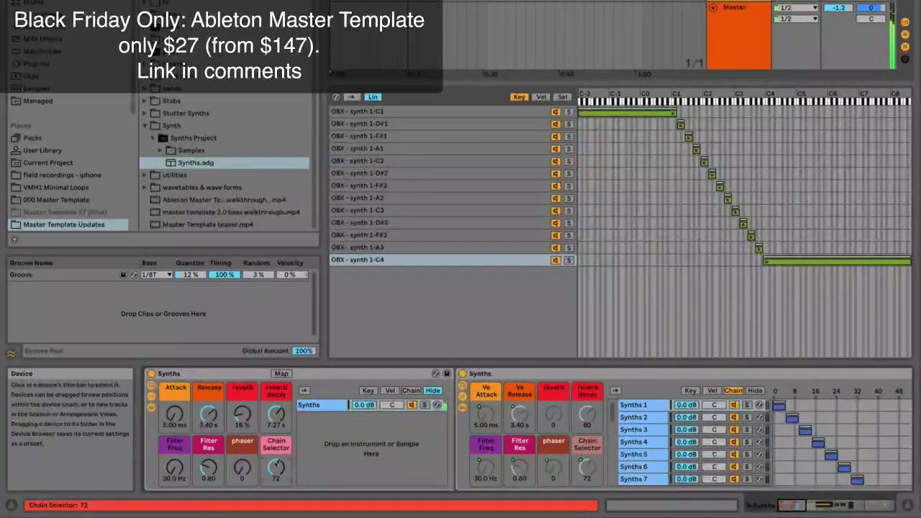
{"action": "left_click_drag", "start_coordinate": [277, 466], "coordinate": [277, 462]}
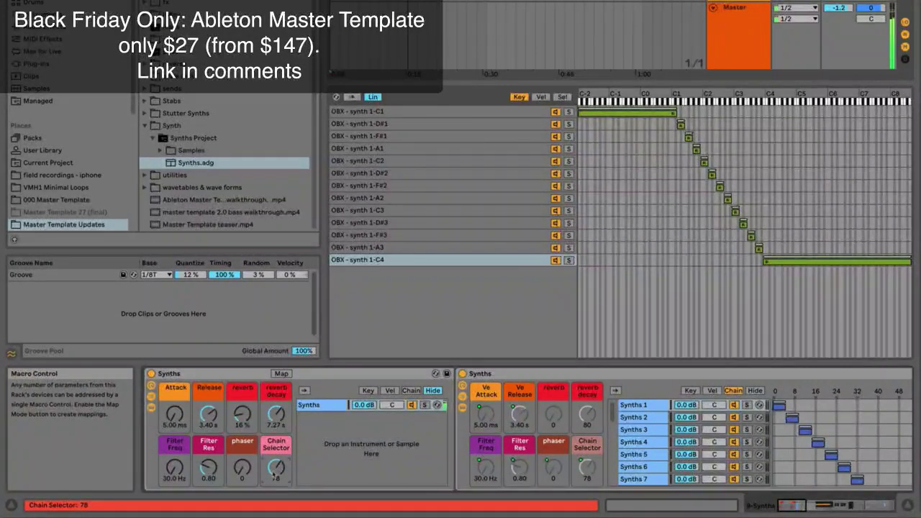
{"action": "left_click_drag", "start_coordinate": [276, 468], "coordinate": [275, 463]}
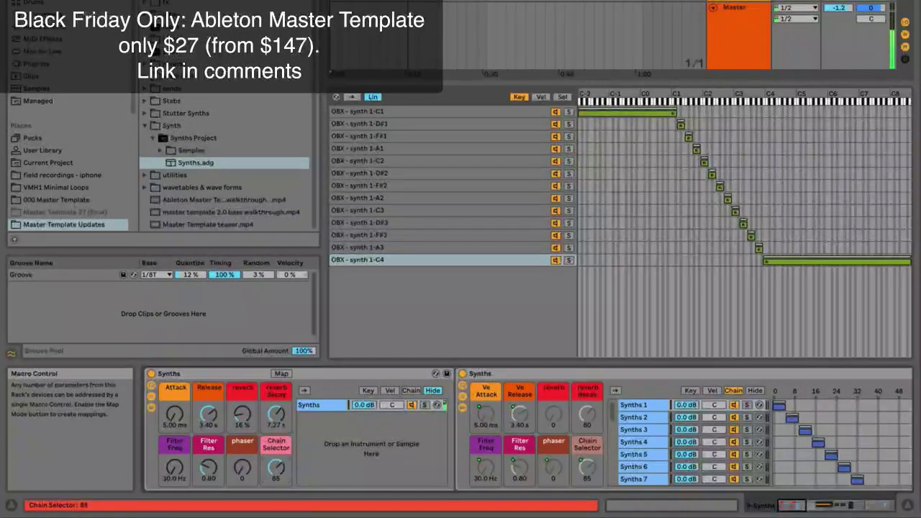
{"action": "left_click_drag", "start_coordinate": [280, 469], "coordinate": [280, 467]}
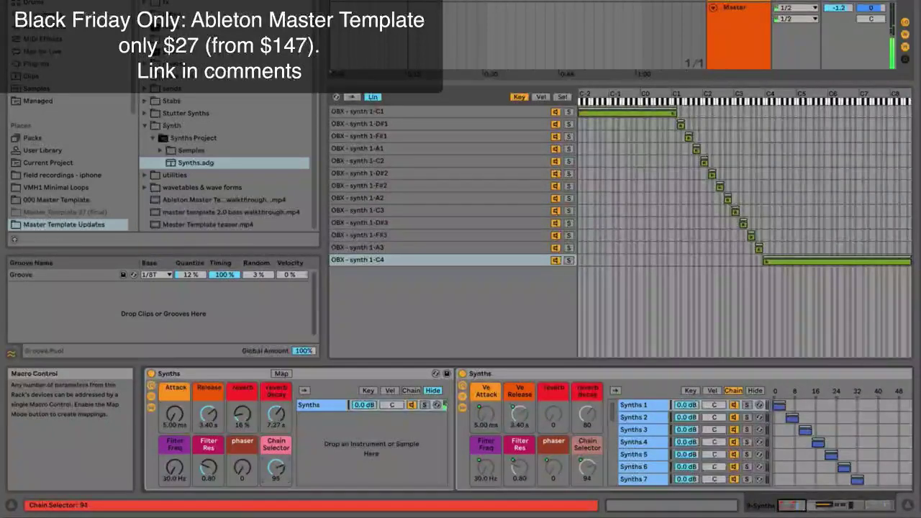
{"action": "left_click_drag", "start_coordinate": [279, 468], "coordinate": [279, 469]}
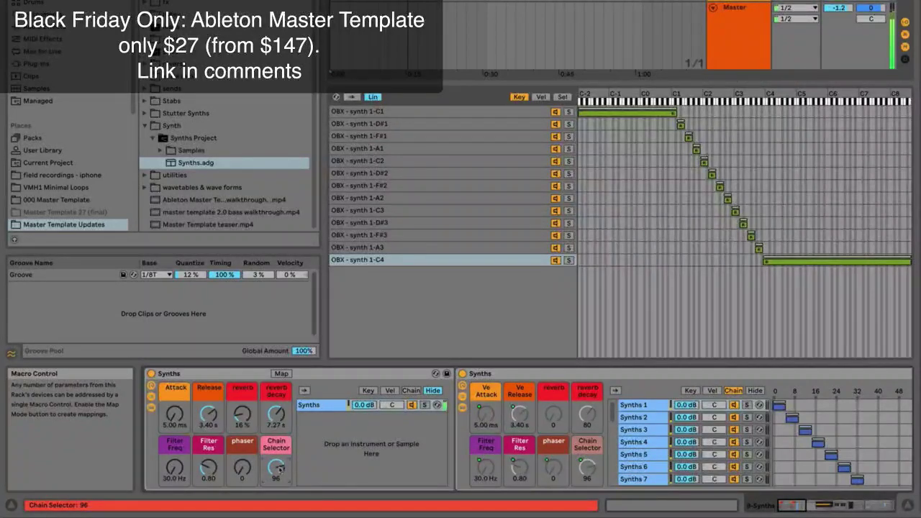
{"action": "left_click_drag", "start_coordinate": [279, 468], "coordinate": [279, 468]}
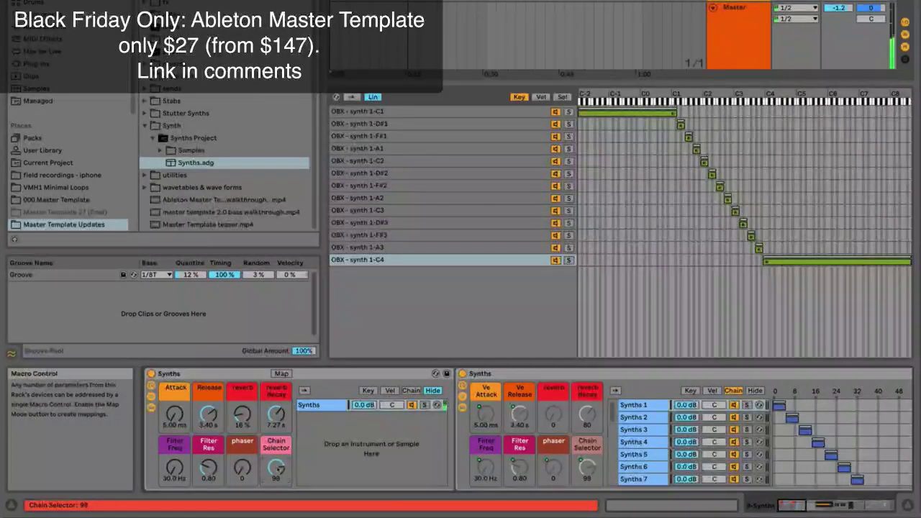
- Audition the remaining Synths chains, raising the Chain Selector through 107 and 113 to 127
{"action": "left_click_drag", "start_coordinate": [279, 468], "coordinate": [279, 464]}
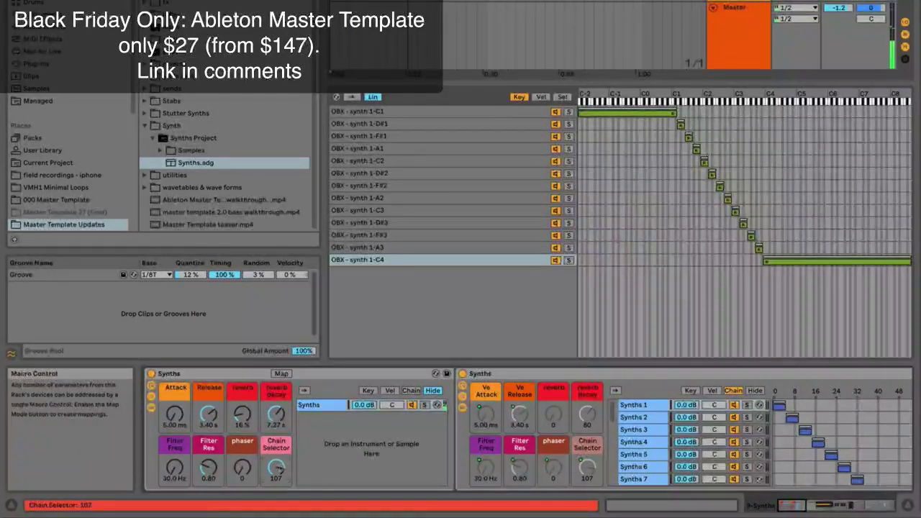
{"action": "scroll", "coordinate": [277, 468], "scroll_direction": "up", "scroll_amount": 4}
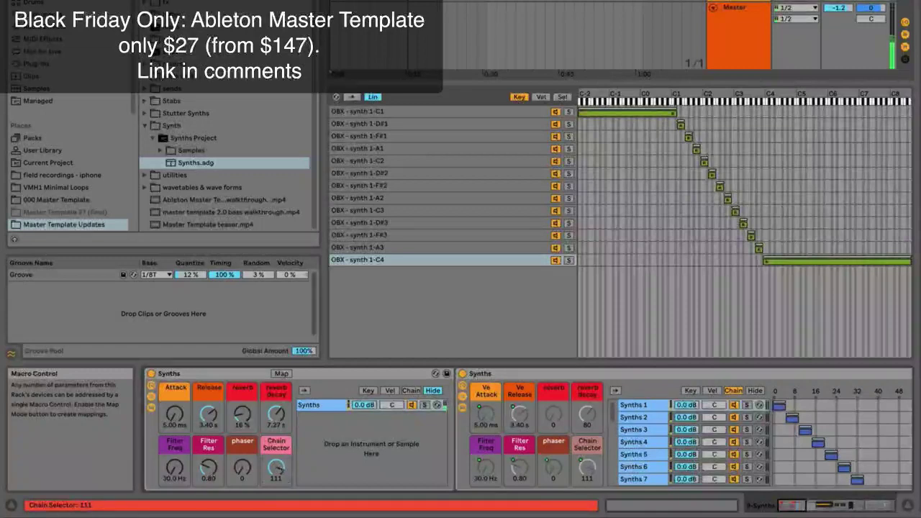
{"action": "scroll", "coordinate": [276, 468], "scroll_direction": "up", "scroll_amount": 2}
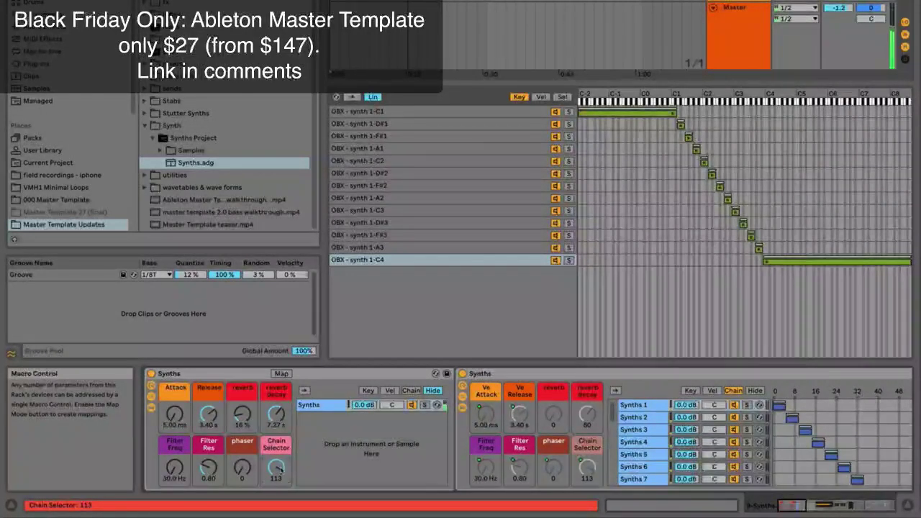
{"action": "scroll", "coordinate": [276, 468], "scroll_direction": "up", "scroll_amount": 5}
{"action": "scroll", "coordinate": [277, 467], "scroll_direction": "up", "scroll_amount": 9}
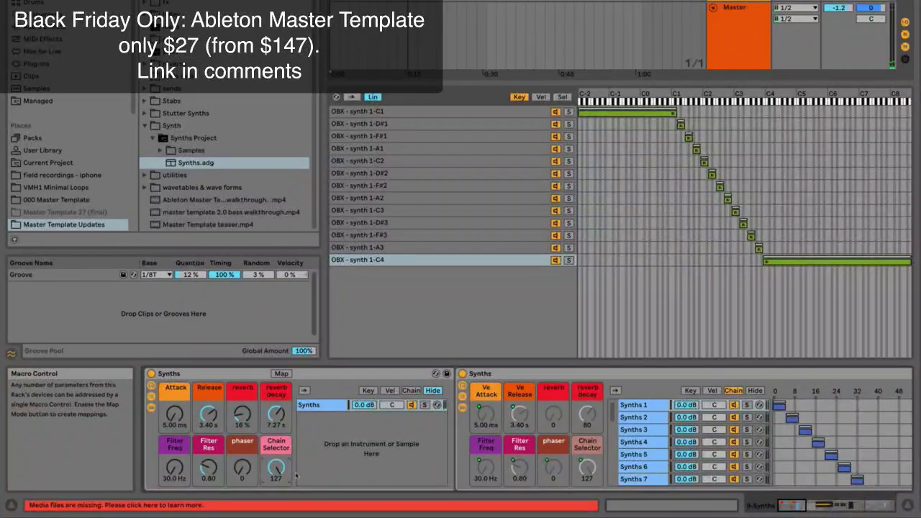
- Examine the effects that follow the Synths instrument, from Reverb and Phaser through Limiter to the delay verb rack chain
{"action": "left_click", "coordinate": [383, 434]}
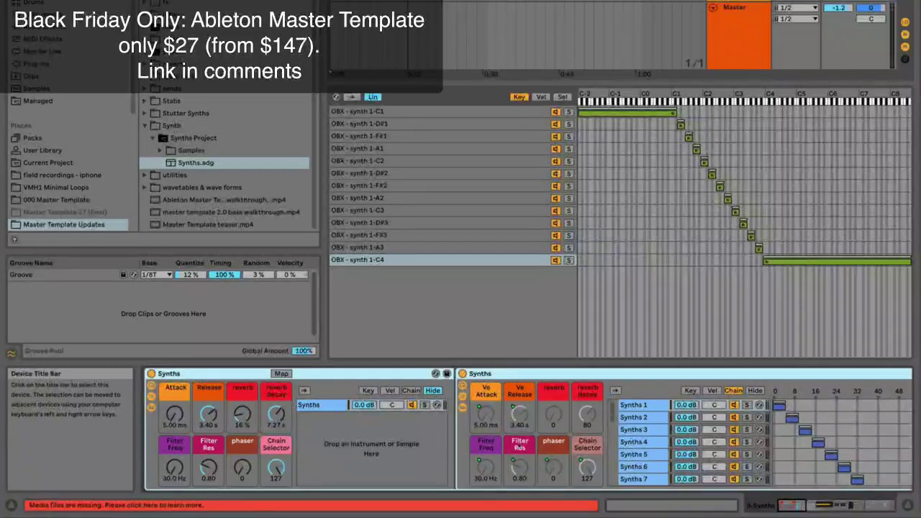
{"action": "key", "text": "Down"}
{"action": "key", "text": "Down"}
{"action": "key", "text": "Down"}
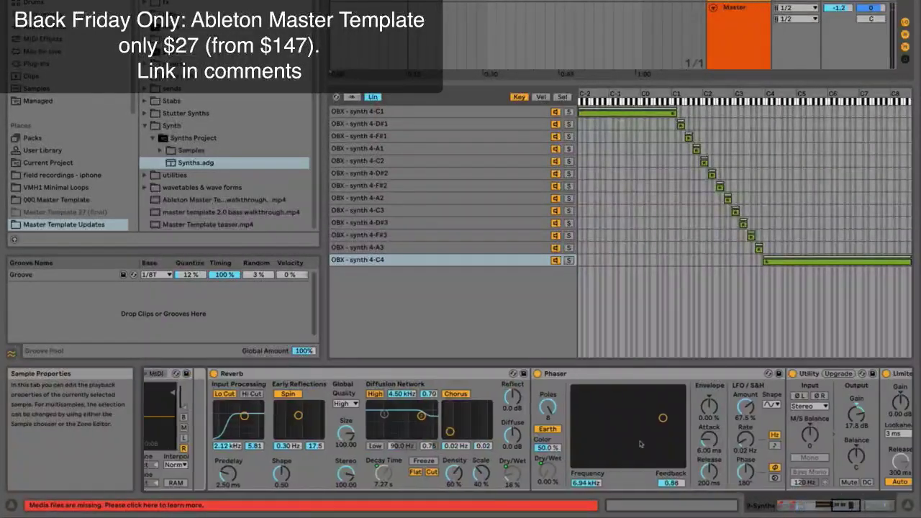
{"action": "scroll", "coordinate": [632, 448], "scroll_direction": "right", "scroll_amount": 5}
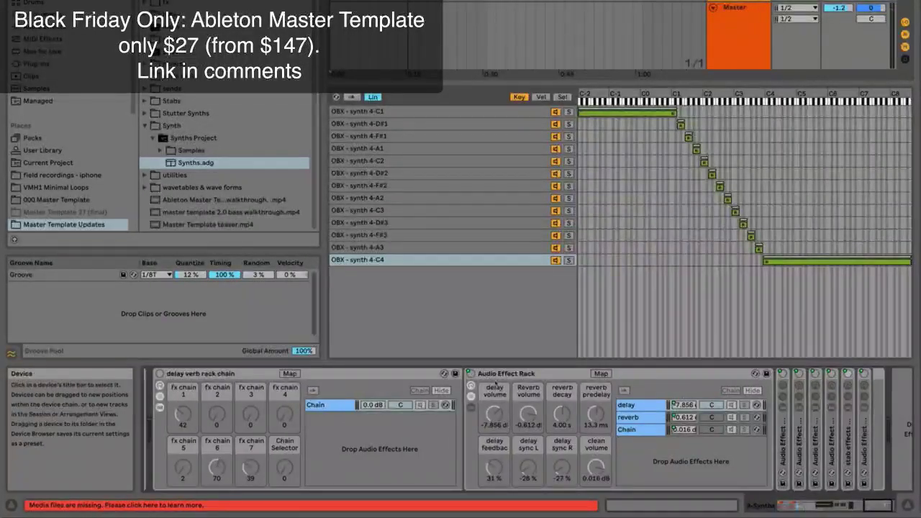
{"action": "scroll", "coordinate": [423, 380], "scroll_direction": "left", "scroll_amount": 3}
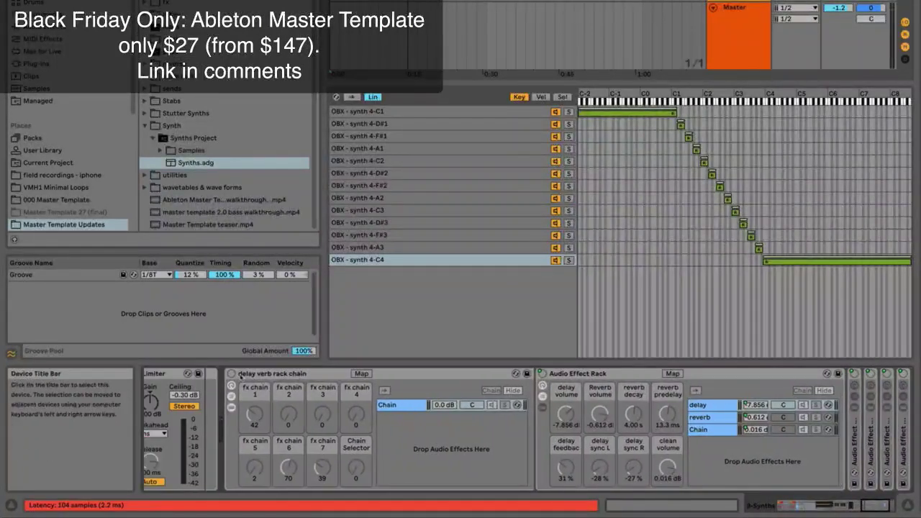
{"action": "left_click", "coordinate": [267, 375]}
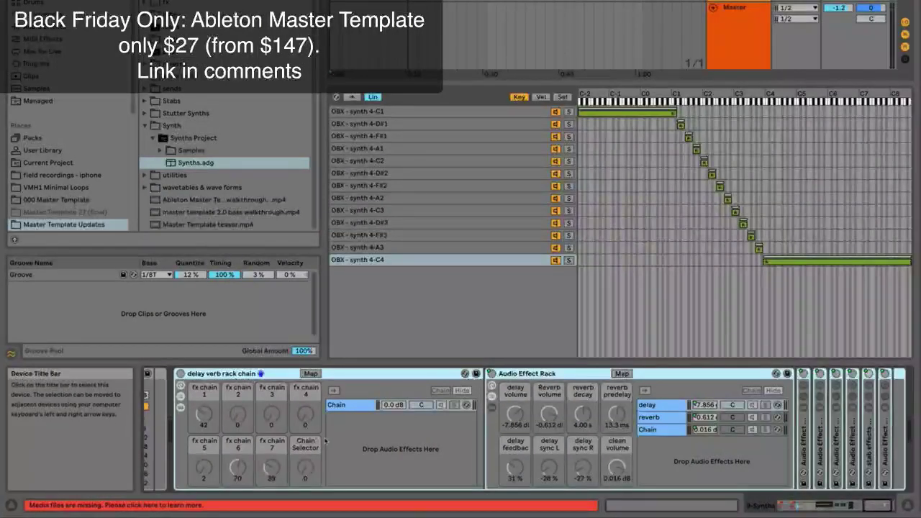
- Review the inner Synths rack's chains and reselect the delay verb rack chain at the end of the device chain
{"action": "scroll", "coordinate": [322, 442], "scroll_direction": "left", "scroll_amount": 5}
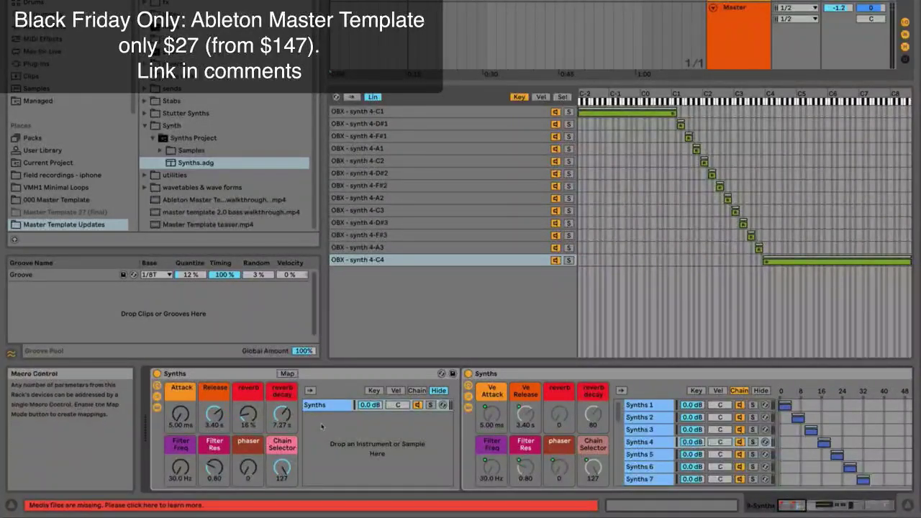
{"action": "scroll", "coordinate": [424, 468], "scroll_direction": "right", "scroll_amount": 5}
{"action": "scroll", "coordinate": [441, 470], "scroll_direction": "right", "scroll_amount": 5}
{"action": "right_click", "coordinate": [471, 469]}
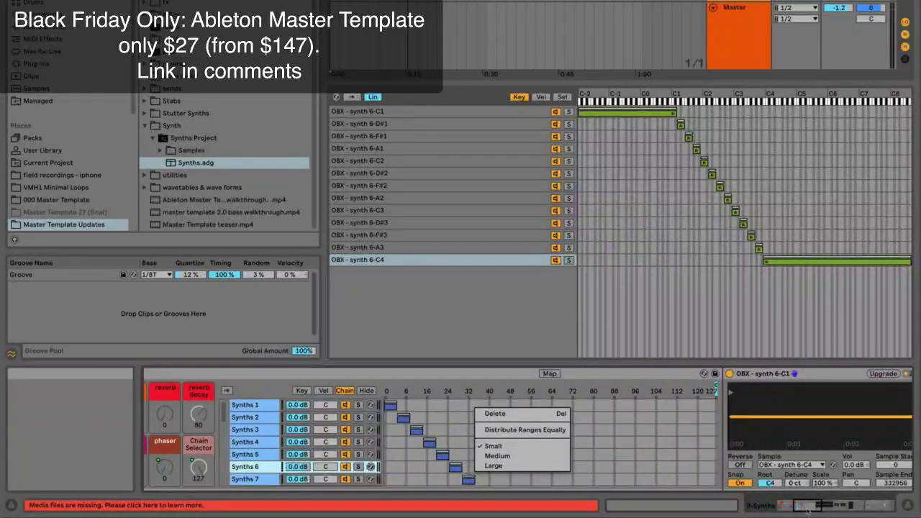
{"action": "left_click", "coordinate": [897, 511]}
{"action": "left_click", "coordinate": [893, 506]}
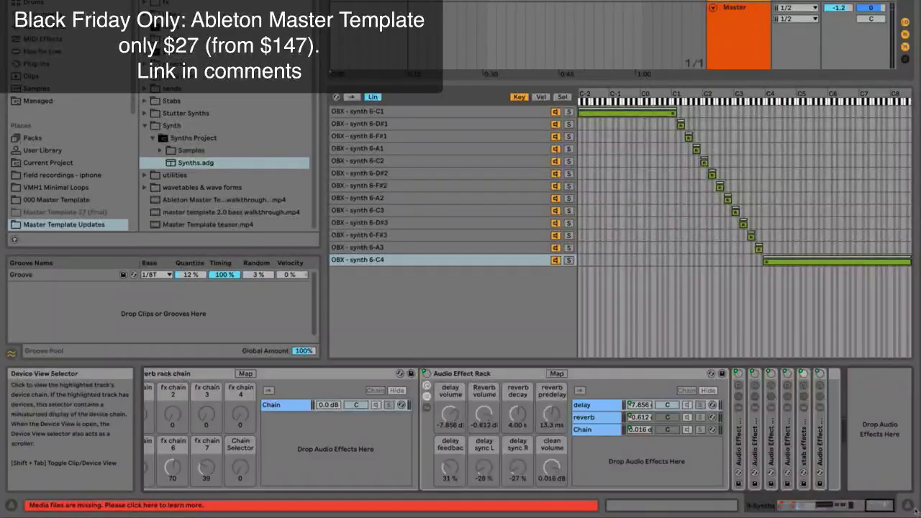
{"action": "left_click", "coordinate": [201, 376]}
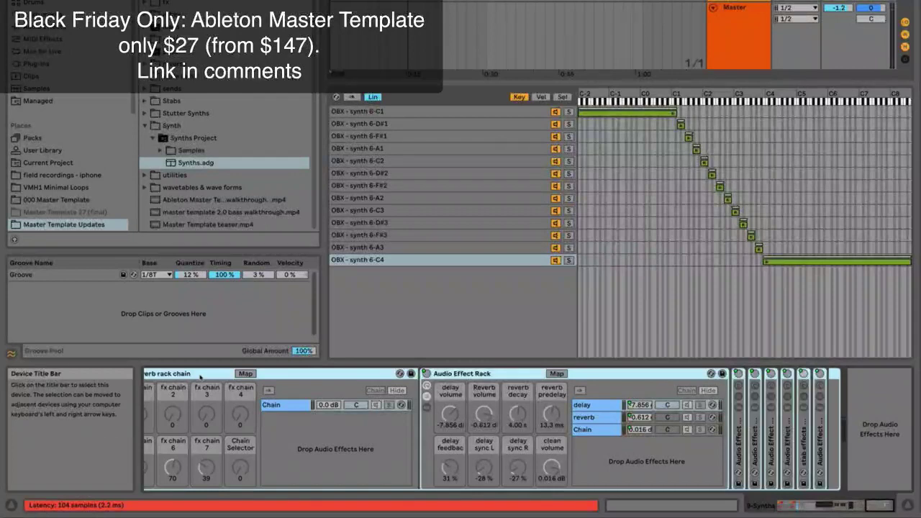
- Clear the Synths devices from track 9 and look inside the Stutter Synths folder in Master Template Updates
{"action": "key", "text": "Left"}
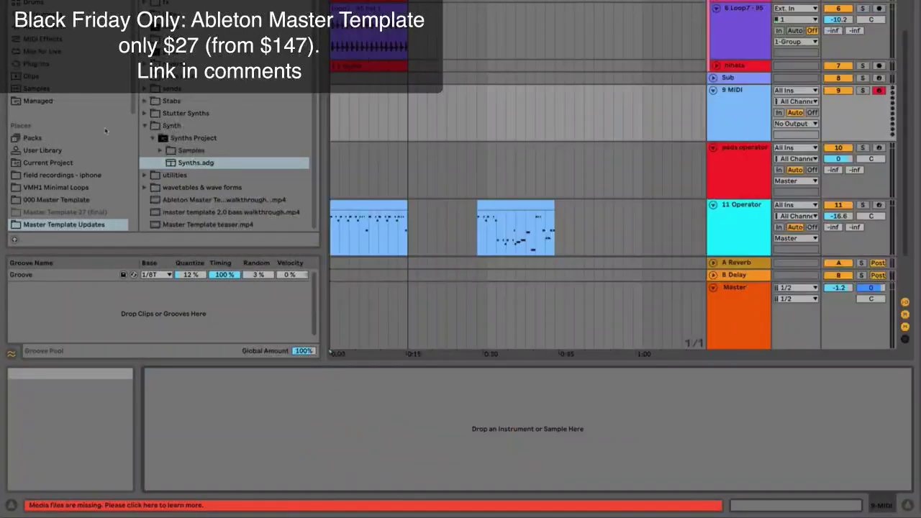
{"action": "left_click", "coordinate": [146, 125]}
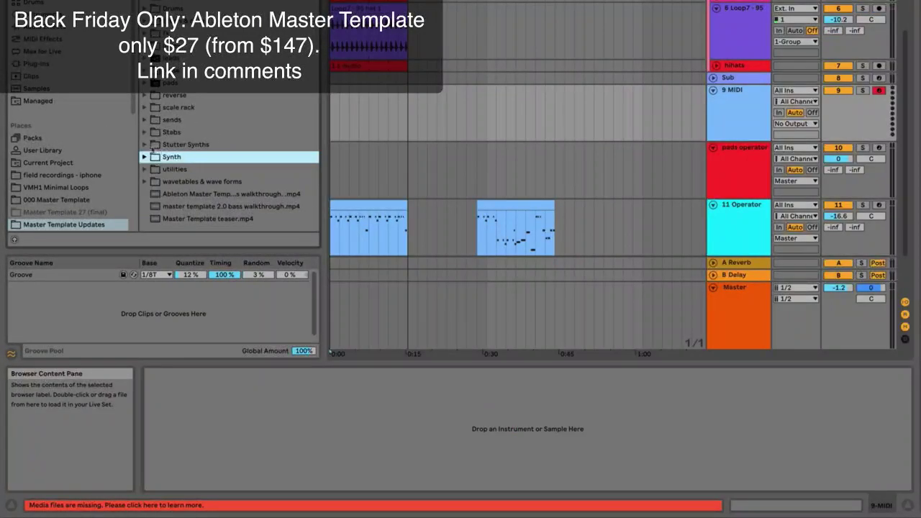
{"action": "left_click", "coordinate": [166, 146]}
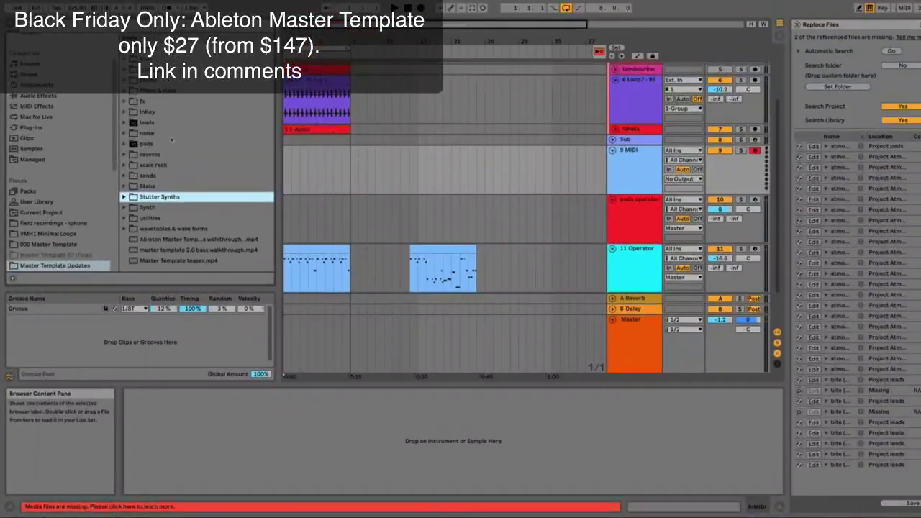
{"action": "left_click", "coordinate": [123, 197]}
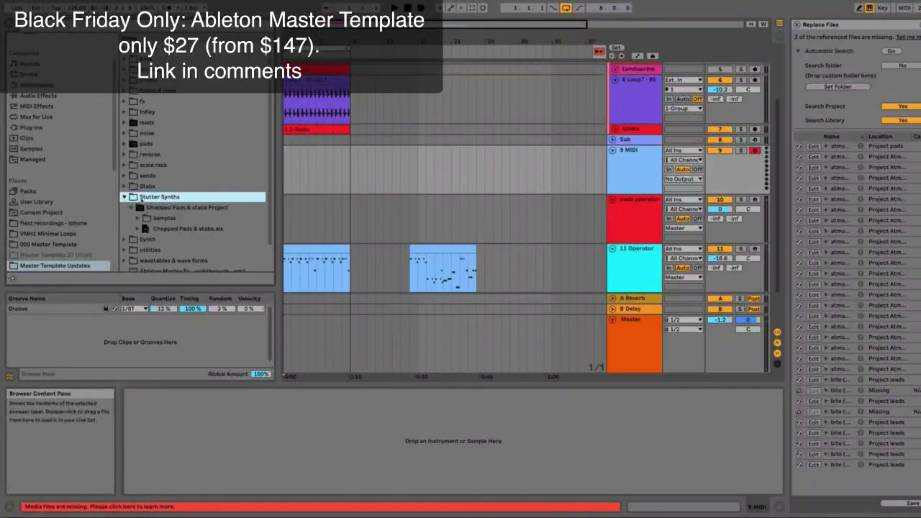
{"action": "left_click", "coordinate": [124, 197]}
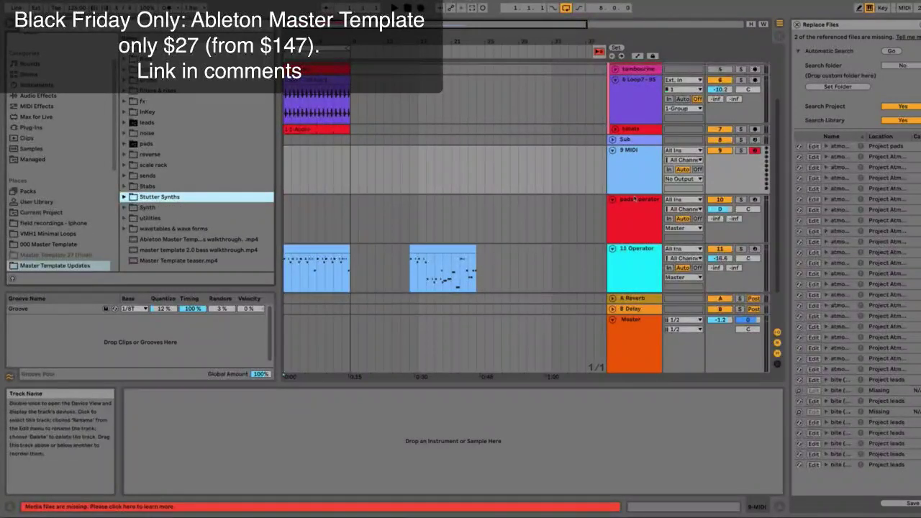
- Open the Chopped Pads 2019 rack in Session View and review its Atmosphere, sampler pads, operator pads and Synths chains
{"action": "left_click", "coordinate": [643, 262]}
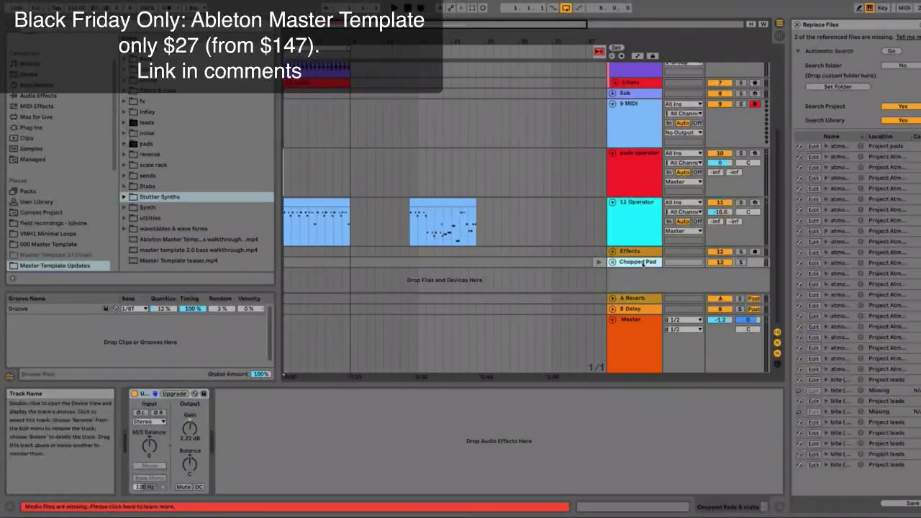
{"action": "key", "text": "Tab"}
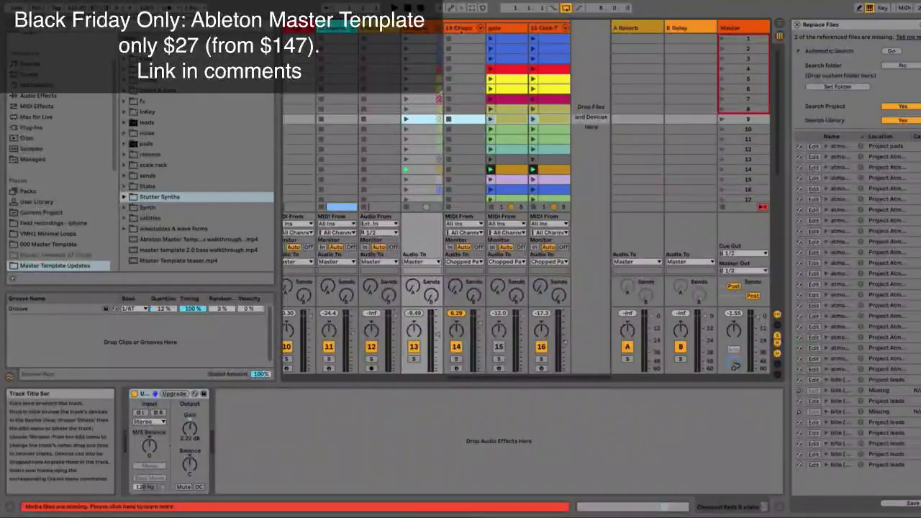
{"action": "left_click", "coordinate": [459, 27]}
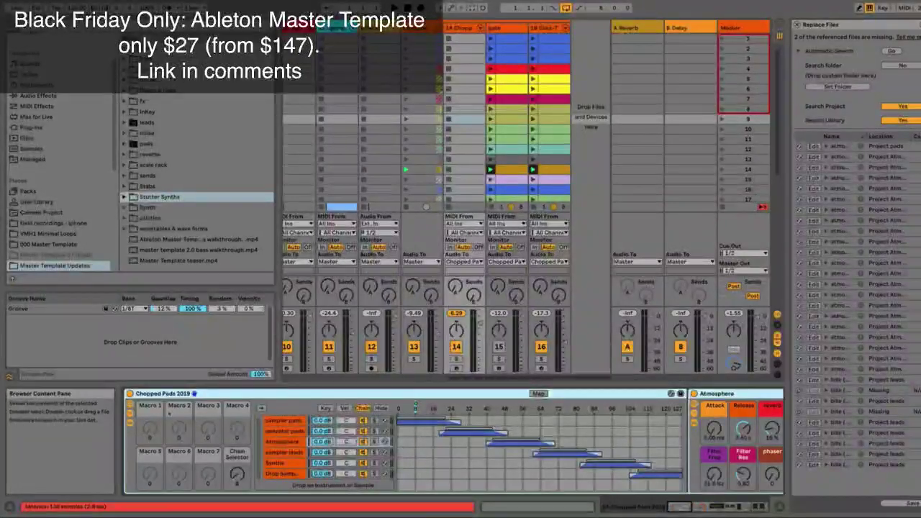
{"action": "left_click", "coordinate": [284, 441]}
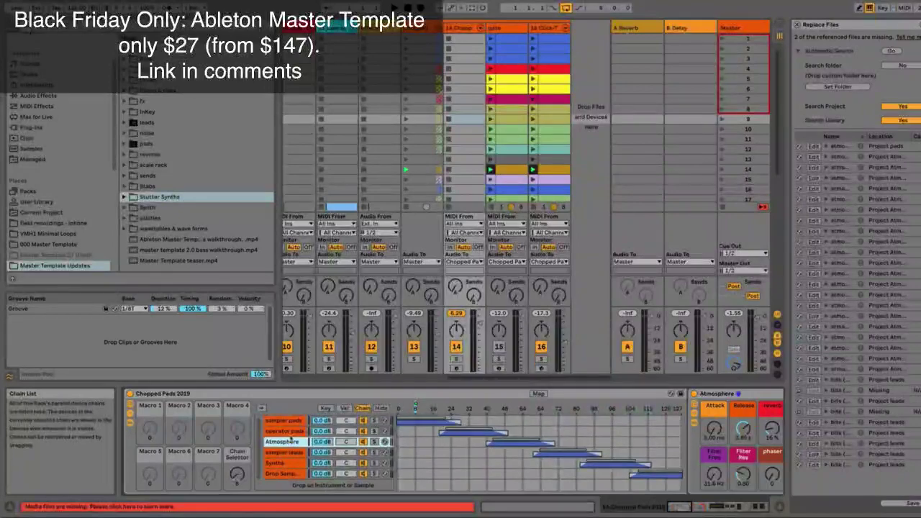
{"action": "left_click", "coordinate": [282, 420]}
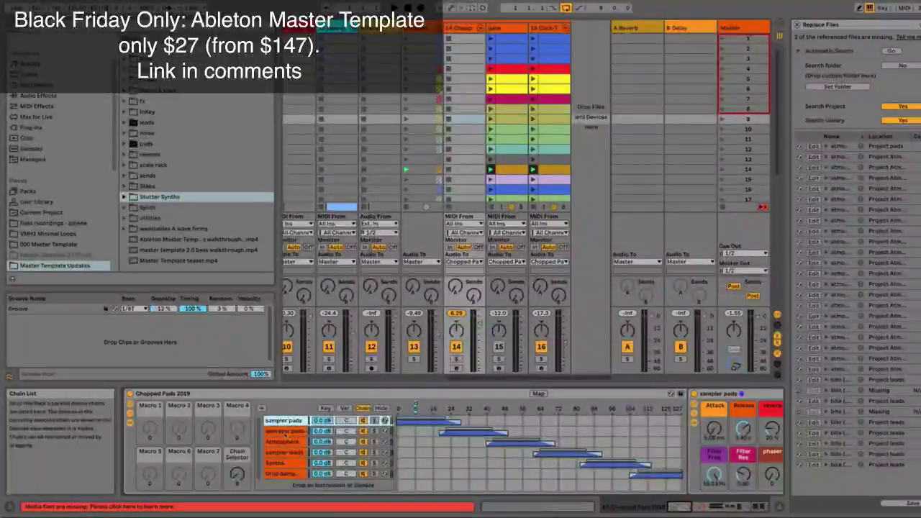
{"action": "left_click", "coordinate": [284, 441]}
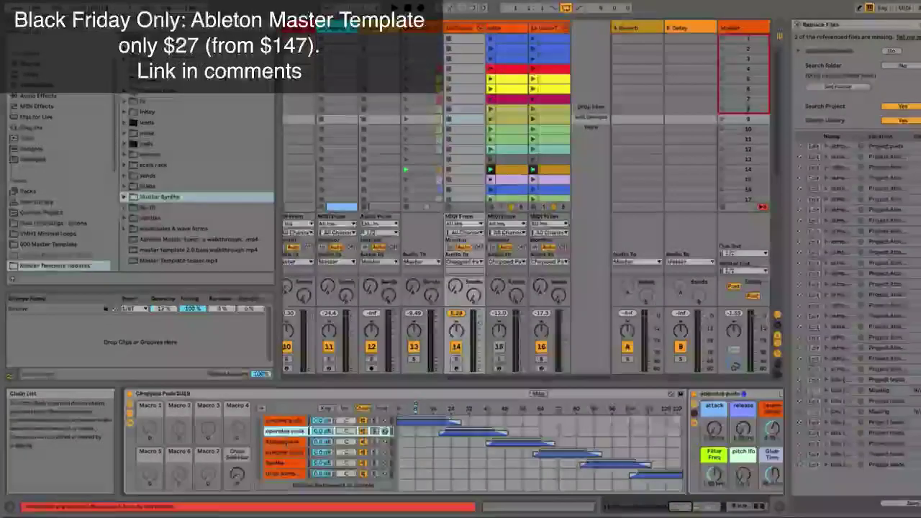
{"action": "left_click", "coordinate": [282, 465]}
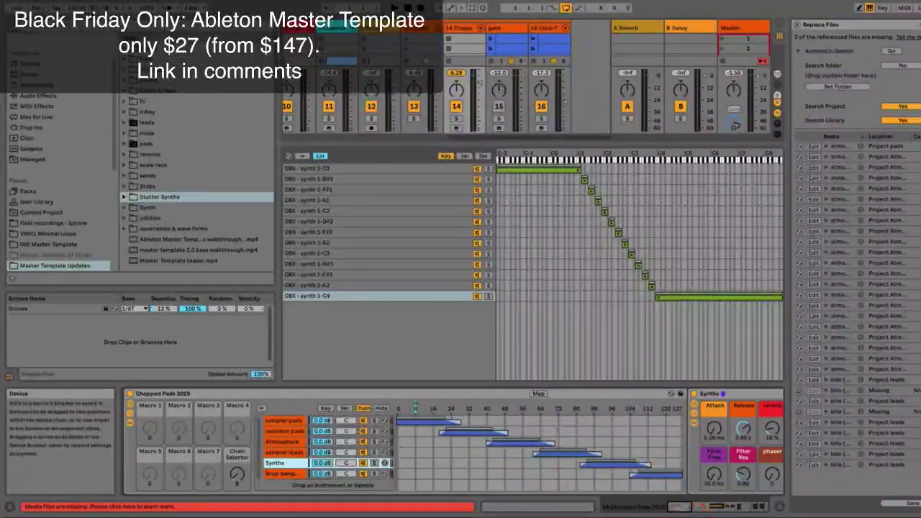
- Arm the Chopped Pads track and audition the group's gate and glitch clips in rows 1 and 4
{"action": "left_click", "coordinate": [503, 41]}
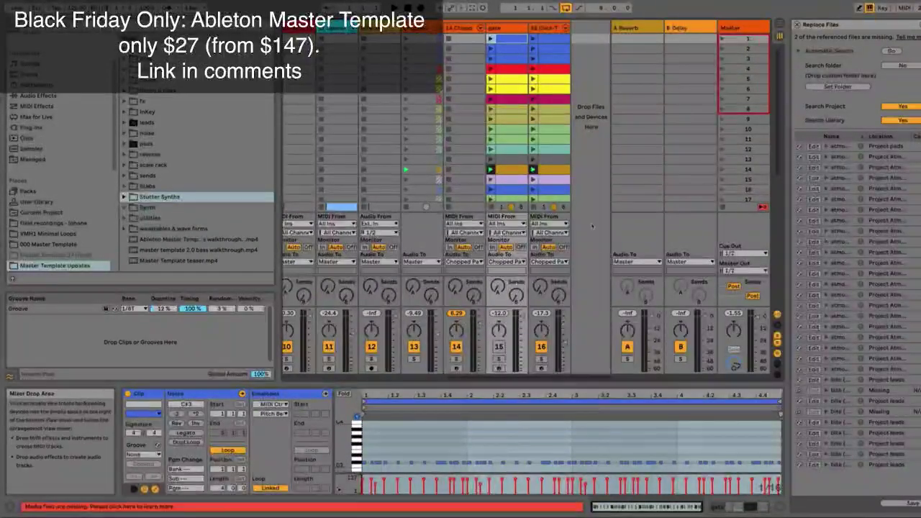
{"action": "left_click", "coordinate": [407, 39]}
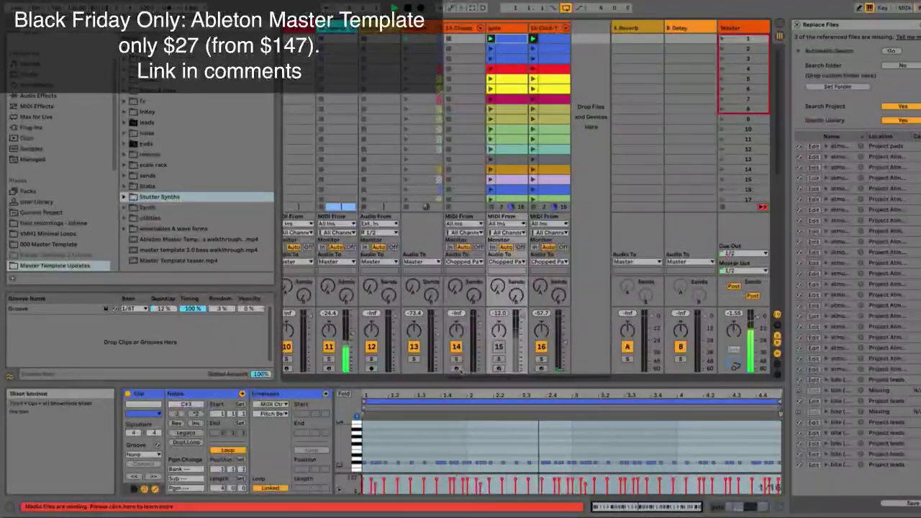
{"action": "left_click", "coordinate": [456, 368]}
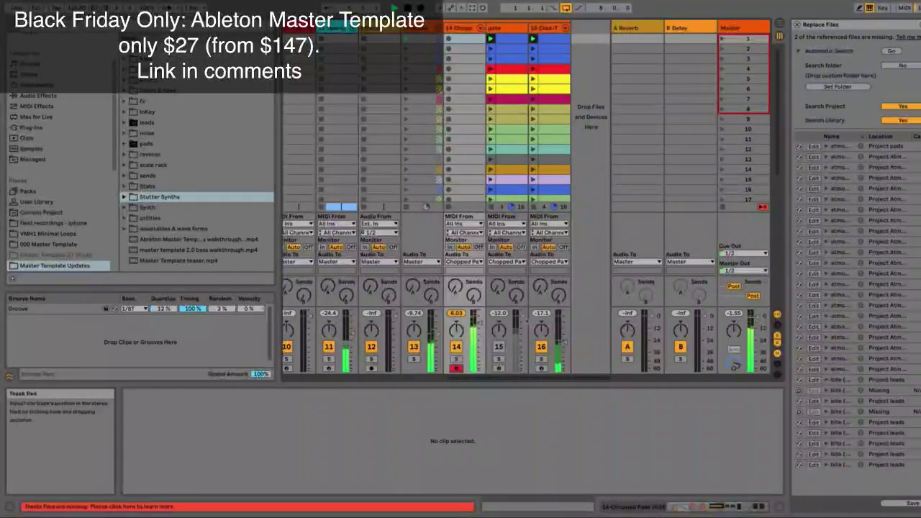
{"action": "scroll", "coordinate": [507, 81], "scroll_direction": "down", "scroll_amount": 5}
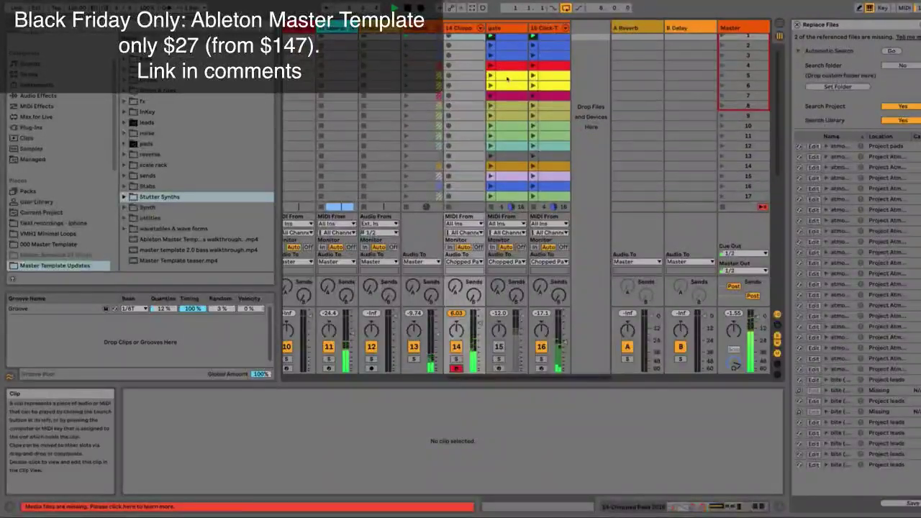
{"action": "scroll", "coordinate": [507, 81], "scroll_direction": "up", "scroll_amount": 5}
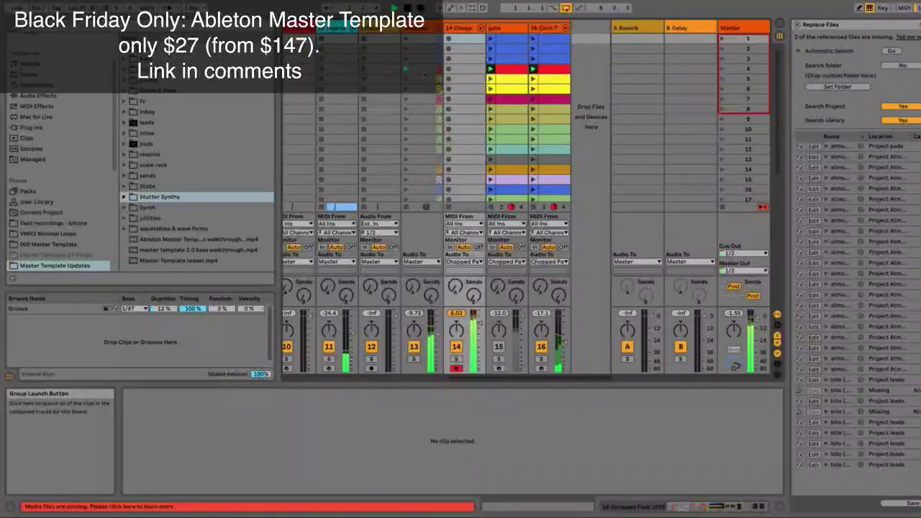
- Audition the blend of sampler pads and operator pads, raising the Chopped Pads 2019 Chain Selector to 23 and returning it to 3
{"action": "left_click", "coordinate": [459, 27]}
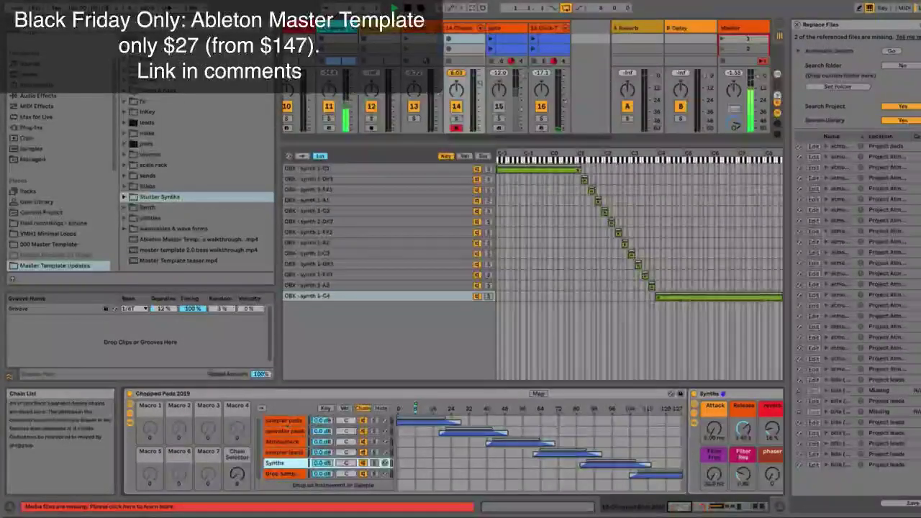
{"action": "left_click", "coordinate": [284, 421]}
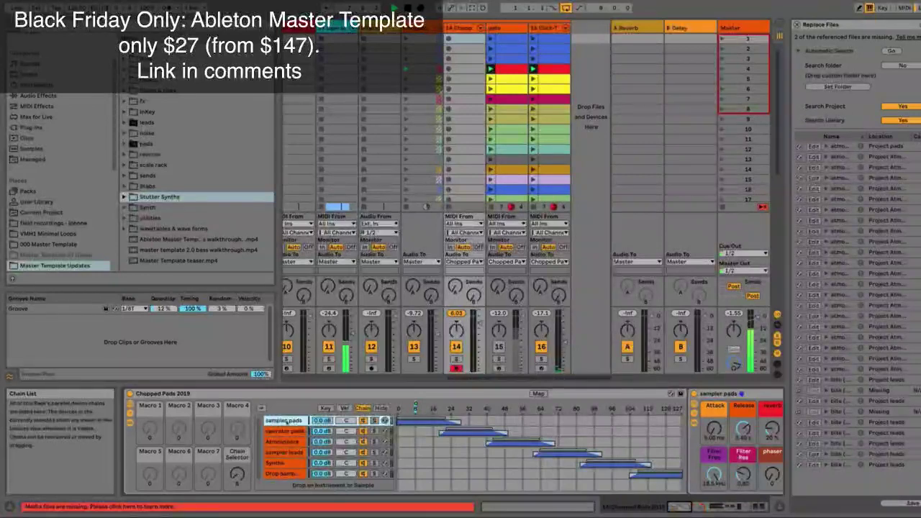
{"action": "left_click", "coordinate": [285, 431]}
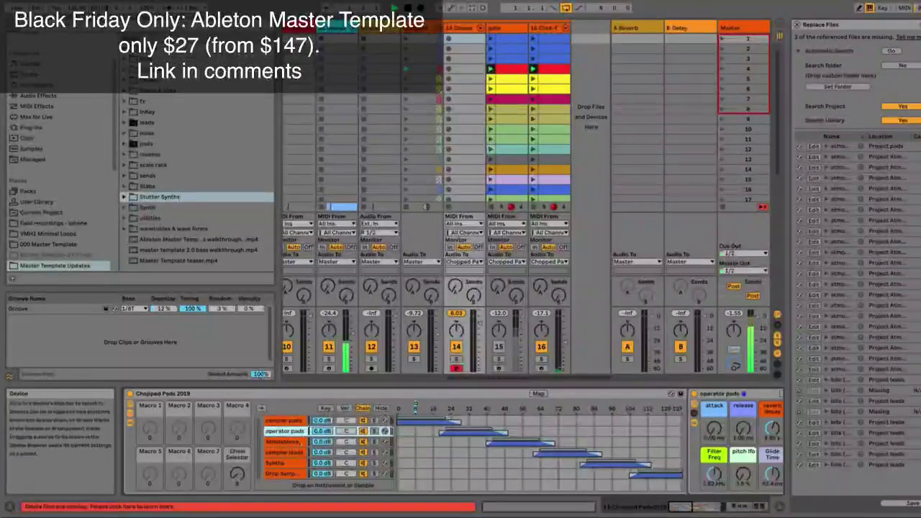
{"action": "left_click_drag", "start_coordinate": [237, 475], "coordinate": [236, 459]}
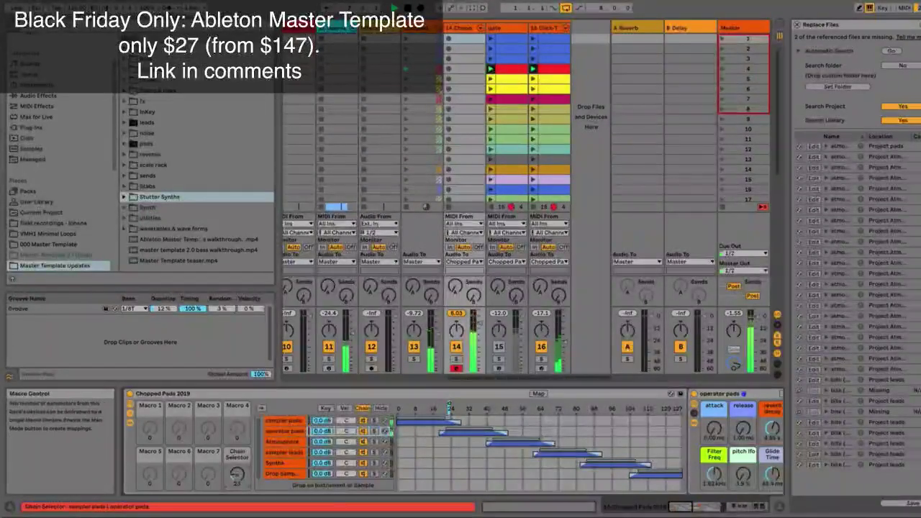
{"action": "left_click_drag", "start_coordinate": [237, 474], "coordinate": [237, 490]}
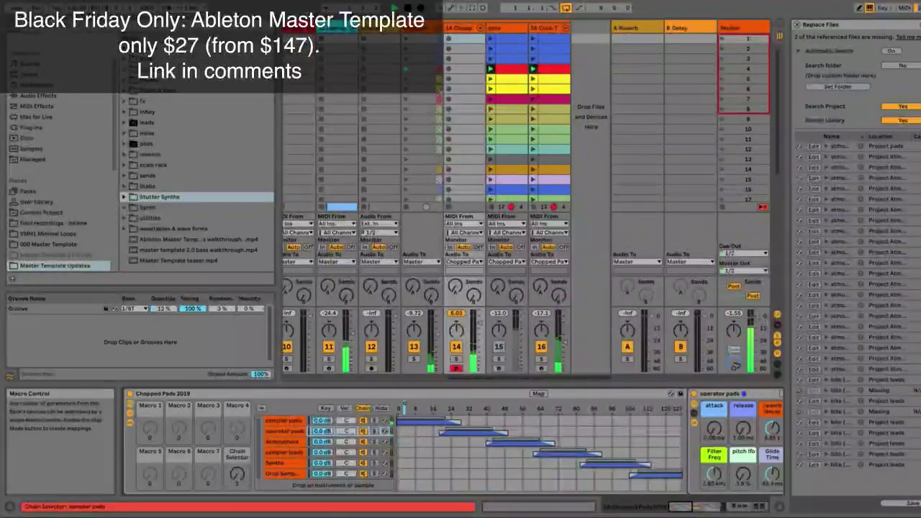
- Examine the sampler pads chain and the list of pads inside its nested rack
{"action": "left_click", "coordinate": [285, 421]}
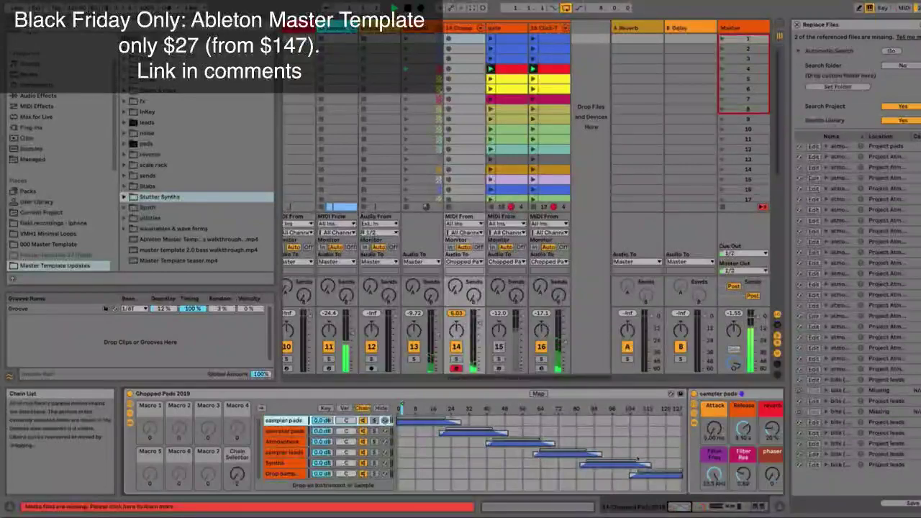
{"action": "scroll", "coordinate": [657, 456], "scroll_direction": "right", "scroll_amount": 10}
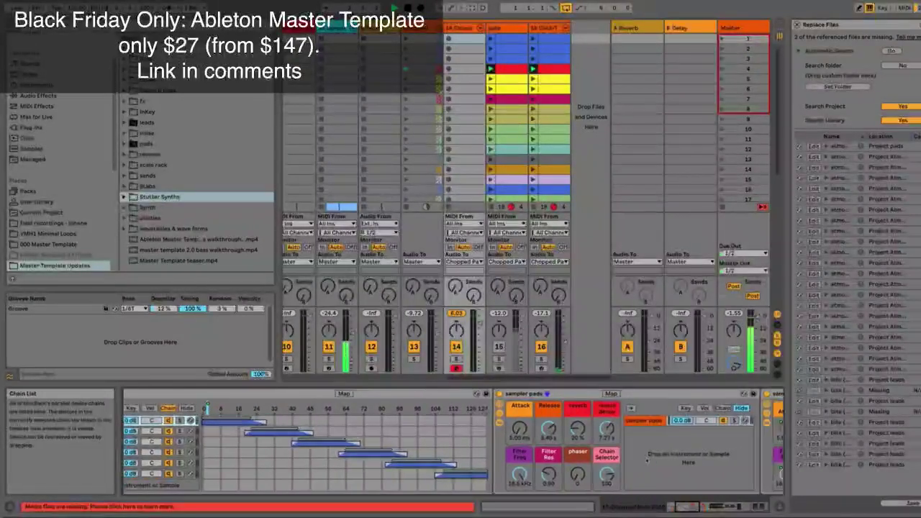
{"action": "scroll", "coordinate": [657, 455], "scroll_direction": "right", "scroll_amount": 5}
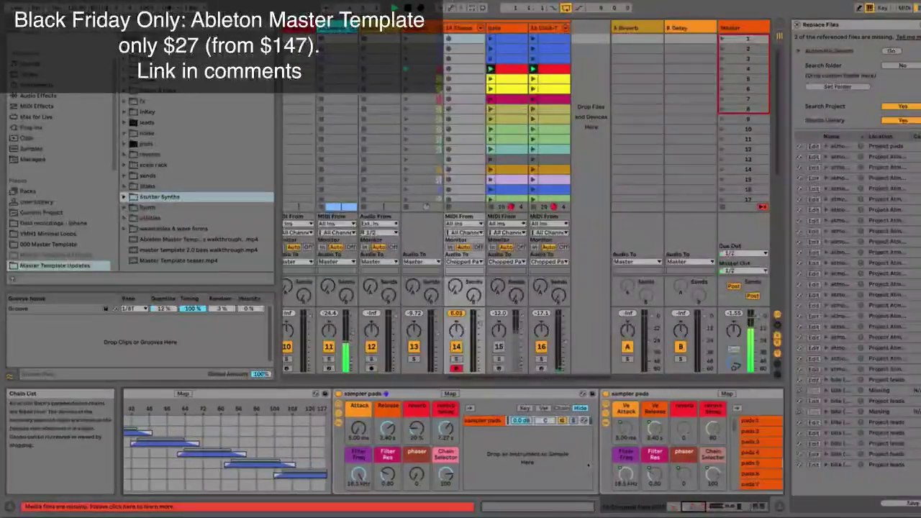
{"action": "scroll", "coordinate": [657, 461], "scroll_direction": "right", "scroll_amount": 2}
{"action": "scroll", "coordinate": [656, 461], "scroll_direction": "down", "scroll_amount": 8}
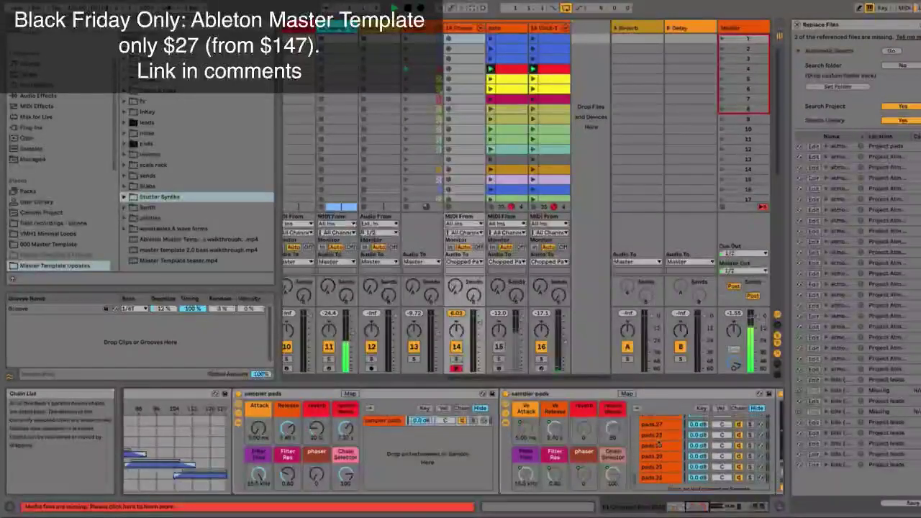
{"action": "scroll", "coordinate": [657, 461], "scroll_direction": "up", "scroll_amount": 8}
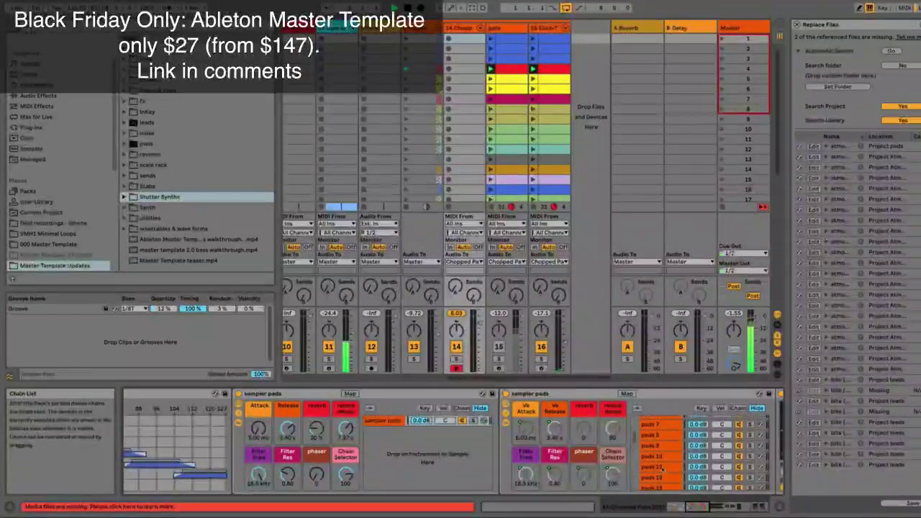
- Select pads 1 in the nested rack and raise the outer sampler pads rack's Chain Selector to audition another pad
{"action": "left_click", "coordinate": [659, 463]}
{"action": "left_click", "coordinate": [656, 420]}
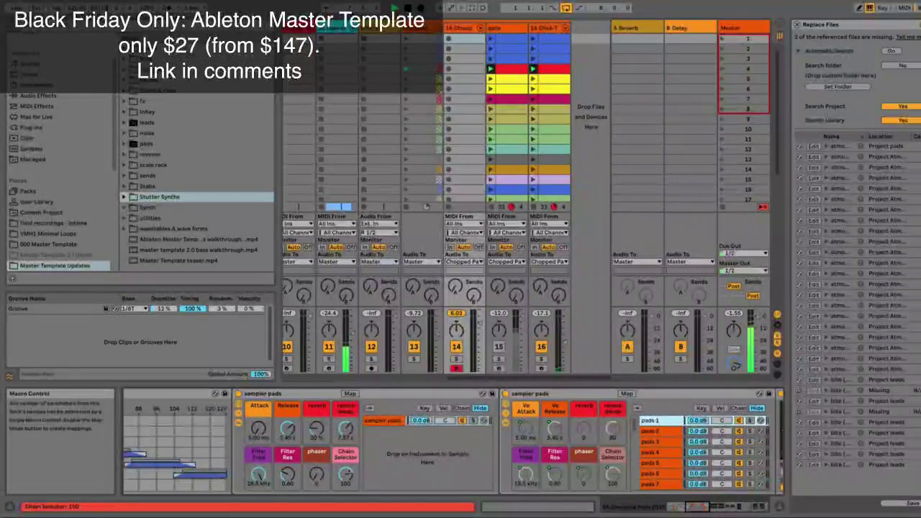
{"action": "left_click_drag", "start_coordinate": [345, 473], "coordinate": [345, 477]}
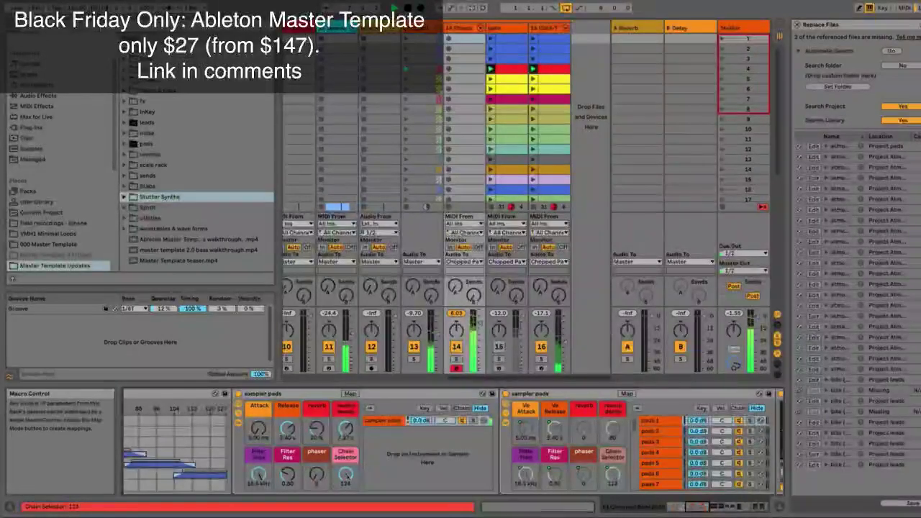
{"action": "left_click", "coordinate": [461, 408]}
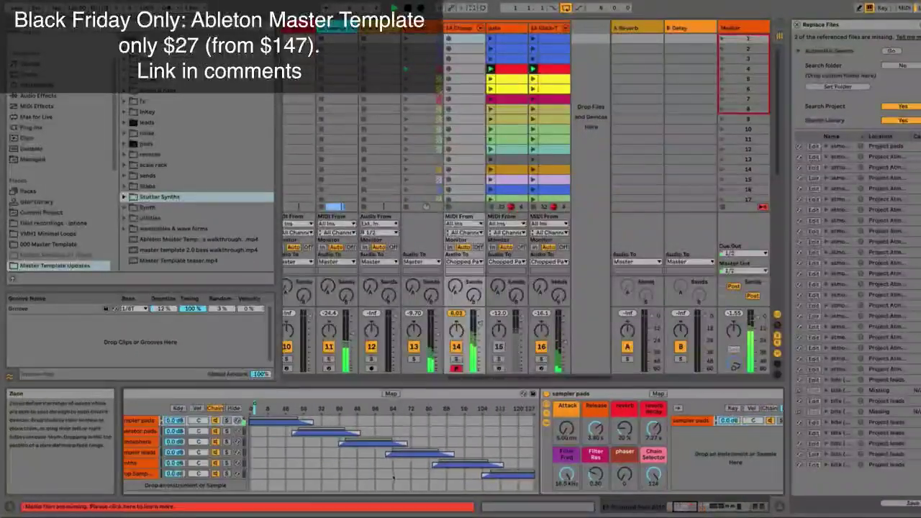
- Raise the Chopped Pads 2019 Chain Selector to 53 and audition the Atmosphere chain with the group's row 7 clips
{"action": "scroll", "coordinate": [394, 478], "scroll_direction": "left", "scroll_amount": 4}
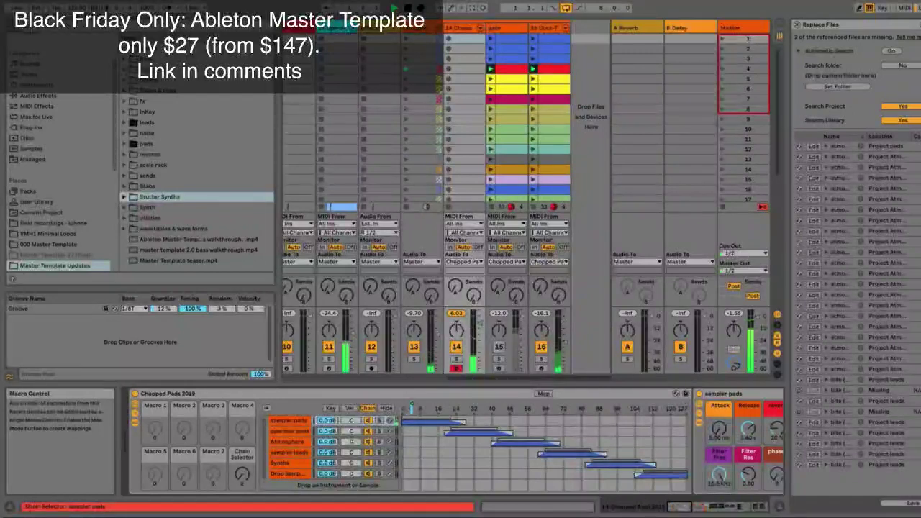
{"action": "left_click_drag", "start_coordinate": [242, 473], "coordinate": [242, 447]}
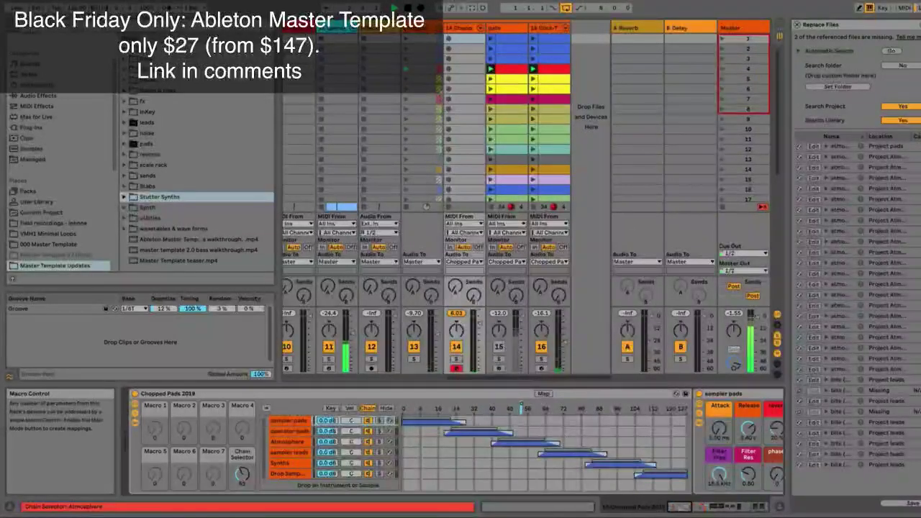
{"action": "left_click", "coordinate": [288, 441]}
{"action": "scroll", "coordinate": [713, 464], "scroll_direction": "right", "scroll_amount": 5}
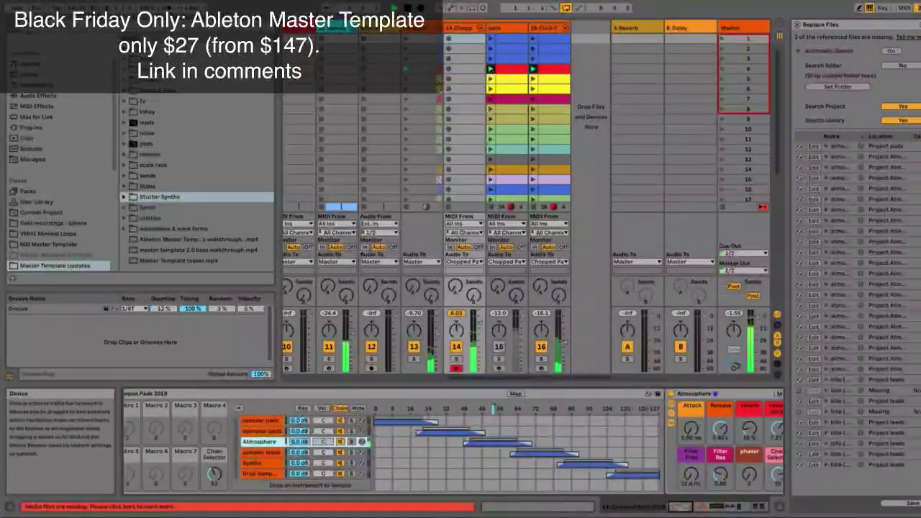
{"action": "scroll", "coordinate": [713, 464], "scroll_direction": "right", "scroll_amount": 3}
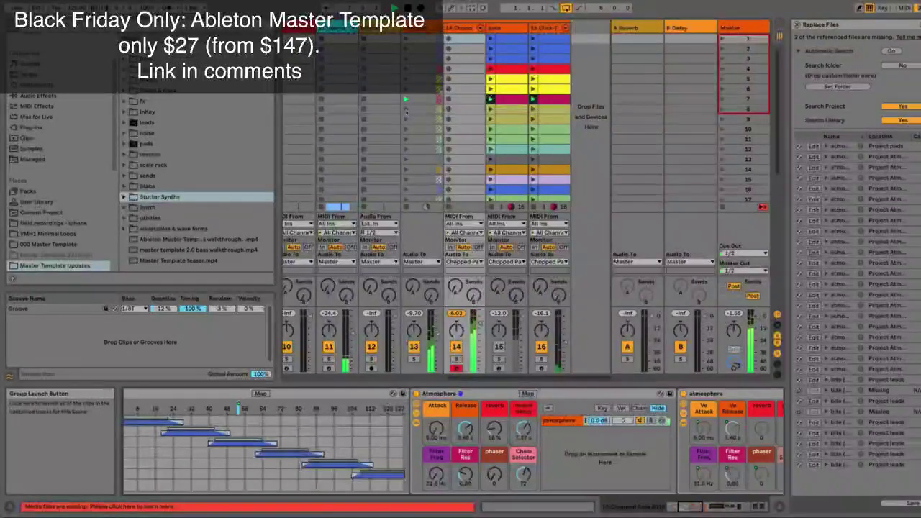
{"action": "scroll", "coordinate": [453, 442], "scroll_direction": "left", "scroll_amount": 5}
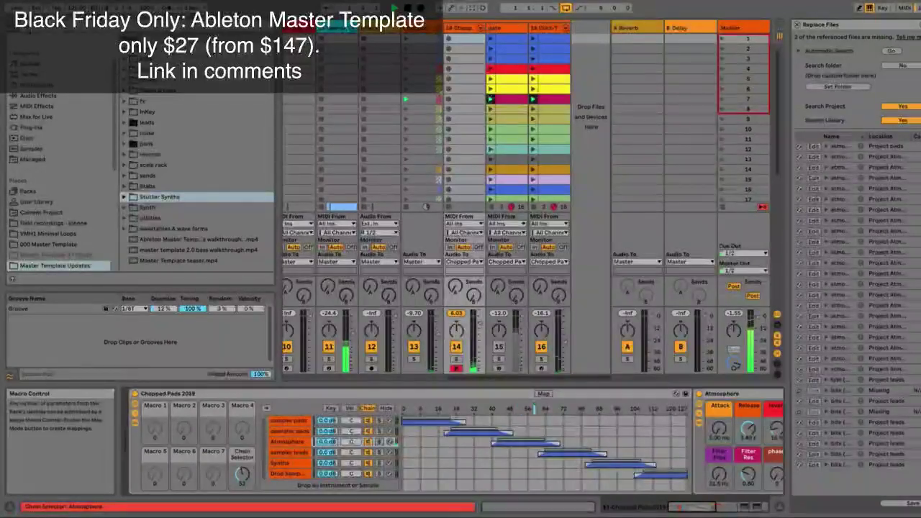
- Raise the Chopped Pads 2019 Chain Selector to 75 and audition the sampler leads chain through its nested Chain Selector and the group's clips
{"action": "left_click", "coordinate": [291, 453]}
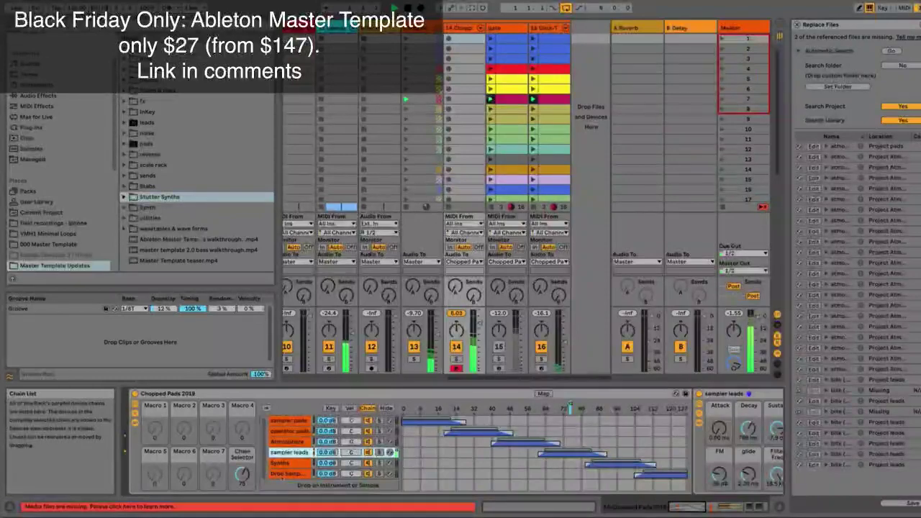
{"action": "scroll", "coordinate": [324, 460], "scroll_direction": "right", "scroll_amount": 10}
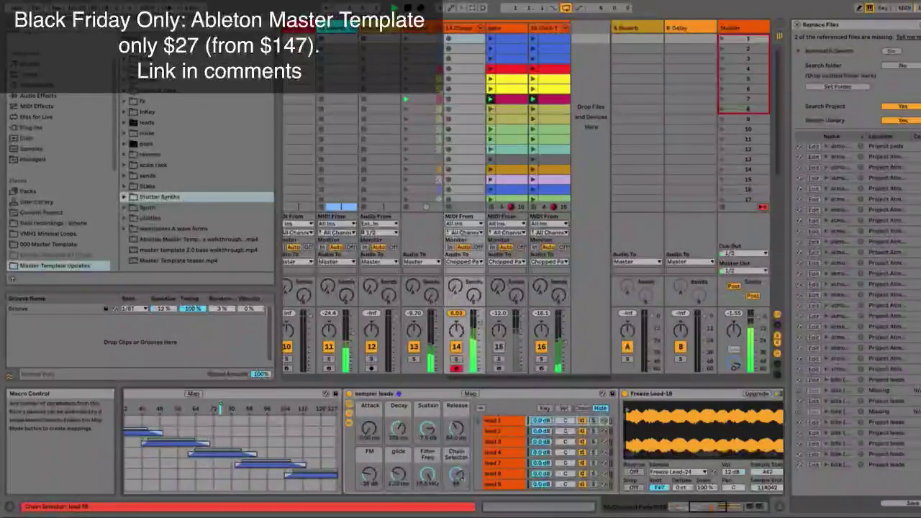
{"action": "scroll", "coordinate": [428, 456], "scroll_direction": "left", "scroll_amount": 5}
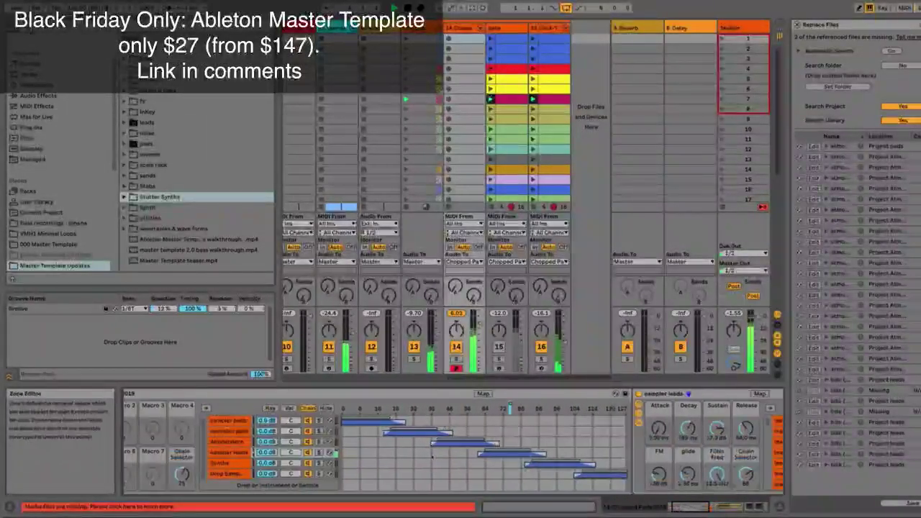
{"action": "scroll", "coordinate": [427, 456], "scroll_direction": "right", "scroll_amount": 5}
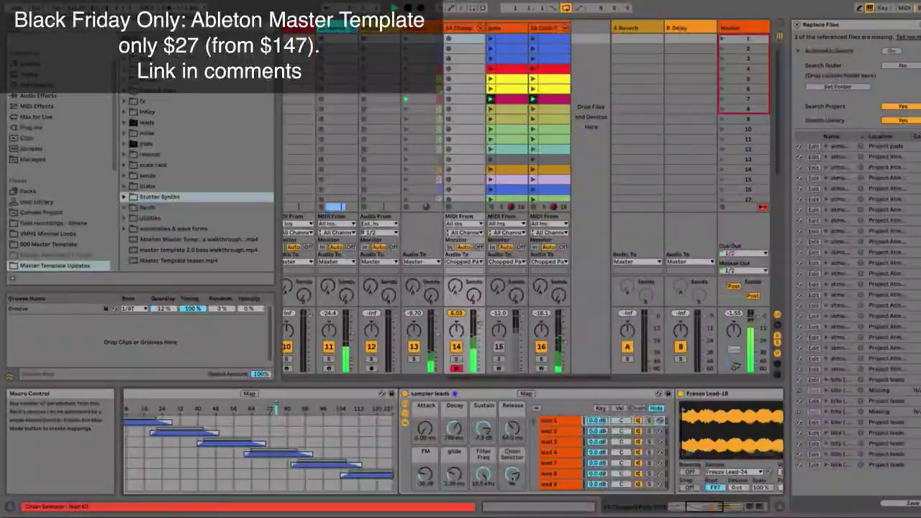
{"action": "left_click", "coordinate": [405, 109]}
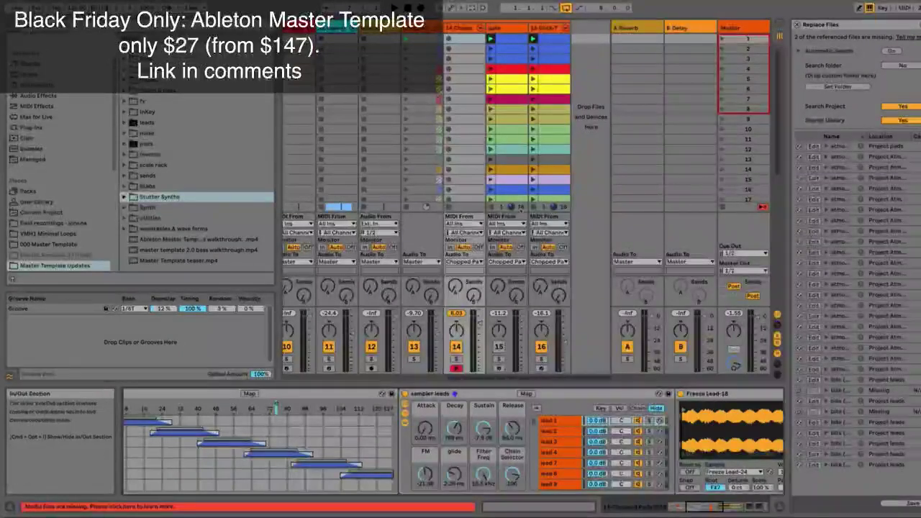
- Show the devices of the click track (16) and solo it to audition its gated sound
{"action": "scroll", "coordinate": [522, 165], "scroll_direction": "down", "scroll_amount": 1}
{"action": "scroll", "coordinate": [523, 165], "scroll_direction": "down", "scroll_amount": 8}
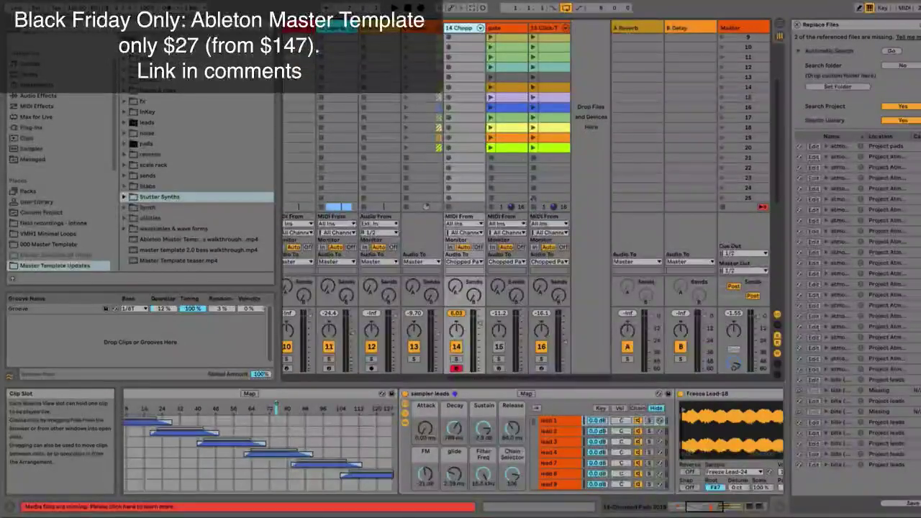
{"action": "scroll", "coordinate": [553, 29], "scroll_direction": "up", "scroll_amount": 8}
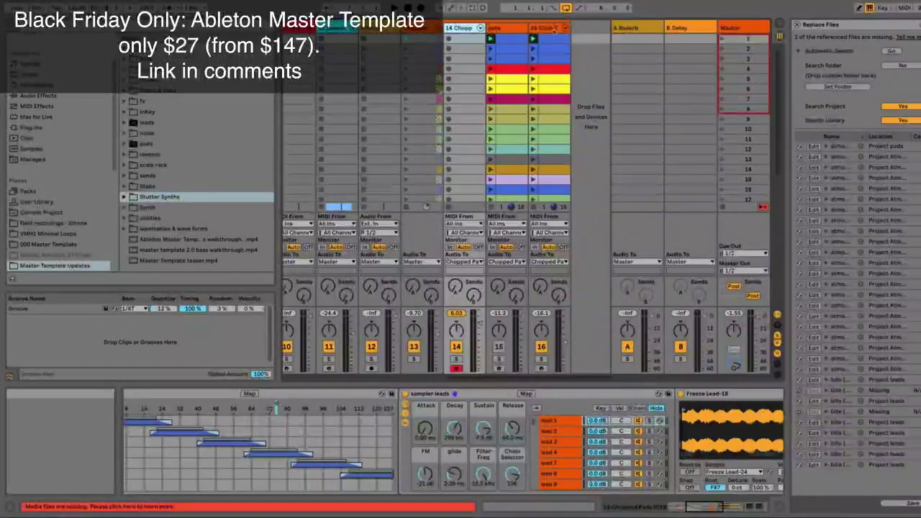
{"action": "left_click", "coordinate": [552, 29]}
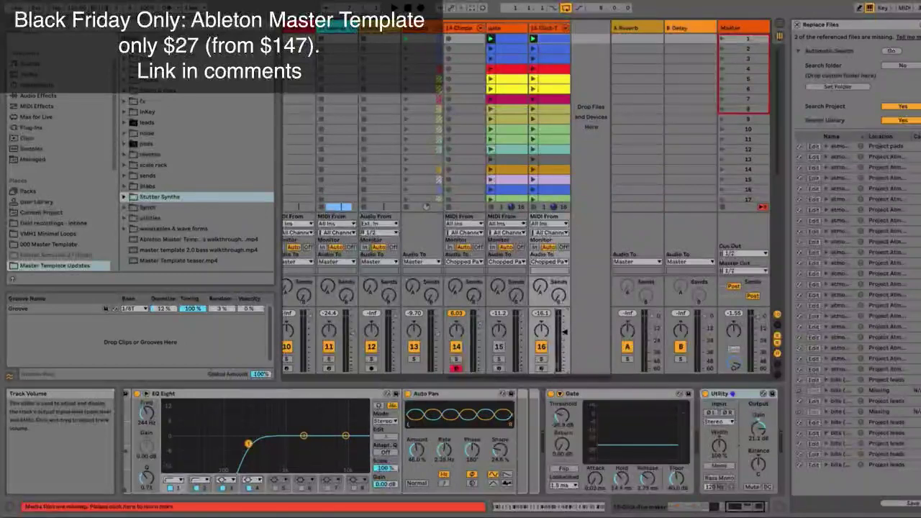
{"action": "left_click", "coordinate": [541, 358]}
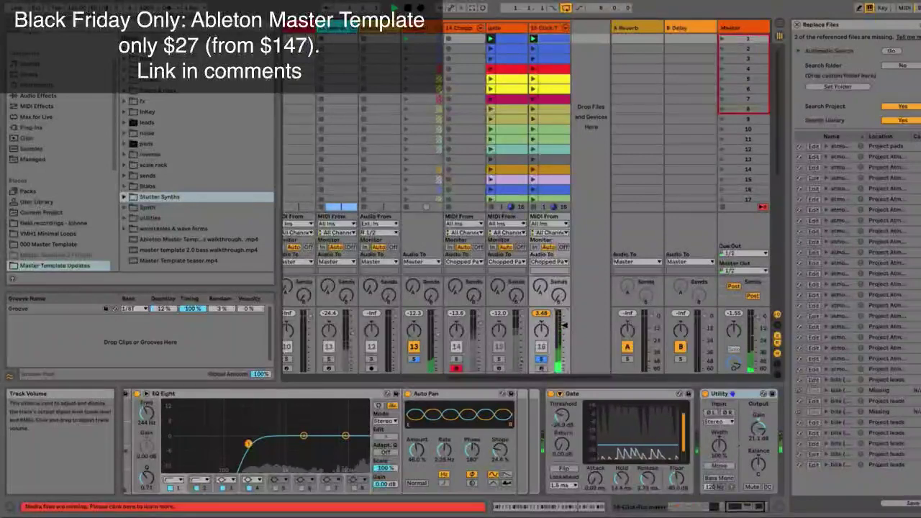
- Turn off the click track's solo to hear it with the pads, and lower its volume to about -11.3 dB
{"action": "left_click", "coordinate": [287, 346]}
{"action": "left_click", "coordinate": [329, 347]}
{"action": "left_click", "coordinate": [371, 346]}
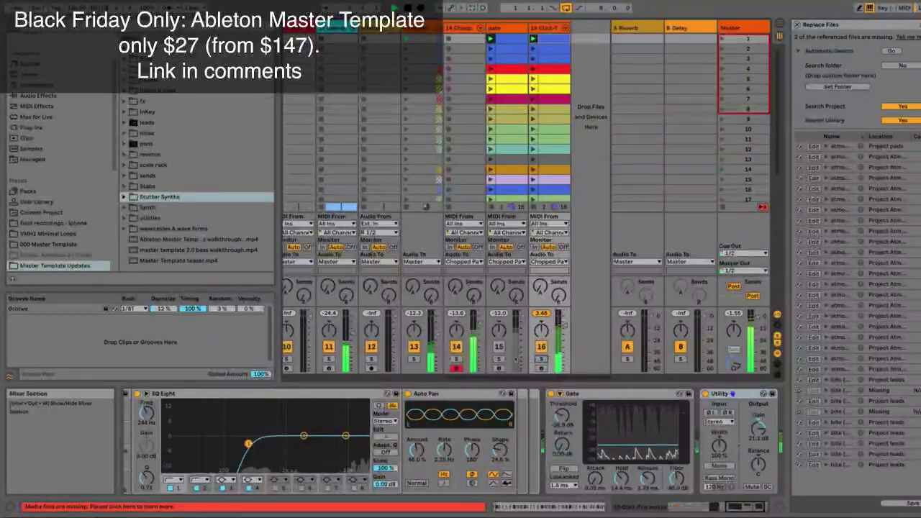
{"action": "left_click", "coordinate": [456, 346]}
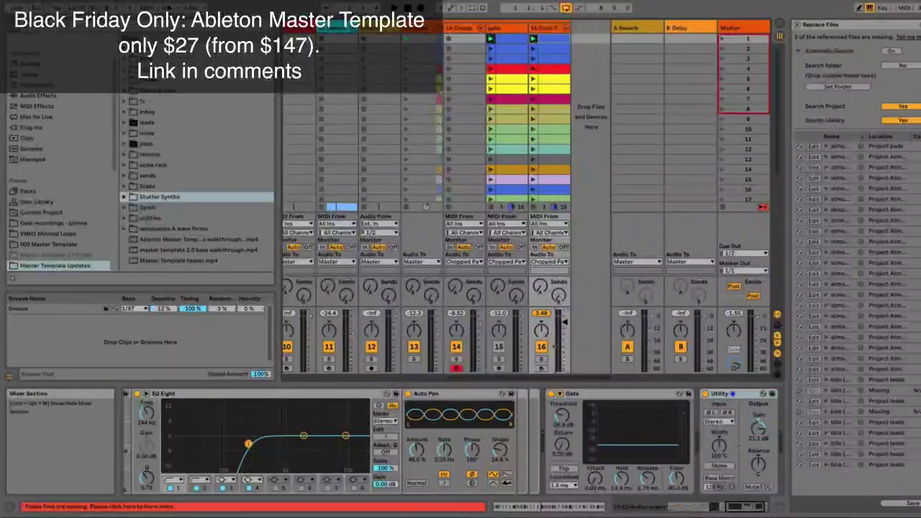
{"action": "left_click_drag", "start_coordinate": [565, 358], "coordinate": [565, 329]}
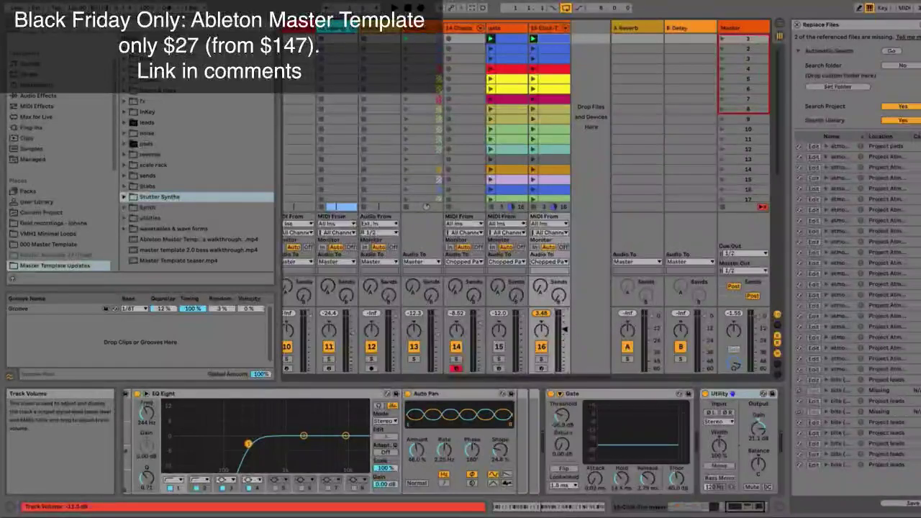
- Duplicate the gate track's row 20 clip into row 21 and open the copy's notes
{"action": "scroll", "coordinate": [504, 153], "scroll_direction": "down", "scroll_amount": 4}
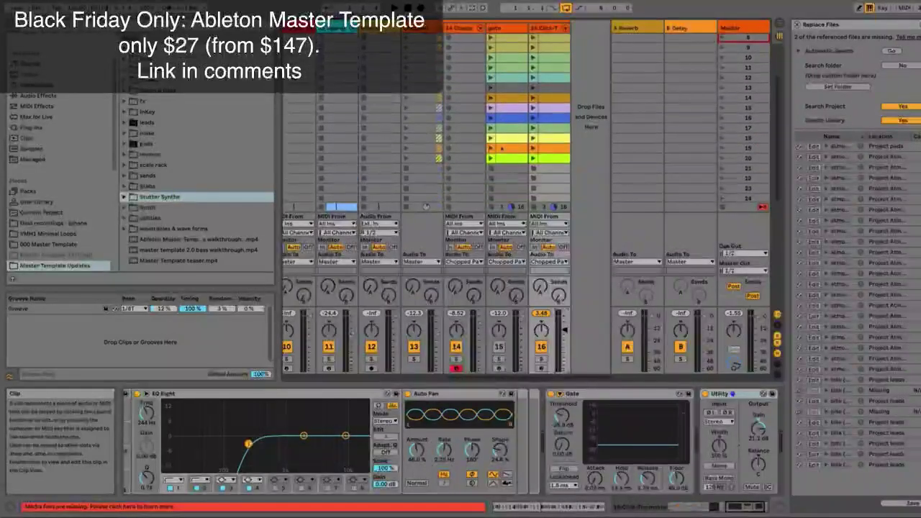
{"action": "left_click", "coordinate": [506, 158]}
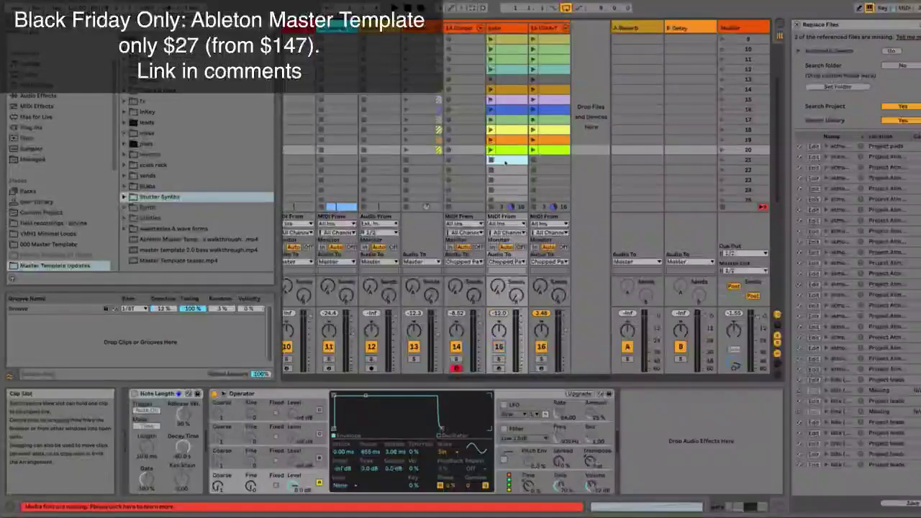
{"action": "left_click", "coordinate": [511, 151]}
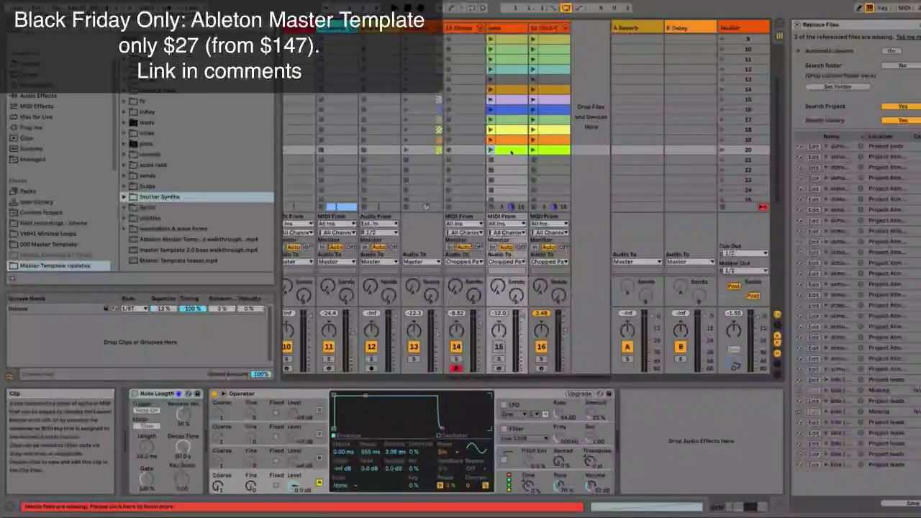
{"action": "key", "text": "ctrl+d"}
{"action": "double_click", "coordinate": [508, 161]}
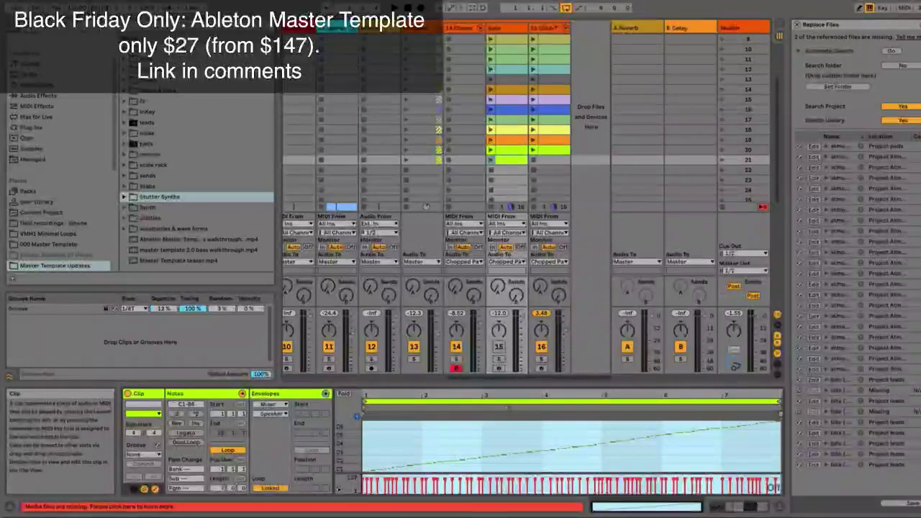
- Shorten the copied clip's loop to one bar and delete the notes inside that bar
{"action": "left_click", "coordinate": [752, 418]}
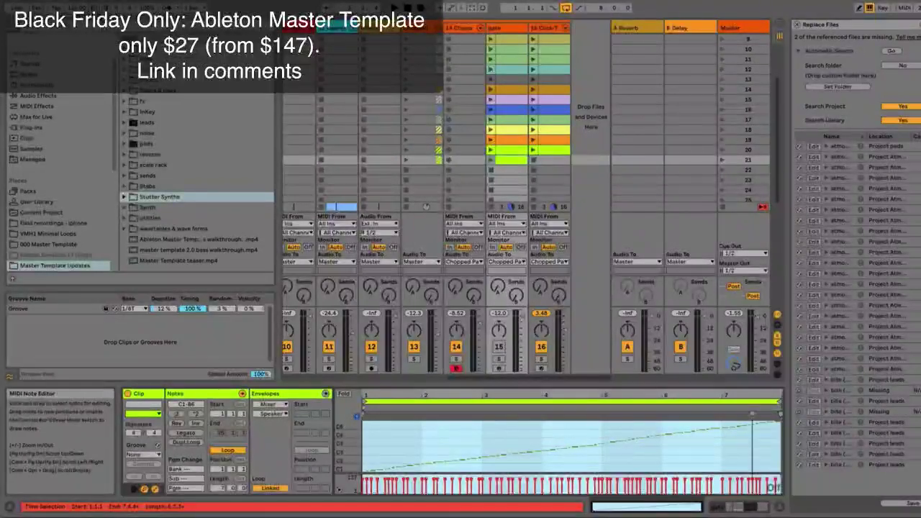
{"action": "left_click_drag", "start_coordinate": [779, 403], "coordinate": [420, 409]}
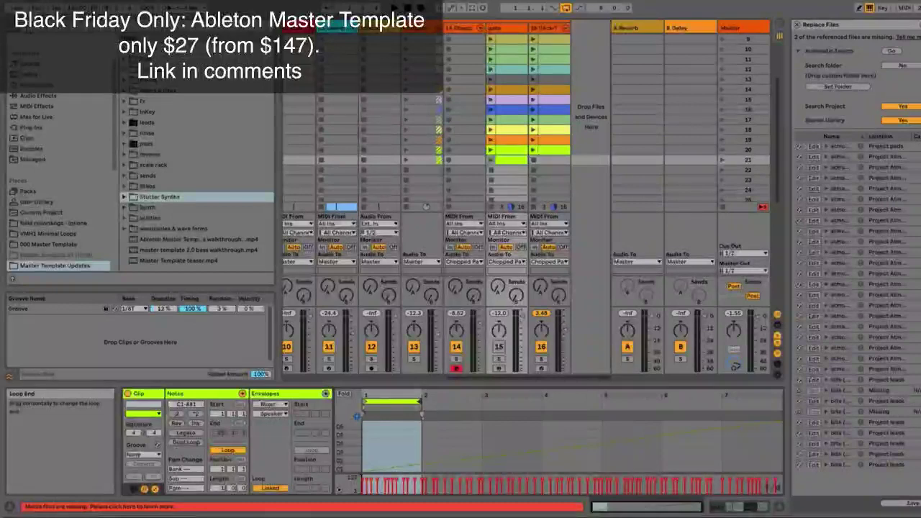
{"action": "left_click", "coordinate": [372, 449]}
{"action": "left_click", "coordinate": [375, 449]}
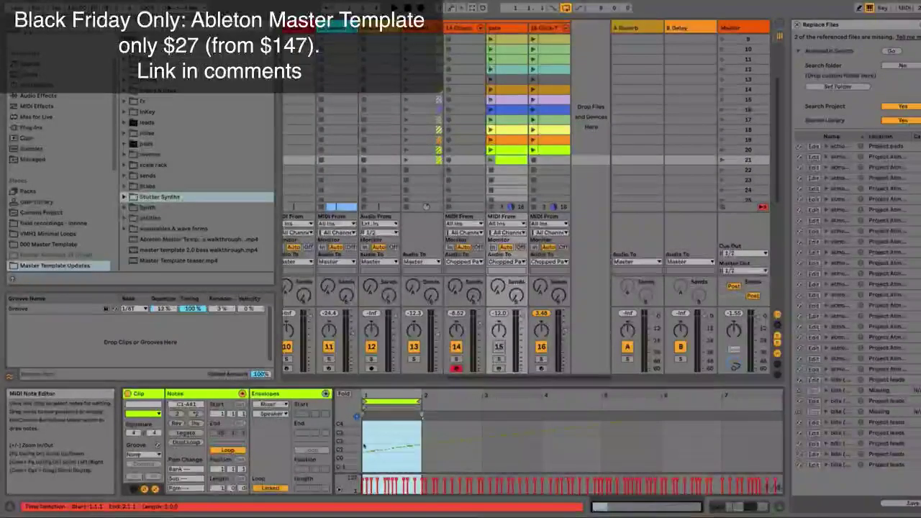
{"action": "left_click_drag", "start_coordinate": [366, 449], "coordinate": [423, 467]}
{"action": "key", "text": "Delete"}
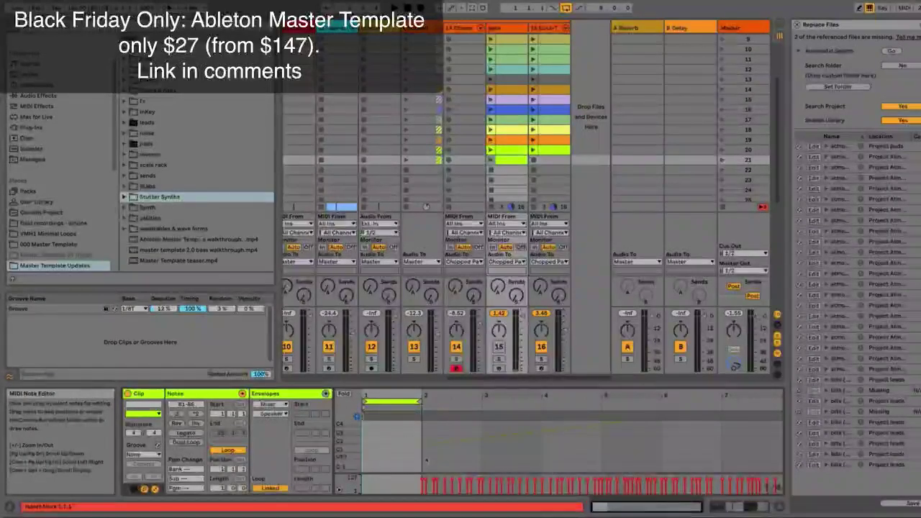
- Add a sixteenth F-1 note at 1.1.1, fold the note view, and repeat the note across the whole first bar
{"action": "key", "text": "plus"}
{"action": "key", "text": "plus"}
{"action": "key", "text": "plus"}
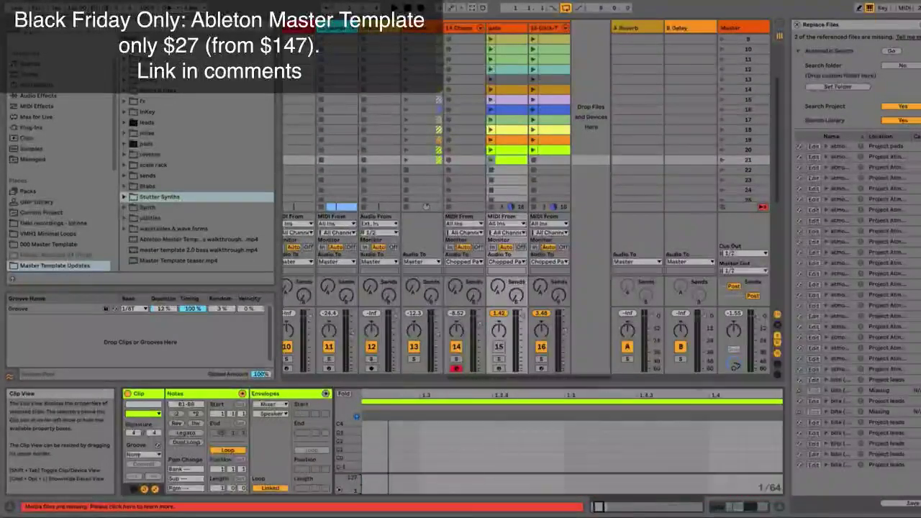
{"action": "key", "text": "minus"}
{"action": "key", "text": "minus"}
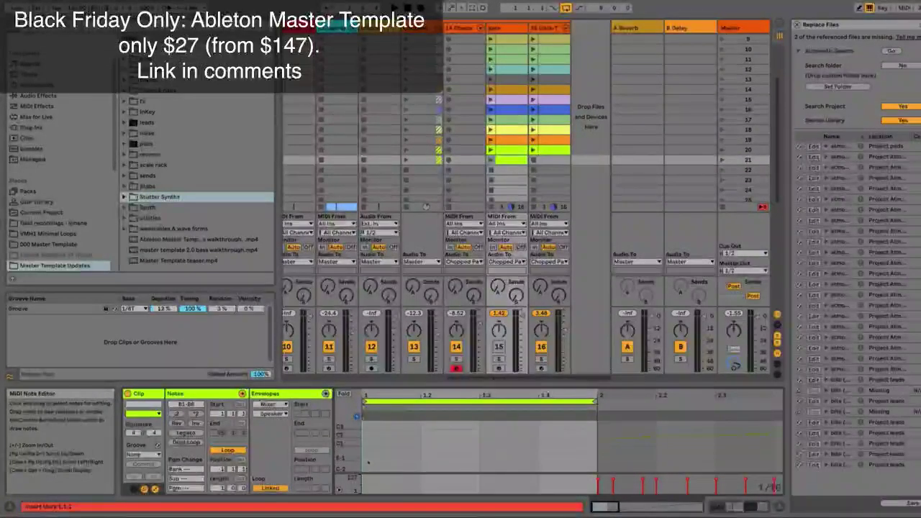
{"action": "double_click", "coordinate": [371, 461]}
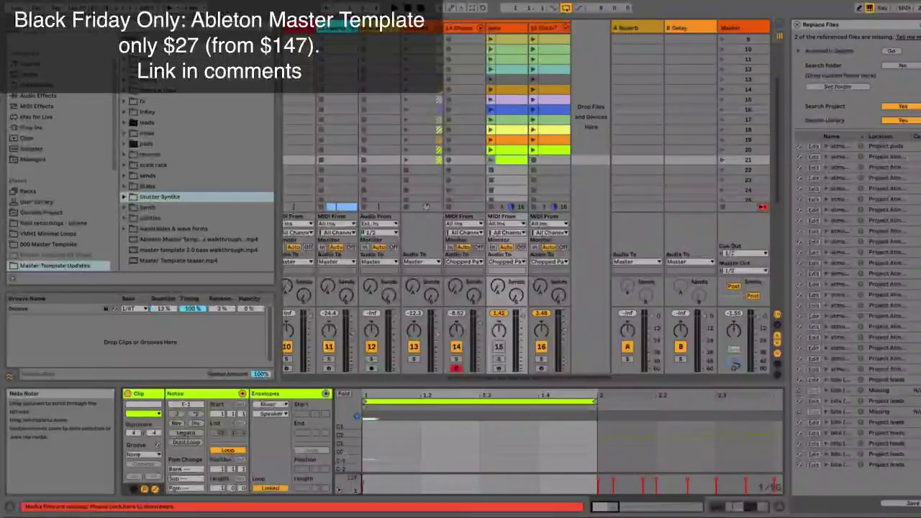
{"action": "left_click_drag", "start_coordinate": [340, 463], "coordinate": [360, 447]}
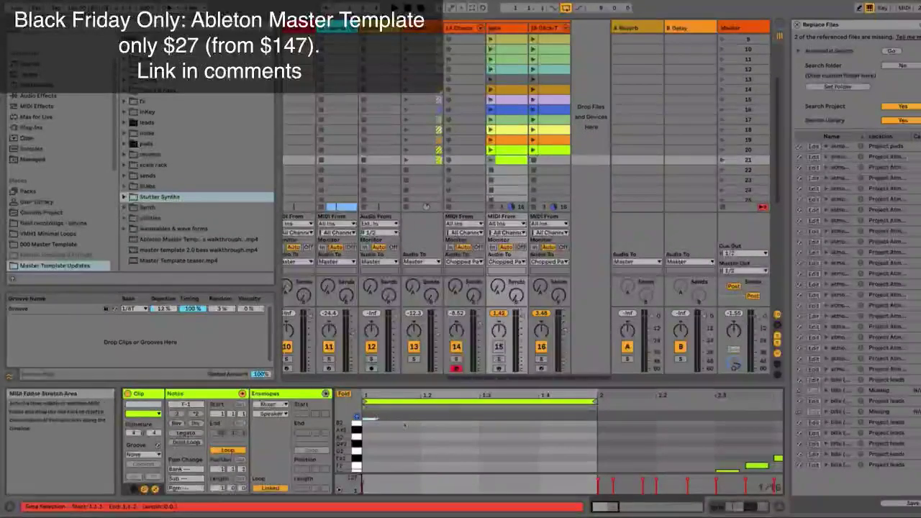
{"action": "key", "text": "f"}
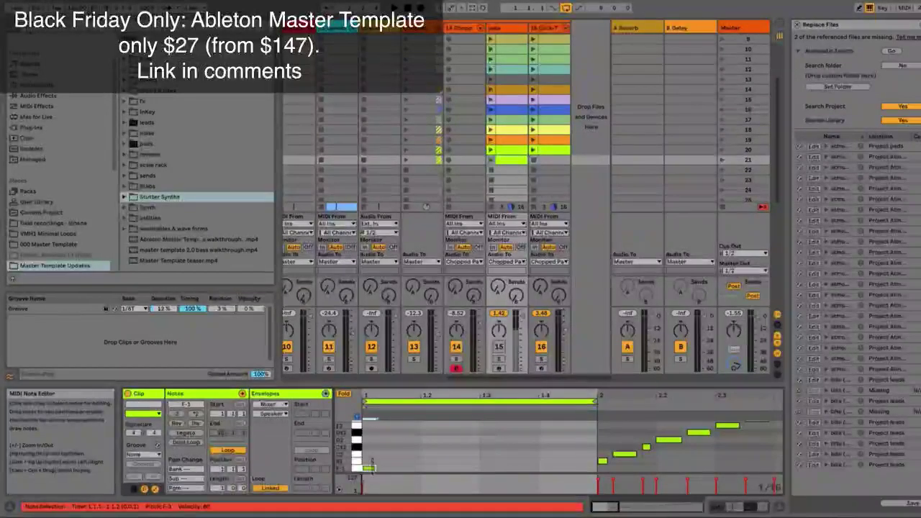
{"action": "left_click_drag", "start_coordinate": [363, 418], "coordinate": [593, 419]}
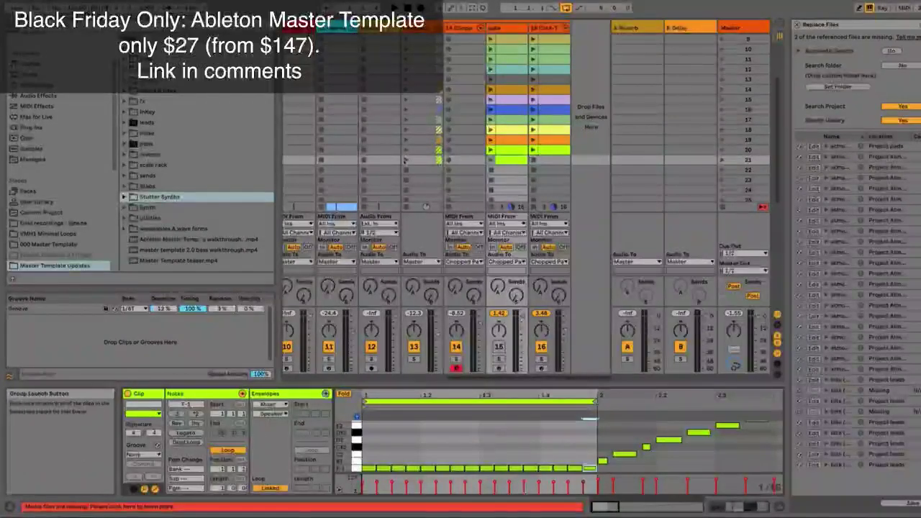
- Play the group's row 21 and add short extra F-1 notes between the sixteenths around beat 1.3 on a 1/128 grid
{"action": "left_click", "coordinate": [405, 160]}
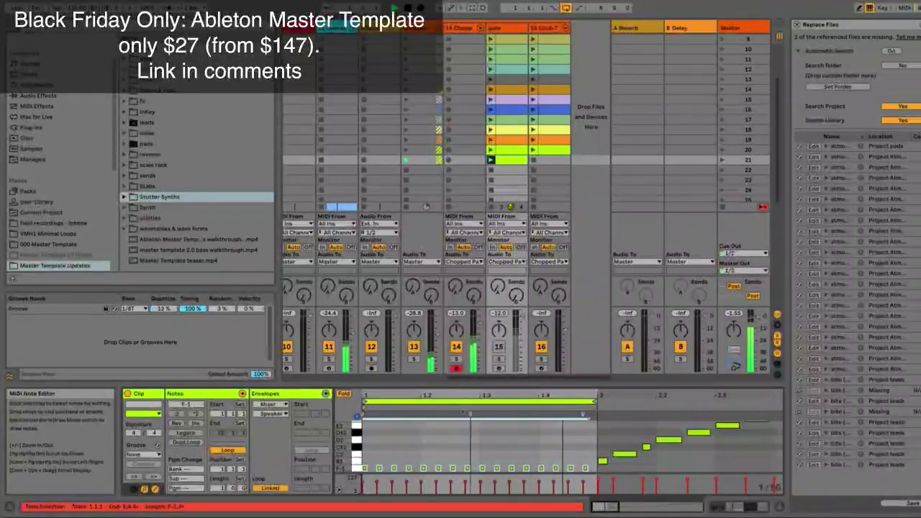
{"action": "key", "text": "plus"}
{"action": "key", "text": "plus"}
{"action": "key", "text": "plus"}
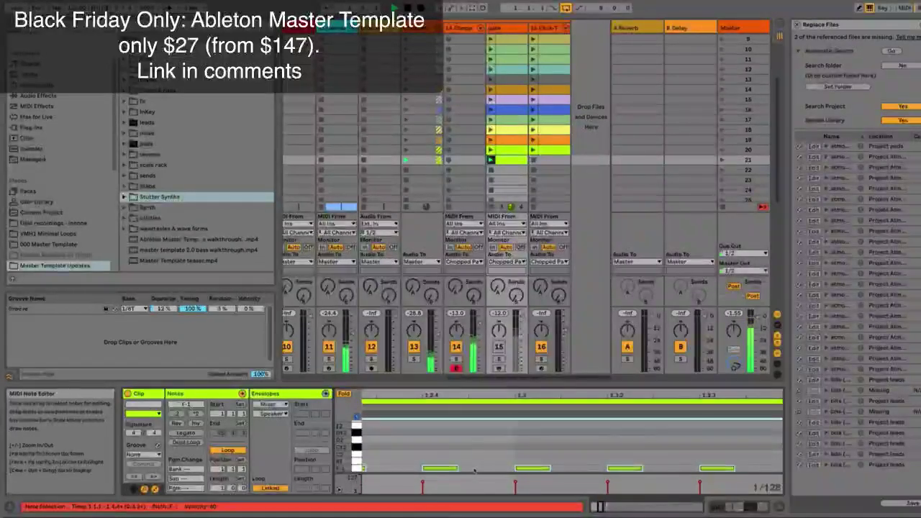
{"action": "double_click", "coordinate": [474, 469]}
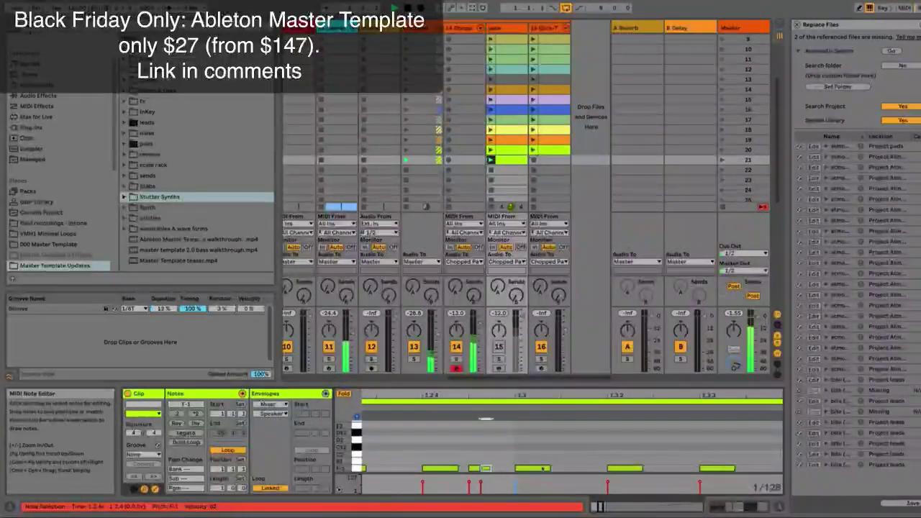
{"action": "double_click", "coordinate": [579, 468]}
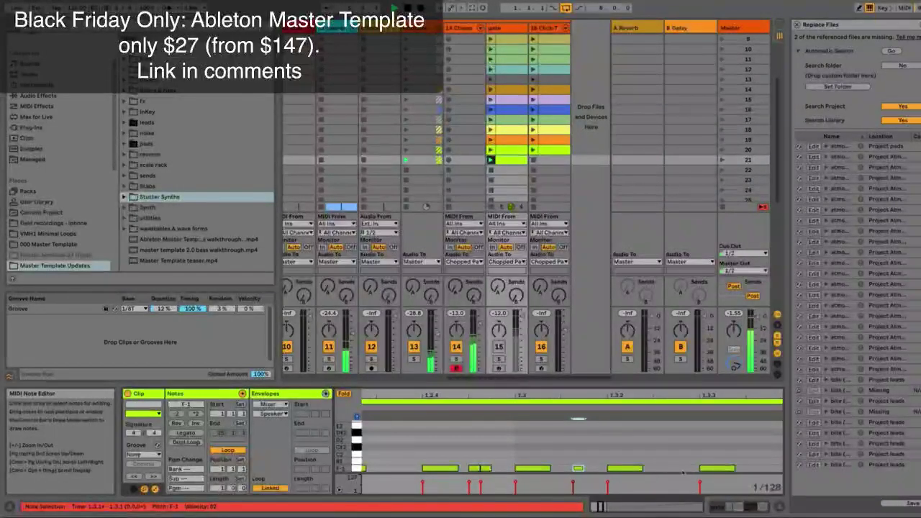
{"action": "double_click", "coordinate": [679, 468]}
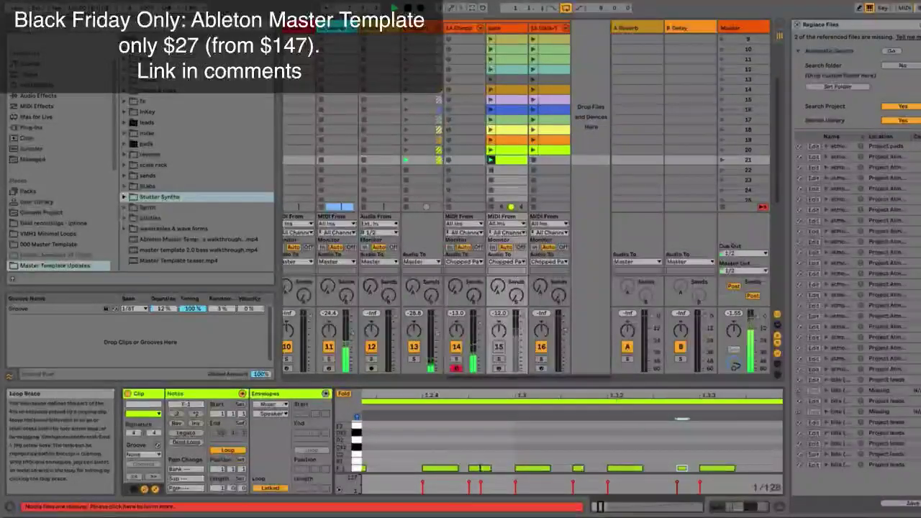
{"action": "scroll", "coordinate": [671, 417], "scroll_direction": "down", "scroll_amount": 1}
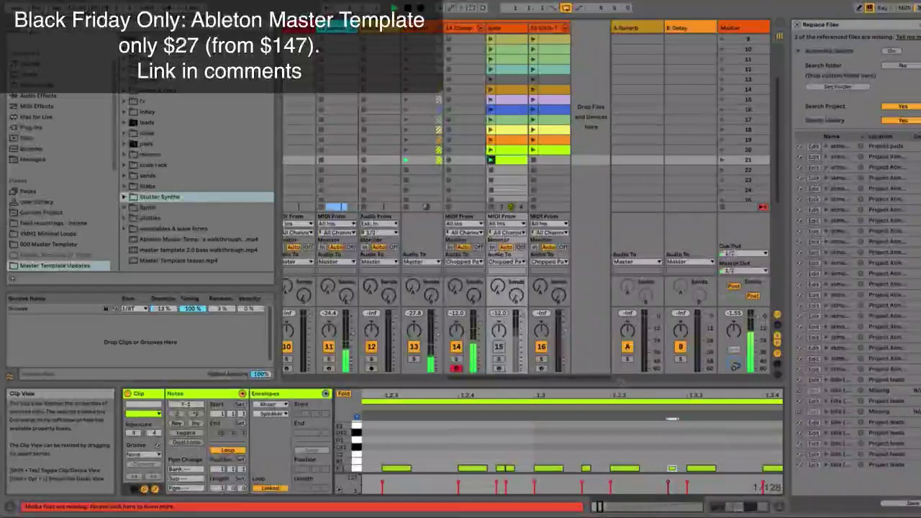
- Copy the gate track's row 21 clip into row 21 of the click track and audition both together
{"action": "scroll", "coordinate": [566, 419], "scroll_direction": "down", "scroll_amount": 3}
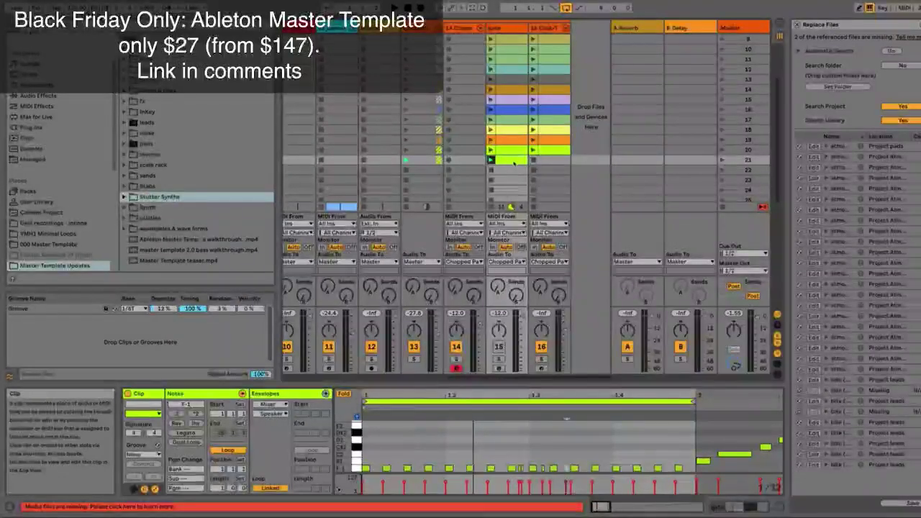
{"action": "left_click", "coordinate": [546, 162]}
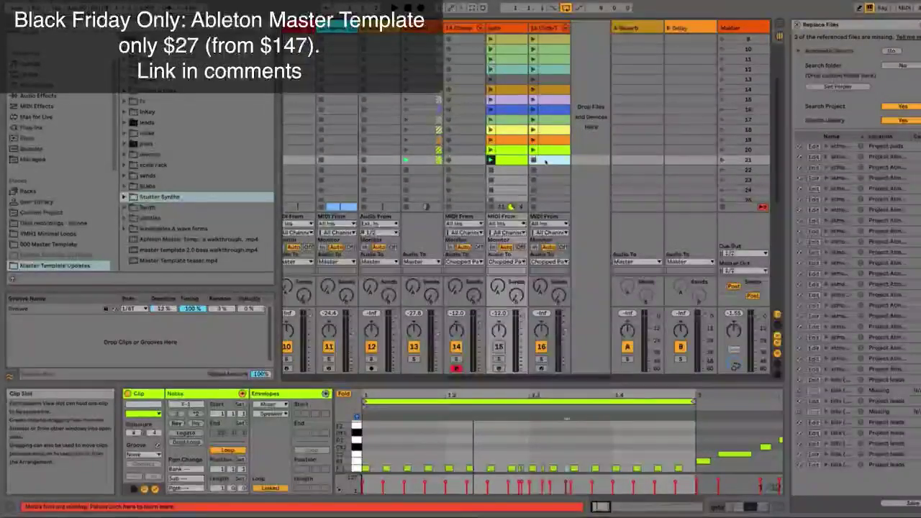
{"action": "key", "text": "ctrl+v"}
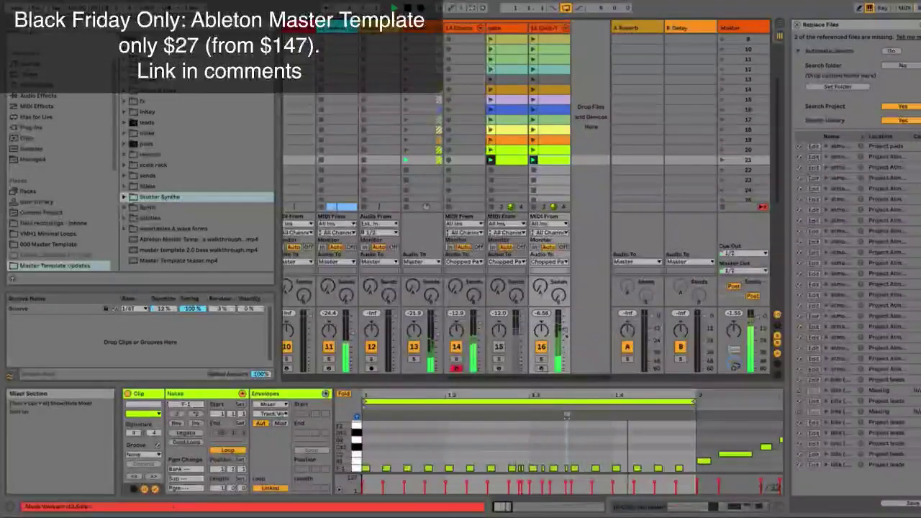
- Lower the click track's volume and switch the Chopped Pads rack to its Drop Sample chain with the Chain Selector at 127
{"action": "left_click_drag", "start_coordinate": [565, 328], "coordinate": [564, 350]}
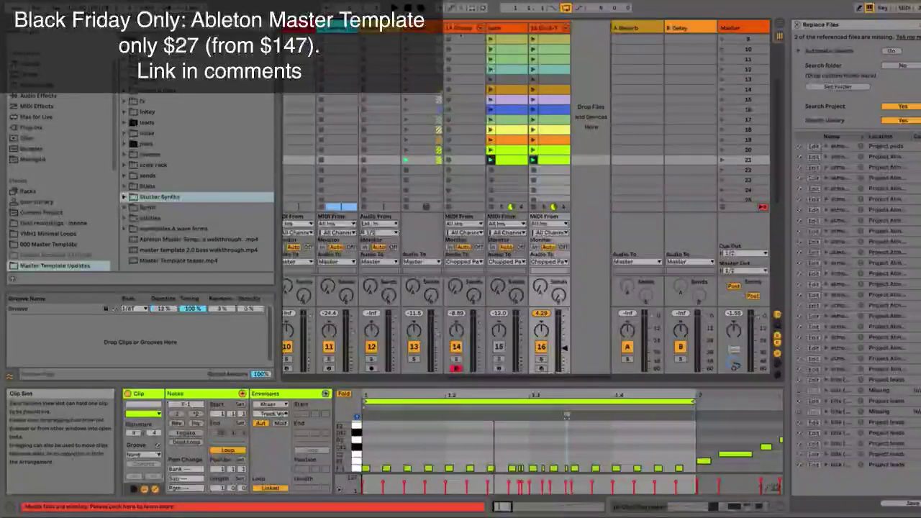
{"action": "left_click", "coordinate": [460, 30]}
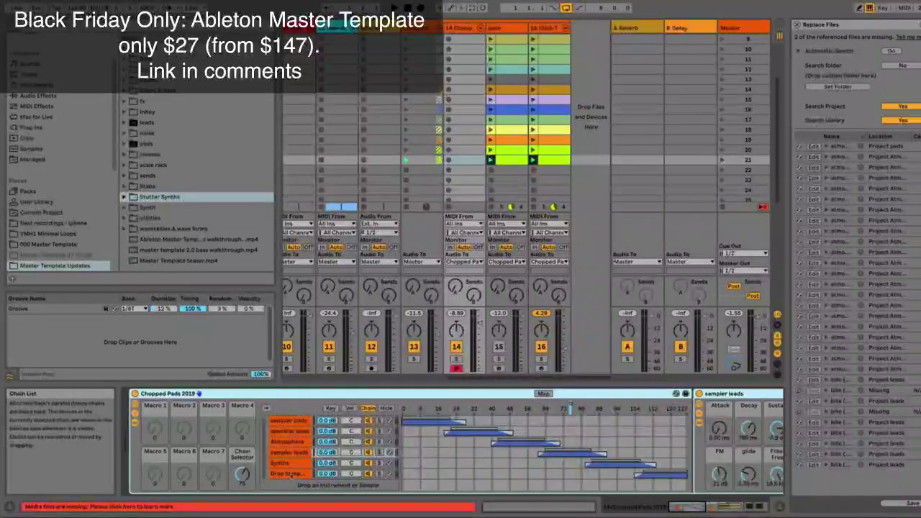
{"action": "left_click", "coordinate": [288, 474]}
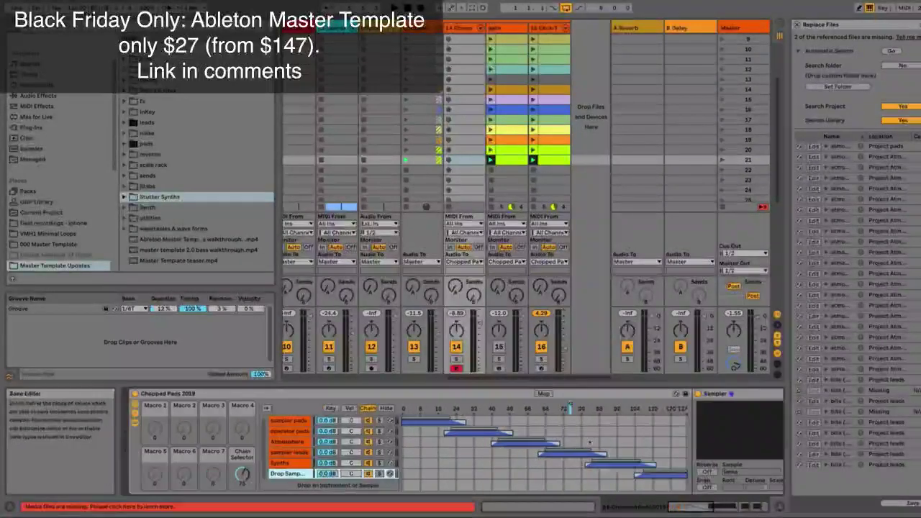
{"action": "left_click_drag", "start_coordinate": [242, 474], "coordinate": [243, 439]}
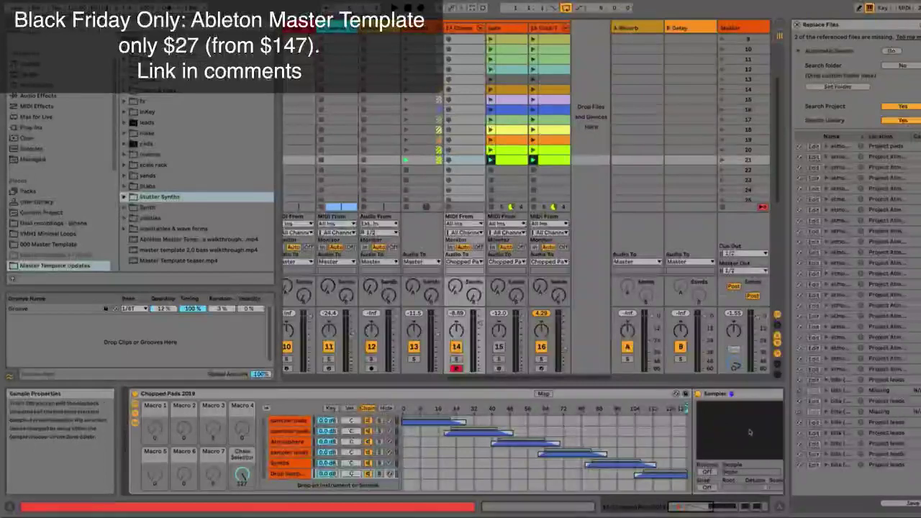
{"action": "left_click", "coordinate": [740, 430]}
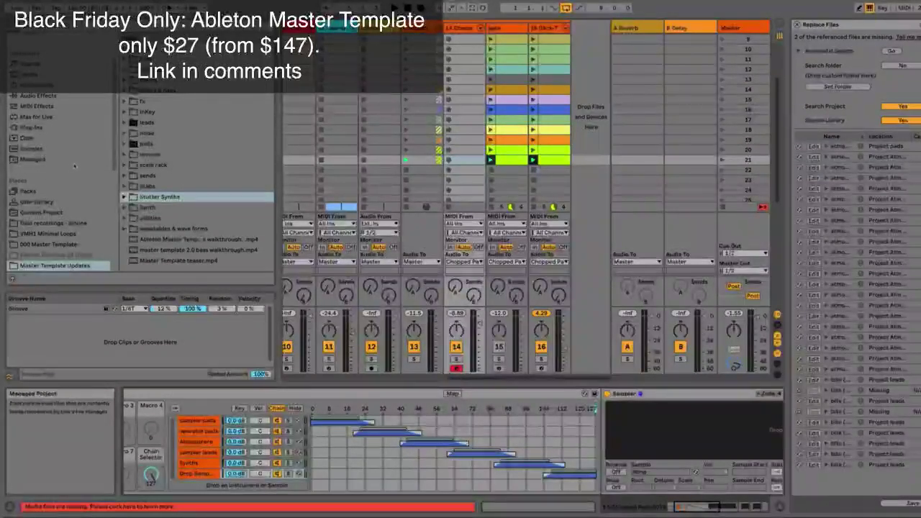
- Browse the Vengeance samples to the VVE1 Vocal Loops House 128BPM folder inside vocal 1
{"action": "scroll", "coordinate": [88, 232], "scroll_direction": "down", "scroll_amount": 5}
{"action": "scroll", "coordinate": [57, 216], "scroll_direction": "down", "scroll_amount": 6}
{"action": "left_click", "coordinate": [47, 139]}
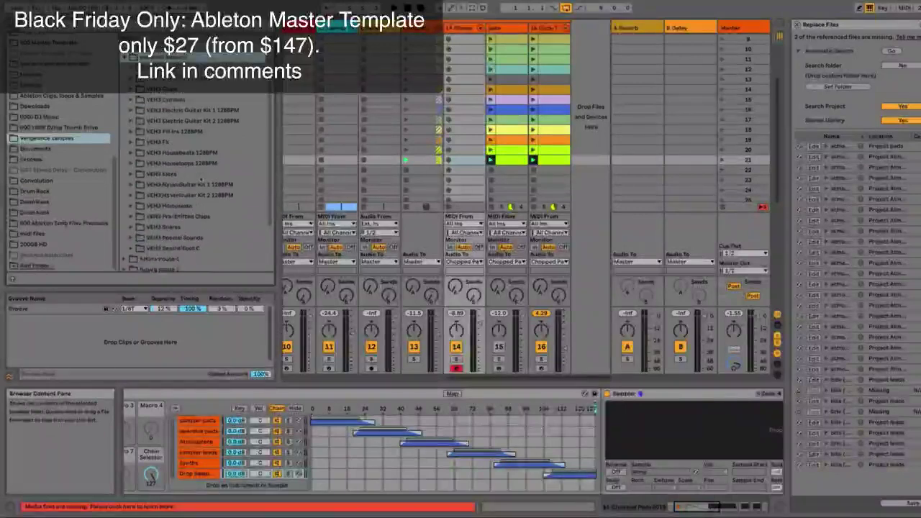
{"action": "scroll", "coordinate": [159, 143], "scroll_direction": "down", "scroll_amount": 5}
{"action": "left_click", "coordinate": [158, 112]}
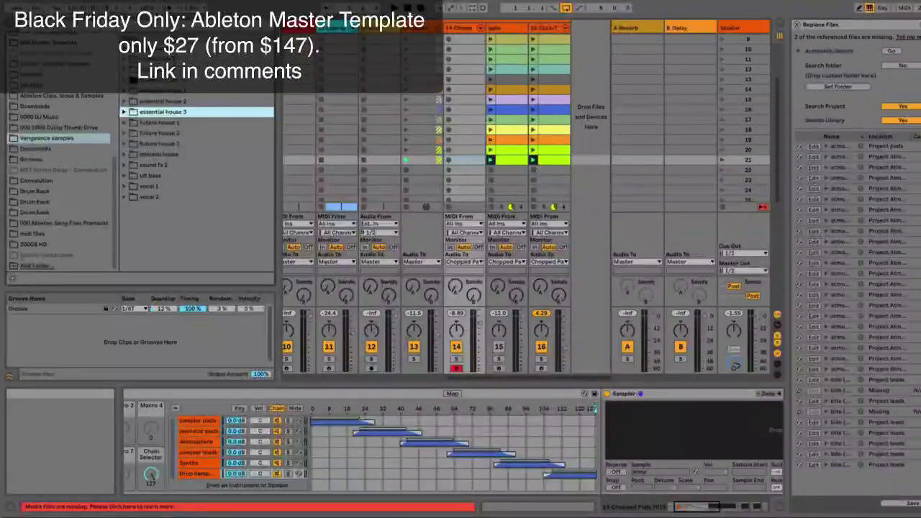
{"action": "scroll", "coordinate": [58, 180], "scroll_direction": "up", "scroll_amount": 5}
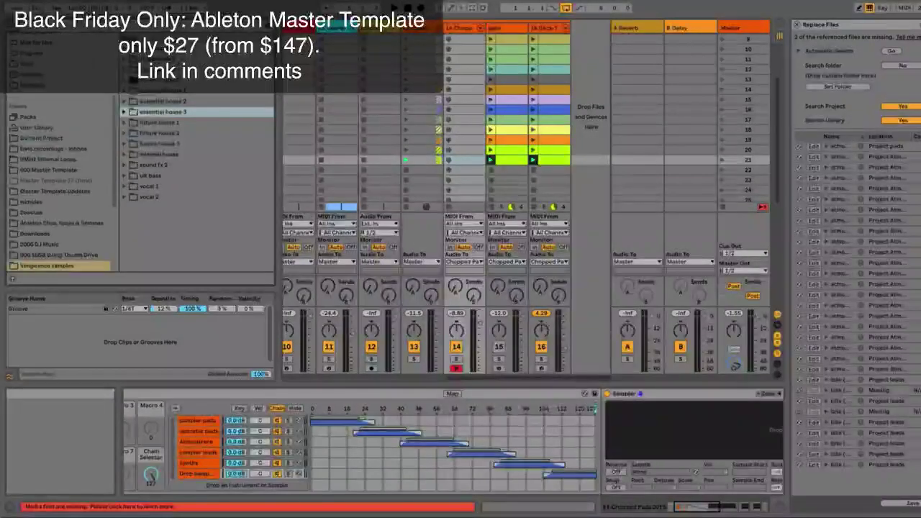
{"action": "scroll", "coordinate": [194, 144], "scroll_direction": "down", "scroll_amount": 3}
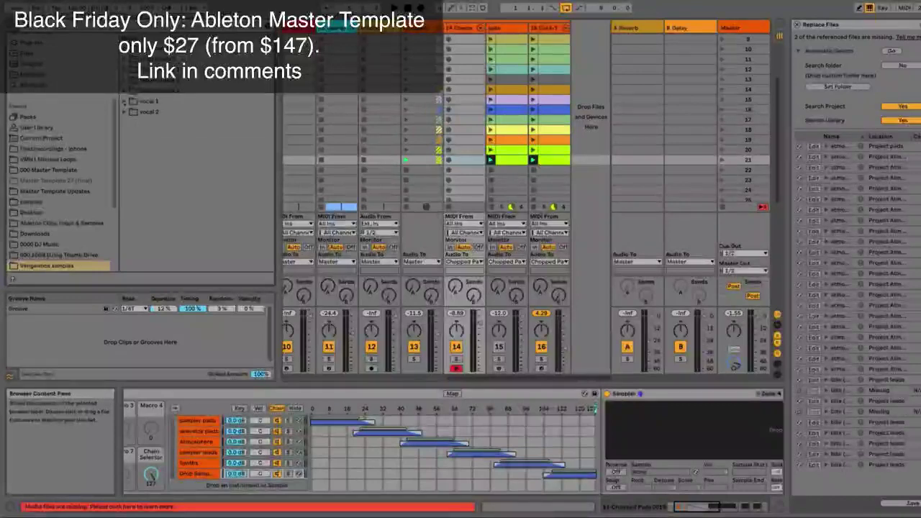
{"action": "left_click", "coordinate": [125, 102]}
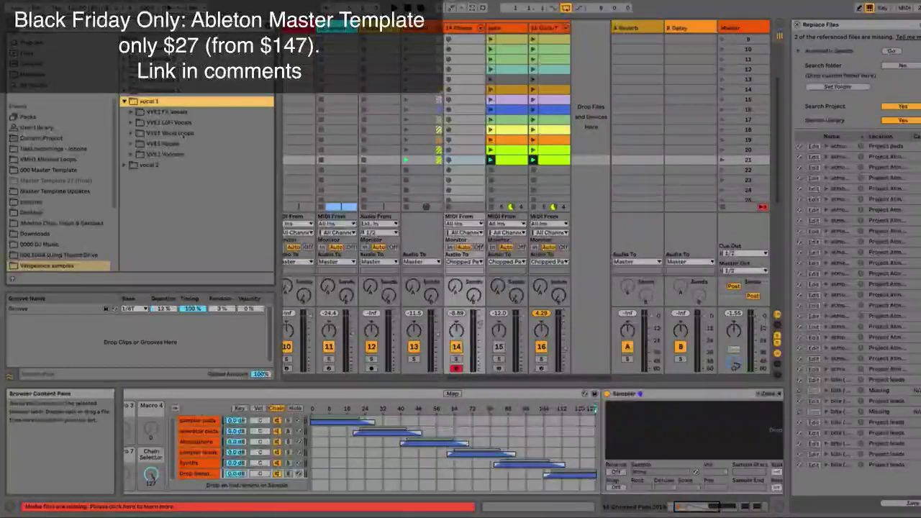
{"action": "left_click", "coordinate": [130, 133]}
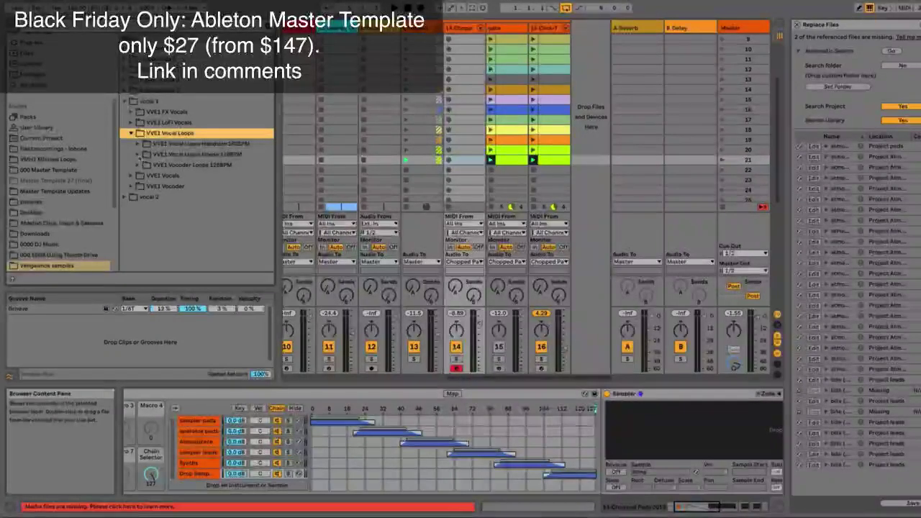
{"action": "left_click", "coordinate": [137, 154]}
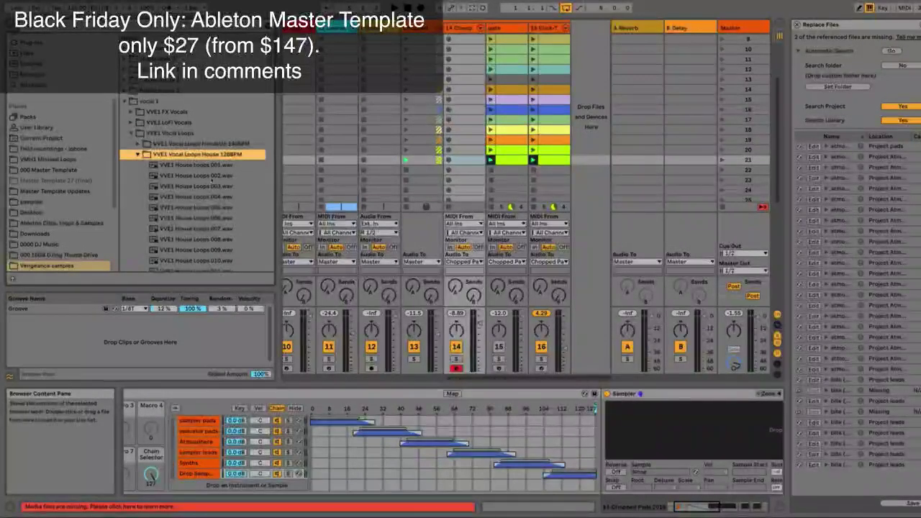
- Preview House Loops 009 and 011 and load VVE1 House Loops 011.wav into the Drop Sample chain's Sampler
{"action": "scroll", "coordinate": [187, 170], "scroll_direction": "down", "scroll_amount": 5}
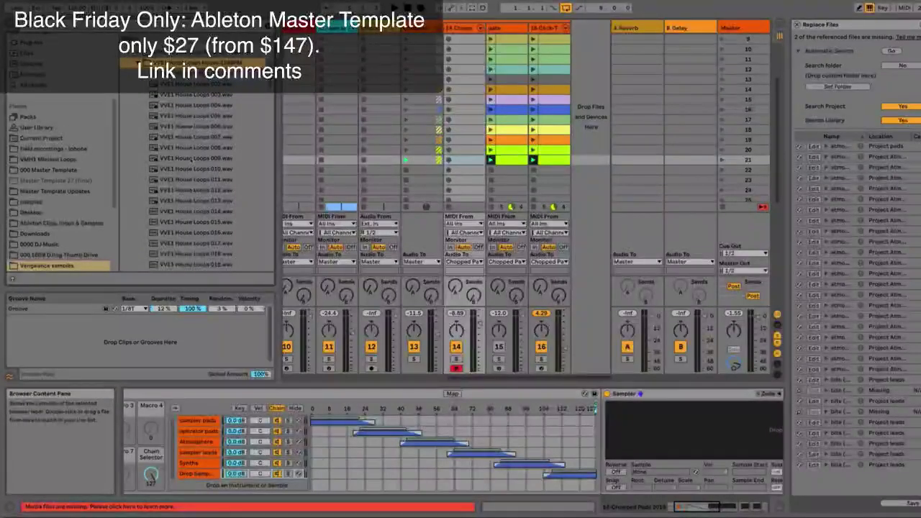
{"action": "left_click", "coordinate": [193, 158]}
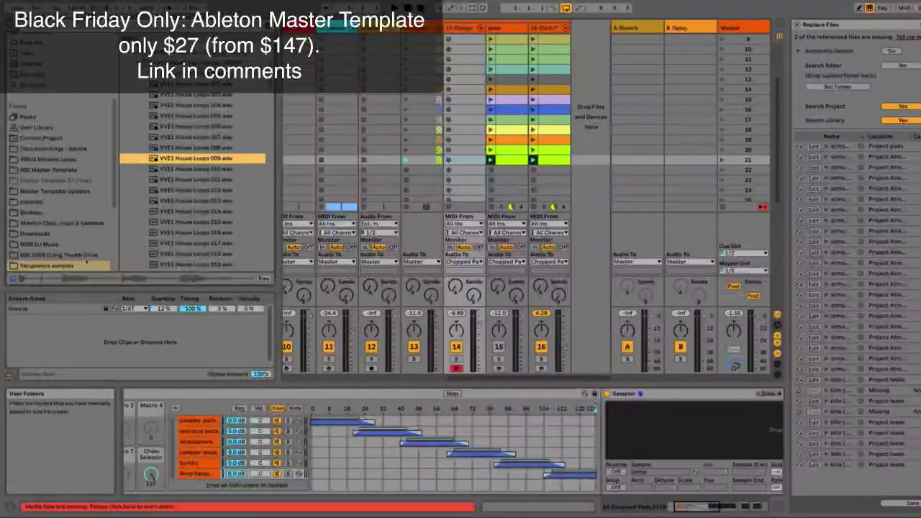
{"action": "left_click", "coordinate": [175, 180]}
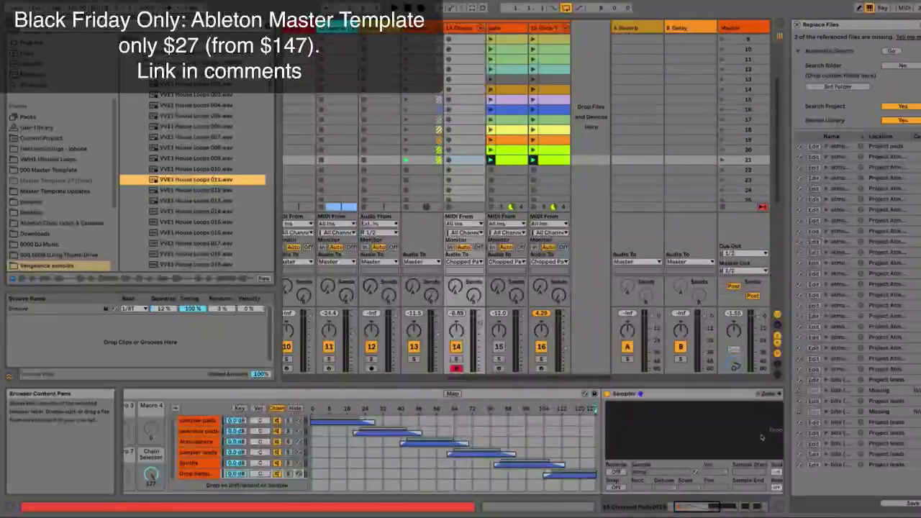
{"action": "left_click_drag", "start_coordinate": [762, 437], "coordinate": [761, 437]}
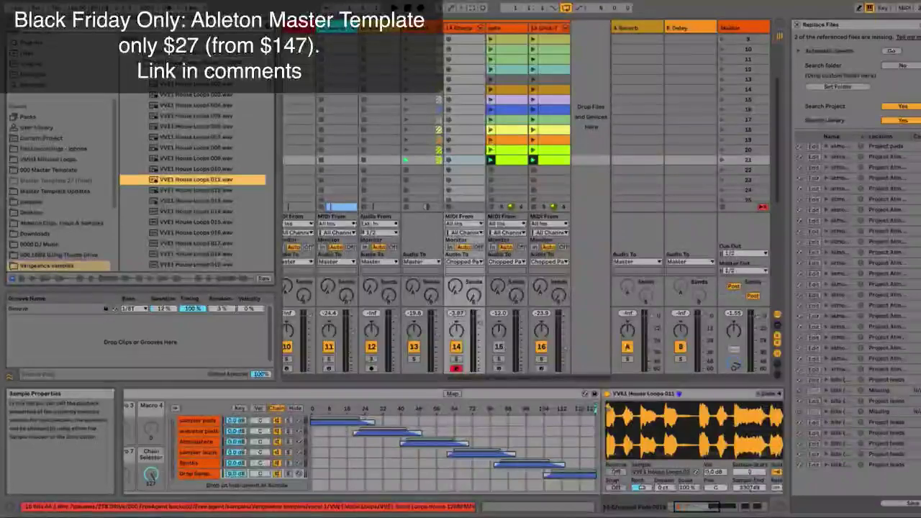
{"action": "scroll", "coordinate": [453, 443], "scroll_direction": "right", "scroll_amount": 3}
{"action": "scroll", "coordinate": [453, 442], "scroll_direction": "left", "scroll_amount": 3}
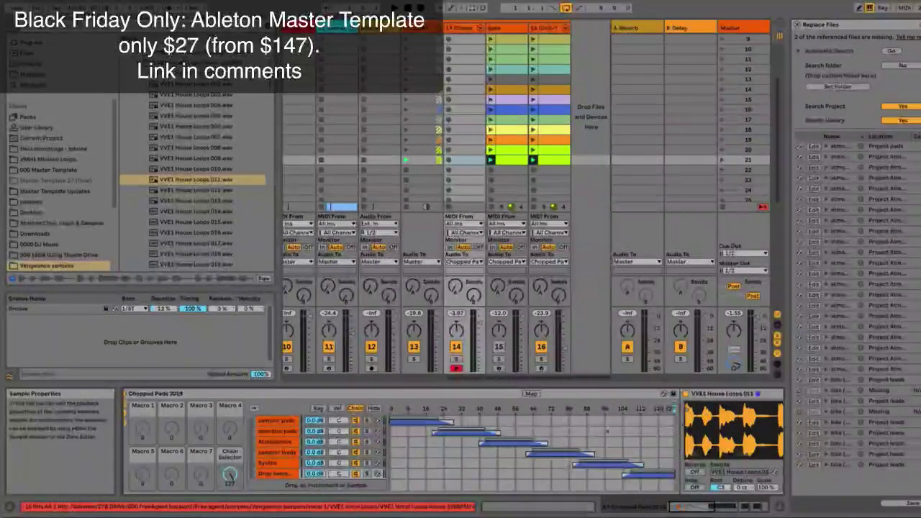
- Clear the vocal loop from the Sampler and return the browser to the Master Template Updates folder
{"action": "scroll", "coordinate": [194, 180], "scroll_direction": "up", "scroll_amount": 3}
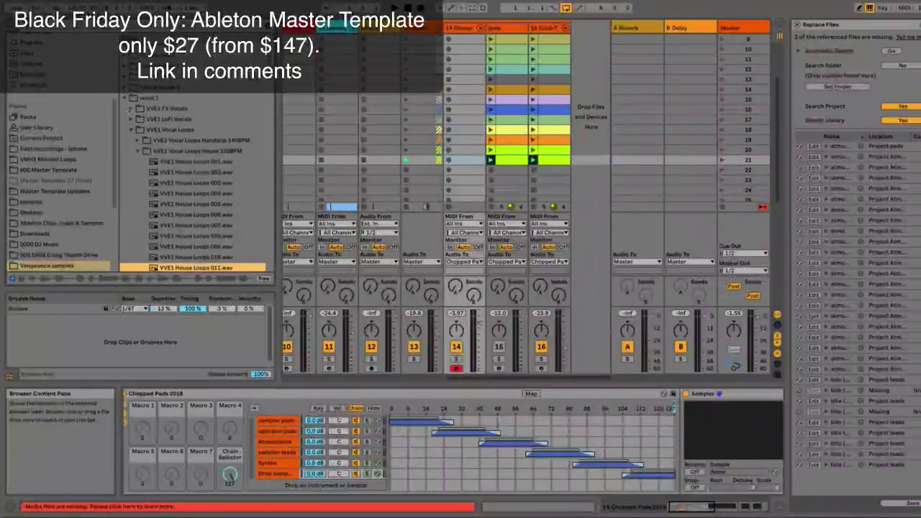
{"action": "left_click", "coordinate": [147, 98]}
{"action": "scroll", "coordinate": [81, 245], "scroll_direction": "down", "scroll_amount": 3}
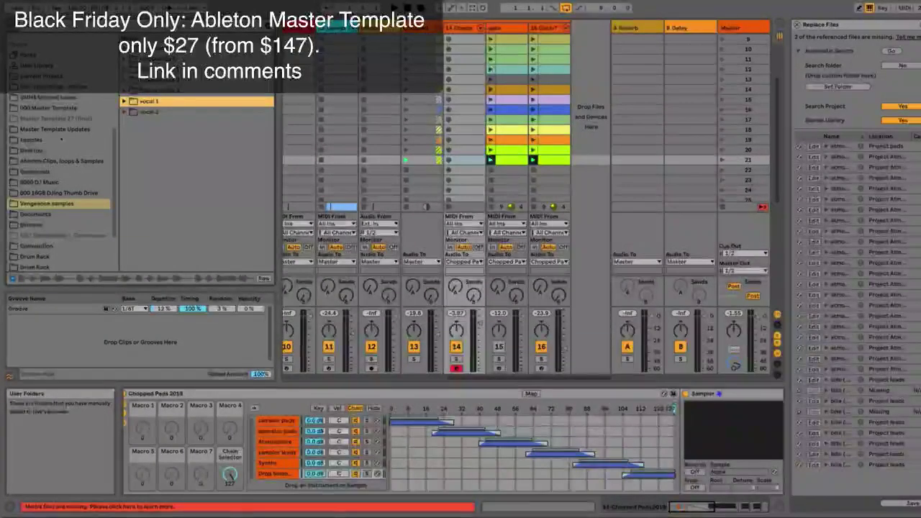
{"action": "left_click", "coordinate": [57, 129]}
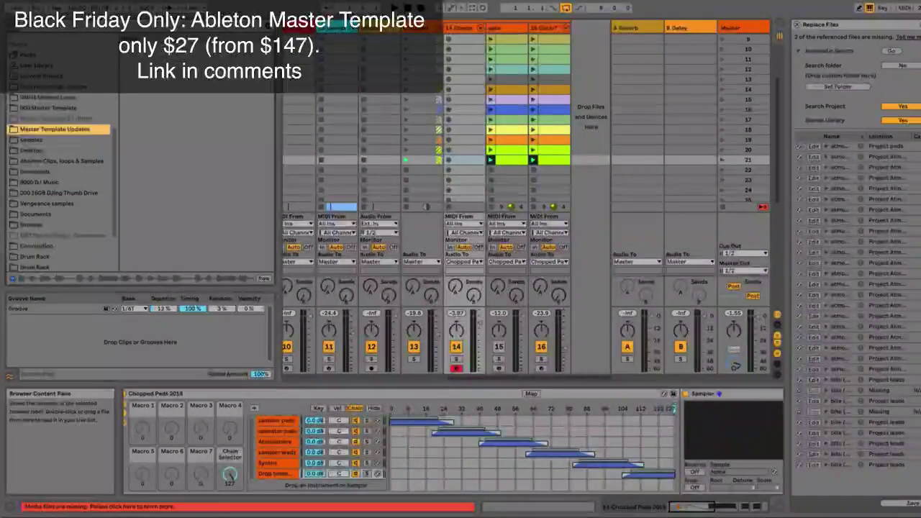
{"action": "scroll", "coordinate": [58, 180], "scroll_direction": "up", "scroll_amount": 4}
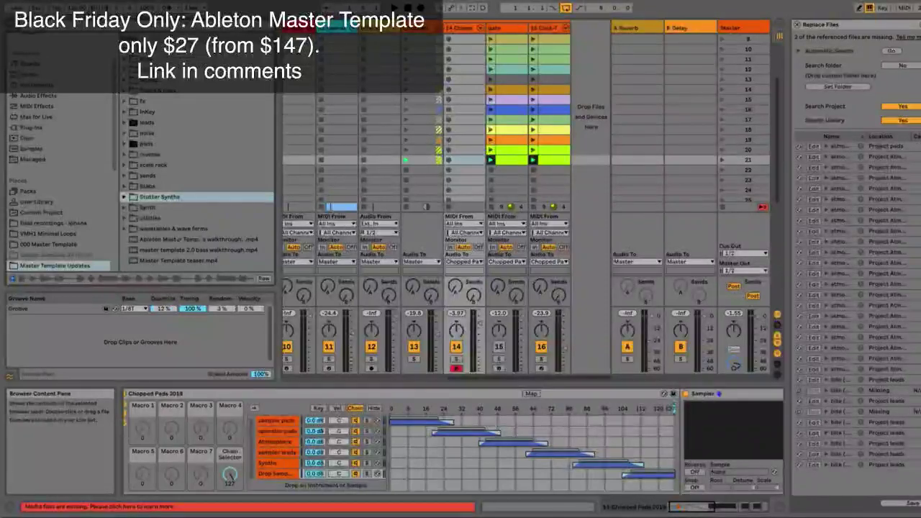
{"action": "left_click", "coordinate": [207, 102]}
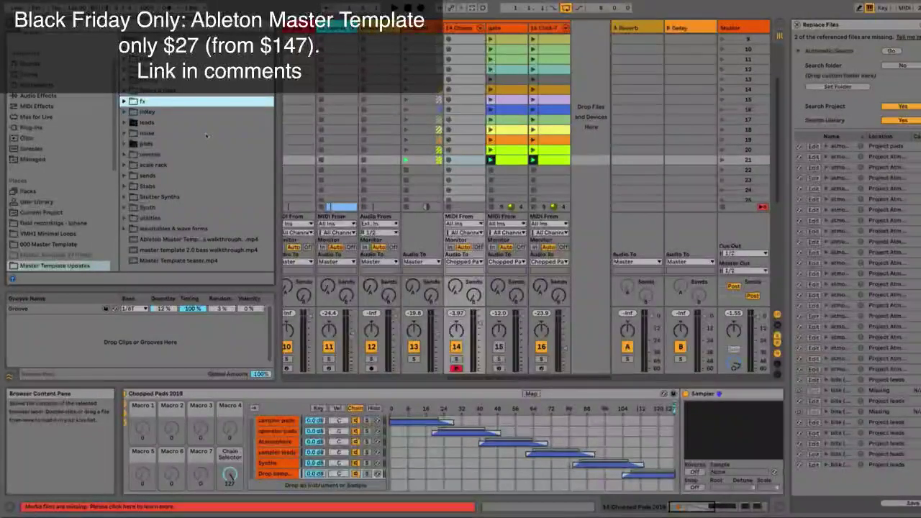
{"action": "left_click", "coordinate": [146, 113]}
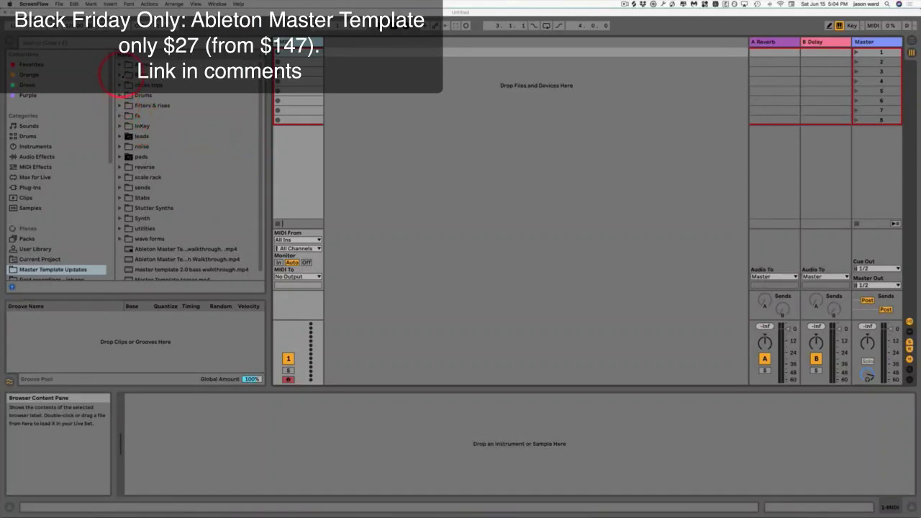
- Examine the contents of the filters & rises and noise folders in Master Template Updates
{"action": "left_click", "coordinate": [120, 108]}
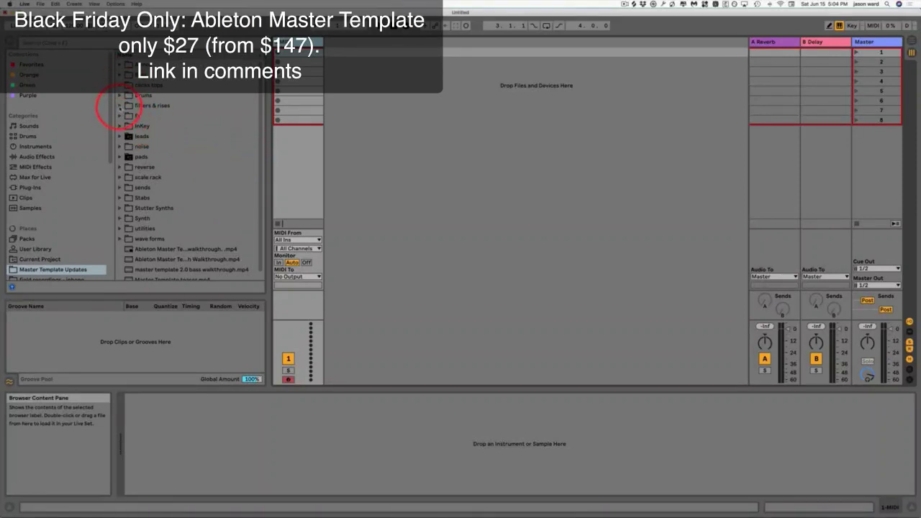
{"action": "left_click", "coordinate": [119, 106]}
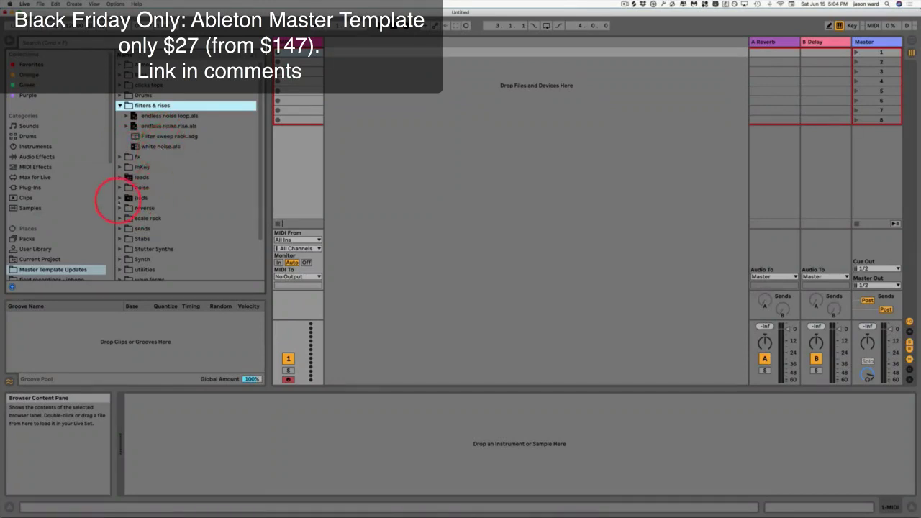
{"action": "left_click", "coordinate": [118, 188]}
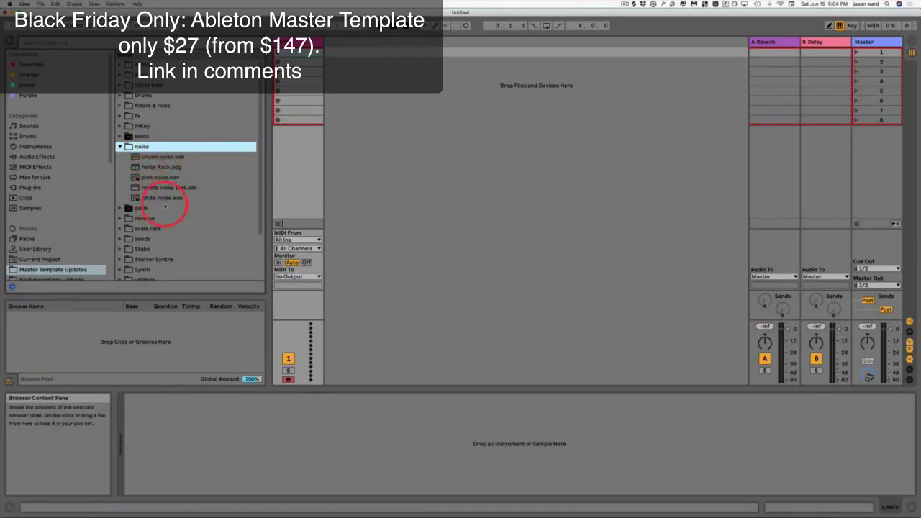
{"action": "left_click", "coordinate": [120, 147]}
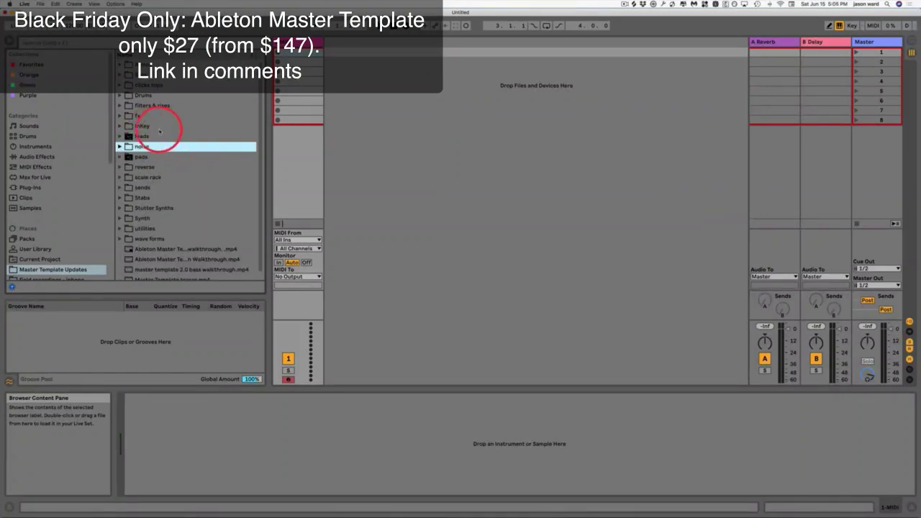
- Load Filter sweep rack.adg from the Filter sweep rack Project in filters & rises onto a new MIDI track
{"action": "left_click", "coordinate": [119, 105]}
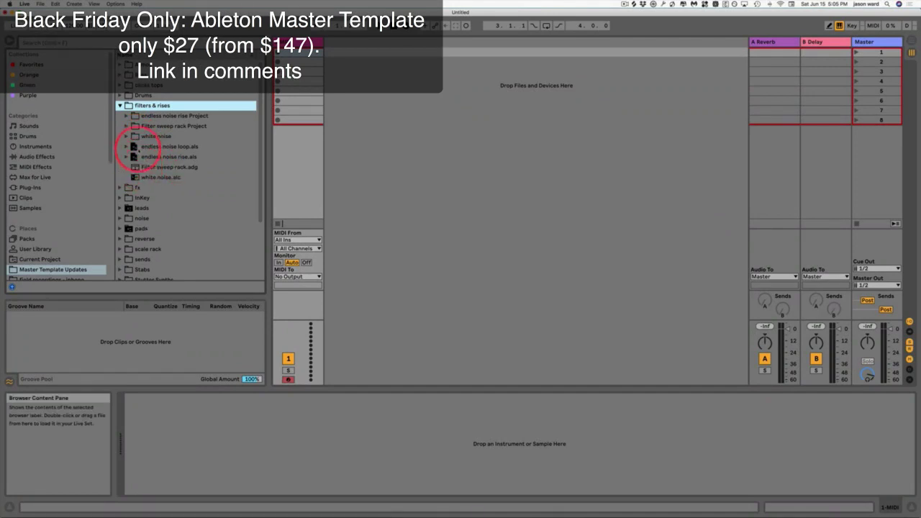
{"action": "left_click", "coordinate": [127, 126]}
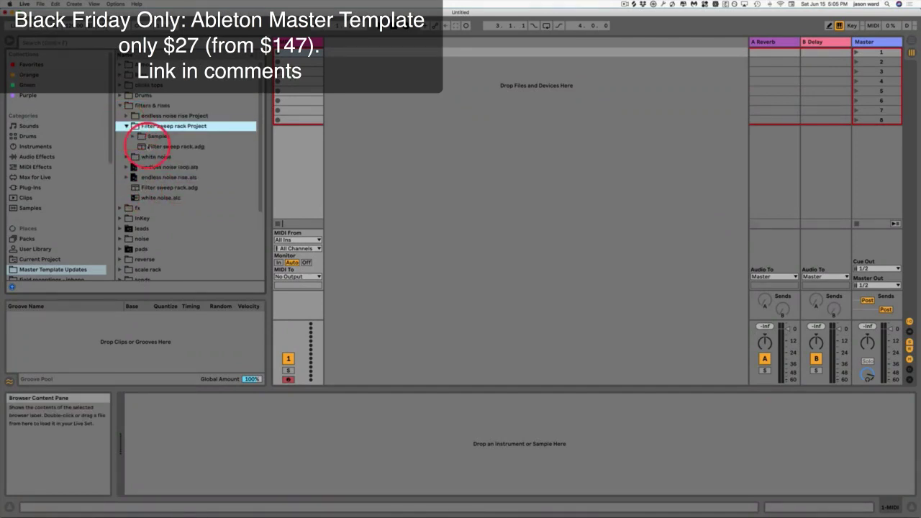
{"action": "left_click_drag", "start_coordinate": [141, 146], "coordinate": [348, 45]}
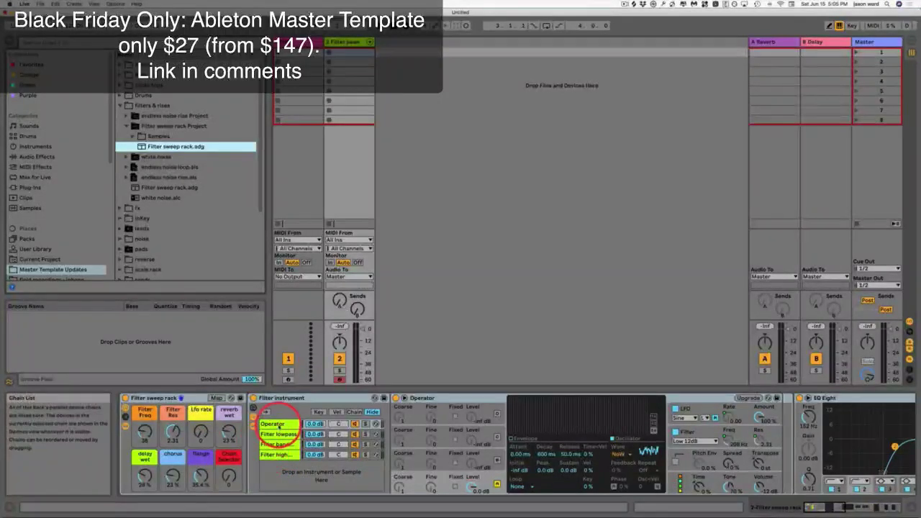
- Inspect the Filter instrument's chain zones, set the rack's Chain Selector to 6 for the Operator chain, and raise Filter Freq to 62
{"action": "left_click", "coordinate": [229, 475]}
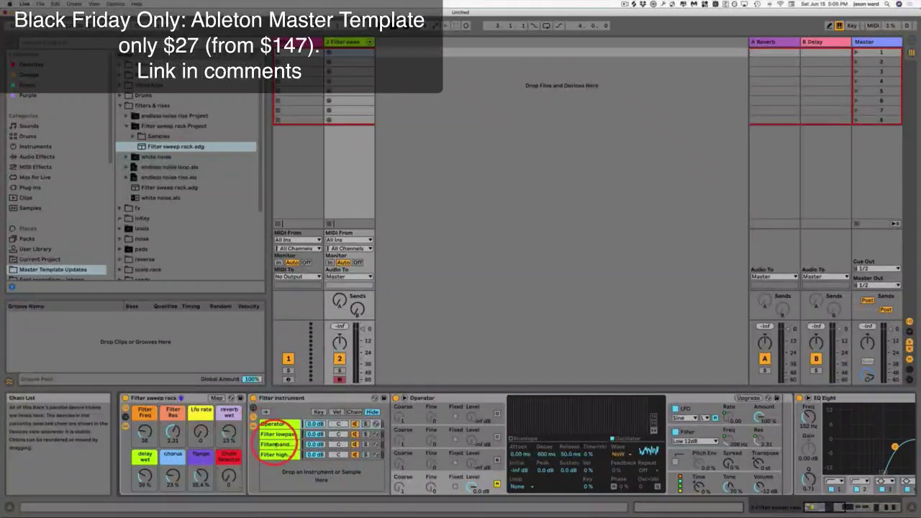
{"action": "left_click", "coordinate": [354, 411]}
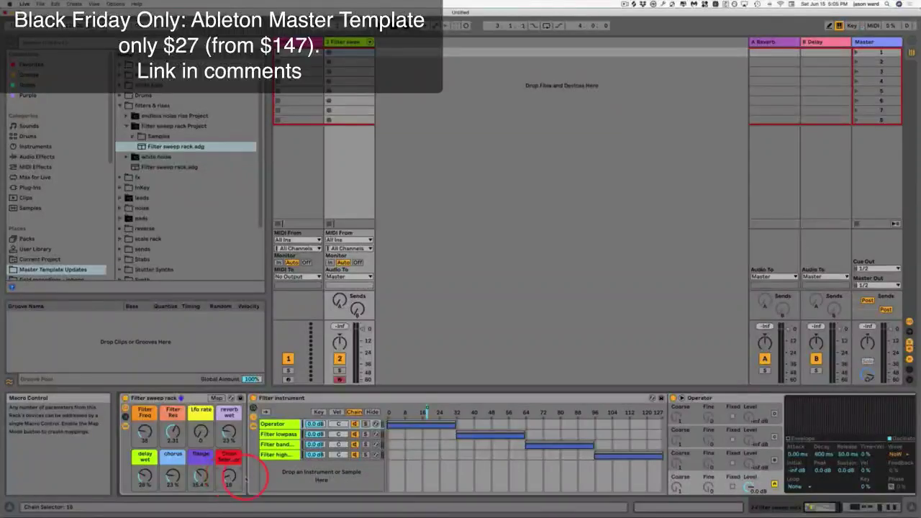
{"action": "left_click", "coordinate": [428, 411]}
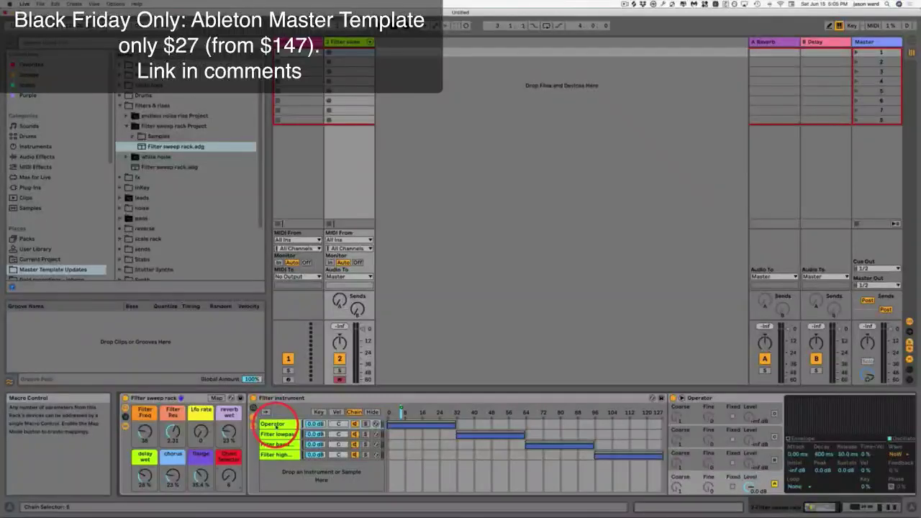
{"action": "left_click", "coordinate": [372, 412]}
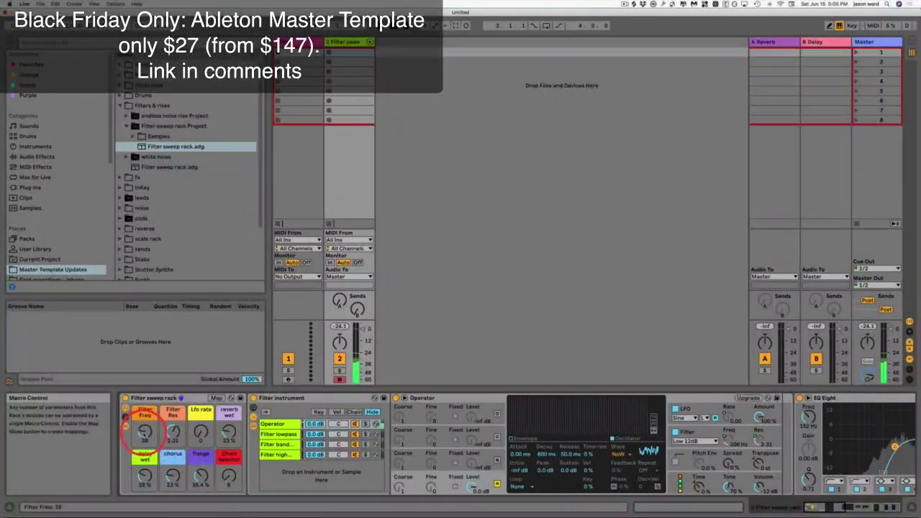
{"action": "left_click_drag", "start_coordinate": [144, 432], "coordinate": [144, 439]}
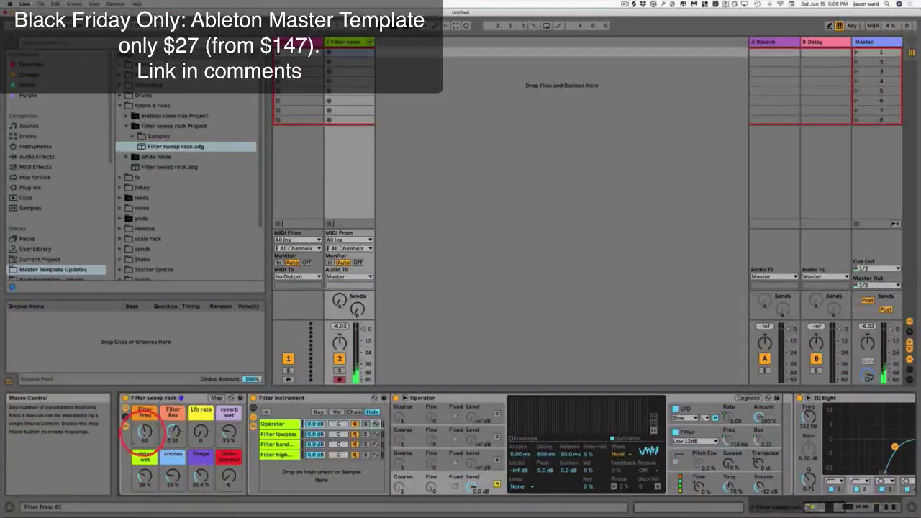
- Go through the Filter sweep rack's macros, covering delay wet, reverb wet, Filter Res, chorus and Filter Freq
{"action": "left_click", "coordinate": [144, 472]}
{"action": "left_click", "coordinate": [229, 412]}
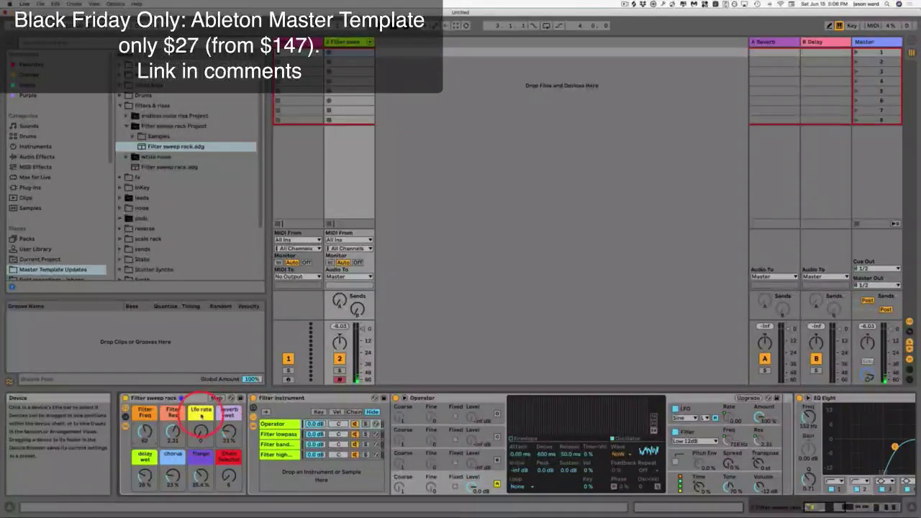
{"action": "left_click", "coordinate": [173, 414]}
{"action": "left_click", "coordinate": [171, 455]}
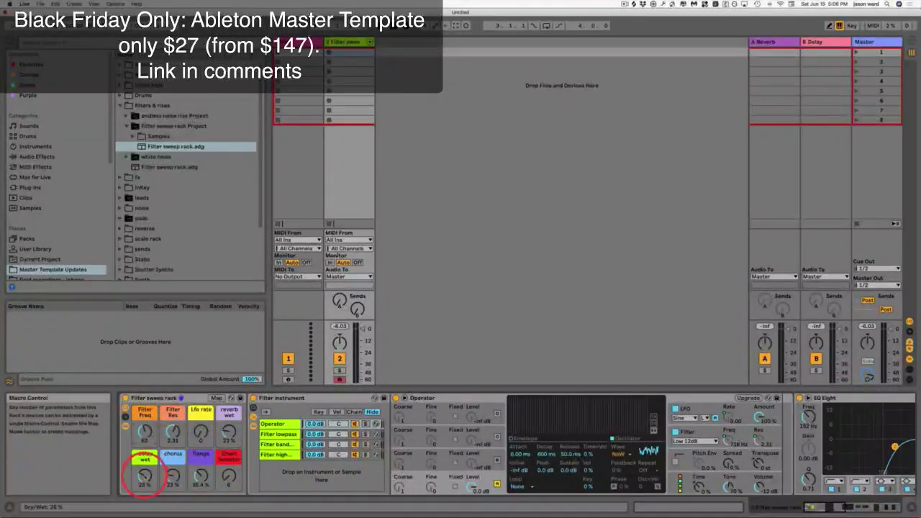
{"action": "left_click", "coordinate": [171, 452]}
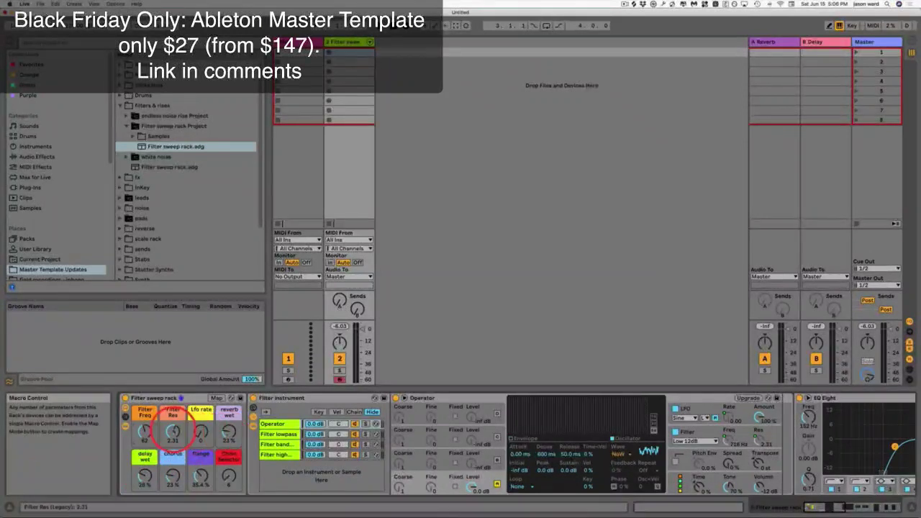
{"action": "left_click", "coordinate": [146, 432]}
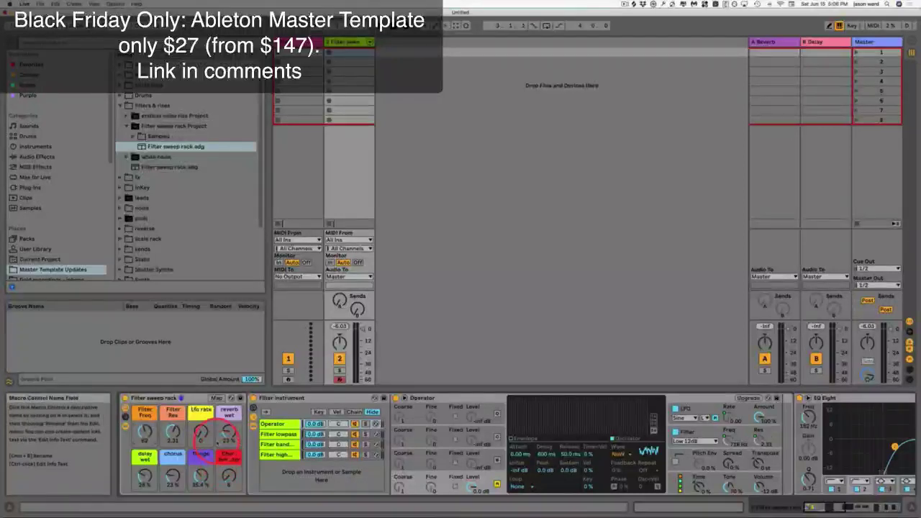
- Lower the rack's macros: reverb wet and chorus to 0.0%, flange to 3.15%, delay wet to 1.6%, and Filter Res to 0.49
{"action": "left_click", "coordinate": [229, 432]}
{"action": "left_click_drag", "start_coordinate": [229, 432], "coordinate": [229, 453]}
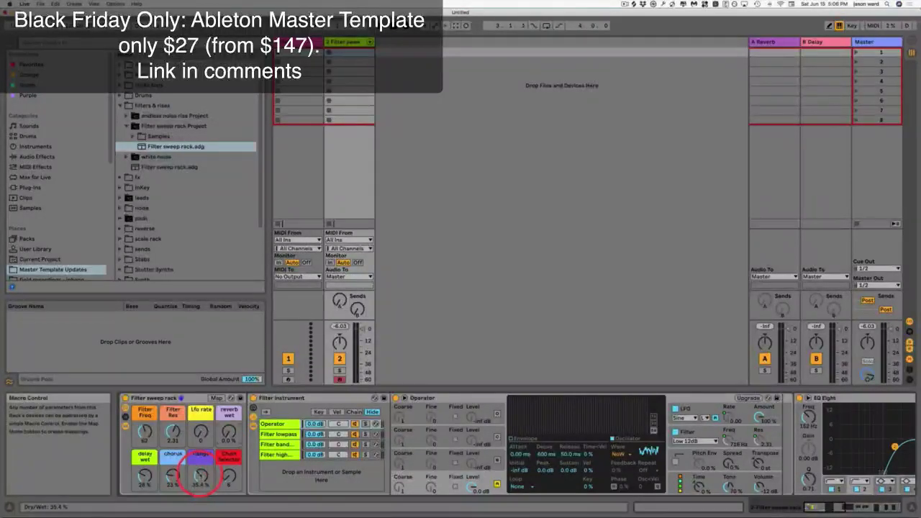
{"action": "left_click", "coordinate": [173, 475]}
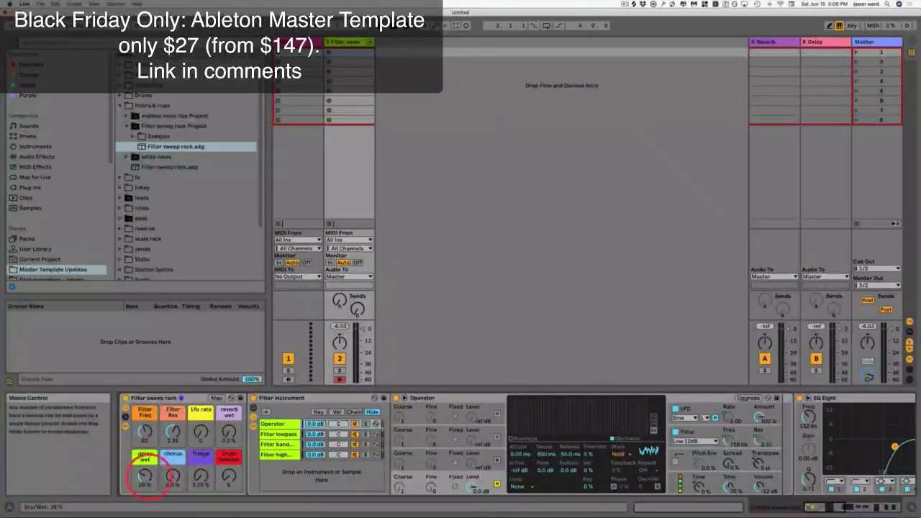
{"action": "left_click_drag", "start_coordinate": [145, 477], "coordinate": [144, 497]}
{"action": "left_click", "coordinate": [173, 430]}
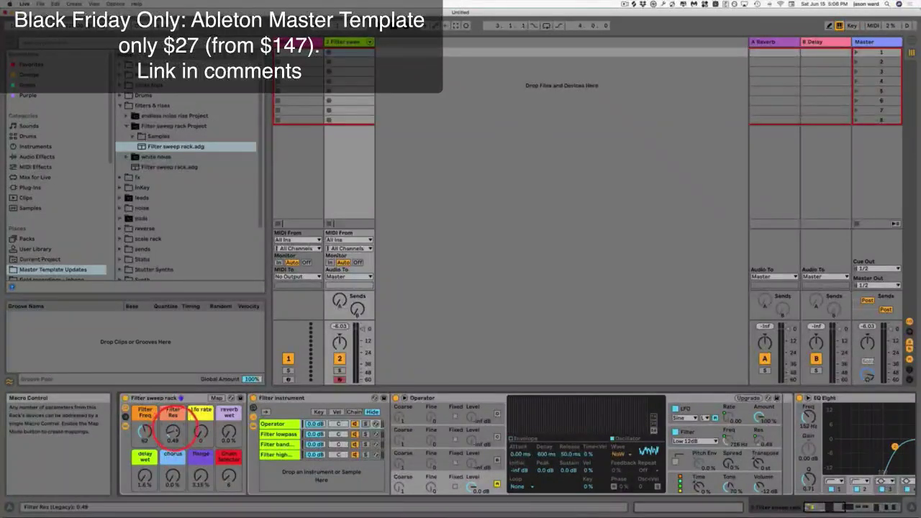
- Set the Chain Selector macro to 2 and sweep Filter Freq, ending at 45
{"action": "left_click", "coordinate": [229, 476]}
{"action": "left_click_drag", "start_coordinate": [223, 476], "coordinate": [226, 481]}
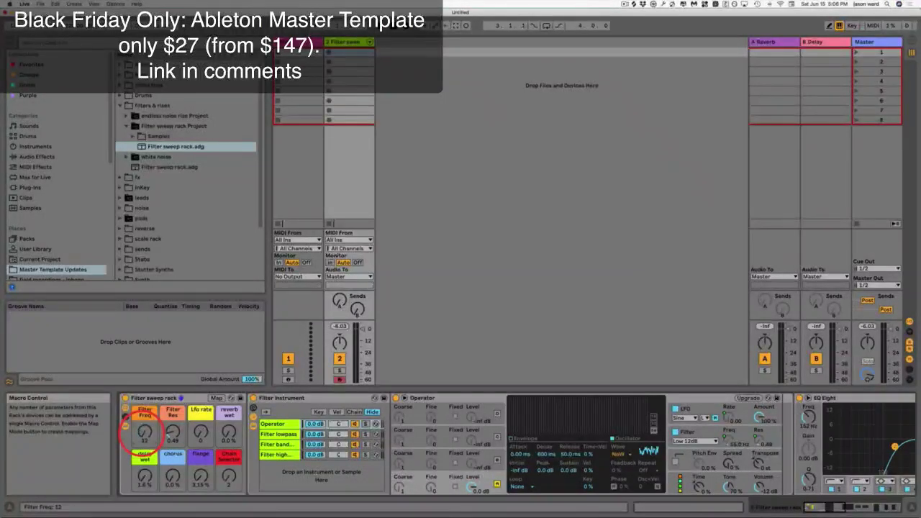
{"action": "left_click_drag", "start_coordinate": [136, 432], "coordinate": [145, 432]}
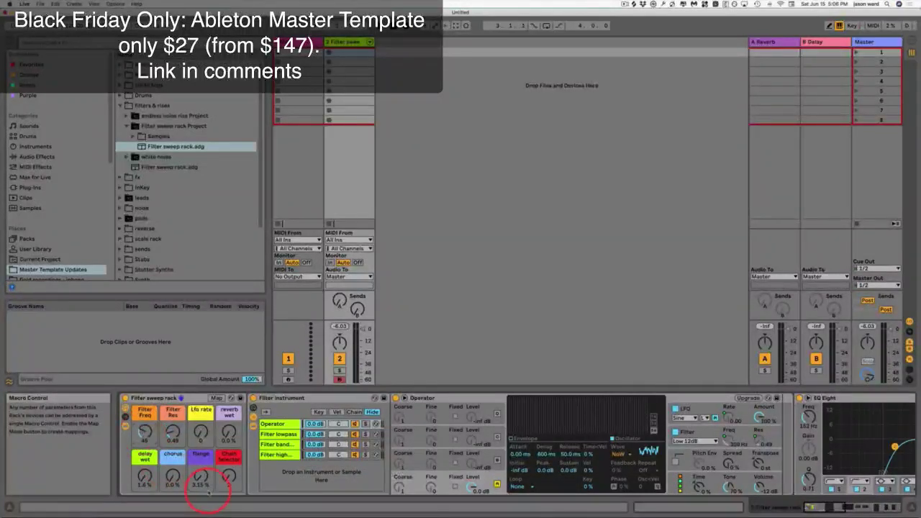
- Raise the delay wet macro, set Filter Res to 3.41, and sweep Filter Freq, ending at 38
{"action": "left_click", "coordinate": [144, 477]}
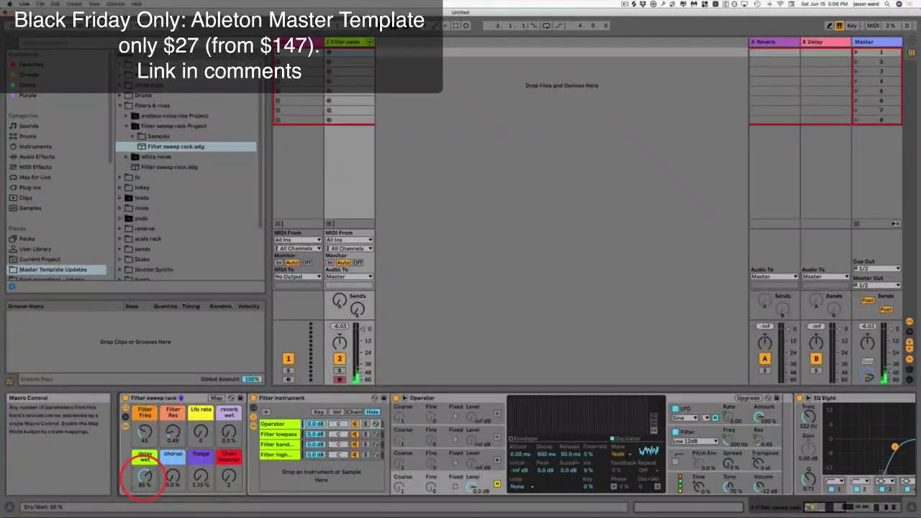
{"action": "left_click", "coordinate": [172, 430]}
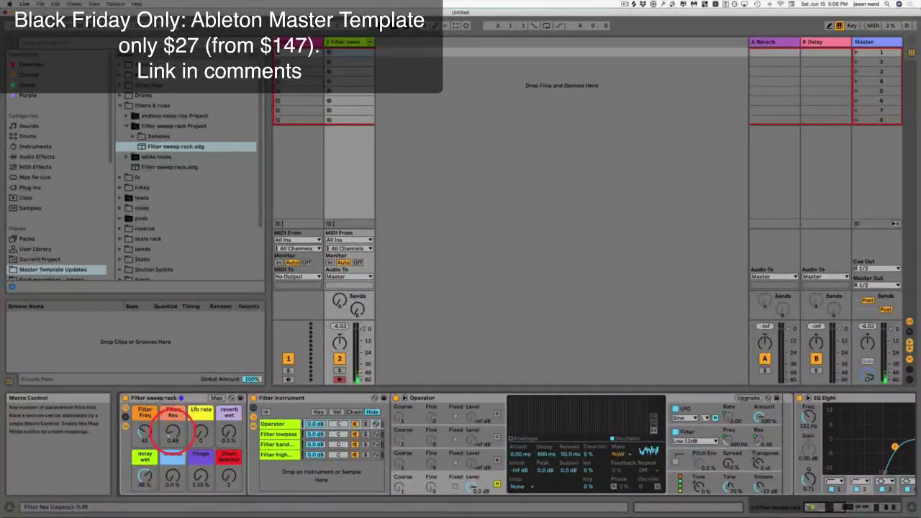
{"action": "left_click", "coordinate": [145, 432]}
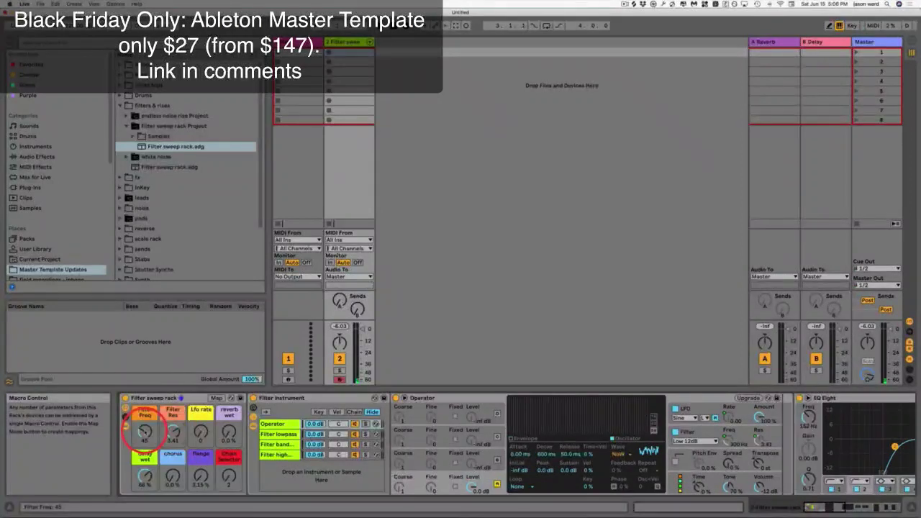
{"action": "left_click_drag", "start_coordinate": [145, 432], "coordinate": [145, 436]}
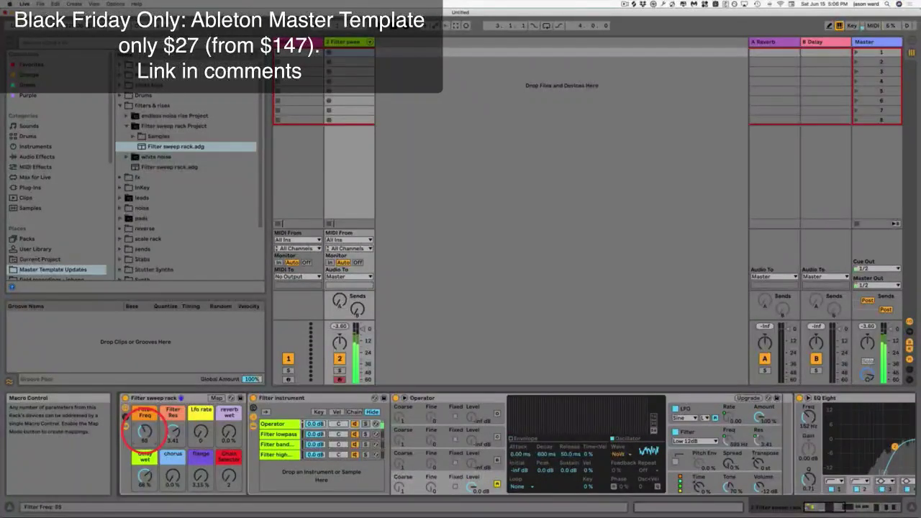
{"action": "left_click", "coordinate": [172, 431]}
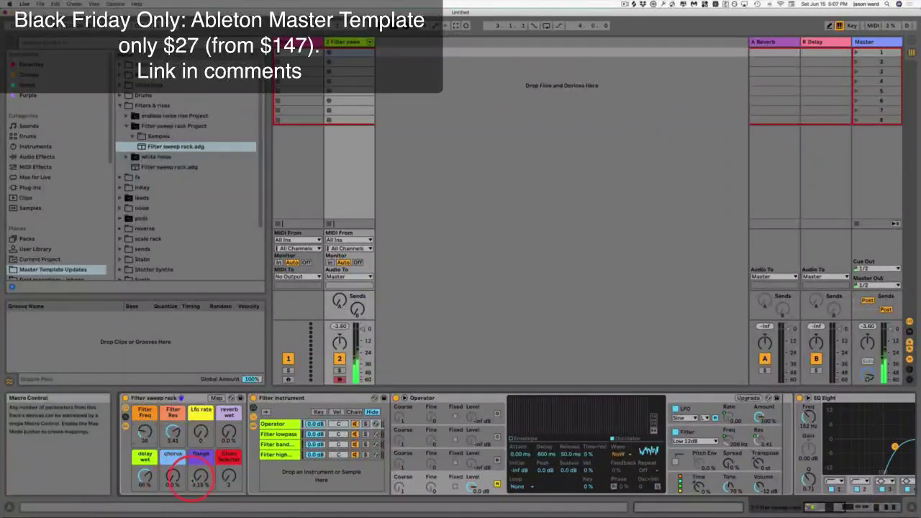
- Set delay wet to 0.0% and reverb wet to 87%, then sweep Filter Freq, ending at 39
{"action": "left_click", "coordinate": [145, 476]}
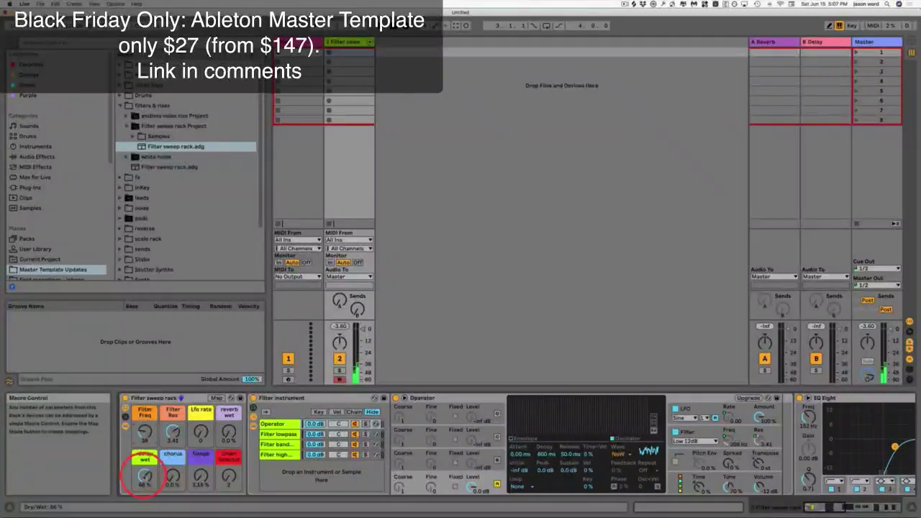
{"action": "left_click", "coordinate": [229, 432]}
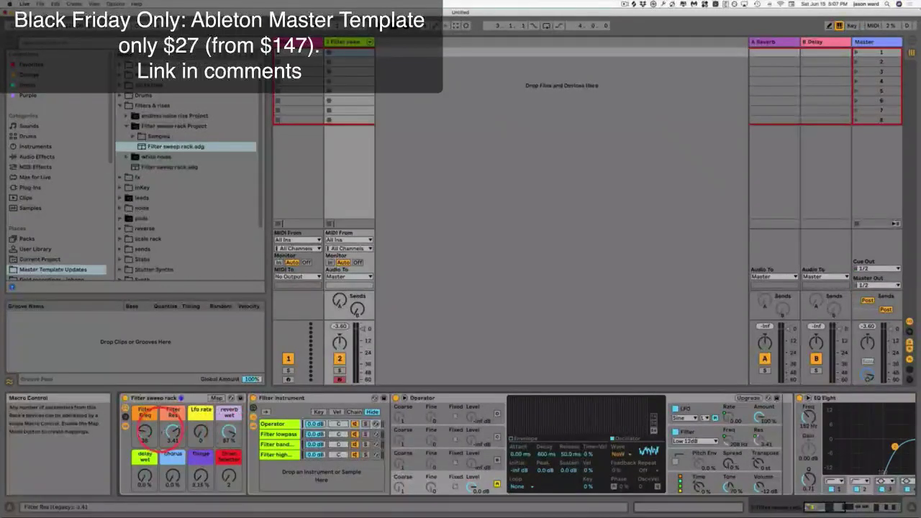
{"action": "left_click", "coordinate": [145, 432]}
{"action": "left_click_drag", "start_coordinate": [145, 432], "coordinate": [145, 495]}
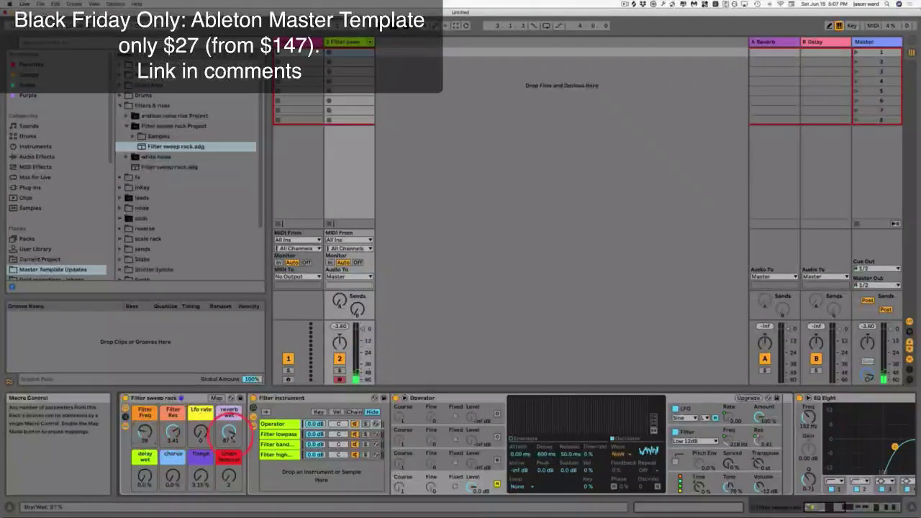
{"action": "left_click", "coordinate": [173, 475]}
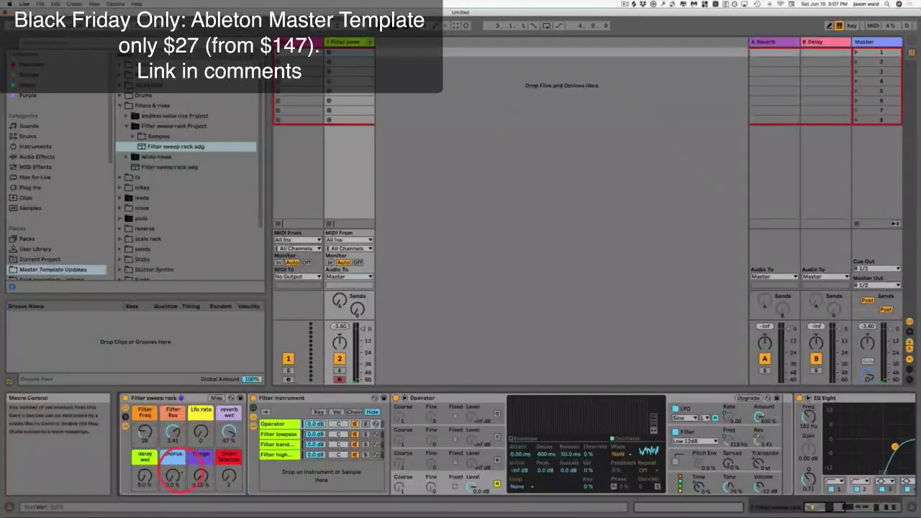
{"action": "left_click", "coordinate": [145, 432]}
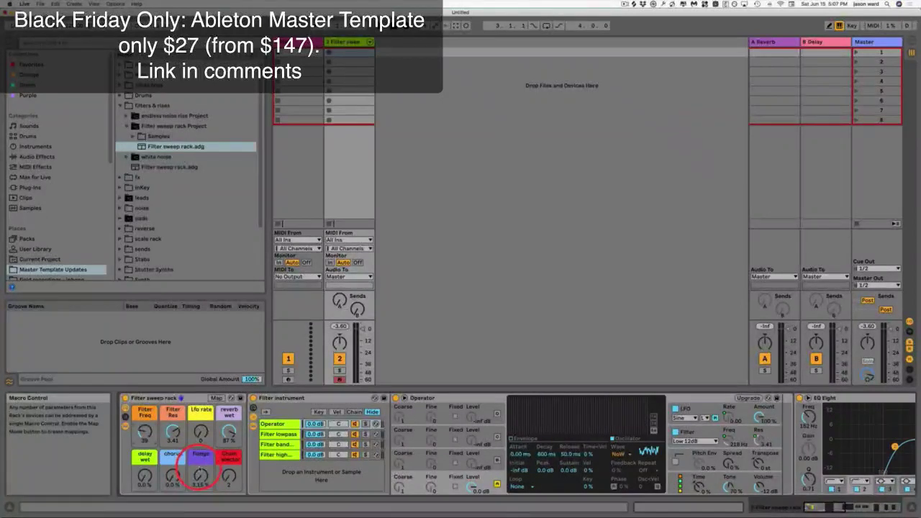
- Raise the flange macro to 93.7% and sweep Filter Freq, ending at 52
{"action": "left_click_drag", "start_coordinate": [201, 476], "coordinate": [201, 475]}
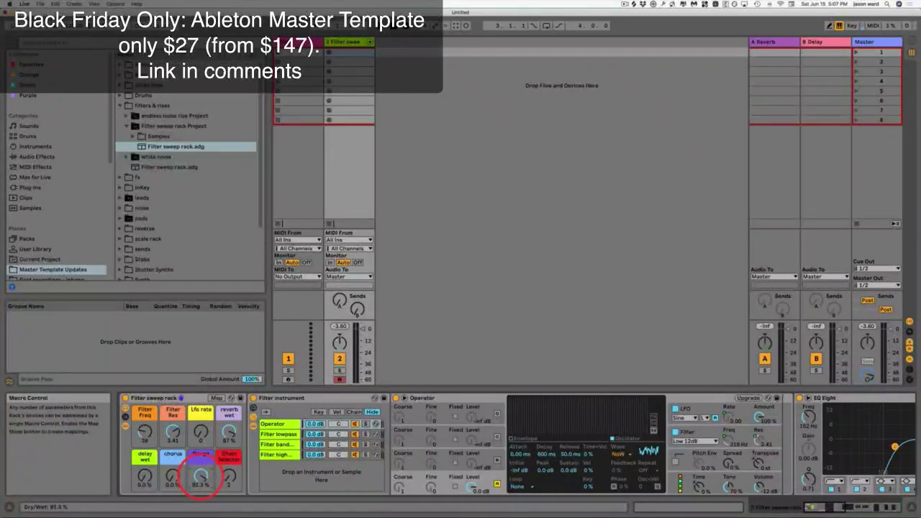
{"action": "left_click_drag", "start_coordinate": [201, 476], "coordinate": [181, 472]}
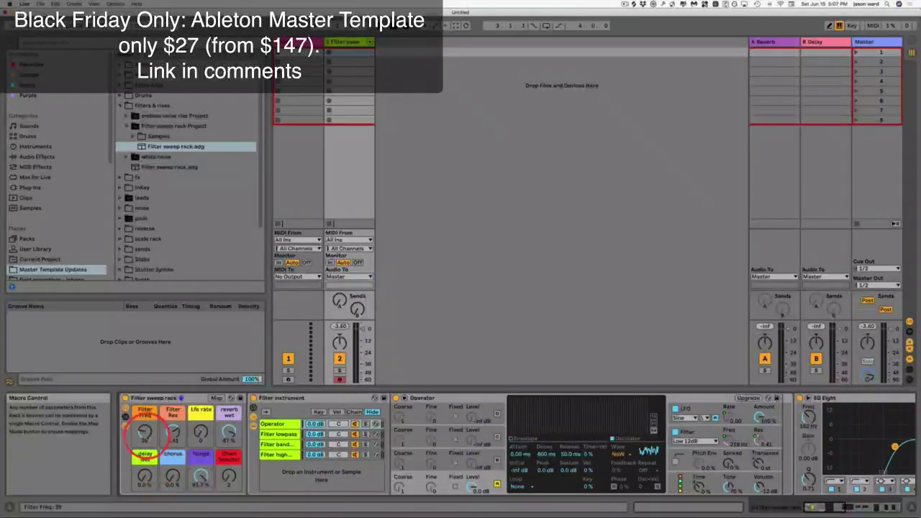
{"action": "left_click", "coordinate": [145, 431]}
{"action": "left_click_drag", "start_coordinate": [145, 431], "coordinate": [145, 432]}
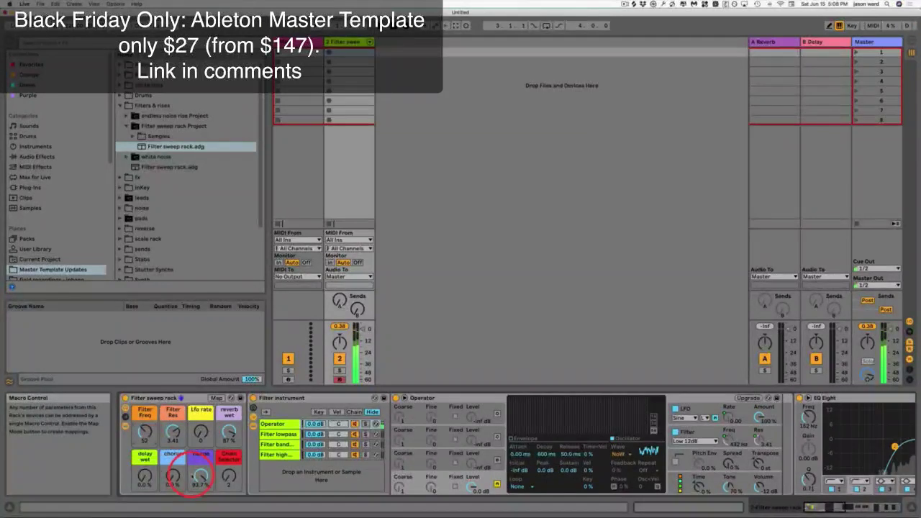
- Drop flange to 3.94%, raise chorus to 100%, and sweep Filter Freq, ending at 60
{"action": "left_click", "coordinate": [201, 476]}
{"action": "left_click_drag", "start_coordinate": [194, 479], "coordinate": [201, 475]}
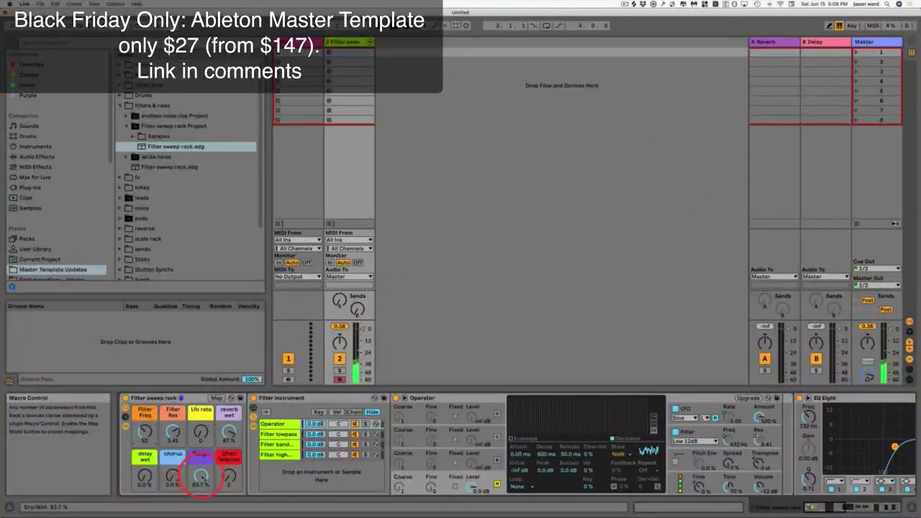
{"action": "left_click_drag", "start_coordinate": [201, 476], "coordinate": [200, 464]}
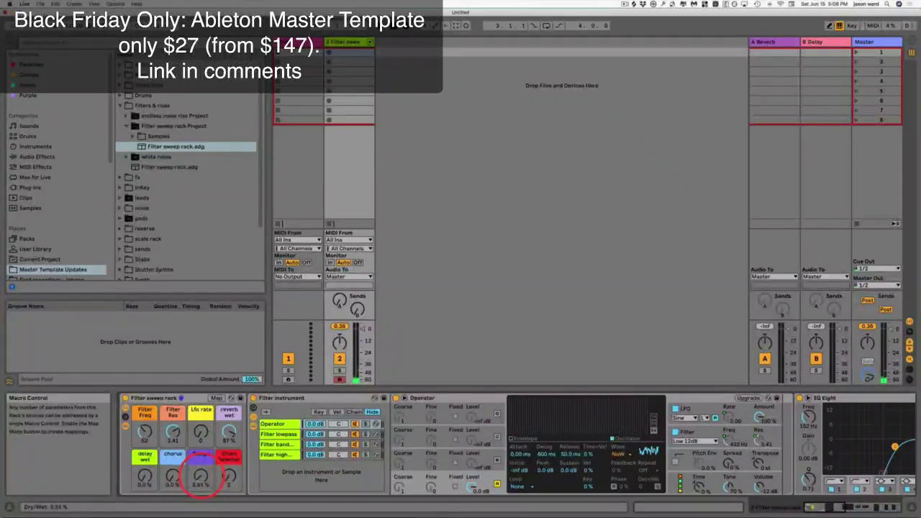
{"action": "left_click", "coordinate": [173, 477]}
{"action": "left_click", "coordinate": [145, 432]}
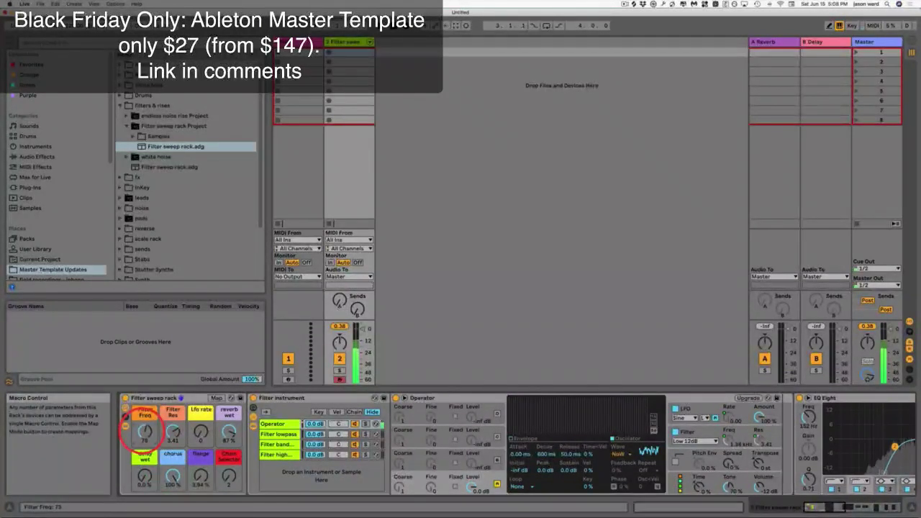
{"action": "left_click_drag", "start_coordinate": [145, 431], "coordinate": [145, 434]}
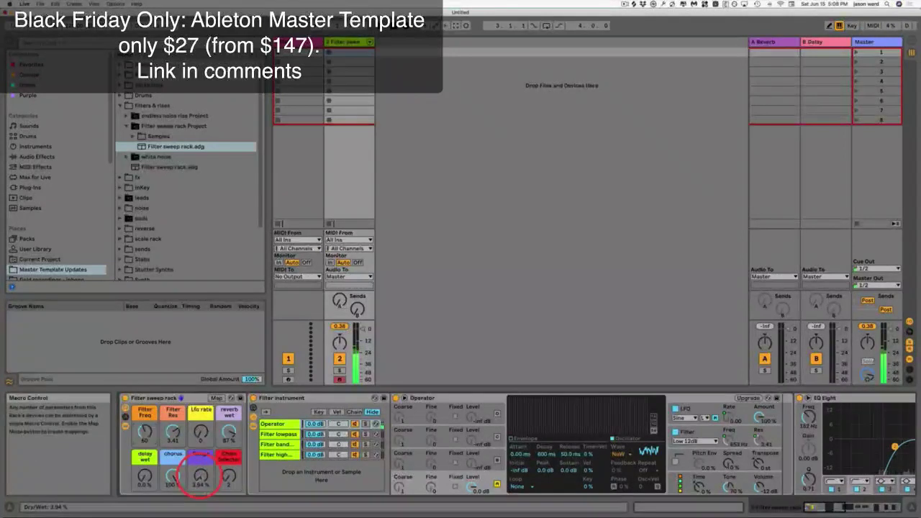
- Raise flange to about 90% alongside the full chorus and sweep Filter Freq, ending at 48
{"action": "left_click_drag", "start_coordinate": [201, 483], "coordinate": [201, 471]}
{"action": "left_click", "coordinate": [145, 431]}
{"action": "left_click_drag", "start_coordinate": [145, 430], "coordinate": [145, 446]}
{"action": "left_click", "coordinate": [201, 476]}
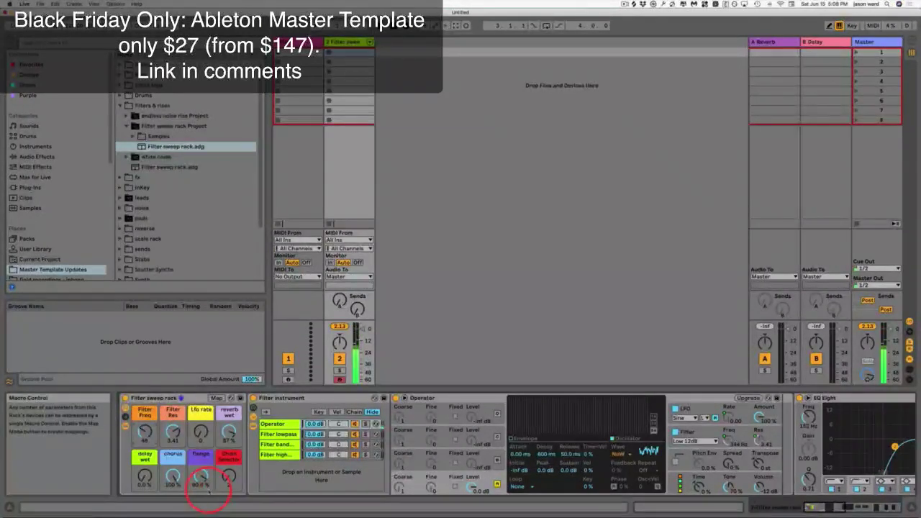
- Set chorus to 55% and flange to 55.1%, and sweep Filter Freq, ending at 46
{"action": "left_click_drag", "start_coordinate": [173, 477], "coordinate": [173, 481]}
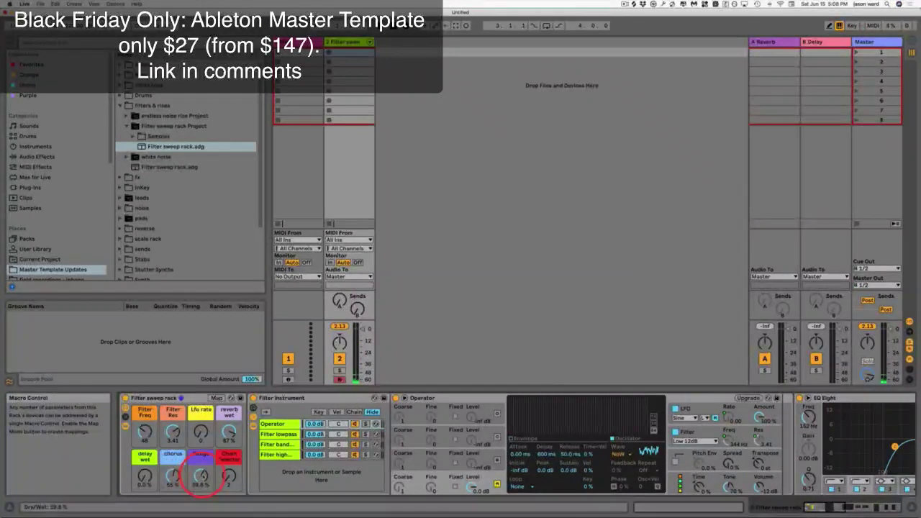
{"action": "left_click", "coordinate": [201, 431]}
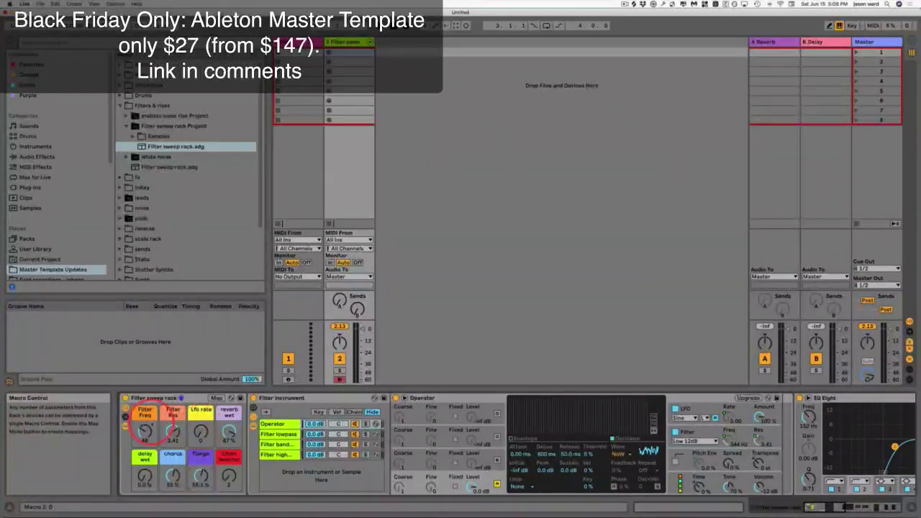
{"action": "left_click", "coordinate": [142, 430]}
{"action": "left_click_drag", "start_coordinate": [142, 430], "coordinate": [116, 430]}
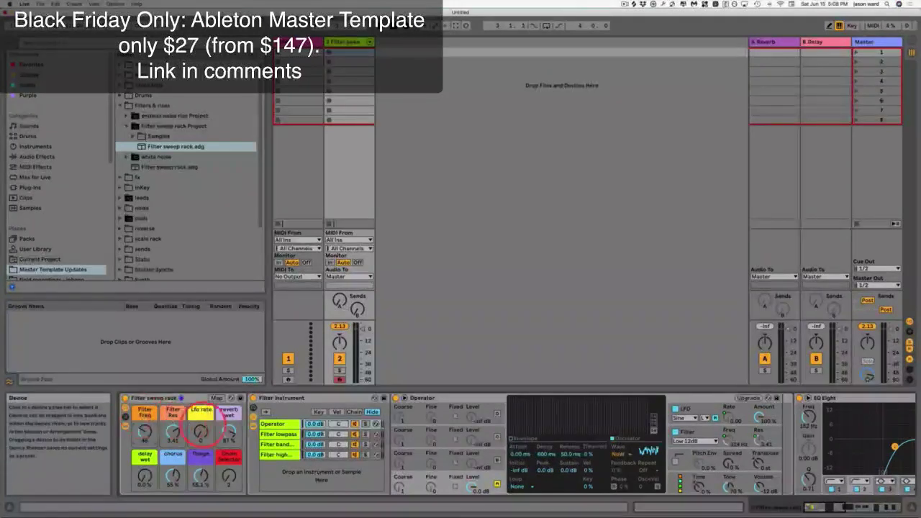
{"action": "left_click", "coordinate": [201, 430]}
{"action": "left_click", "coordinate": [201, 412]}
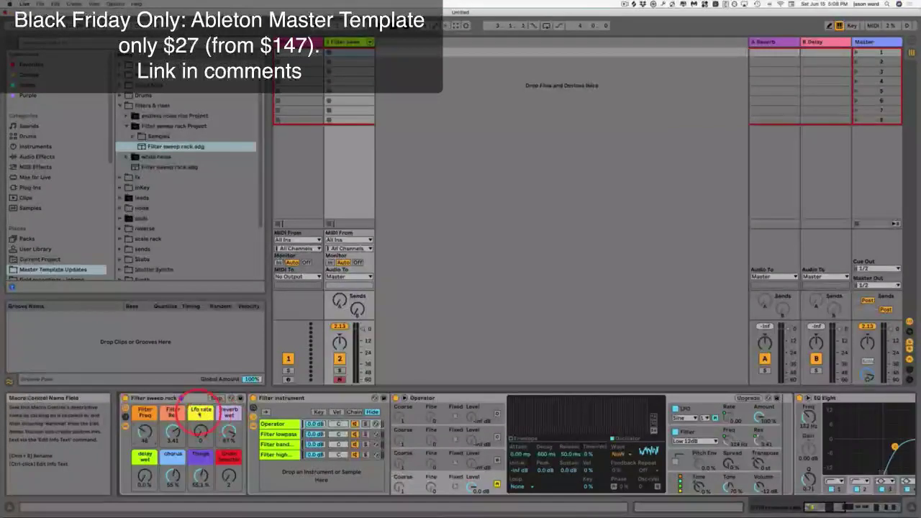
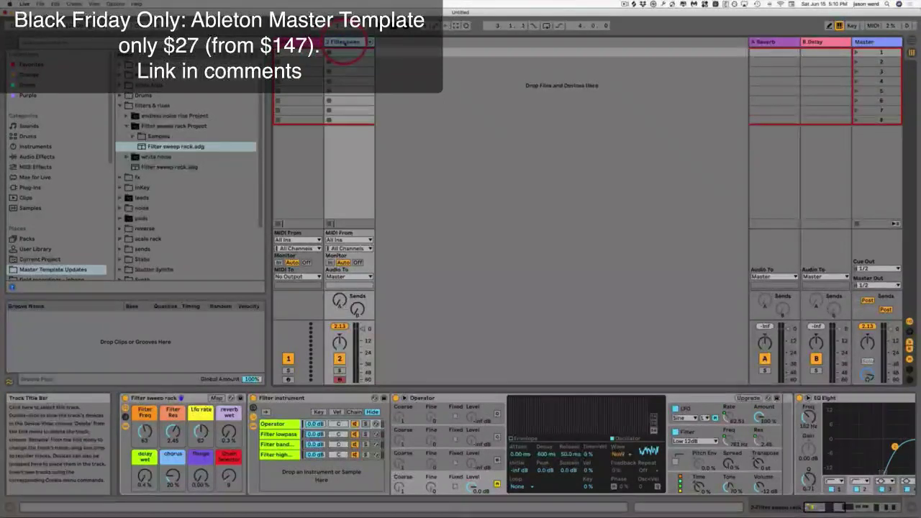
- Add an audio track after the Filter sweep rack track and set its audio input to 2-Filter sweep rack
{"action": "key", "text": "super+t"}
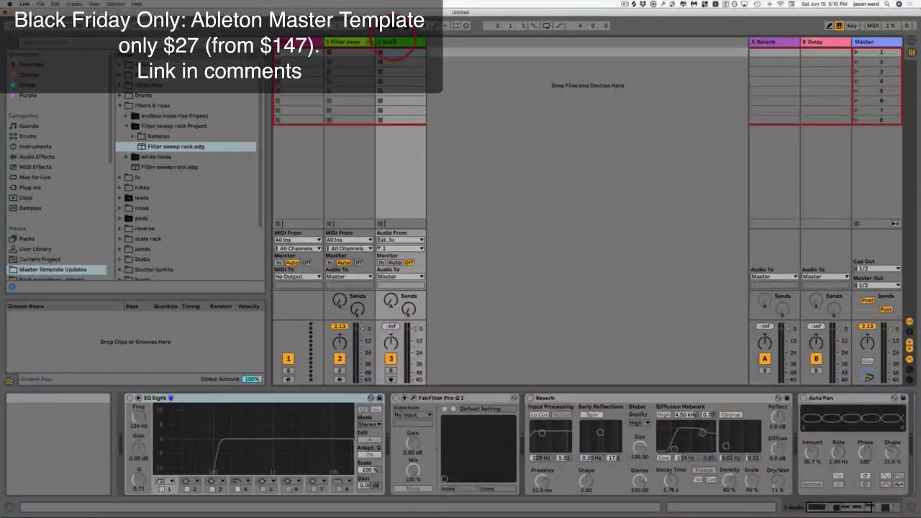
{"action": "left_click", "coordinate": [397, 240]}
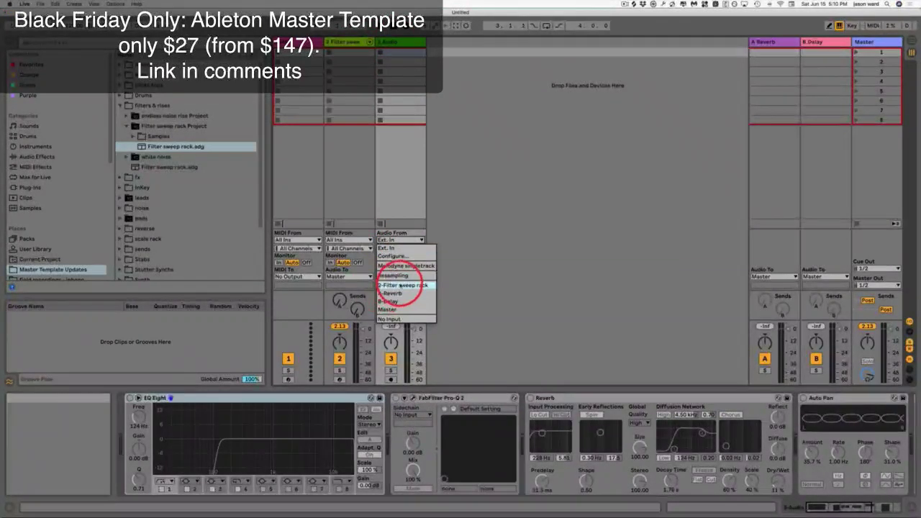
{"action": "left_click", "coordinate": [405, 285]}
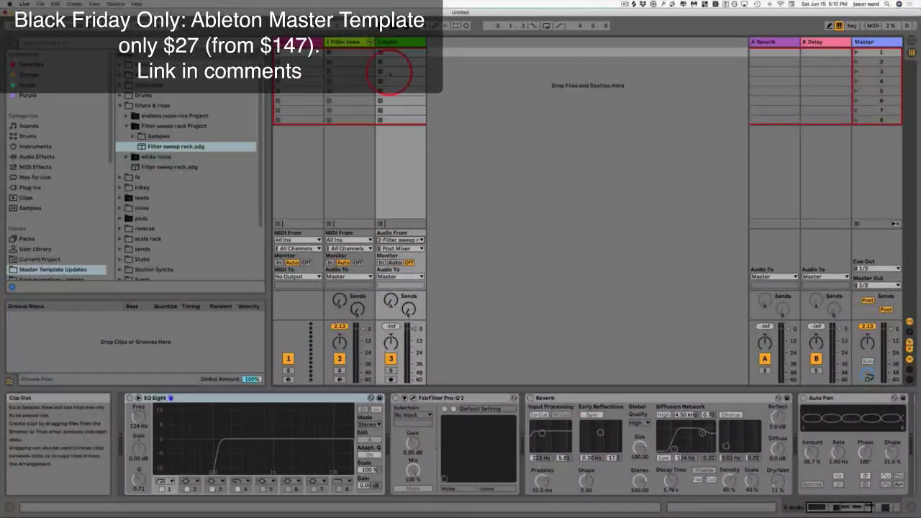
- Arm the audio track and start recording the Filter sweep rack's output into its first clip slot
{"action": "left_click", "coordinate": [391, 379]}
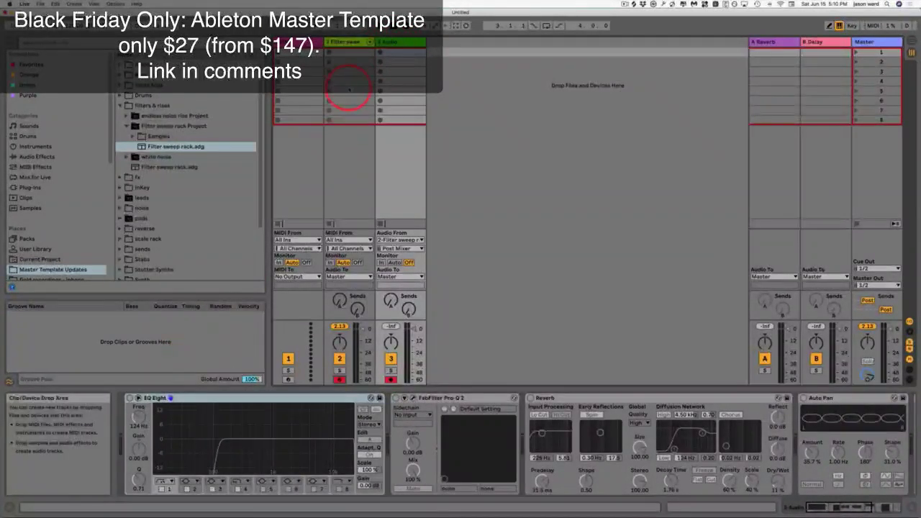
{"action": "left_click", "coordinate": [369, 44]}
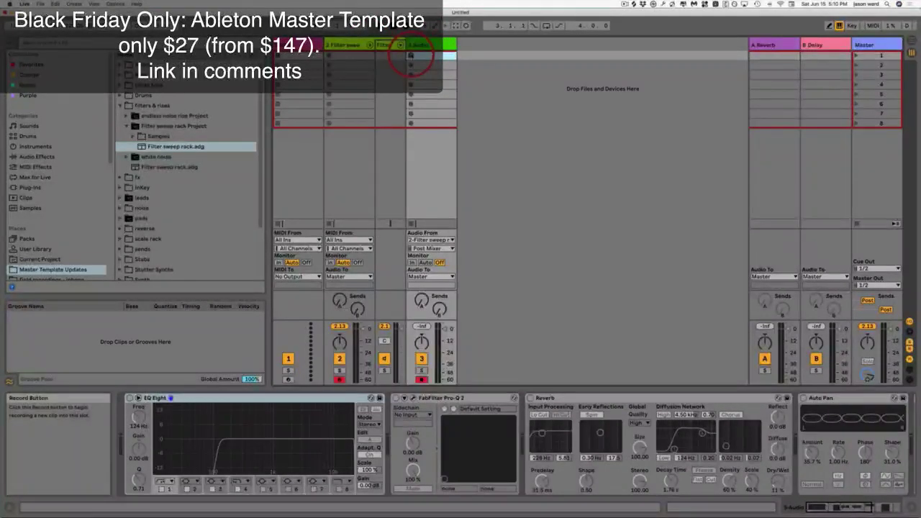
{"action": "left_click", "coordinate": [411, 56]}
- Sweep the rack's Filter Freq up to 92, raise reverb wet to about 74%, and sweep Filter Freq back down
{"action": "left_click", "coordinate": [337, 44]}
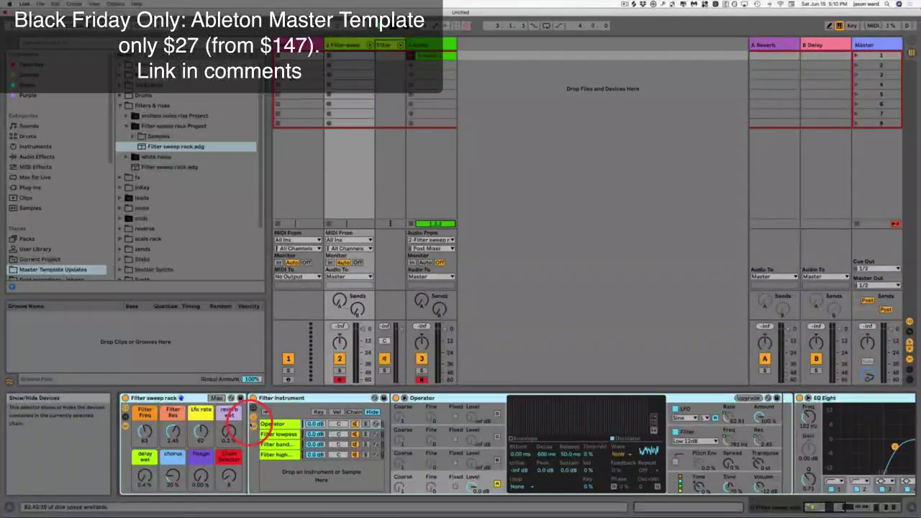
{"action": "left_click_drag", "start_coordinate": [145, 434], "coordinate": [145, 432]}
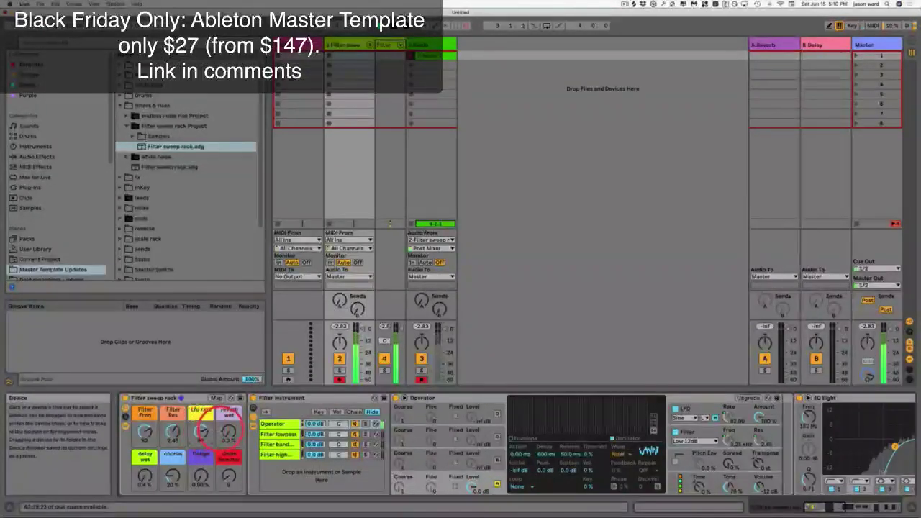
{"action": "left_click_drag", "start_coordinate": [228, 433], "coordinate": [228, 435]}
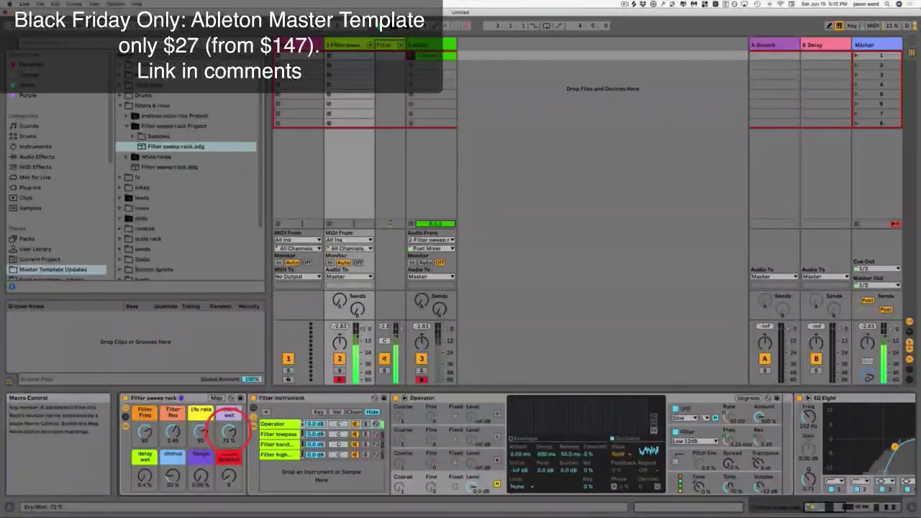
{"action": "left_click", "coordinate": [145, 431]}
{"action": "left_click_drag", "start_coordinate": [145, 430], "coordinate": [145, 434]}
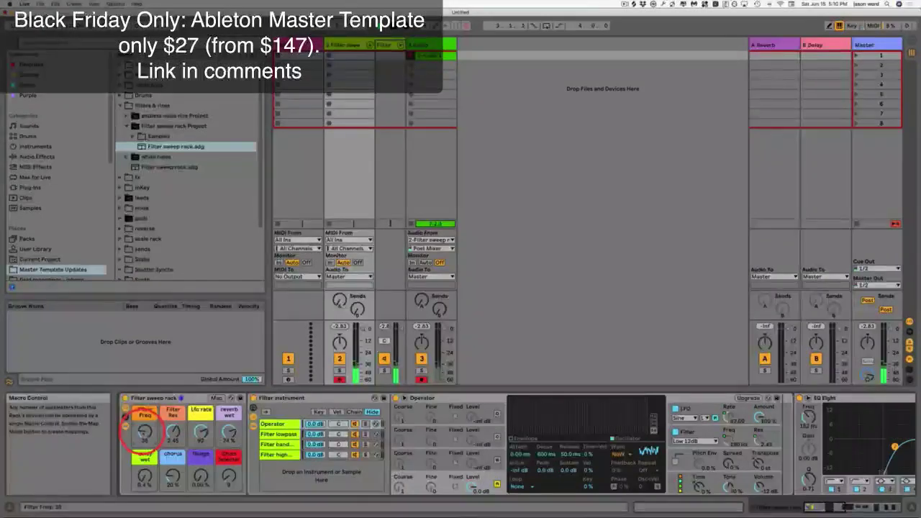
- Set reverb wet to 44% and chorus to 100%, and sweep Filter Freq back up
{"action": "left_click_drag", "start_coordinate": [228, 432], "coordinate": [228, 436]}
{"action": "left_click_drag", "start_coordinate": [173, 476], "coordinate": [172, 471]}
{"action": "left_click", "coordinate": [145, 431]}
{"action": "left_click_drag", "start_coordinate": [144, 431], "coordinate": [145, 429]}
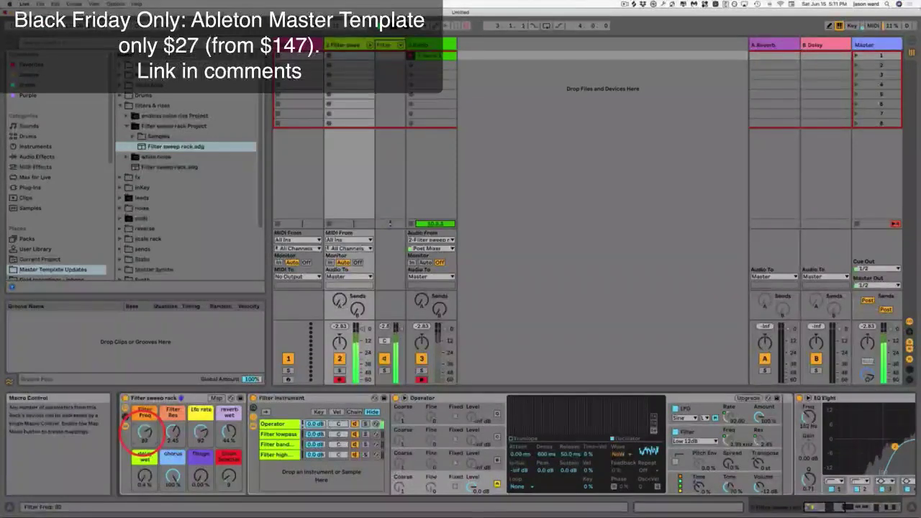
- Adjust the LFO rate and set delay wet to about 88%, reverb wet to 25%, and flange to 71.7%
{"action": "left_click_drag", "start_coordinate": [201, 431], "coordinate": [201, 430]}
{"action": "left_click_drag", "start_coordinate": [144, 478], "coordinate": [145, 476]}
{"action": "left_click", "coordinate": [229, 431]}
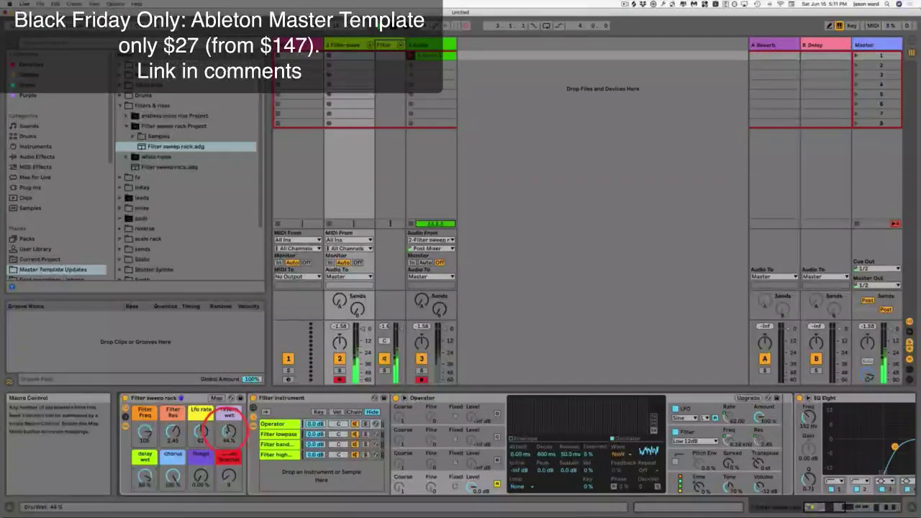
{"action": "left_click_drag", "start_coordinate": [227, 432], "coordinate": [227, 431]}
{"action": "left_click", "coordinate": [201, 475]}
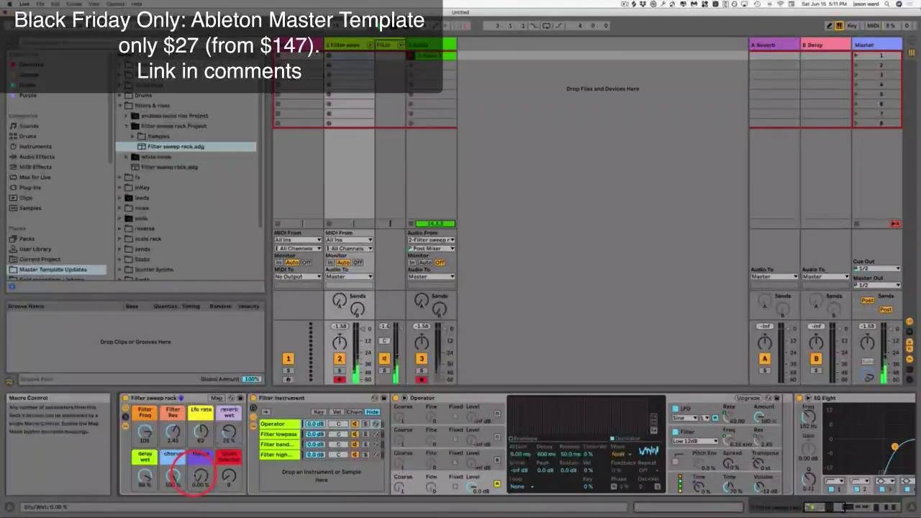
{"action": "left_click_drag", "start_coordinate": [201, 476], "coordinate": [201, 473]}
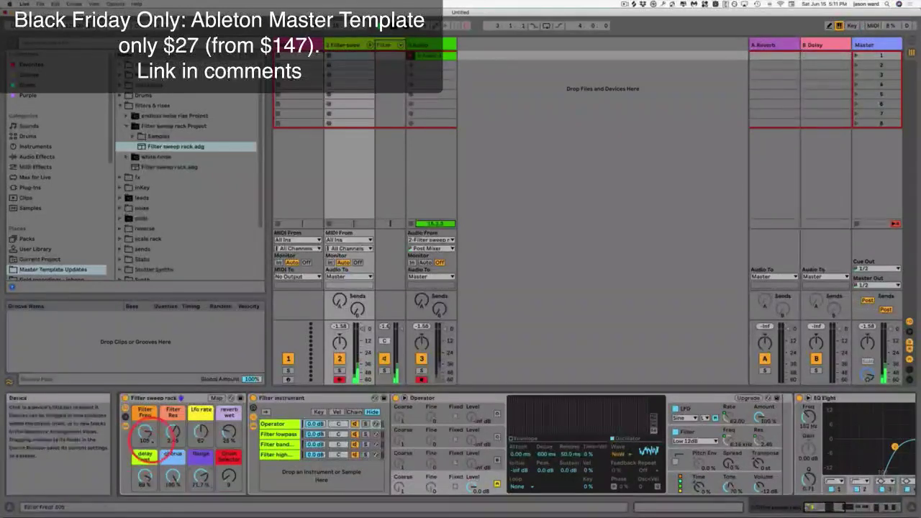
- Finish the take with a Filter Freq and LFO rate sweep, and open the recorded clip's waveform
{"action": "left_click", "coordinate": [144, 431]}
{"action": "left_click_drag", "start_coordinate": [145, 431], "coordinate": [145, 437]}
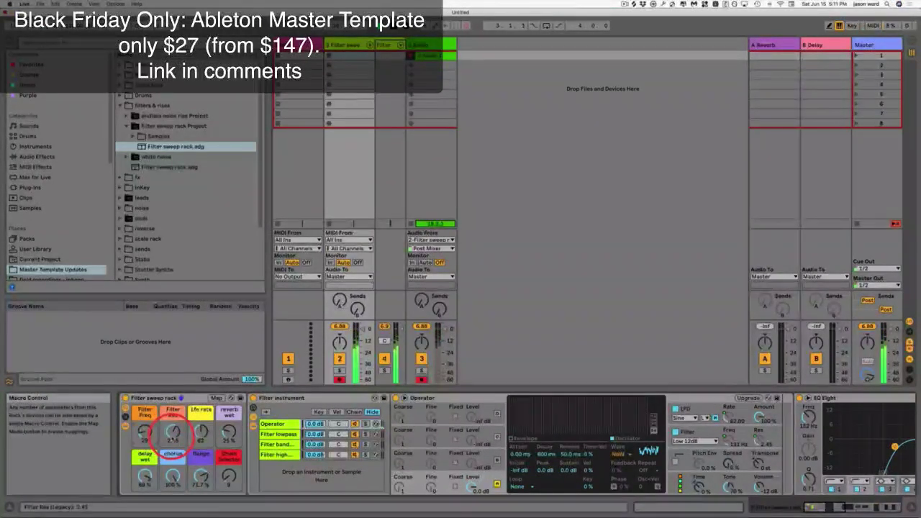
{"action": "left_click", "coordinate": [201, 431]}
{"action": "left_click_drag", "start_coordinate": [200, 430], "coordinate": [200, 432]}
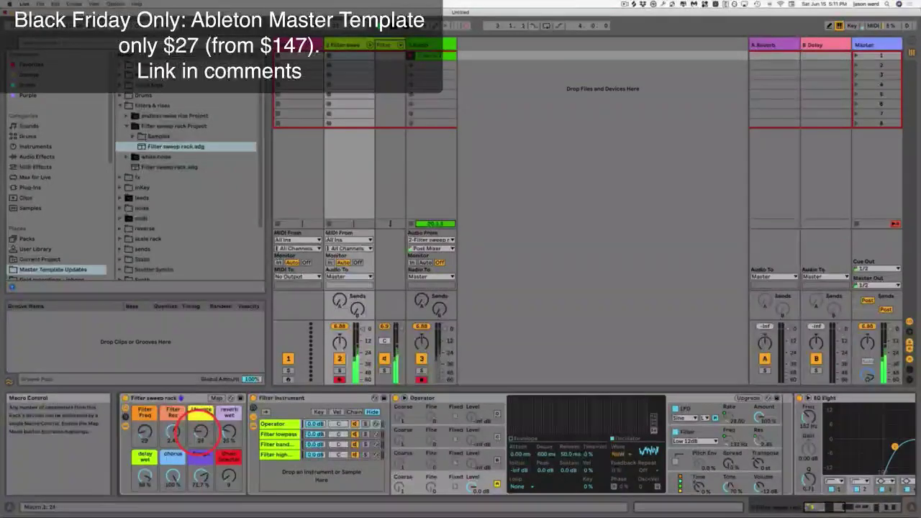
{"action": "left_click", "coordinate": [431, 55]}
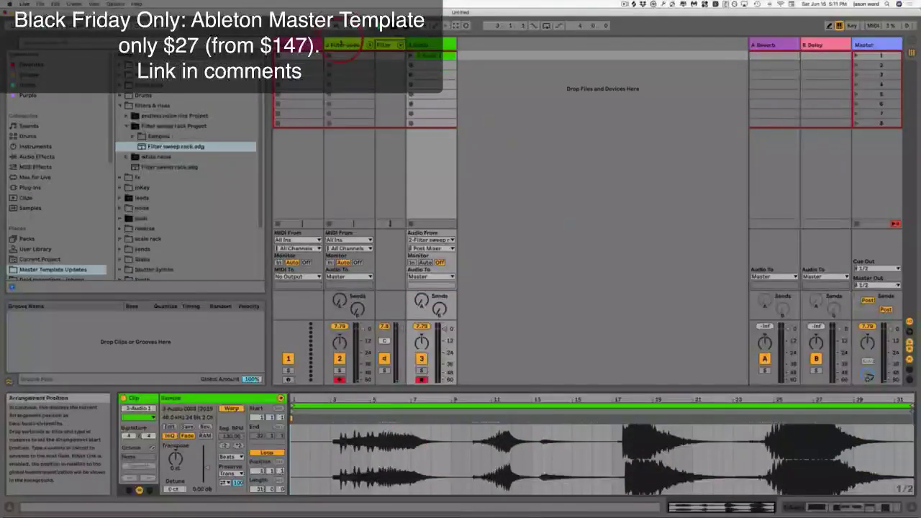
- Add a Limiter after the Flanger on the Filter sweep rack track and adjust the track's volume
{"action": "left_click", "coordinate": [367, 44]}
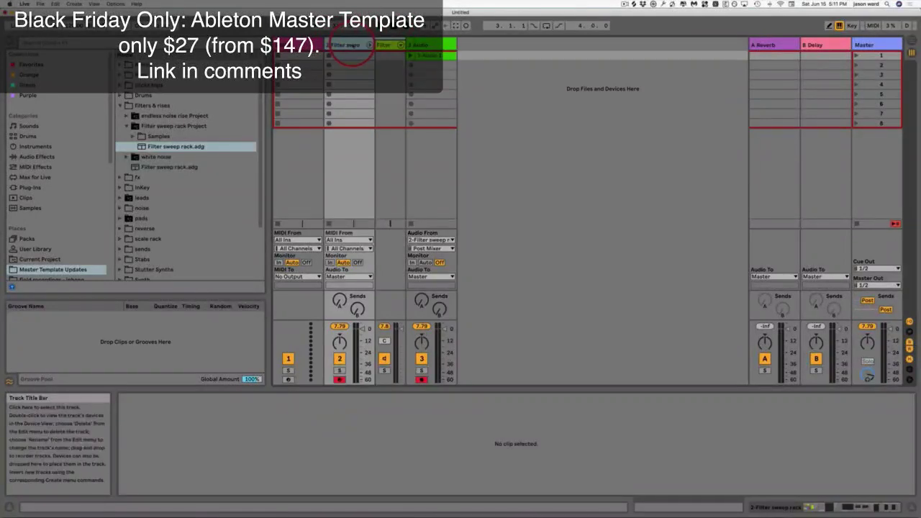
{"action": "double_click", "coordinate": [353, 47]}
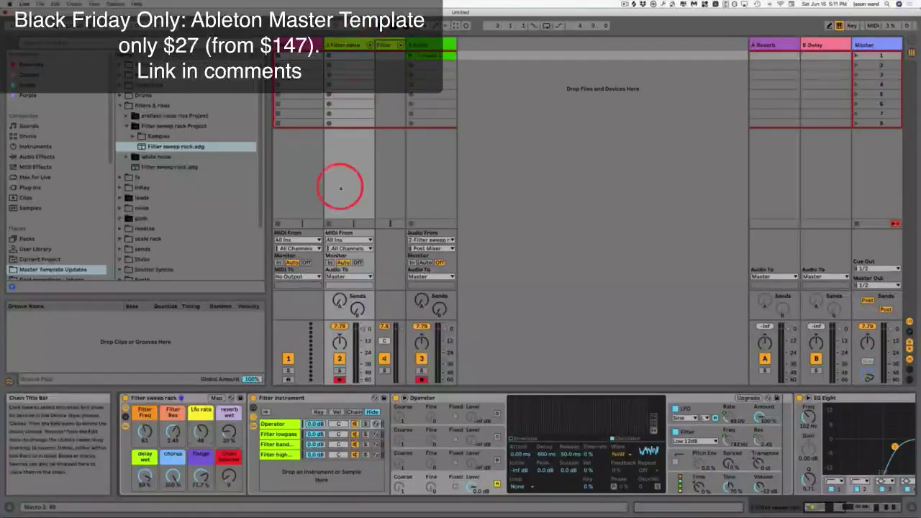
{"action": "scroll", "coordinate": [806, 460], "scroll_direction": "right", "scroll_amount": 5}
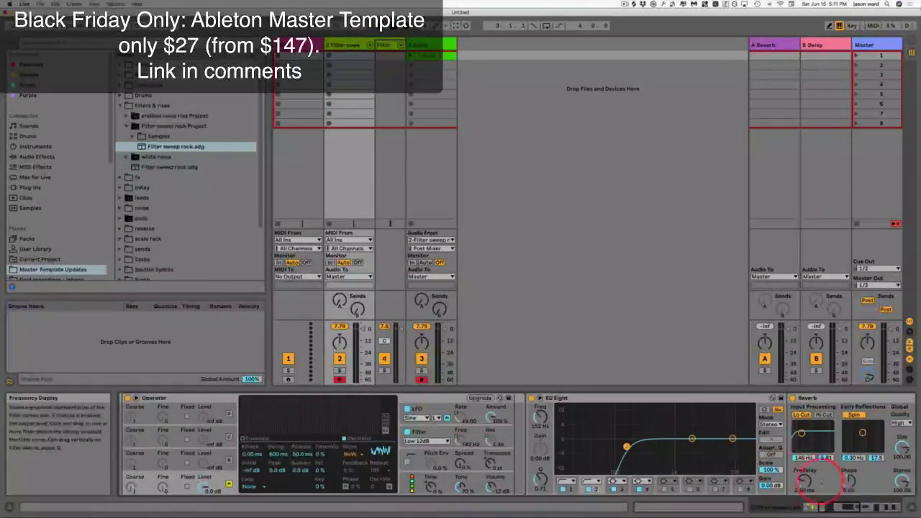
{"action": "left_click", "coordinate": [893, 507]}
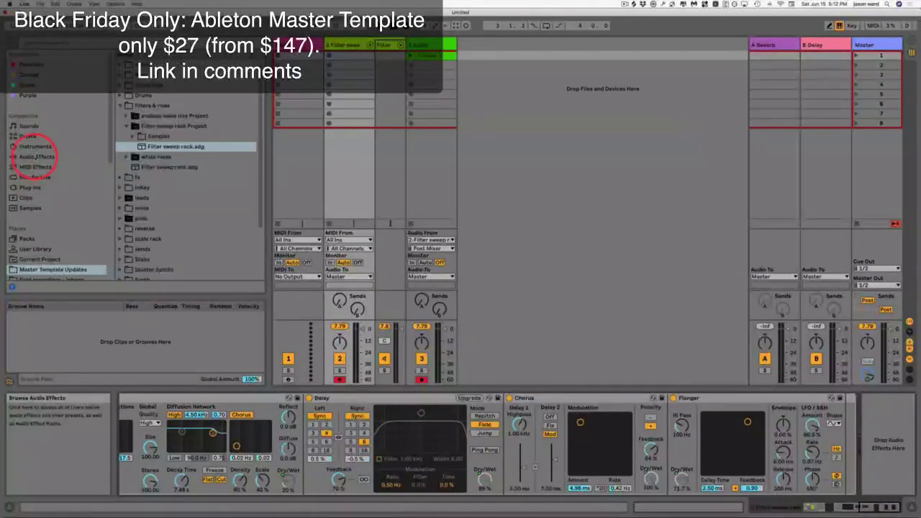
{"action": "left_click", "coordinate": [36, 157]}
{"action": "scroll", "coordinate": [207, 228], "scroll_direction": "down", "scroll_amount": 5}
{"action": "scroll", "coordinate": [100, 216], "scroll_direction": "down", "scroll_amount": 1}
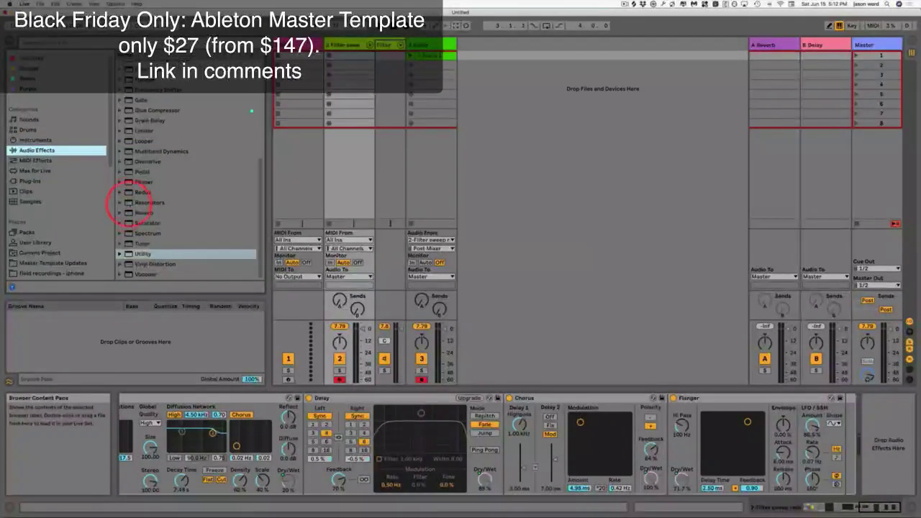
{"action": "left_click_drag", "start_coordinate": [133, 131], "coordinate": [888, 437]}
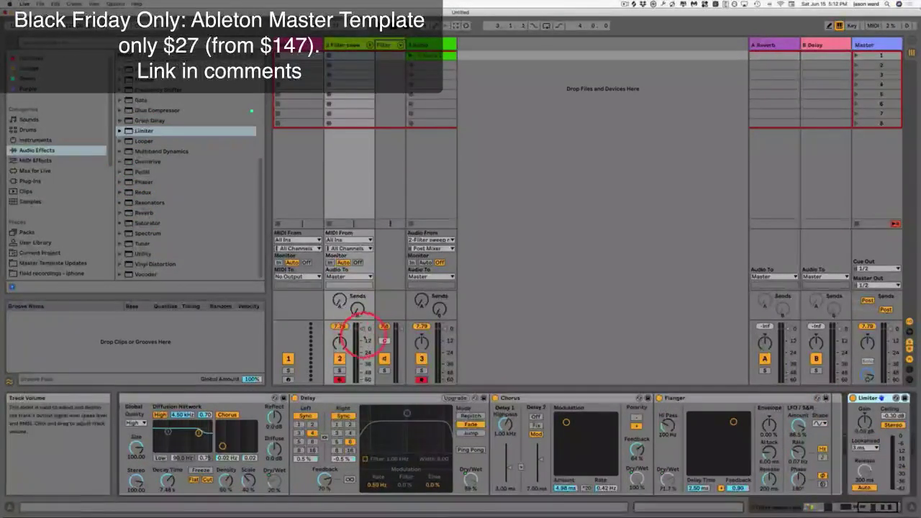
{"action": "left_click_drag", "start_coordinate": [358, 326], "coordinate": [359, 322]}
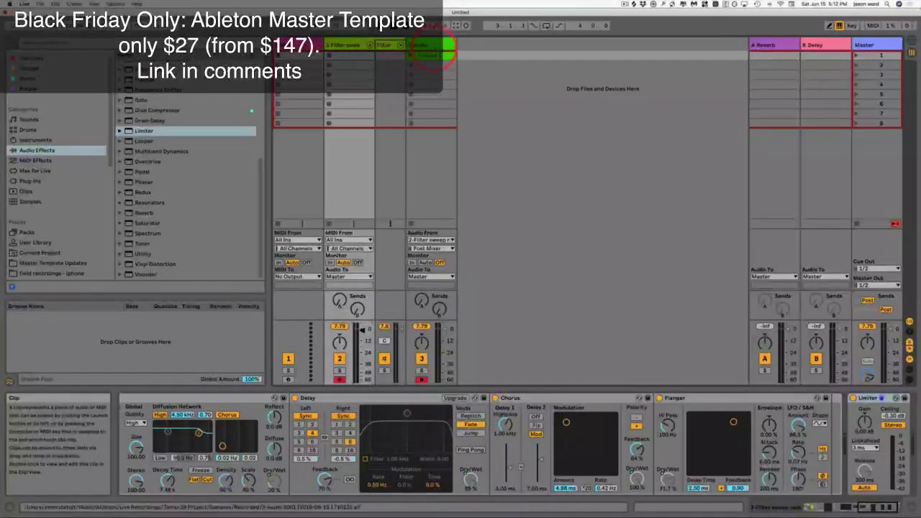
- Delete the audio track that recorded the filter sweep, along with the Filter sweep track itself
{"action": "left_click", "coordinate": [421, 44]}
{"action": "key", "text": "Delete"}
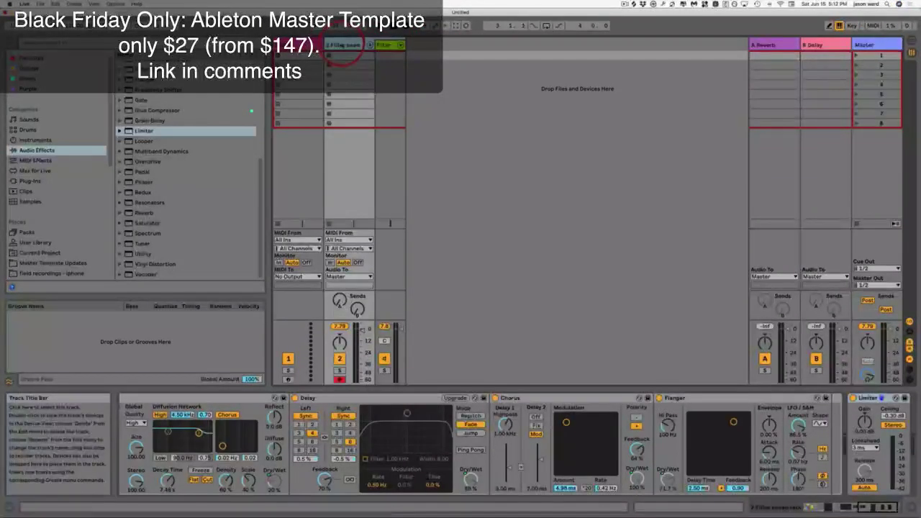
{"action": "key", "text": "Delete"}
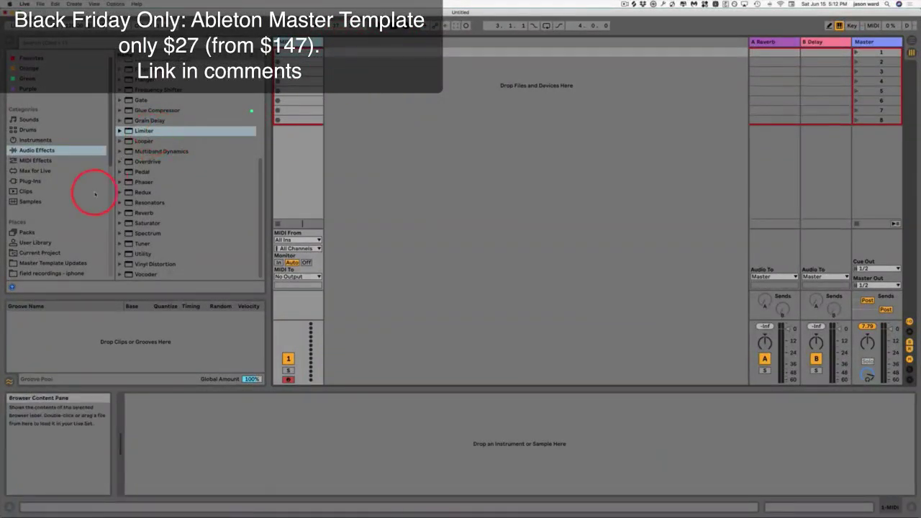
- Load endless noise rise.als from the endless noise rise Project in Master Template Updates beside the first MIDI track
{"action": "left_click", "coordinate": [64, 263]}
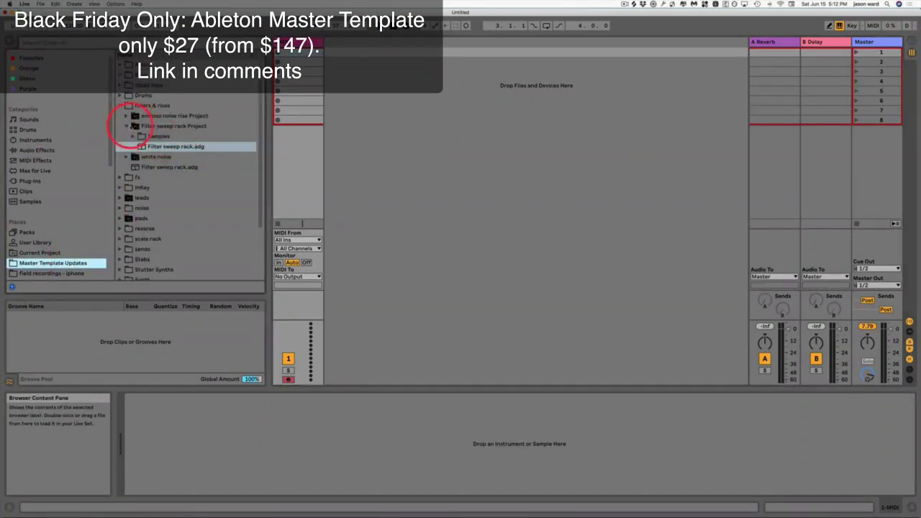
{"action": "left_click", "coordinate": [126, 126]}
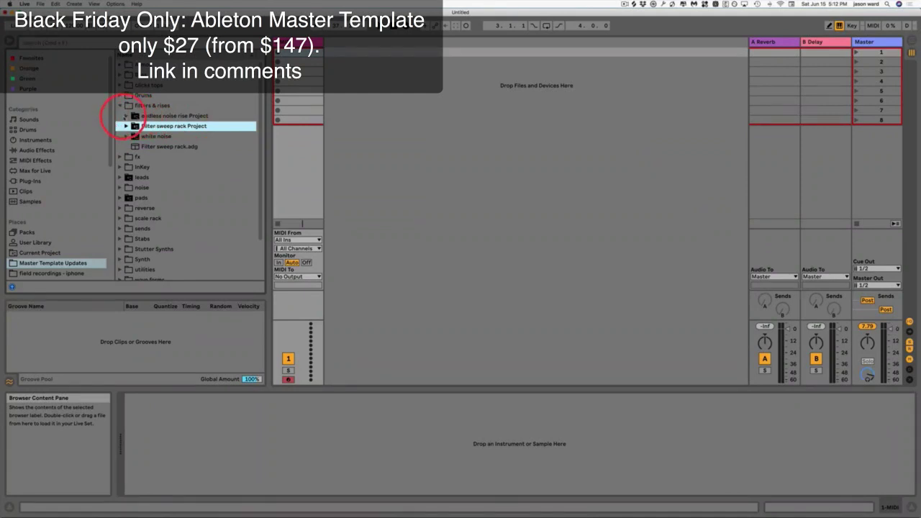
{"action": "left_click", "coordinate": [126, 115]}
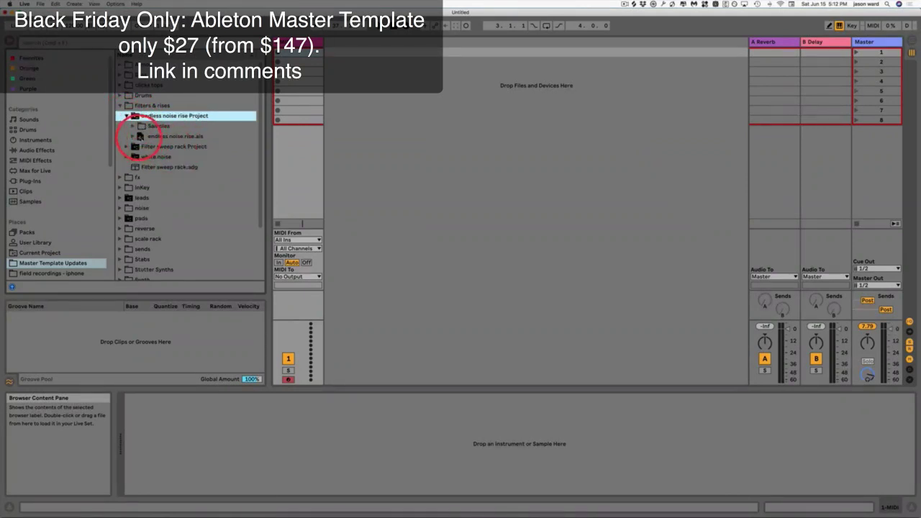
{"action": "left_click_drag", "start_coordinate": [136, 135], "coordinate": [336, 54]}
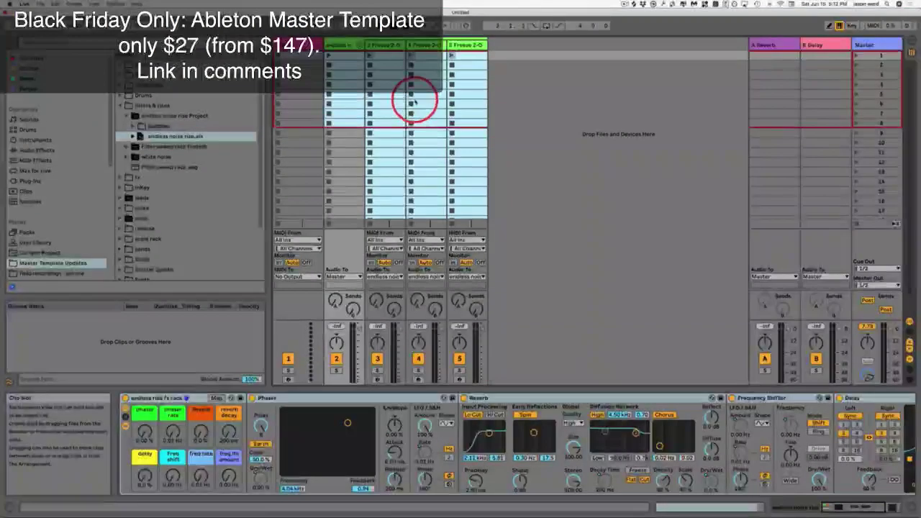
- Recolour the first-scene clips on the three Freeze tracks of the endless noise rise group to teal
{"action": "left_click", "coordinate": [472, 56]}
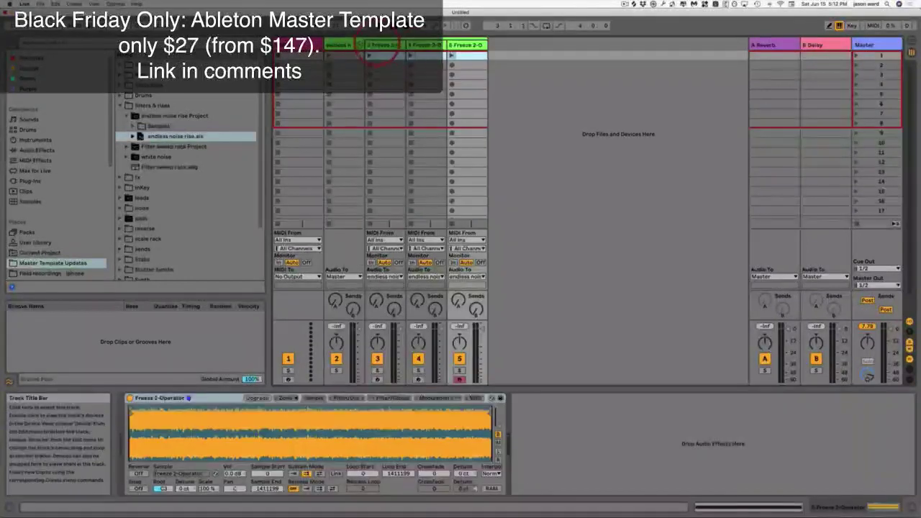
{"action": "left_click", "coordinate": [466, 56]}
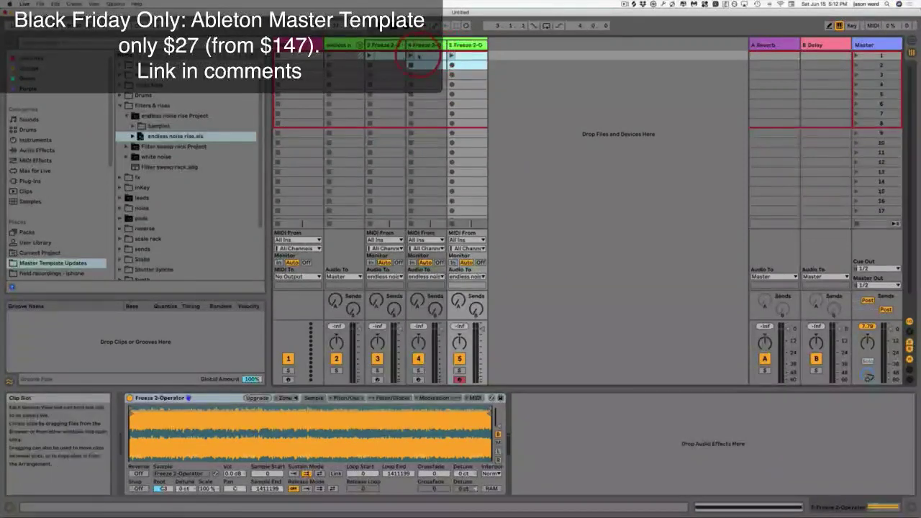
{"action": "right_click", "coordinate": [387, 58]}
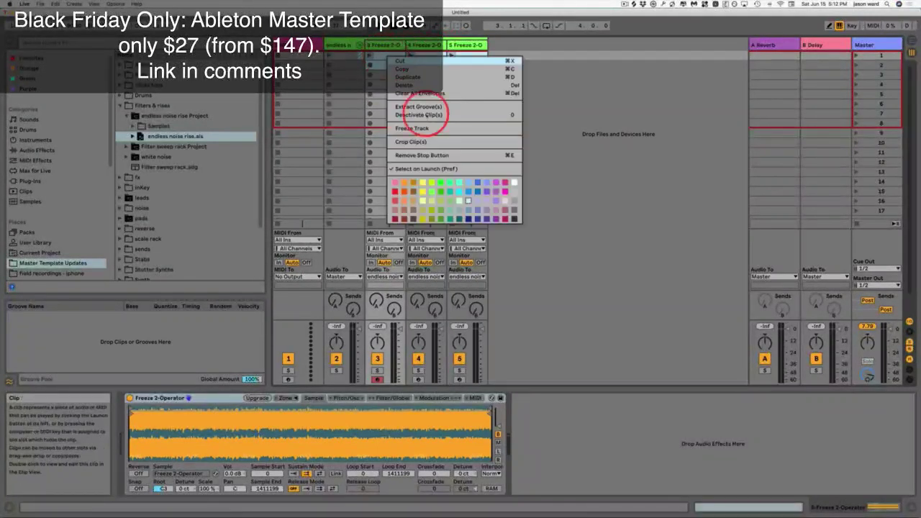
{"action": "left_click", "coordinate": [439, 199]}
{"action": "left_click", "coordinate": [380, 66]}
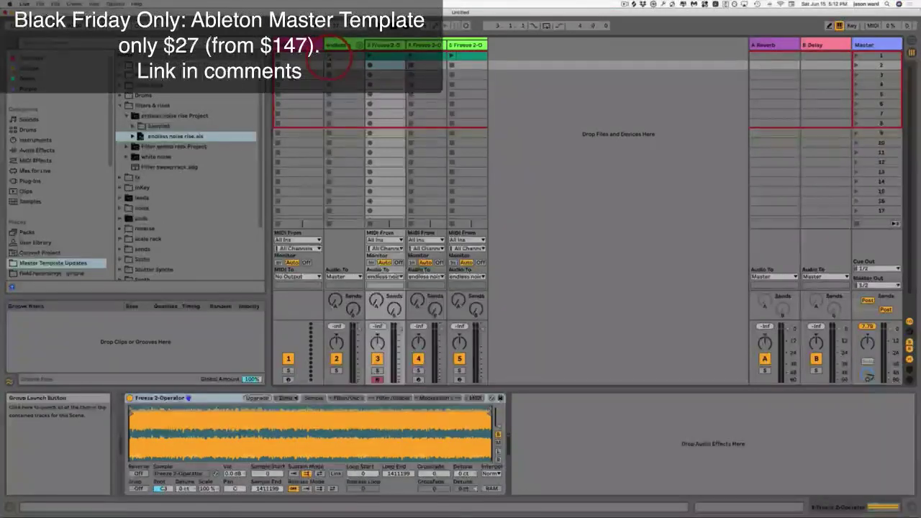
- Launch the first-scene clips of the endless noise rise group to listen to the rising noise
{"action": "left_click", "coordinate": [330, 56]}
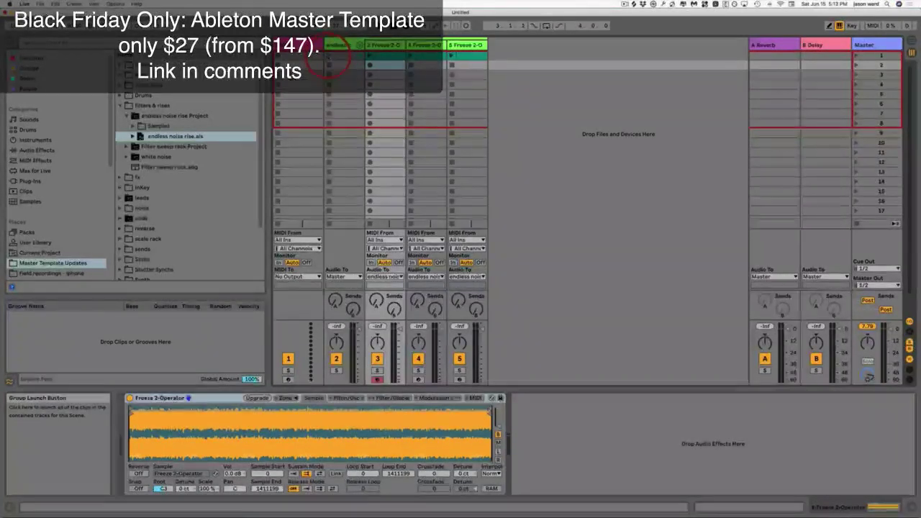
{"action": "left_click", "coordinate": [284, 107]}
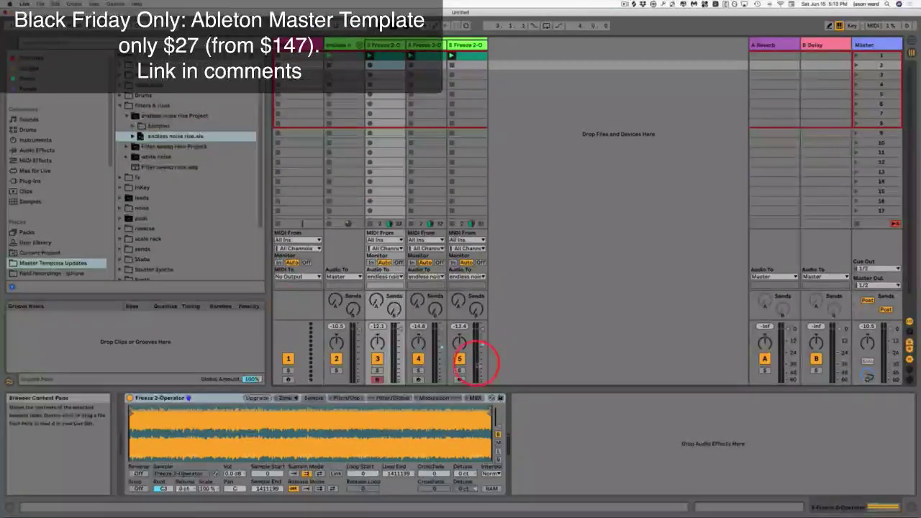
{"action": "left_click", "coordinate": [546, 454]}
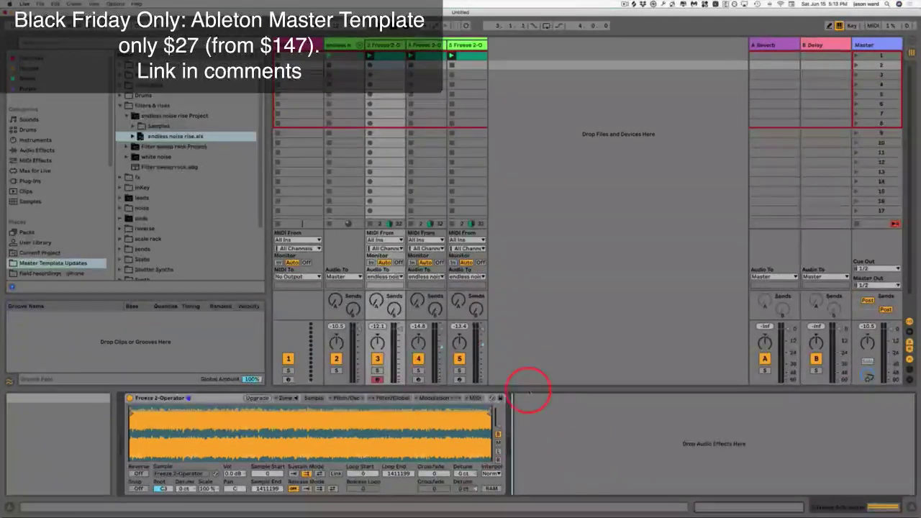
- Delete the whole endless noise rise group from the set
{"action": "key", "text": "Delete"}
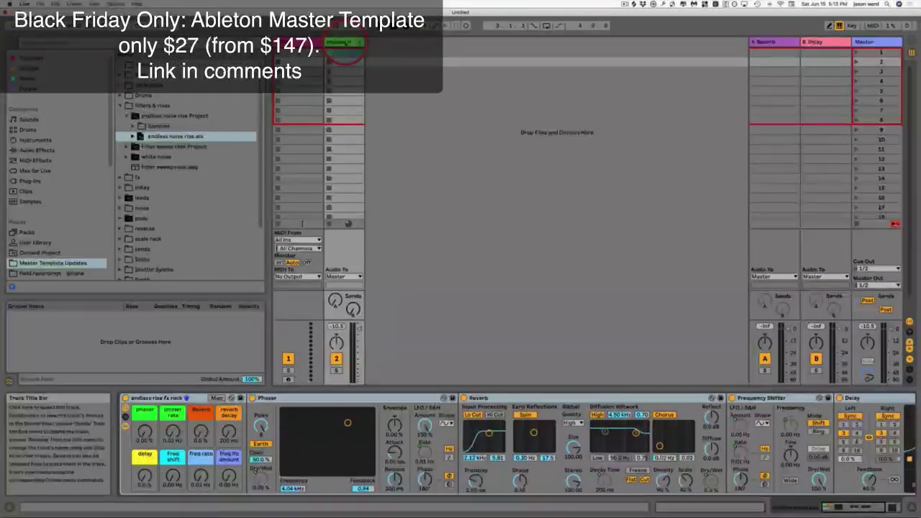
{"action": "left_click", "coordinate": [344, 43]}
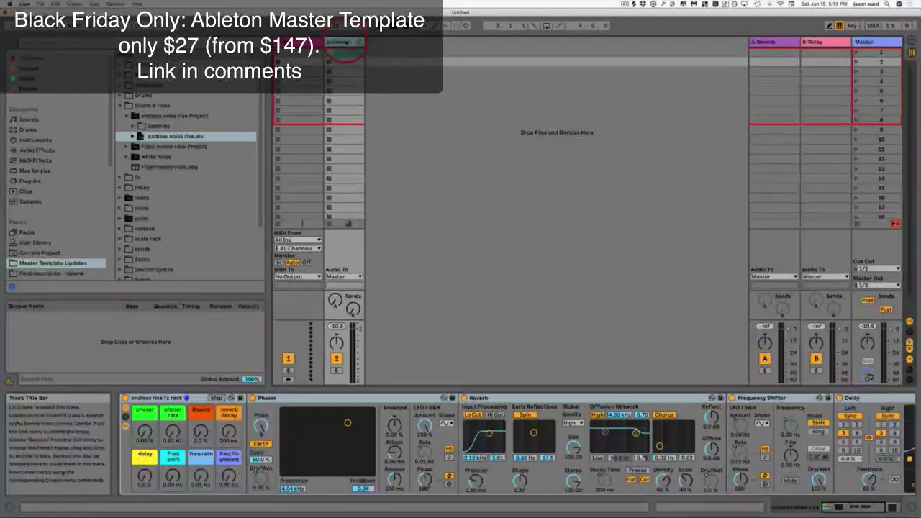
{"action": "key", "text": "Delete"}
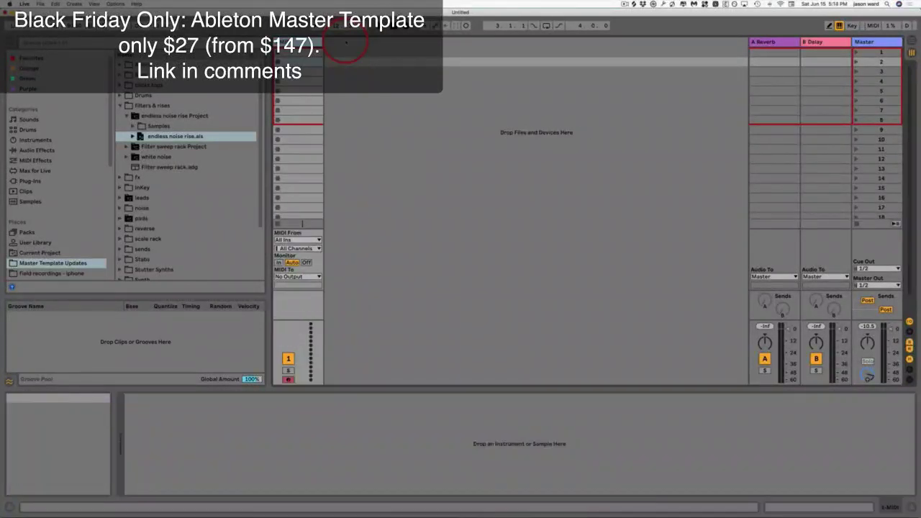
- Collapse the endless noise rise Project and load white noise.alc from the white noise folder onto a new audio track
{"action": "left_click", "coordinate": [127, 115]}
{"action": "left_click", "coordinate": [151, 136]}
{"action": "left_click", "coordinate": [127, 136]}
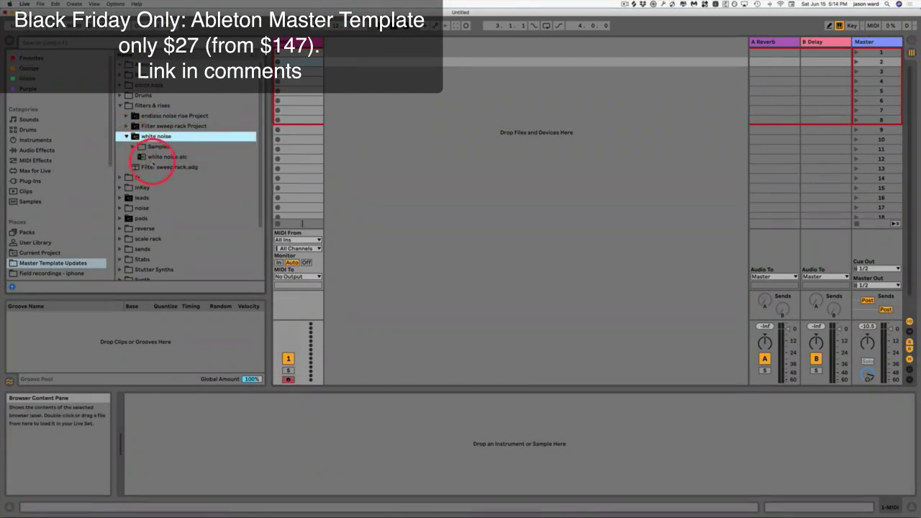
{"action": "left_click", "coordinate": [155, 157]}
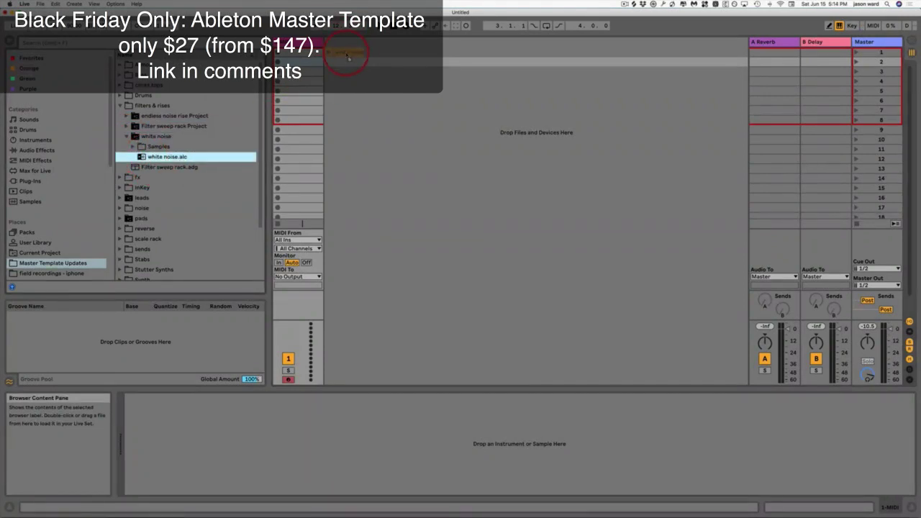
{"action": "left_click_drag", "start_coordinate": [347, 57], "coordinate": [331, 55]}
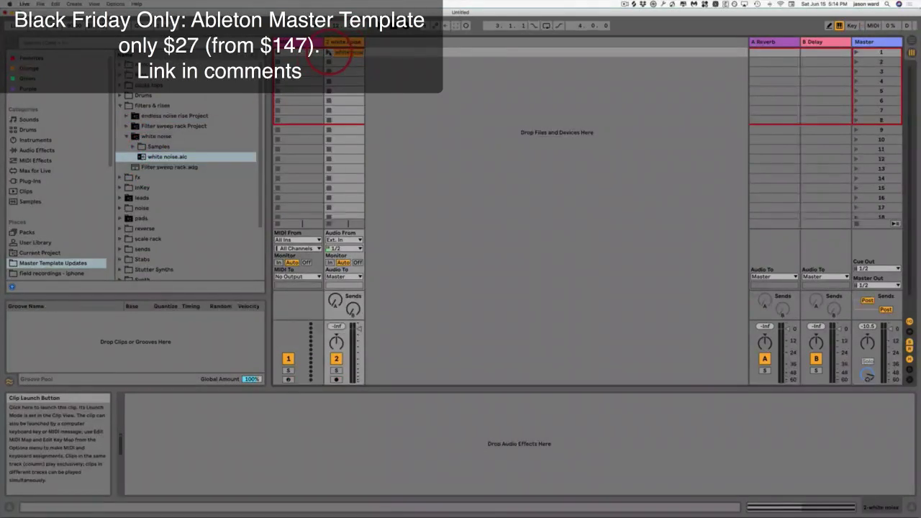
- Audition the white noise clip, stop it, and delete the white noise track
{"action": "left_click", "coordinate": [329, 52]}
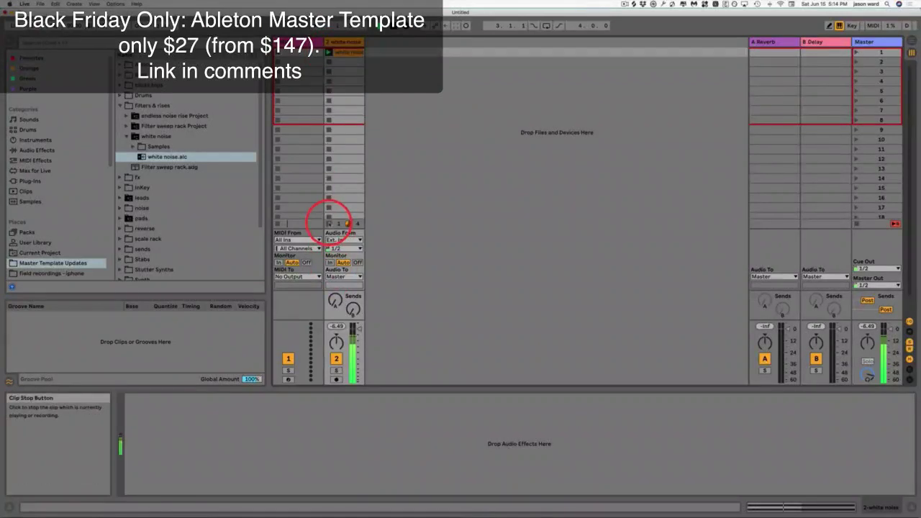
{"action": "left_click", "coordinate": [329, 223]}
{"action": "left_click", "coordinate": [346, 44]}
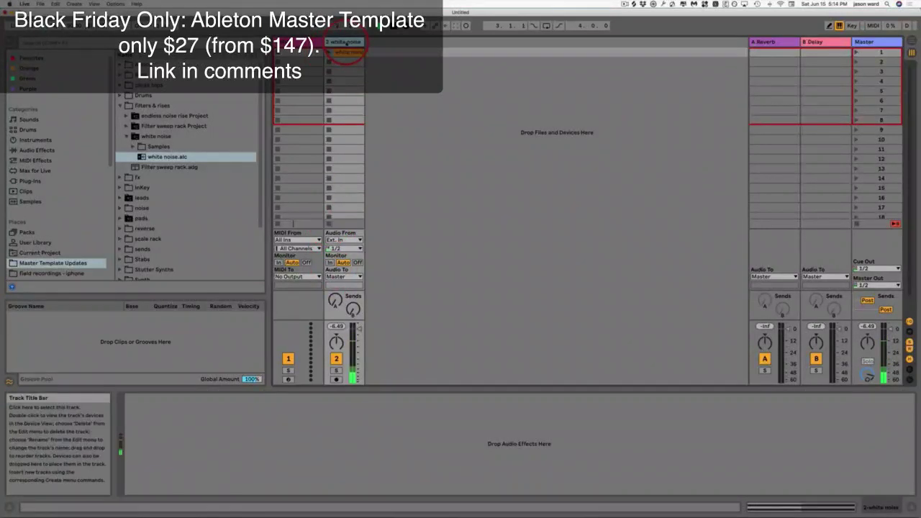
{"action": "left_click", "coordinate": [347, 54]}
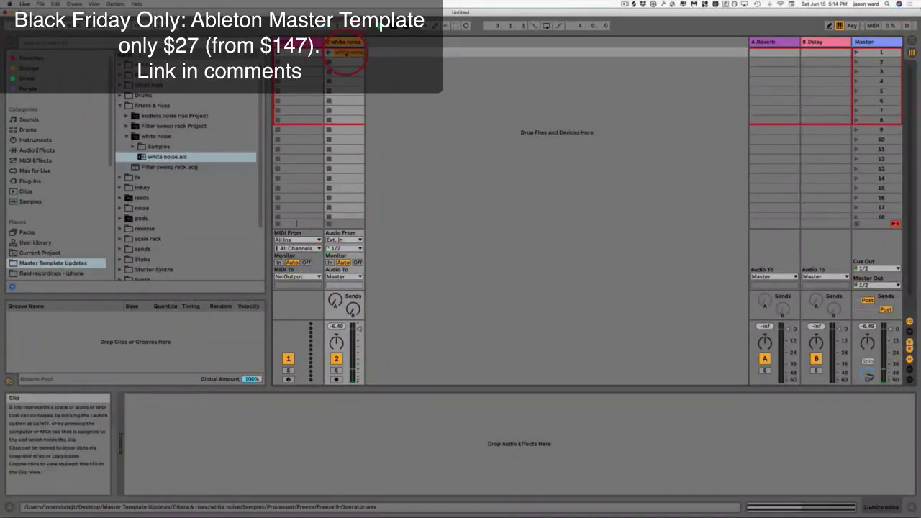
{"action": "left_click", "coordinate": [346, 53]}
{"action": "key", "text": "BackSpace"}
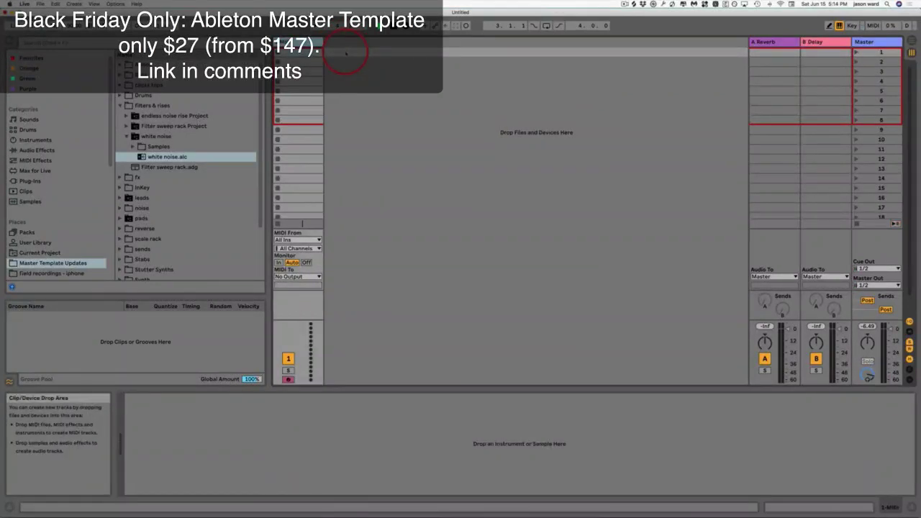
- Collapse the filters & rises folder and examine the racks in the fx folder, selecting delay verb rack chain.adg
{"action": "left_click", "coordinate": [126, 136]}
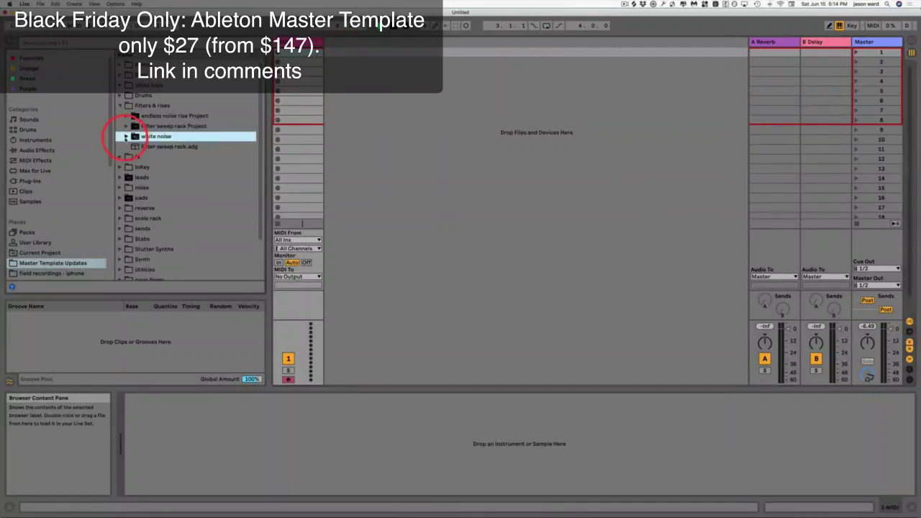
{"action": "left_click", "coordinate": [120, 106]}
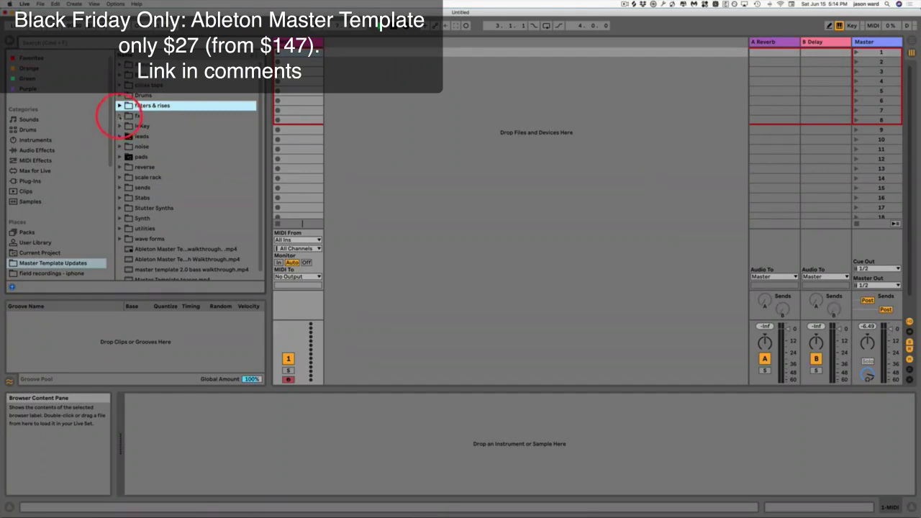
{"action": "left_click", "coordinate": [119, 116]}
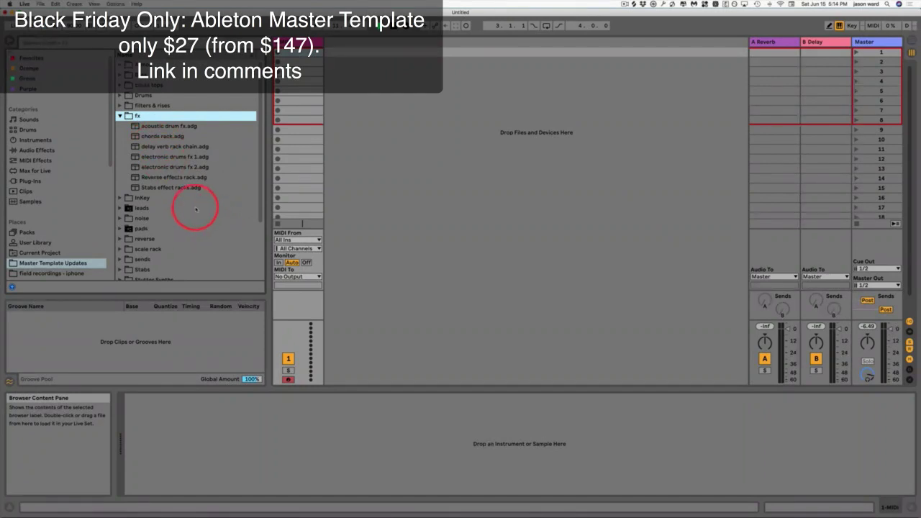
{"action": "scroll", "coordinate": [201, 167], "scroll_direction": "down", "scroll_amount": 5}
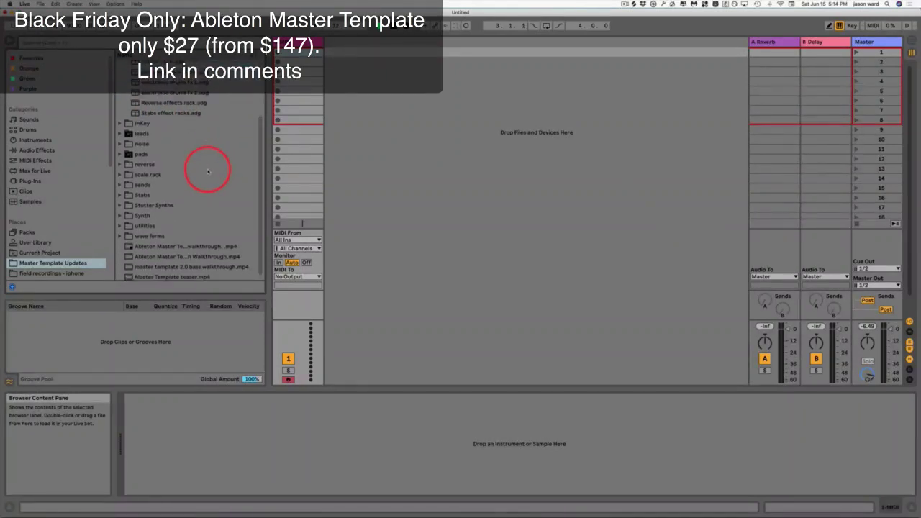
{"action": "scroll", "coordinate": [208, 170], "scroll_direction": "up", "scroll_amount": 5}
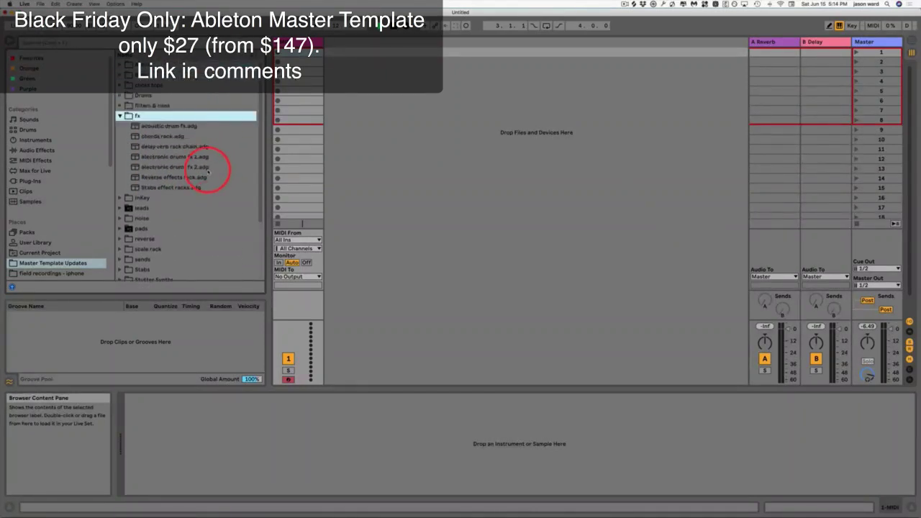
{"action": "left_click", "coordinate": [182, 146]}
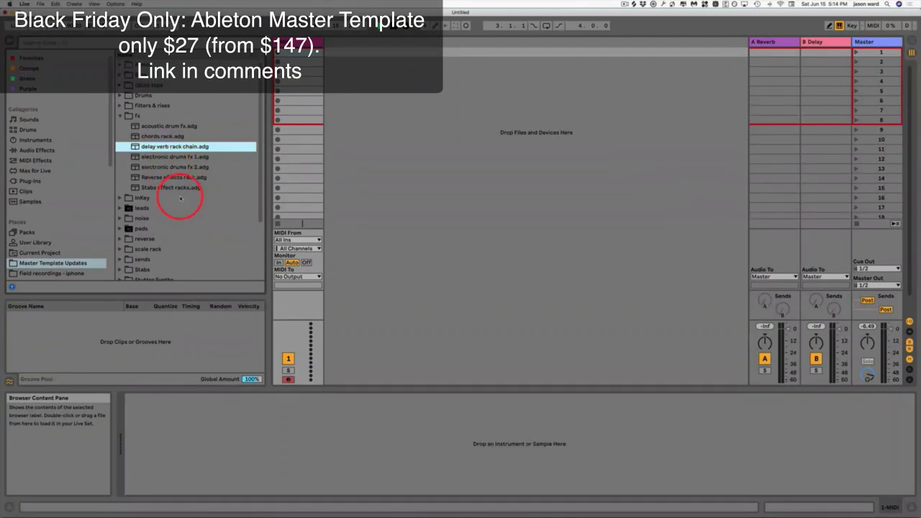
- Collapse the fx folder and examine the contents of the Stabs folder
{"action": "scroll", "coordinate": [206, 208], "scroll_direction": "down", "scroll_amount": 1}
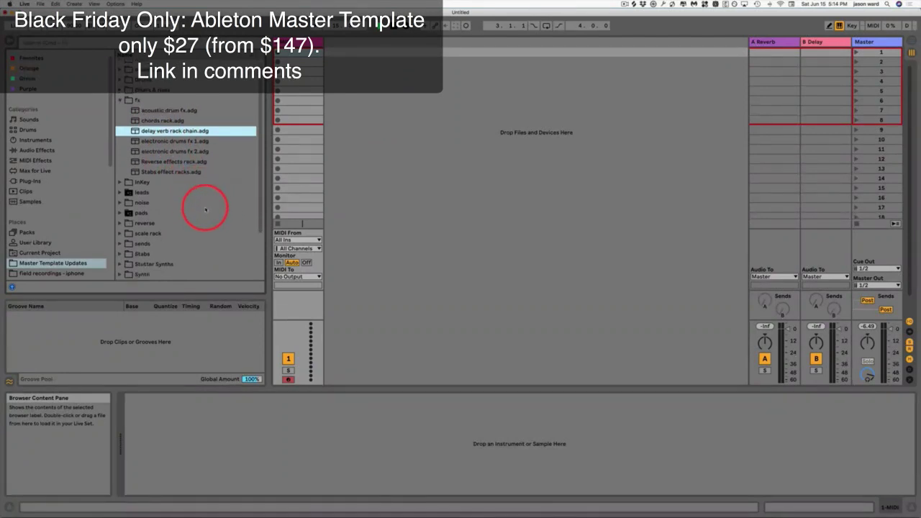
{"action": "scroll", "coordinate": [205, 208], "scroll_direction": "down", "scroll_amount": 2}
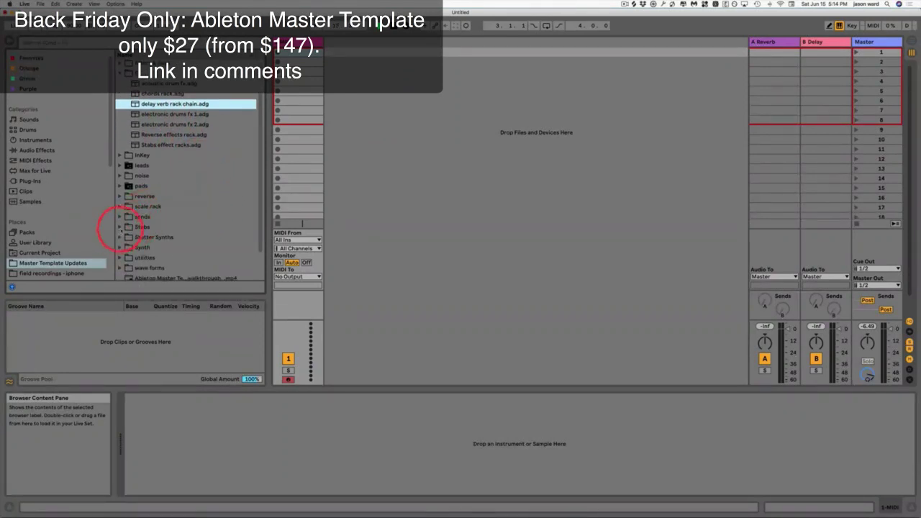
{"action": "left_click", "coordinate": [120, 228]}
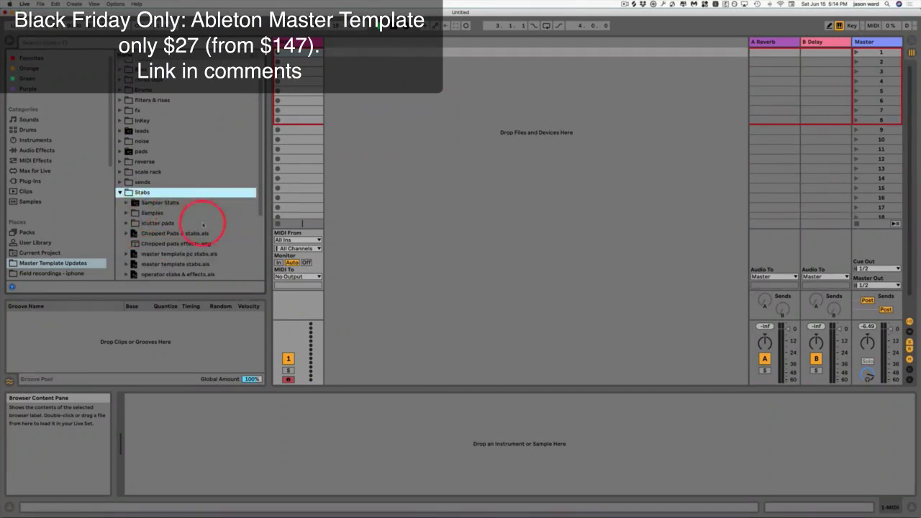
{"action": "scroll", "coordinate": [203, 225], "scroll_direction": "down", "scroll_amount": 3}
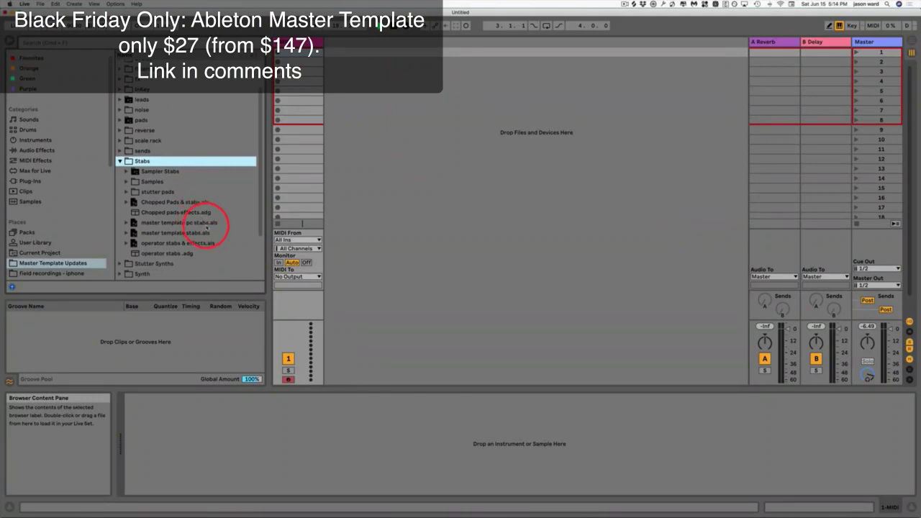
{"action": "scroll", "coordinate": [190, 223], "scroll_direction": "up", "scroll_amount": 2}
- Load Sampler Stabs.als from the Sampler Stabs folder into the set as a new track
{"action": "left_click", "coordinate": [125, 191]}
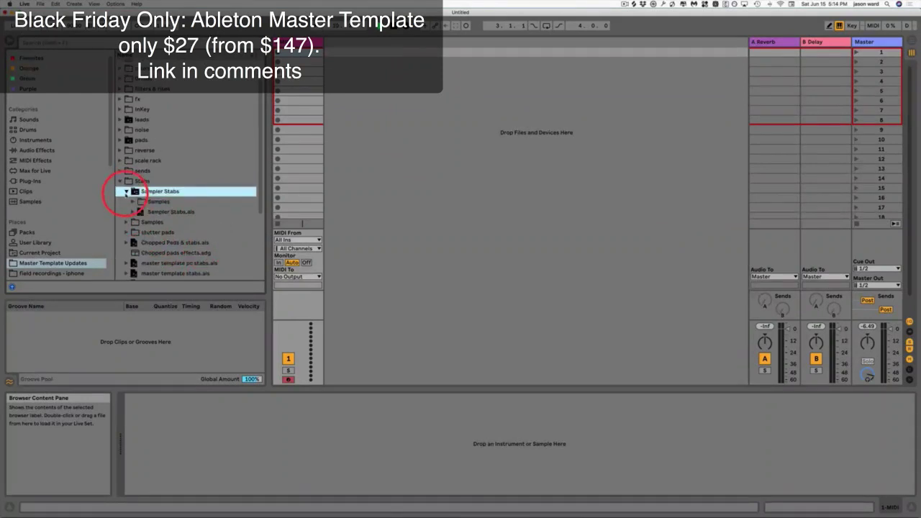
{"action": "left_click", "coordinate": [125, 192]}
{"action": "scroll", "coordinate": [221, 217], "scroll_direction": "down", "scroll_amount": 1}
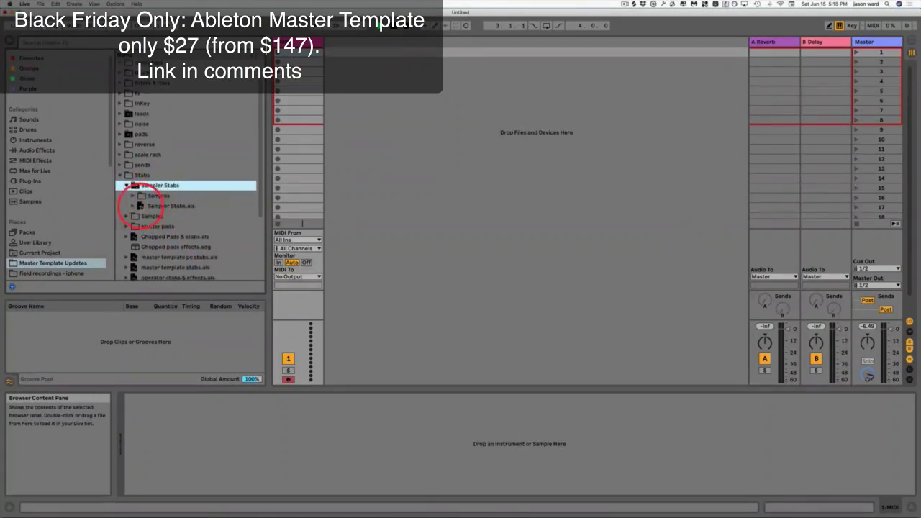
{"action": "left_click", "coordinate": [151, 205]}
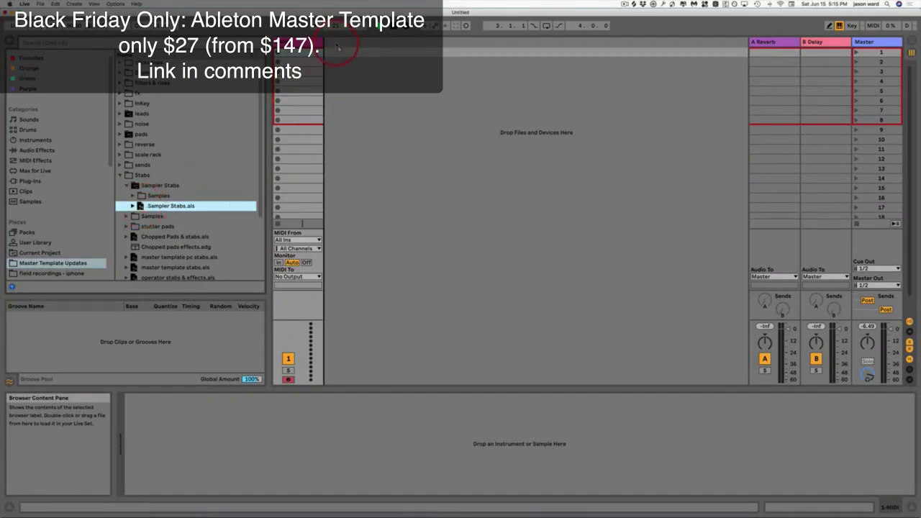
{"action": "left_click_drag", "start_coordinate": [335, 44], "coordinate": [335, 45]}
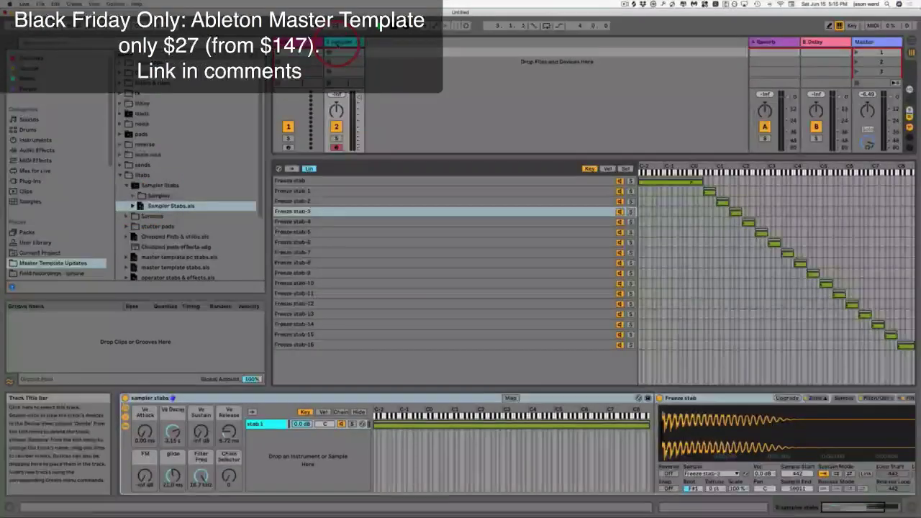
{"action": "left_click", "coordinate": [340, 66]}
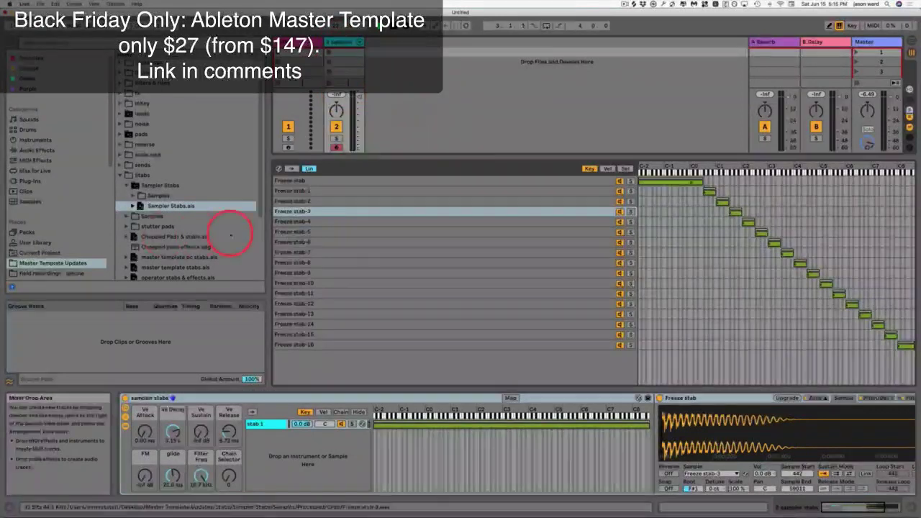
- Collapse the Sampler Stabs folder and raise the sampler stabs rack's FM macro to about -28 dB
{"action": "scroll", "coordinate": [158, 237], "scroll_direction": "down", "scroll_amount": 2}
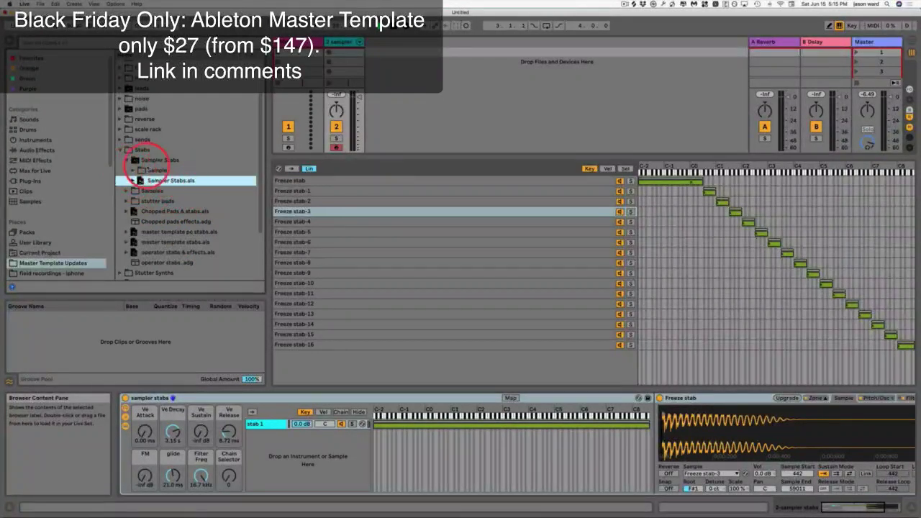
{"action": "left_click", "coordinate": [128, 160]}
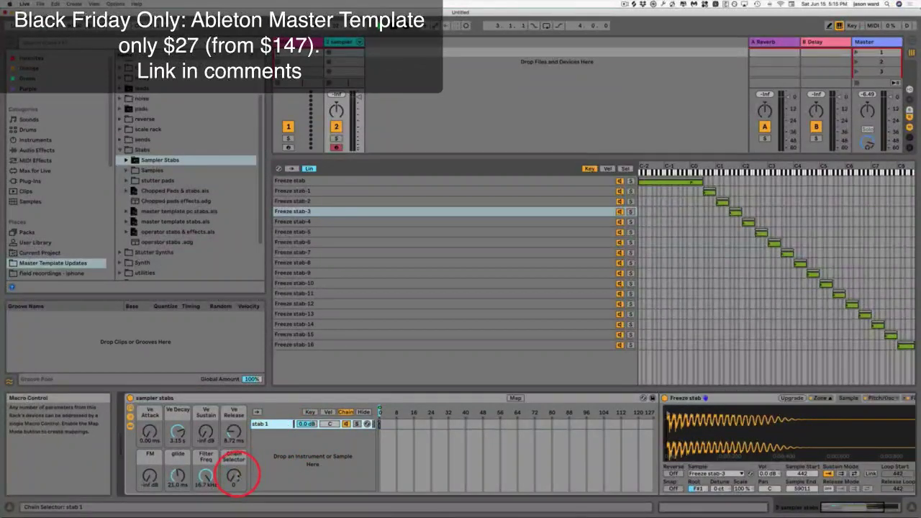
{"action": "left_click", "coordinate": [234, 475]}
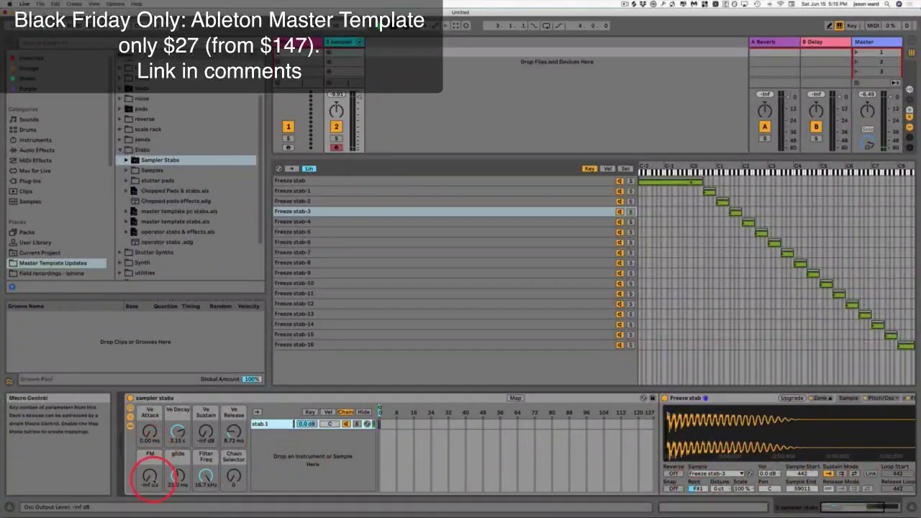
{"action": "left_click_drag", "start_coordinate": [151, 477], "coordinate": [147, 478]}
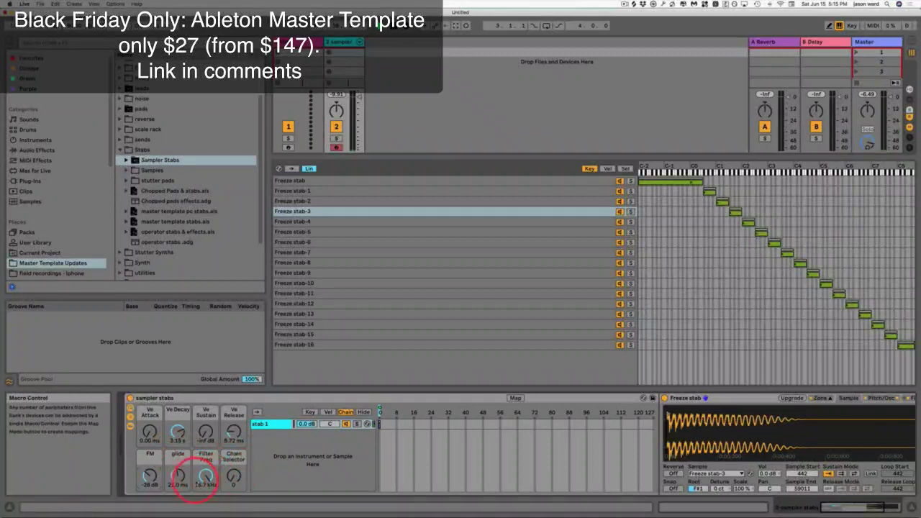
- Add Stabs effect racks.adg from the fx folder after the sampler in the sampler stabs device chain
{"action": "scroll", "coordinate": [635, 455], "scroll_direction": "right", "scroll_amount": 2}
{"action": "scroll", "coordinate": [636, 455], "scroll_direction": "right", "scroll_amount": 6}
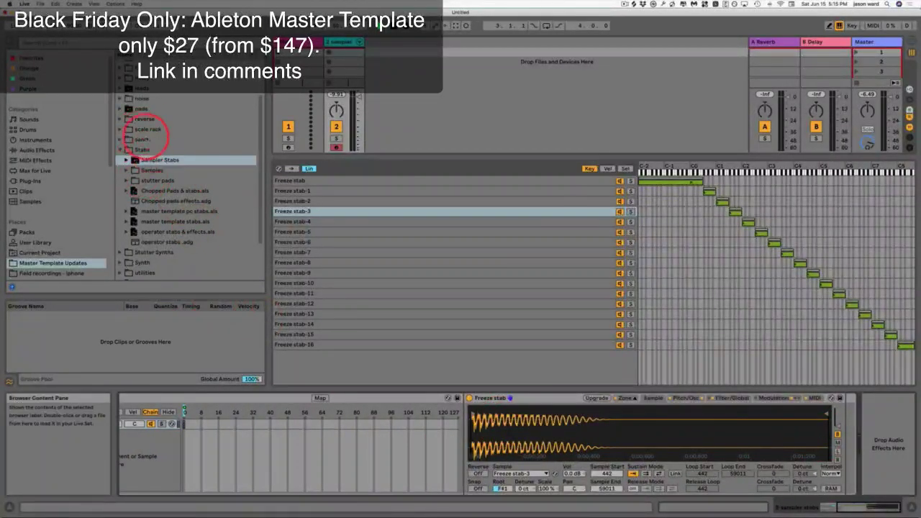
{"action": "scroll", "coordinate": [144, 83], "scroll_direction": "up", "scroll_amount": 1}
{"action": "left_click", "coordinate": [119, 73]}
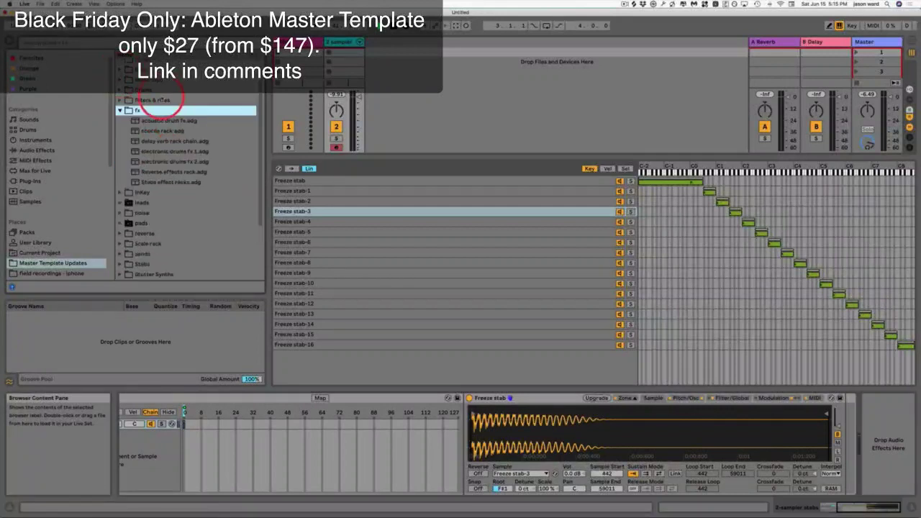
{"action": "left_click", "coordinate": [148, 183]}
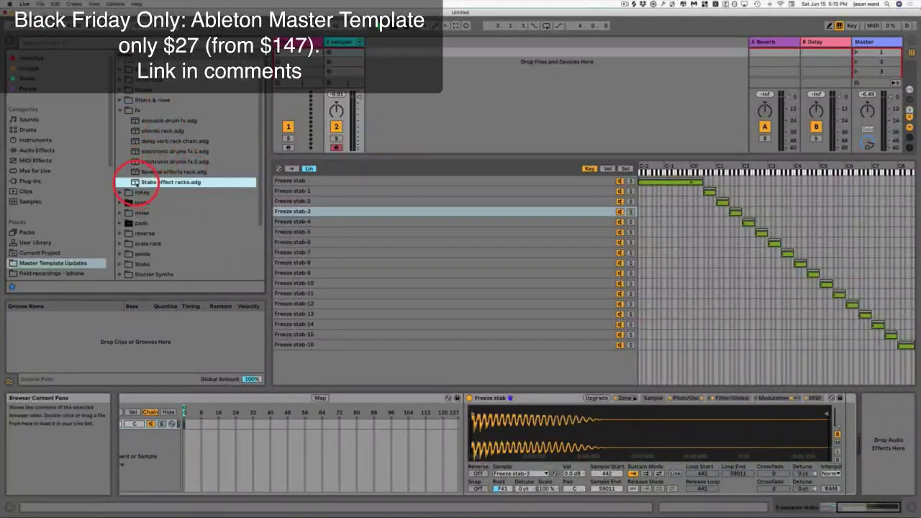
{"action": "left_click_drag", "start_coordinate": [436, 266], "coordinate": [887, 426]}
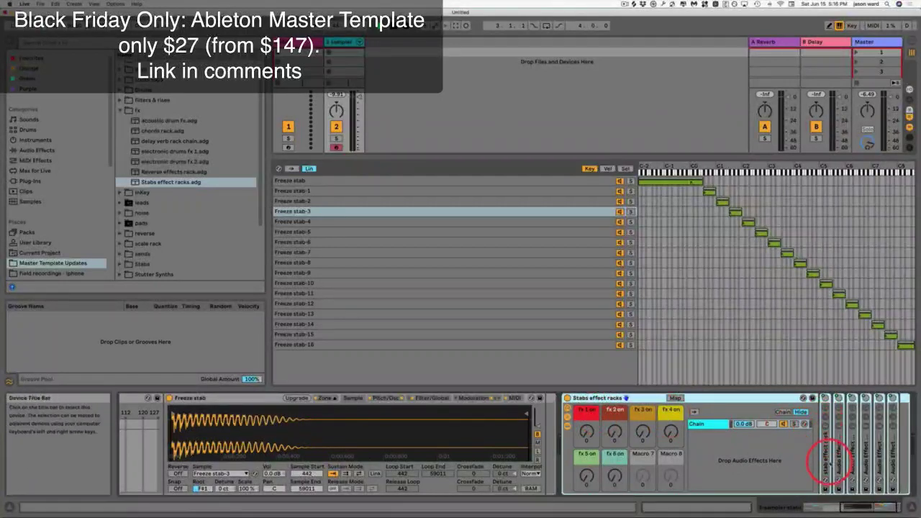
- Unfold the first nested stab effect rack to view its devices, and turn the fx 1 on macro up to 99
{"action": "double_click", "coordinate": [834, 405]}
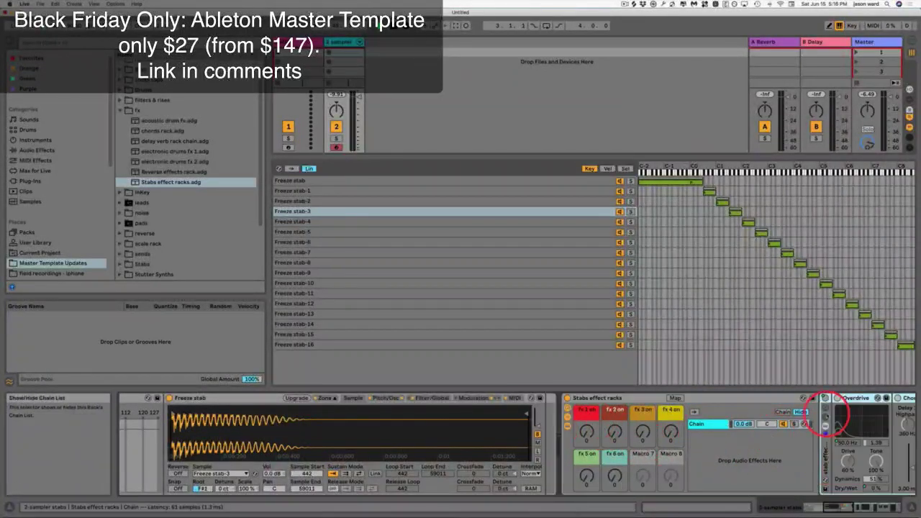
{"action": "left_click_drag", "start_coordinate": [841, 457], "coordinate": [839, 448]}
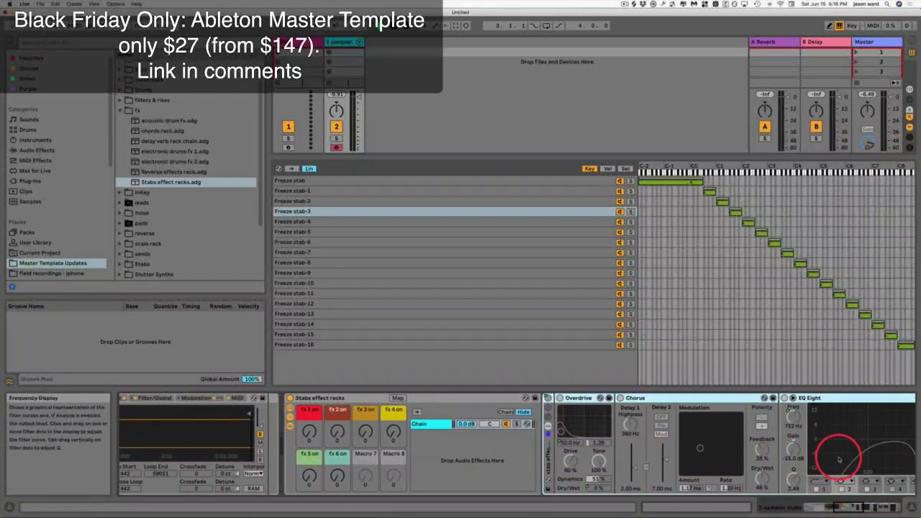
{"action": "left_click", "coordinate": [678, 439]}
{"action": "left_click_drag", "start_coordinate": [448, 434], "coordinate": [448, 410]}
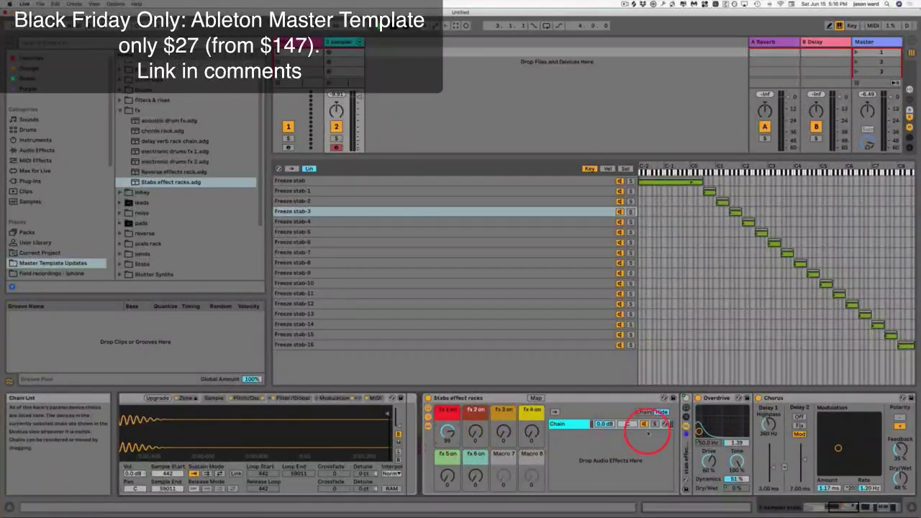
- Show the stab effect rack's macros and set delay to 18%, reverb to 63%, verb decay to 10.9 s, dirt to 96% and dirt freq to 529 Hz
{"action": "double_click", "coordinate": [687, 407]}
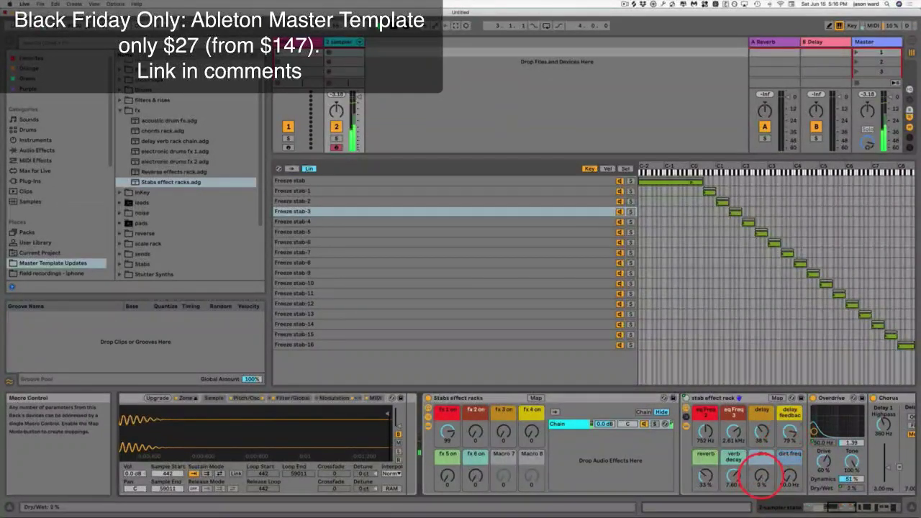
{"action": "left_click_drag", "start_coordinate": [763, 479], "coordinate": [789, 480]}
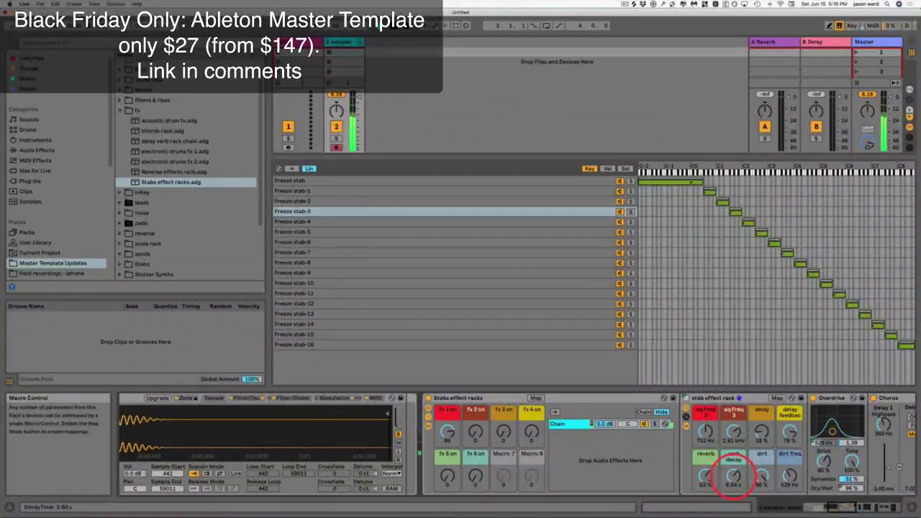
{"action": "left_click_drag", "start_coordinate": [734, 475], "coordinate": [734, 477]}
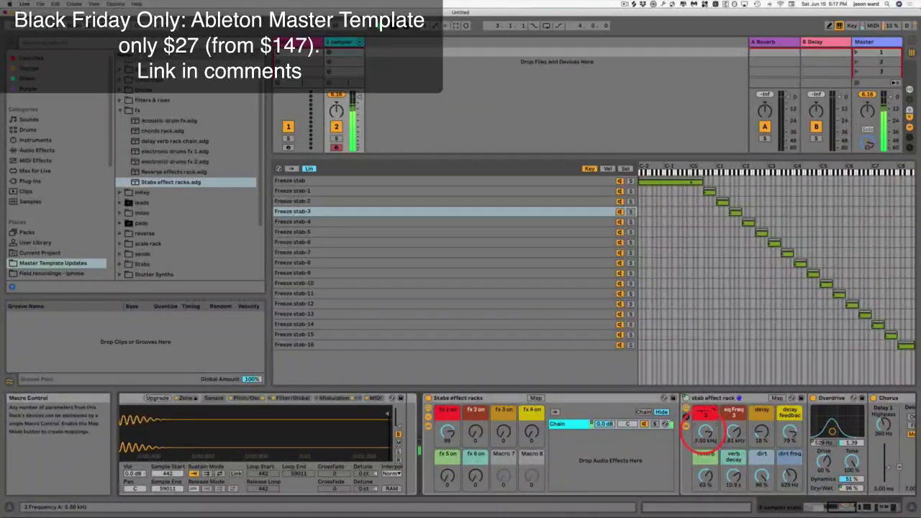
- Set the stab effect rack's eq freq 2 to 677 Hz, eq freq 3 to 1.26 kHz and dirt to 55%
{"action": "left_click_drag", "start_coordinate": [705, 432], "coordinate": [706, 429]}
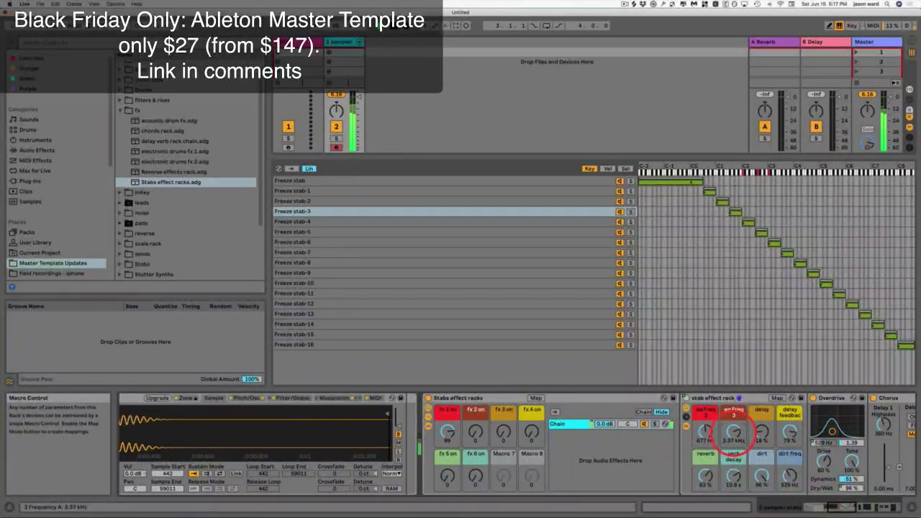
{"action": "left_click_drag", "start_coordinate": [734, 432], "coordinate": [735, 435]}
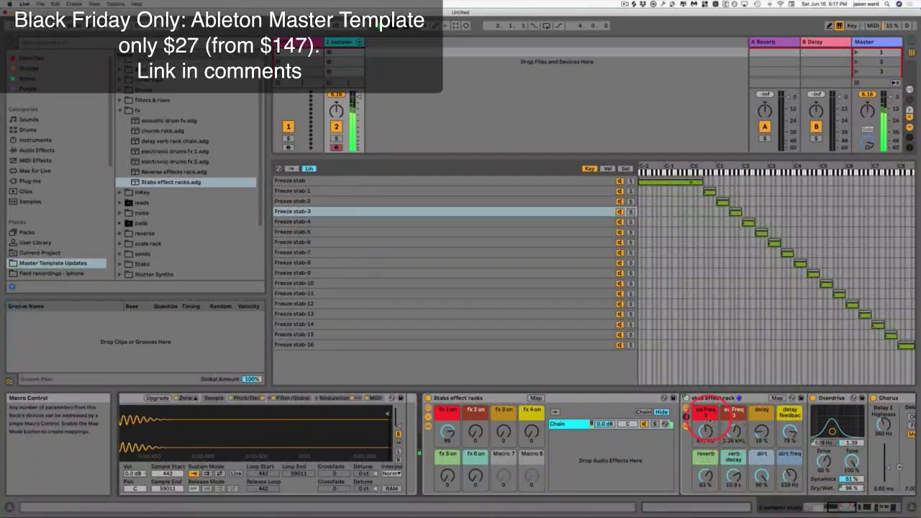
{"action": "left_click", "coordinate": [706, 412]}
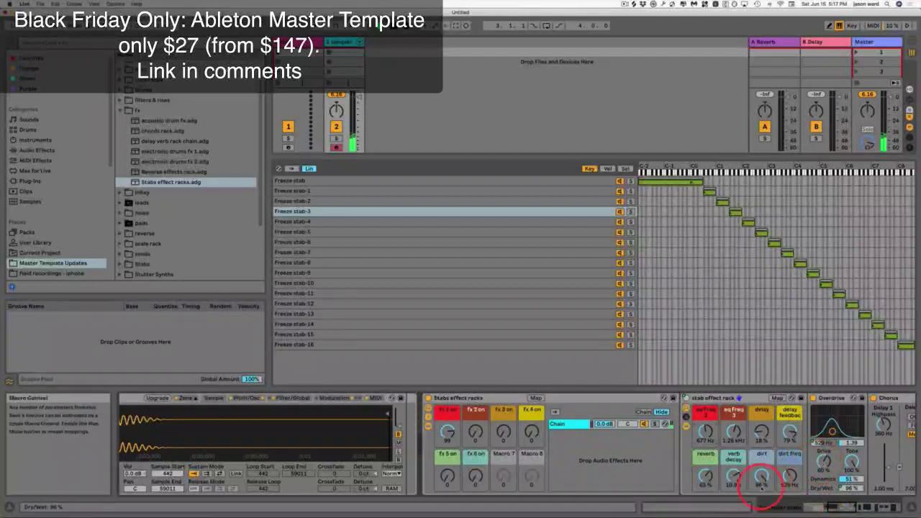
{"action": "left_click", "coordinate": [761, 477]}
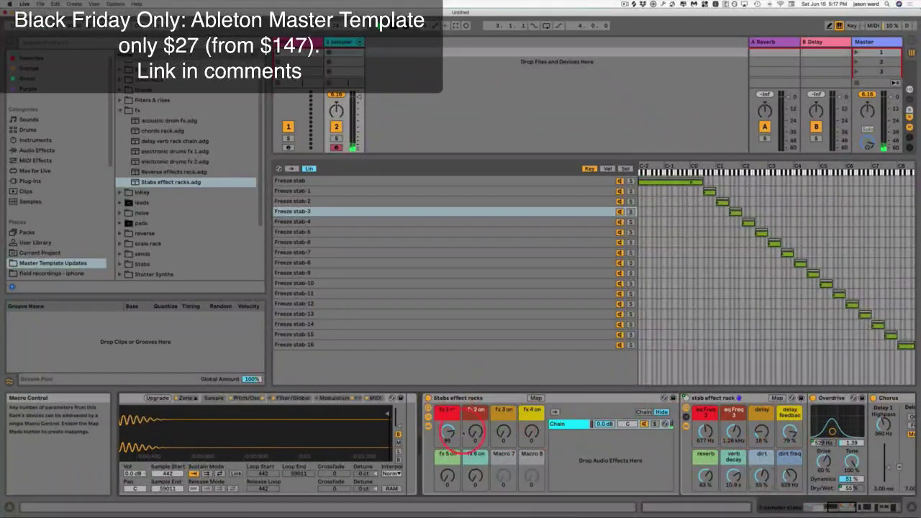
- Turn fx 1 off, then audition the fx 2, fx 3, fx 5 and fx 6 macros and turn each back down to about zero
{"action": "left_click_drag", "start_coordinate": [452, 433], "coordinate": [447, 435]}
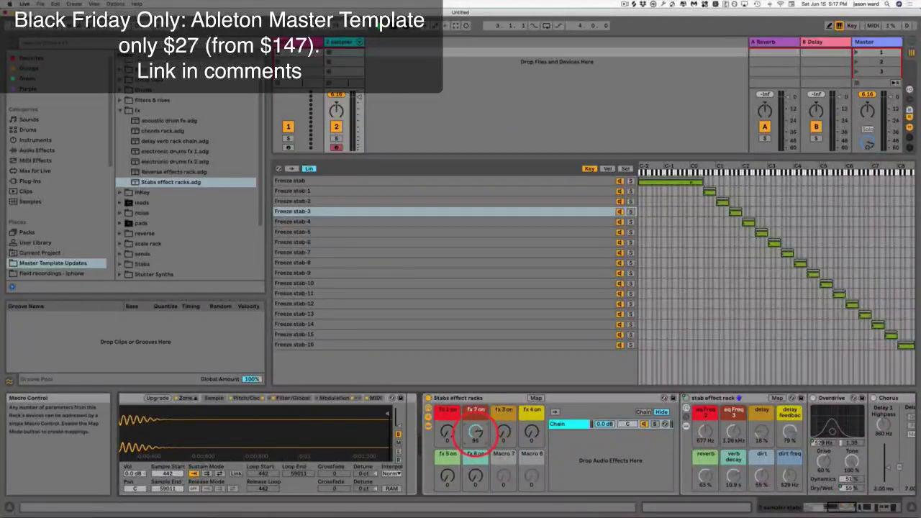
{"action": "left_click_drag", "start_coordinate": [476, 432], "coordinate": [476, 435]}
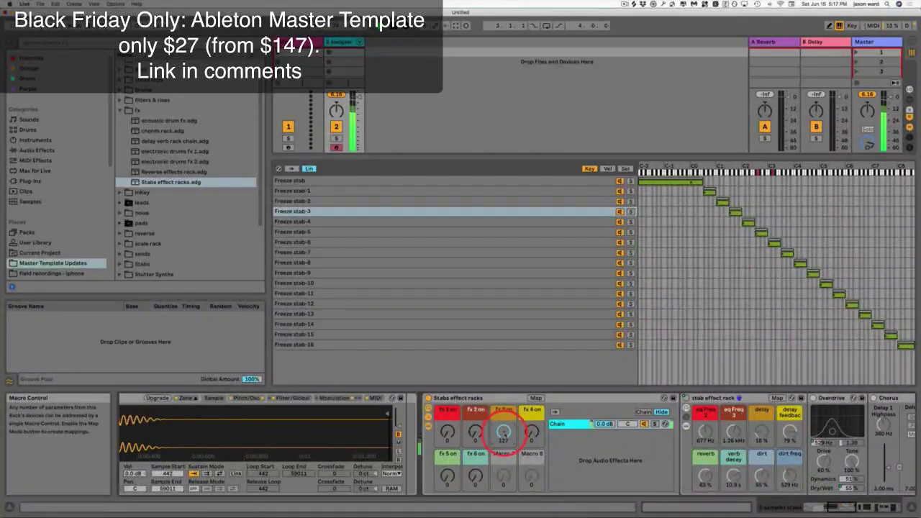
{"action": "left_click_drag", "start_coordinate": [504, 431], "coordinate": [504, 435]}
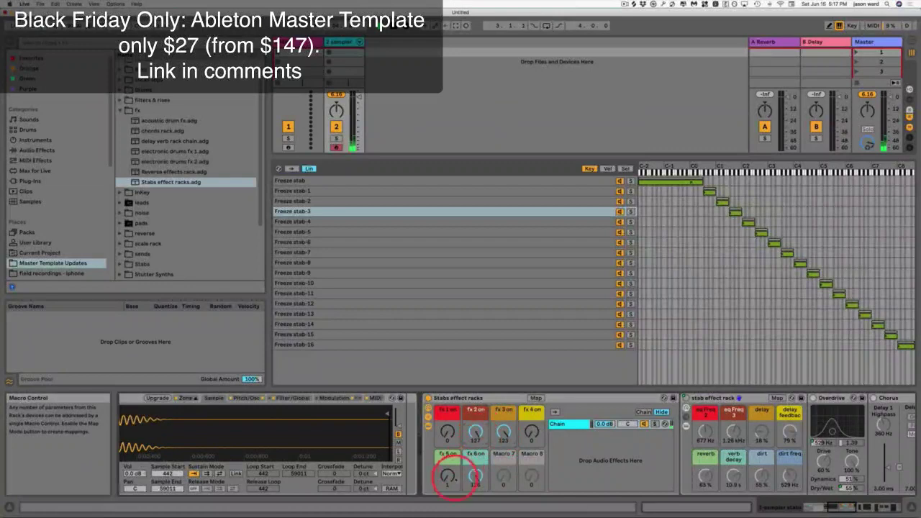
{"action": "left_click_drag", "start_coordinate": [452, 477], "coordinate": [451, 497]}
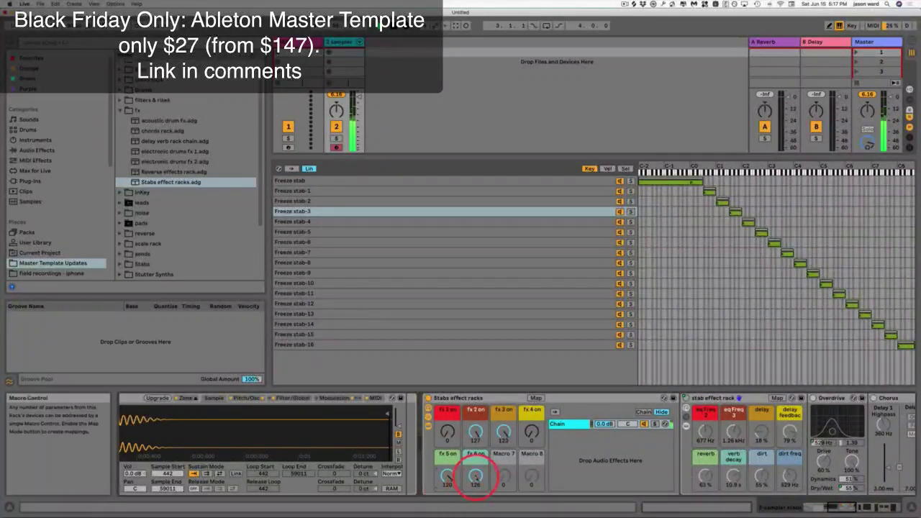
{"action": "left_click_drag", "start_coordinate": [448, 475], "coordinate": [447, 481]}
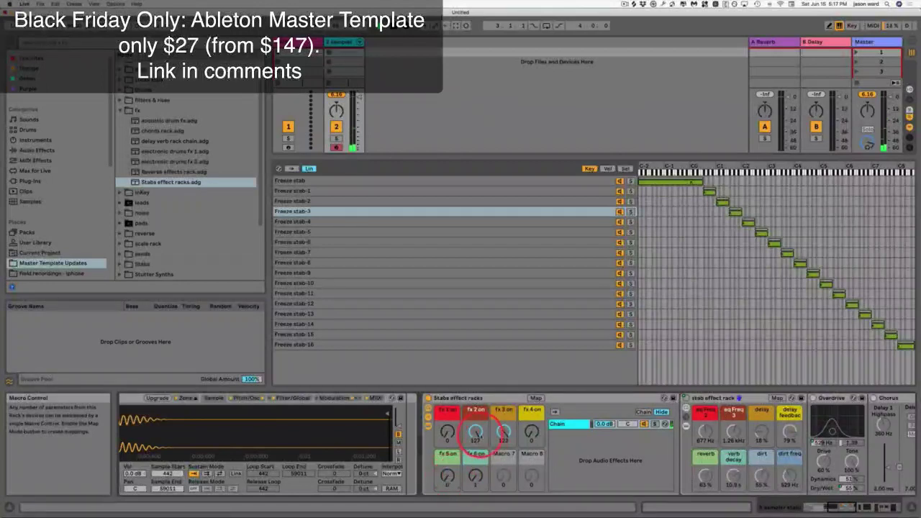
{"action": "left_click_drag", "start_coordinate": [475, 432], "coordinate": [476, 441]}
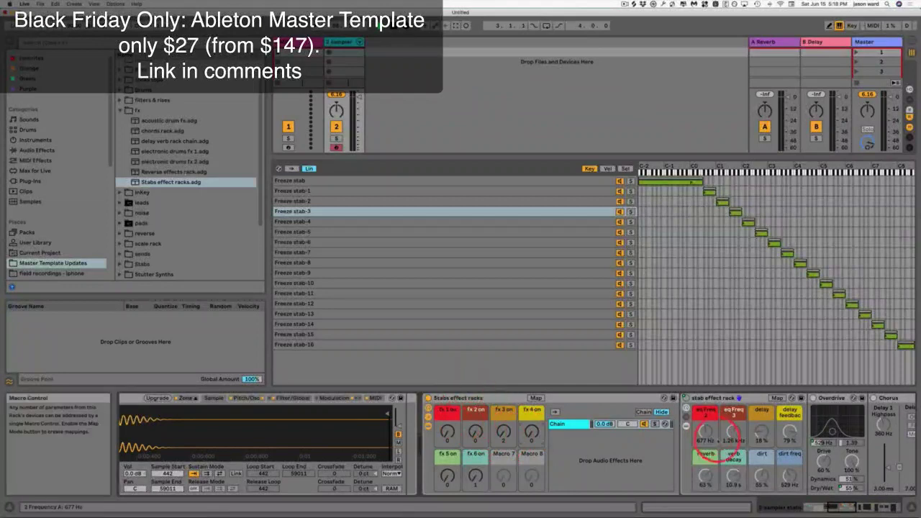
- Hide the macro controls of the nested stab effect rack
{"action": "scroll", "coordinate": [653, 456], "scroll_direction": "right", "scroll_amount": 5}
{"action": "scroll", "coordinate": [660, 459], "scroll_direction": "right", "scroll_amount": 5}
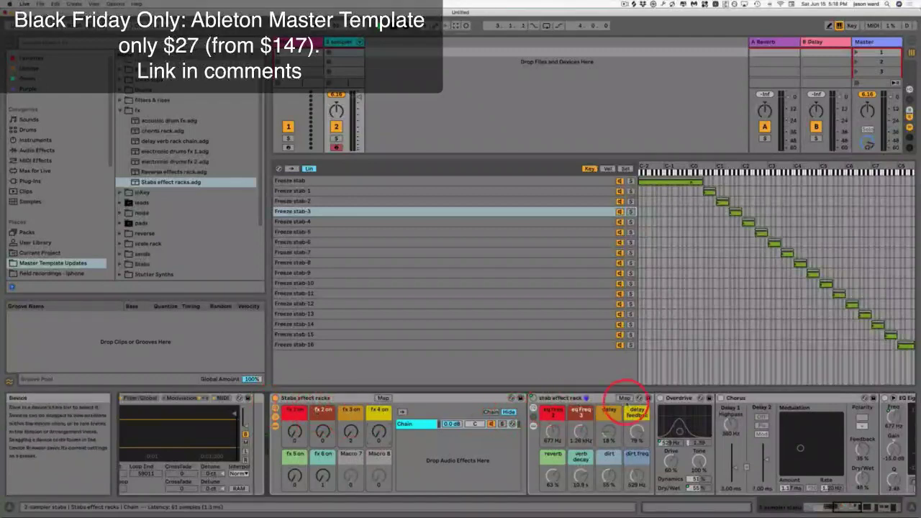
{"action": "left_click", "coordinate": [533, 408]}
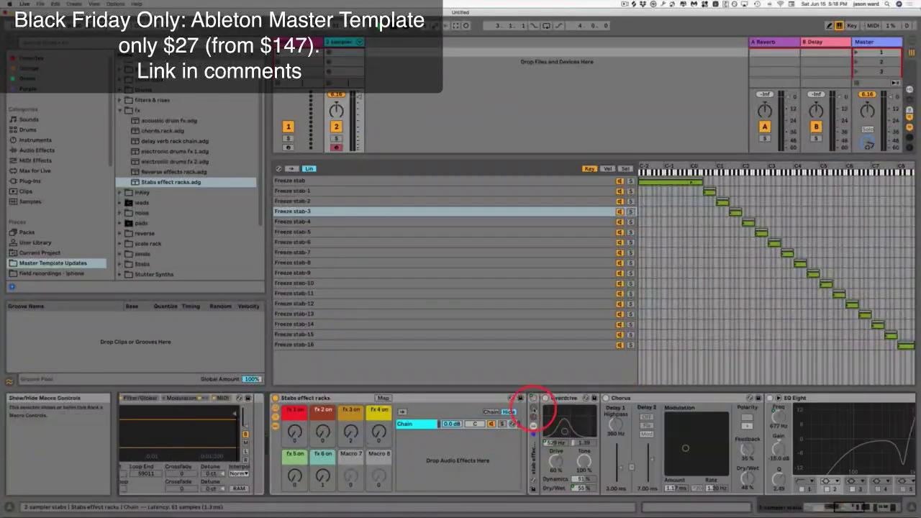
- Fold the first nested rack's devices, examine the macro controls of the next two nested racks, and fold them again
{"action": "left_click", "coordinate": [534, 428]}
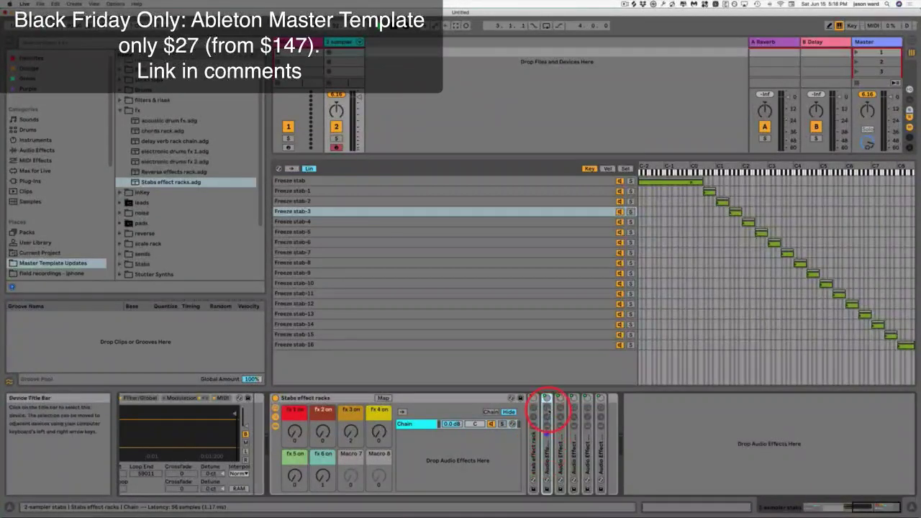
{"action": "double_click", "coordinate": [547, 410]}
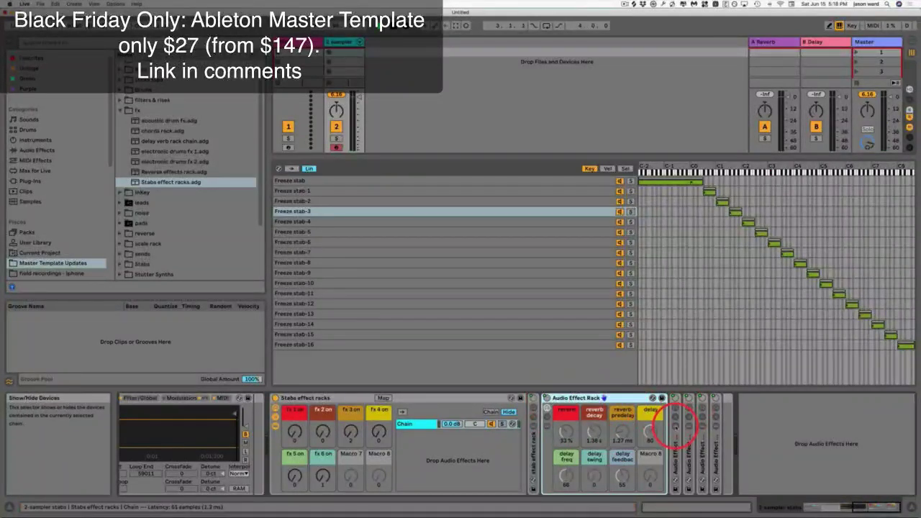
{"action": "double_click", "coordinate": [677, 425]}
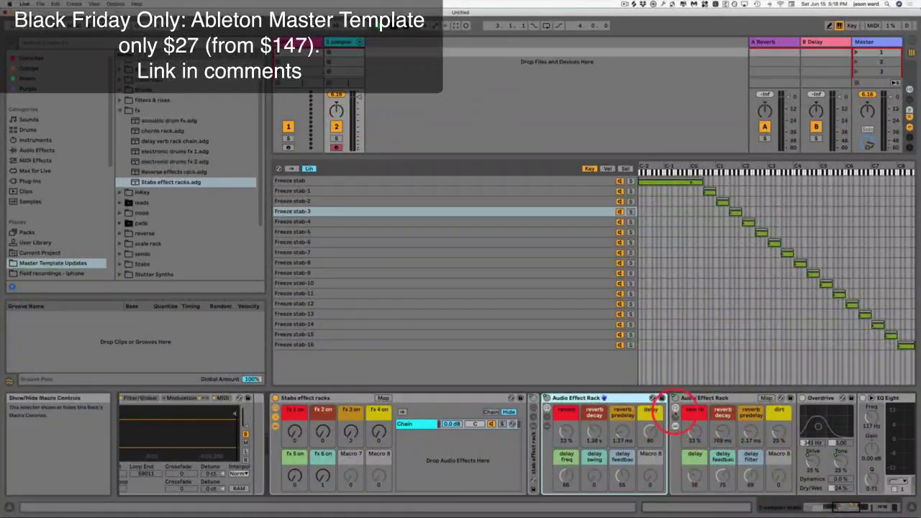
{"action": "double_click", "coordinate": [657, 400]}
{"action": "double_click", "coordinate": [547, 398]}
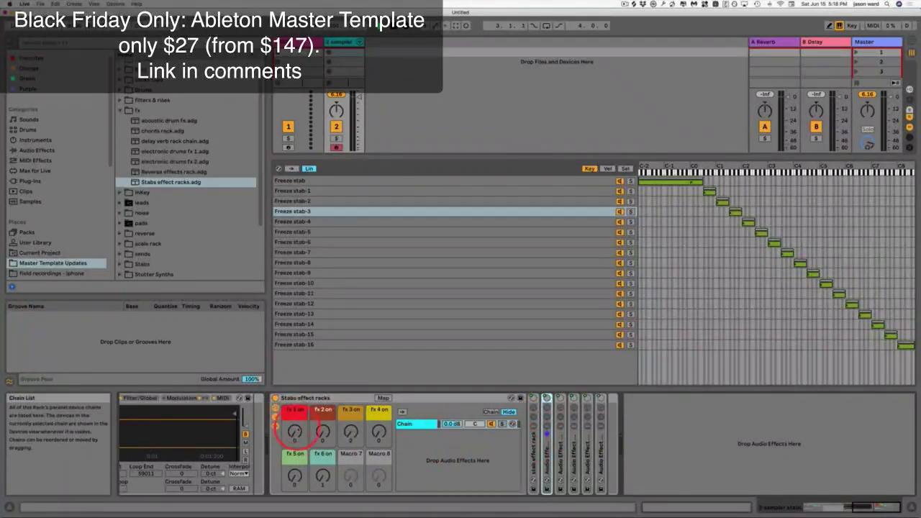
- Replace the Stabs effect racks on the sampler track with Reverse effects rack.adg, placed after the sampler
{"action": "scroll", "coordinate": [446, 458], "scroll_direction": "left", "scroll_amount": 10}
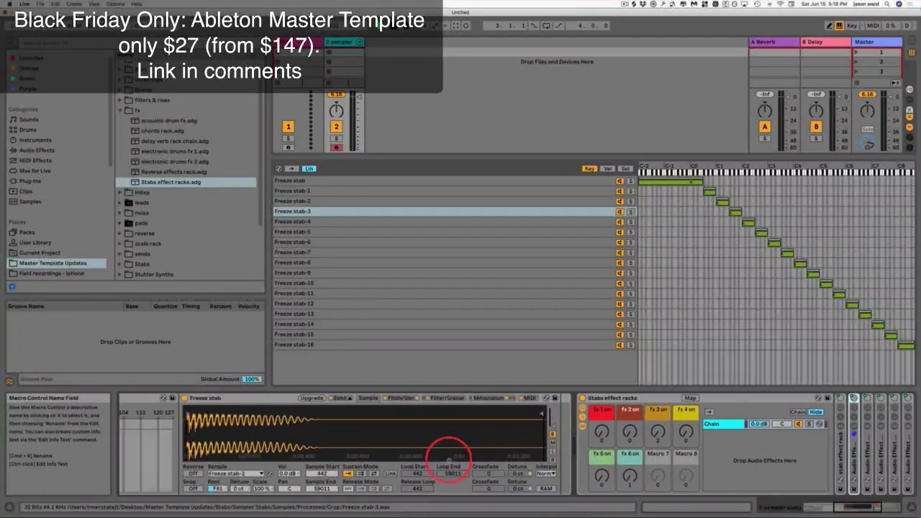
{"action": "scroll", "coordinate": [449, 457], "scroll_direction": "left", "scroll_amount": 5}
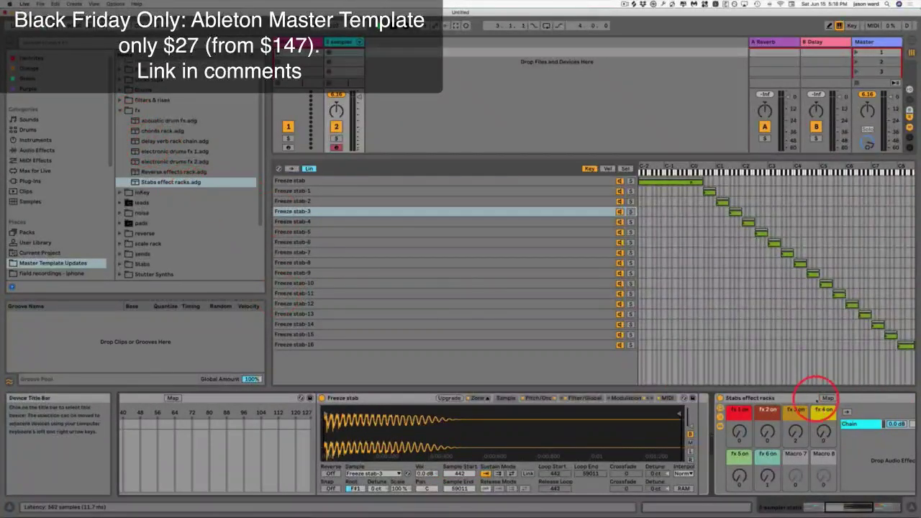
{"action": "left_click", "coordinate": [777, 502]}
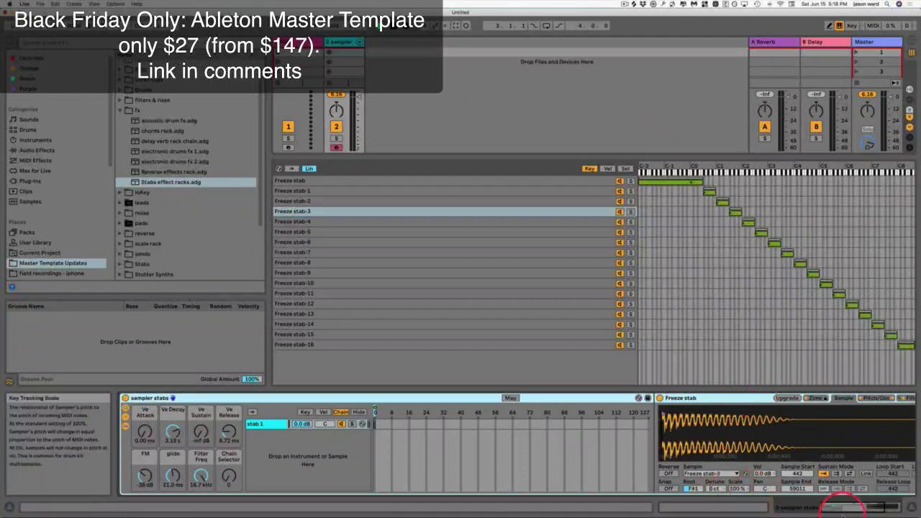
{"action": "left_click", "coordinate": [835, 503]}
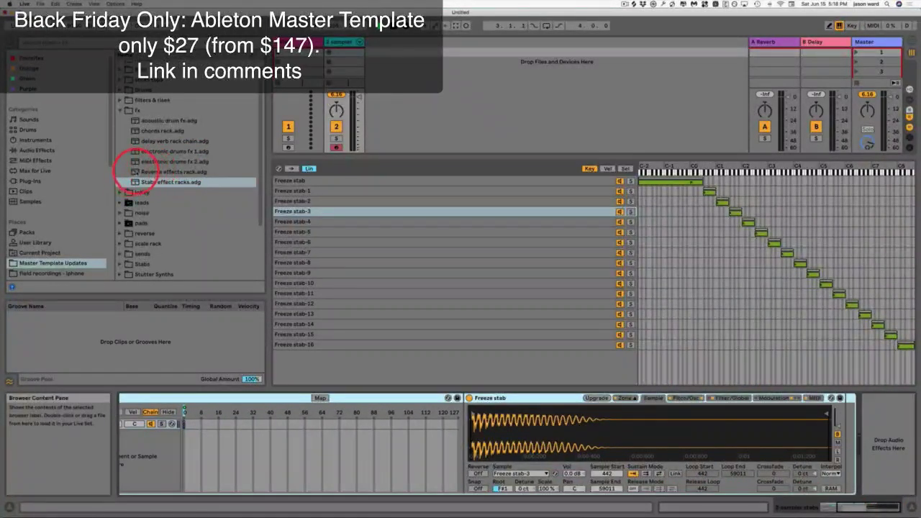
{"action": "left_click", "coordinate": [136, 172]}
{"action": "left_click_drag", "start_coordinate": [137, 169], "coordinate": [873, 430]}
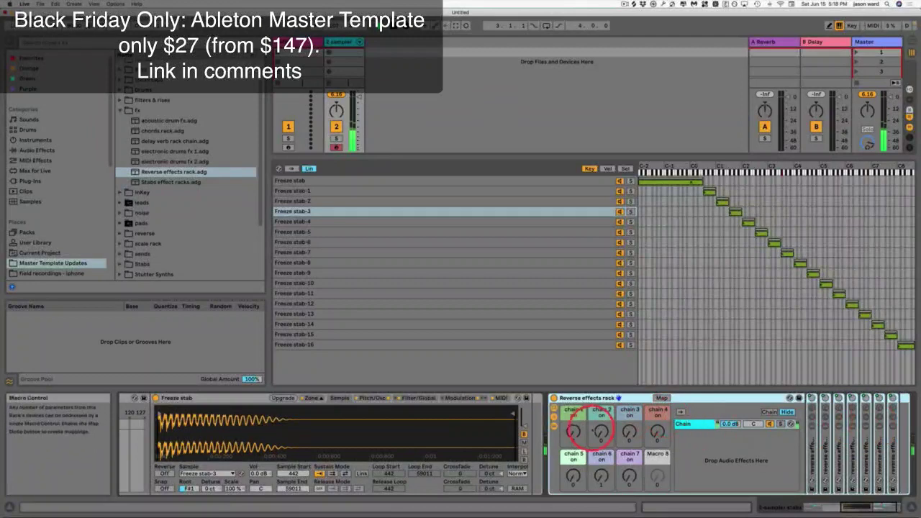
- Audition the reverse rack's chain 1 to chain 4 macros at high values, then turn them back down
{"action": "left_click_drag", "start_coordinate": [573, 431], "coordinate": [574, 403]}
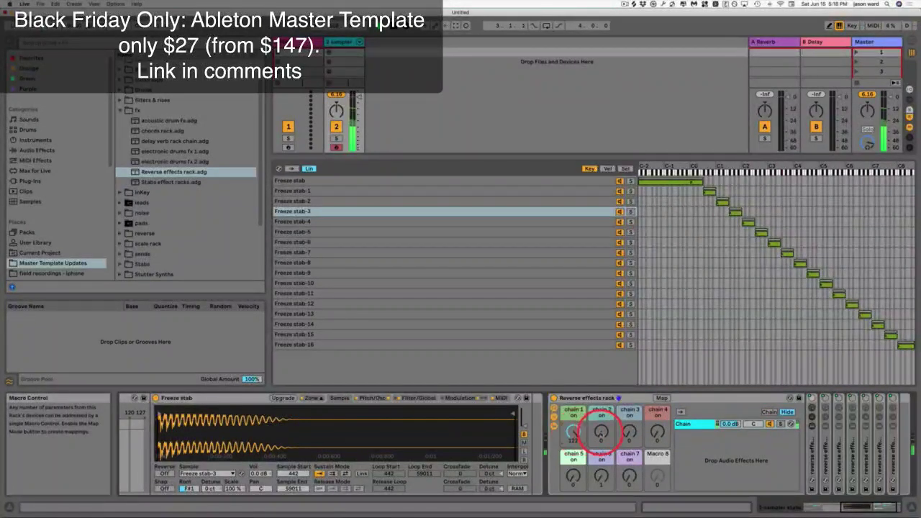
{"action": "left_click_drag", "start_coordinate": [573, 432], "coordinate": [601, 437]}
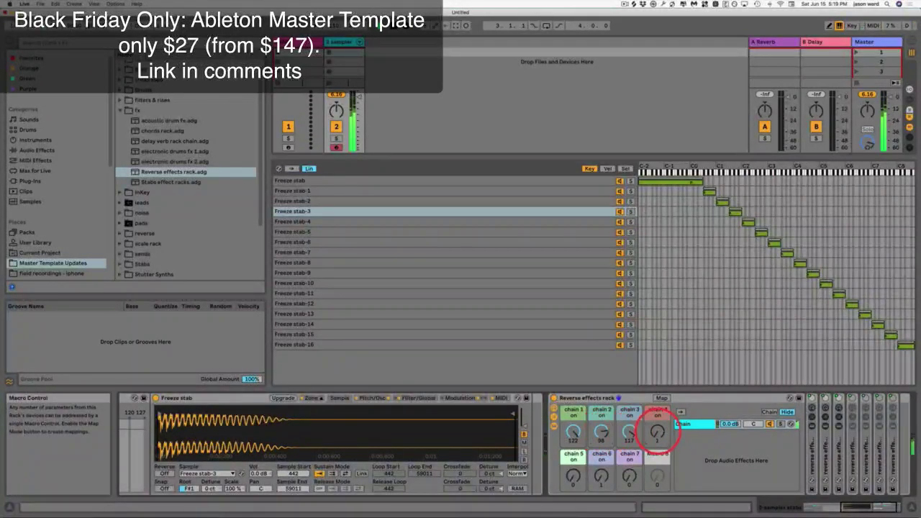
{"action": "left_click_drag", "start_coordinate": [657, 431], "coordinate": [655, 428]}
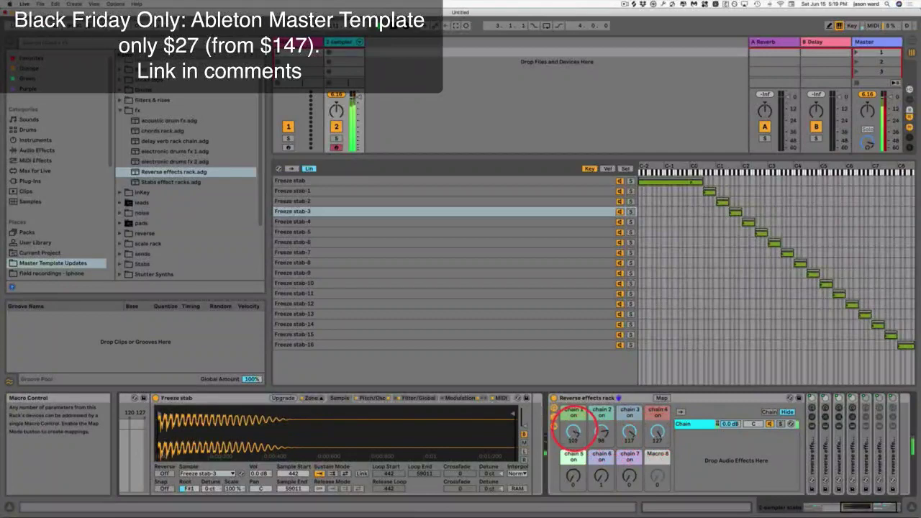
{"action": "left_click_drag", "start_coordinate": [573, 431], "coordinate": [657, 442]}
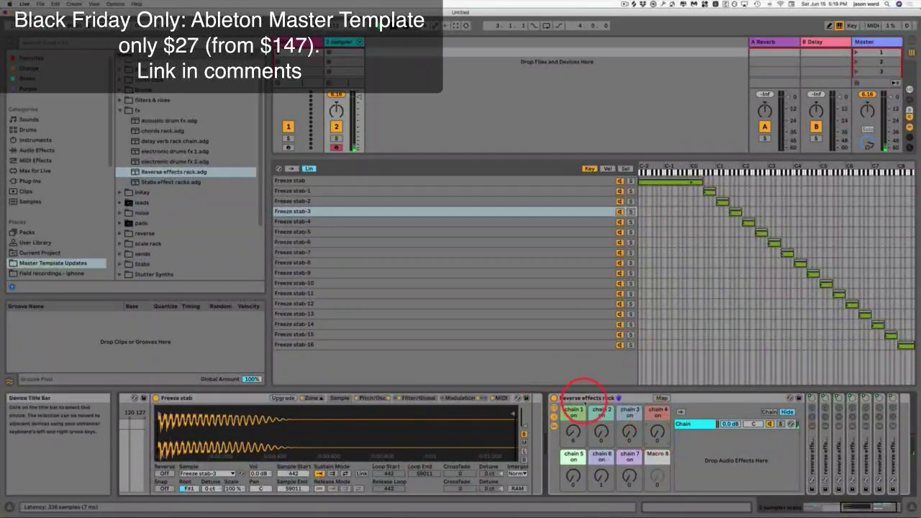
- Delete the Reverse effects rack and load delay verb rack chain.adg after the sampler in its place
{"action": "key", "text": "Delete"}
{"action": "left_click", "coordinate": [136, 141]}
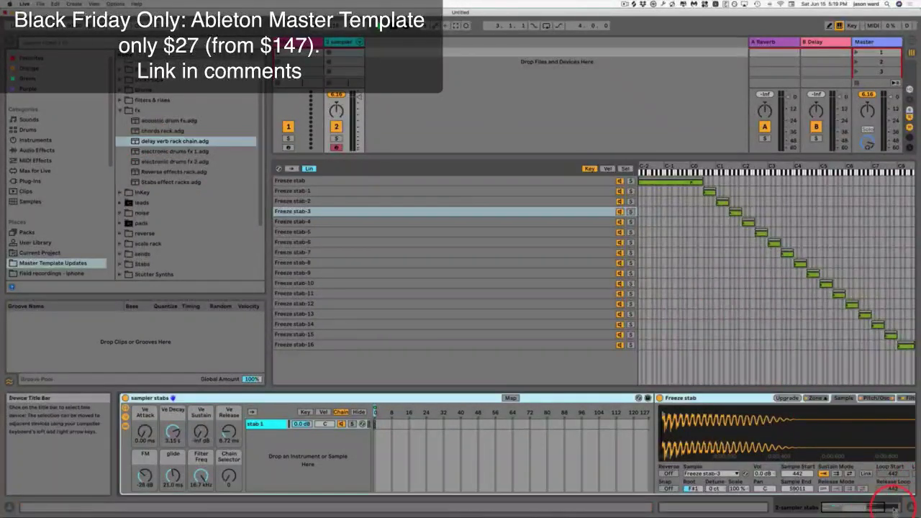
{"action": "scroll", "coordinate": [899, 461], "scroll_direction": "right", "scroll_amount": 5}
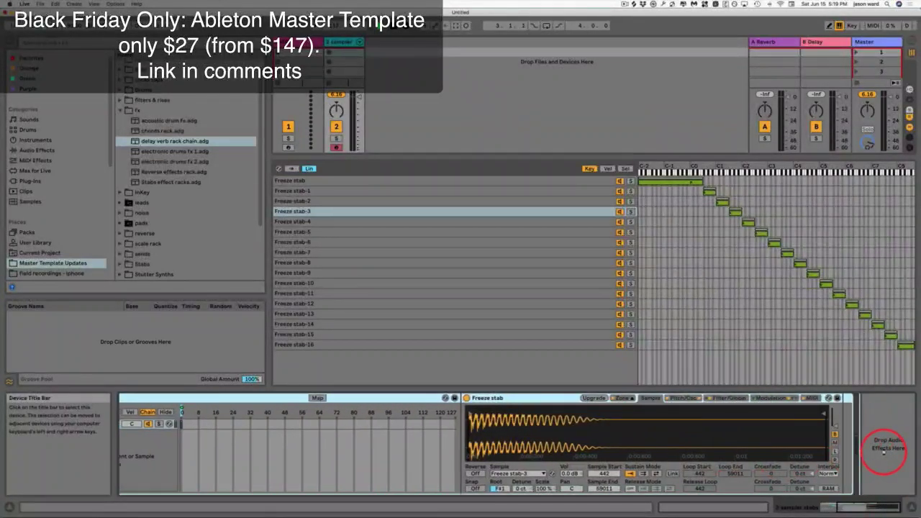
{"action": "left_click_drag", "start_coordinate": [884, 452], "coordinate": [884, 449]}
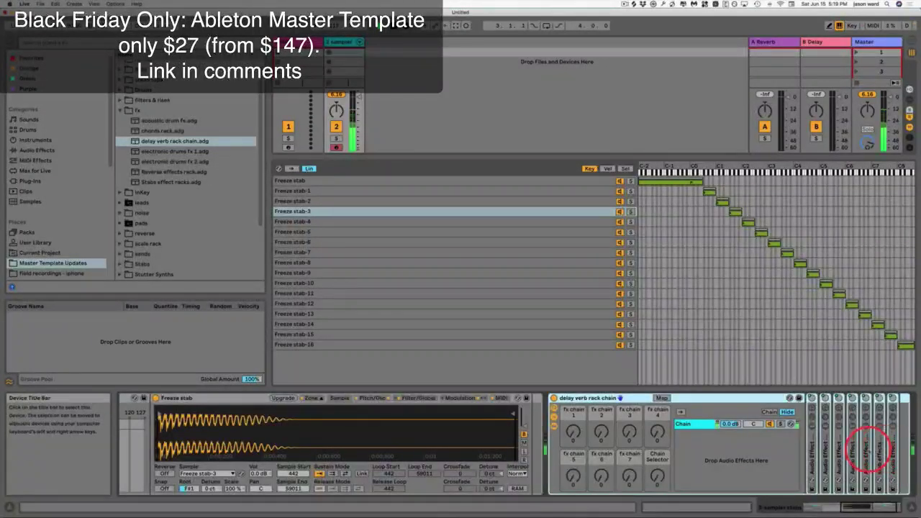
- Audition the delay verb rack's fx chain 1 and fx chain 2 macros and turn each back down to about zero
{"action": "left_click_drag", "start_coordinate": [572, 431], "coordinate": [574, 441]}
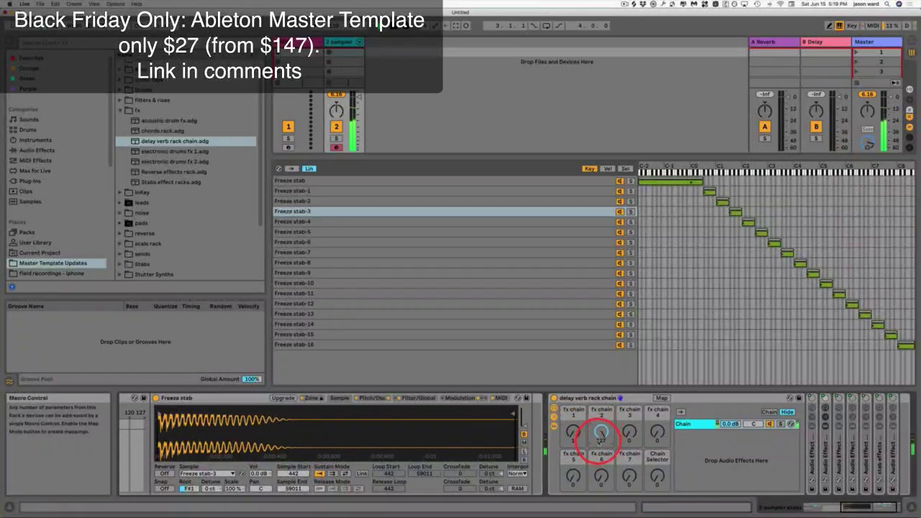
{"action": "left_click", "coordinate": [600, 431]}
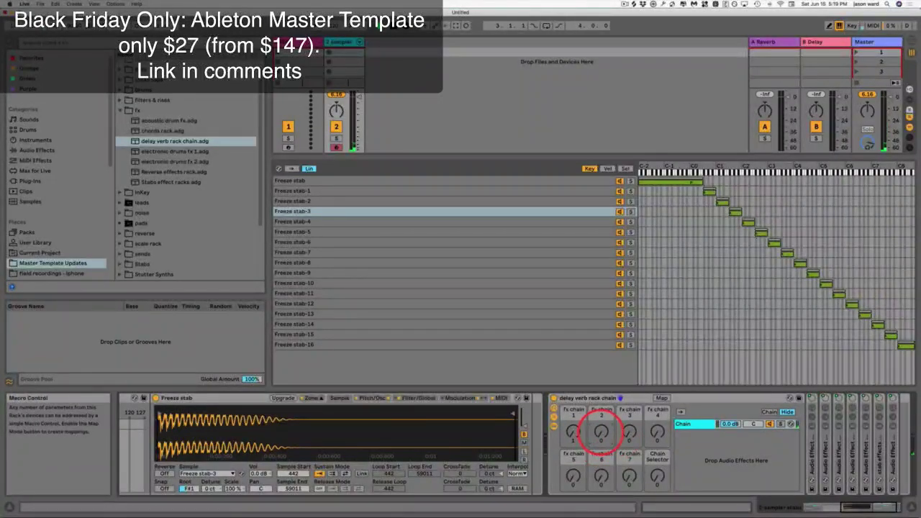
- Set fx chain 3 to 125 and show the third nested rack's chains and macro controls
{"action": "left_click_drag", "start_coordinate": [630, 432], "coordinate": [630, 432]}
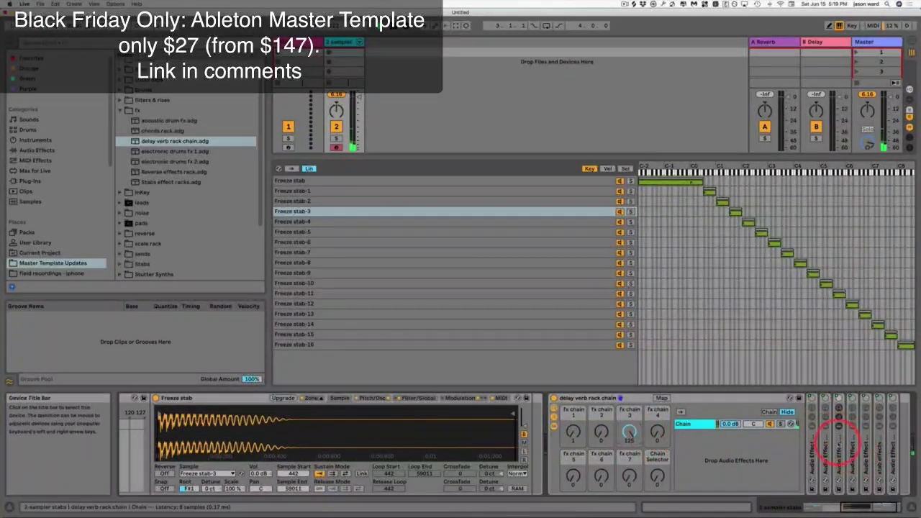
{"action": "left_click", "coordinate": [840, 425]}
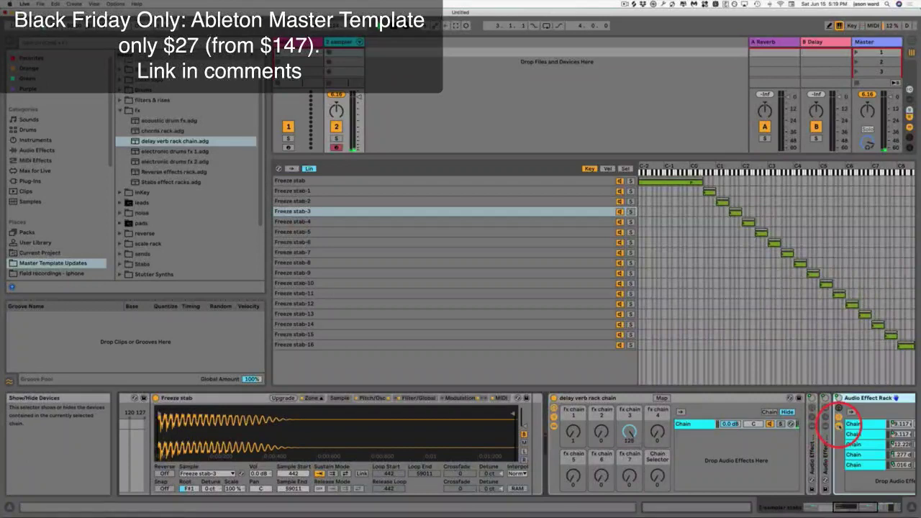
{"action": "left_click", "coordinate": [839, 409]}
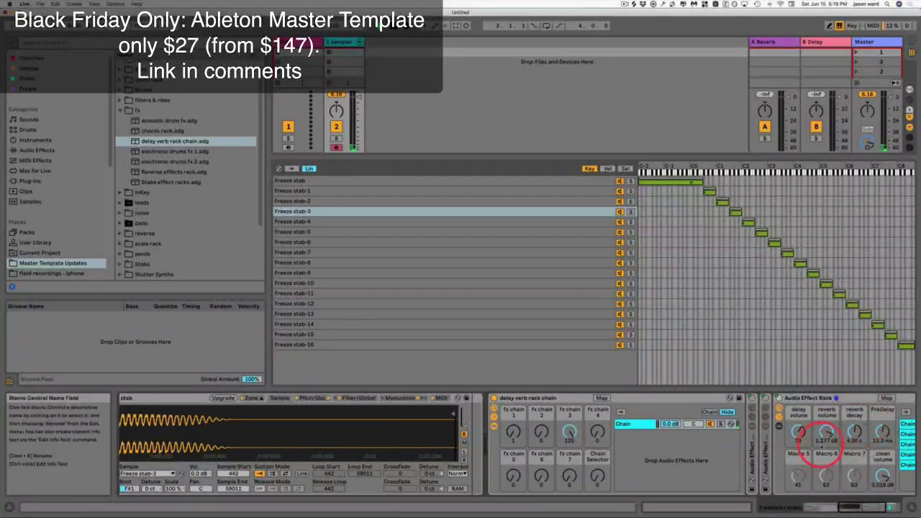
- Replace the delay verb rack with chords rack.adg placed ahead of the sampler stabs rack, and raise its Chain Selector to audition chords
{"action": "left_click", "coordinate": [547, 398]}
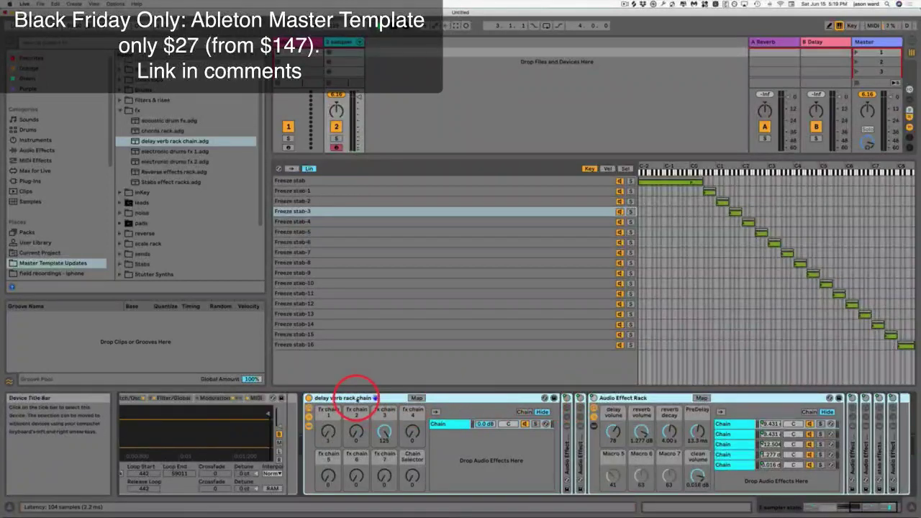
{"action": "key", "text": "Delete"}
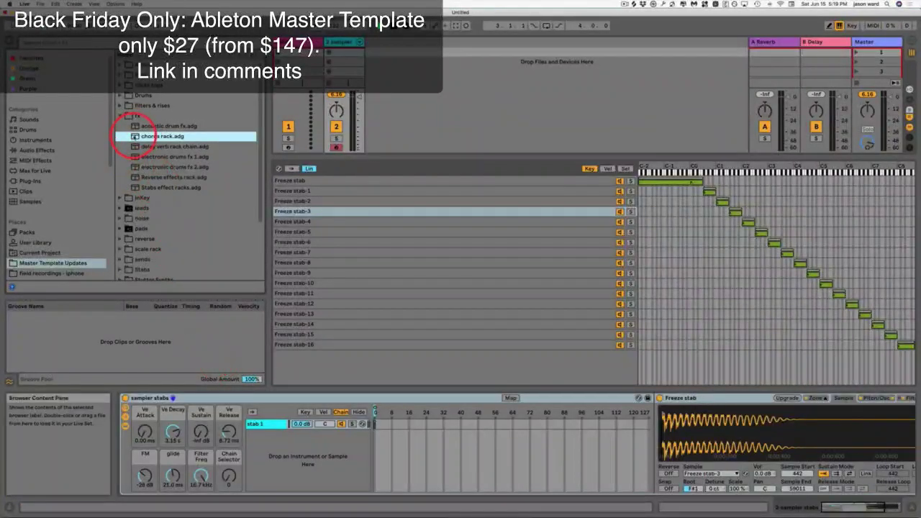
{"action": "left_click_drag", "start_coordinate": [135, 136], "coordinate": [128, 471]}
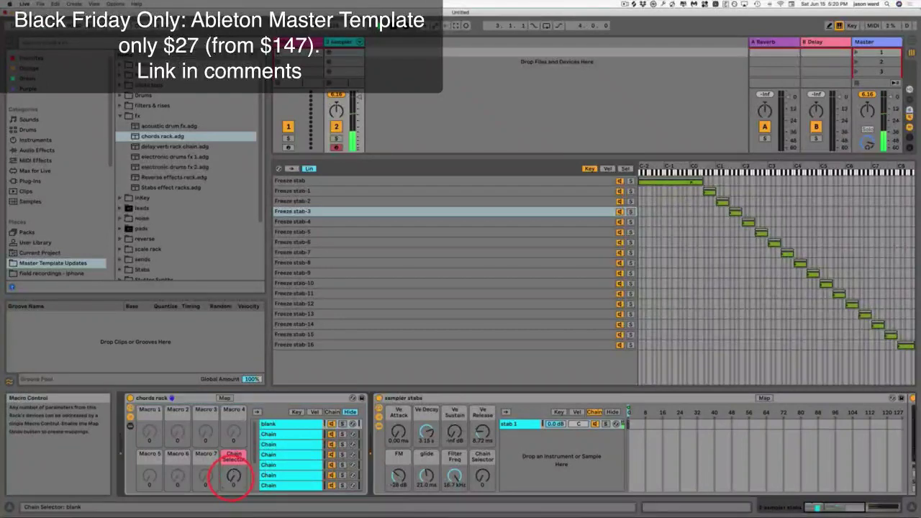
{"action": "left_click_drag", "start_coordinate": [233, 476], "coordinate": [233, 475]}
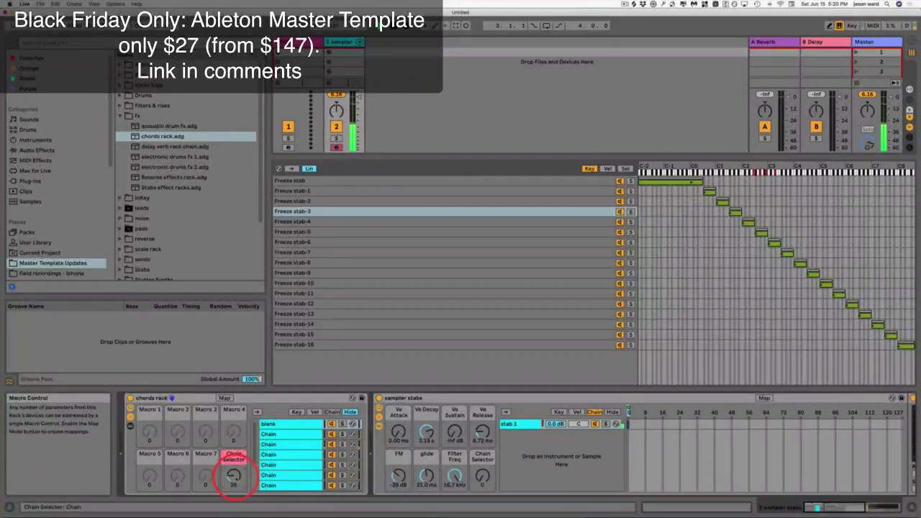
- Load Stabs effect racks.adg after the Freeze stab sampler
{"action": "scroll", "coordinate": [488, 461], "scroll_direction": "right", "scroll_amount": 8}
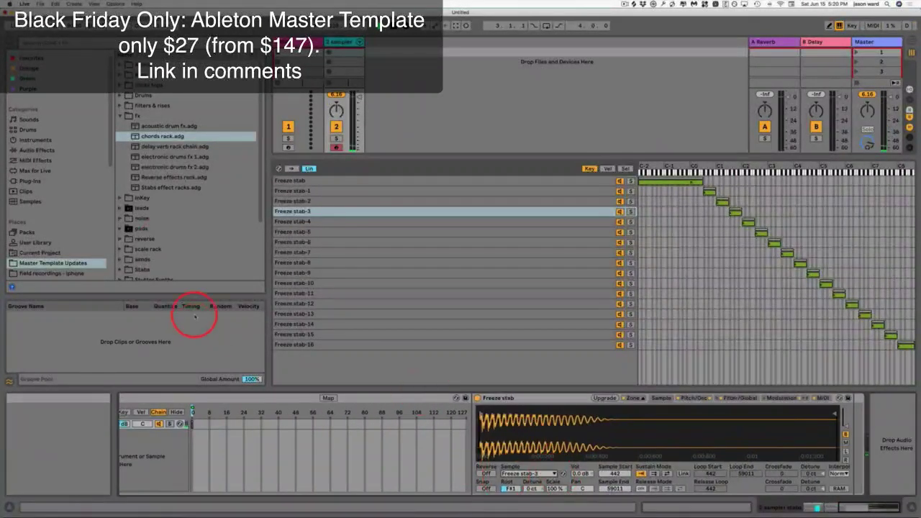
{"action": "left_click", "coordinate": [146, 188]}
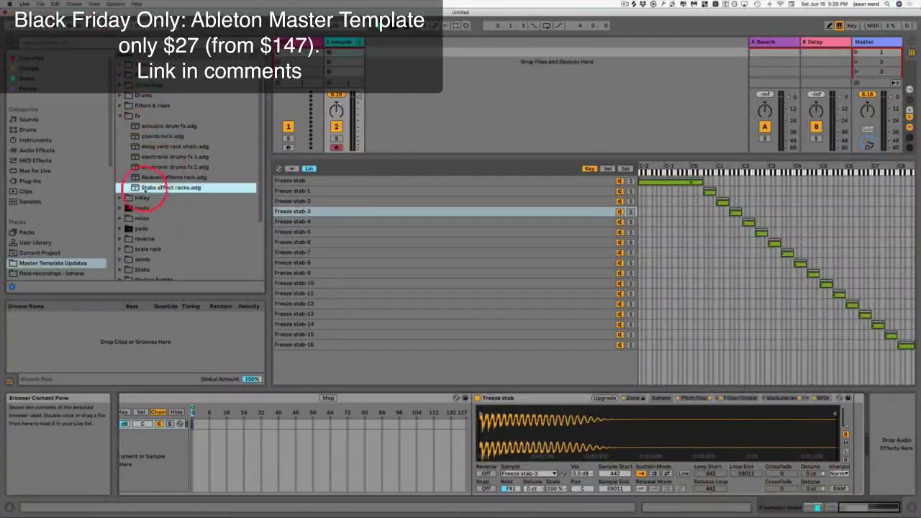
{"action": "mouse_move", "coordinate": [147, 188]}
{"action": "left_mouse_down"}
{"action": "mouse_move", "coordinate": [757, 353]}
{"action": "mouse_move", "coordinate": [891, 464]}
{"action": "mouse_move", "coordinate": [888, 457]}
{"action": "left_mouse_up"}
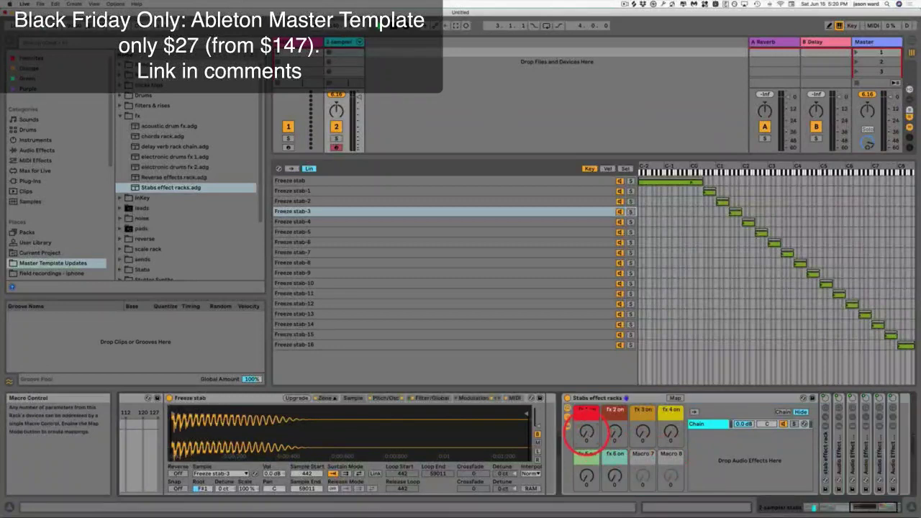
- Set the Stabs effect racks' fx 1 on macro to 107, fx 3 on to 98 and fx 6 on to 91
{"action": "left_click_drag", "start_coordinate": [587, 432], "coordinate": [586, 430]}
{"action": "left_click_drag", "start_coordinate": [642, 432], "coordinate": [626, 441]}
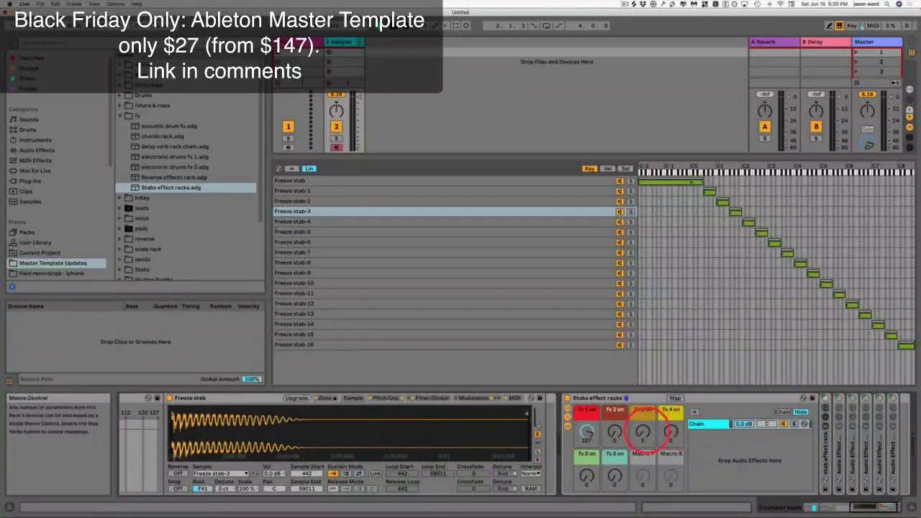
{"action": "left_click", "coordinate": [615, 477]}
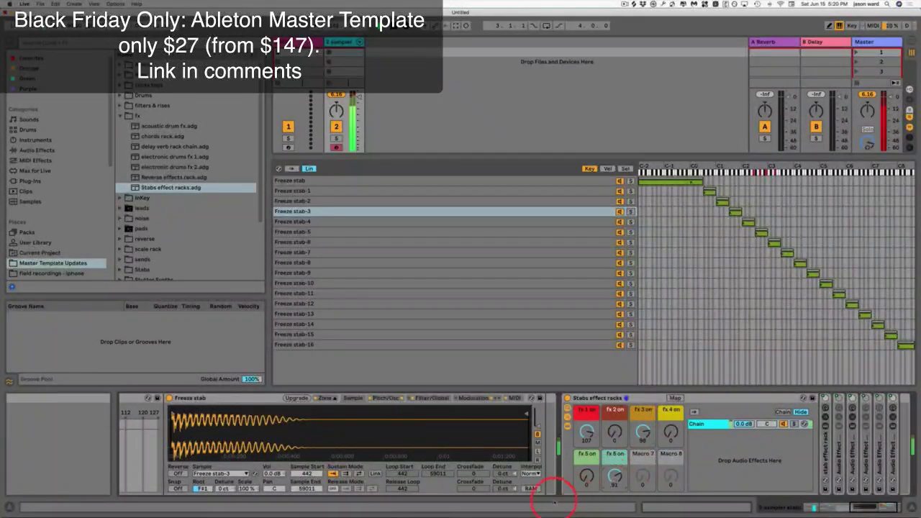
- Audition different chords with the chords rack's Chain Selector and leave it at about 73
{"action": "left_click", "coordinate": [559, 490]}
{"action": "scroll", "coordinate": [582, 496], "scroll_direction": "left", "scroll_amount": 10}
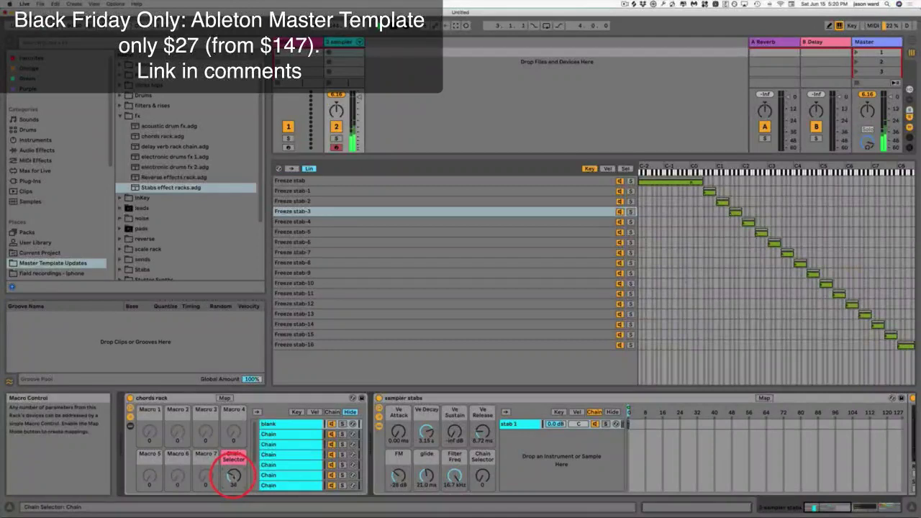
{"action": "left_click_drag", "start_coordinate": [233, 476], "coordinate": [233, 476]}
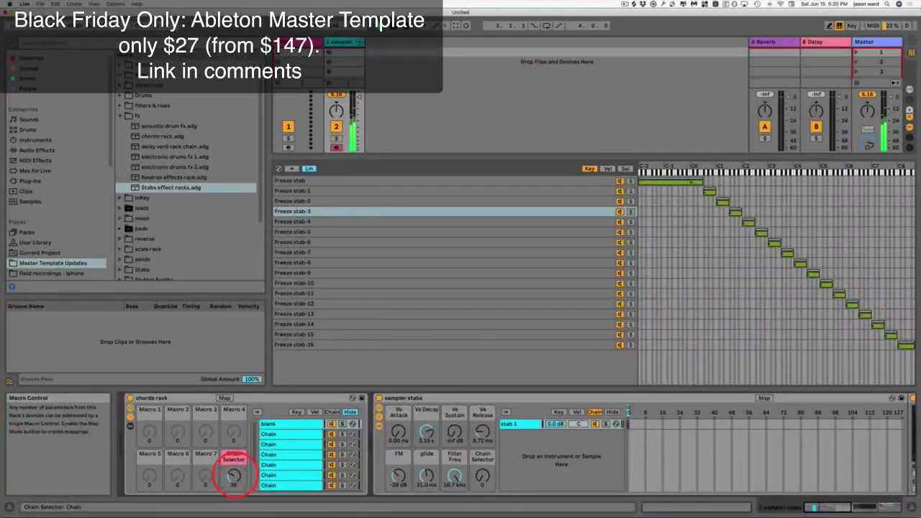
{"action": "mouse_move", "coordinate": [233, 476]}
{"action": "left_mouse_down"}
{"action": "mouse_move", "coordinate": [287, 478]}
{"action": "mouse_move", "coordinate": [234, 478]}
{"action": "left_mouse_up"}
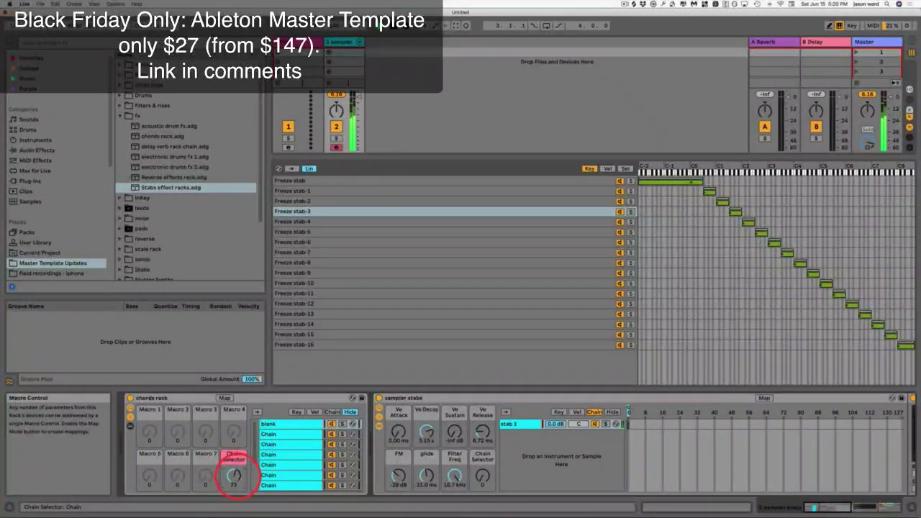
{"action": "left_click", "coordinate": [513, 461]}
{"action": "right_click", "coordinate": [541, 469]}
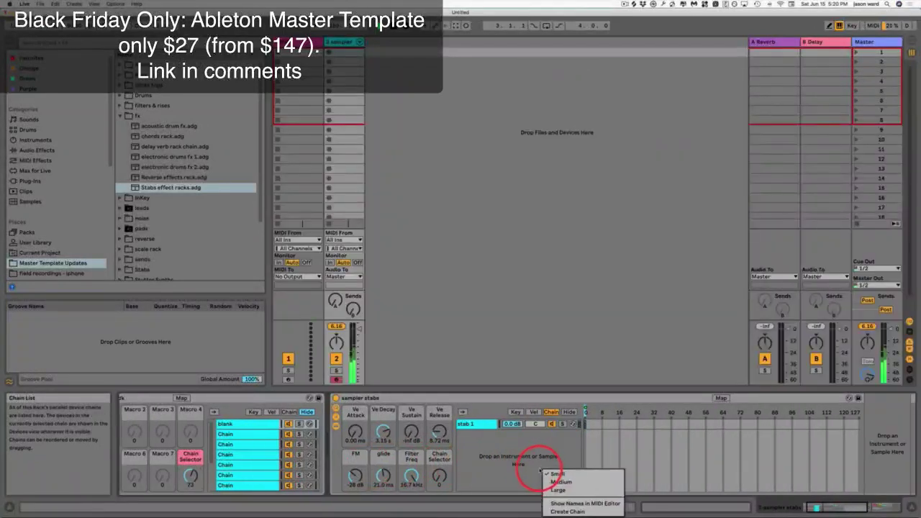
{"action": "left_click", "coordinate": [483, 456]}
{"action": "scroll", "coordinate": [679, 483], "scroll_direction": "right", "scroll_amount": 3}
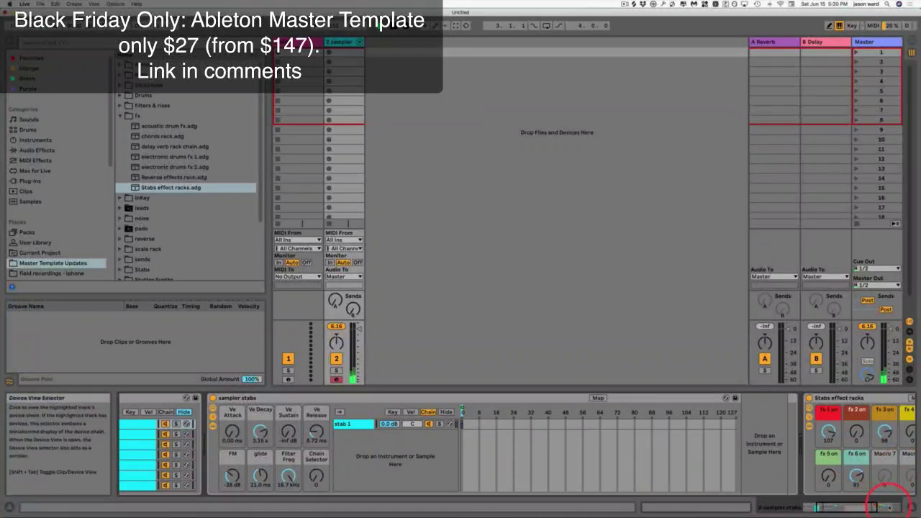
- Reset the Stabs effect racks' fx 3 on and fx 6 on macros to 0, and raise the chords rack's Chain Selector to 104
{"action": "left_click", "coordinate": [873, 504]}
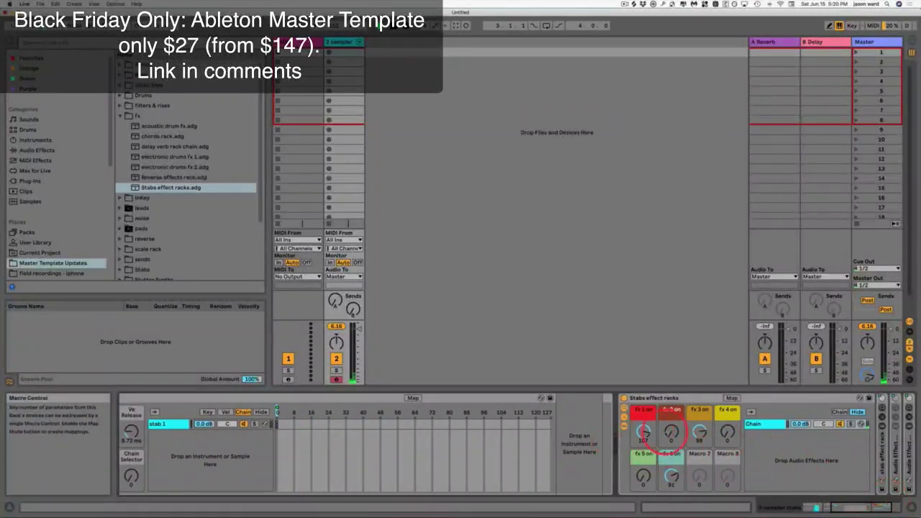
{"action": "left_click_drag", "start_coordinate": [700, 432], "coordinate": [672, 475]}
{"action": "scroll", "coordinate": [592, 498], "scroll_direction": "left", "scroll_amount": 5}
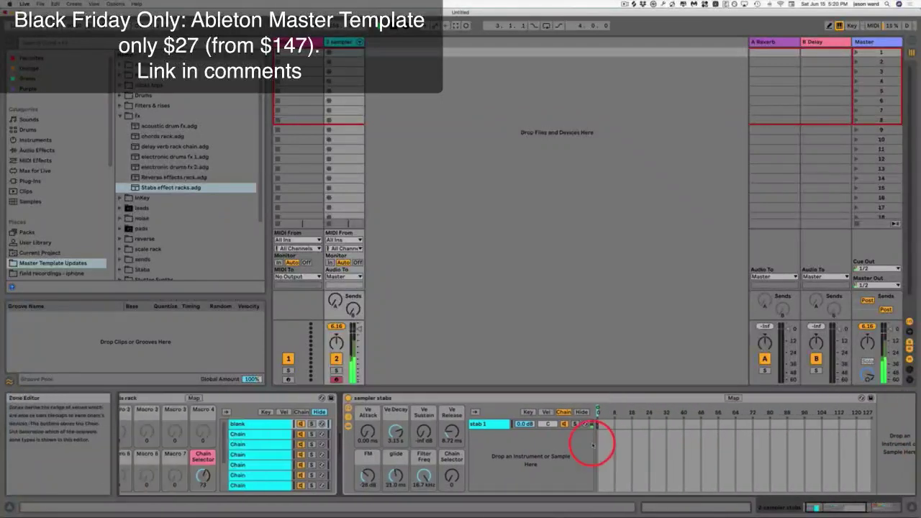
{"action": "left_click_drag", "start_coordinate": [234, 472], "coordinate": [234, 476]}
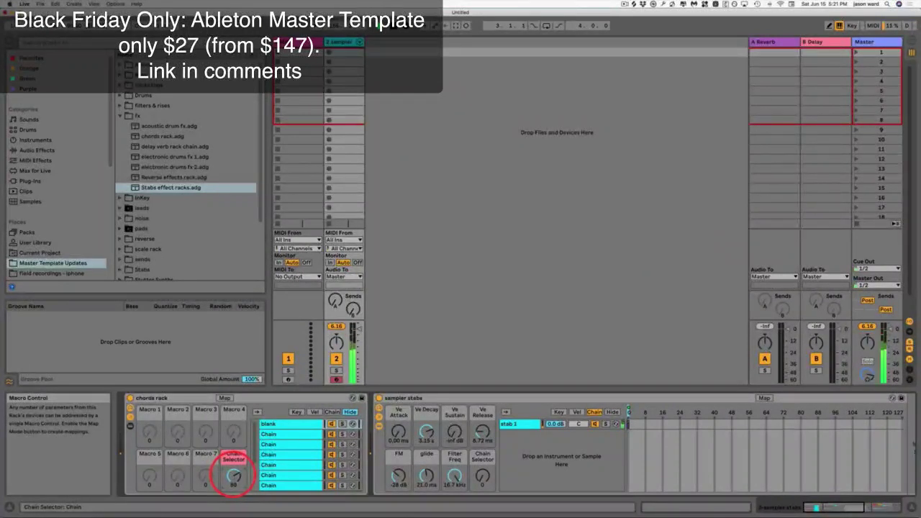
{"action": "left_click_drag", "start_coordinate": [234, 475], "coordinate": [234, 472]}
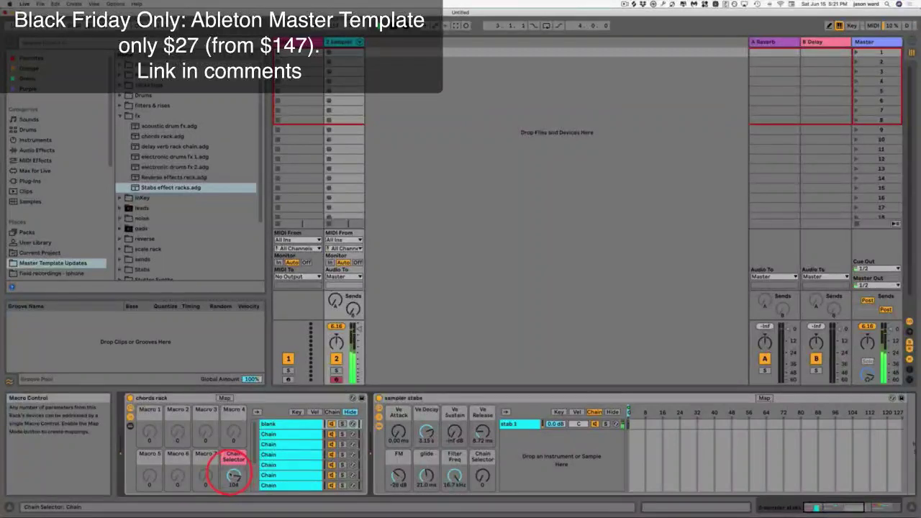
- Examine the list of chains inside the chords rack
{"action": "left_click", "coordinate": [297, 435]}
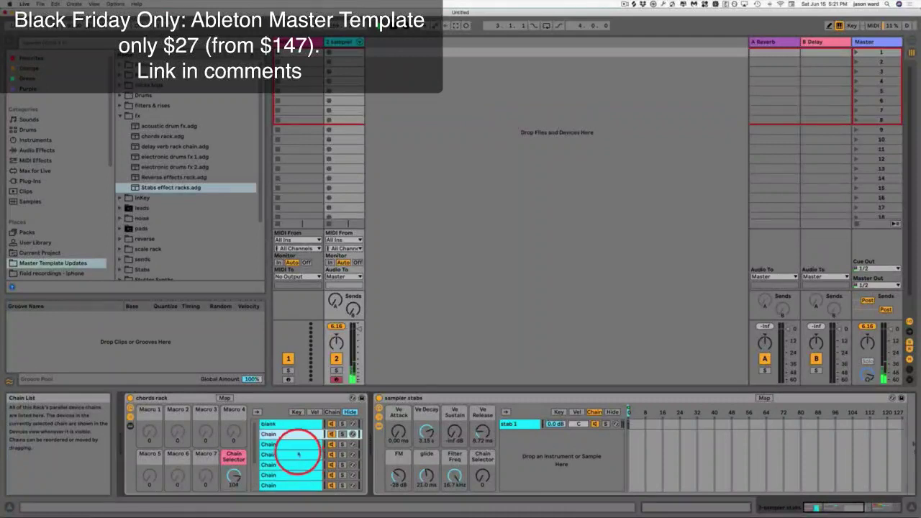
{"action": "left_click", "coordinate": [277, 435]}
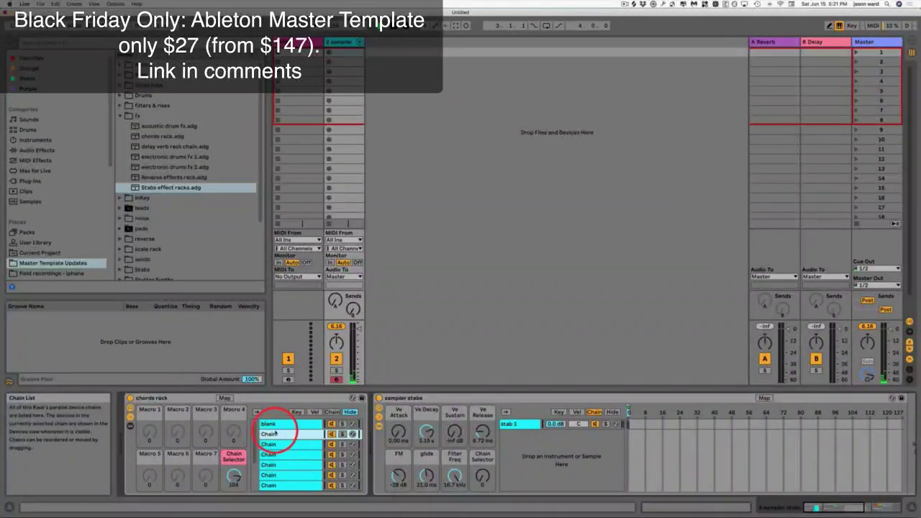
{"action": "left_click", "coordinate": [234, 431]}
{"action": "left_click", "coordinate": [268, 473]}
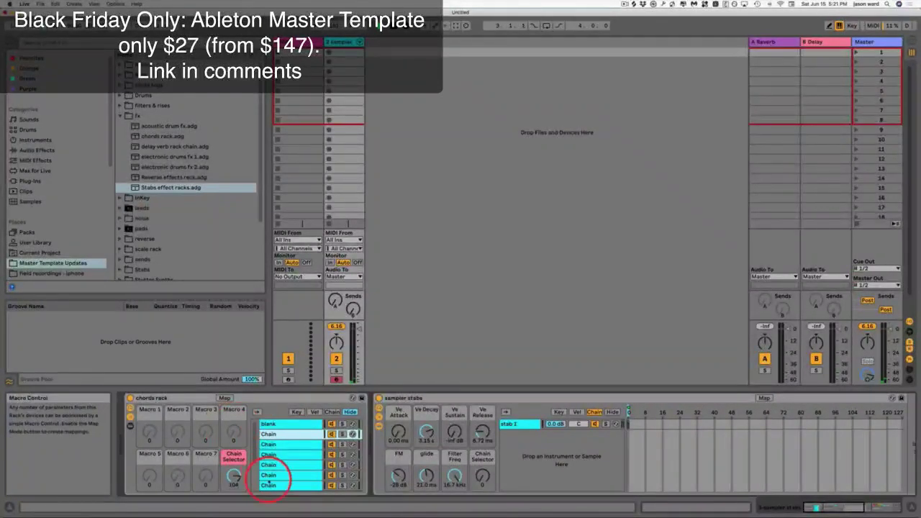
{"action": "left_click_drag", "start_coordinate": [268, 474], "coordinate": [314, 446]}
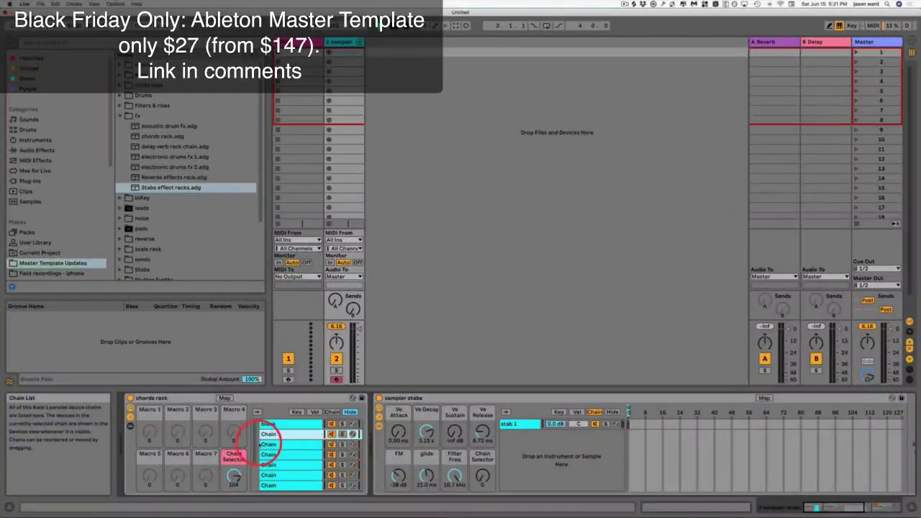
- Remove the chords rack from ahead of the sampler stabs rack
{"action": "left_click", "coordinate": [180, 398]}
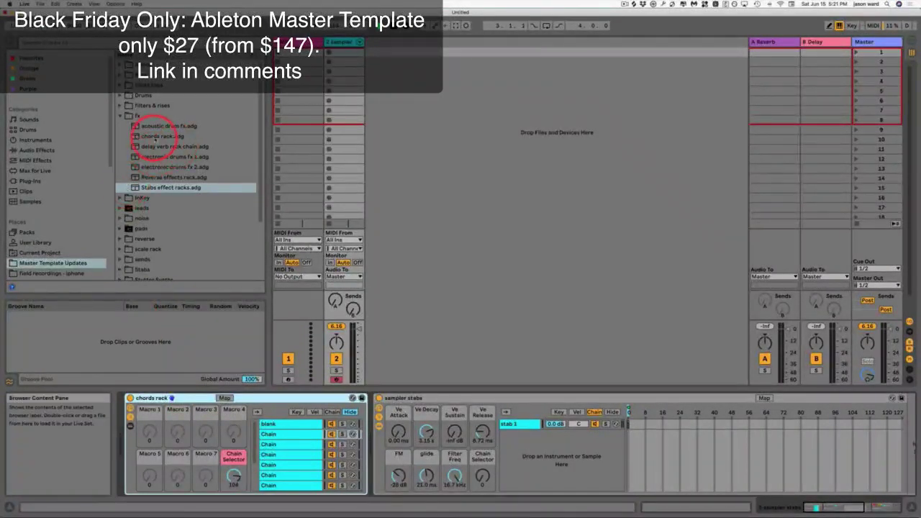
{"action": "left_click", "coordinate": [154, 136]}
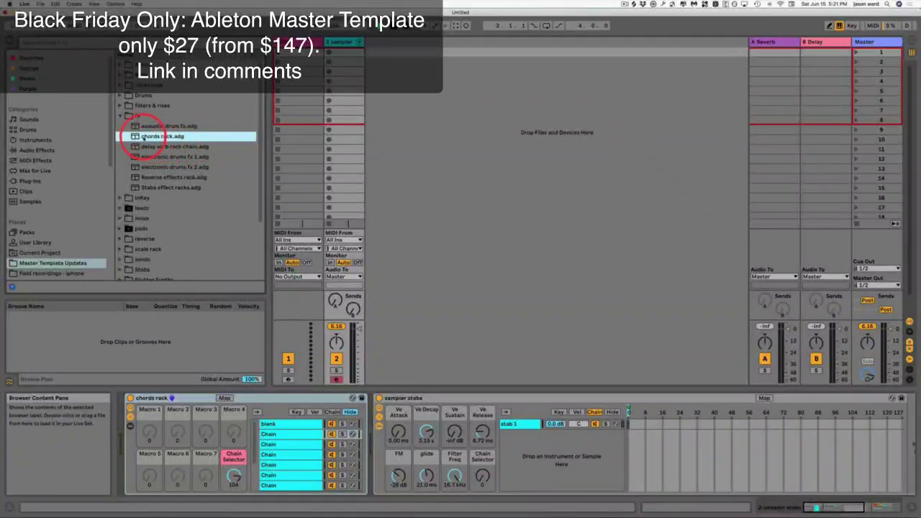
{"action": "left_click", "coordinate": [153, 398]}
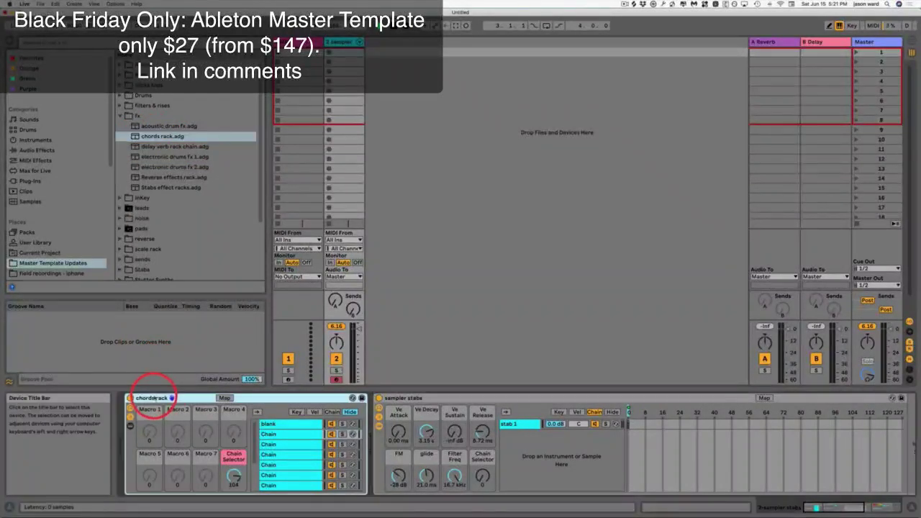
{"action": "key", "text": "Delete"}
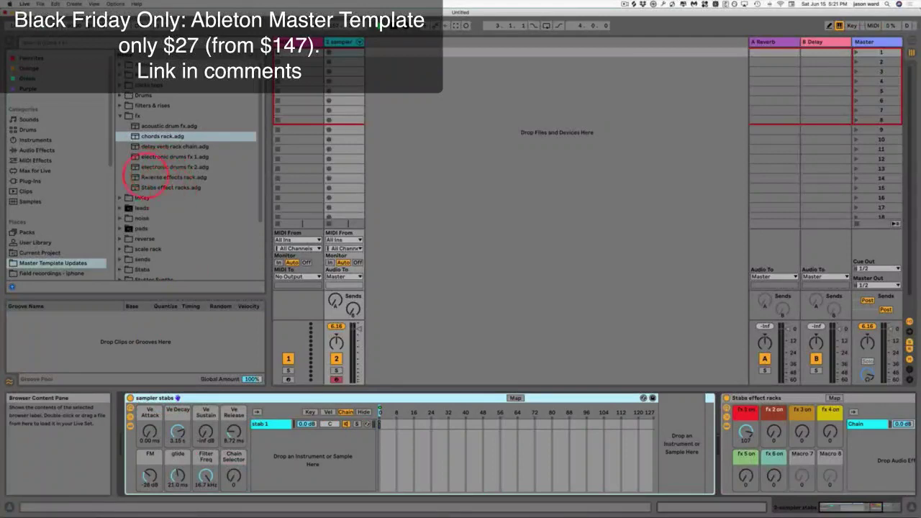
- Load operator stabs & effects.als from the Stabs folder as a new track beside the sampler track
{"action": "left_click", "coordinate": [122, 116]}
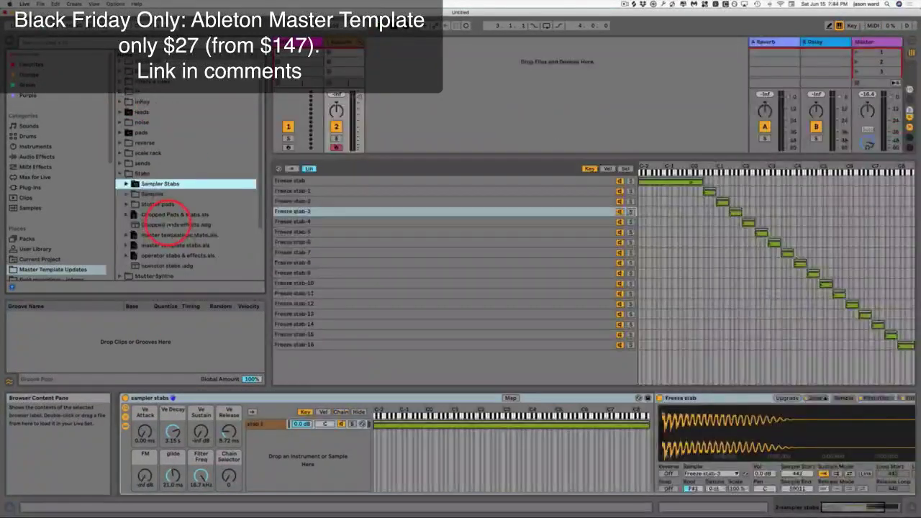
{"action": "scroll", "coordinate": [167, 228], "scroll_direction": "down", "scroll_amount": 2}
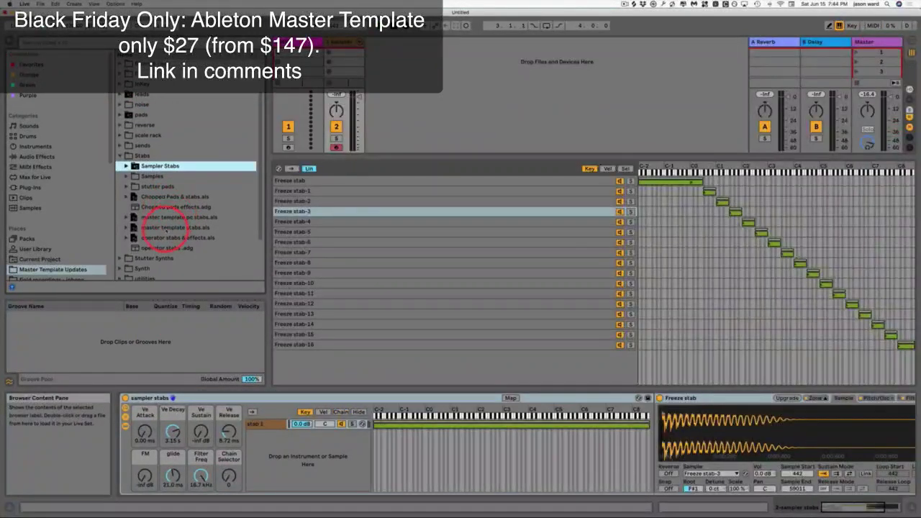
{"action": "left_click", "coordinate": [141, 239]}
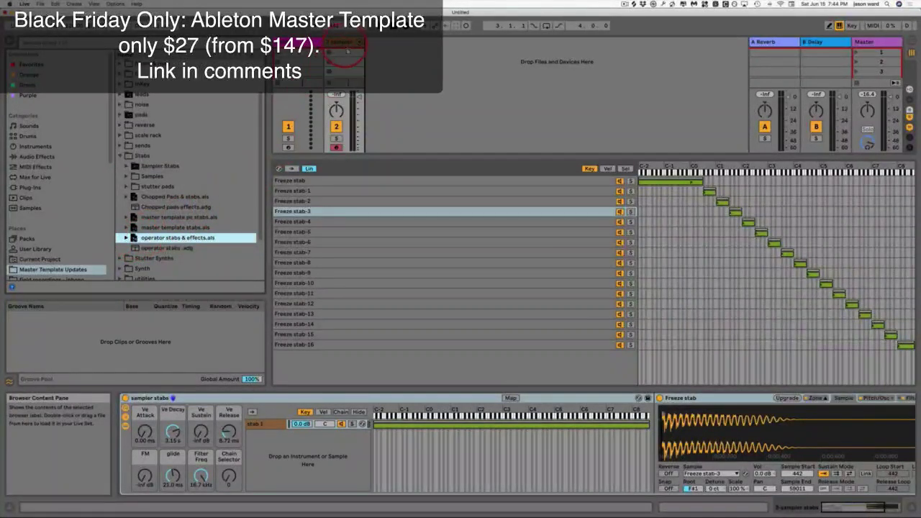
{"action": "left_click_drag", "start_coordinate": [344, 49], "coordinate": [370, 51]}
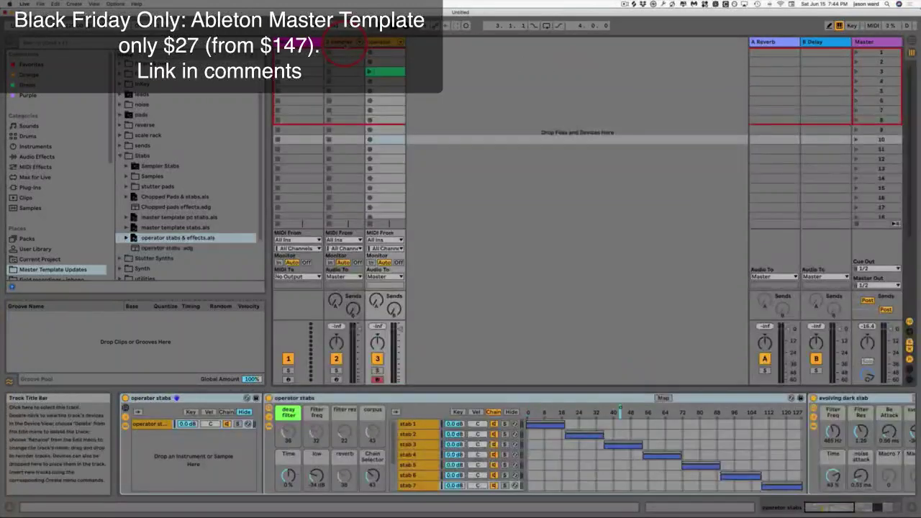
- Delete the sampler track
{"action": "double_click", "coordinate": [338, 48]}
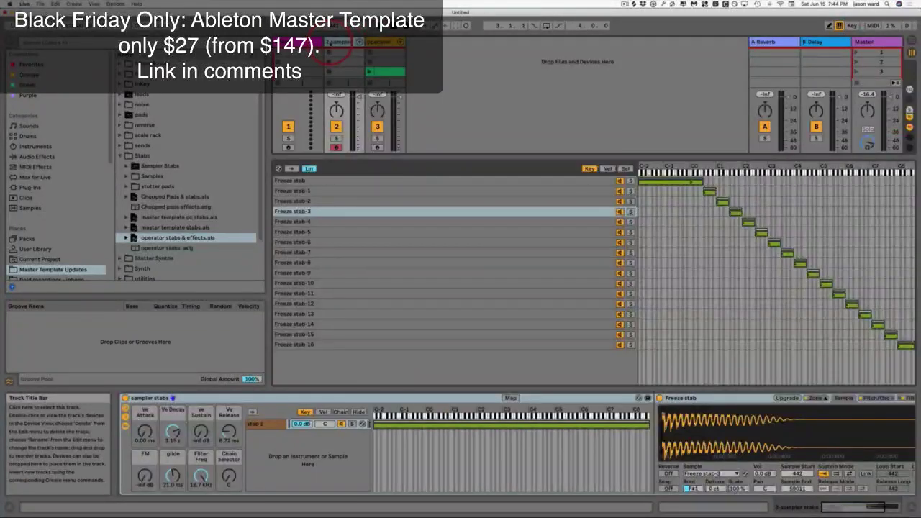
{"action": "left_click", "coordinate": [342, 42]}
{"action": "key", "text": "Delete"}
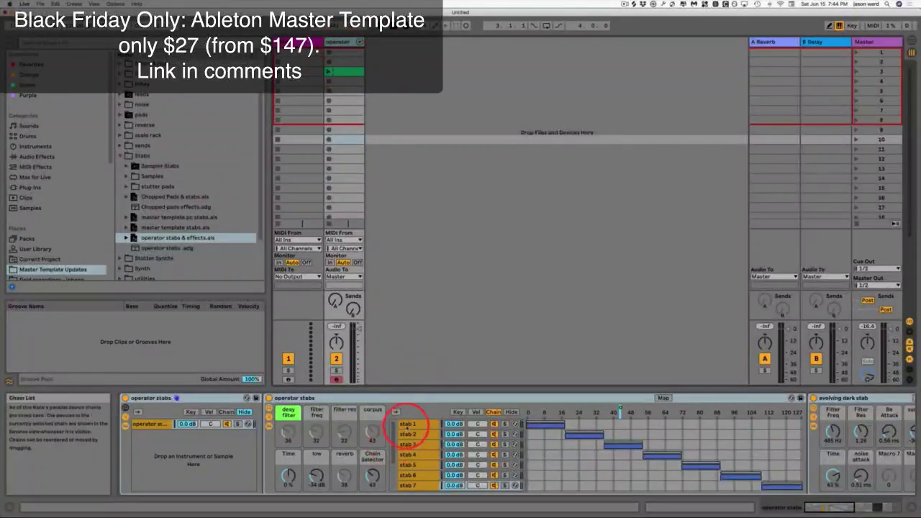
- Look over the devices in the operator stabs track and the effect racks available in the fx folder
{"action": "left_click", "coordinate": [408, 426]}
{"action": "scroll", "coordinate": [669, 483], "scroll_direction": "right", "scroll_amount": 10}
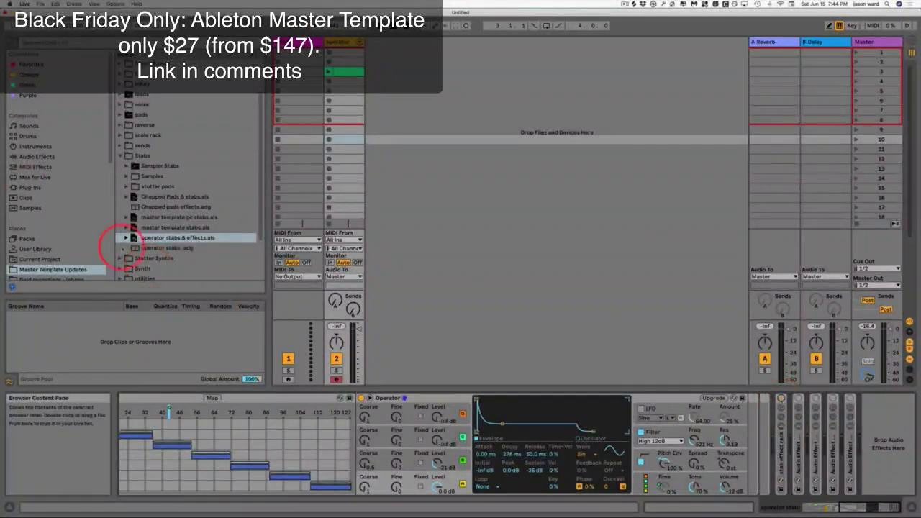
{"action": "scroll", "coordinate": [115, 79], "scroll_direction": "up", "scroll_amount": 2}
{"action": "left_click", "coordinate": [121, 110]}
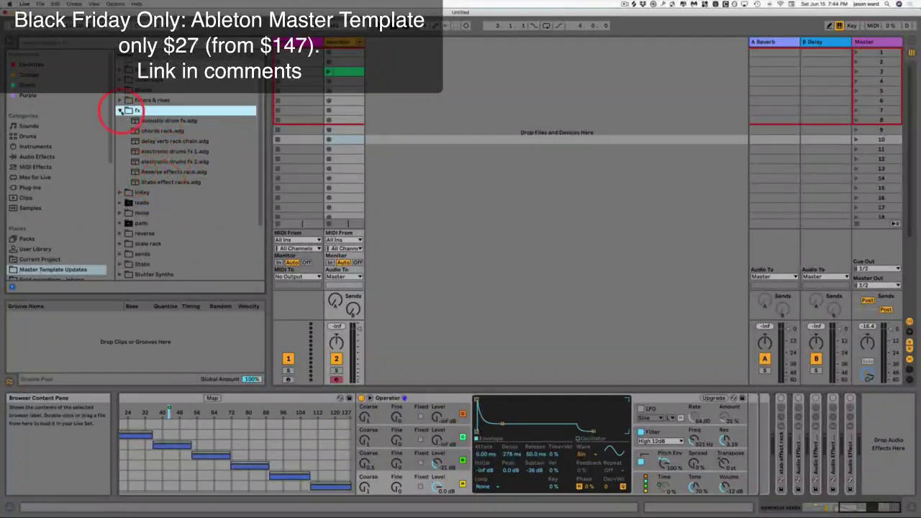
{"action": "left_click", "coordinate": [120, 110]}
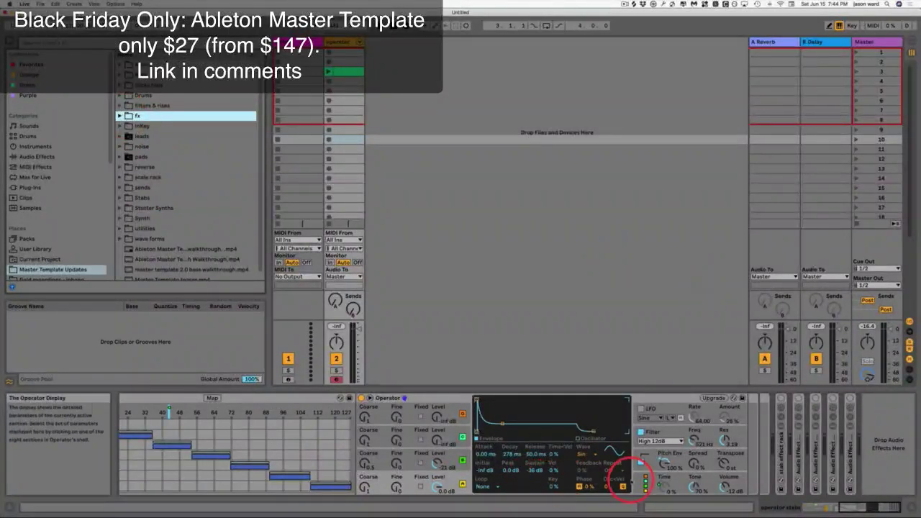
- Review the operator stabs rack's list of stab chains and set its Chain Selector to 4 for stab 1
{"action": "scroll", "coordinate": [344, 487], "scroll_direction": "left", "scroll_amount": 5}
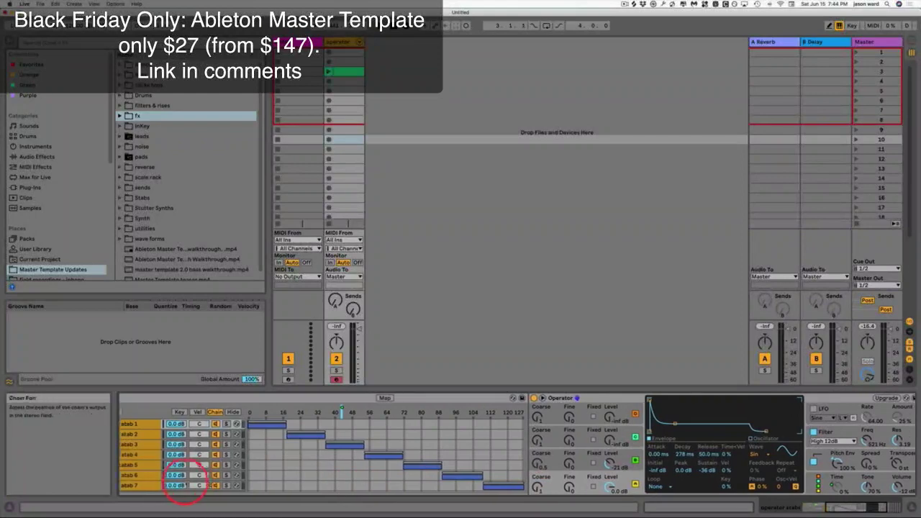
{"action": "scroll", "coordinate": [186, 491], "scroll_direction": "left", "scroll_amount": 2}
{"action": "scroll", "coordinate": [192, 473], "scroll_direction": "down", "scroll_amount": 3}
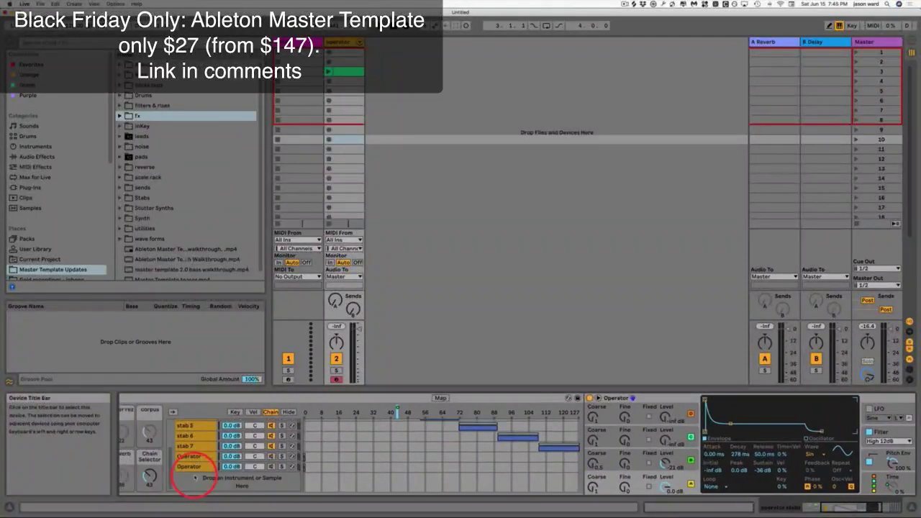
{"action": "scroll", "coordinate": [194, 478], "scroll_direction": "up", "scroll_amount": 3}
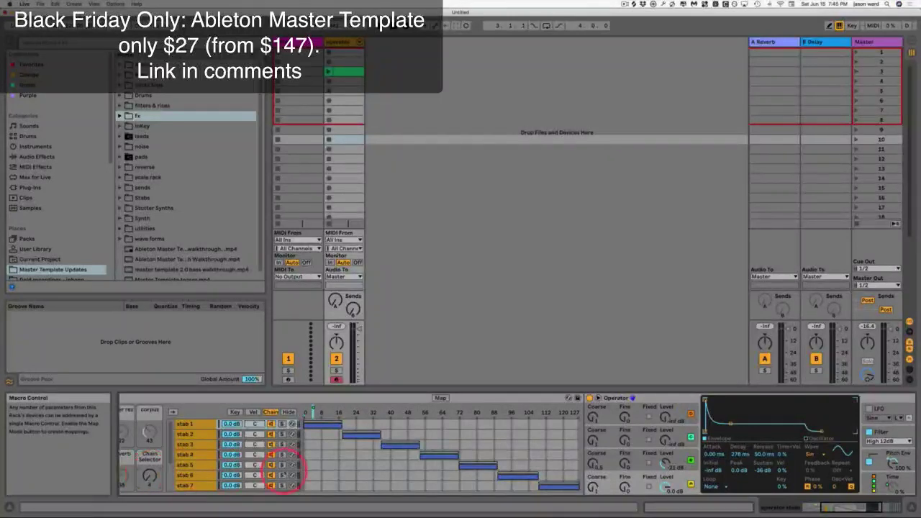
{"action": "scroll", "coordinate": [273, 430], "scroll_direction": "left", "scroll_amount": 8}
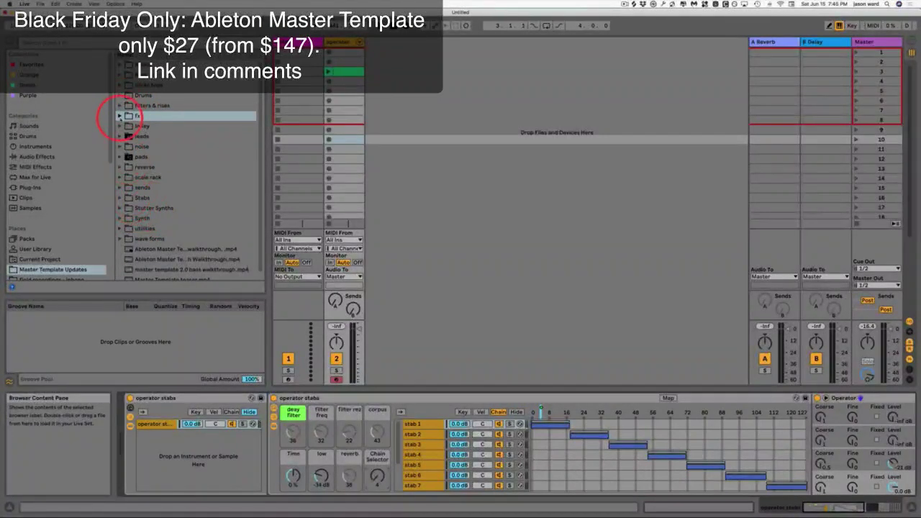
- Load chords rack.adg ahead of the operator stabs rack and switch on the stab effect rack following Operator
{"action": "left_click", "coordinate": [119, 116]}
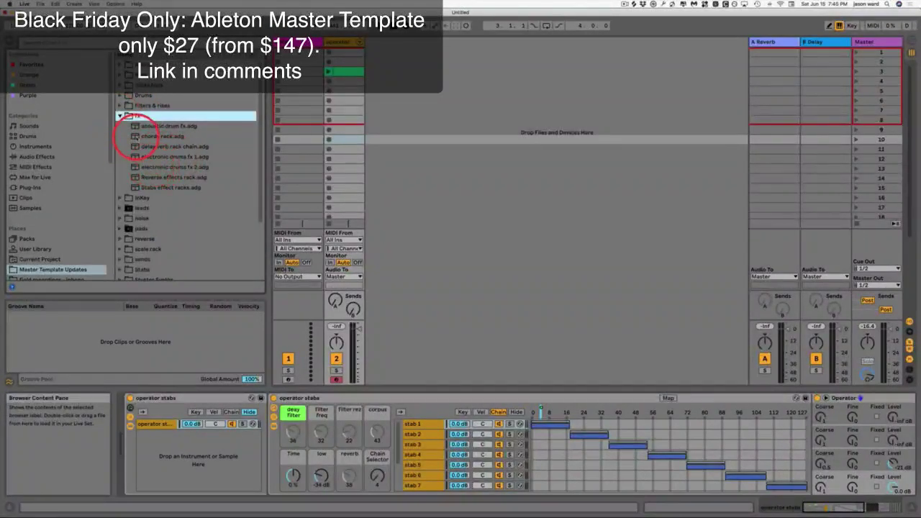
{"action": "left_click_drag", "start_coordinate": [134, 136], "coordinate": [127, 449]}
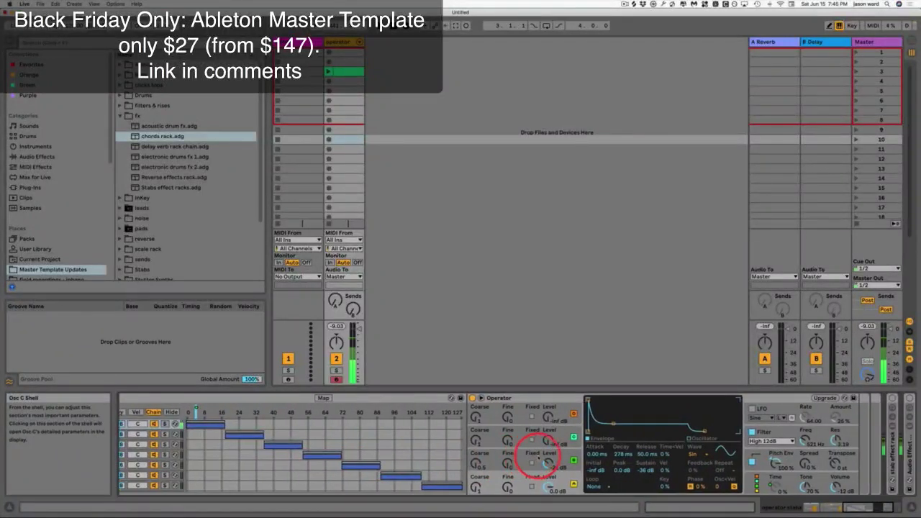
{"action": "right_click", "coordinate": [533, 461]}
{"action": "left_click", "coordinate": [822, 399]}
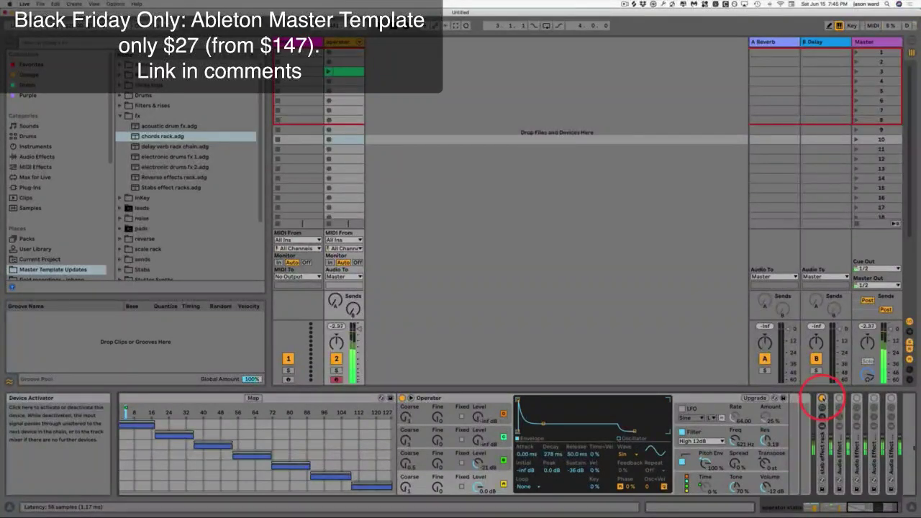
- Audition different chords on the operator stab with the chords rack's Chain Selector and leave it at 37
{"action": "scroll", "coordinate": [693, 432], "scroll_direction": "left", "scroll_amount": 5}
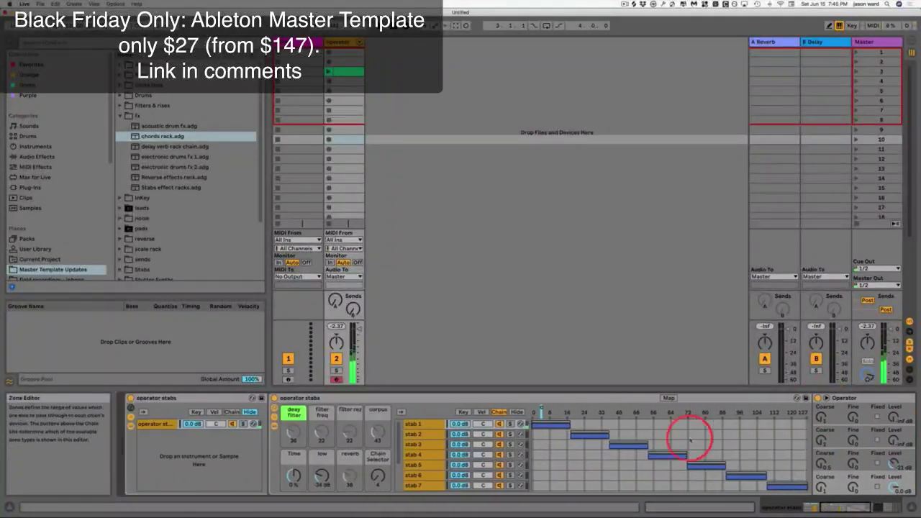
{"action": "scroll", "coordinate": [689, 437], "scroll_direction": "left", "scroll_amount": 5}
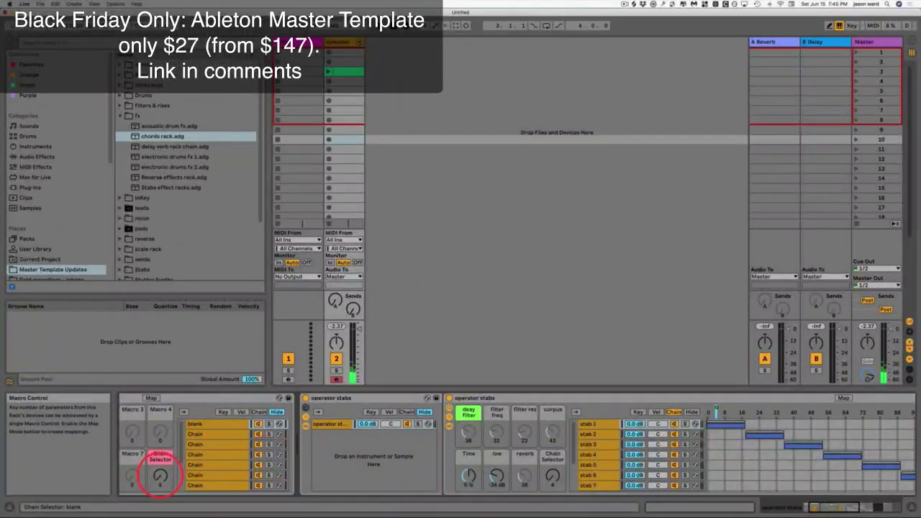
{"action": "left_click_drag", "start_coordinate": [159, 476], "coordinate": [160, 473]}
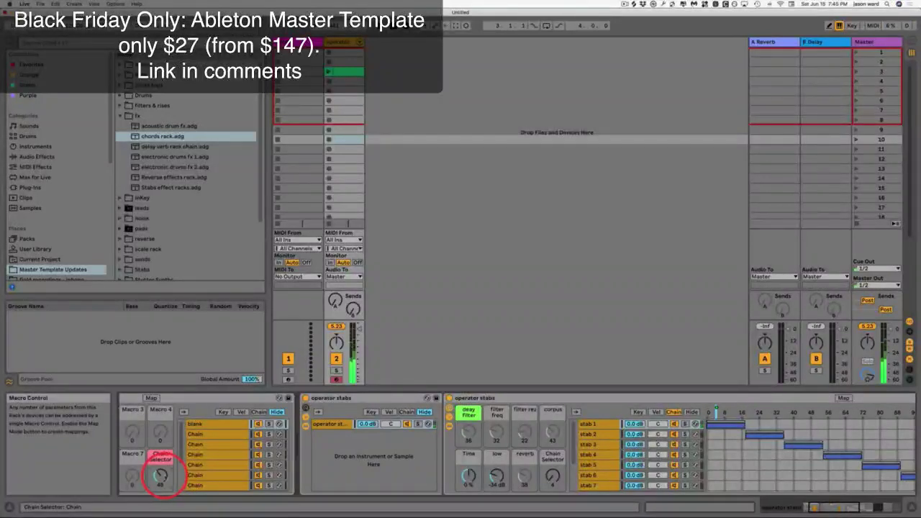
{"action": "scroll", "coordinate": [162, 476], "scroll_direction": "left", "scroll_amount": 3}
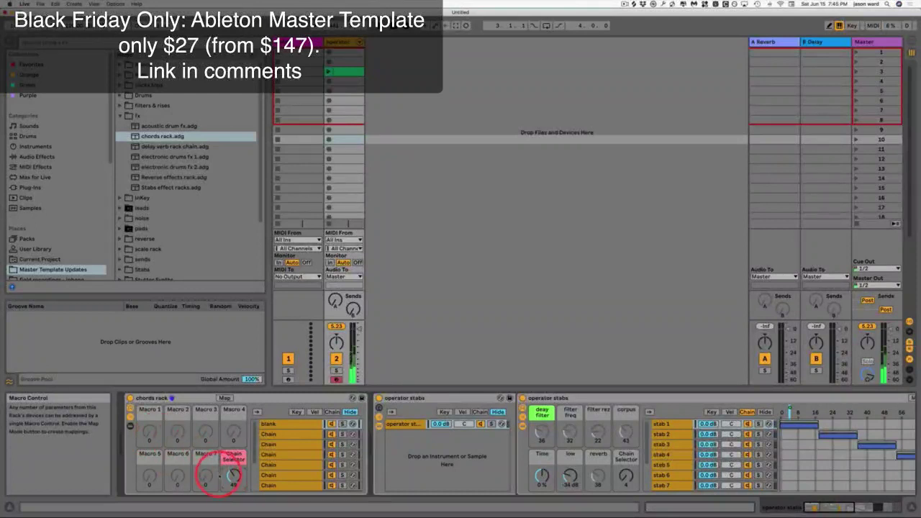
- Audition further stabs with the operator stabs rack's Chain Selector, raising it to about 59 for stab 4
{"action": "scroll", "coordinate": [460, 443], "scroll_direction": "right", "scroll_amount": 4}
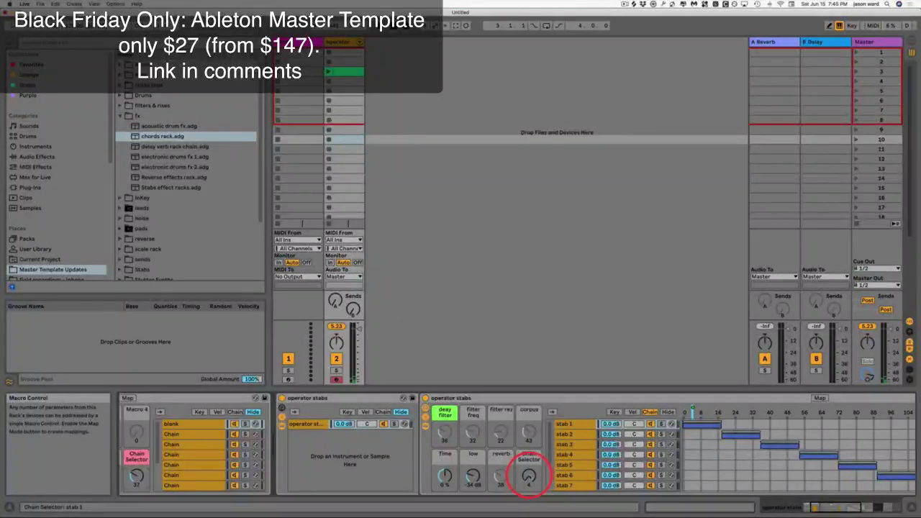
{"action": "left_click_drag", "start_coordinate": [529, 475], "coordinate": [529, 474]}
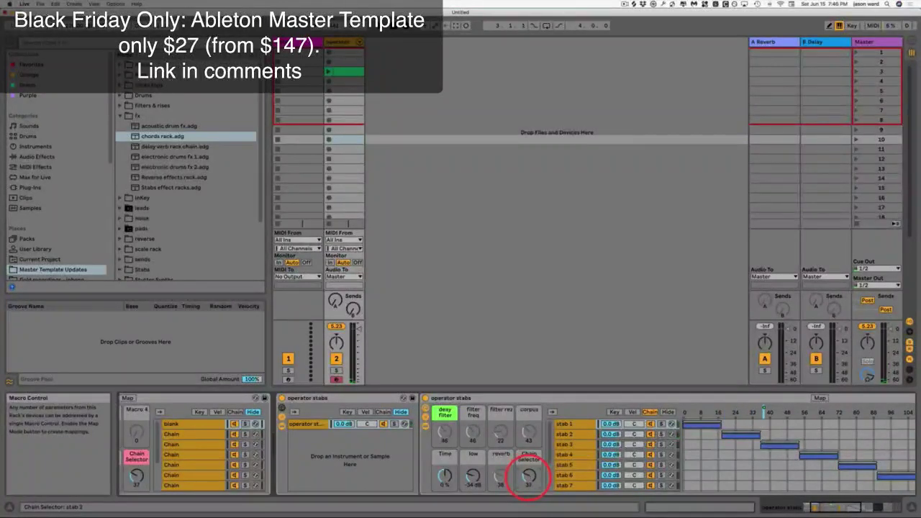
{"action": "left_click_drag", "start_coordinate": [529, 475], "coordinate": [529, 473]}
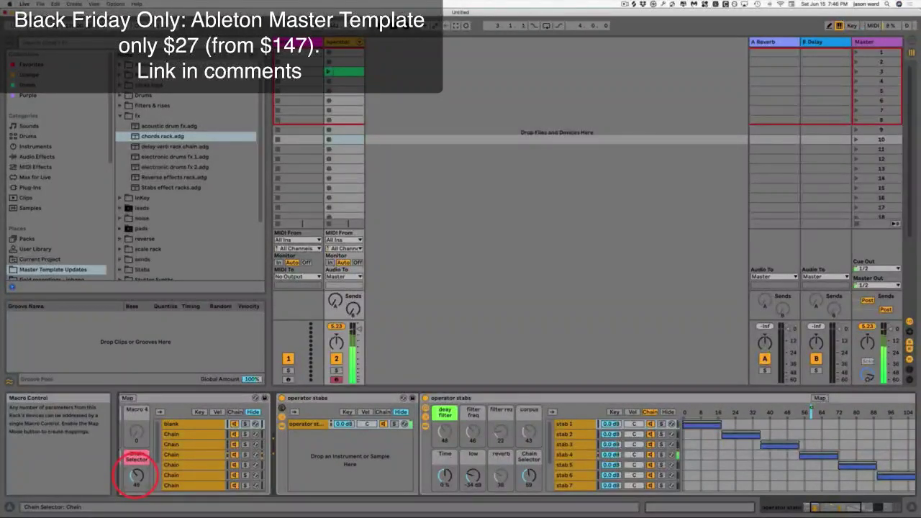
- Audition more chord and stab combinations with the Chain Selectors of the chords rack and operator stabs rack, leaving the operator stabs one at 47
{"action": "left_click_drag", "start_coordinate": [136, 475], "coordinate": [136, 467]}
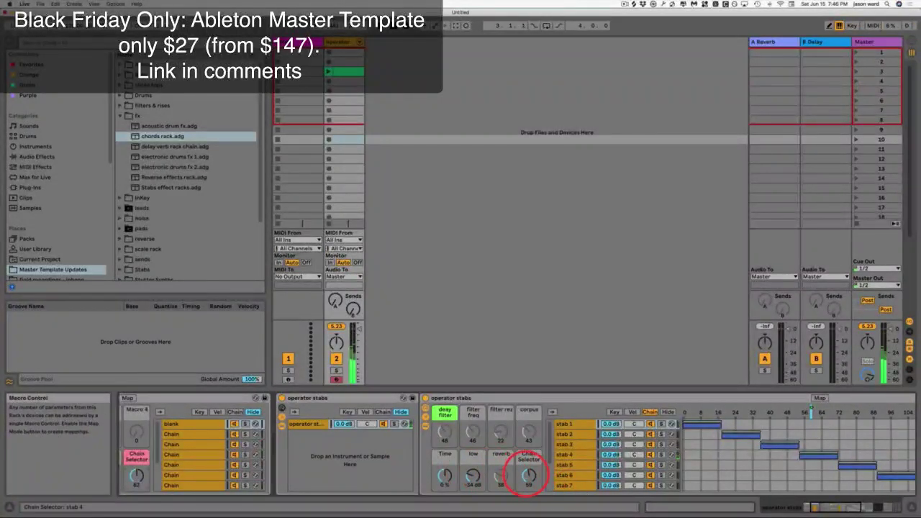
{"action": "left_click_drag", "start_coordinate": [529, 475], "coordinate": [529, 473]}
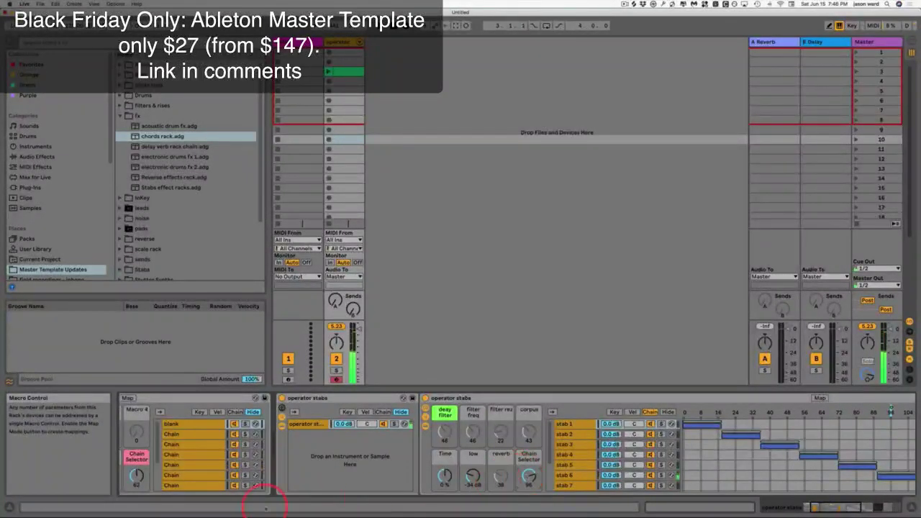
{"action": "left_click", "coordinate": [135, 476]}
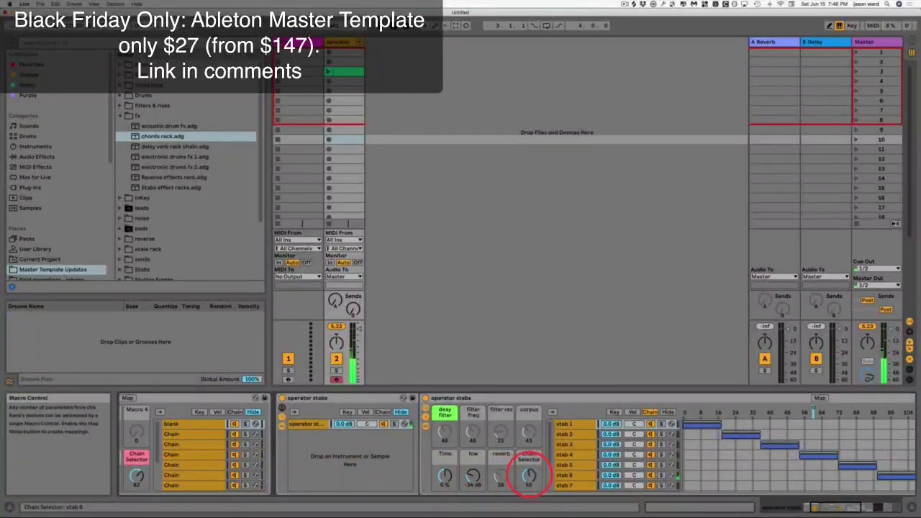
{"action": "left_click_drag", "start_coordinate": [529, 475], "coordinate": [529, 478]}
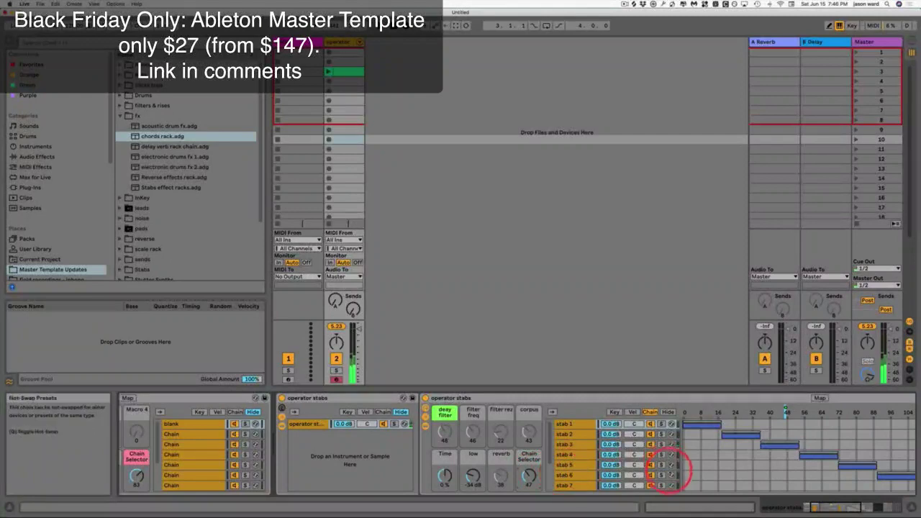
- Audition the operator stab with the audio effect racks after the stab effect rack switched on one by one, and switch them off again
{"action": "left_click_drag", "start_coordinate": [833, 500], "coordinate": [881, 494]}
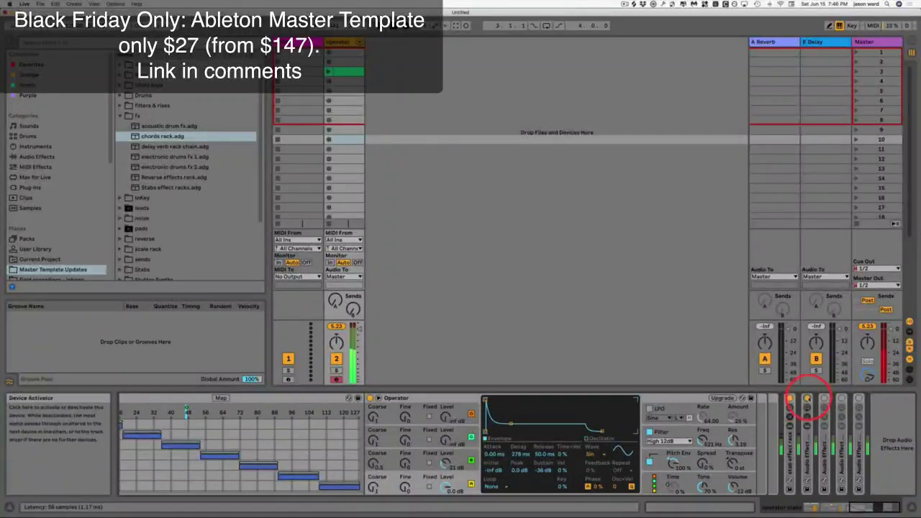
{"action": "left_click", "coordinate": [824, 398]}
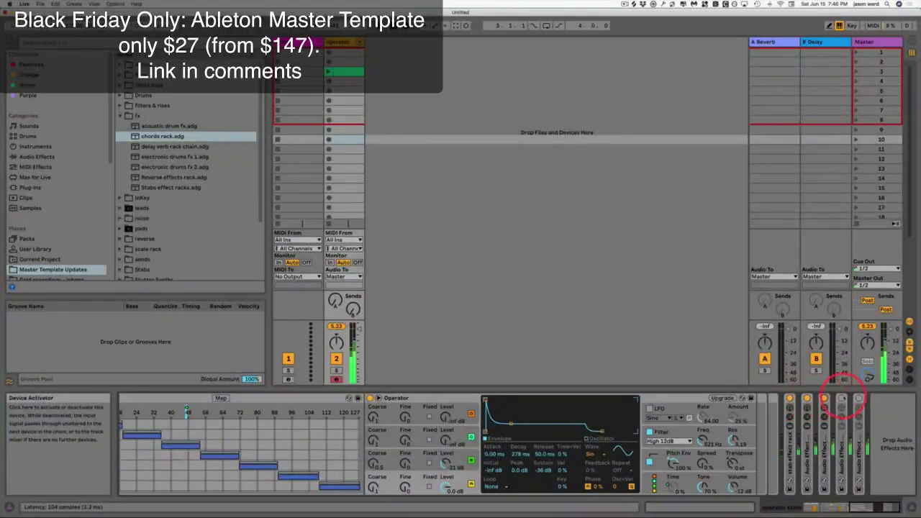
{"action": "left_click", "coordinate": [841, 398]}
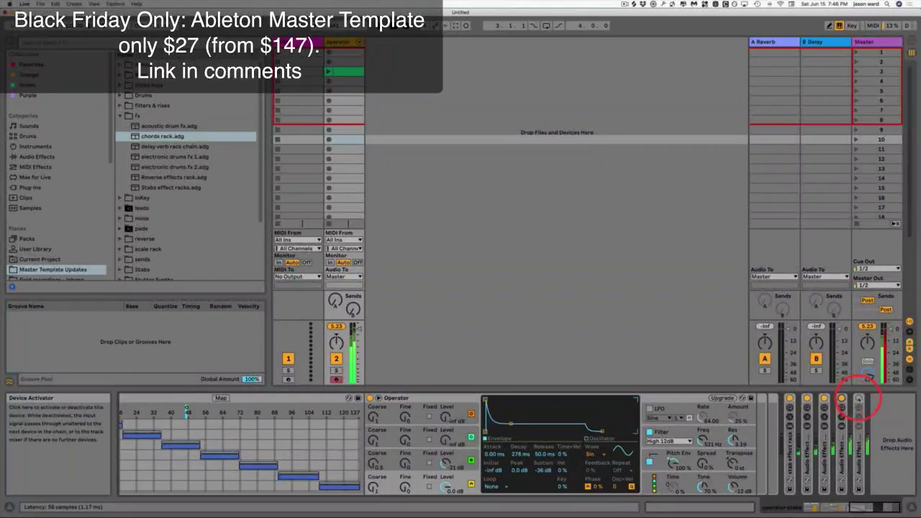
{"action": "left_click", "coordinate": [858, 398]}
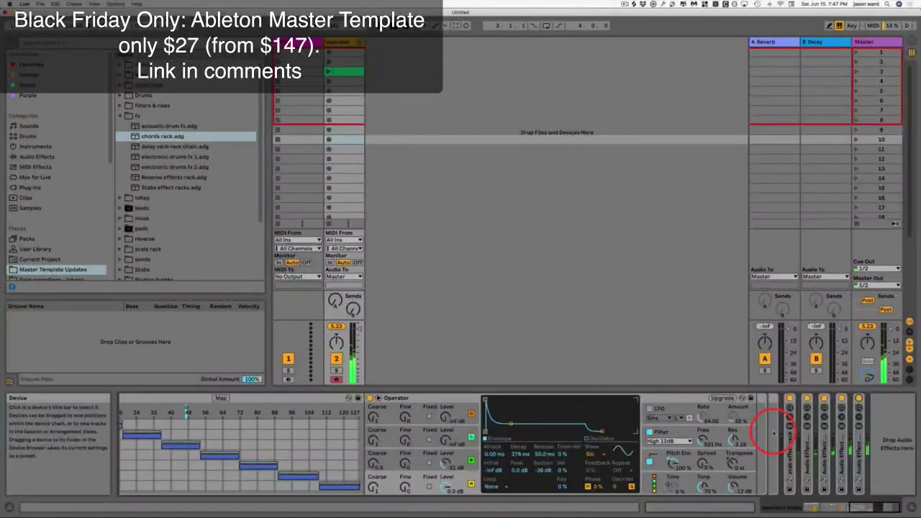
{"action": "left_click", "coordinate": [842, 398]}
{"action": "left_click", "coordinate": [824, 398]}
{"action": "left_click", "coordinate": [807, 398]}
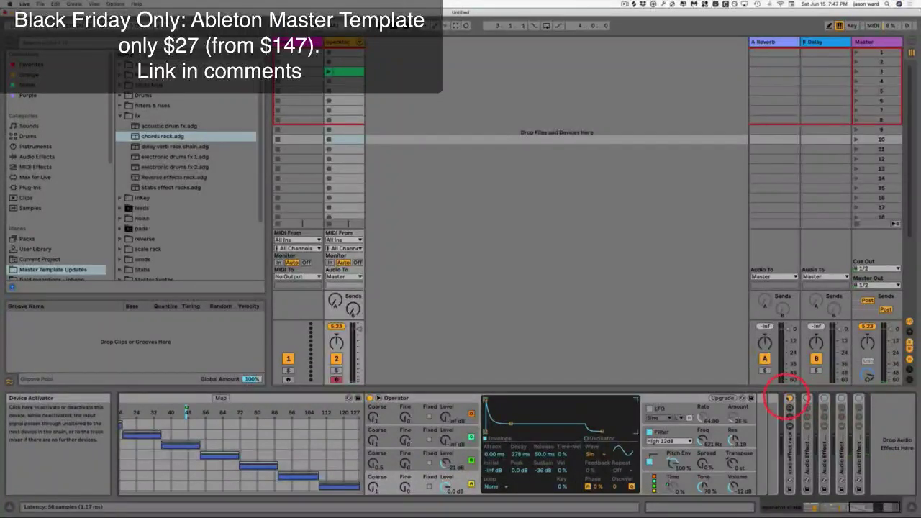
- Select the stab 5 chain in the operator stabs rack and examine its Operator settings and the effect racks following it
{"action": "scroll", "coordinate": [475, 455], "scroll_direction": "left", "scroll_amount": 10}
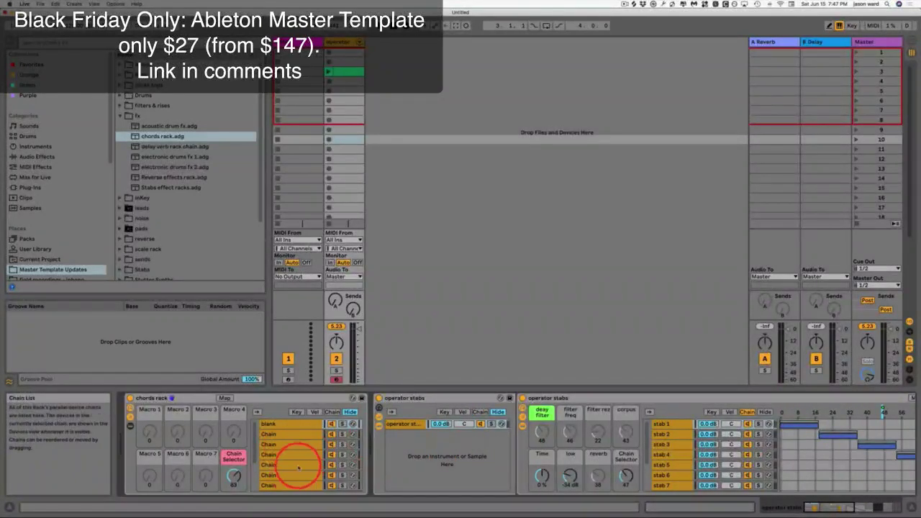
{"action": "scroll", "coordinate": [493, 432], "scroll_direction": "right", "scroll_amount": 5}
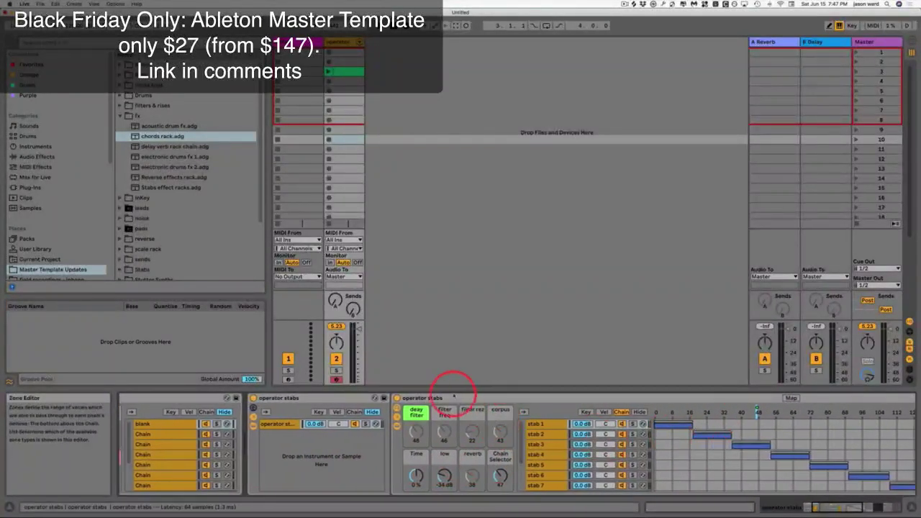
{"action": "right_click", "coordinate": [536, 465]}
{"action": "left_click", "coordinate": [500, 398]}
{"action": "scroll", "coordinate": [657, 466], "scroll_direction": "right", "scroll_amount": 2}
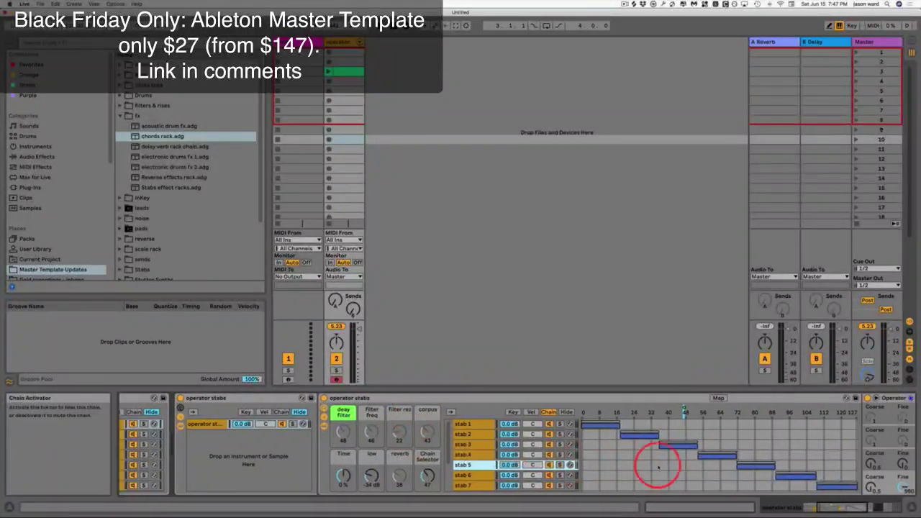
{"action": "scroll", "coordinate": [657, 467], "scroll_direction": "right", "scroll_amount": 8}
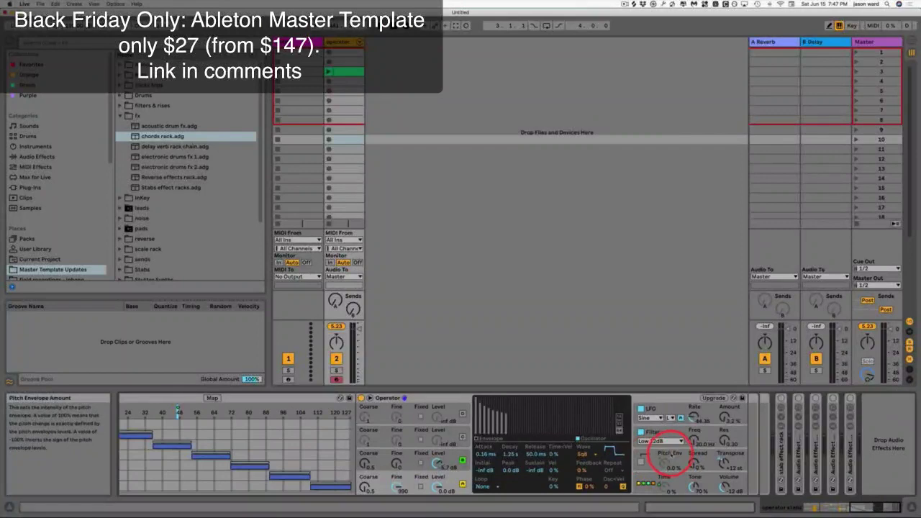
{"action": "scroll", "coordinate": [672, 452], "scroll_direction": "left", "scroll_amount": 10}
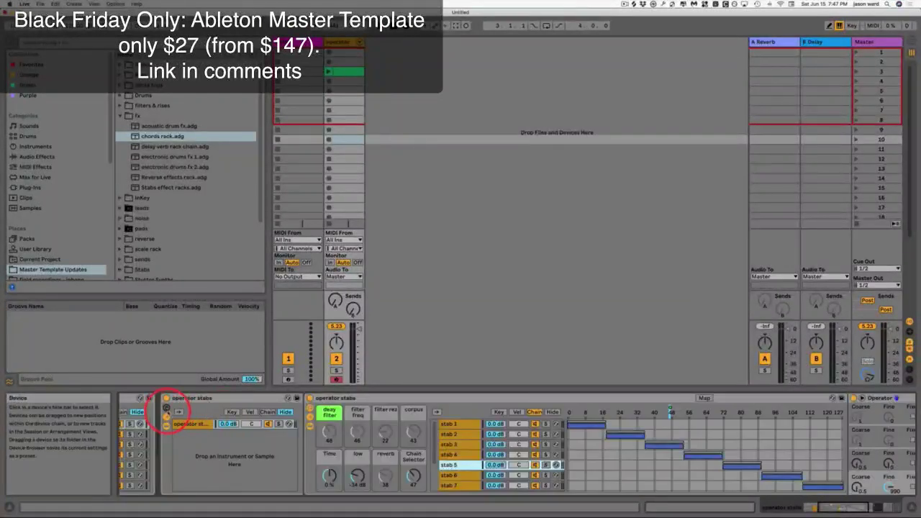
- Review the operator stabs rack's macro controls, chain zones and the Operator device behind them
{"action": "left_click", "coordinate": [358, 475]}
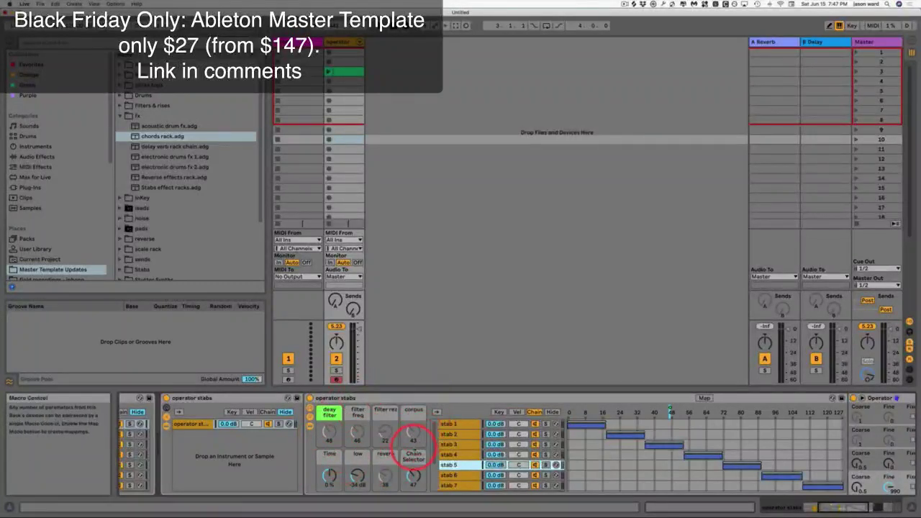
{"action": "scroll", "coordinate": [389, 446], "scroll_direction": "right", "scroll_amount": 8}
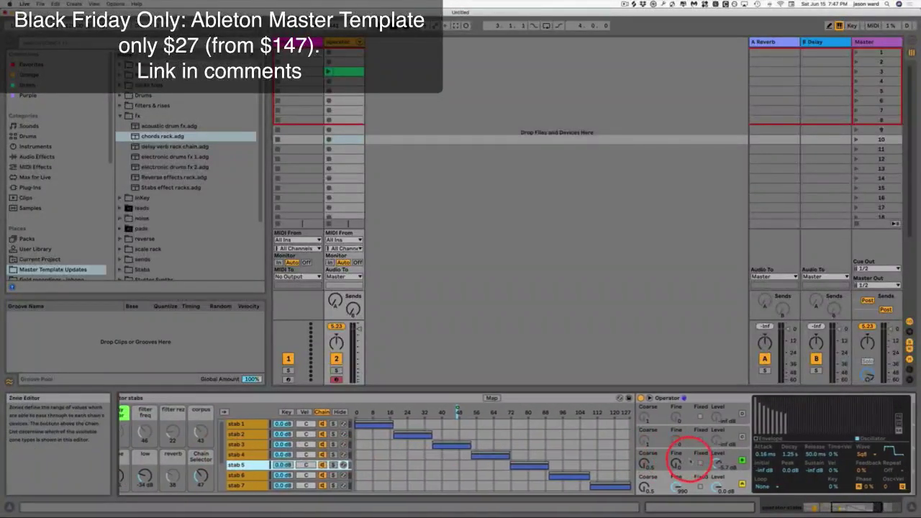
{"action": "scroll", "coordinate": [690, 459], "scroll_direction": "right", "scroll_amount": 8}
{"action": "scroll", "coordinate": [684, 463], "scroll_direction": "left", "scroll_amount": 10}
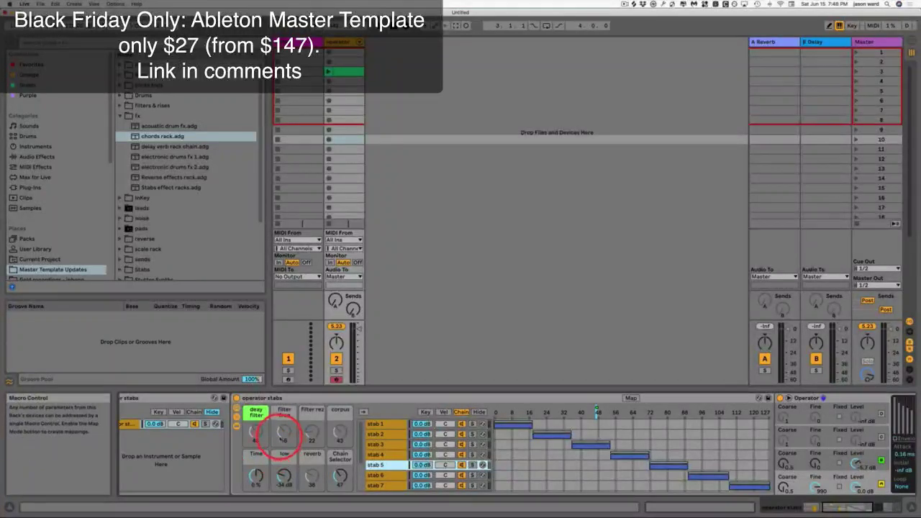
{"action": "scroll", "coordinate": [277, 443], "scroll_direction": "left", "scroll_amount": 3}
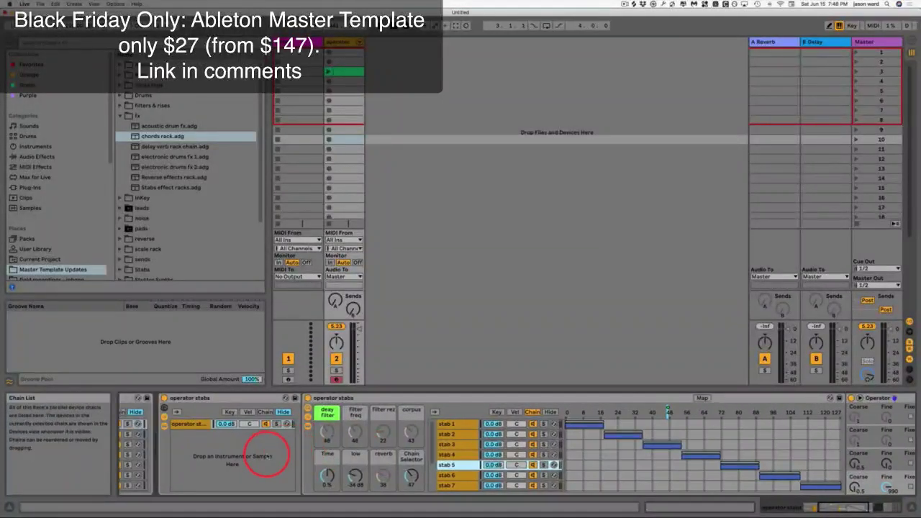
{"action": "scroll", "coordinate": [389, 394], "scroll_direction": "right", "scroll_amount": 5}
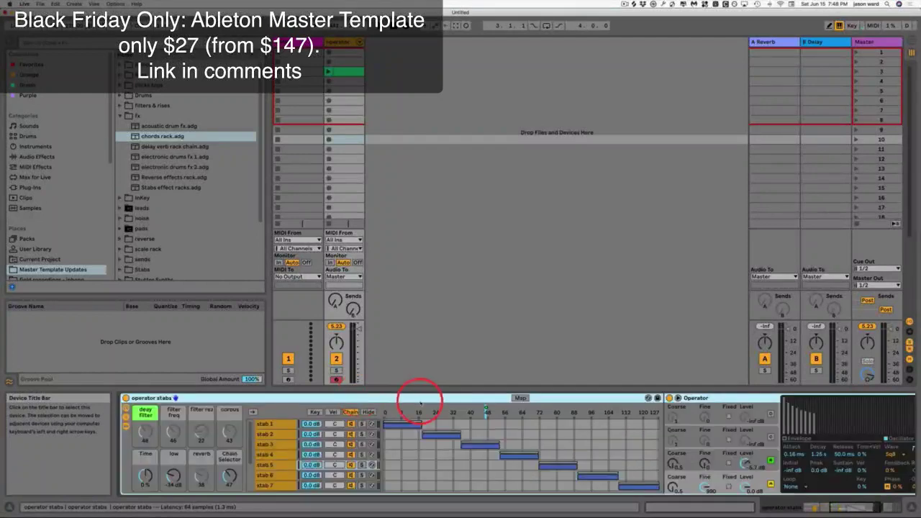
- Delete the operator track and load In Key - 10.1.als from the InKey folder into the set
{"action": "left_click", "coordinate": [350, 41]}
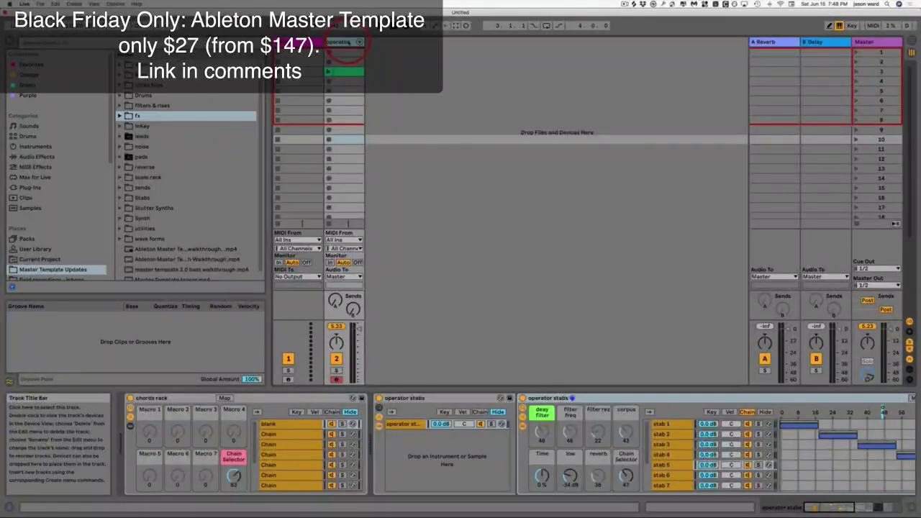
{"action": "key", "text": "Delete"}
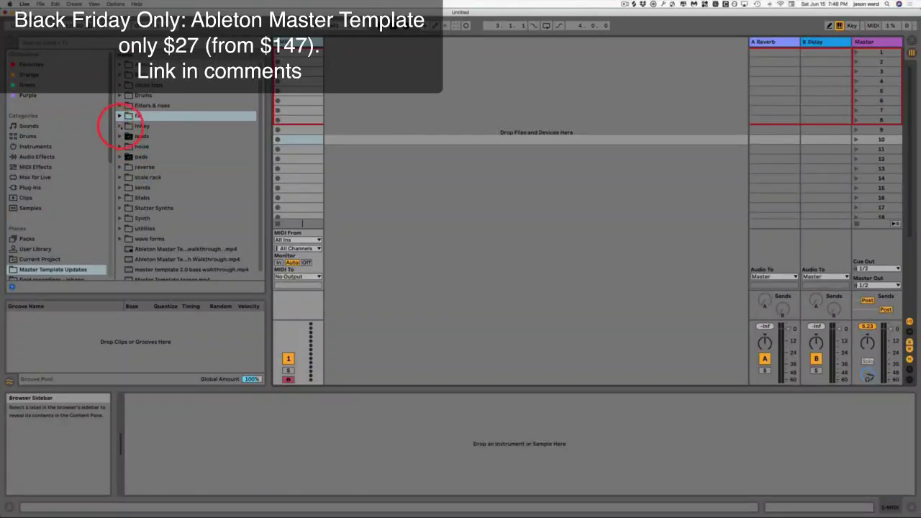
{"action": "left_click", "coordinate": [119, 126]}
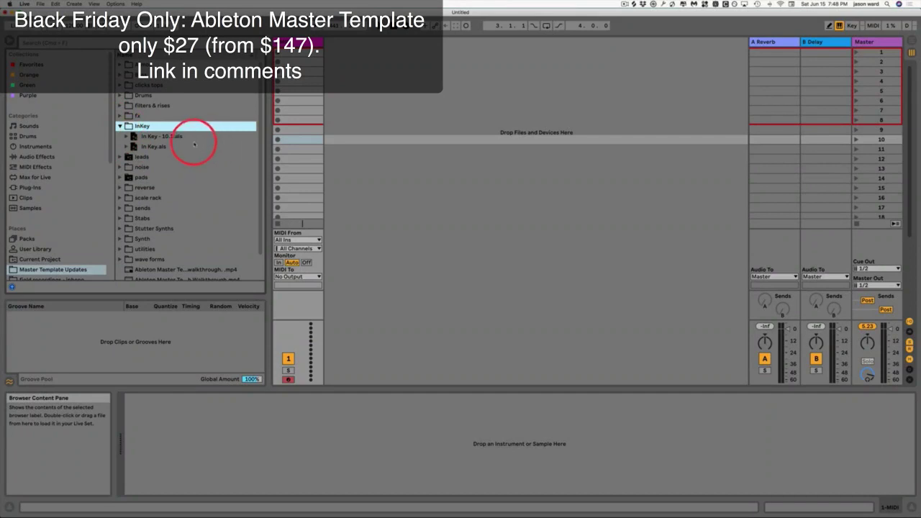
{"action": "left_click", "coordinate": [133, 136]}
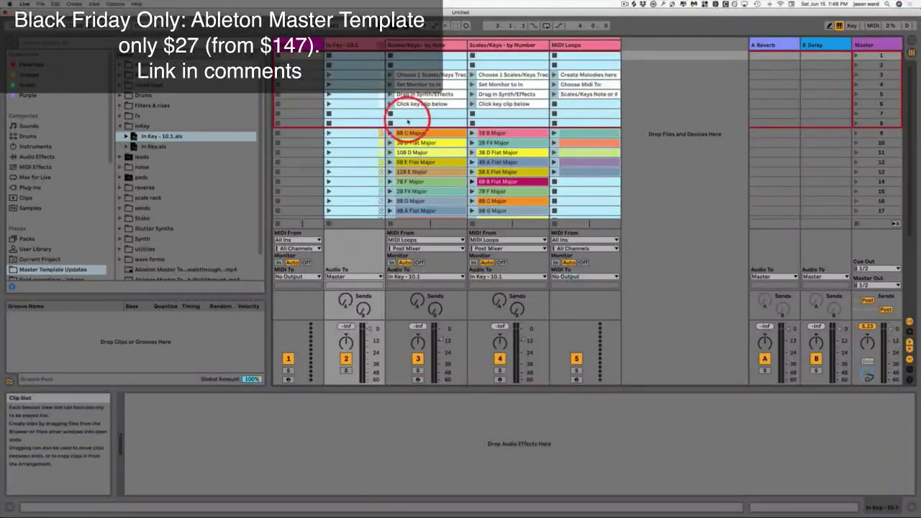
{"action": "left_click", "coordinate": [723, 136]}
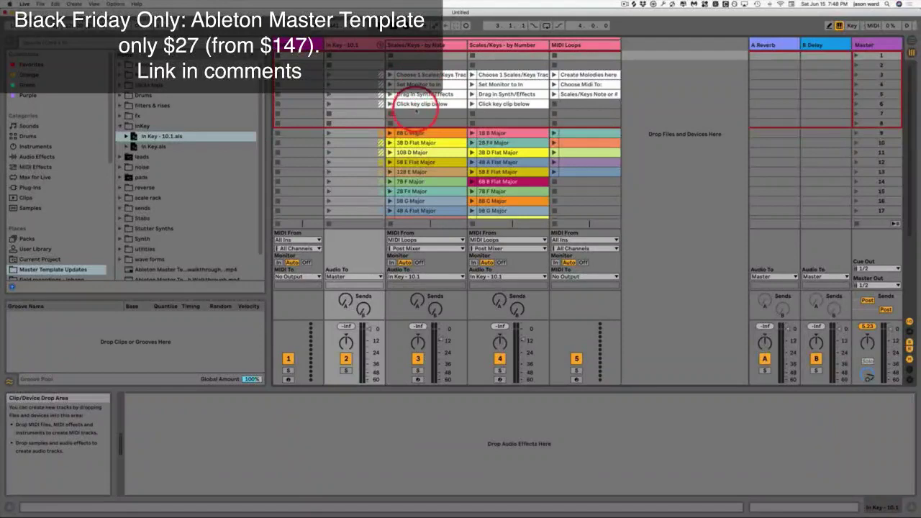
- Show the Scales/Keys - by Note track's devices and examine the major and minor key clips in both Scales/Keys tracks
{"action": "left_click", "coordinate": [406, 93]}
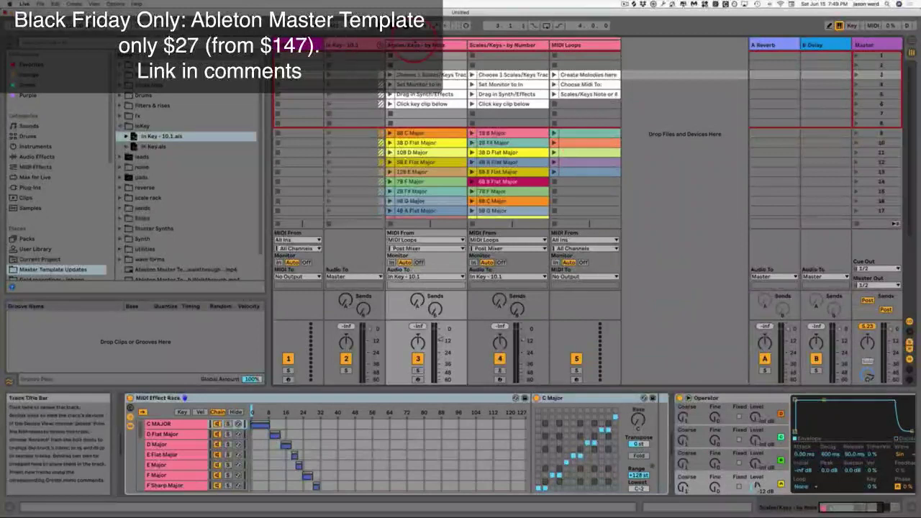
{"action": "left_click", "coordinate": [405, 45]}
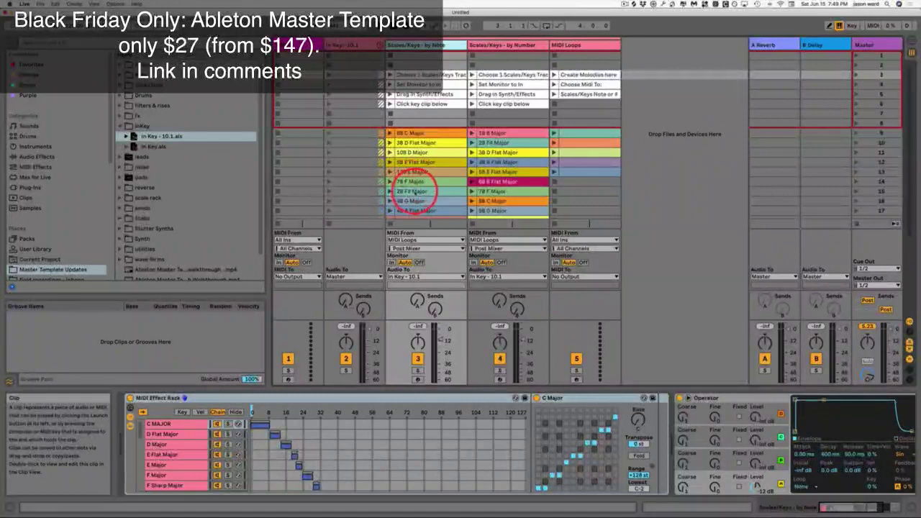
{"action": "scroll", "coordinate": [417, 193], "scroll_direction": "down", "scroll_amount": 10}
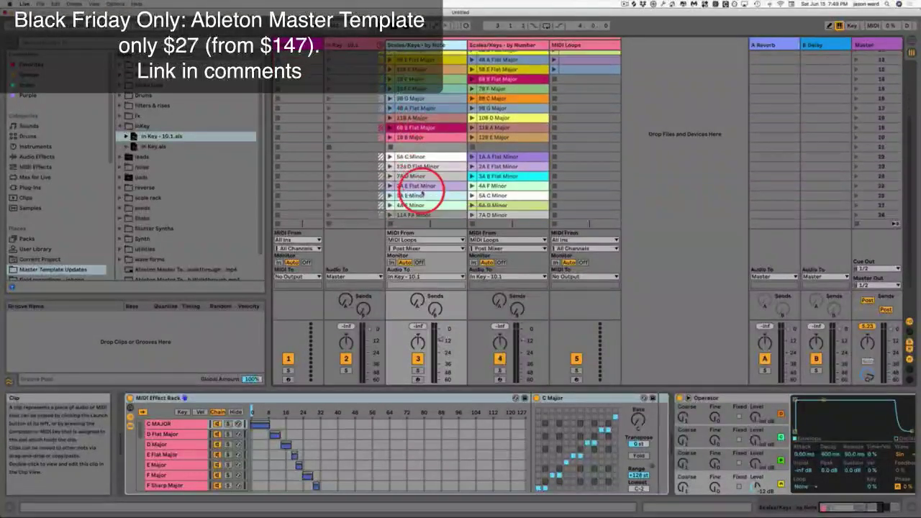
{"action": "scroll", "coordinate": [423, 191], "scroll_direction": "up", "scroll_amount": 8}
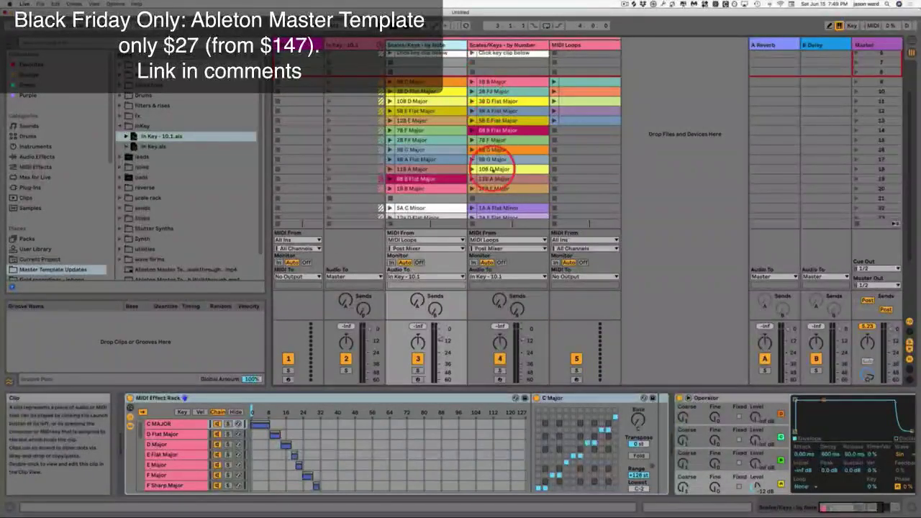
{"action": "scroll", "coordinate": [495, 186], "scroll_direction": "down", "scroll_amount": 5}
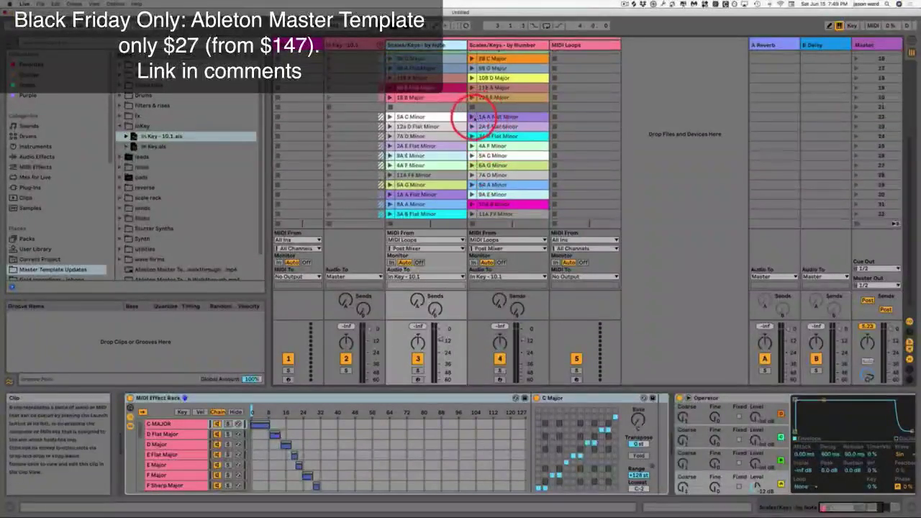
{"action": "scroll", "coordinate": [497, 166], "scroll_direction": "down", "scroll_amount": 1}
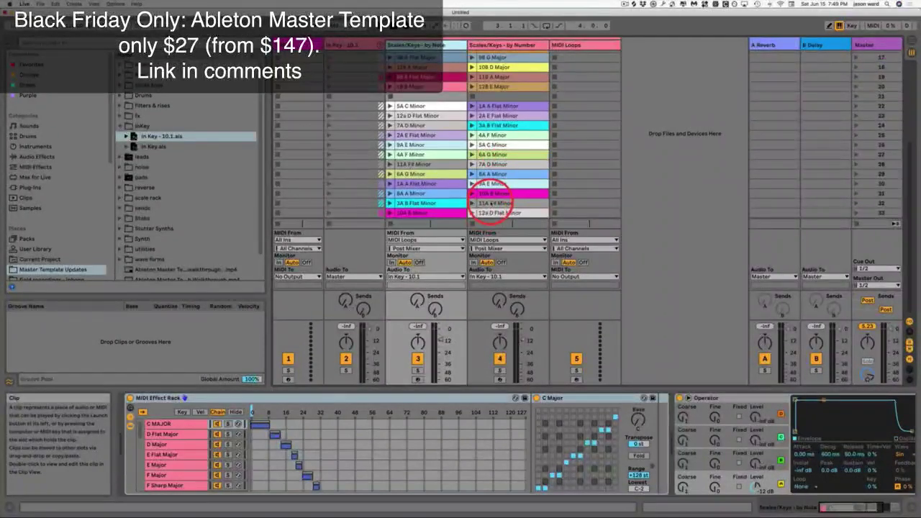
{"action": "scroll", "coordinate": [515, 179], "scroll_direction": "up", "scroll_amount": 5}
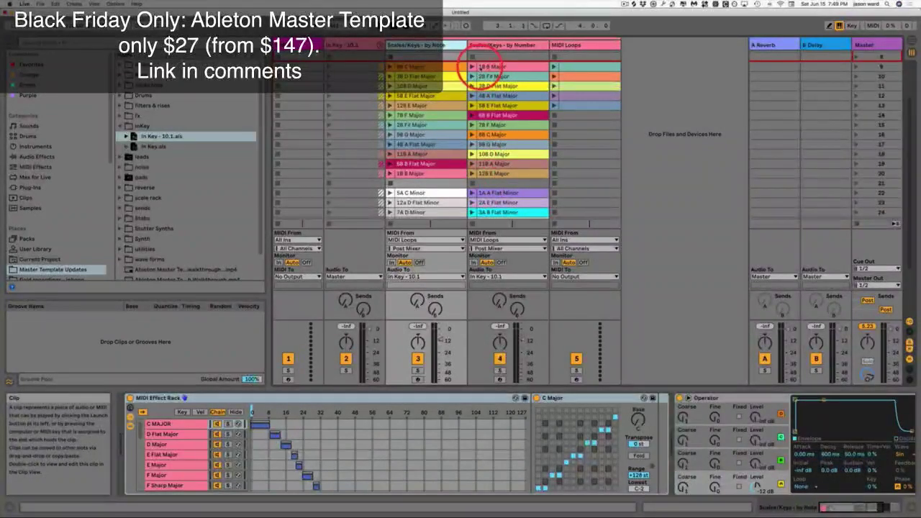
{"action": "scroll", "coordinate": [527, 178], "scroll_direction": "down", "scroll_amount": 5}
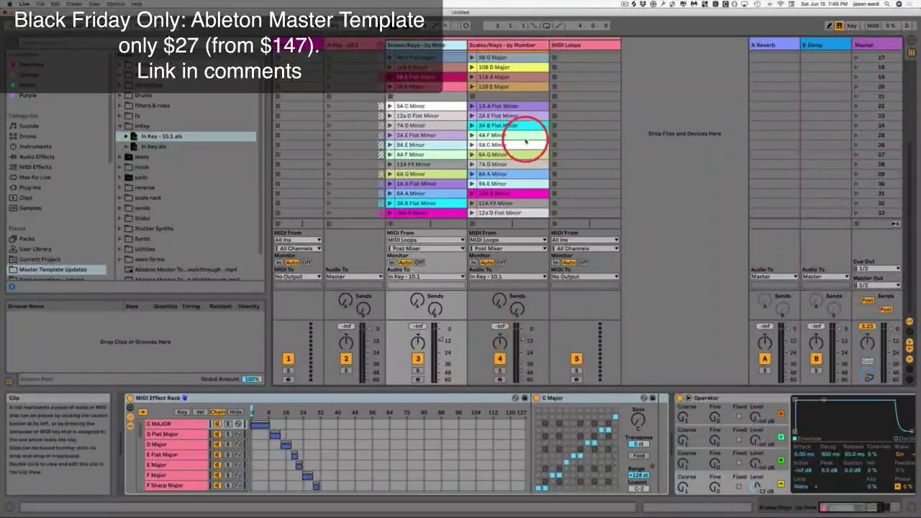
{"action": "scroll", "coordinate": [526, 139], "scroll_direction": "up", "scroll_amount": 8}
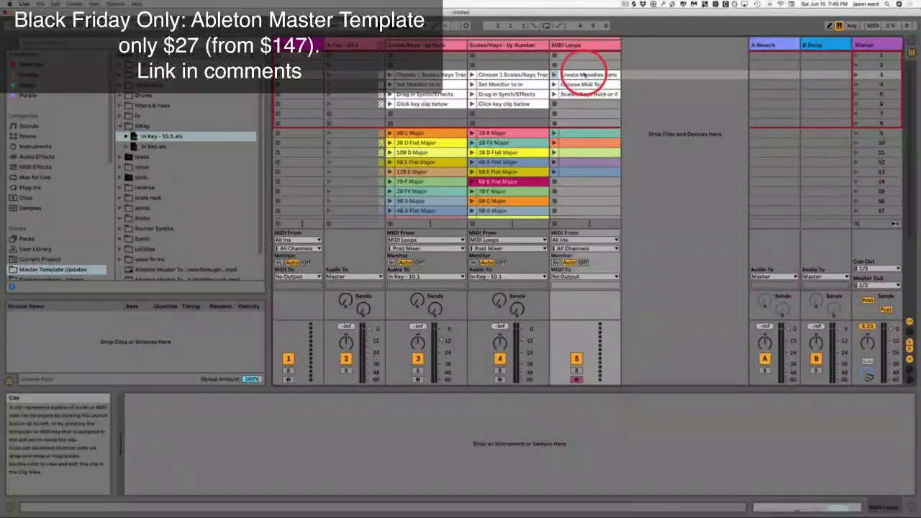
- Open the MIDI Loops clip in scene 9 in the note editor and place the insert marker at 1.1.2
{"action": "left_click", "coordinate": [590, 134]}
{"action": "double_click", "coordinate": [590, 134]}
{"action": "left_click", "coordinate": [421, 452]}
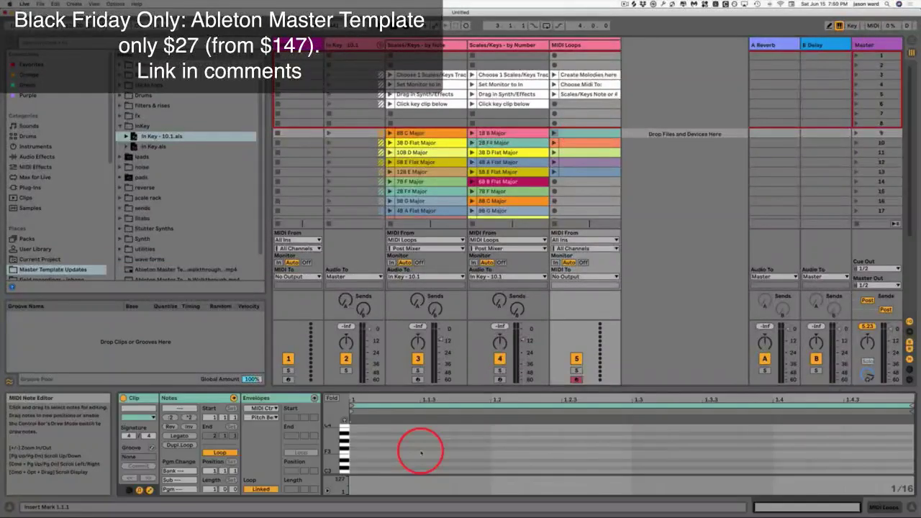
{"action": "left_click", "coordinate": [384, 448]}
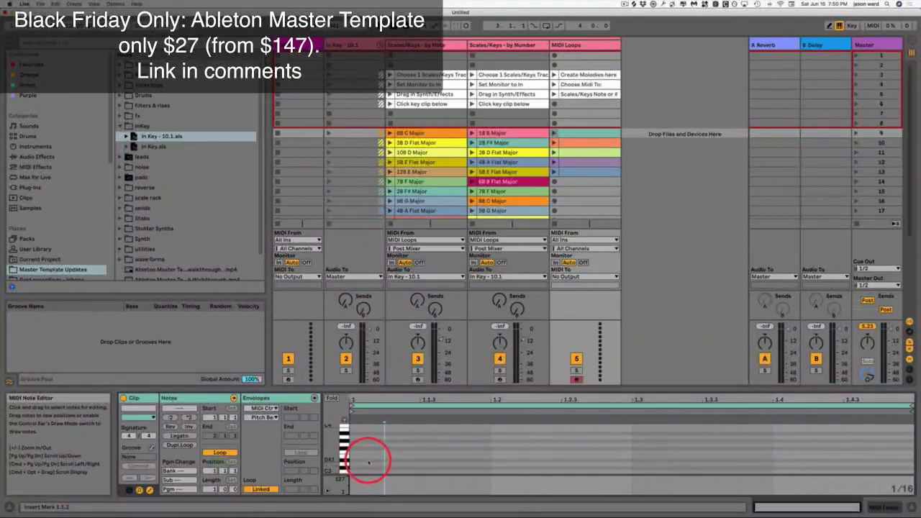
- Draw a melody of short notes at varied pitches across the bar in the MIDI Loops clip, including one at 1.4.1
{"action": "mouse_move", "coordinate": [368, 462]}
{"action": "left_mouse_down"}
{"action": "mouse_move", "coordinate": [425, 434]}
{"action": "mouse_move", "coordinate": [453, 436]}
{"action": "mouse_move", "coordinate": [461, 447]}
{"action": "mouse_move", "coordinate": [528, 445]}
{"action": "mouse_move", "coordinate": [528, 452]}
{"action": "mouse_move", "coordinate": [538, 451]}
{"action": "mouse_move", "coordinate": [520, 451]}
{"action": "mouse_move", "coordinate": [578, 448]}
{"action": "mouse_move", "coordinate": [597, 432]}
{"action": "mouse_move", "coordinate": [669, 451]}
{"action": "mouse_move", "coordinate": [658, 451]}
{"action": "mouse_move", "coordinate": [719, 448]}
{"action": "left_mouse_up"}
{"action": "left_click", "coordinate": [783, 442]}
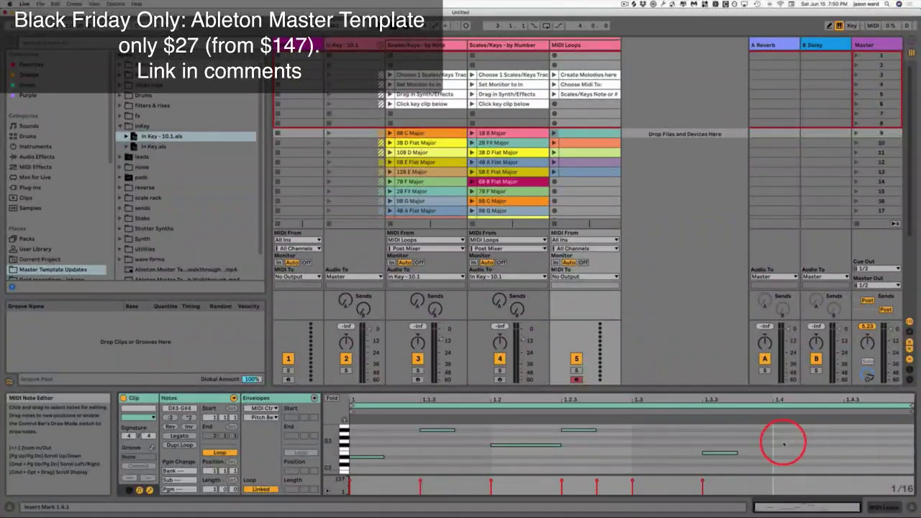
{"action": "double_click", "coordinate": [783, 442]}
{"action": "scroll", "coordinate": [627, 435], "scroll_direction": "down", "scroll_amount": 2}
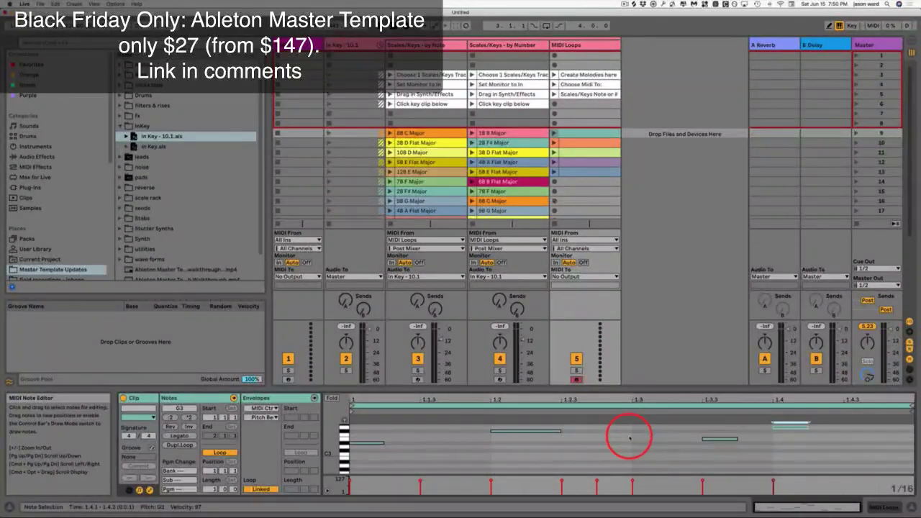
{"action": "scroll", "coordinate": [629, 437], "scroll_direction": "up", "scroll_amount": 3}
{"action": "scroll", "coordinate": [628, 440], "scroll_direction": "up", "scroll_amount": 3}
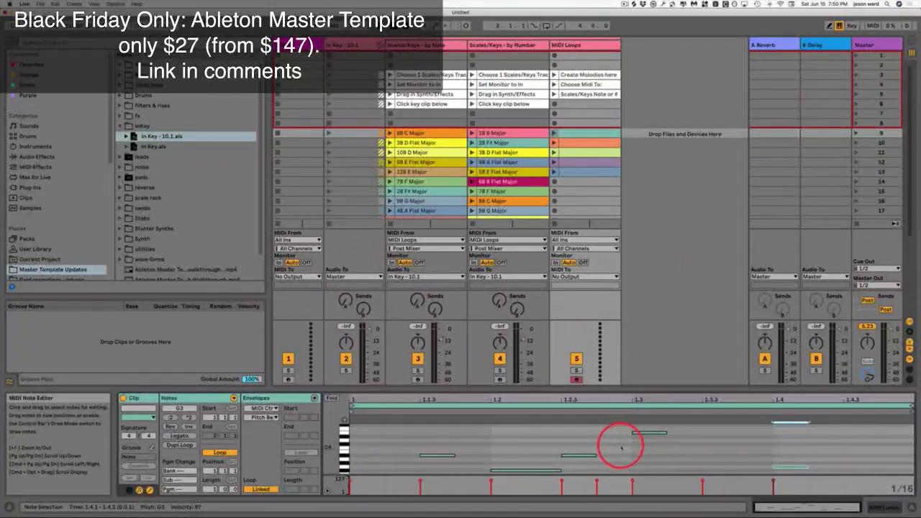
{"action": "scroll", "coordinate": [621, 447], "scroll_direction": "down", "scroll_amount": 6}
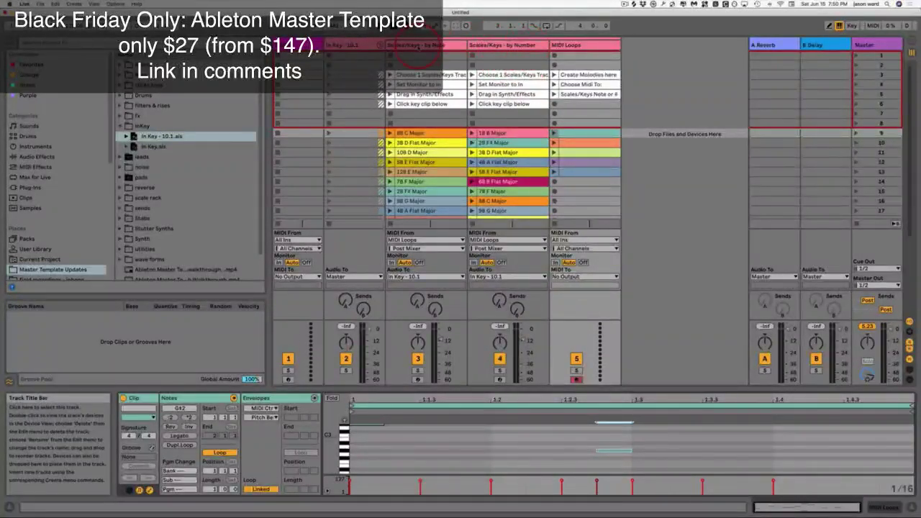
- Set the Scales/Keys - by Number track's monitoring to In and show its device chain through to Operator
{"action": "left_click", "coordinate": [514, 45]}
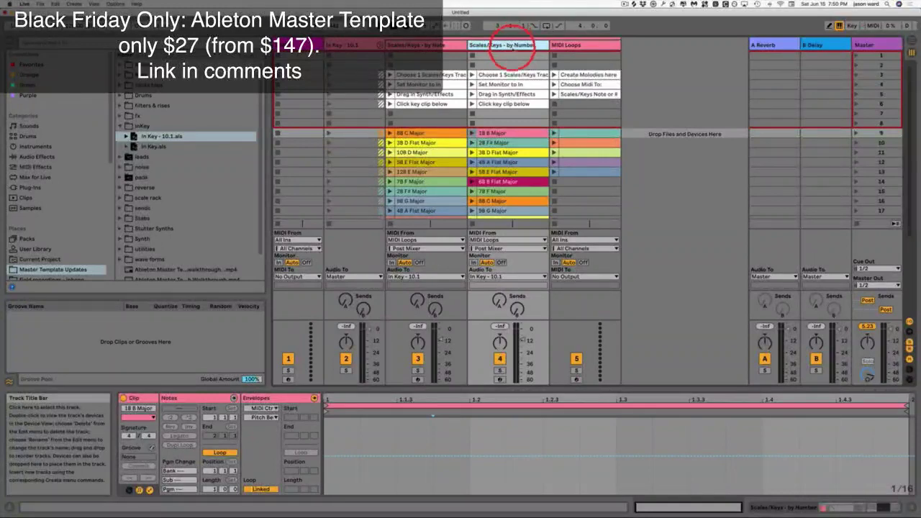
{"action": "left_click", "coordinate": [473, 263]}
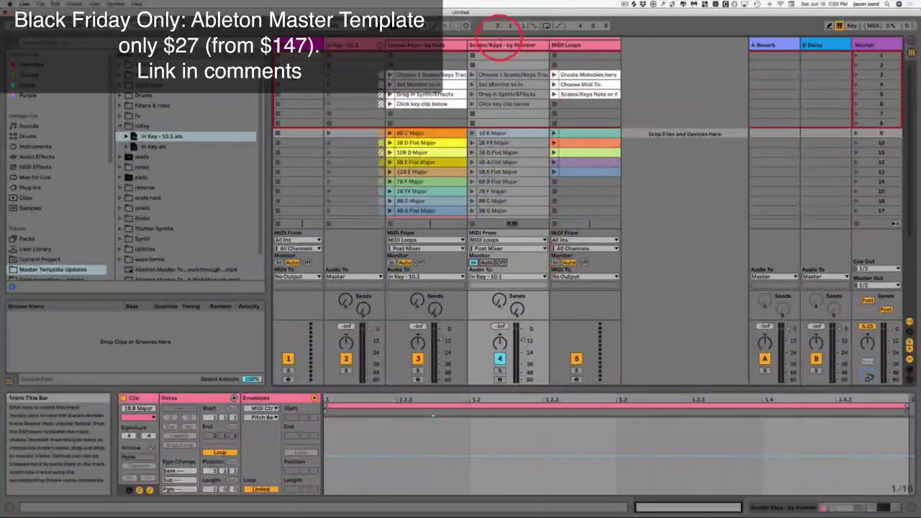
{"action": "double_click", "coordinate": [506, 46]}
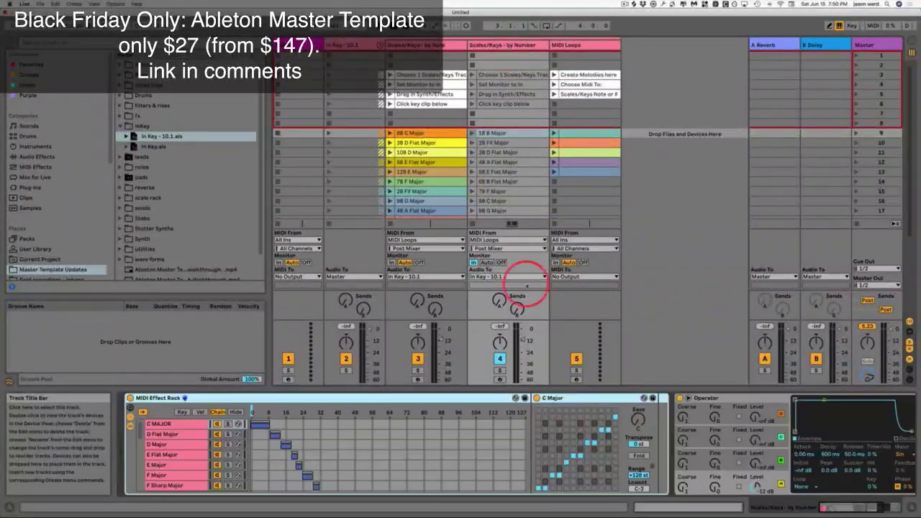
{"action": "scroll", "coordinate": [597, 468], "scroll_direction": "right", "scroll_amount": 5}
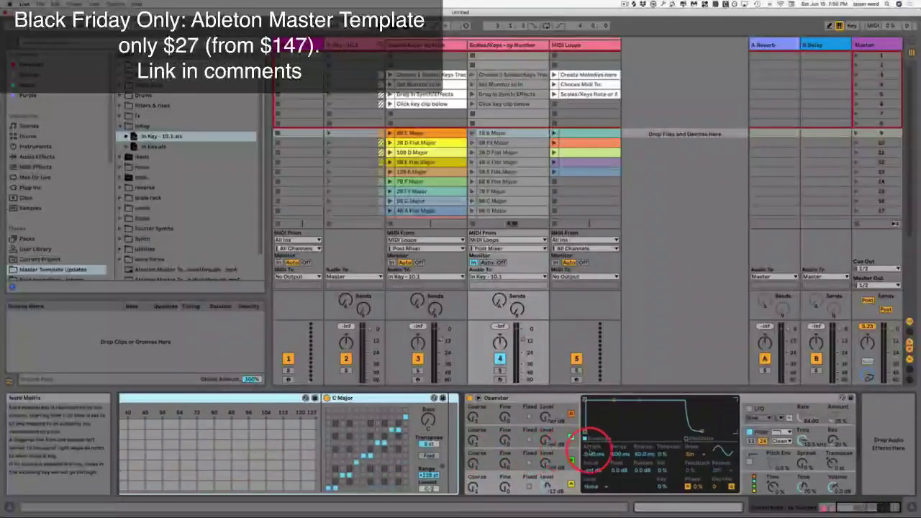
{"action": "left_click", "coordinate": [525, 400]}
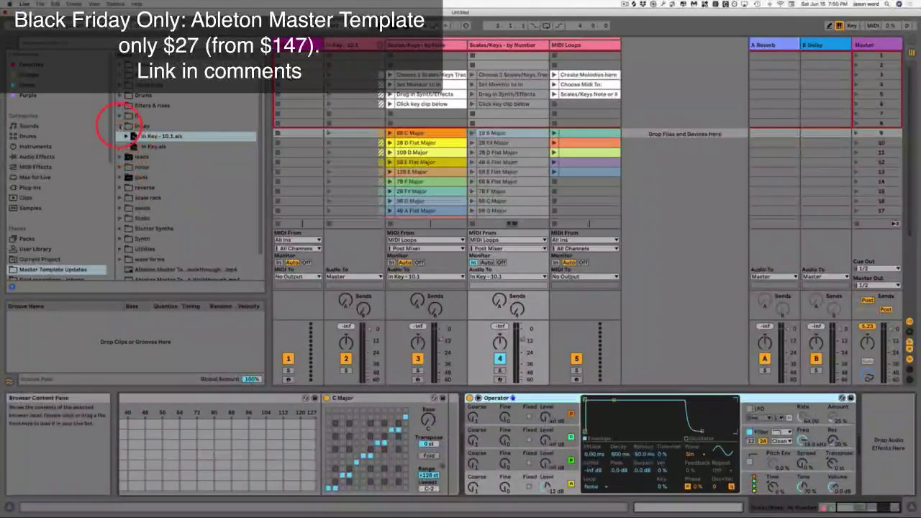
- Add the Delay audio effect after Operator on the Scales/Keys - by Number track and lower its Dry/Wet amount
{"action": "left_click", "coordinate": [36, 156]}
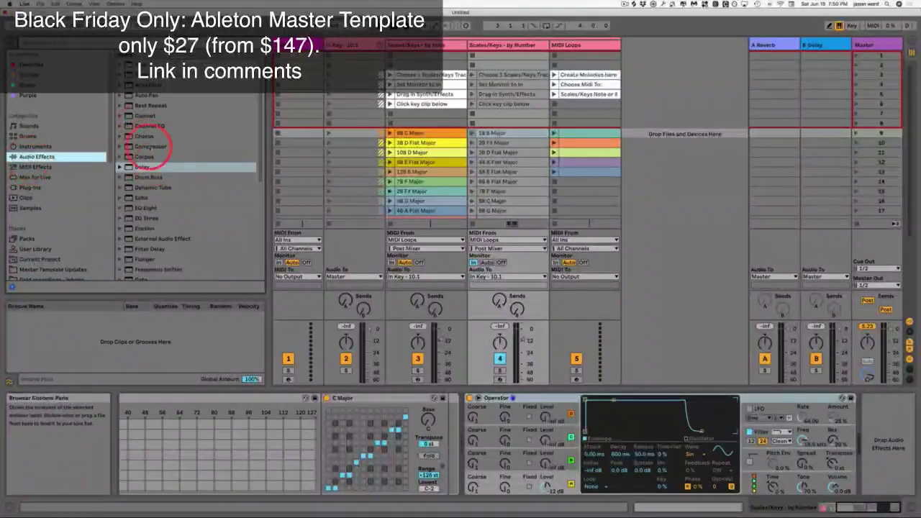
{"action": "left_click_drag", "start_coordinate": [124, 167], "coordinate": [889, 461]}
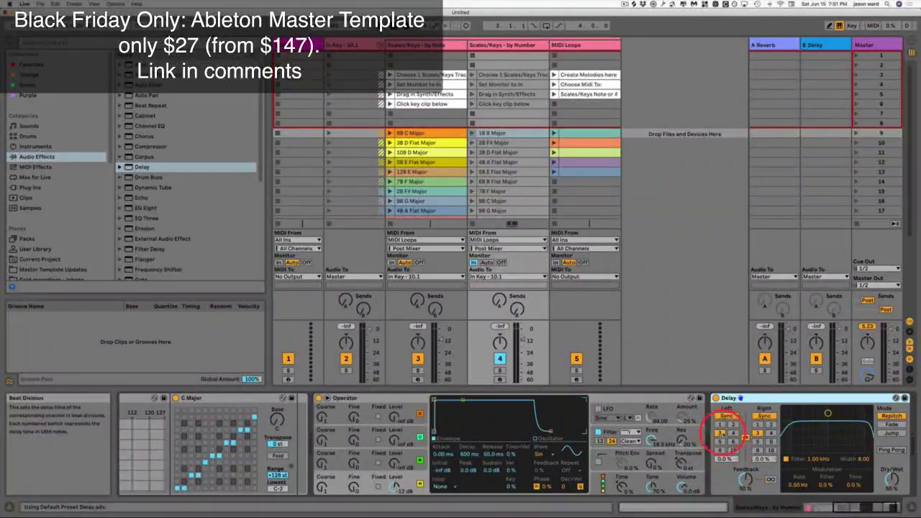
{"action": "left_click_drag", "start_coordinate": [889, 476], "coordinate": [891, 480]}
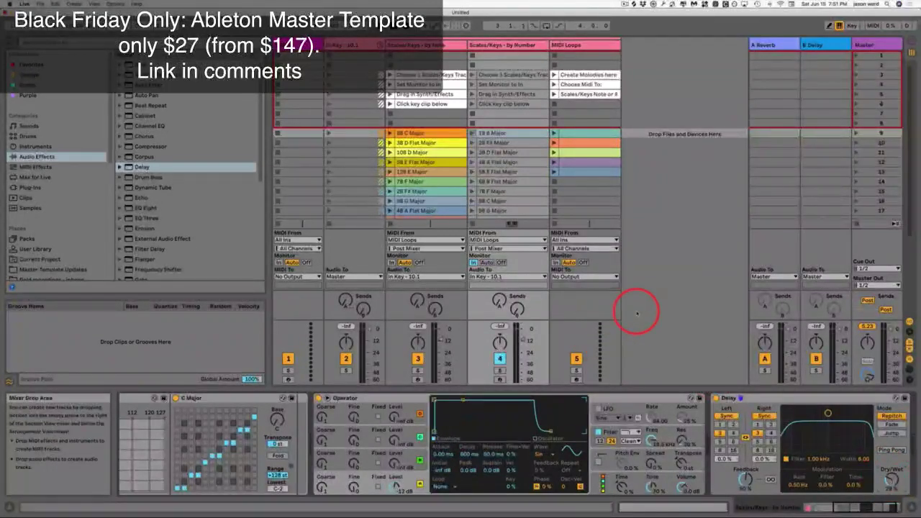
- Reopen the MIDI Loops clip in scene 9 and review its melody in the note editor
{"action": "left_click", "coordinate": [577, 134]}
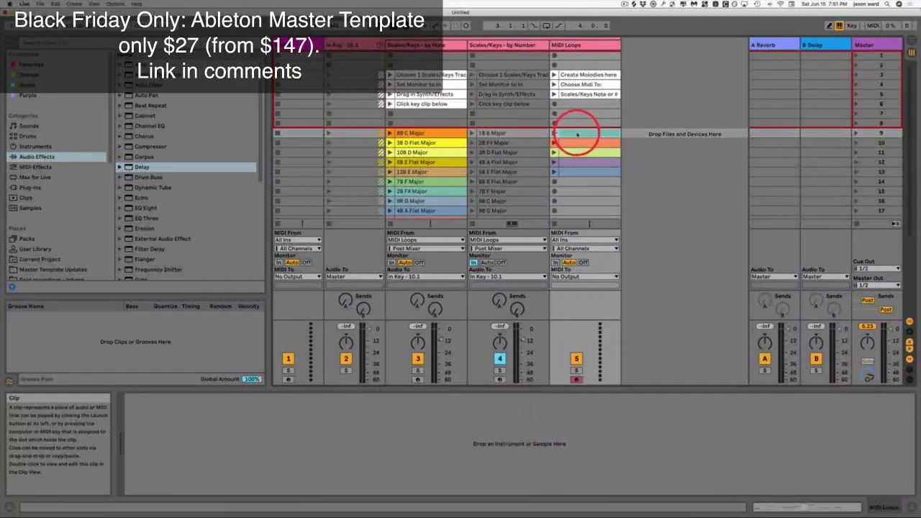
{"action": "double_click", "coordinate": [576, 134]}
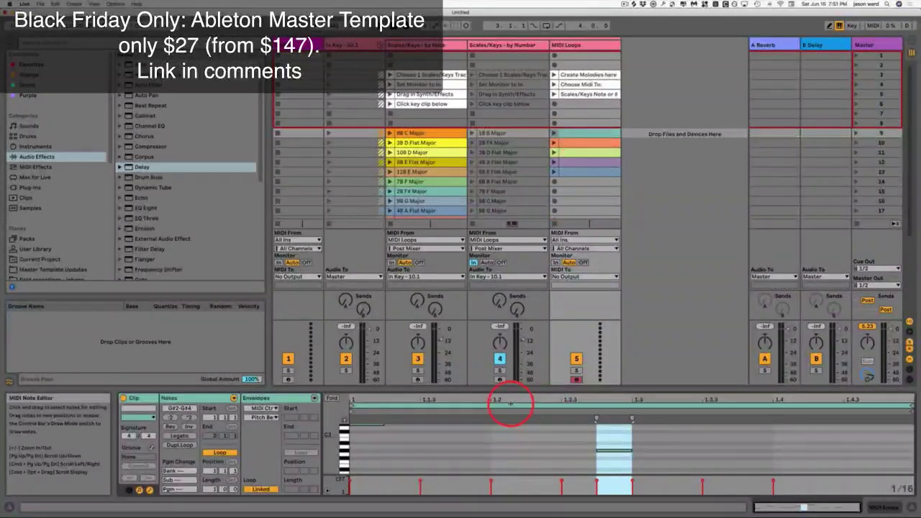
{"action": "scroll", "coordinate": [514, 436], "scroll_direction": "up", "scroll_amount": 5}
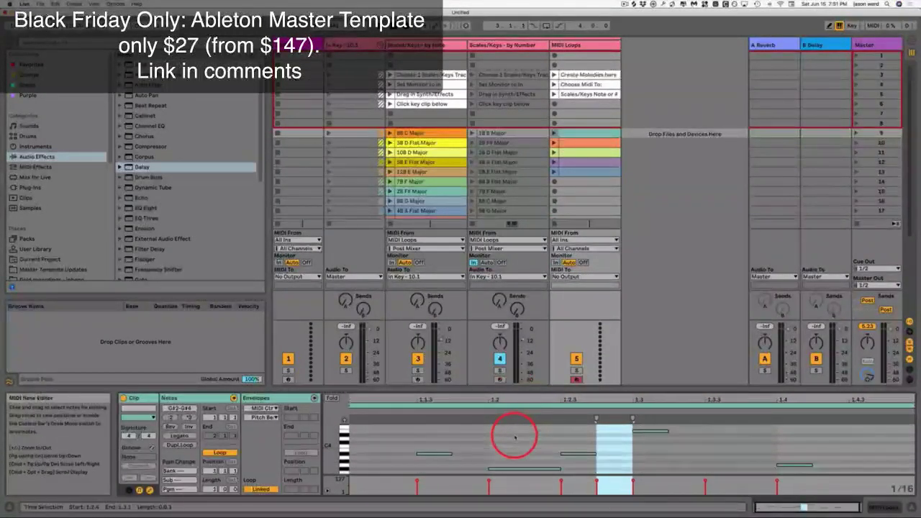
{"action": "scroll", "coordinate": [514, 436], "scroll_direction": "down", "scroll_amount": 2}
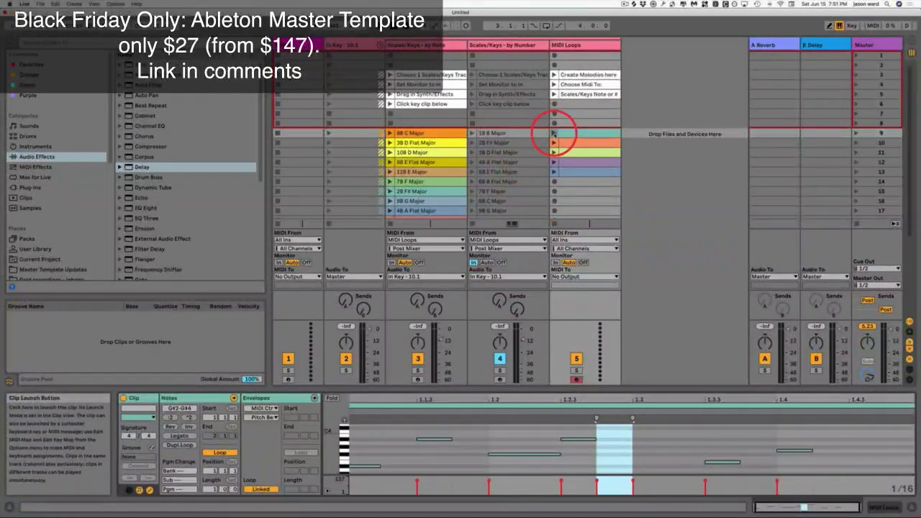
- Launch the scene 9 MIDI Loops clip to play the melody through Scales/Keys - by Number, and look over that track's key clips
{"action": "left_click", "coordinate": [553, 134]}
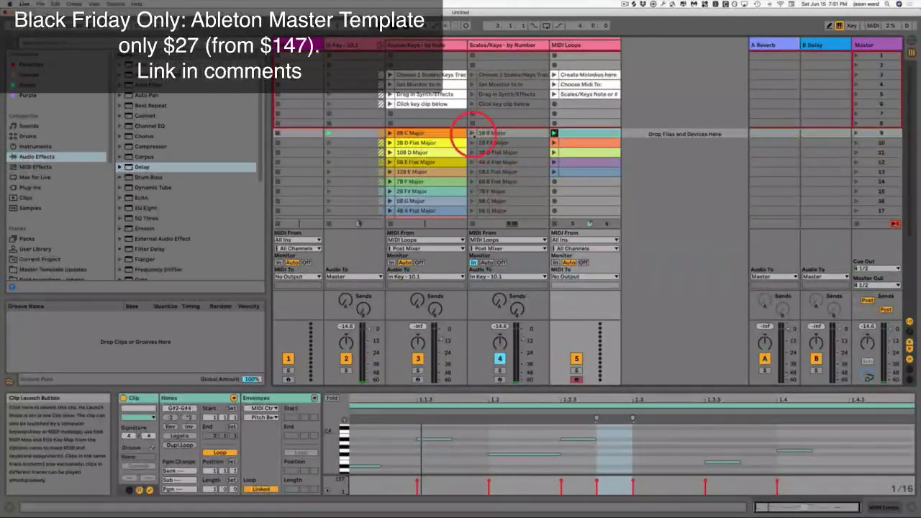
{"action": "scroll", "coordinate": [503, 180], "scroll_direction": "down", "scroll_amount": 3}
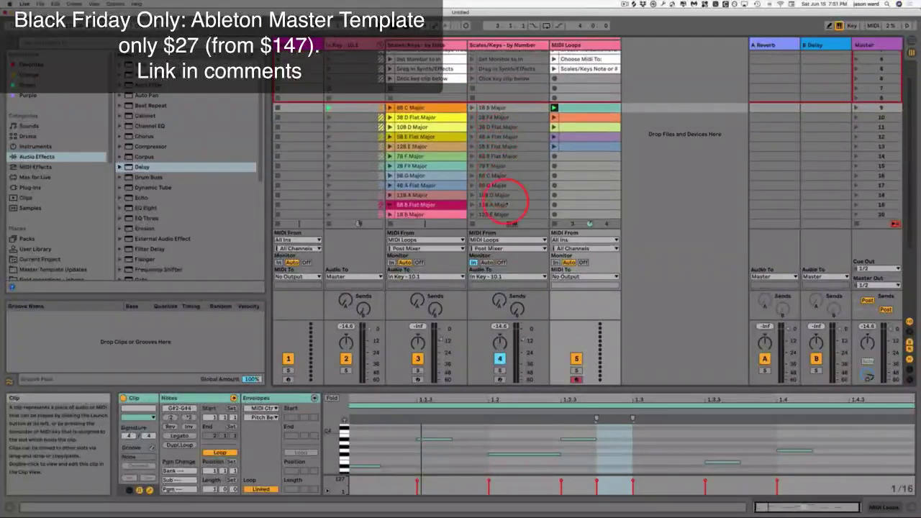
{"action": "scroll", "coordinate": [514, 164], "scroll_direction": "up", "scroll_amount": 3}
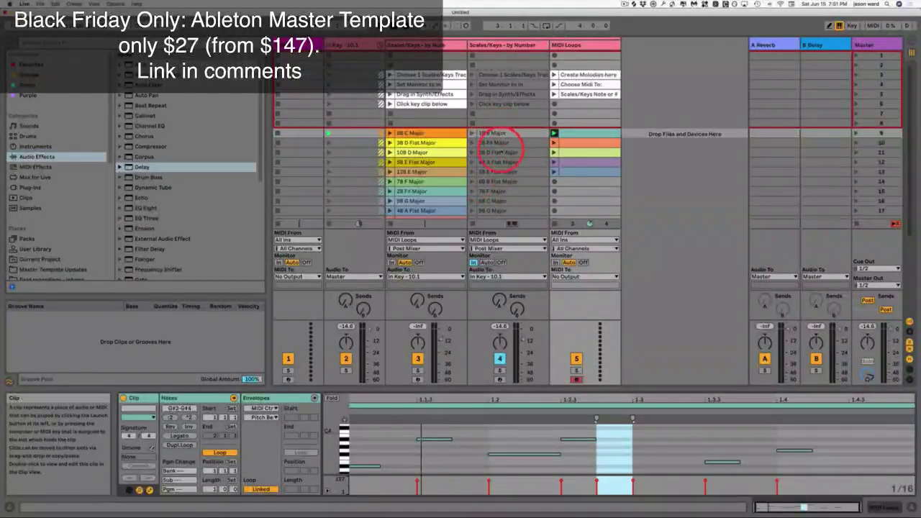
{"action": "left_click", "coordinate": [554, 133]}
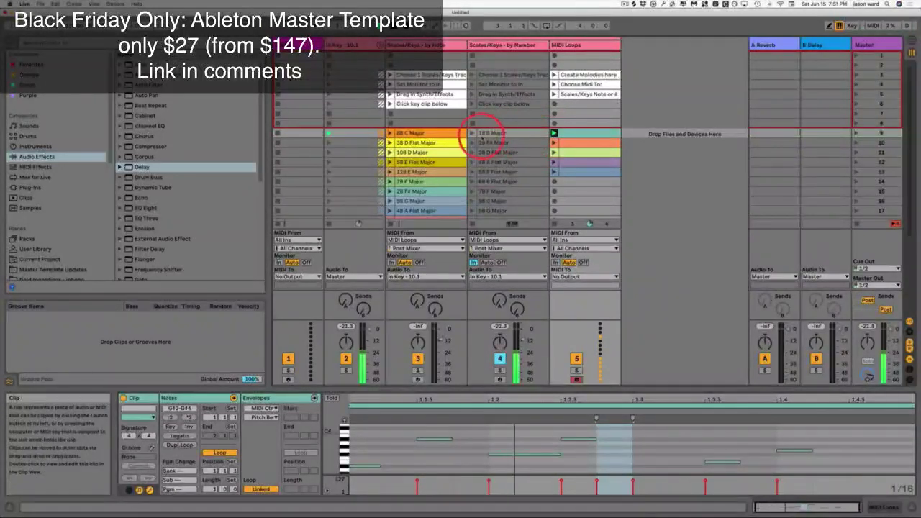
- Switch the playing melody through the by Number key clips 1B B Major, 2B F# Major, 3B D Flat Major and 4B A Flat Major
{"action": "left_click", "coordinate": [473, 134]}
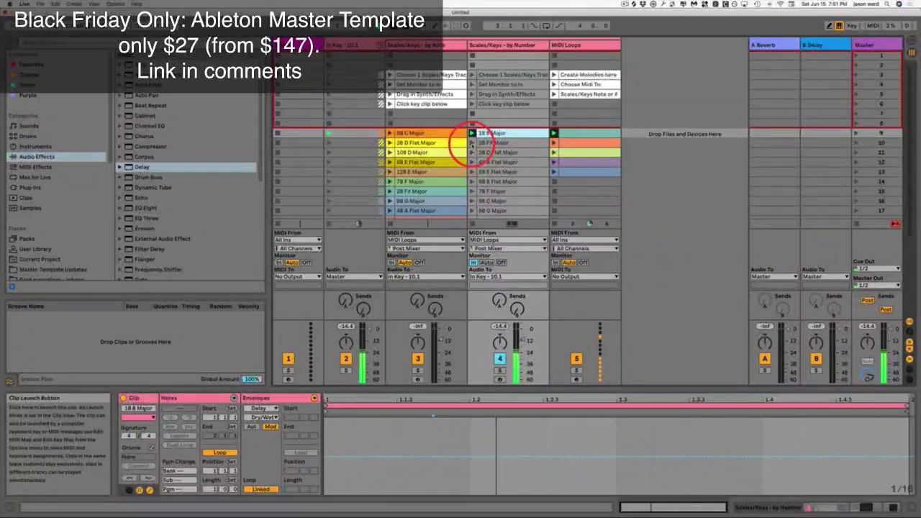
{"action": "left_click", "coordinate": [472, 143]}
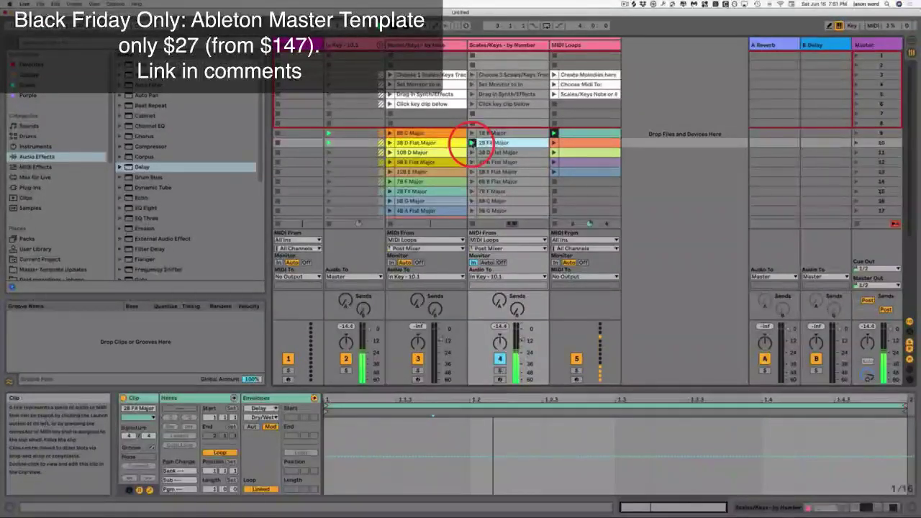
{"action": "left_click", "coordinate": [472, 153]}
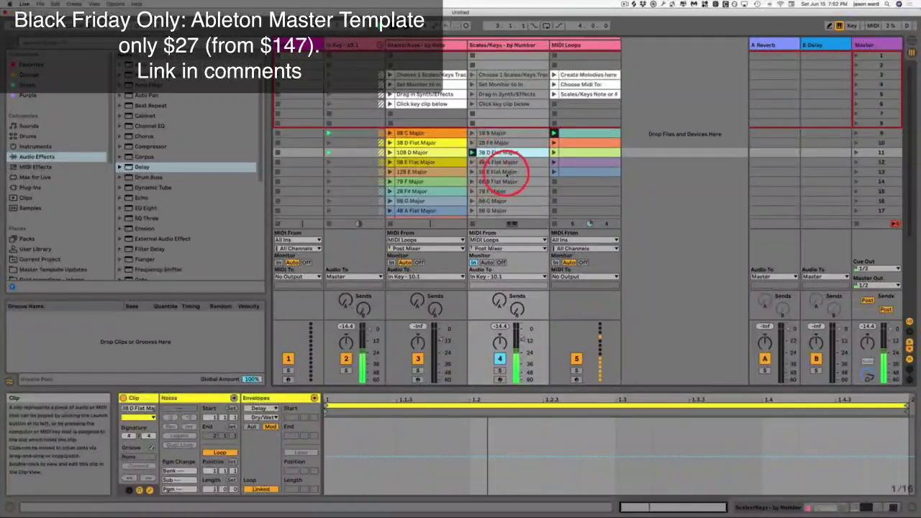
{"action": "scroll", "coordinate": [496, 175], "scroll_direction": "down", "scroll_amount": 3}
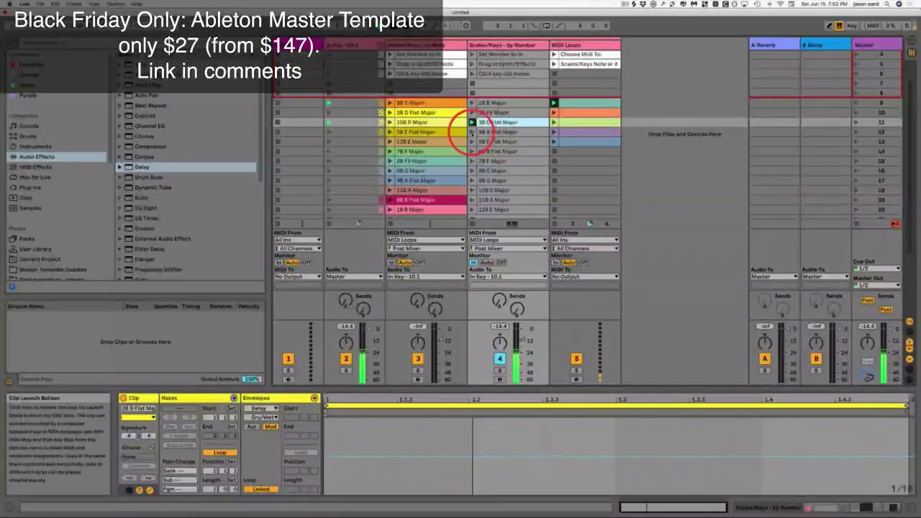
{"action": "left_click", "coordinate": [472, 132]}
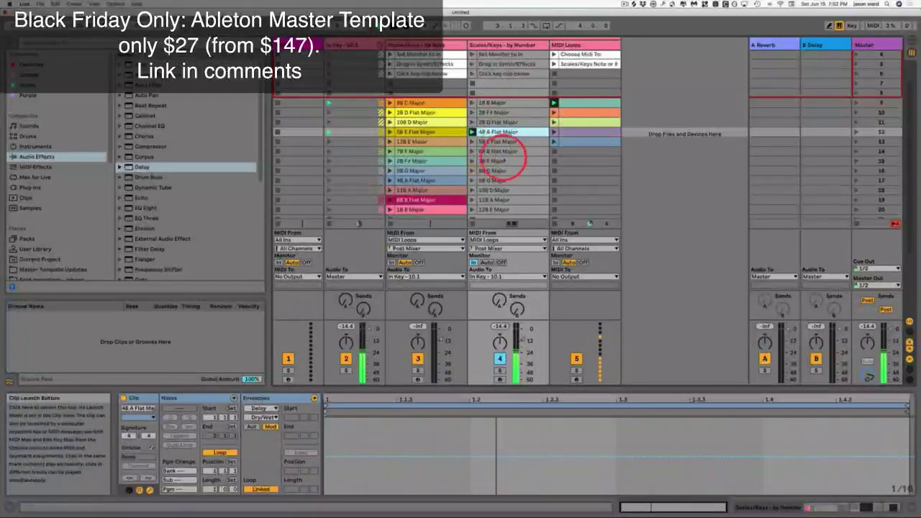
- Switch the playing melody through the by Number minor key clips 4A F Minor, 8A A Minor and 10A B Minor
{"action": "scroll", "coordinate": [503, 159], "scroll_direction": "down", "scroll_amount": 5}
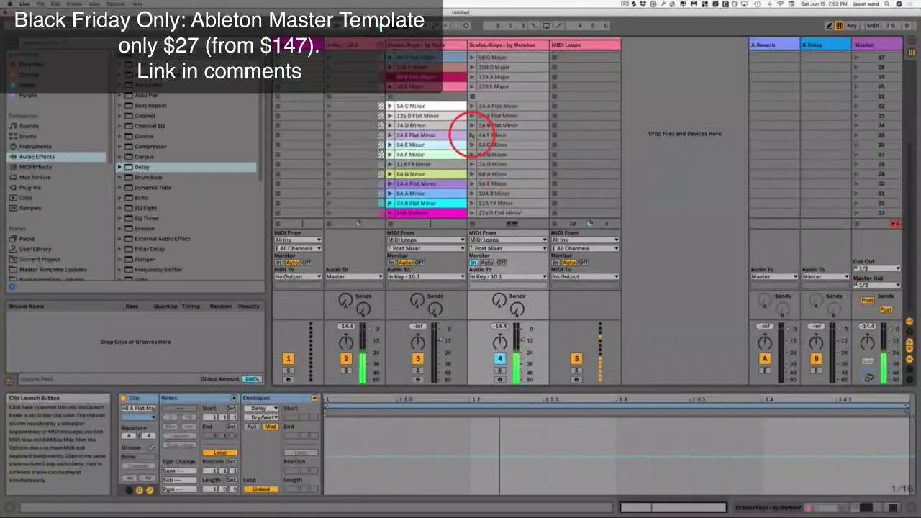
{"action": "left_click", "coordinate": [472, 134]}
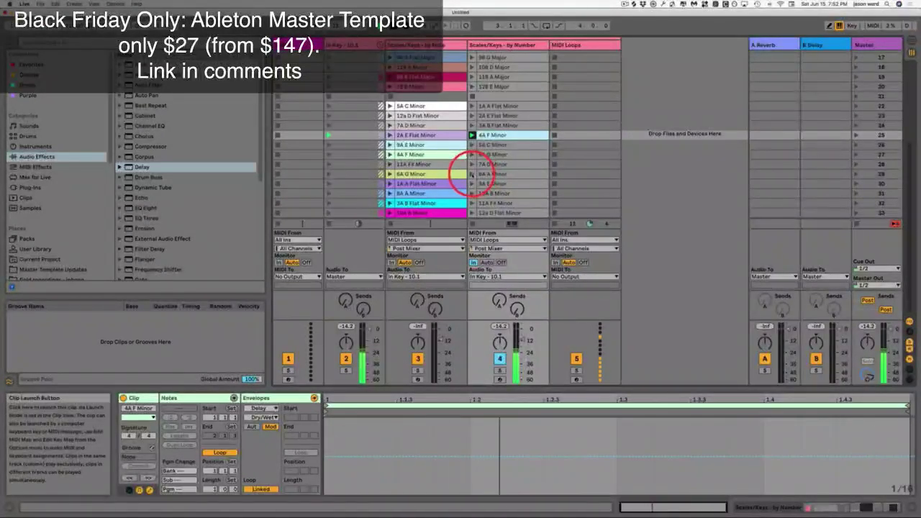
{"action": "left_click", "coordinate": [472, 173]}
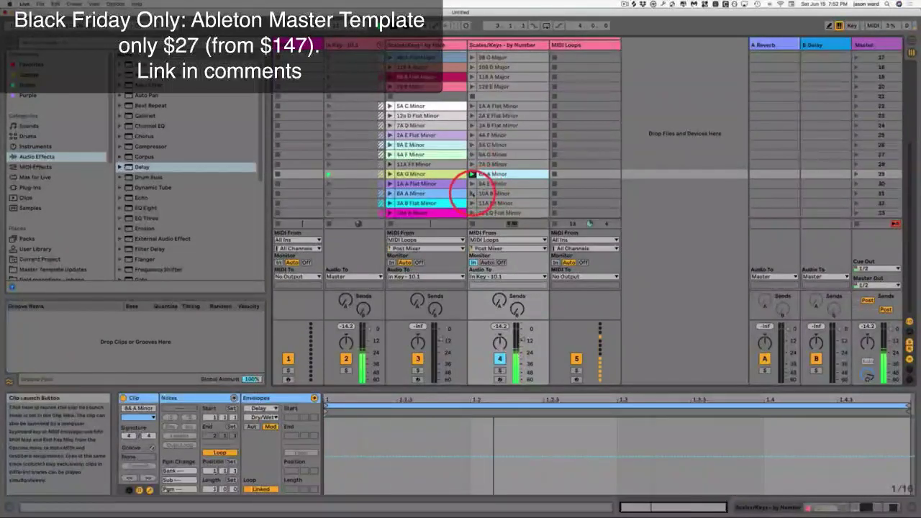
{"action": "left_click", "coordinate": [472, 193]}
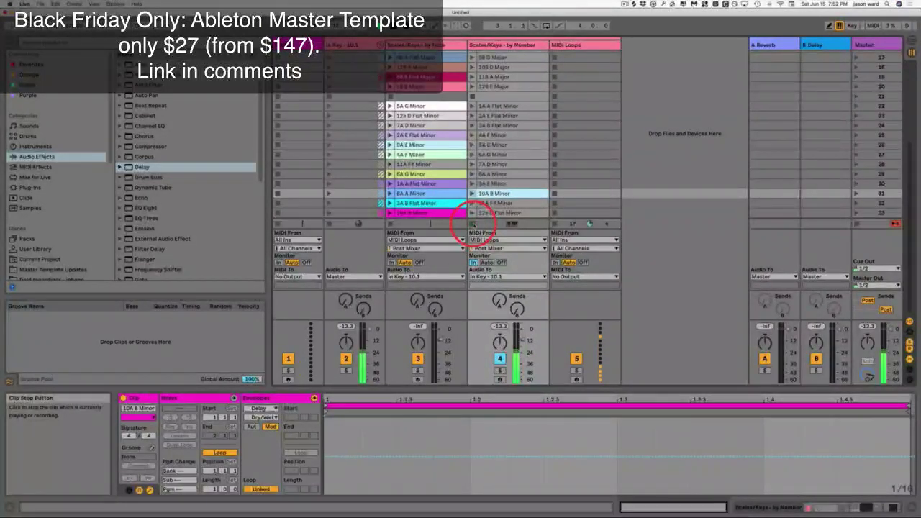
- Launch the 7B F Major clip in Scales/Keys - by Number and play the scene 9 MIDI Loops clip in that key
{"action": "scroll", "coordinate": [554, 224], "scroll_direction": "up", "scroll_amount": 3}
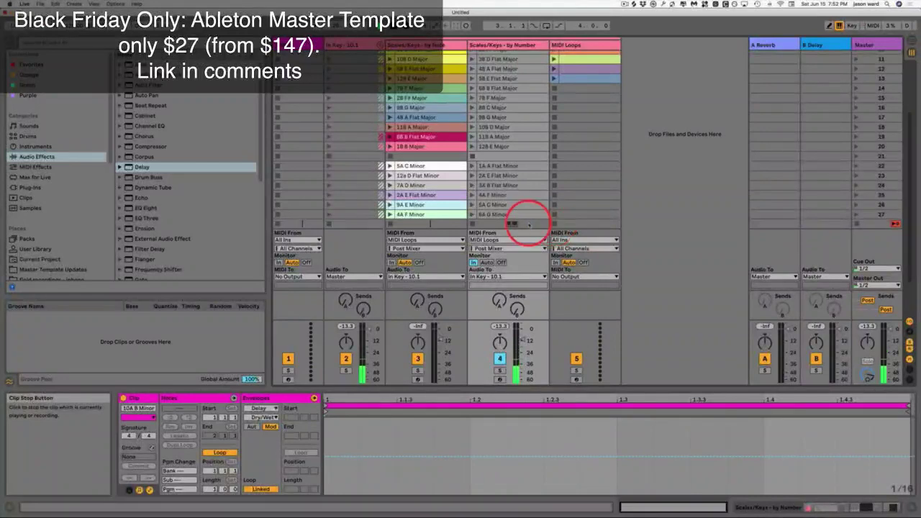
{"action": "scroll", "coordinate": [525, 200], "scroll_direction": "up", "scroll_amount": 3}
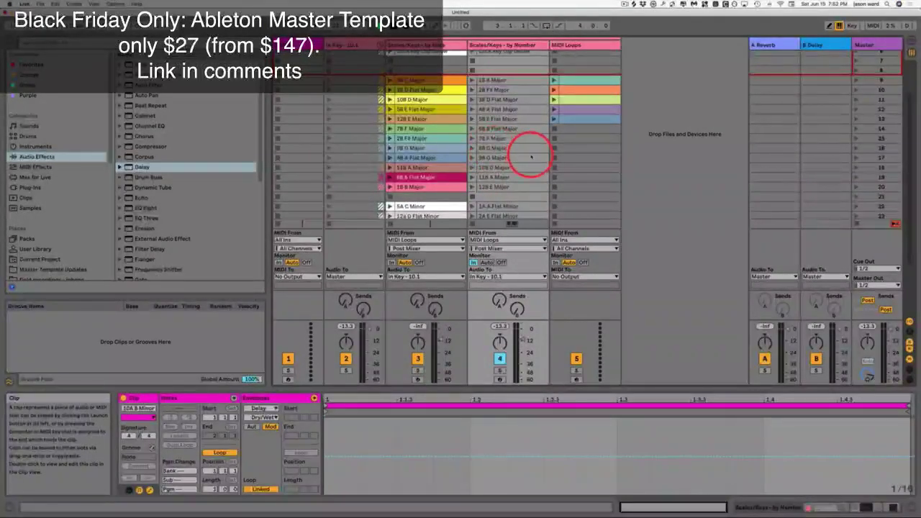
{"action": "left_click", "coordinate": [484, 138]}
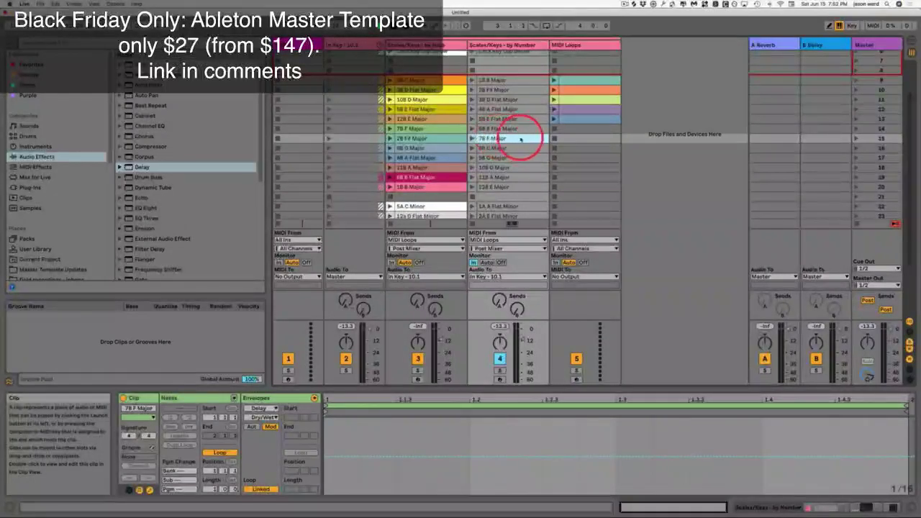
{"action": "scroll", "coordinate": [518, 138], "scroll_direction": "down", "scroll_amount": 2}
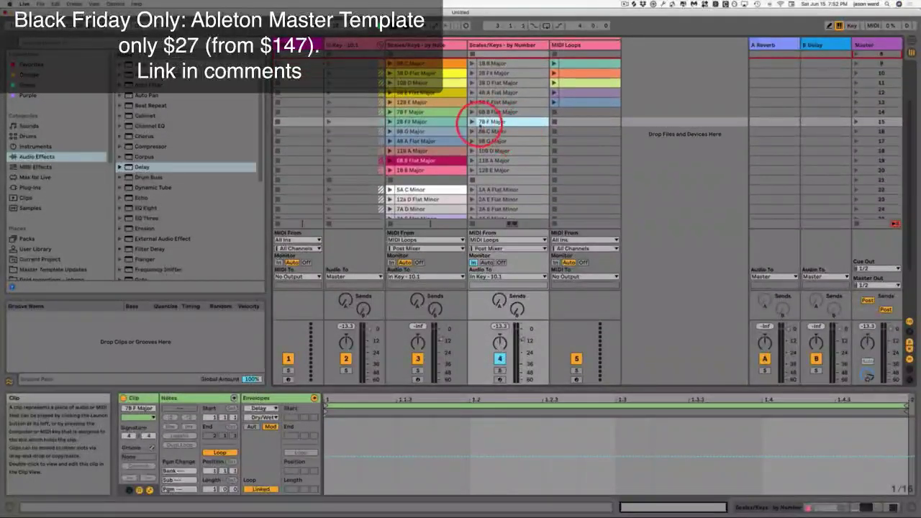
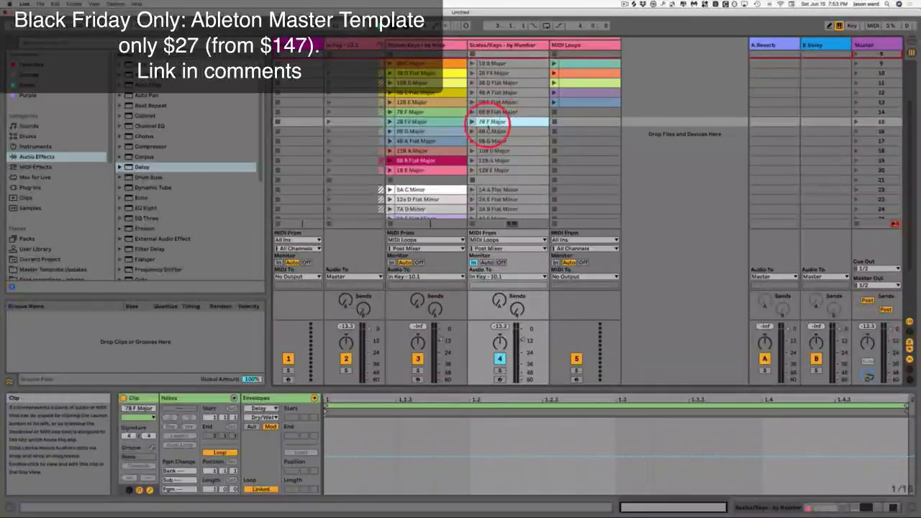
{"action": "left_click", "coordinate": [472, 121]}
{"action": "left_click", "coordinate": [554, 64]}
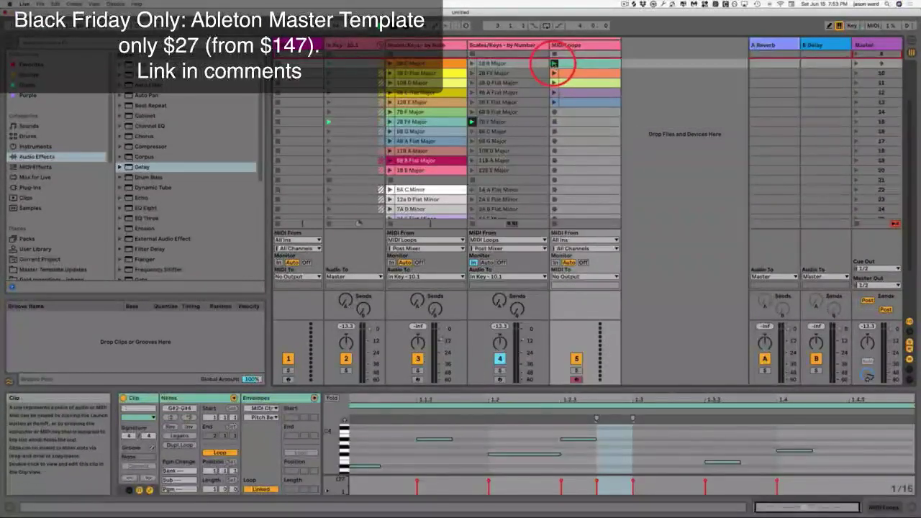
- Switch the playing melody through the by Number key clips 6B B Flat Major, 8B C Major and 7A D Minor, then stop playback
{"action": "left_click", "coordinate": [471, 112]}
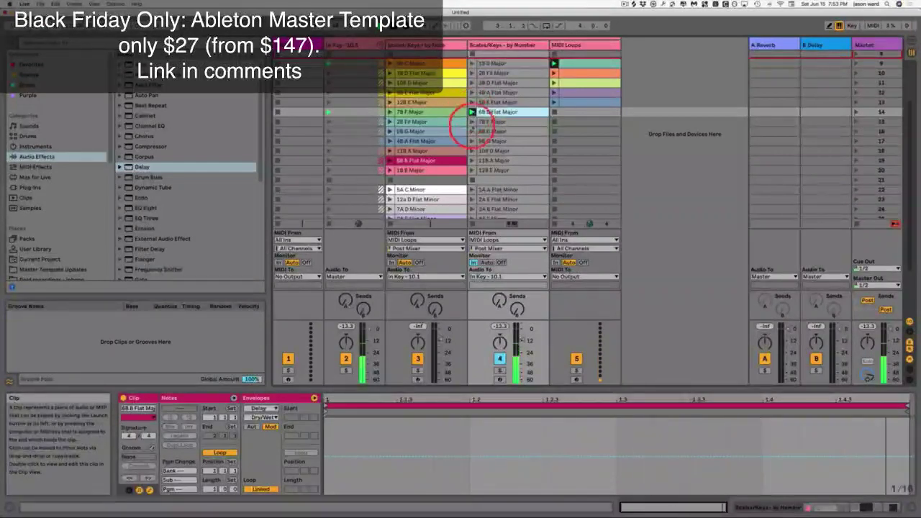
{"action": "left_click", "coordinate": [472, 131]}
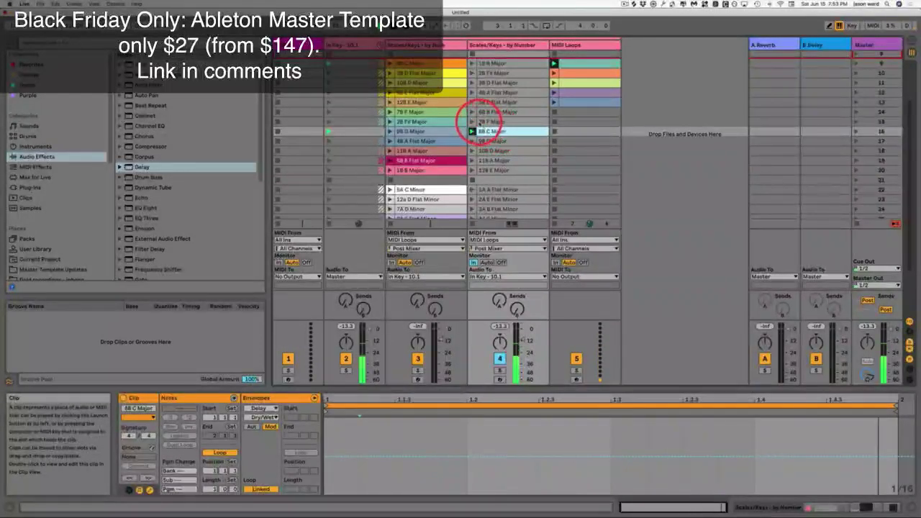
{"action": "scroll", "coordinate": [489, 170], "scroll_direction": "down", "scroll_amount": 5}
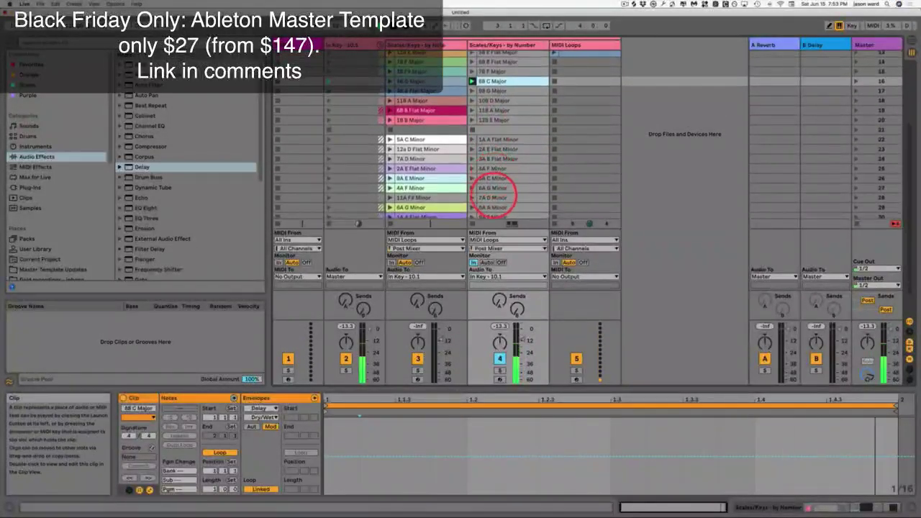
{"action": "left_click", "coordinate": [472, 198]}
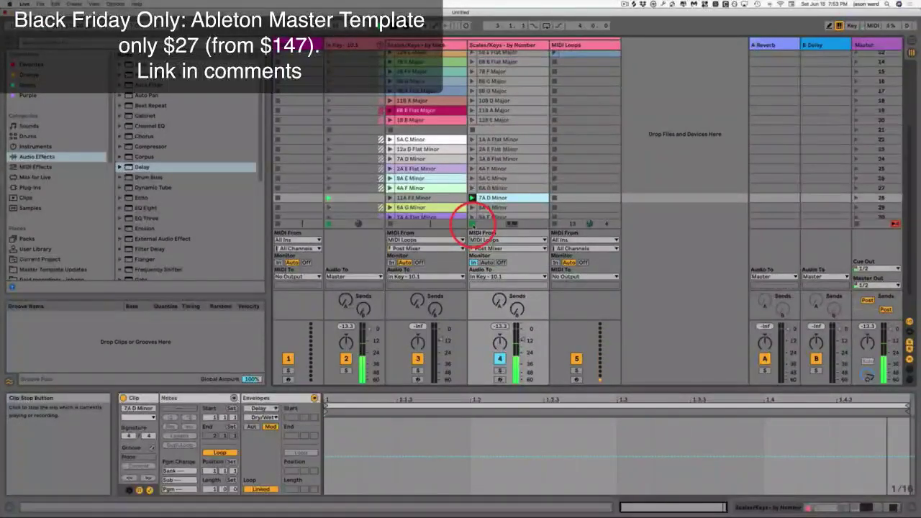
{"action": "left_click", "coordinate": [473, 224]}
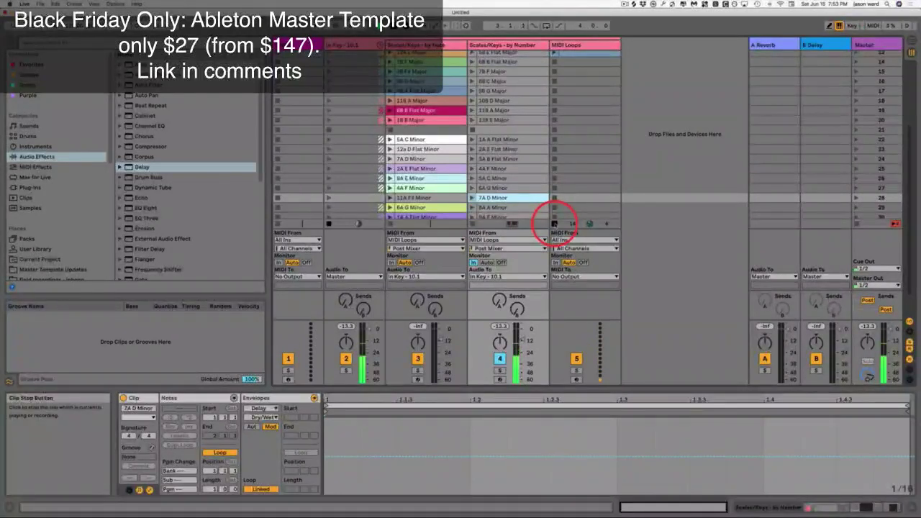
- Open the scene 9 MIDI Loops clip and examine its notes alongside the key clips in Scales/Keys - by Number
{"action": "scroll", "coordinate": [520, 134], "scroll_direction": "up", "scroll_amount": 3}
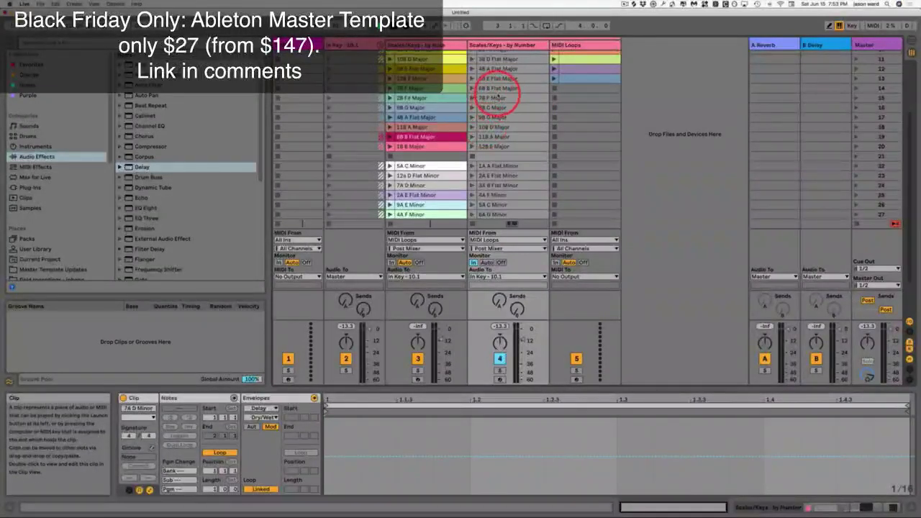
{"action": "scroll", "coordinate": [579, 101], "scroll_direction": "up", "scroll_amount": 7}
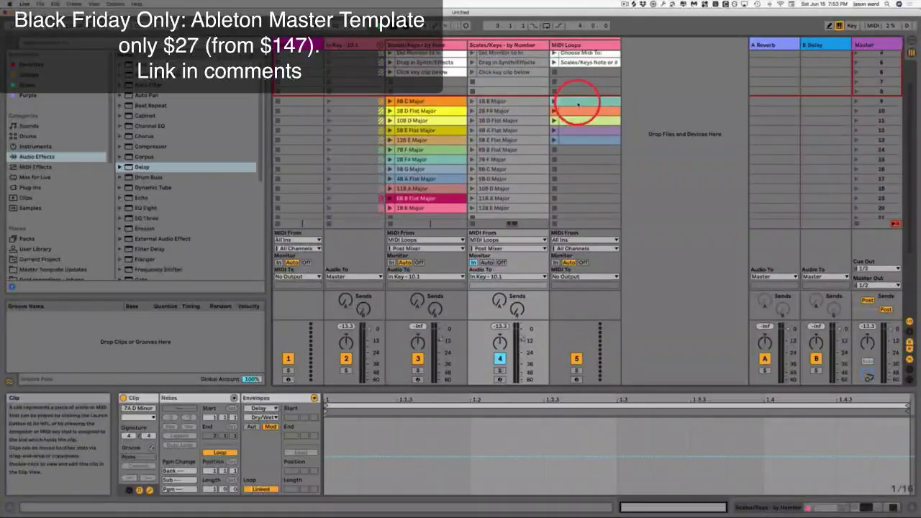
{"action": "left_click", "coordinate": [578, 102]}
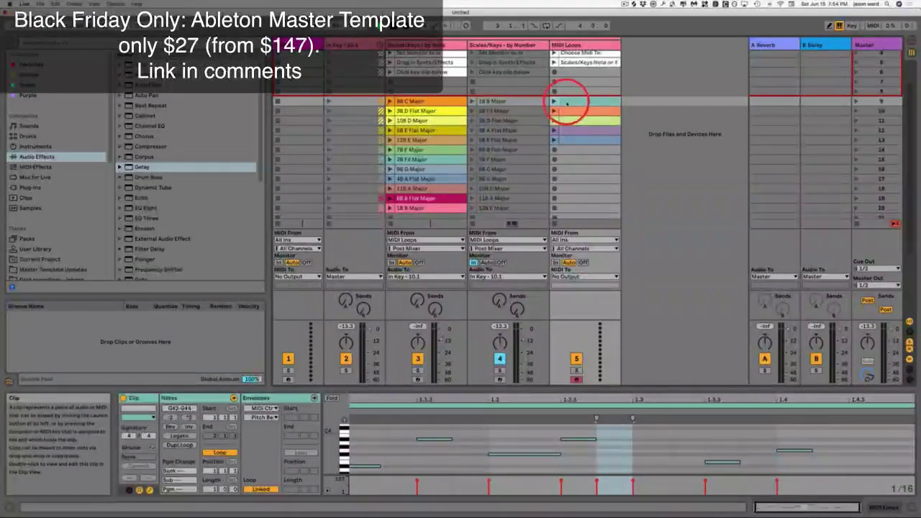
{"action": "scroll", "coordinate": [504, 133], "scroll_direction": "down", "scroll_amount": 5}
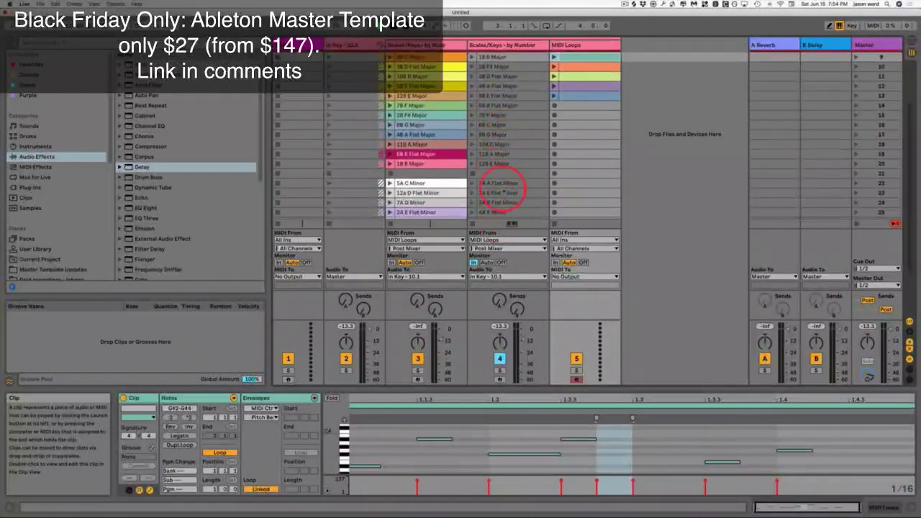
{"action": "scroll", "coordinate": [514, 167], "scroll_direction": "up", "scroll_amount": 5}
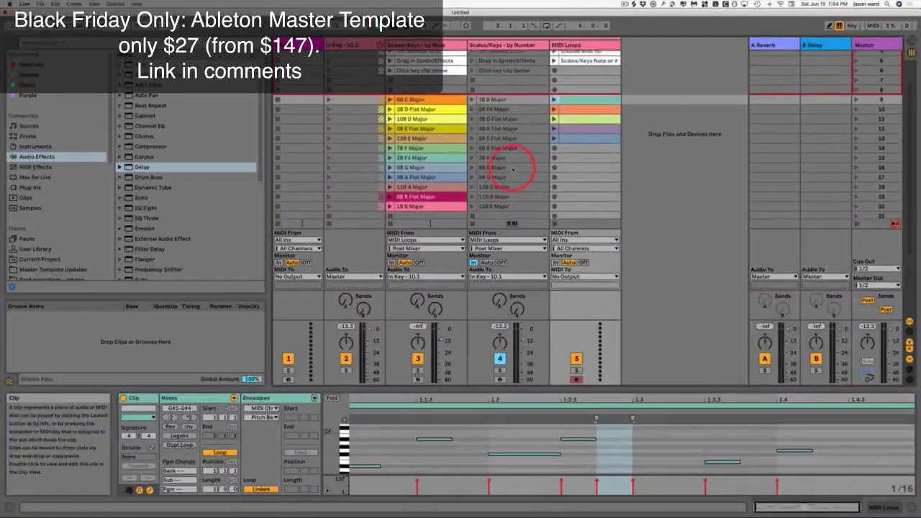
{"action": "double_click", "coordinate": [584, 107]}
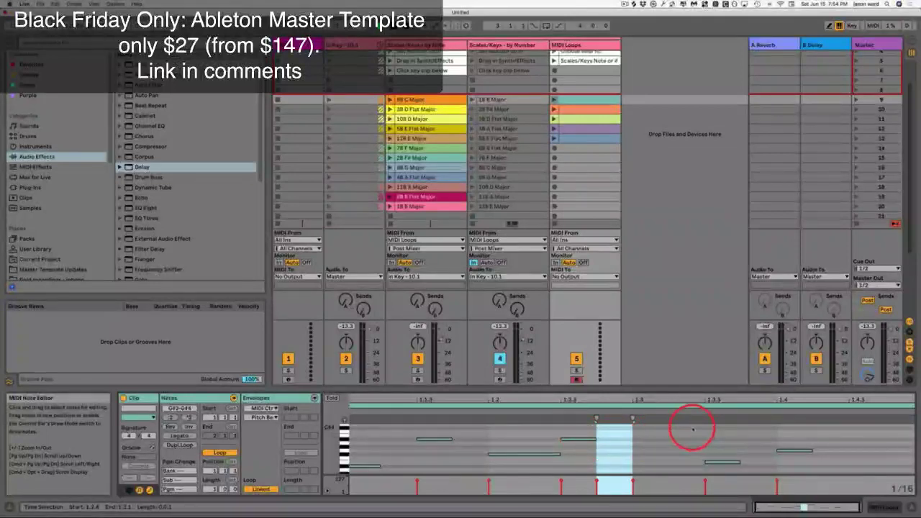
- Open the empty scene 10 MIDI Loops clip and add random short notes across its first two beats
{"action": "left_click", "coordinate": [585, 109]}
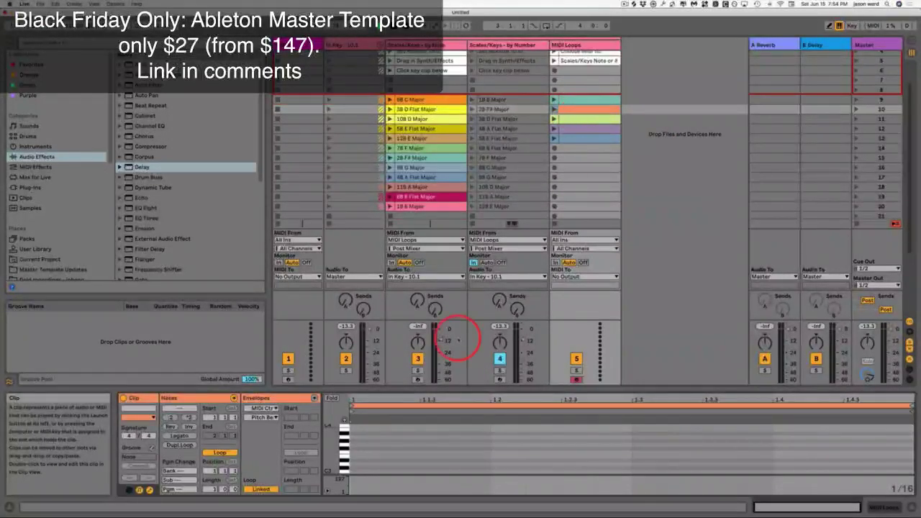
{"action": "left_click", "coordinate": [366, 430]}
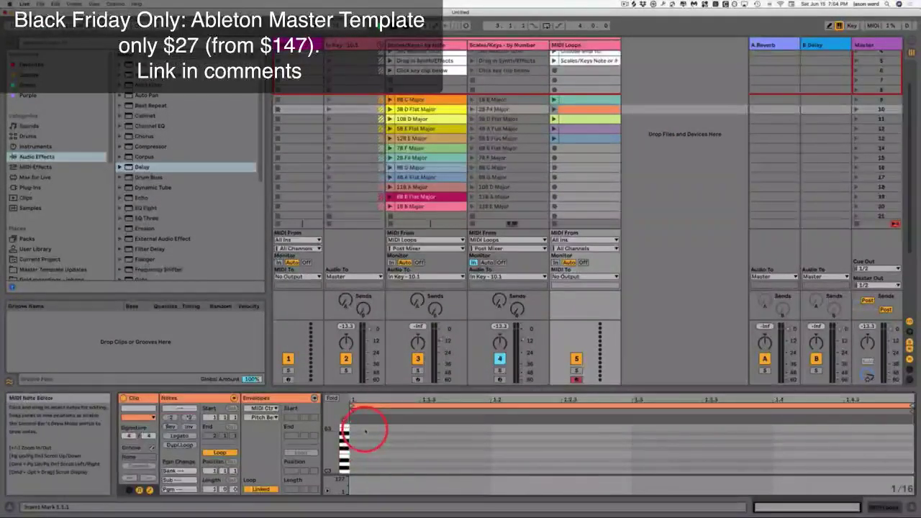
{"action": "double_click", "coordinate": [366, 431]}
{"action": "double_click", "coordinate": [393, 465]}
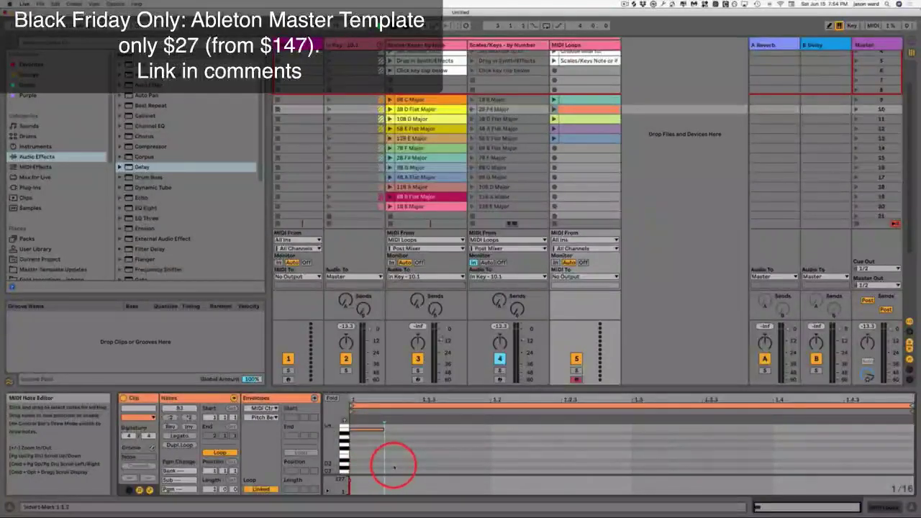
{"action": "left_click_drag", "start_coordinate": [394, 468], "coordinate": [439, 455]}
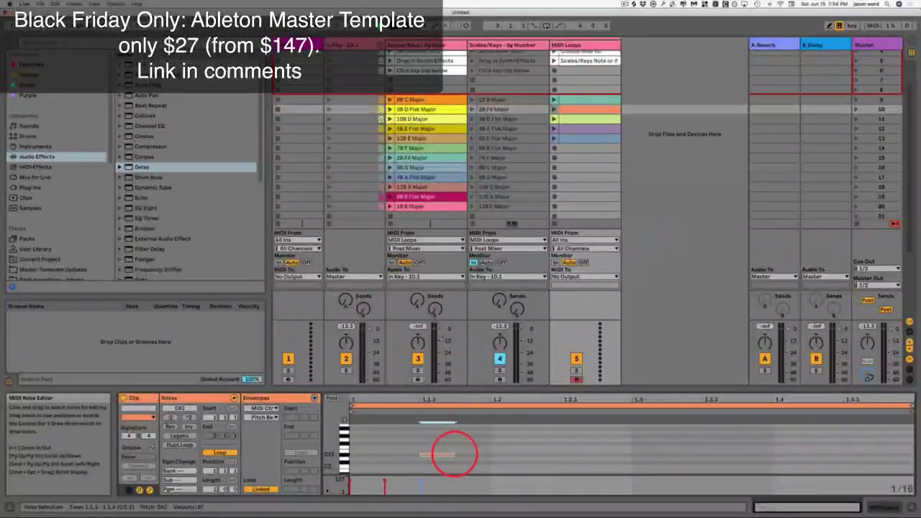
{"action": "mouse_move", "coordinate": [518, 455]}
{"action": "left_mouse_down"}
{"action": "mouse_move", "coordinate": [463, 469]}
{"action": "mouse_move", "coordinate": [490, 469]}
{"action": "mouse_move", "coordinate": [566, 436]}
{"action": "mouse_move", "coordinate": [510, 432]}
{"action": "mouse_move", "coordinate": [557, 439]}
{"action": "mouse_move", "coordinate": [595, 425]}
{"action": "left_mouse_up"}
- Add more random notes at varied pitches across beats 3 and 4 of the scene 10 MIDI Loops clip
{"action": "left_click", "coordinate": [668, 435]}
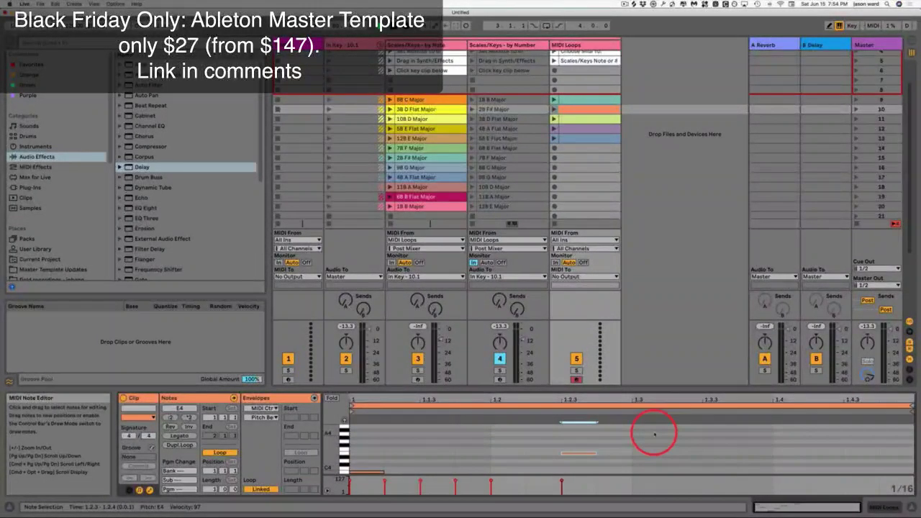
{"action": "double_click", "coordinate": [652, 434]}
{"action": "scroll", "coordinate": [730, 448], "scroll_direction": "down", "scroll_amount": 3}
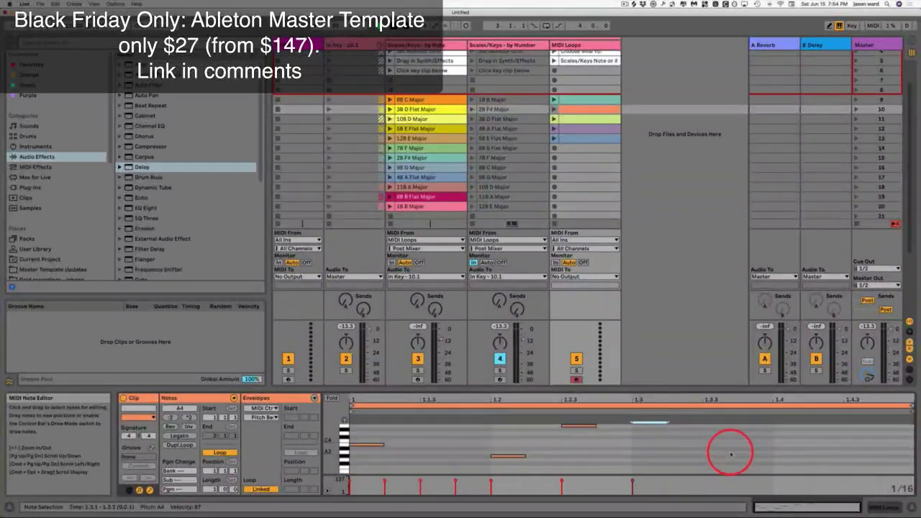
{"action": "double_click", "coordinate": [723, 452]}
{"action": "double_click", "coordinate": [756, 440]}
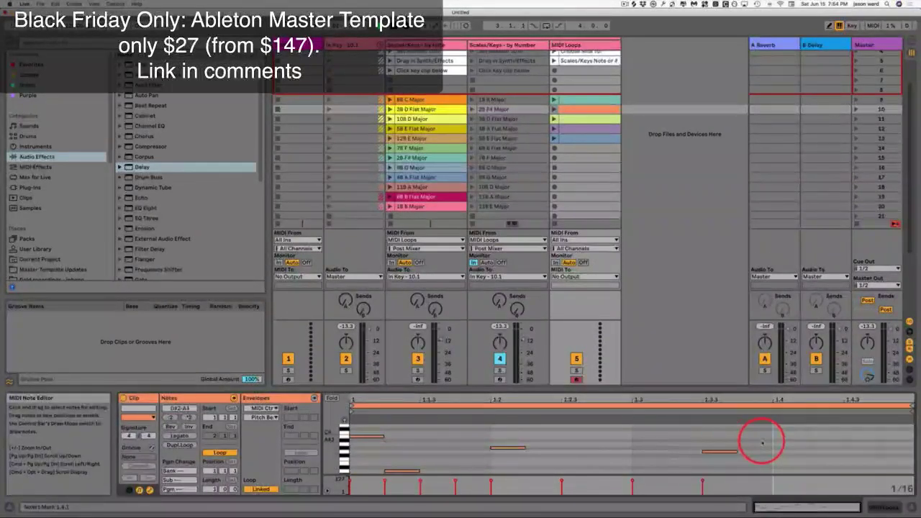
{"action": "left_click", "coordinate": [867, 455]}
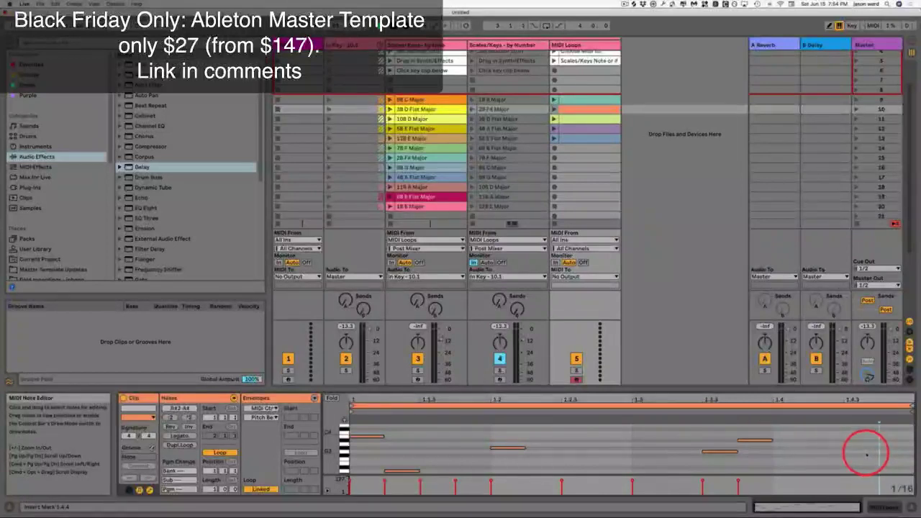
{"action": "double_click", "coordinate": [867, 455]}
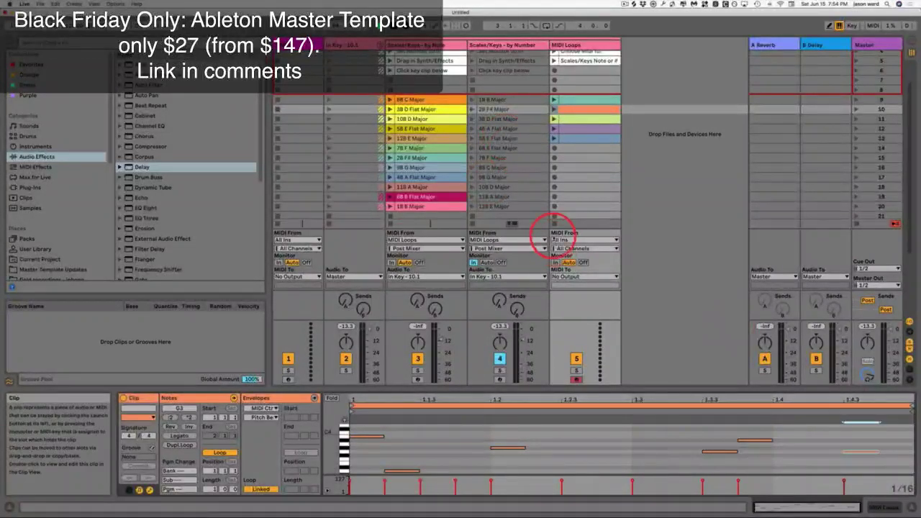
- Launch the scene 10 MIDI Loops clip and switch it through 1B B Major, 4B A Flat Major and 7B F Major in the by Number track
{"action": "left_click", "coordinate": [554, 109]}
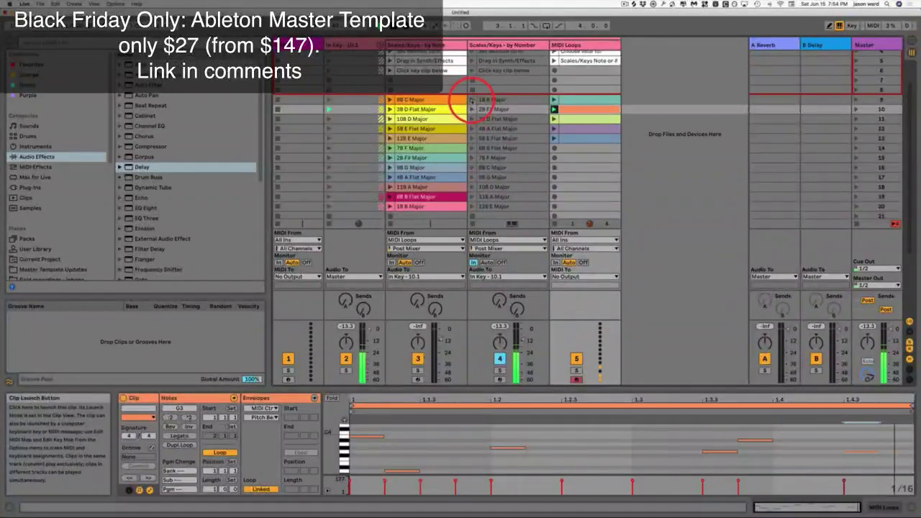
{"action": "left_click", "coordinate": [472, 99]}
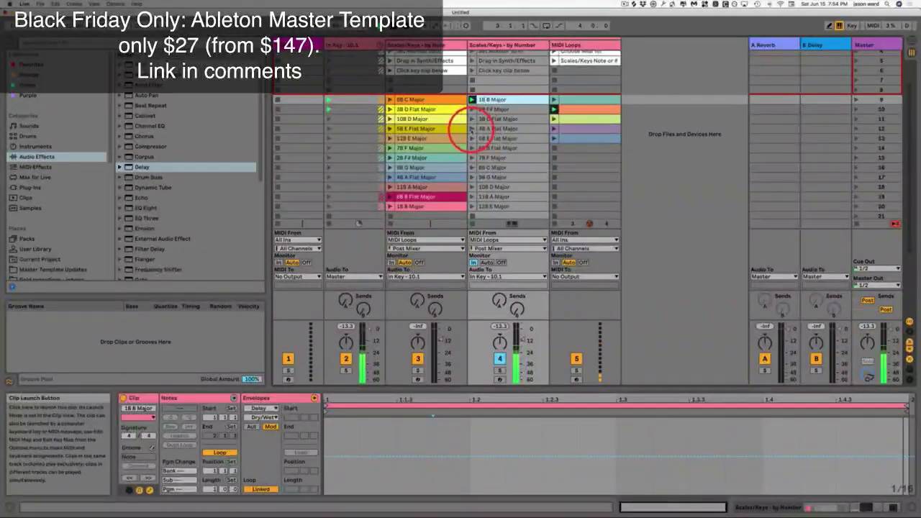
{"action": "left_click", "coordinate": [472, 128]}
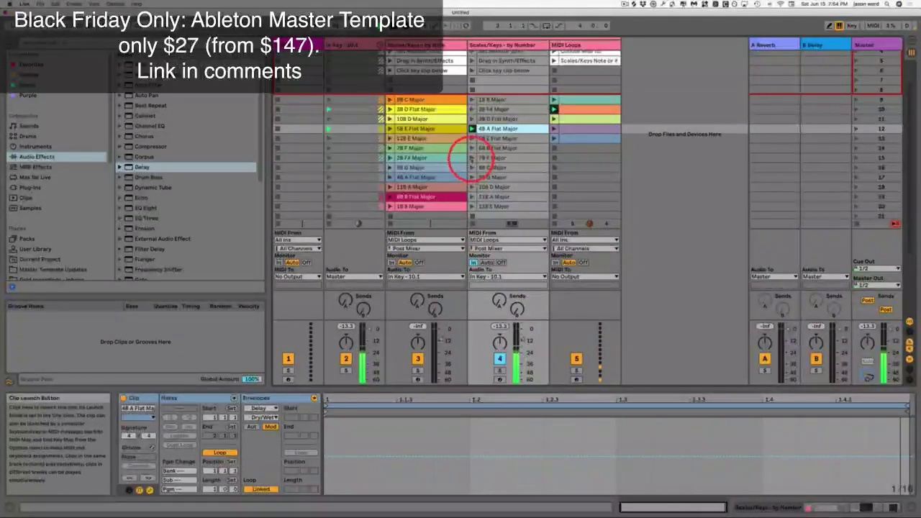
{"action": "left_click", "coordinate": [472, 157]}
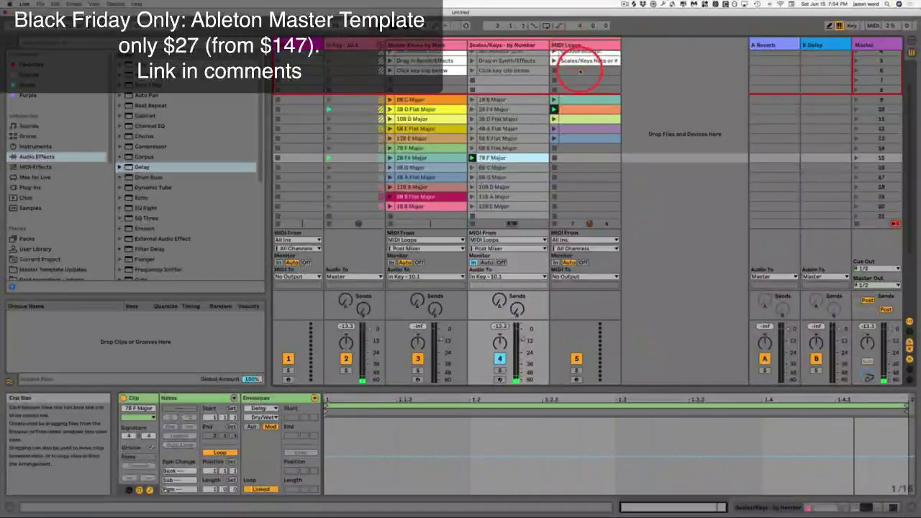
- Show the device chain of Scales/Keys - by Number and set that track's Monitor to Auto
{"action": "scroll", "coordinate": [581, 72], "scroll_direction": "up", "scroll_amount": 3}
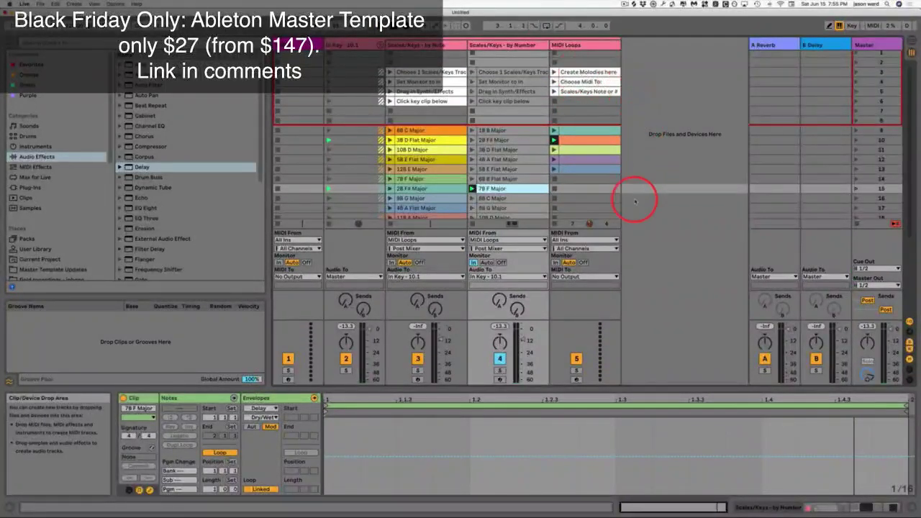
{"action": "left_click", "coordinate": [495, 45]}
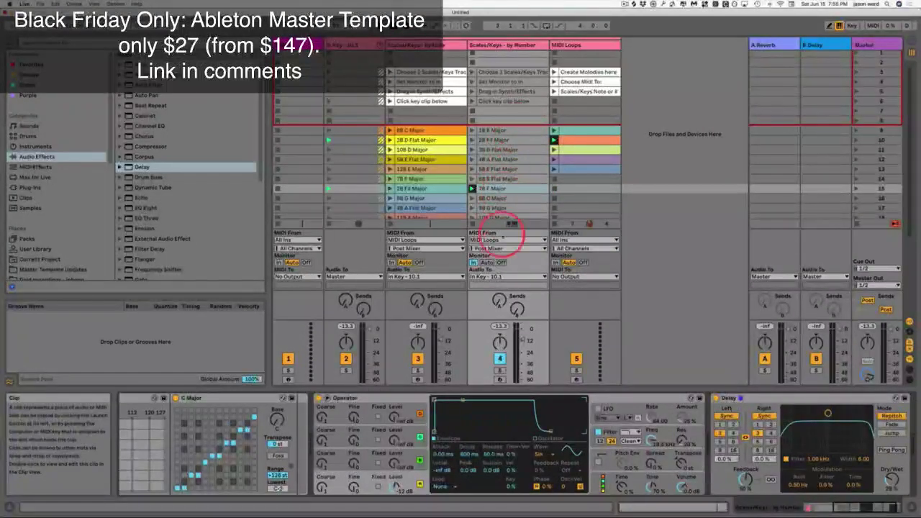
{"action": "left_click", "coordinate": [488, 262]}
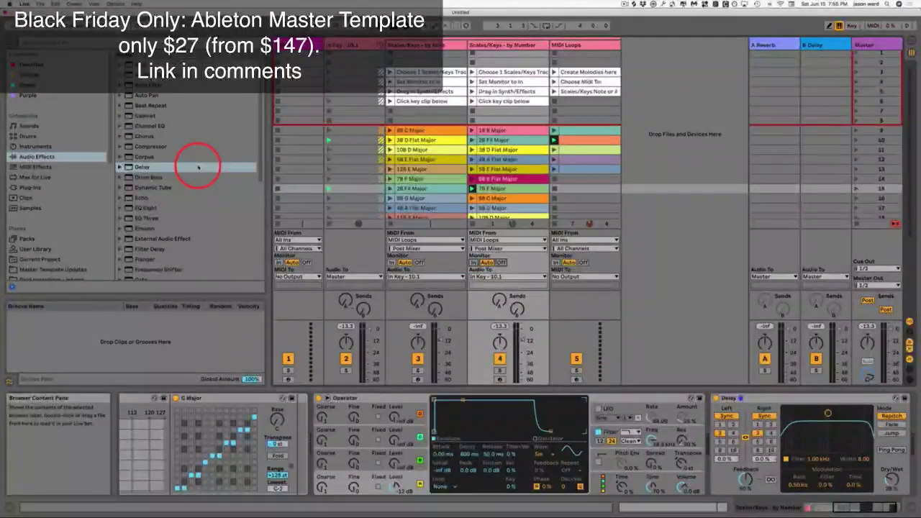
{"action": "scroll", "coordinate": [590, 182], "scroll_direction": "up", "scroll_amount": 1}
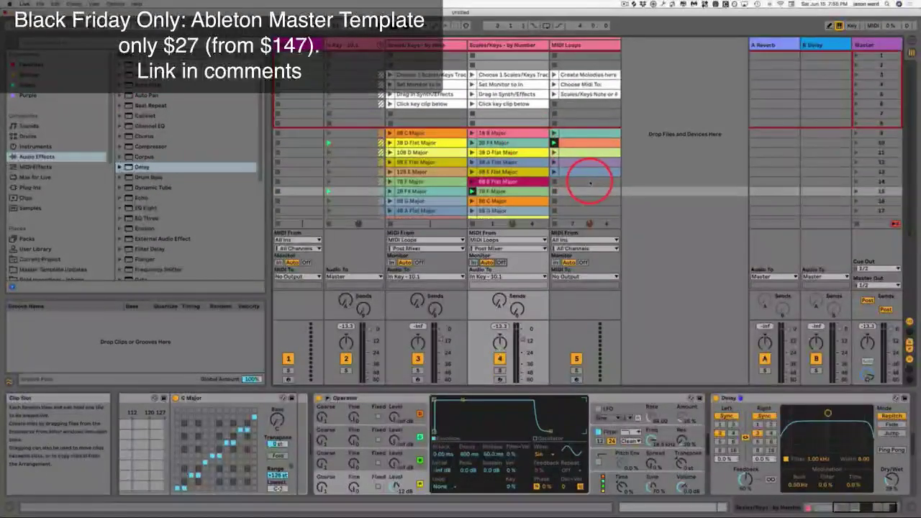
- Route the MIDI Loops track's MIDI To output to Scales/Keys - by Number
{"action": "left_click", "coordinate": [581, 75]}
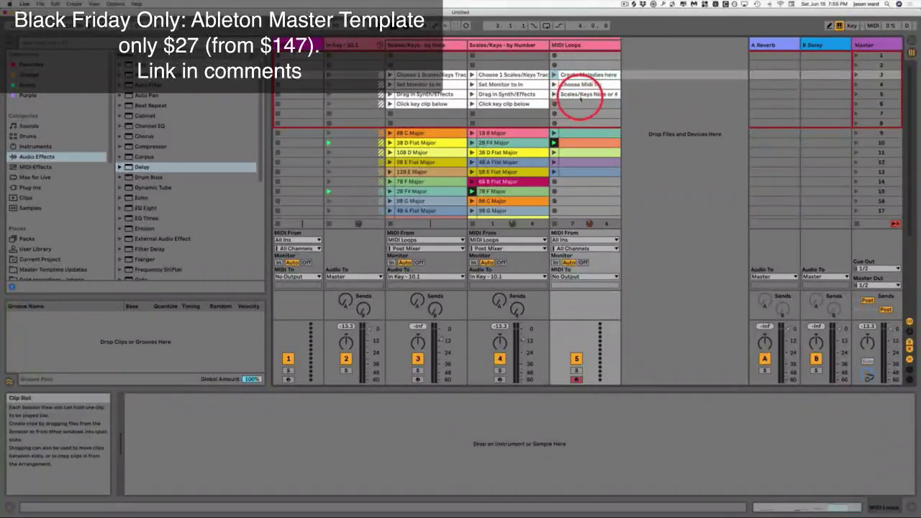
{"action": "left_click", "coordinate": [580, 276]}
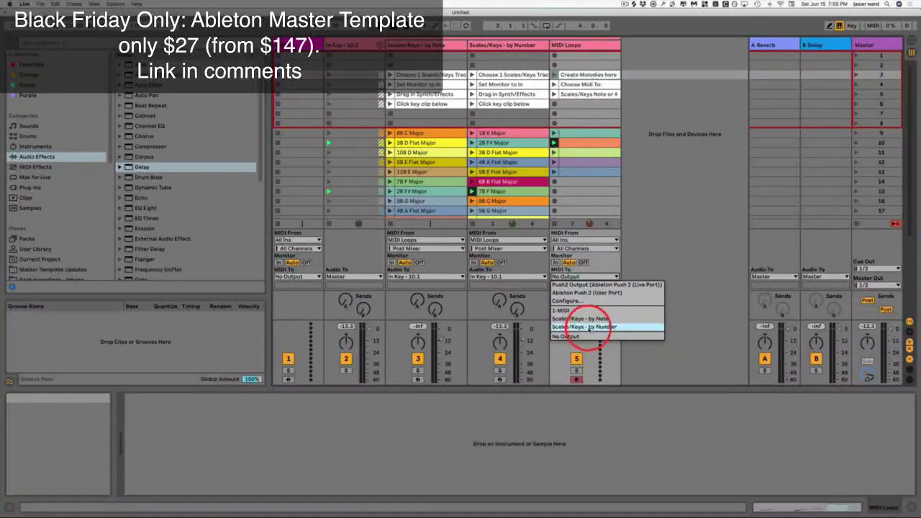
{"action": "left_click", "coordinate": [587, 326]}
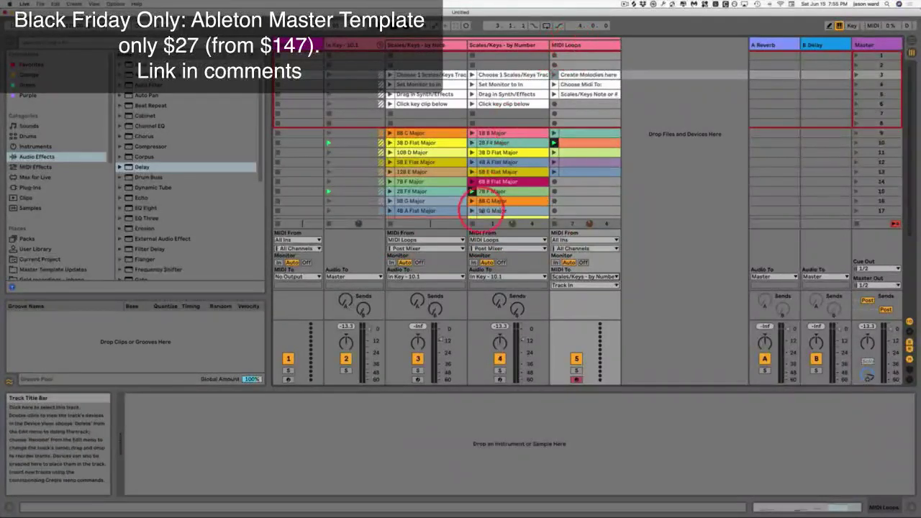
- Set the Scales/Keys - by Number track's Monitor to In and select the Operator instrument in its device chain
{"action": "left_click", "coordinate": [473, 262]}
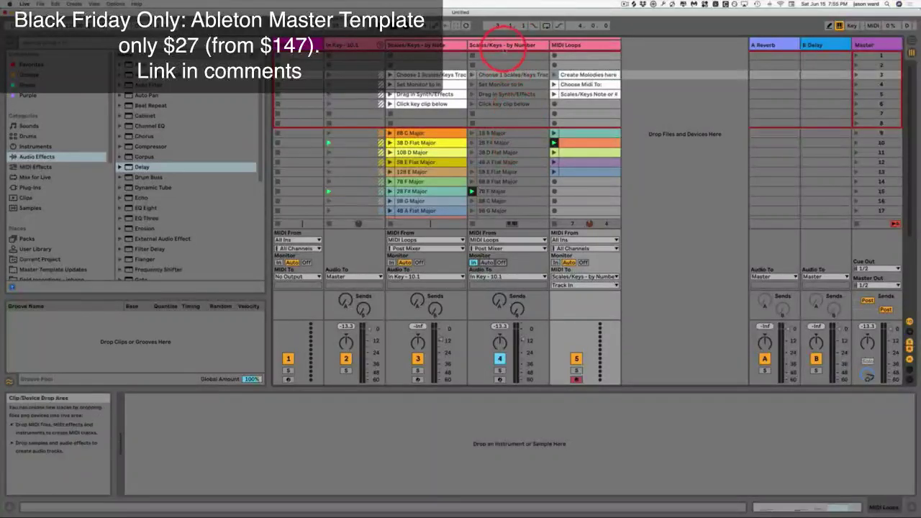
{"action": "left_click", "coordinate": [504, 46]}
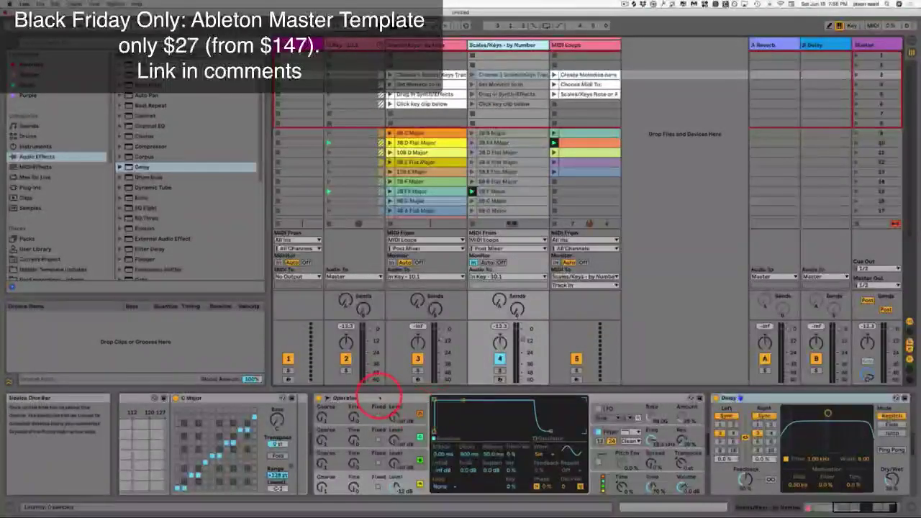
{"action": "left_click", "coordinate": [366, 398]}
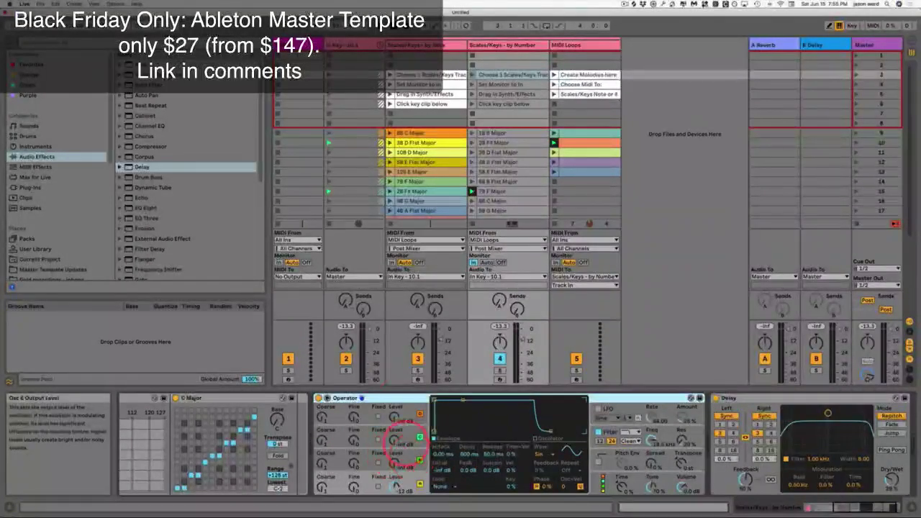
{"action": "left_click", "coordinate": [360, 45]}
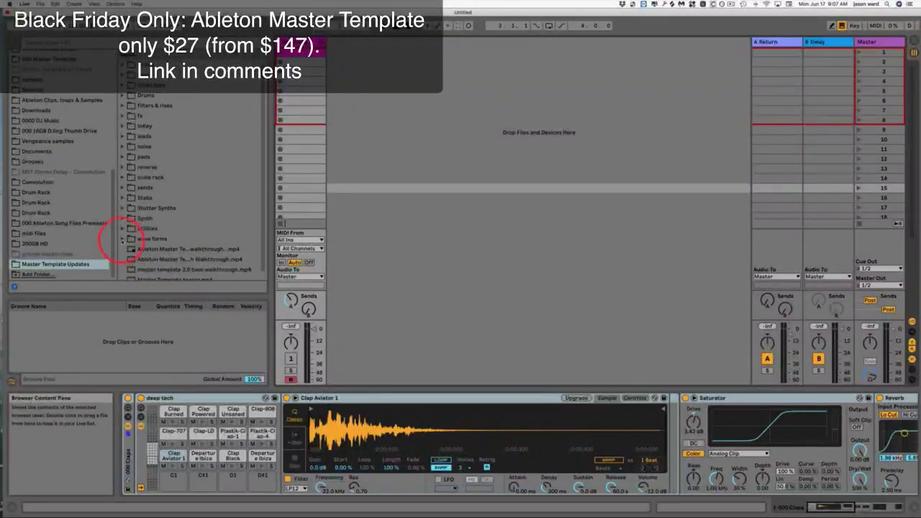
- Load Waveforms Rack.adg from the wave forms folder's Waveforms Rack project onto a new MIDI track
{"action": "left_click", "coordinate": [122, 239]}
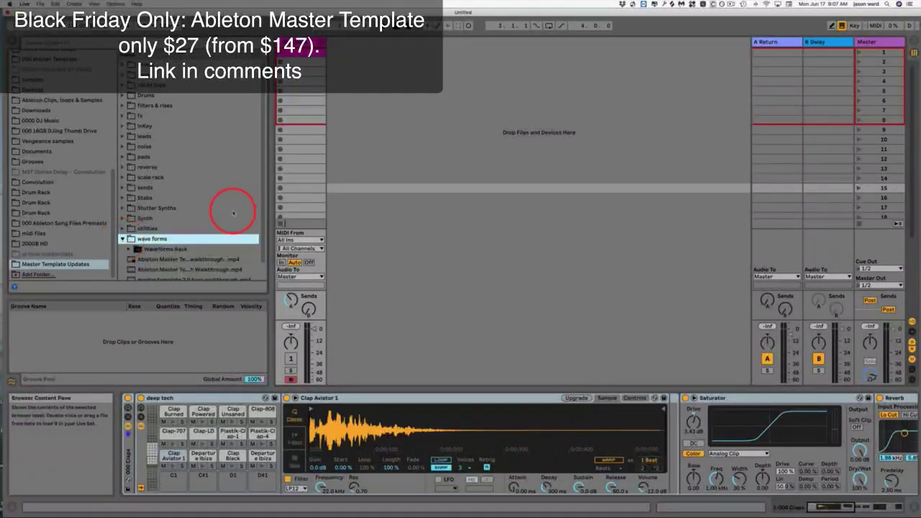
{"action": "scroll", "coordinate": [199, 243], "scroll_direction": "down", "scroll_amount": 1}
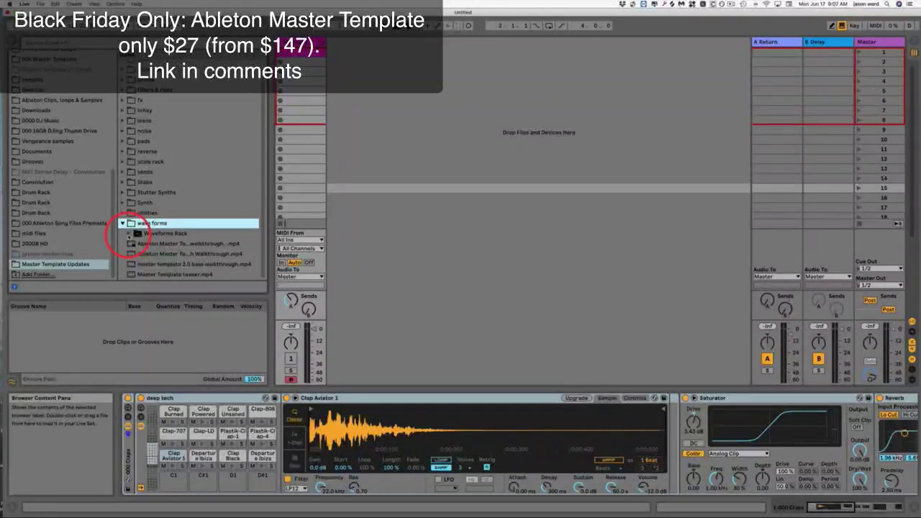
{"action": "left_click", "coordinate": [128, 234]}
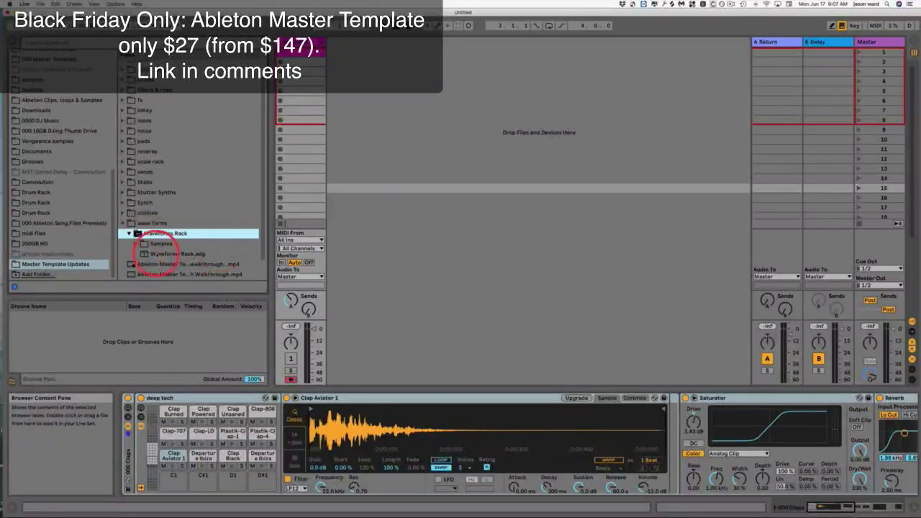
{"action": "left_click", "coordinate": [144, 253]}
{"action": "left_click_drag", "start_coordinate": [144, 253], "coordinate": [348, 105]}
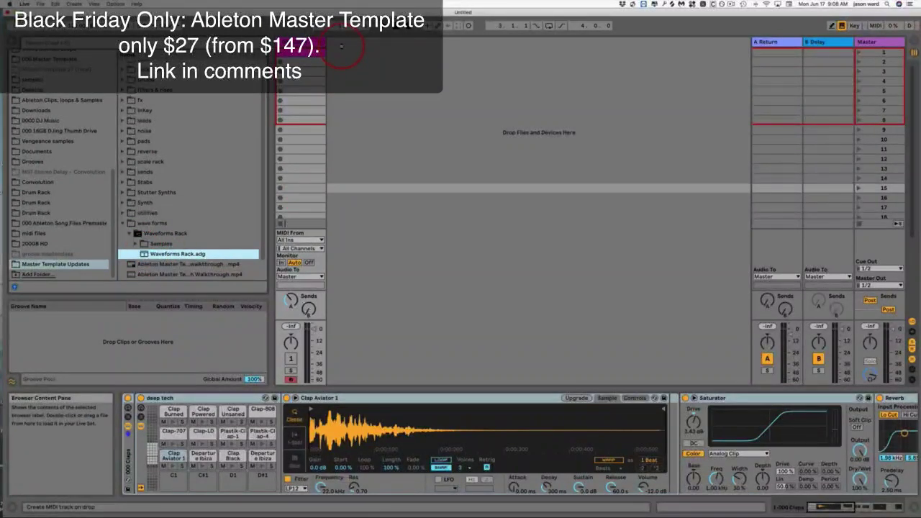
{"action": "left_click_drag", "start_coordinate": [342, 45], "coordinate": [341, 46]}
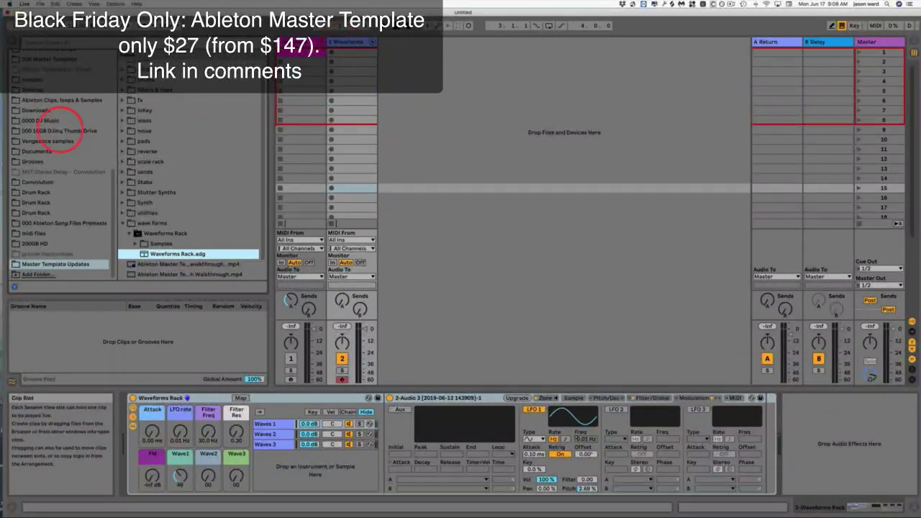
- Add the Operator instrument from the Instruments category on a new MIDI track beside Waveforms
{"action": "scroll", "coordinate": [70, 135], "scroll_direction": "up", "scroll_amount": 8}
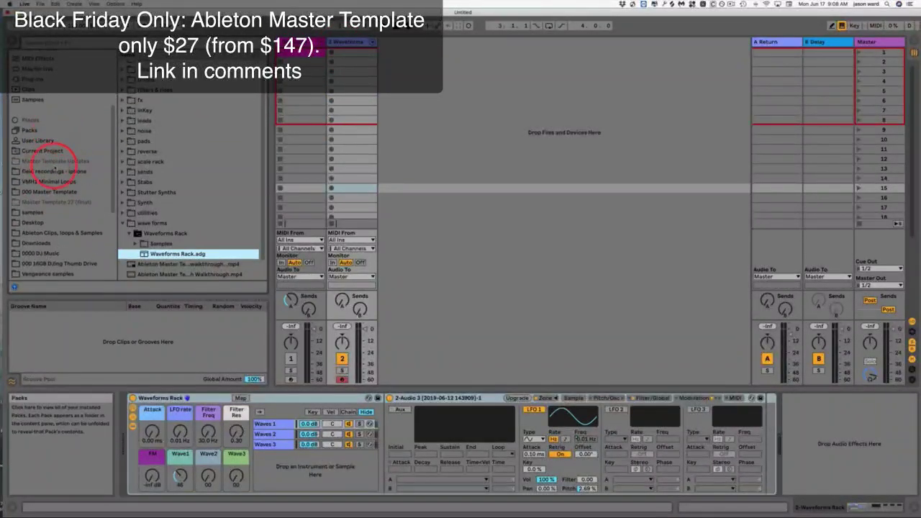
{"action": "scroll", "coordinate": [68, 114], "scroll_direction": "up", "scroll_amount": 5}
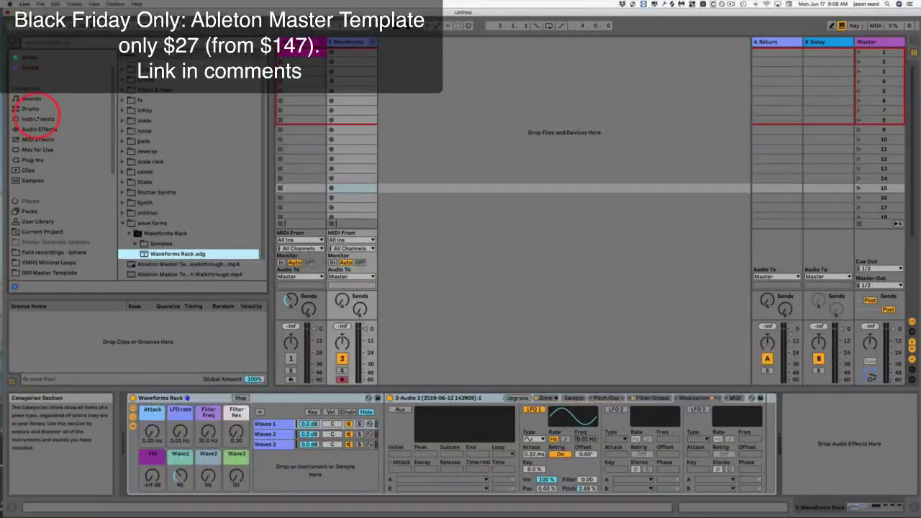
{"action": "left_click", "coordinate": [42, 119]}
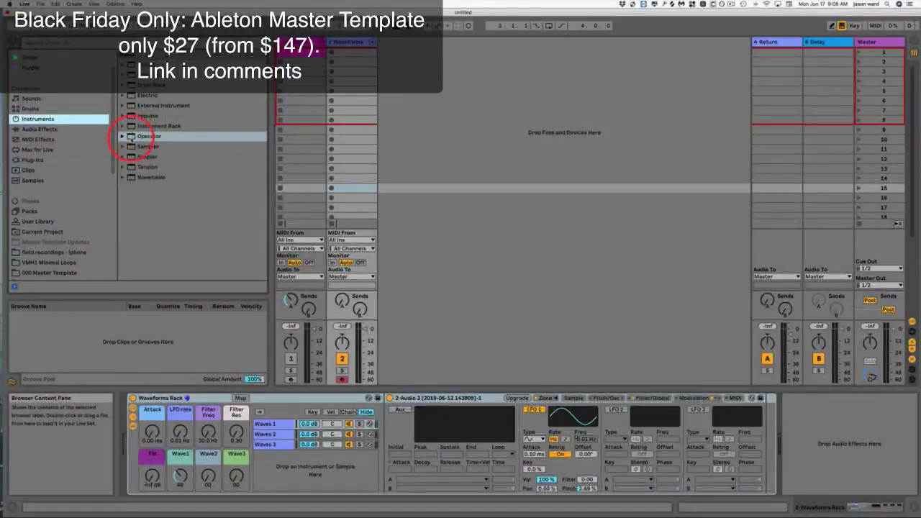
{"action": "left_click", "coordinate": [131, 136]}
{"action": "left_click_drag", "start_coordinate": [416, 49], "coordinate": [416, 51]}
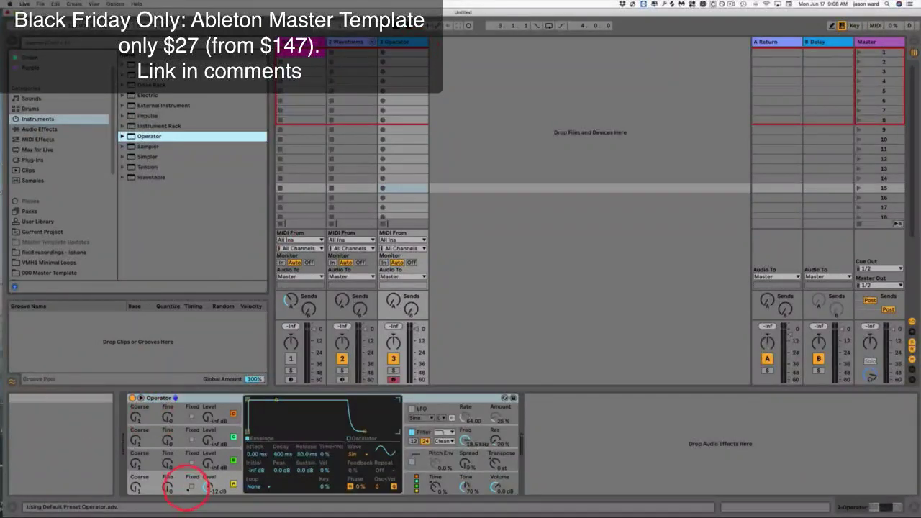
- Switch Operator's Oscillator A wave through Saw 32, Square 16 and Triangle, and draw extra upper partials into its waveform
{"action": "left_click", "coordinate": [178, 455]}
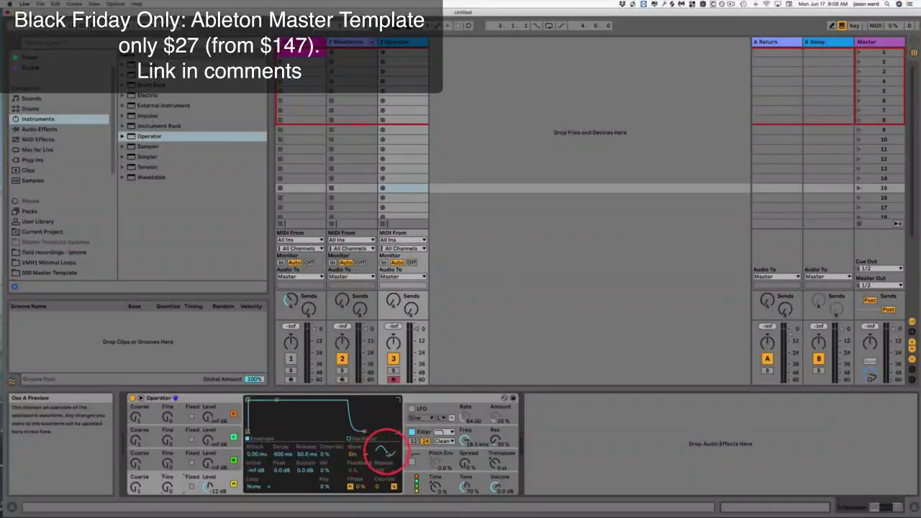
{"action": "left_click", "coordinate": [366, 456]}
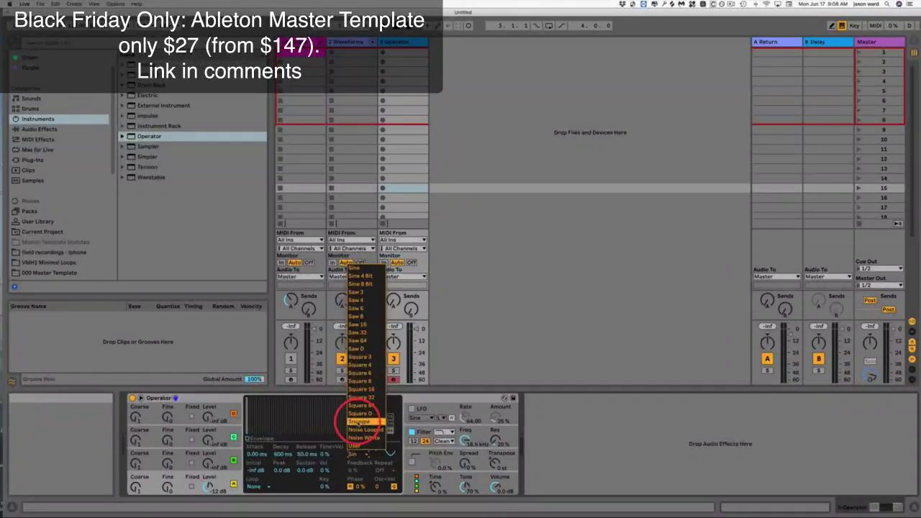
{"action": "left_click", "coordinate": [357, 332]}
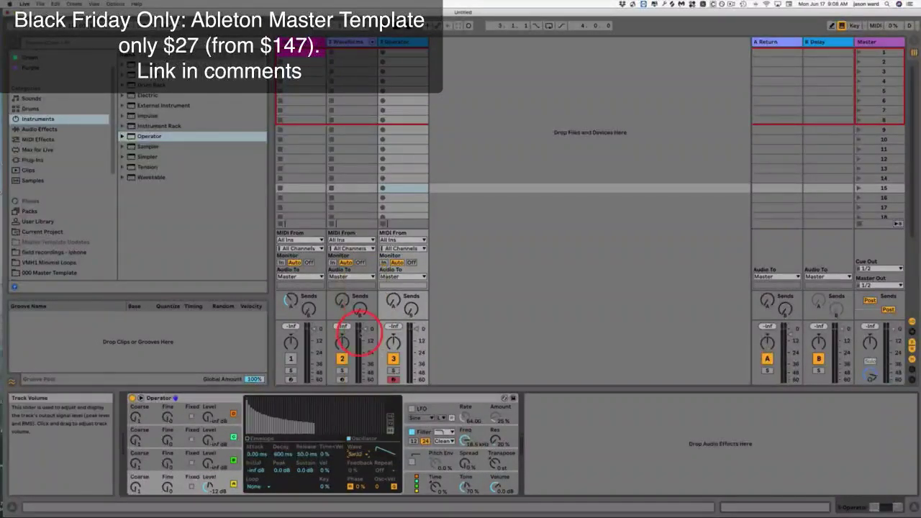
{"action": "left_click", "coordinate": [357, 455]}
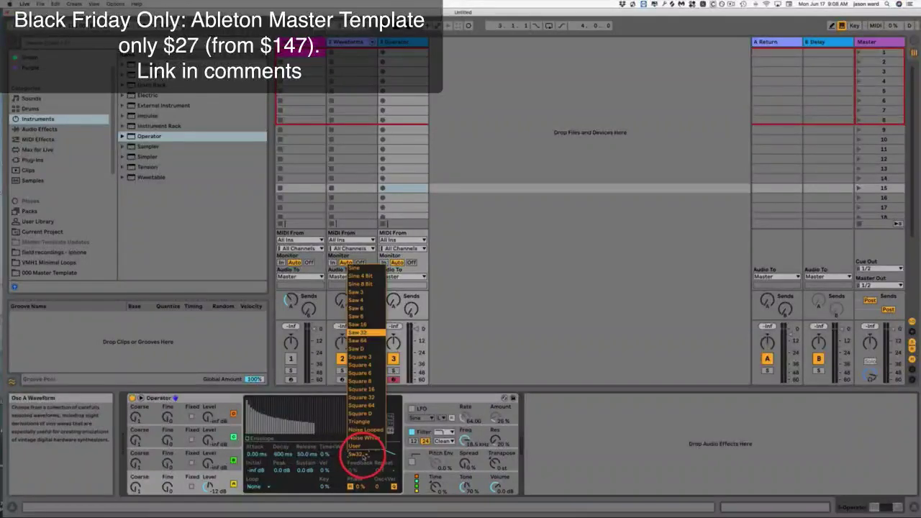
{"action": "left_click", "coordinate": [359, 389]}
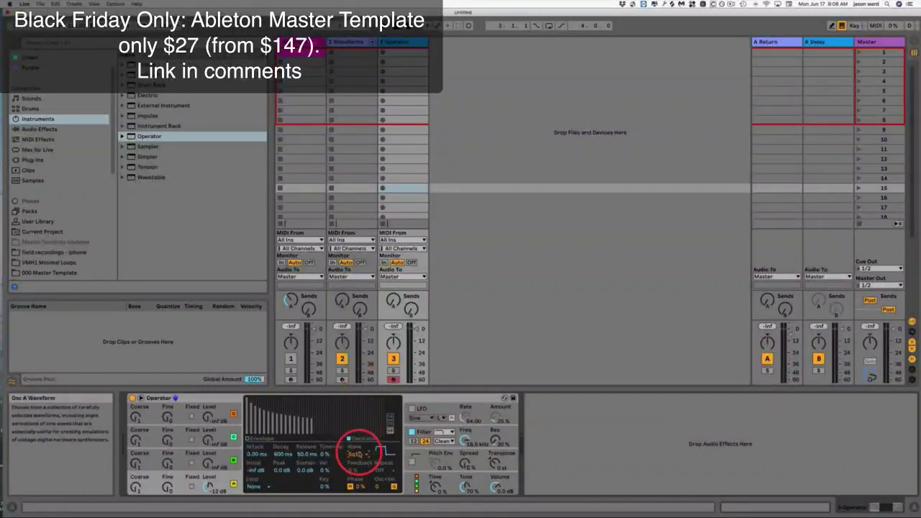
{"action": "left_click", "coordinate": [358, 454]}
{"action": "left_click", "coordinate": [368, 420]}
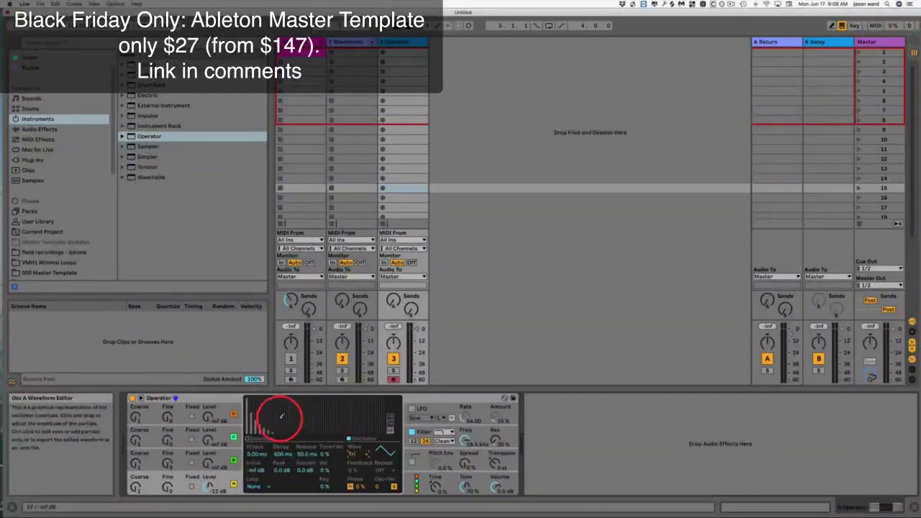
{"action": "mouse_move", "coordinate": [285, 421]}
{"action": "left_mouse_down"}
{"action": "mouse_move", "coordinate": [298, 411]}
{"action": "mouse_move", "coordinate": [298, 421]}
{"action": "mouse_move", "coordinate": [320, 431]}
{"action": "left_mouse_up"}
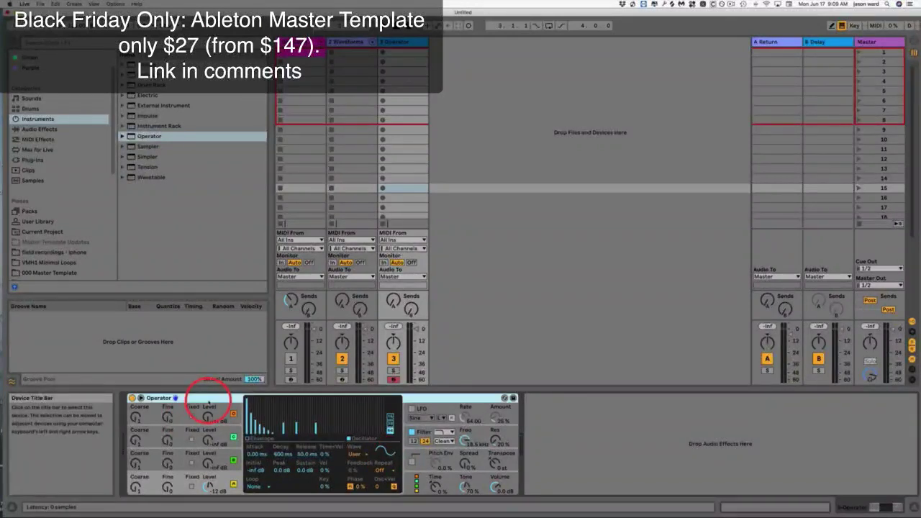
- Delete the Operator device from its track and show the Waveforms track's device chain
{"action": "left_click", "coordinate": [206, 401]}
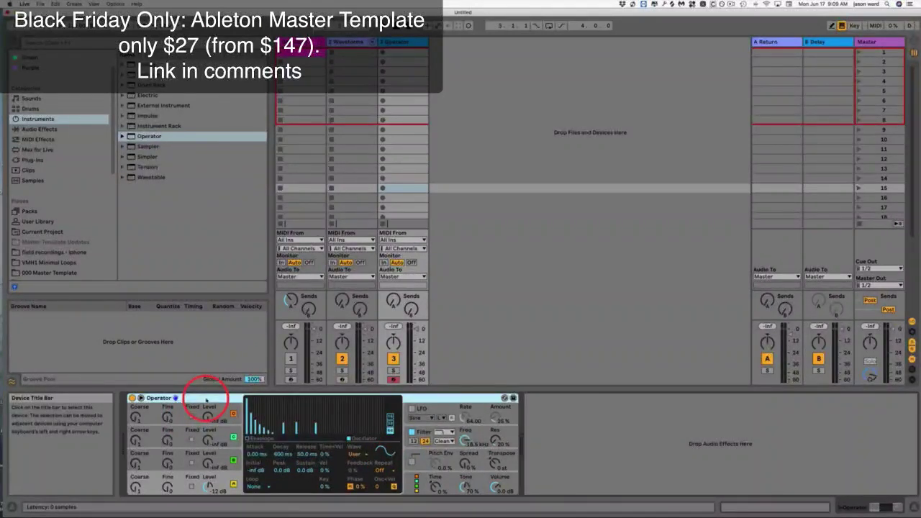
{"action": "key", "text": "Delete"}
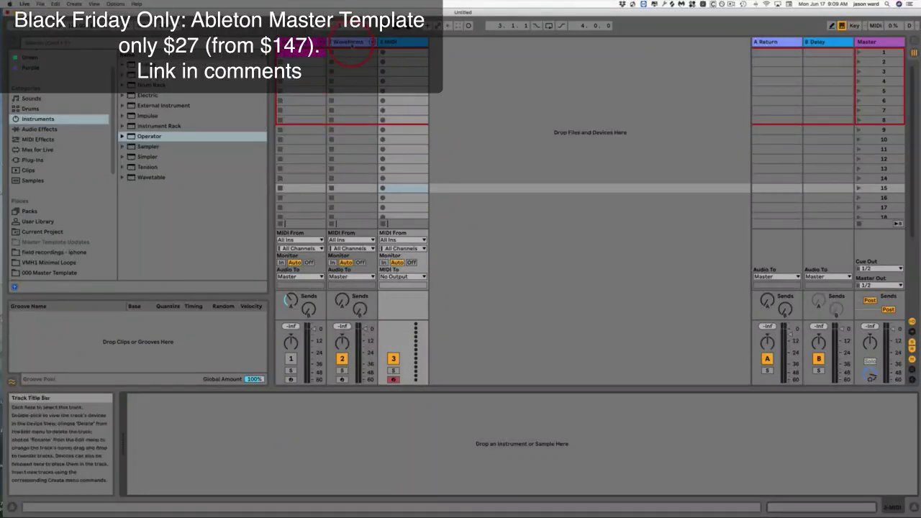
{"action": "left_click", "coordinate": [349, 42]}
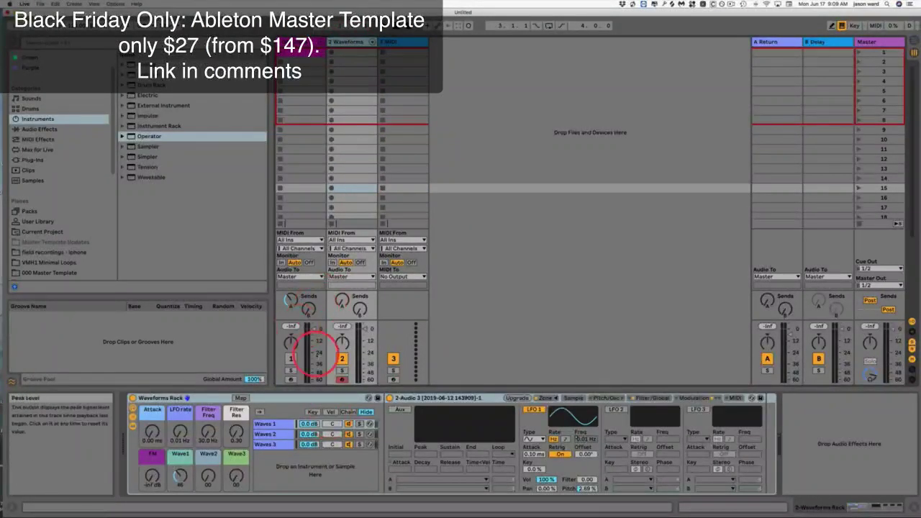
- Show the Waves 1 chain's Sampler sample view and open its Zone editor
{"action": "left_click", "coordinate": [278, 425]}
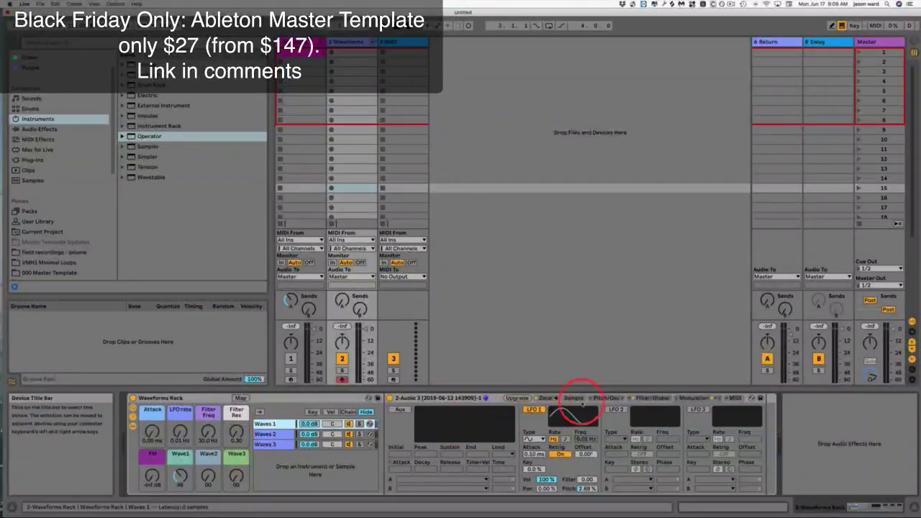
{"action": "left_click", "coordinate": [545, 399]}
{"action": "left_click", "coordinate": [573, 398]}
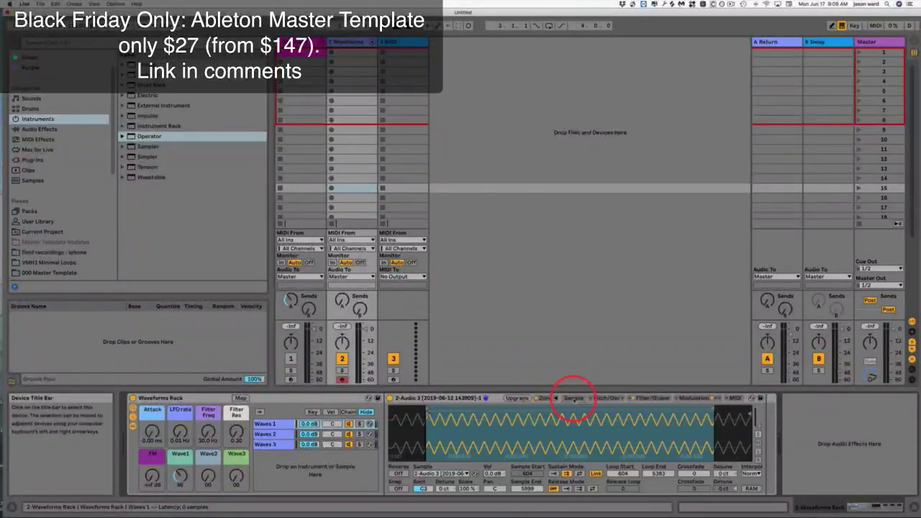
{"action": "left_click", "coordinate": [546, 399]}
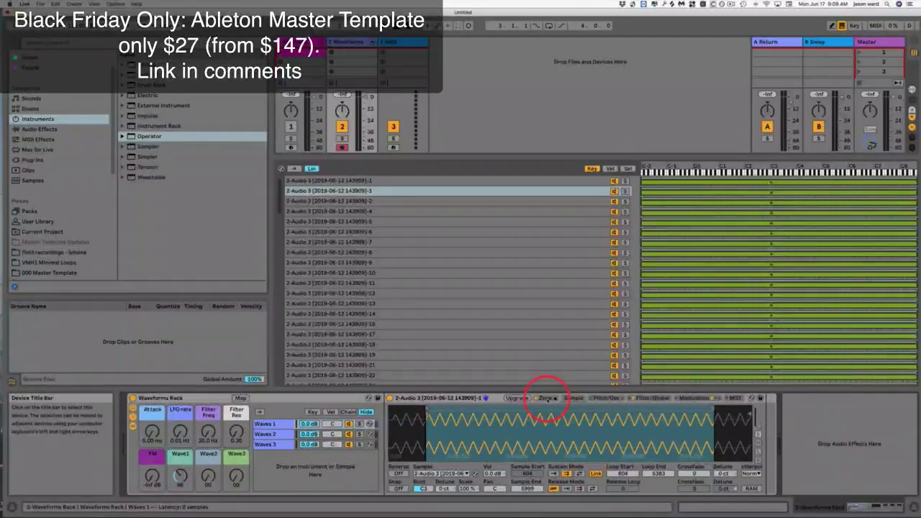
{"action": "left_click", "coordinate": [490, 336]}
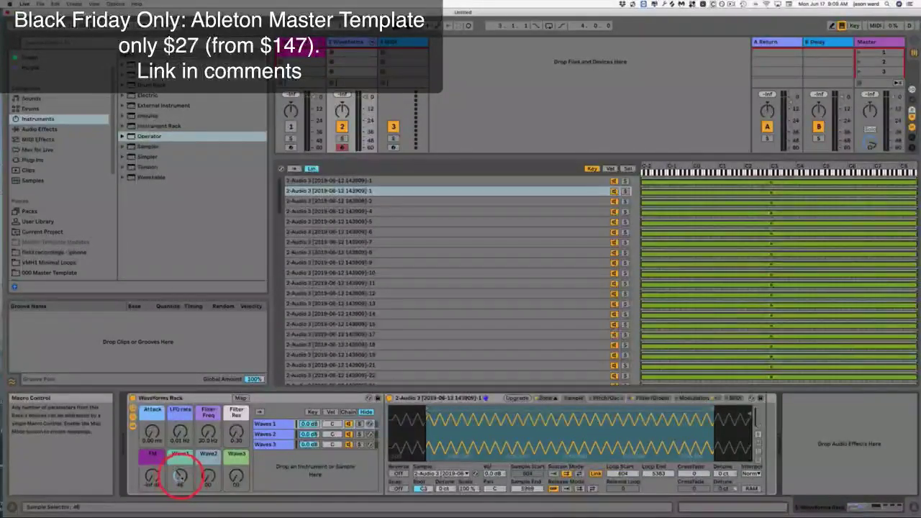
- Step through the Waves 1 sample layers from number 2 to number 30 to examine their different waveforms
{"action": "left_click", "coordinate": [395, 201]}
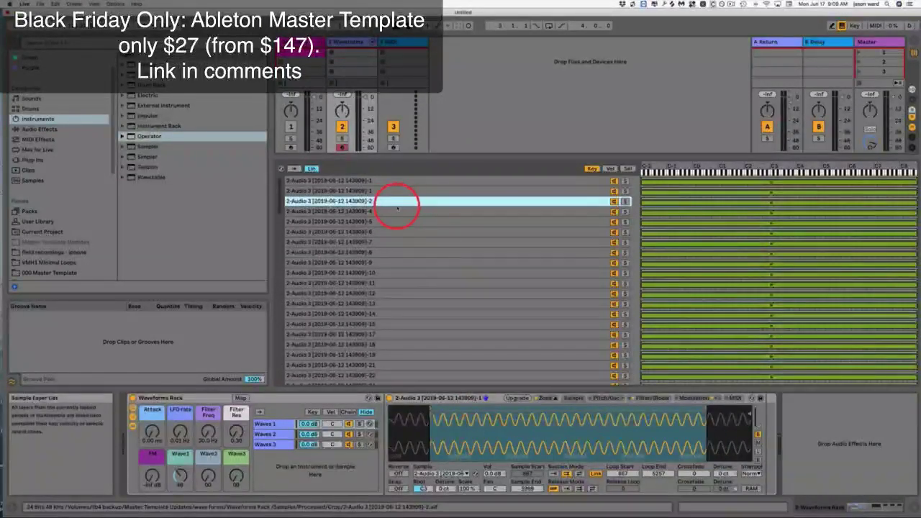
{"action": "key", "text": "Down"}
{"action": "key", "text": "Down"}
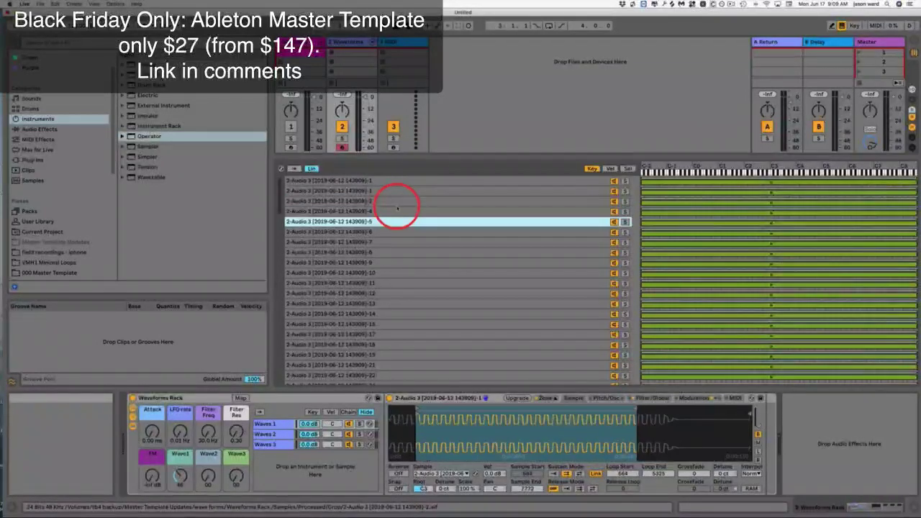
{"action": "key", "text": "Down"}
{"action": "key", "text": "Down"}
{"action": "key", "text": "Down"}
{"action": "key", "text": "Down"}
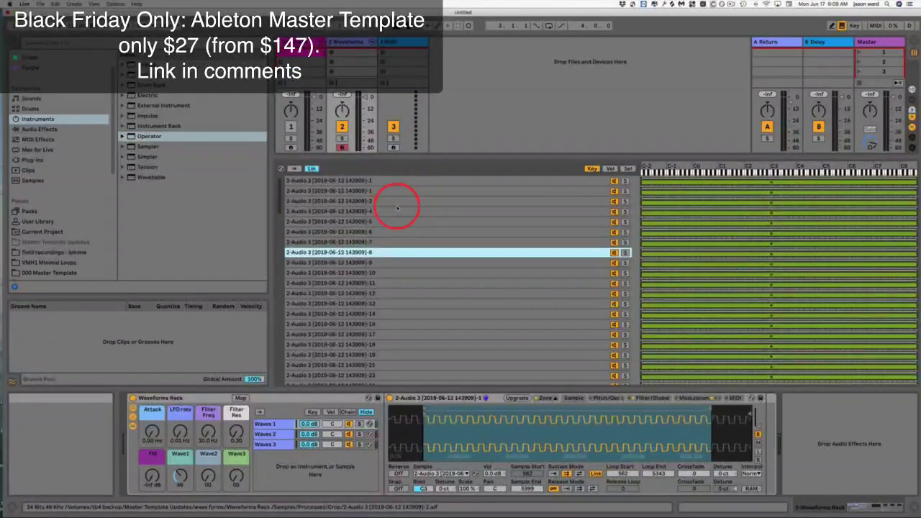
{"action": "key", "text": "Down"}
{"action": "key", "text": "Down"}
{"action": "key", "text": "Down"}
{"action": "key", "text": "Down"}
{"action": "key", "text": "Down"}
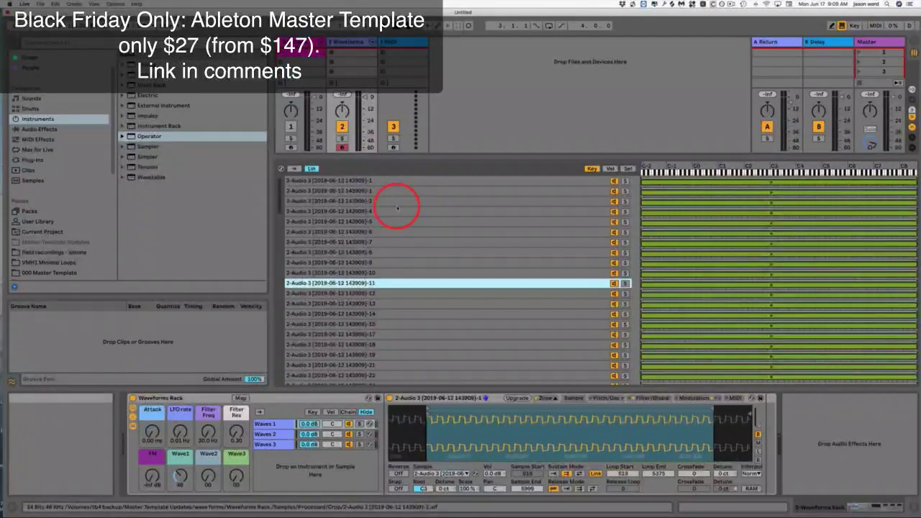
{"action": "key", "text": "Down"}
{"action": "key", "text": "Down"}
{"action": "key", "text": "Down"}
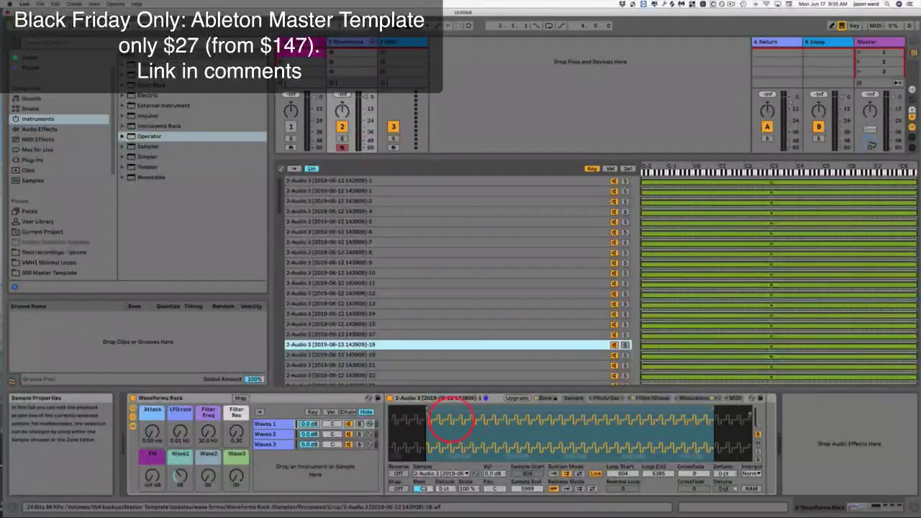
{"action": "key", "text": "Down"}
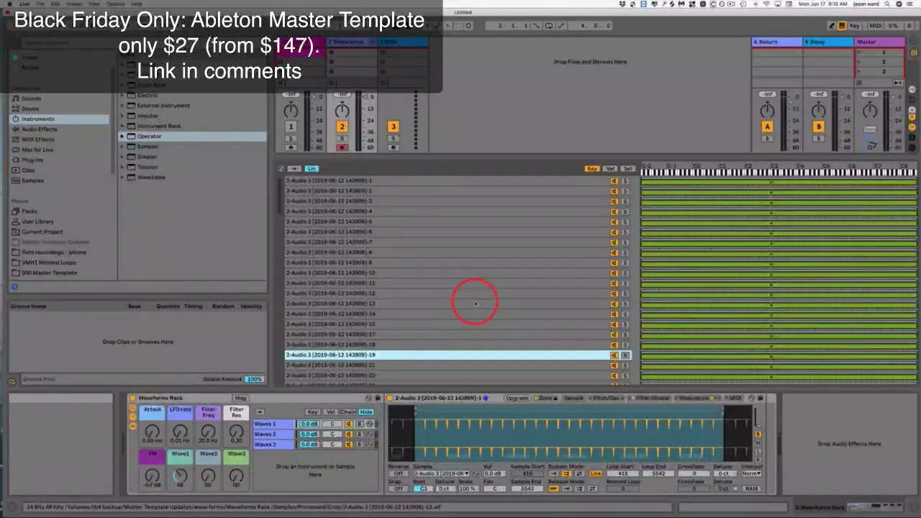
{"action": "key", "text": "Down"}
{"action": "key", "text": "Down"}
{"action": "key", "text": "Down"}
{"action": "key", "text": "Down"}
{"action": "key", "text": "Down"}
{"action": "key", "text": "Down"}
{"action": "key", "text": "Down"}
{"action": "key", "text": "Down"}
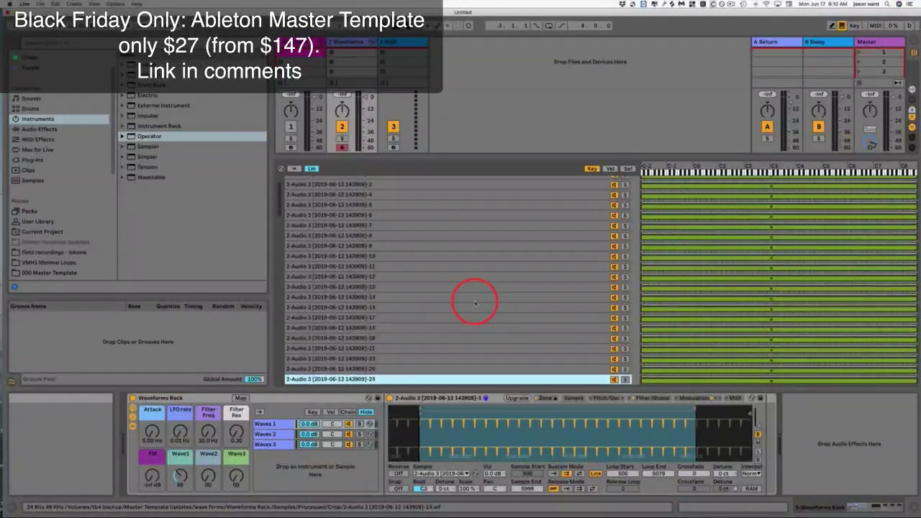
{"action": "key", "text": "Down"}
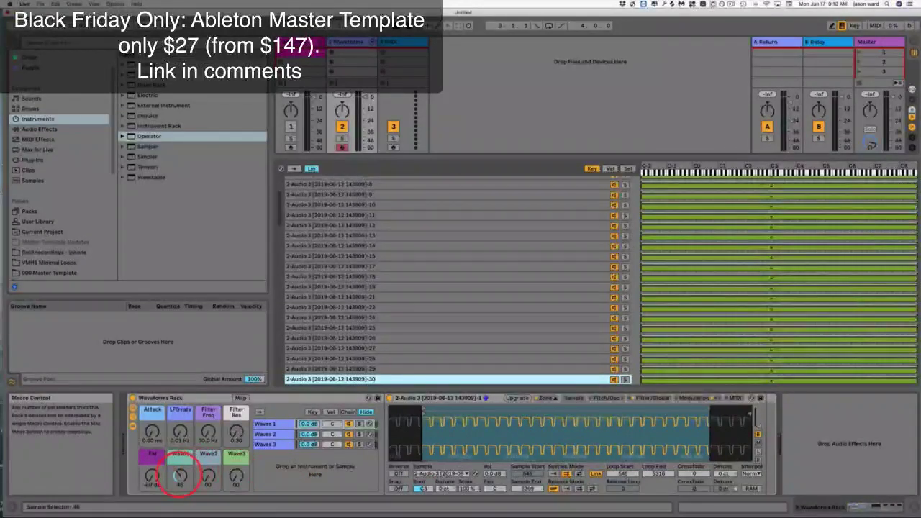
- Play a note on the Waveforms track while changing the Wave1 macro, and lower the system volume
{"action": "left_click_drag", "start_coordinate": [180, 476], "coordinate": [251, 489]}
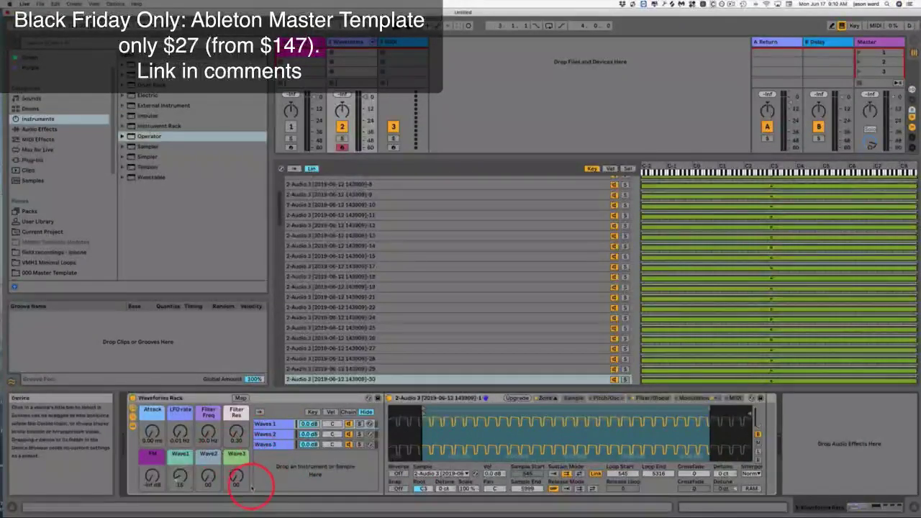
{"action": "key", "text": "a"}
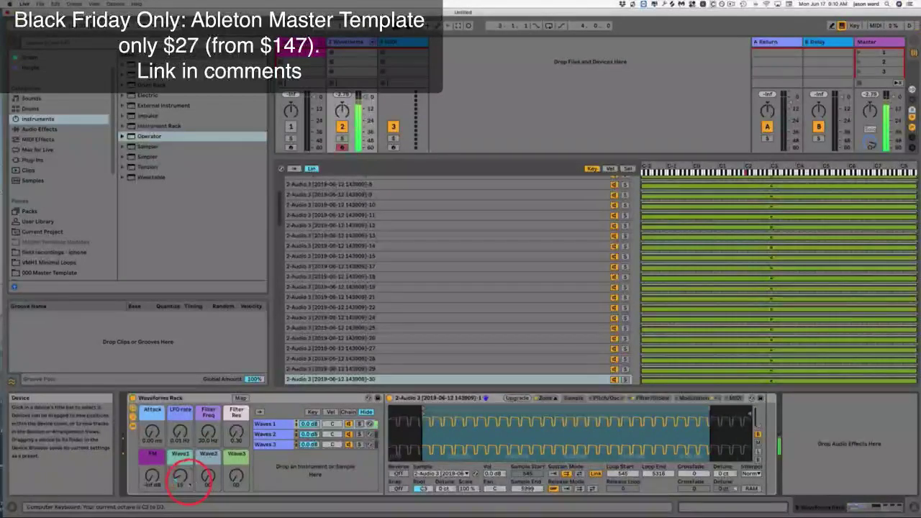
{"action": "left_click", "coordinate": [180, 476]}
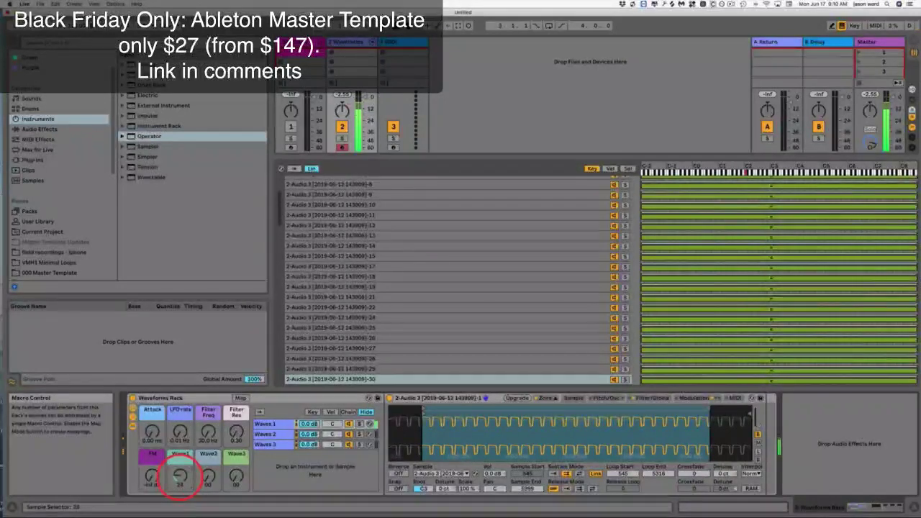
{"action": "left_click", "coordinate": [135, 430]}
{"action": "key", "text": "XF86AudioLowerVolume"}
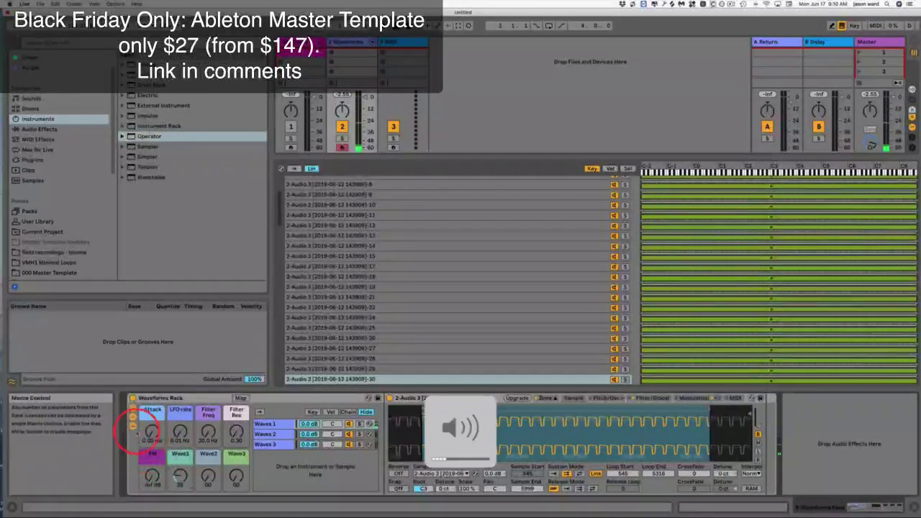
- Raise the Wave1 macro to about 62 while playing the rack with the computer keyboard shifted down one octave
{"action": "left_click_drag", "start_coordinate": [181, 478], "coordinate": [180, 475]}
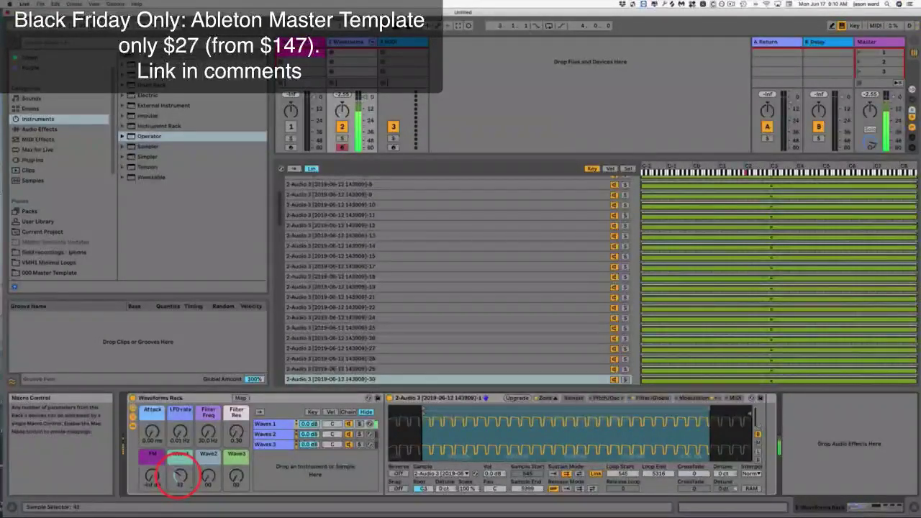
{"action": "key", "text": "z"}
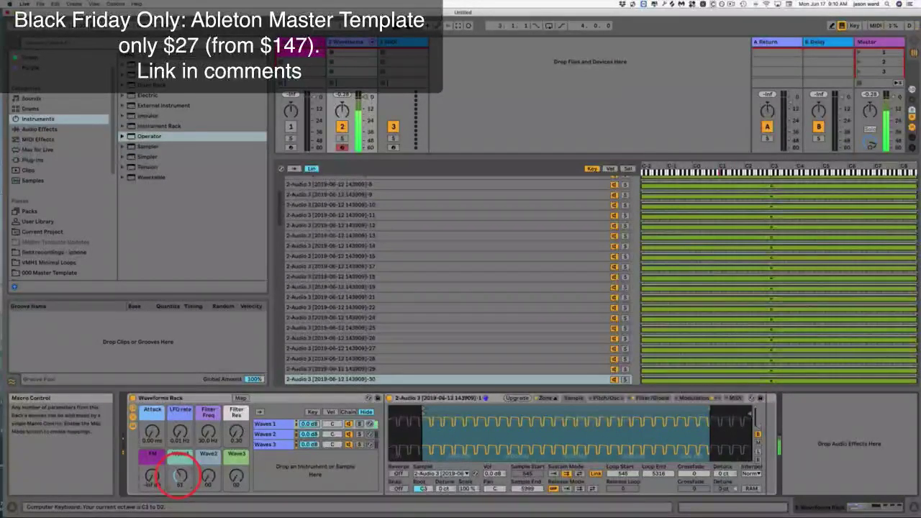
{"action": "left_click_drag", "start_coordinate": [180, 477], "coordinate": [180, 469]}
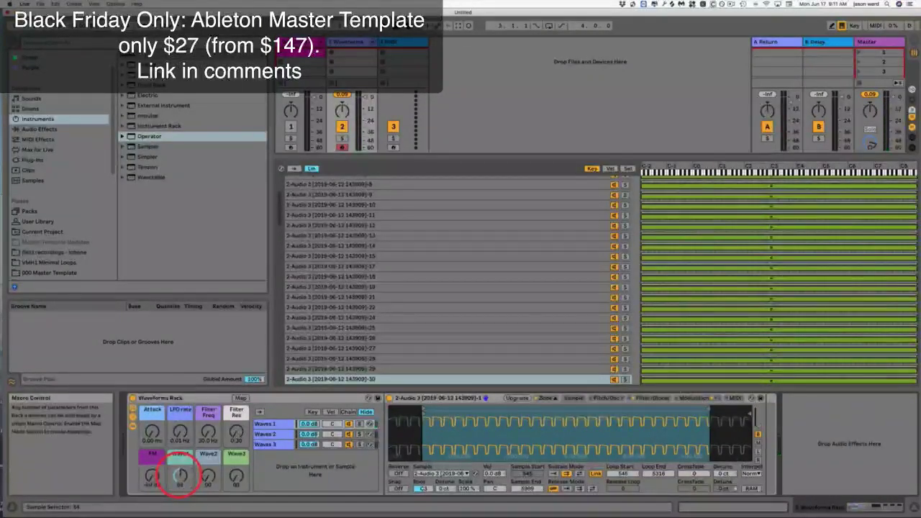
{"action": "left_click_drag", "start_coordinate": [180, 476], "coordinate": [180, 473]}
- Set the FM macro to about -67 dB and try a longer attack time before returning it to 0 ms
{"action": "left_click", "coordinate": [152, 435]}
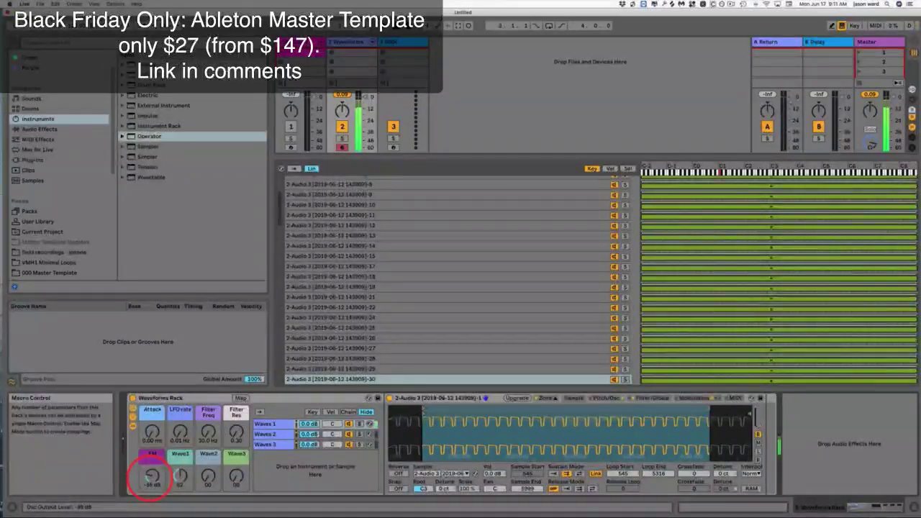
{"action": "left_click_drag", "start_coordinate": [152, 477], "coordinate": [152, 479]}
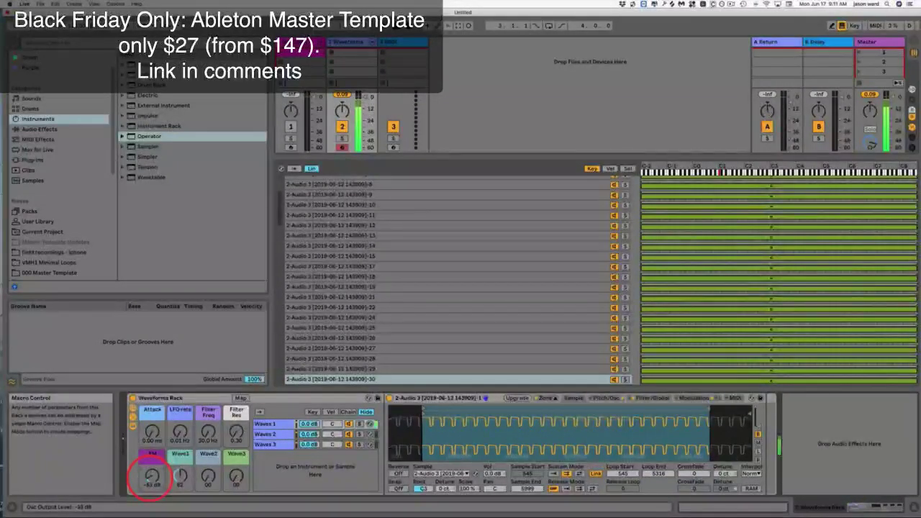
{"action": "left_click_drag", "start_coordinate": [152, 432], "coordinate": [152, 428]}
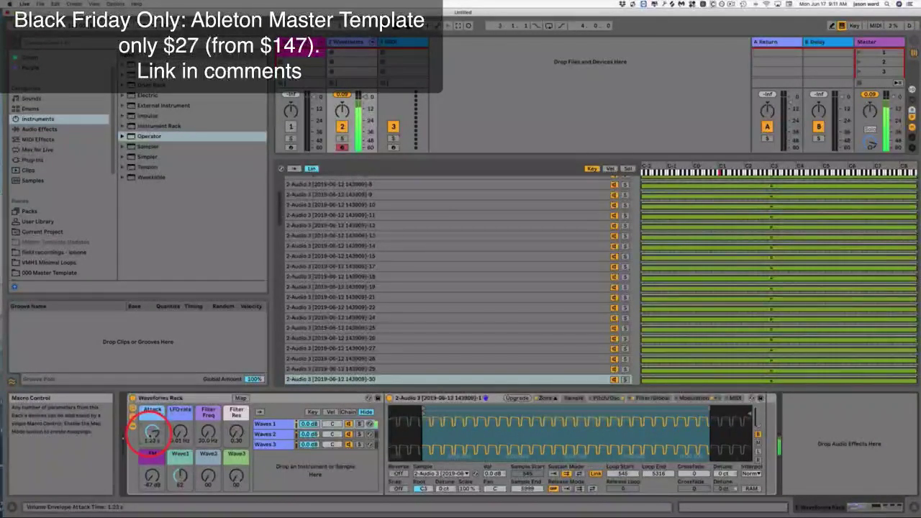
{"action": "left_click_drag", "start_coordinate": [152, 430], "coordinate": [152, 433]}
- Try the LFO rate macro, and set the filter frequency to about 74.6 Hz and filter resonance to 0.38
{"action": "left_click", "coordinate": [180, 431]}
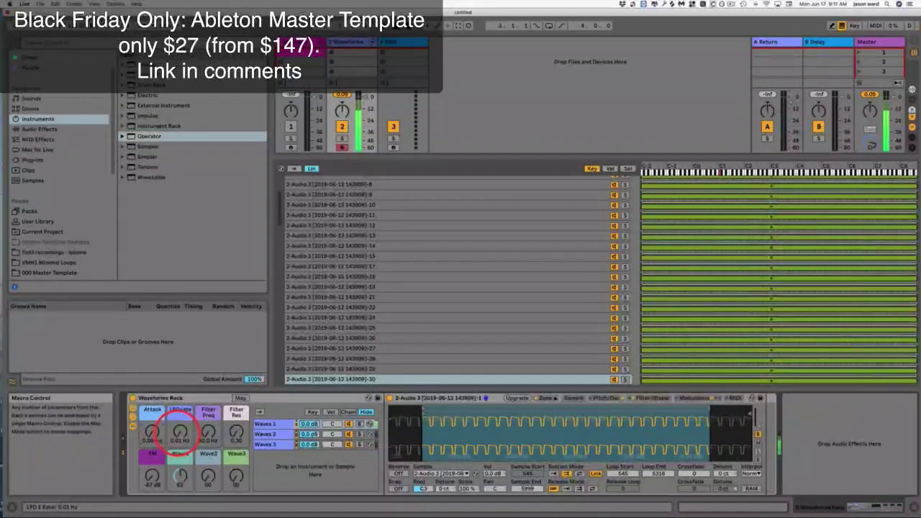
{"action": "left_click_drag", "start_coordinate": [180, 430], "coordinate": [209, 433]}
{"action": "left_click_drag", "start_coordinate": [236, 432], "coordinate": [236, 432]}
{"action": "left_click_drag", "start_coordinate": [208, 432], "coordinate": [236, 438]}
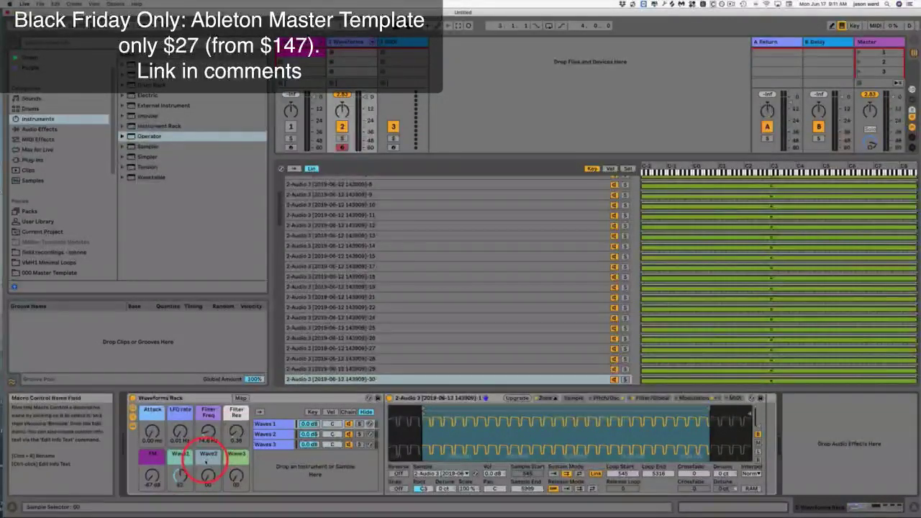
- Blend in the other two waveform chains by setting the Wave2 macro to 41 and the Wave3 macro to 14
{"action": "left_click", "coordinate": [181, 454]}
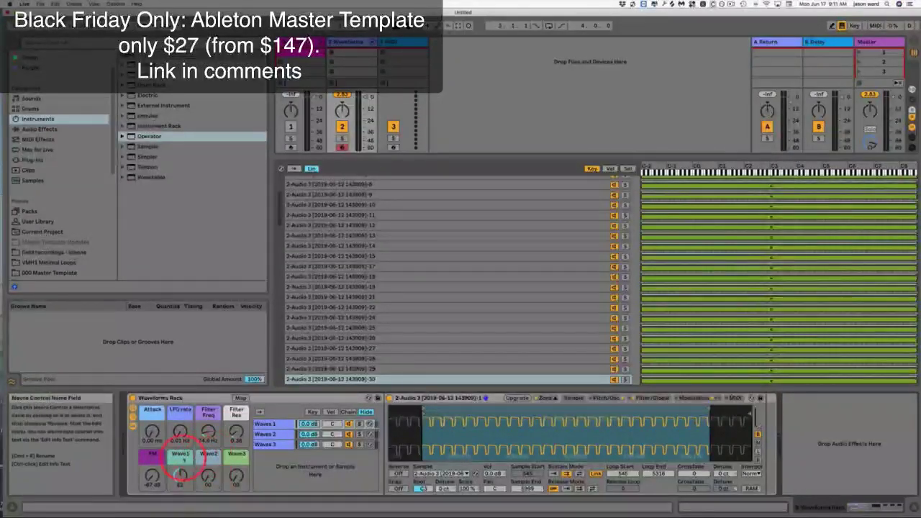
{"action": "left_click", "coordinate": [207, 477]}
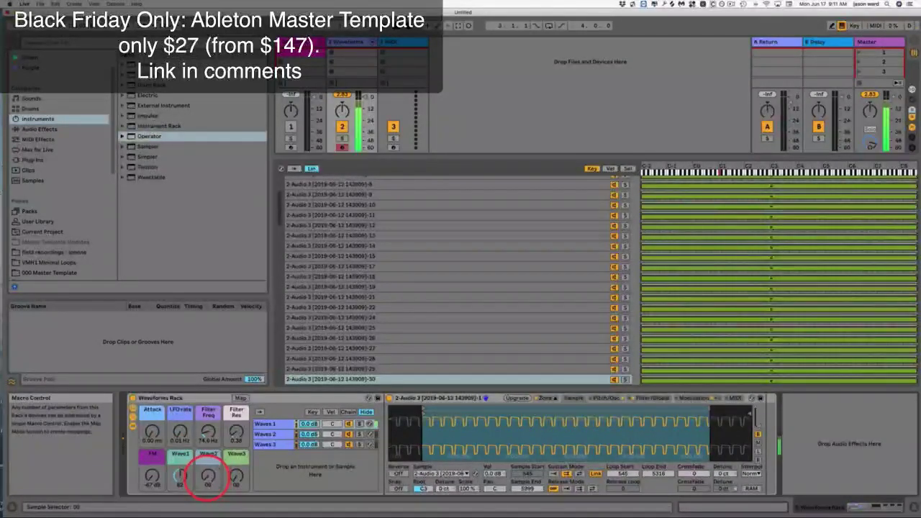
{"action": "left_click_drag", "start_coordinate": [207, 476], "coordinate": [207, 471]}
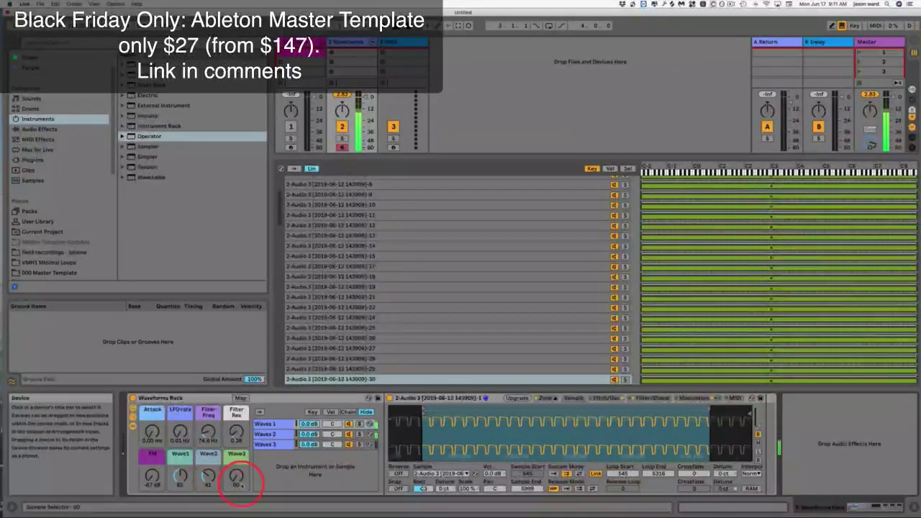
{"action": "left_click", "coordinate": [236, 477]}
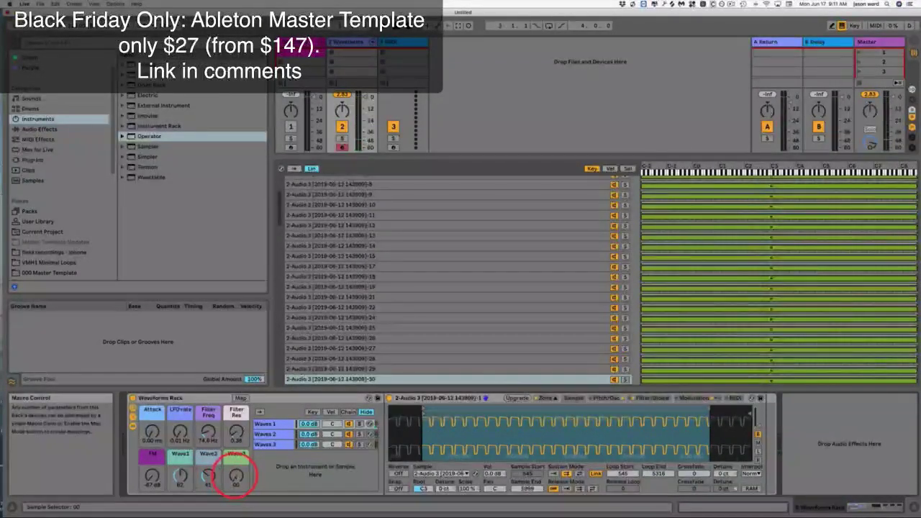
{"action": "left_click_drag", "start_coordinate": [236, 475], "coordinate": [236, 474]}
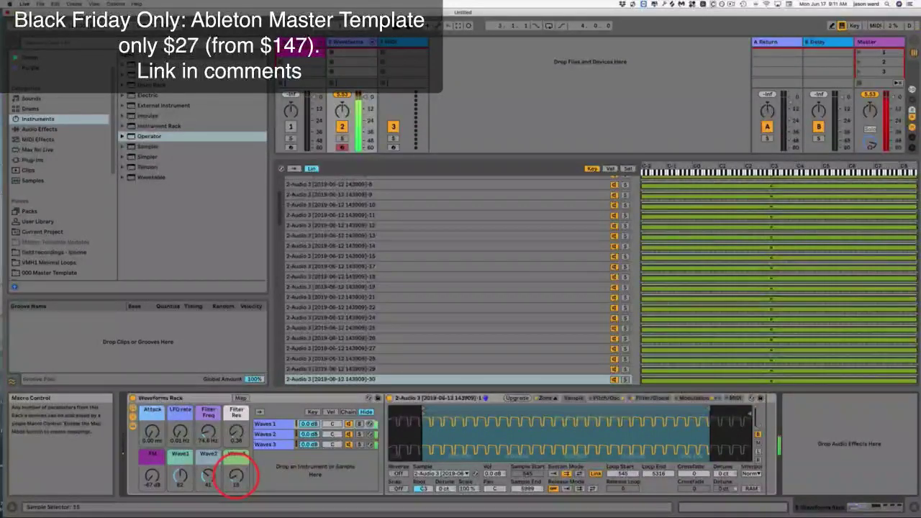
{"action": "left_click_drag", "start_coordinate": [237, 476], "coordinate": [238, 480]}
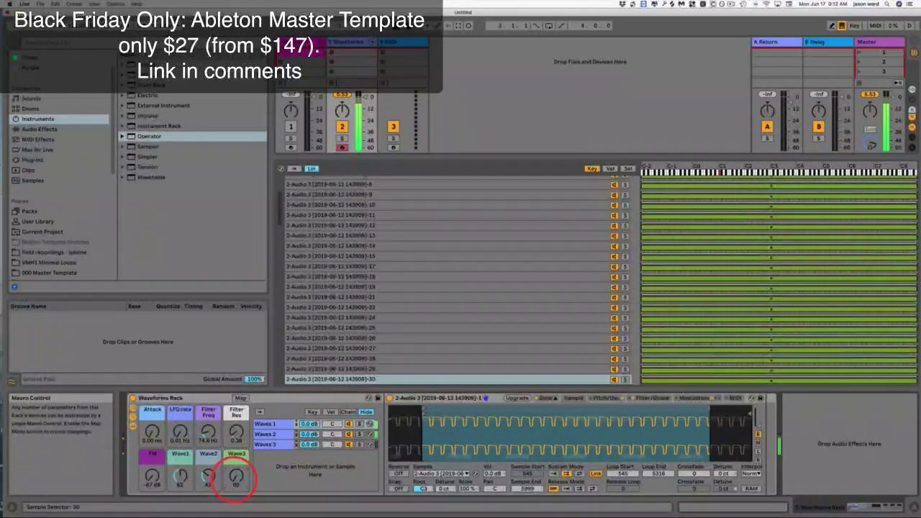
{"action": "left_click_drag", "start_coordinate": [236, 478], "coordinate": [234, 474]}
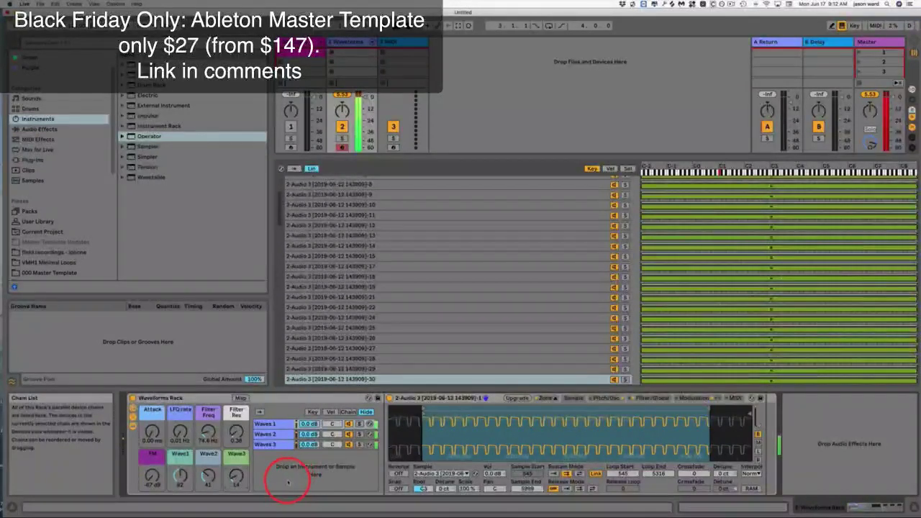
- Raise the FM macro to -30 dB and play the rack another octave lower
{"action": "left_click", "coordinate": [151, 477]}
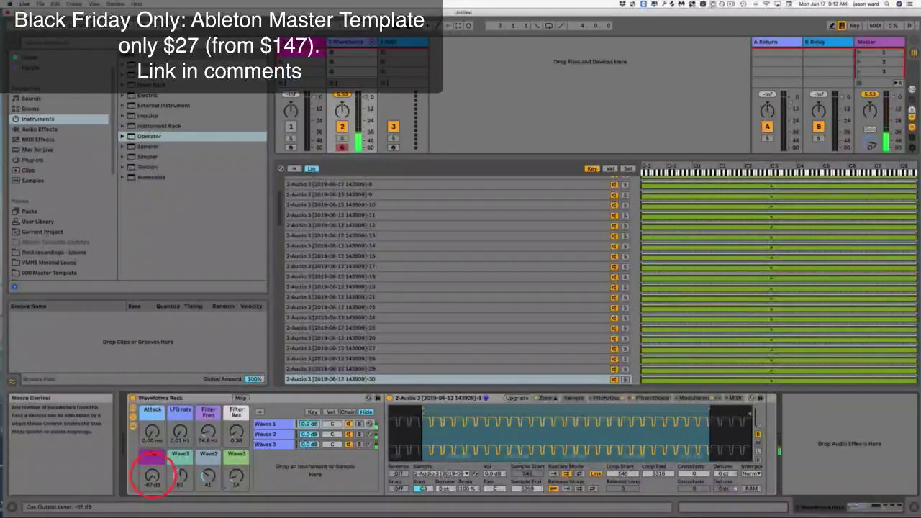
{"action": "left_click_drag", "start_coordinate": [151, 476], "coordinate": [152, 474]}
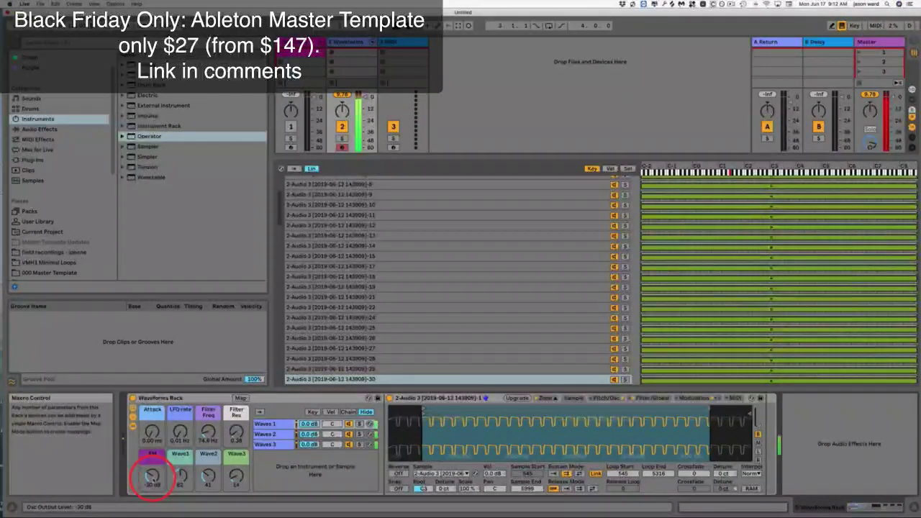
{"action": "key", "text": "z"}
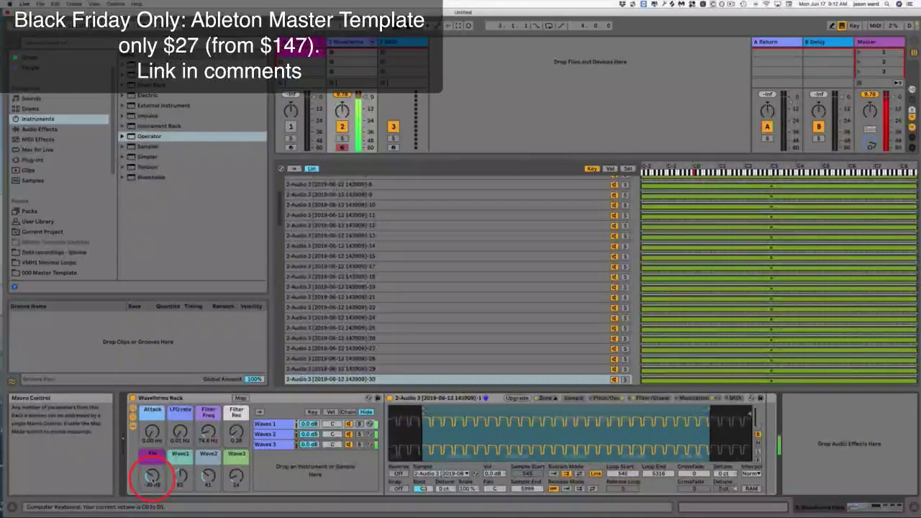
{"action": "left_click", "coordinate": [152, 476]}
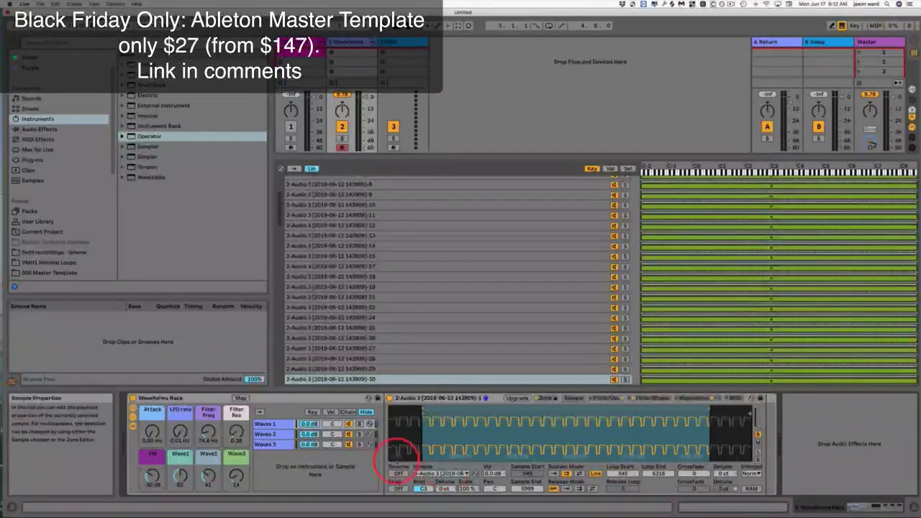
- Delete the track holding the Waveforms Rack together with the empty MIDI track beside it
{"action": "left_click", "coordinate": [185, 398]}
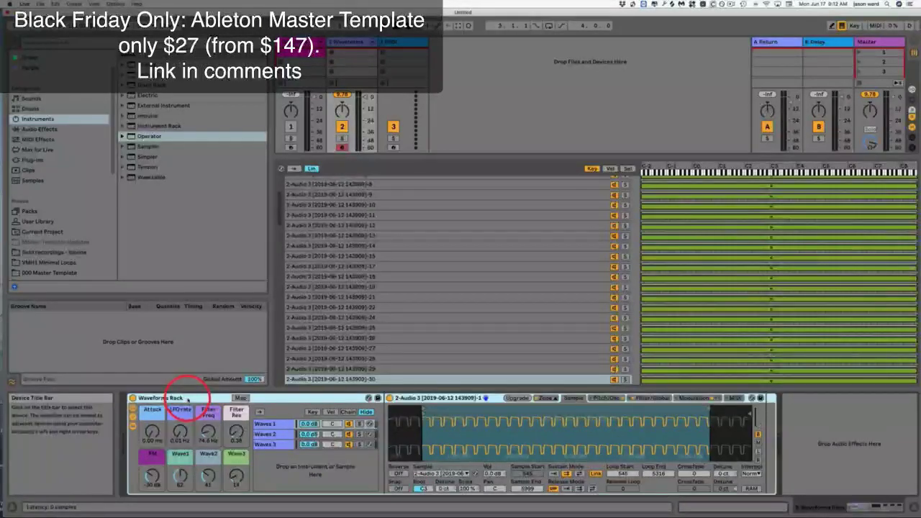
{"action": "left_click_drag", "start_coordinate": [182, 398], "coordinate": [171, 398]}
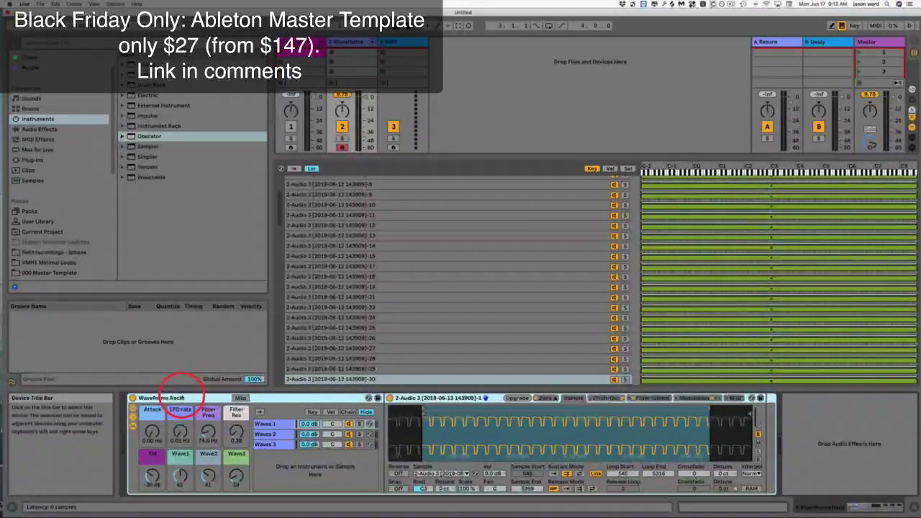
{"action": "left_click", "coordinate": [350, 56]}
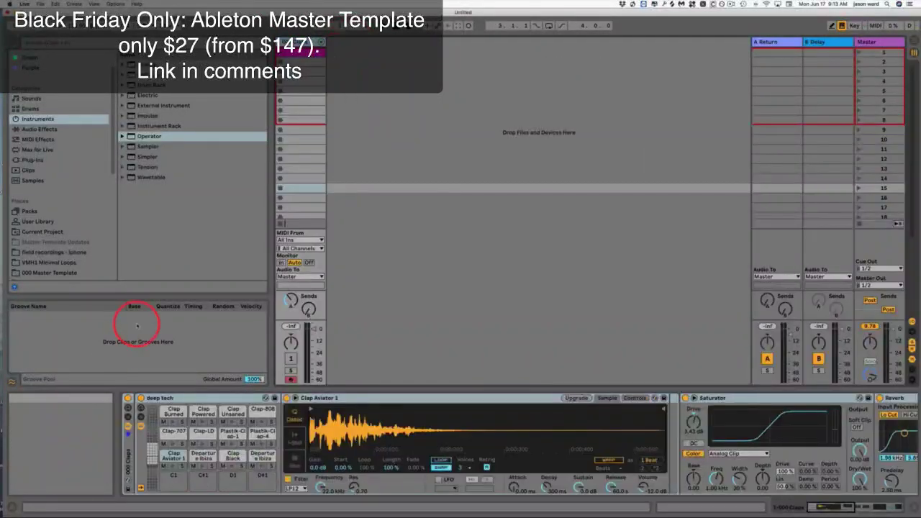
- Load Verb tester.als from the utilities folder of Master Template Updates onto a new track beside the first one
{"action": "scroll", "coordinate": [94, 241], "scroll_direction": "down", "scroll_amount": 5}
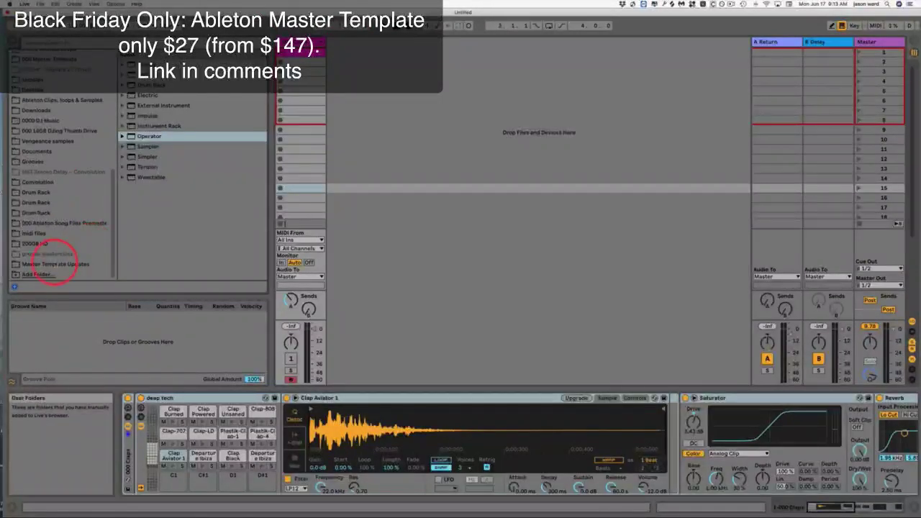
{"action": "left_click", "coordinate": [56, 264]}
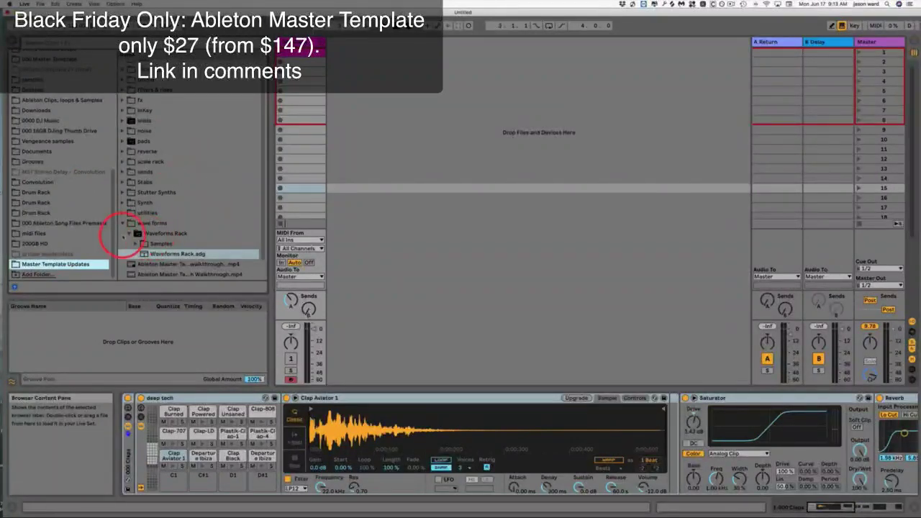
{"action": "left_click", "coordinate": [122, 224]}
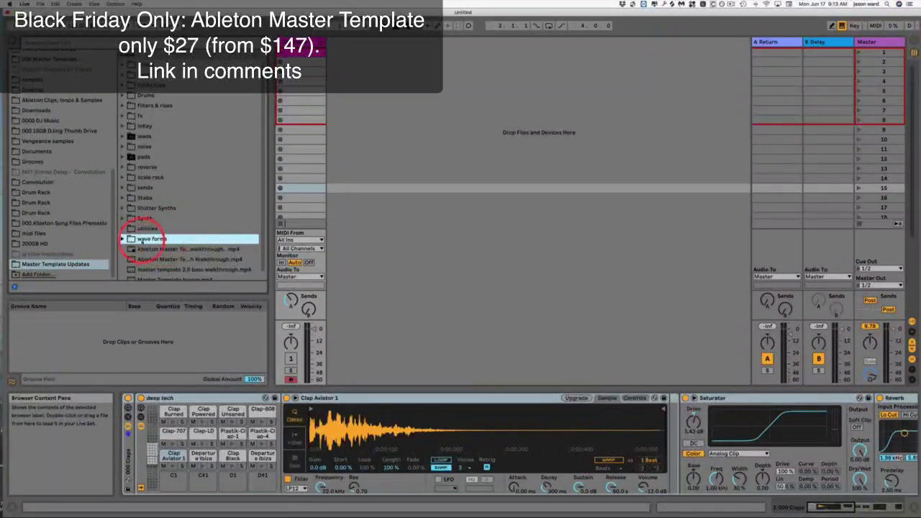
{"action": "left_click", "coordinate": [123, 228]}
{"action": "scroll", "coordinate": [206, 195], "scroll_direction": "down", "scroll_amount": 1}
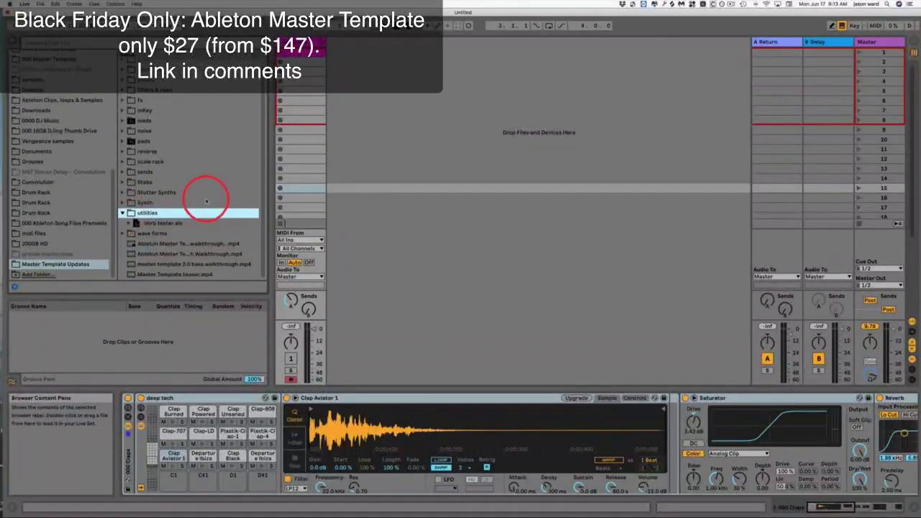
{"action": "left_click", "coordinate": [138, 224]}
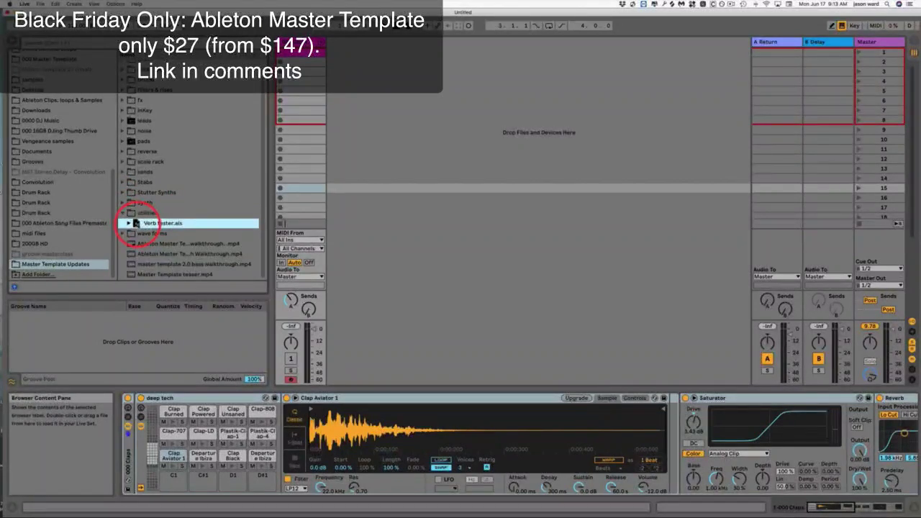
{"action": "left_click_drag", "start_coordinate": [136, 224], "coordinate": [363, 54]}
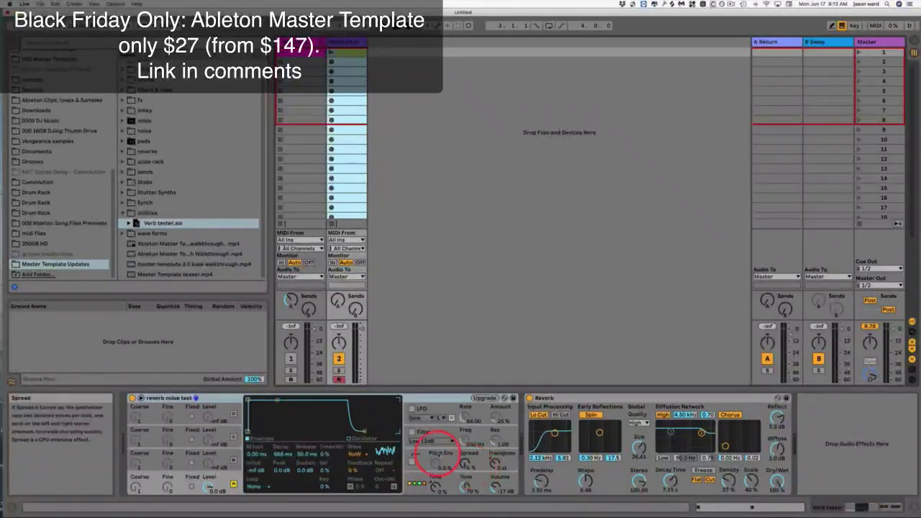
- Set the Verb tester's Reverb to Reflect -15 dB, Diffuse 1.0 dB and Density 24%
{"action": "left_click", "coordinate": [594, 410]}
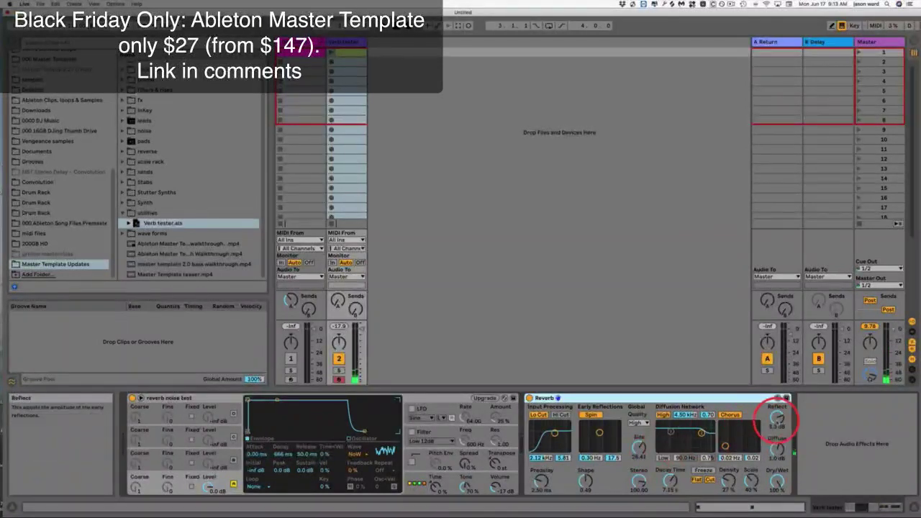
{"action": "left_click_drag", "start_coordinate": [777, 416], "coordinate": [777, 432]}
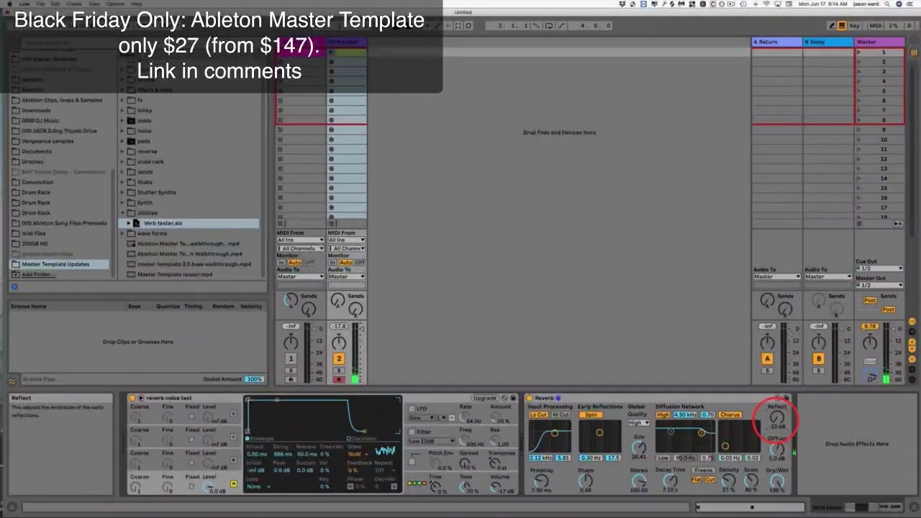
{"action": "left_click_drag", "start_coordinate": [777, 418], "coordinate": [778, 414]}
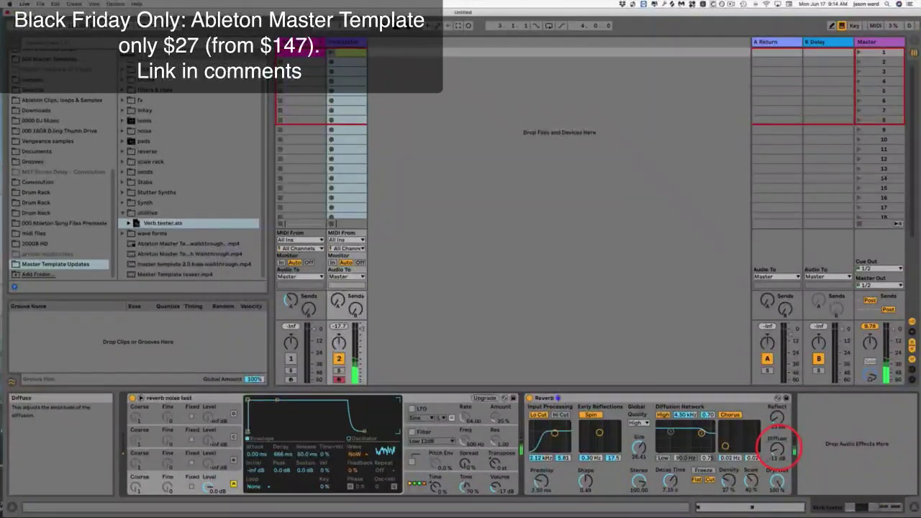
{"action": "left_click_drag", "start_coordinate": [777, 449], "coordinate": [778, 447]}
{"action": "left_click_drag", "start_coordinate": [730, 484], "coordinate": [728, 485]}
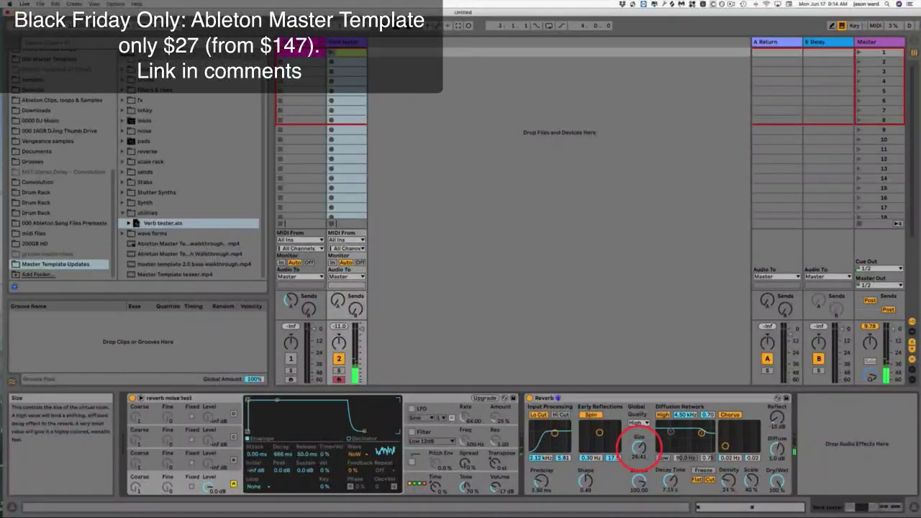
- Set the Reverb's size to 3.29, quality to Eco and predelay to 13.8 ms
{"action": "left_click_drag", "start_coordinate": [639, 448], "coordinate": [639, 456]}
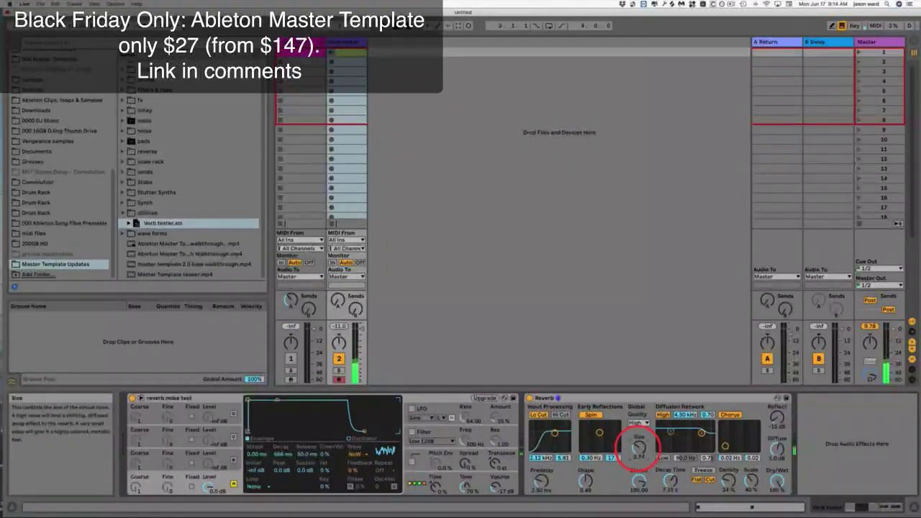
{"action": "left_click", "coordinate": [638, 423]}
{"action": "left_click", "coordinate": [640, 429]}
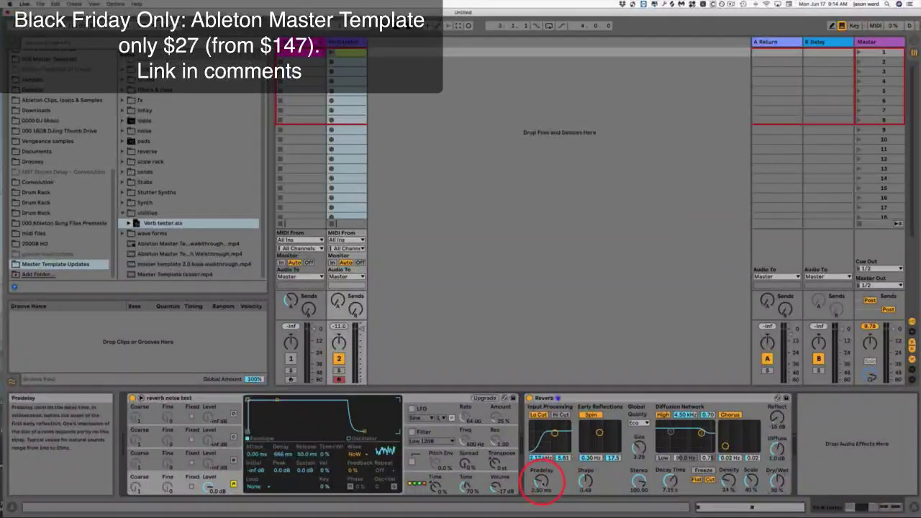
{"action": "left_click_drag", "start_coordinate": [542, 482], "coordinate": [542, 481]}
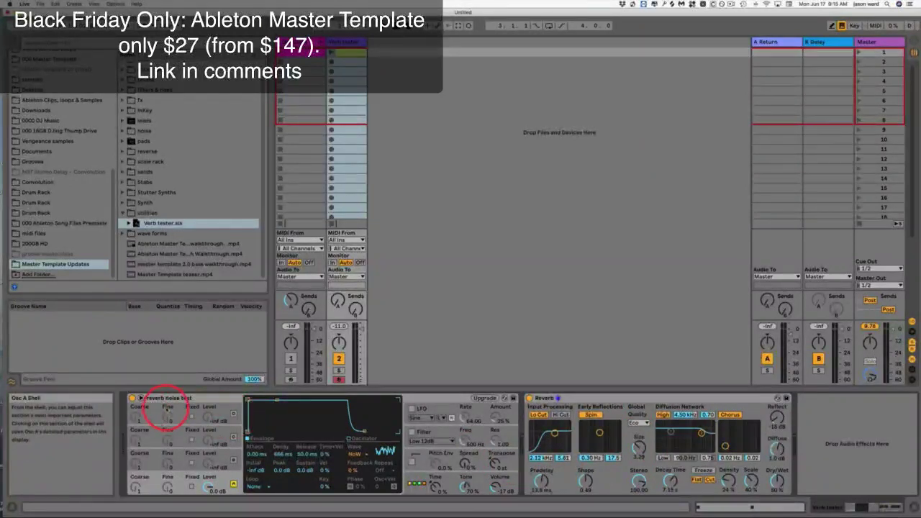
- Delete the Verb tester track and collapse the utilities folder
{"action": "left_click", "coordinate": [618, 400]}
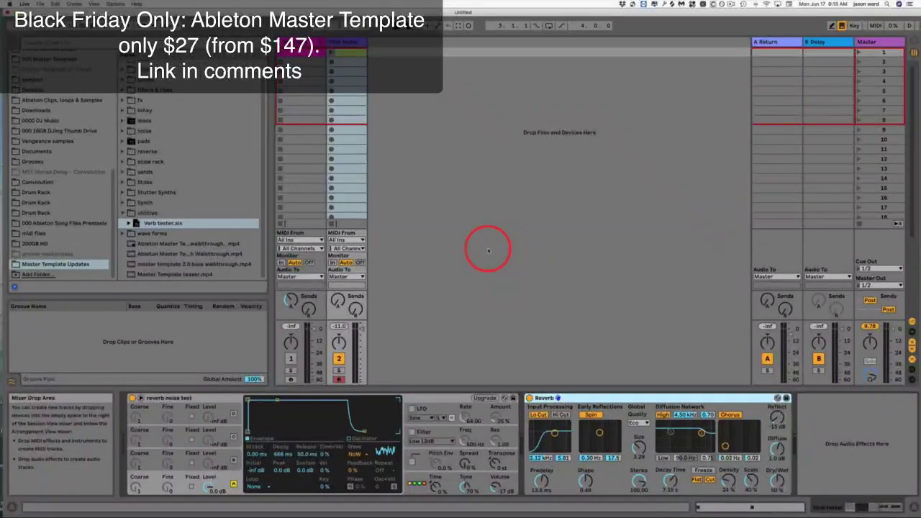
{"action": "key", "text": "Delete"}
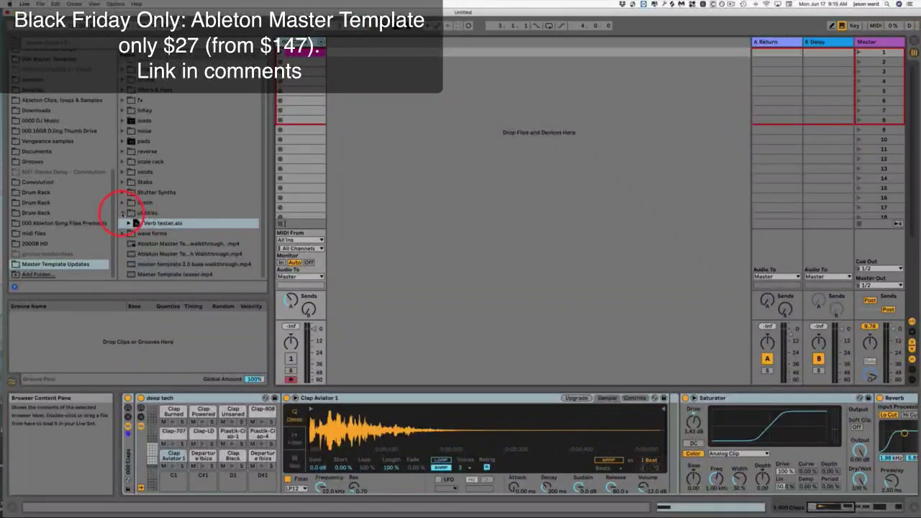
{"action": "left_click", "coordinate": [124, 213]}
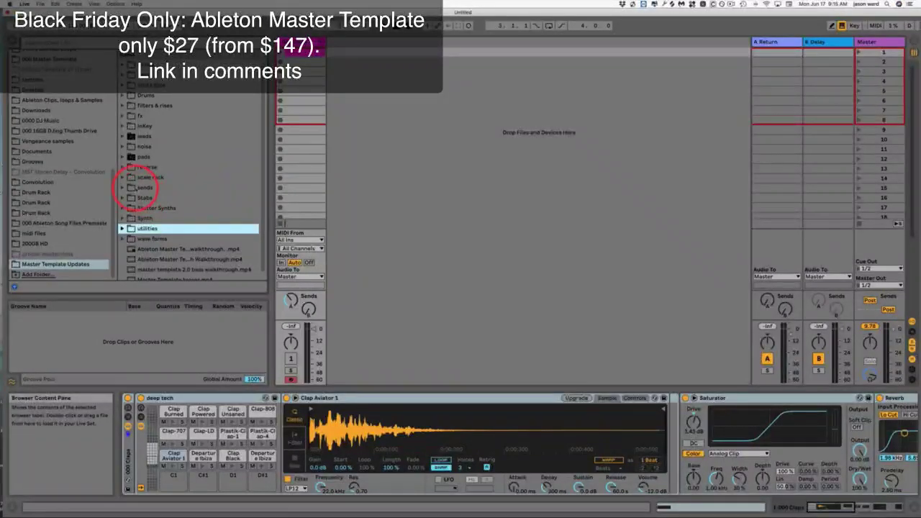
- Load Scale Rack.adg from the scale rack folder onto a new MIDI track beside the first one
{"action": "left_click", "coordinate": [123, 177]}
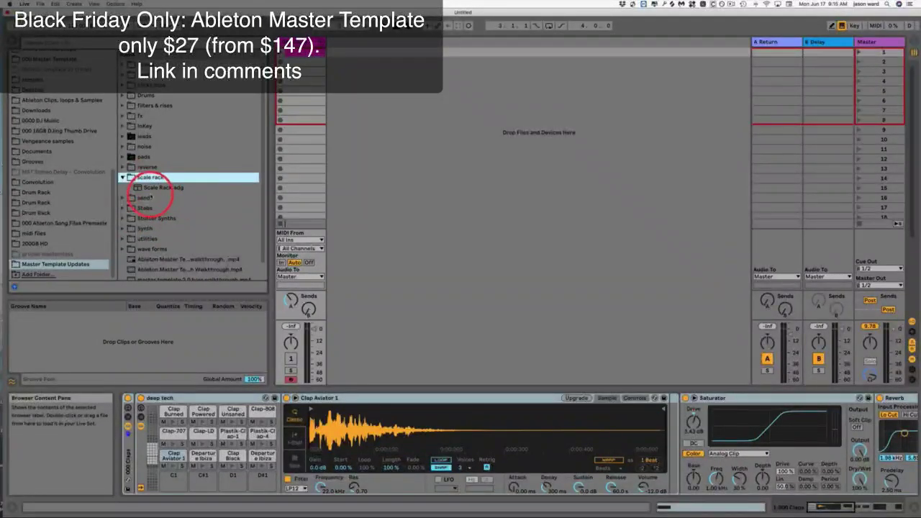
{"action": "left_click", "coordinate": [137, 187]}
{"action": "left_click_drag", "start_coordinate": [138, 187], "coordinate": [351, 51]}
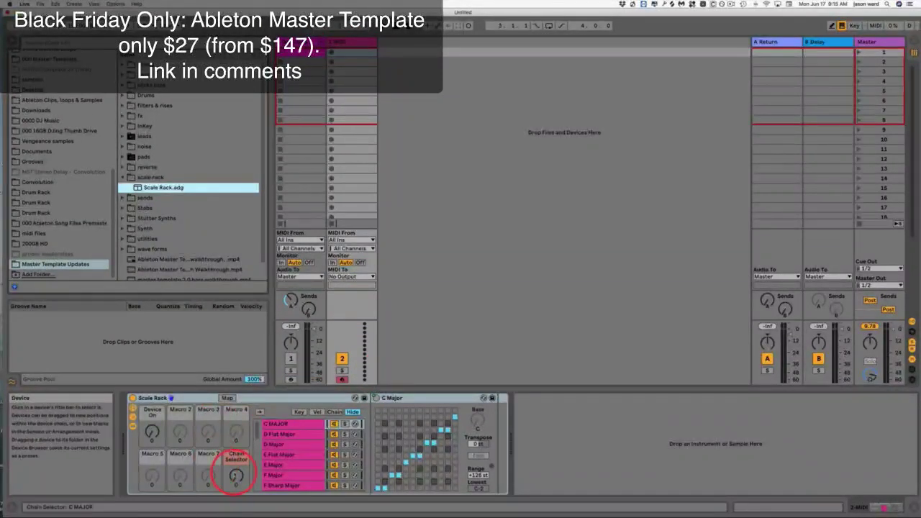
- Display the Scale Rack's chain zones, sweep its Chain Selector up to 25 and return it to the C Major chain
{"action": "left_click", "coordinate": [235, 475]}
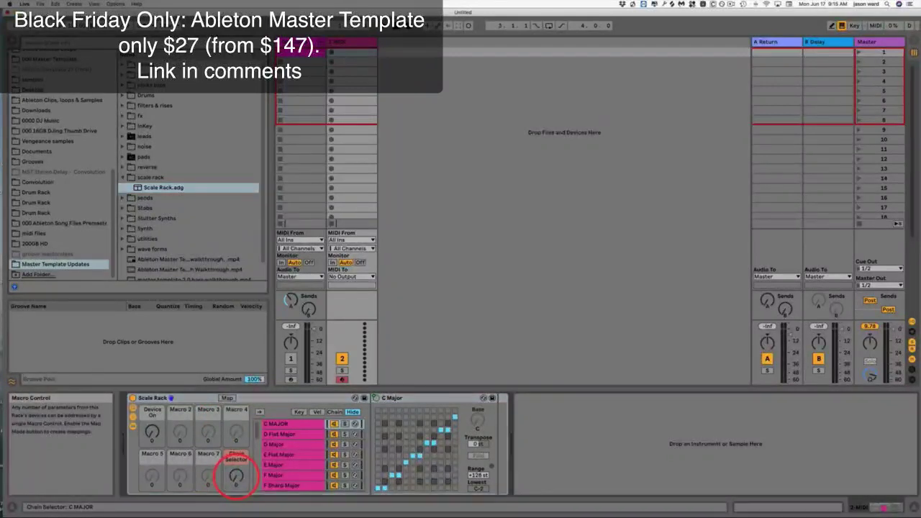
{"action": "left_click_drag", "start_coordinate": [235, 475], "coordinate": [236, 477]}
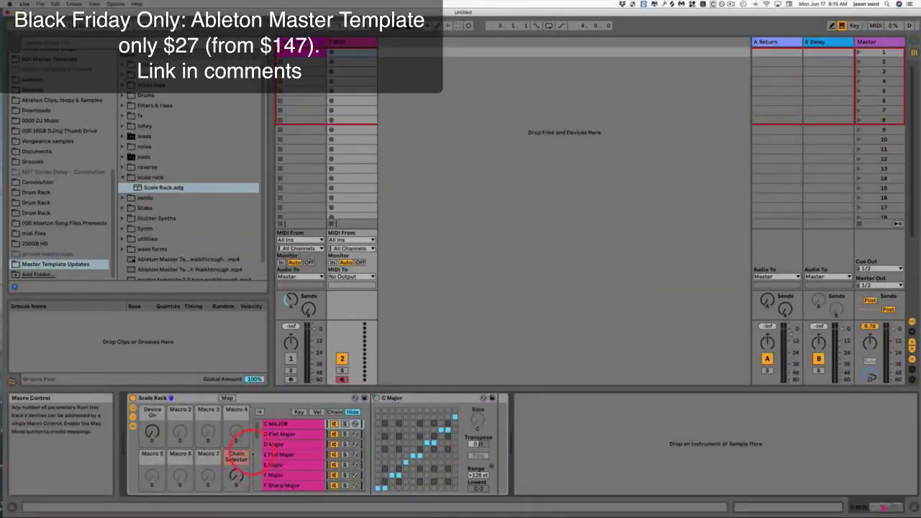
{"action": "left_click", "coordinate": [334, 412]}
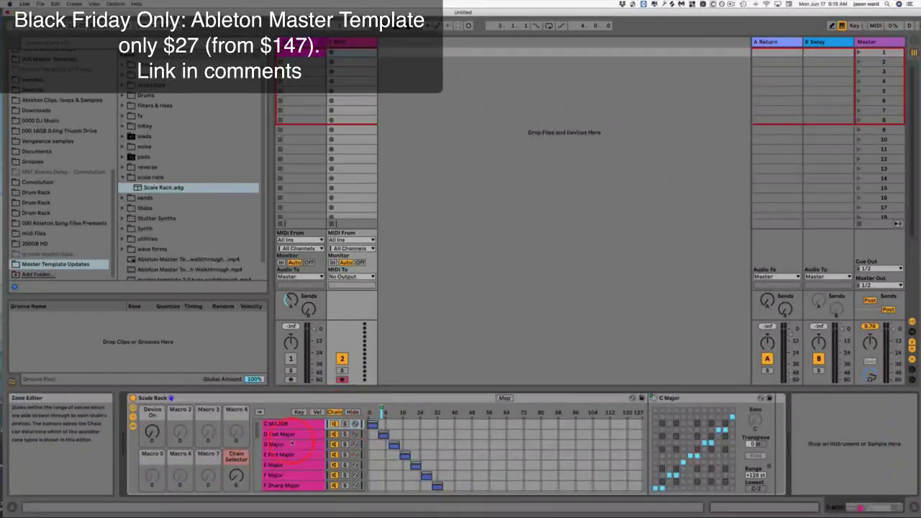
{"action": "left_click_drag", "start_coordinate": [236, 475], "coordinate": [236, 473]}
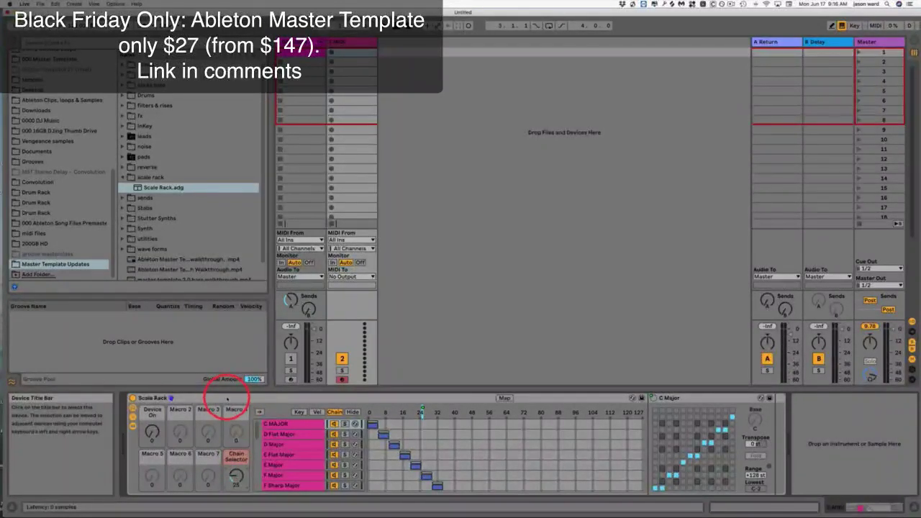
{"action": "left_click", "coordinate": [227, 398]}
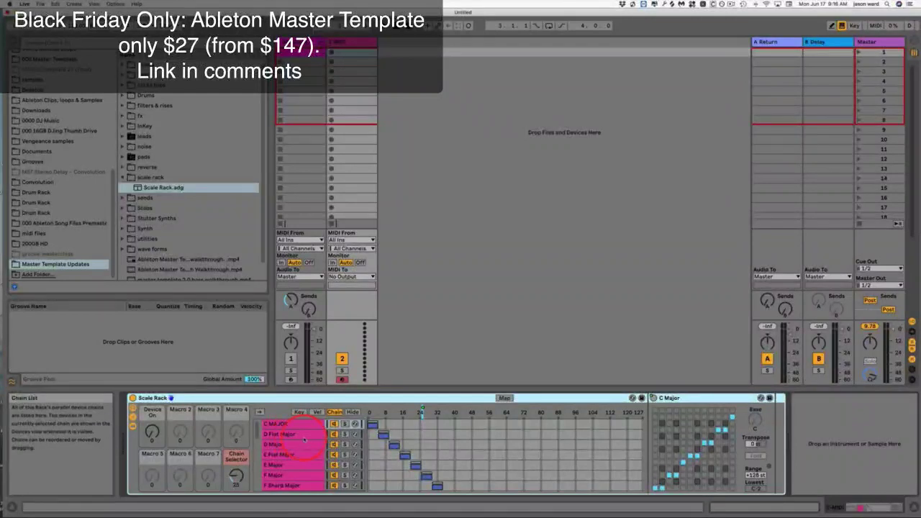
{"action": "left_click", "coordinate": [289, 423]}
{"action": "mouse_move", "coordinate": [233, 477]}
{"action": "left_mouse_down"}
{"action": "mouse_move", "coordinate": [233, 490]}
{"action": "mouse_move", "coordinate": [229, 461]}
{"action": "left_mouse_up"}
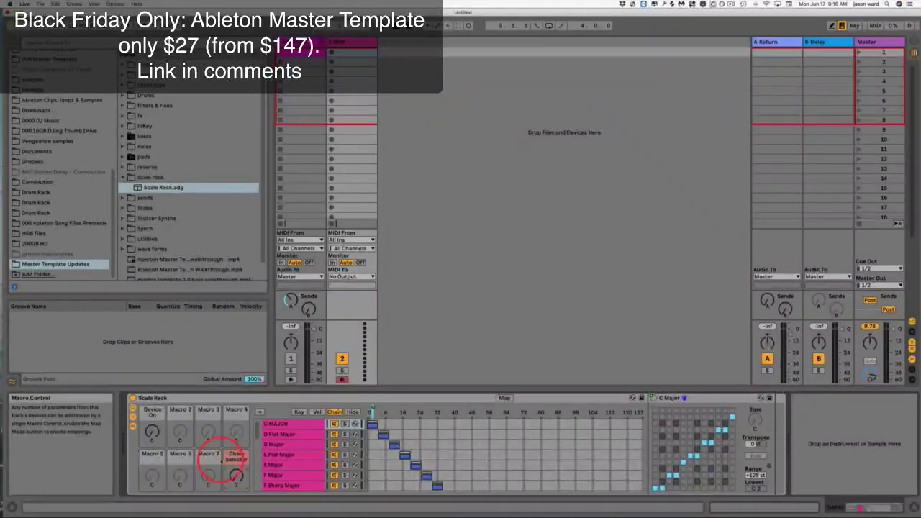
- Delete the Scale Rack from its MIDI track and collapse the scale rack folder
{"action": "left_click", "coordinate": [213, 400]}
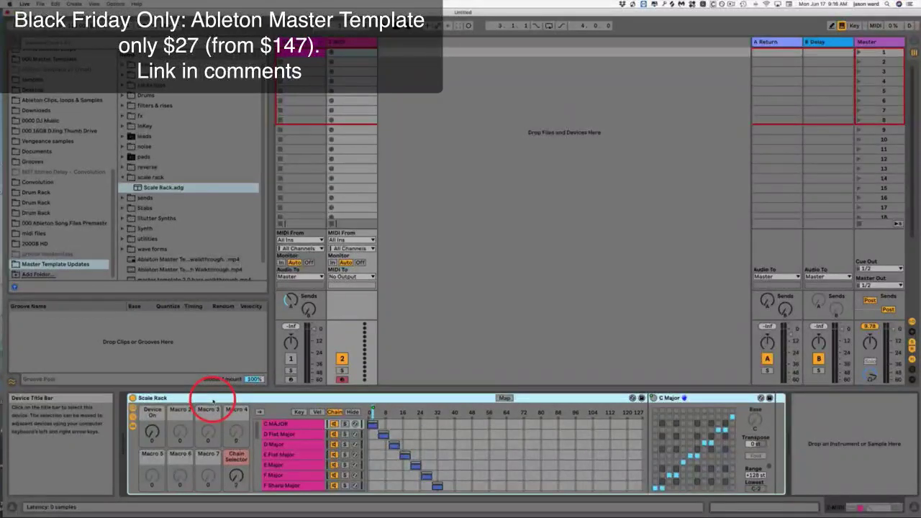
{"action": "key", "text": "Delete"}
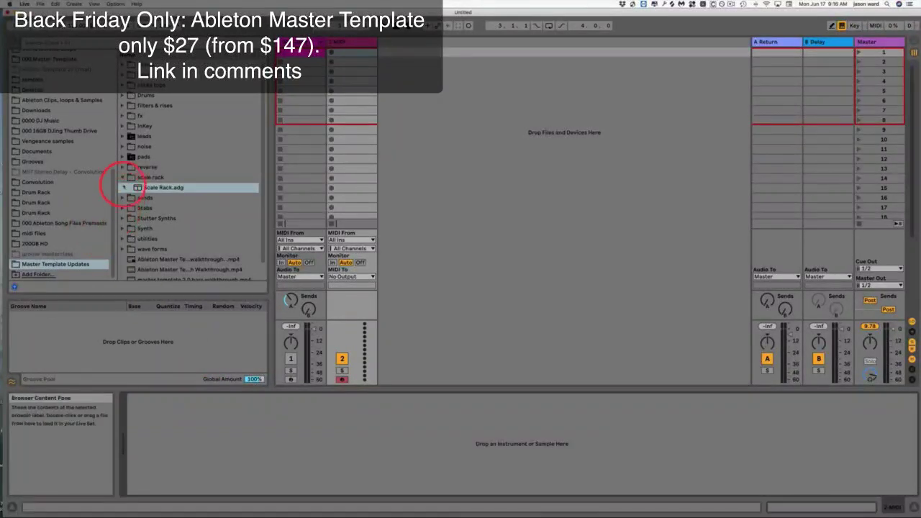
{"action": "left_click", "coordinate": [122, 177]}
- Load dub feedback return.adg from the sends folder onto return track A
{"action": "left_click", "coordinate": [122, 187]}
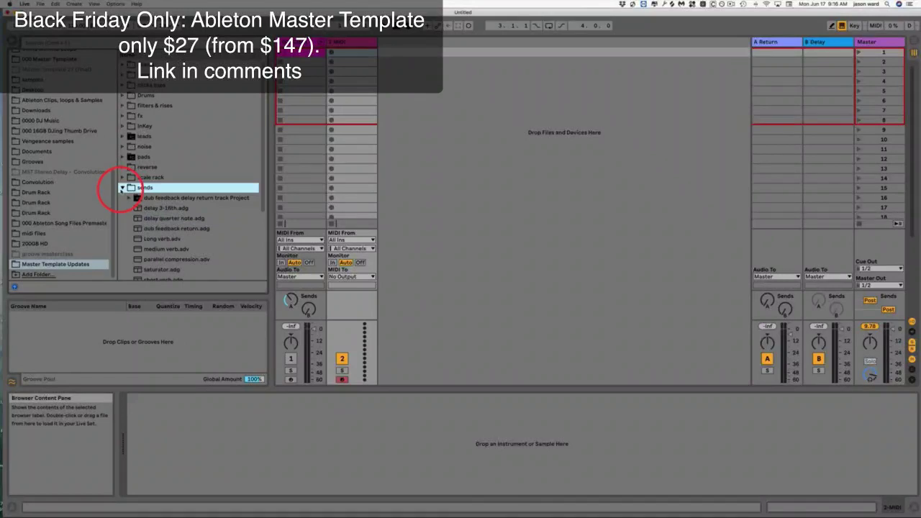
{"action": "scroll", "coordinate": [226, 230], "scroll_direction": "down", "scroll_amount": 3}
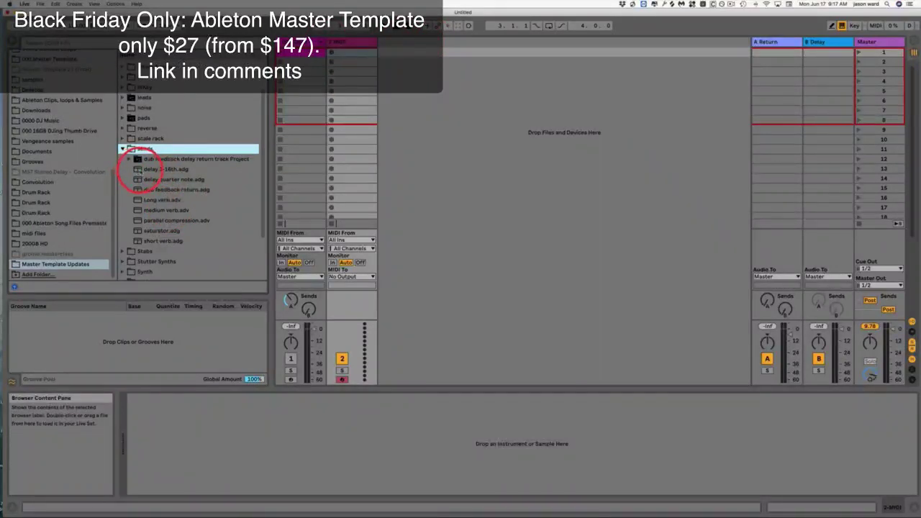
{"action": "left_click_drag", "start_coordinate": [291, 300], "coordinate": [290, 302]}
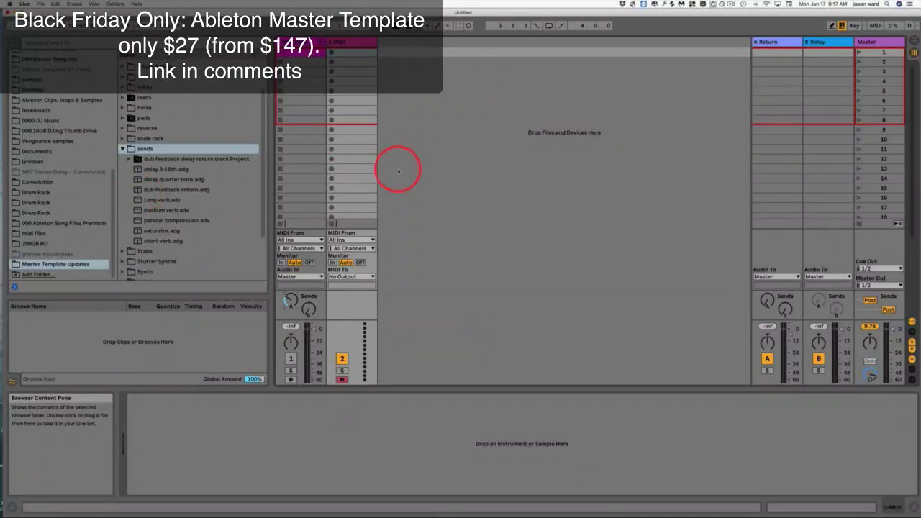
{"action": "left_click", "coordinate": [768, 42]}
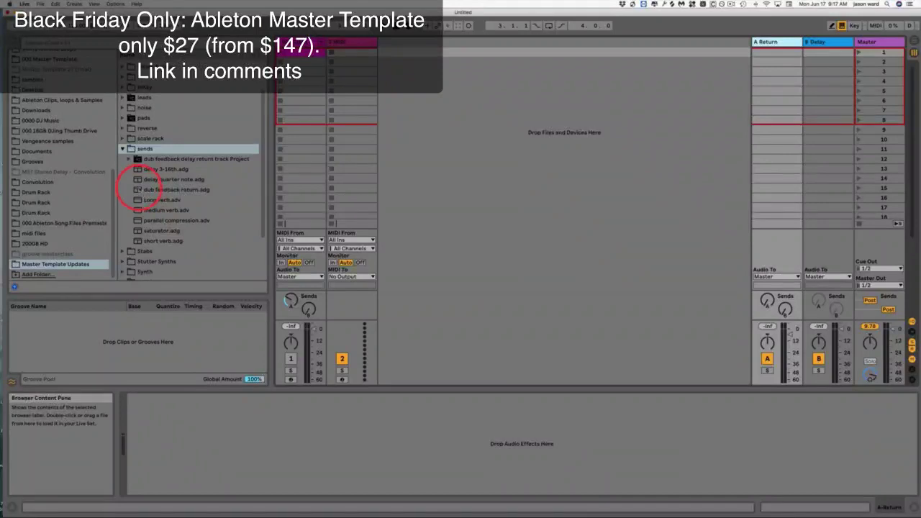
{"action": "left_click_drag", "start_coordinate": [151, 189], "coordinate": [258, 450]}
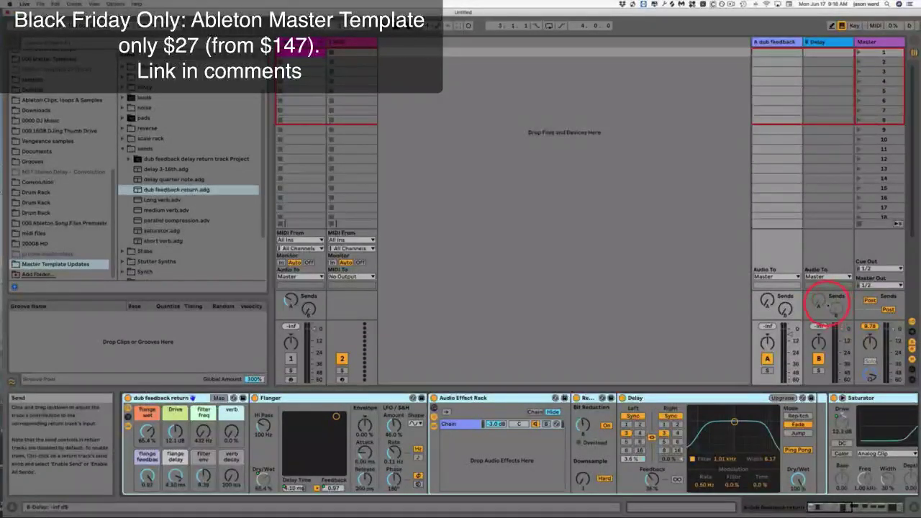
- Raise return A's own Send A so that the dub feedback return feeds back into itself
{"action": "right_click", "coordinate": [820, 302]}
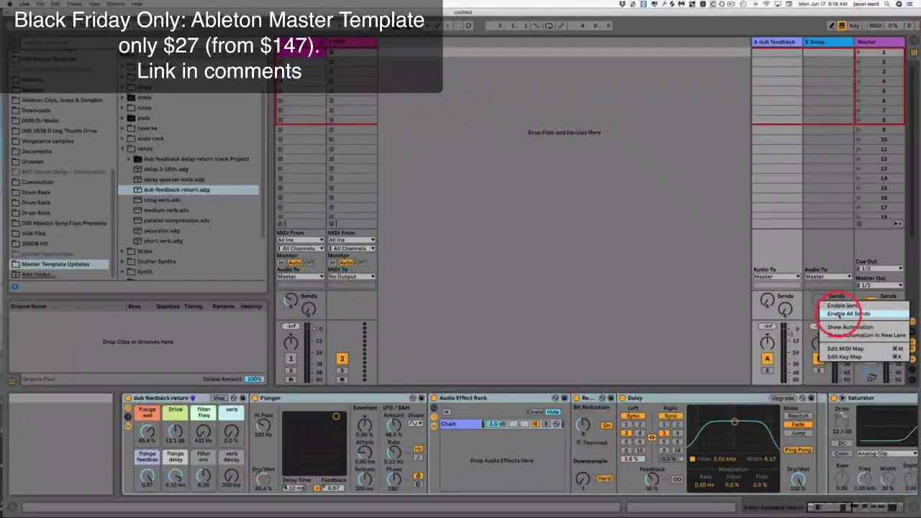
{"action": "left_click", "coordinate": [838, 305]}
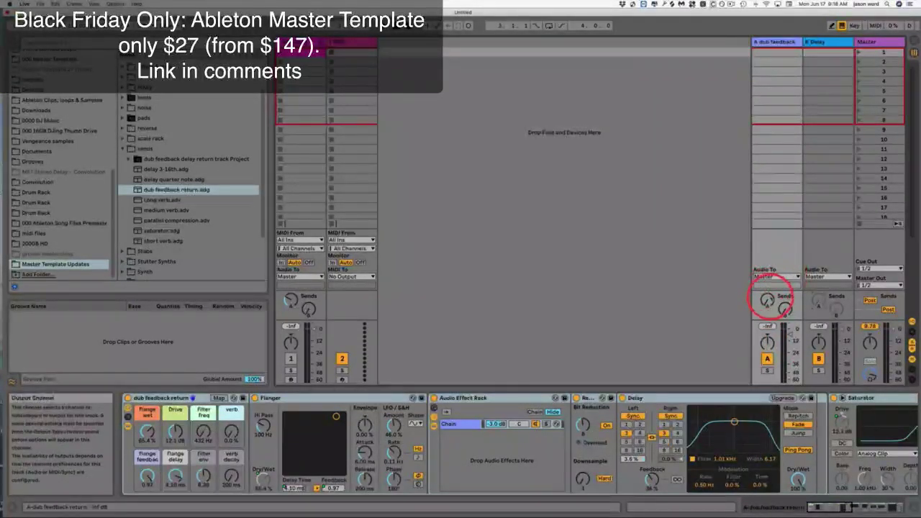
{"action": "left_click_drag", "start_coordinate": [767, 302], "coordinate": [767, 298]}
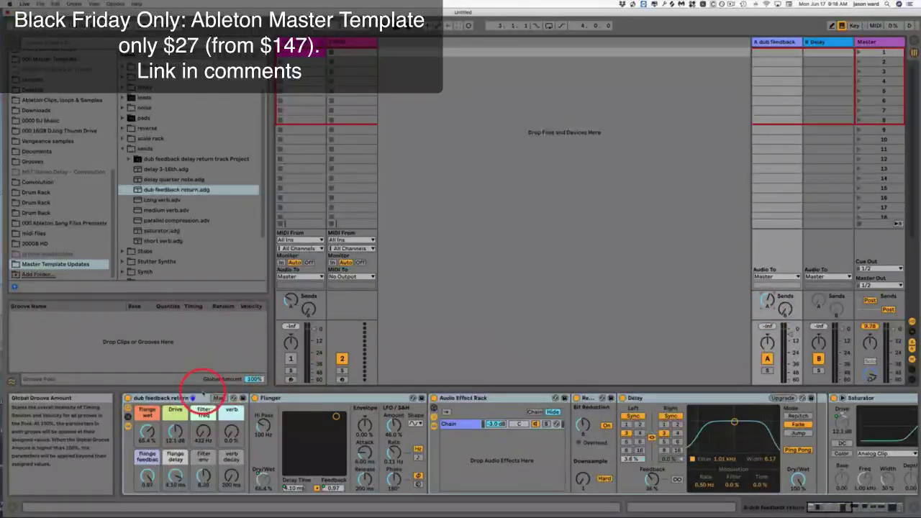
{"action": "left_click", "coordinate": [203, 430]}
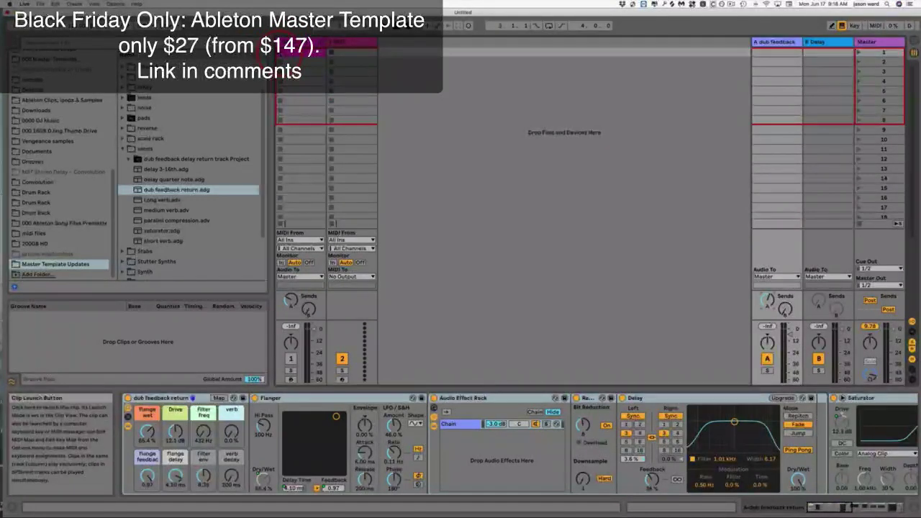
- Play the clip on track 1 with the track activated, and show return A's dub feedback devices
{"action": "left_click", "coordinate": [305, 224]}
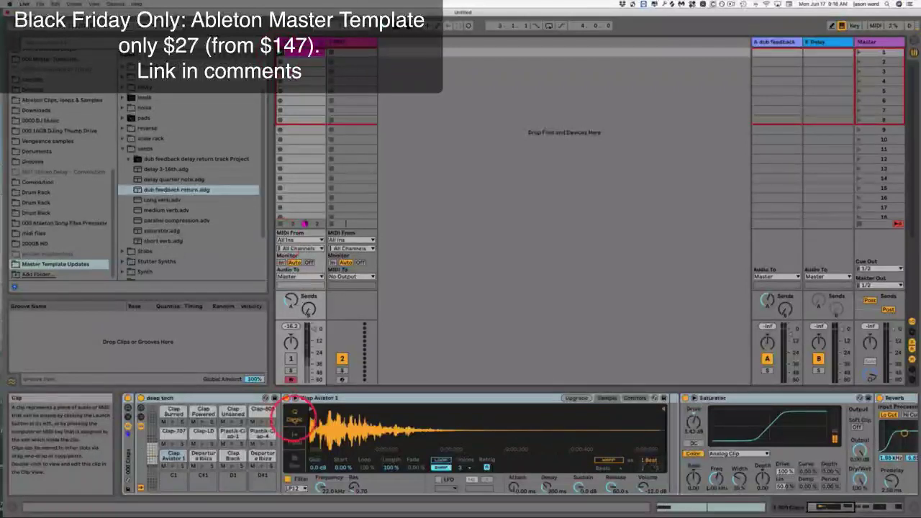
{"action": "left_click", "coordinate": [290, 359]}
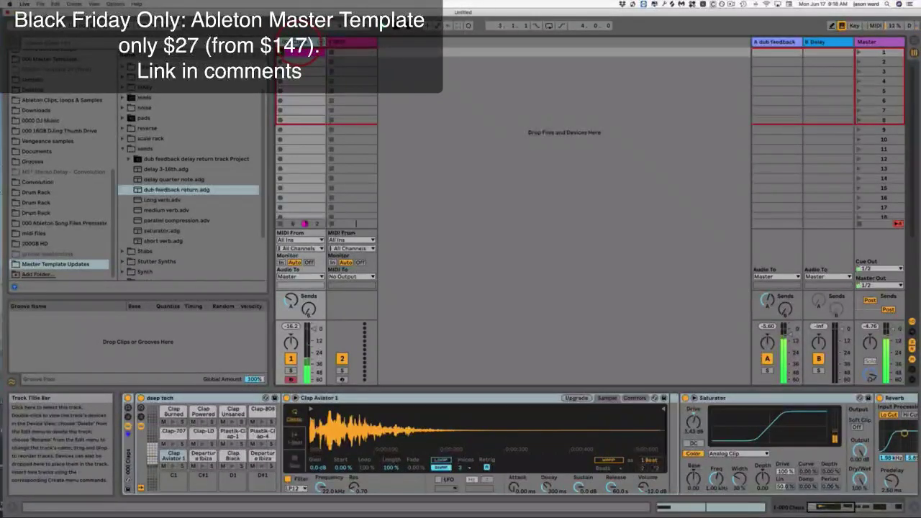
{"action": "left_click", "coordinate": [776, 43]}
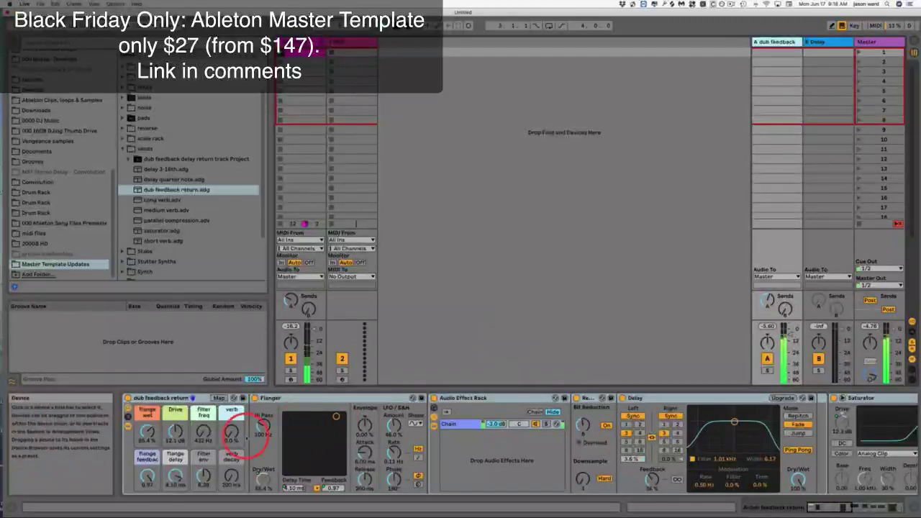
- Set the dub feedback return's filter freq to 1.15 kHz, verb to 22% and Drive to 12.7 dB
{"action": "left_click", "coordinate": [148, 432]}
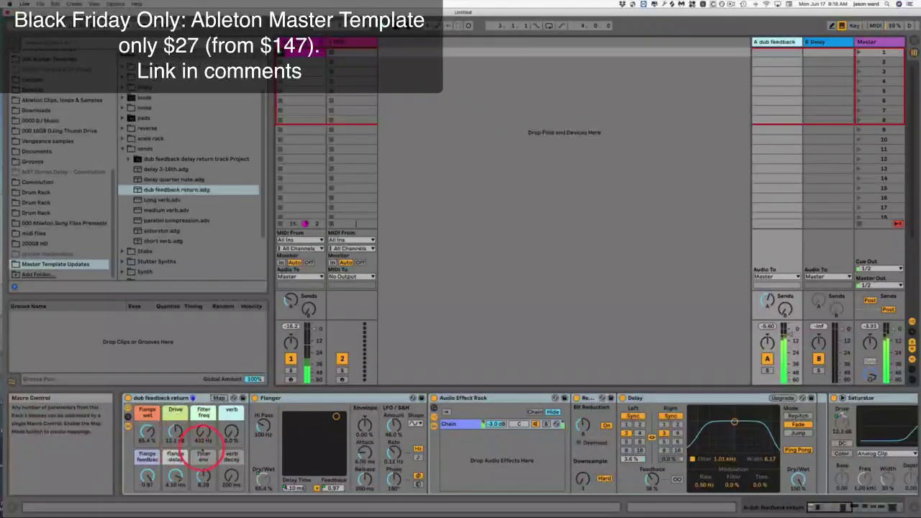
{"action": "left_click_drag", "start_coordinate": [203, 432], "coordinate": [204, 430]}
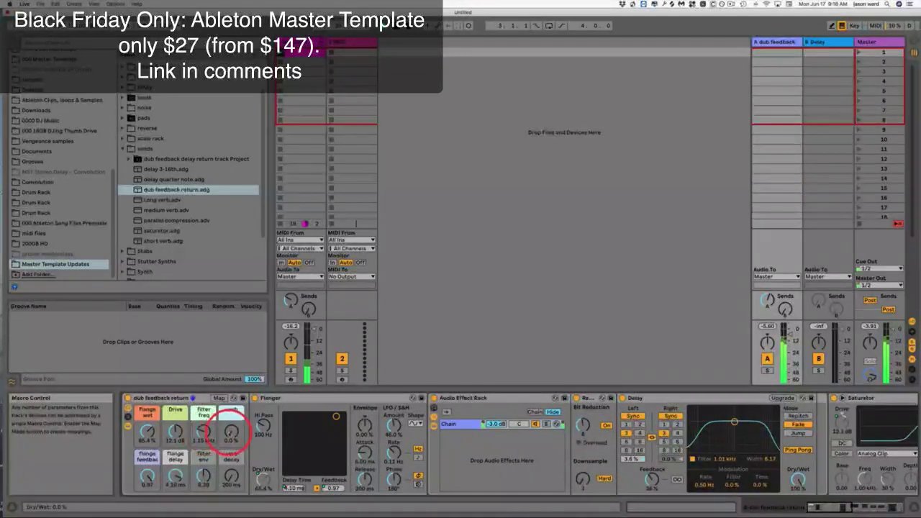
{"action": "left_click_drag", "start_coordinate": [231, 432], "coordinate": [231, 431]}
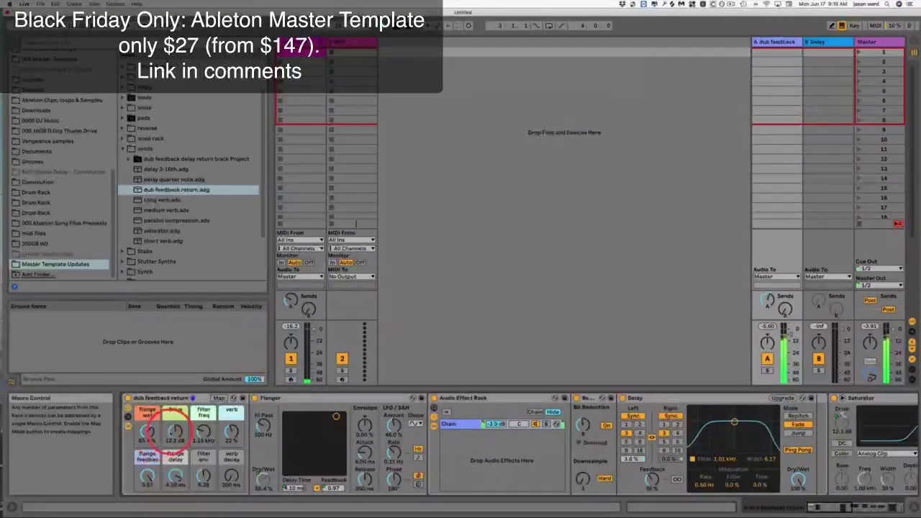
{"action": "left_click", "coordinate": [175, 432]}
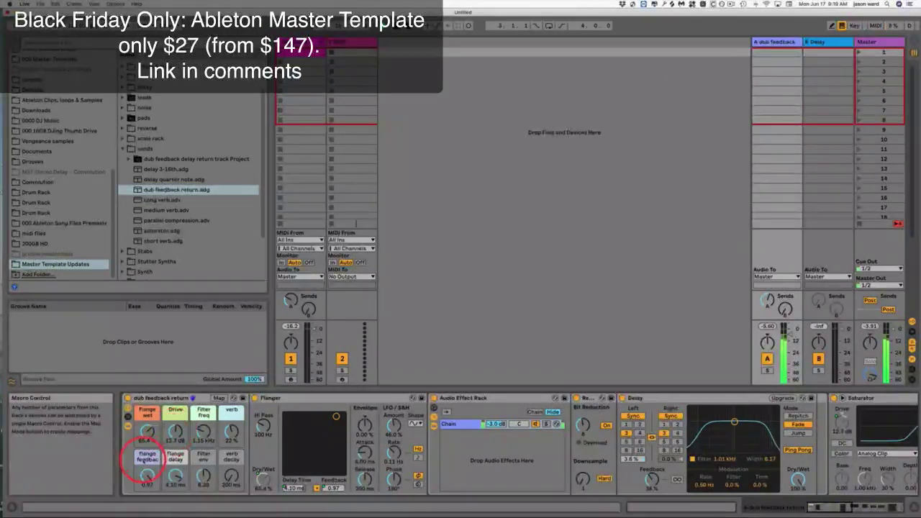
- Set the dub feedback return's flange delay to 0.52 ms, verb to 50% and filter freq to 1.43 kHz
{"action": "left_click_drag", "start_coordinate": [174, 473], "coordinate": [176, 478]}
{"action": "left_click_drag", "start_coordinate": [231, 433], "coordinate": [204, 429]}
{"action": "left_click", "coordinate": [204, 431]}
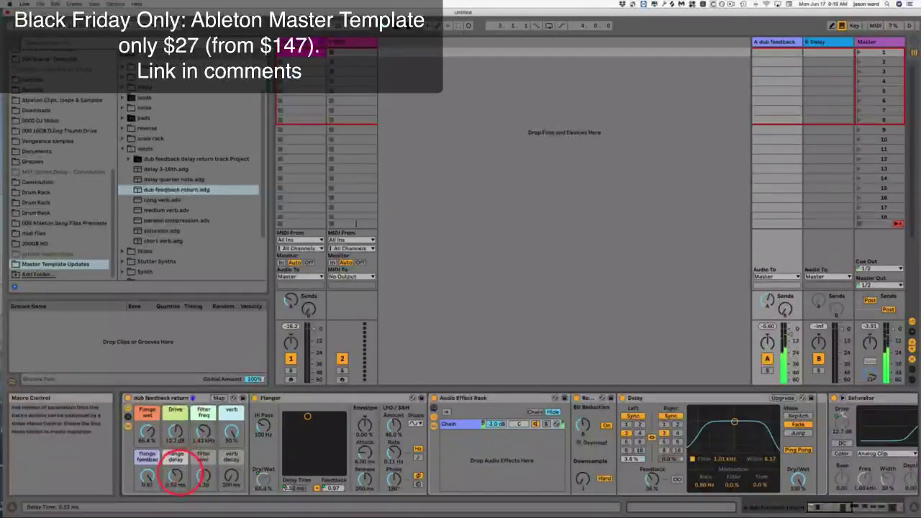
- Set the flange delay to 3.03 ms and flange wet to 77.2%, and lengthen the verb decay
{"action": "left_click_drag", "start_coordinate": [176, 476], "coordinate": [173, 472]}
{"action": "left_click_drag", "start_coordinate": [147, 430], "coordinate": [147, 429]}
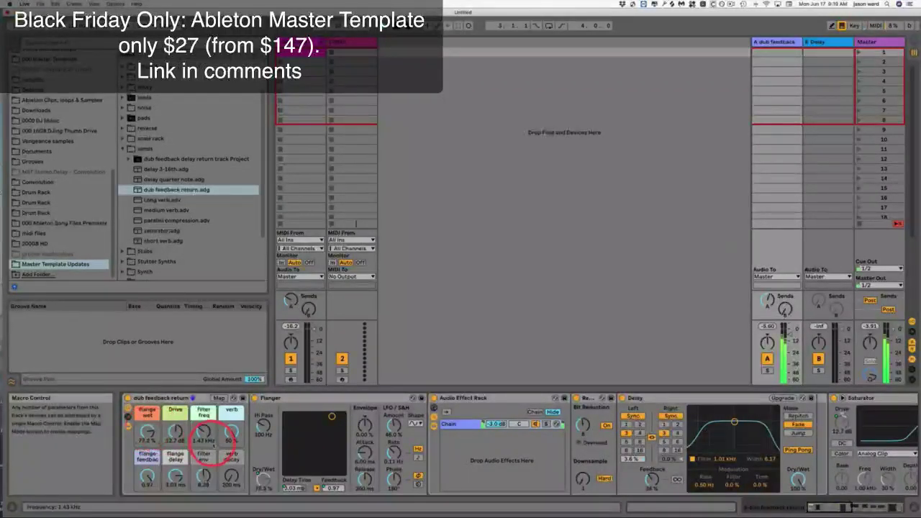
{"action": "left_click", "coordinate": [231, 476]}
{"action": "left_click_drag", "start_coordinate": [231, 476], "coordinate": [231, 478]}
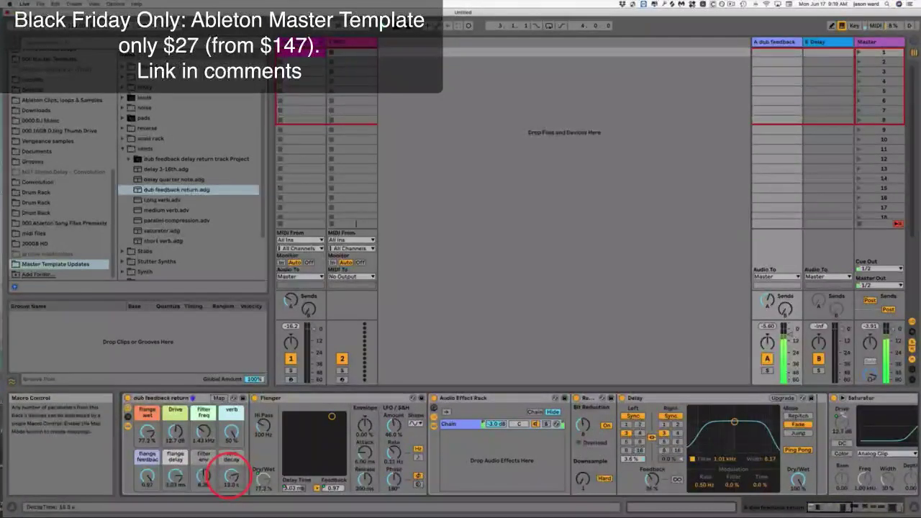
- Set the dub feedback return's verb to 27%, filter freq to 2.00 kHz and flange delay to 1.38 ms, and lower its filter env
{"action": "left_click_drag", "start_coordinate": [231, 430], "coordinate": [232, 433]}
{"action": "left_click_drag", "start_coordinate": [203, 430], "coordinate": [204, 429]}
{"action": "left_click_drag", "start_coordinate": [204, 477], "coordinate": [176, 472]}
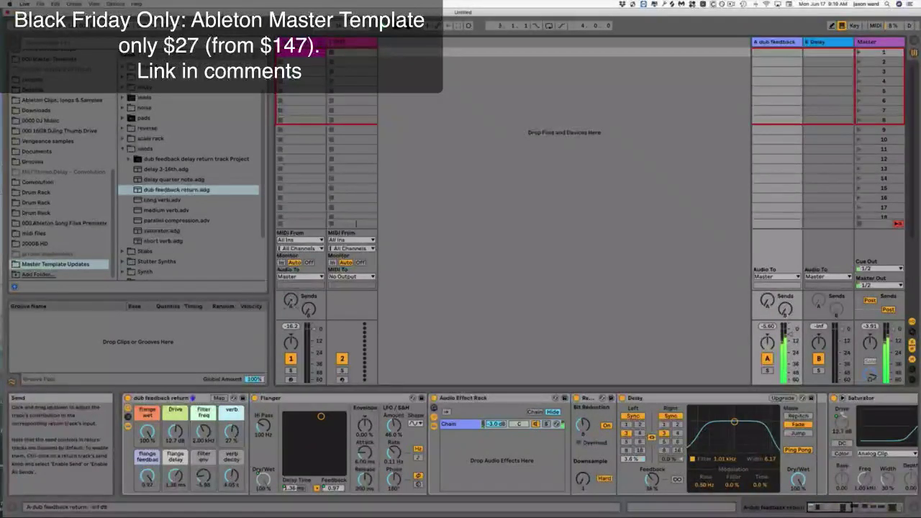
{"action": "left_click", "coordinate": [169, 397]}
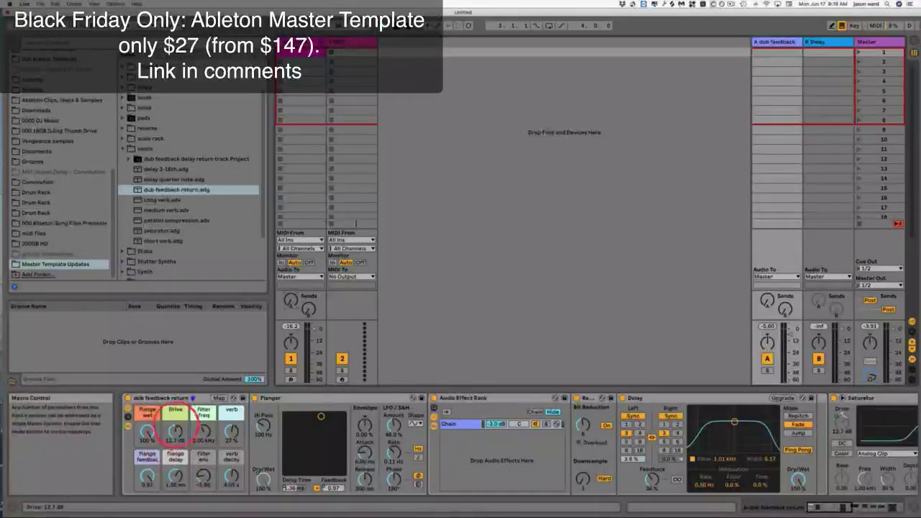
{"action": "left_click", "coordinate": [175, 432]}
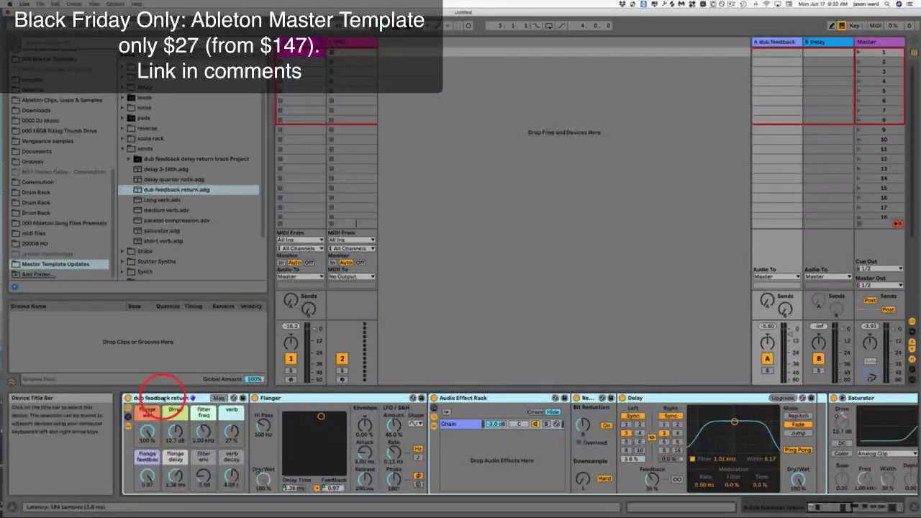
- Delete the dub feedback return rack from return track A and collapse the sends folder
{"action": "key", "text": "Delete"}
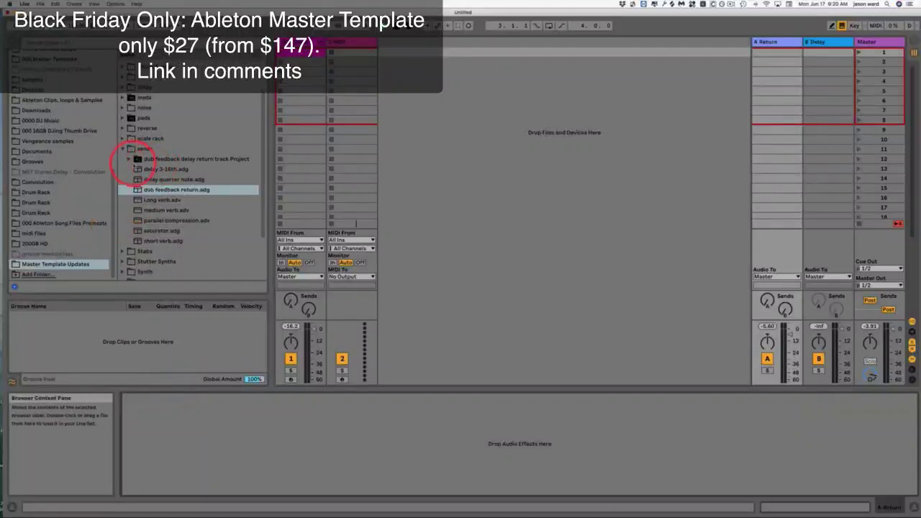
{"action": "left_click", "coordinate": [122, 149]}
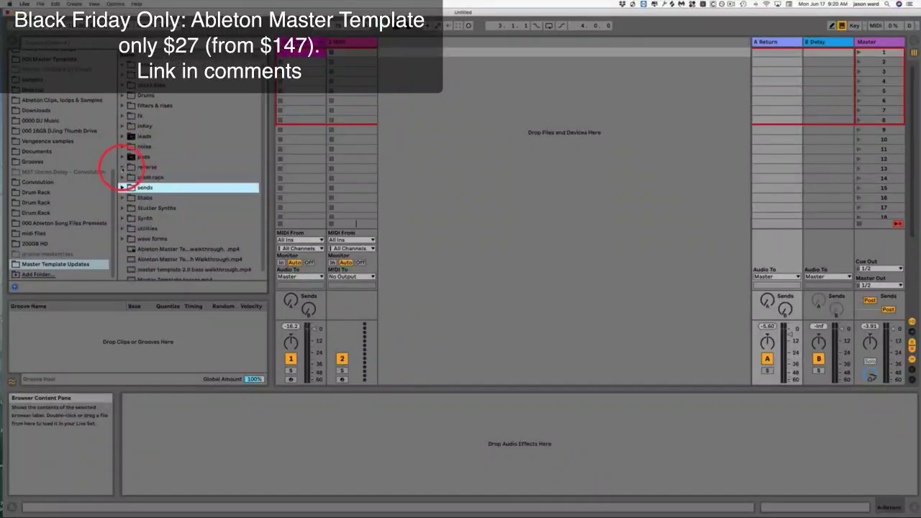
- Expand the reverse folder's reverse effects Project and load reverse effects.als as a new track beside the MIDI track
{"action": "left_click", "coordinate": [122, 167]}
{"action": "left_click", "coordinate": [128, 178]}
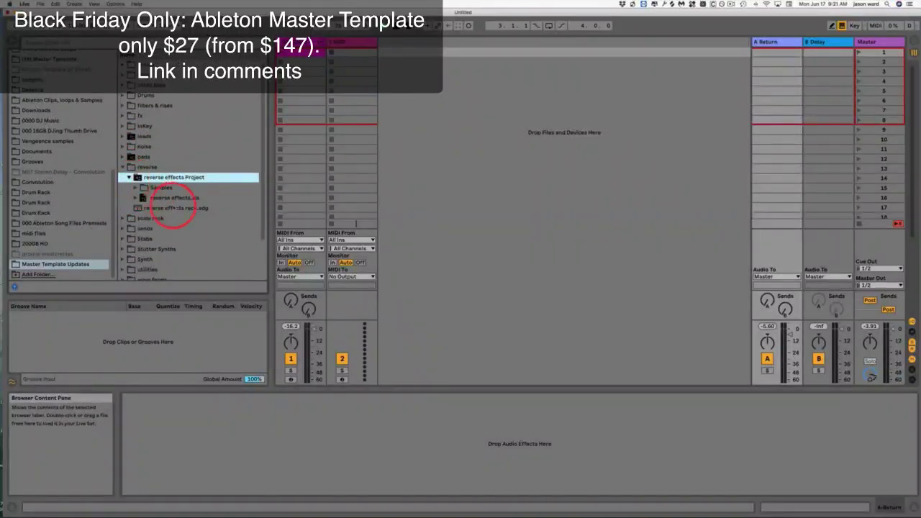
{"action": "left_click", "coordinate": [137, 197]}
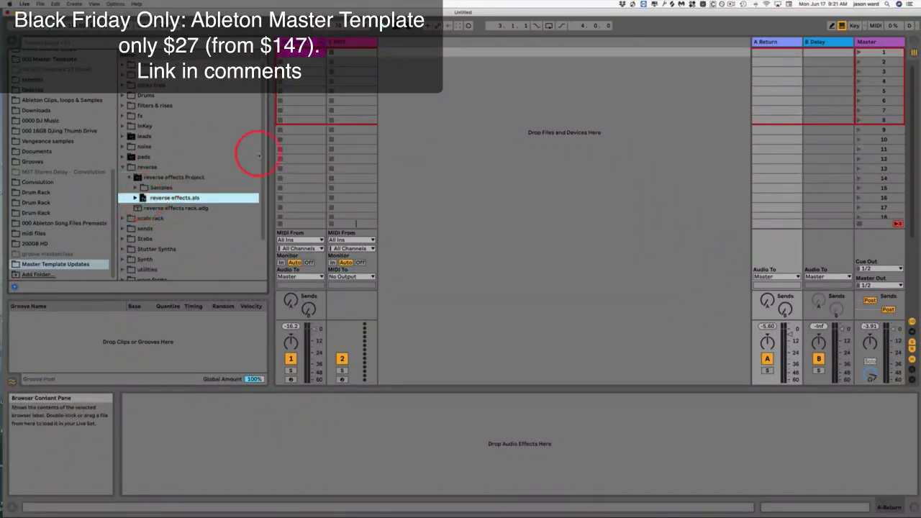
{"action": "left_click_drag", "start_coordinate": [392, 64], "coordinate": [400, 55]}
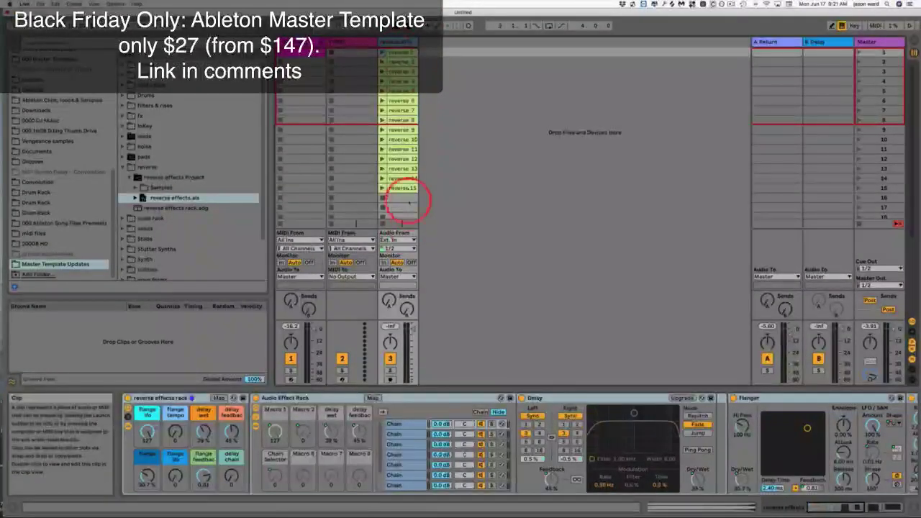
- Play the first reverse clip and set the rack's flange tempo to 90, delay wet to 46% and delay feedback to 78%
{"action": "left_click", "coordinate": [396, 188]}
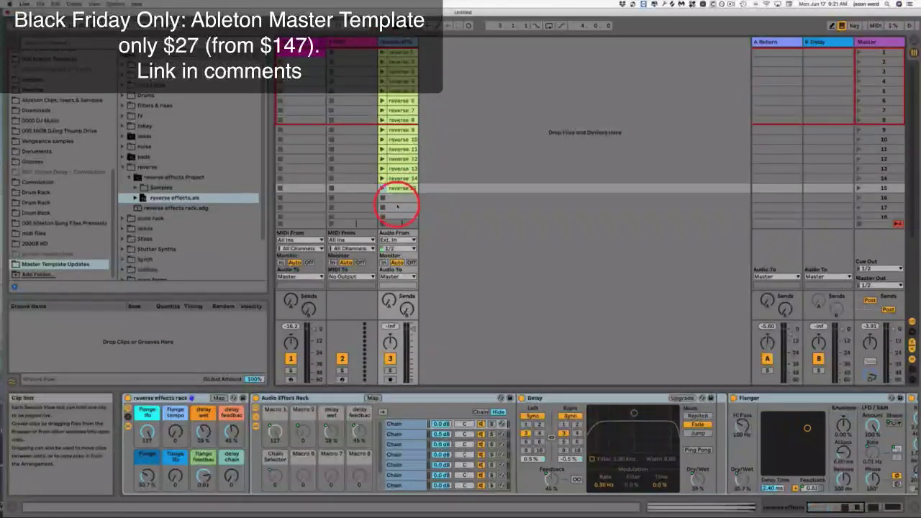
{"action": "left_click", "coordinate": [382, 53]}
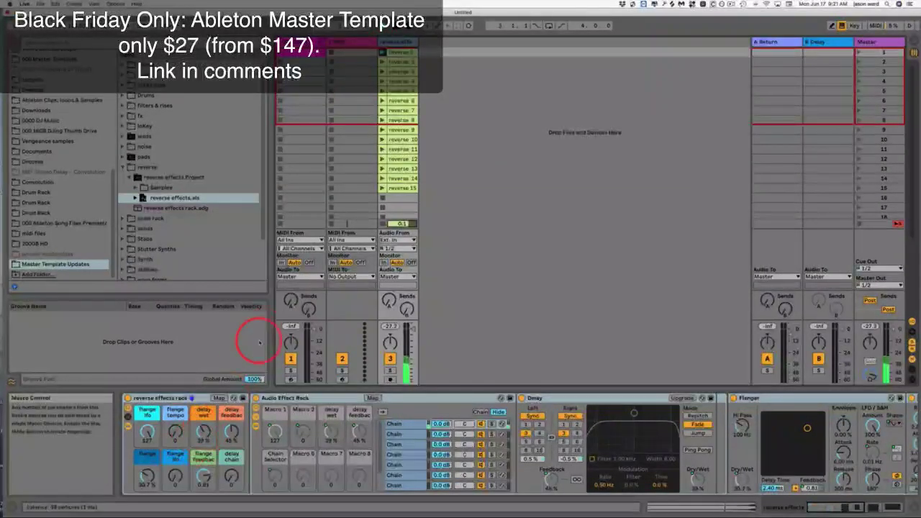
{"action": "left_click", "coordinate": [233, 470]}
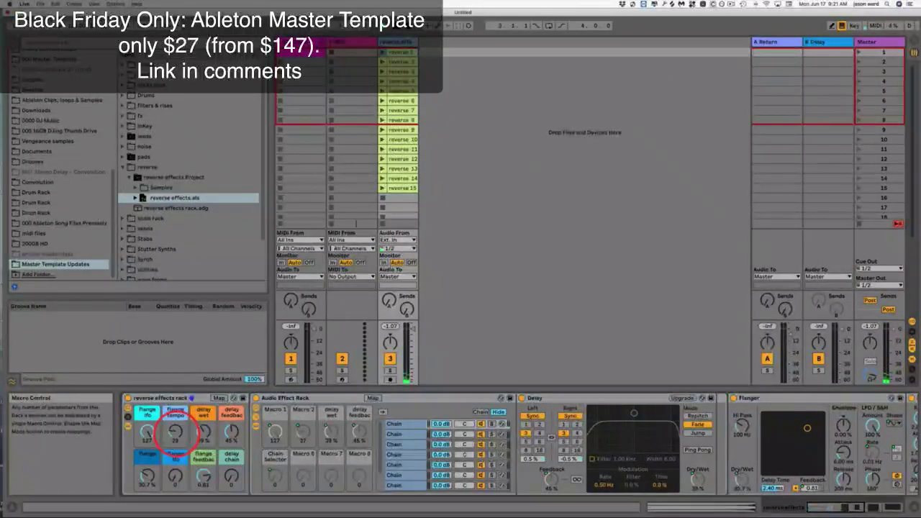
{"action": "left_click_drag", "start_coordinate": [175, 432], "coordinate": [175, 433]}
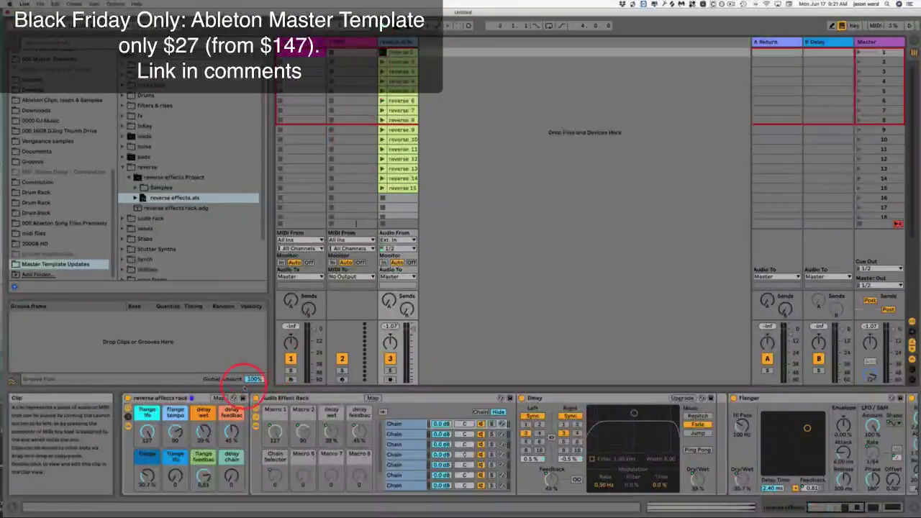
{"action": "left_click_drag", "start_coordinate": [232, 434], "coordinate": [204, 431]}
- Set the reverse effects rack's lower flange lfo to 87, upper flange lfo to 115 and flange tempo to 100
{"action": "left_click", "coordinate": [148, 478]}
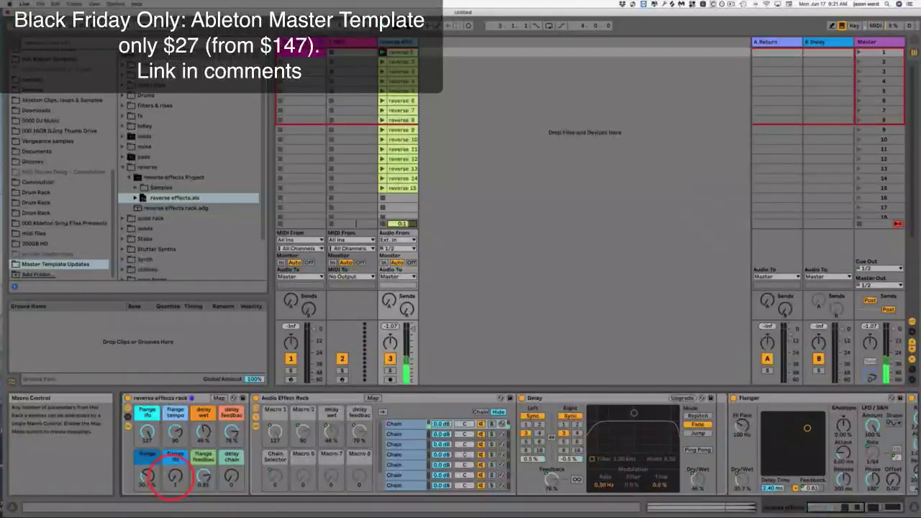
{"action": "left_click_drag", "start_coordinate": [175, 479], "coordinate": [174, 474]}
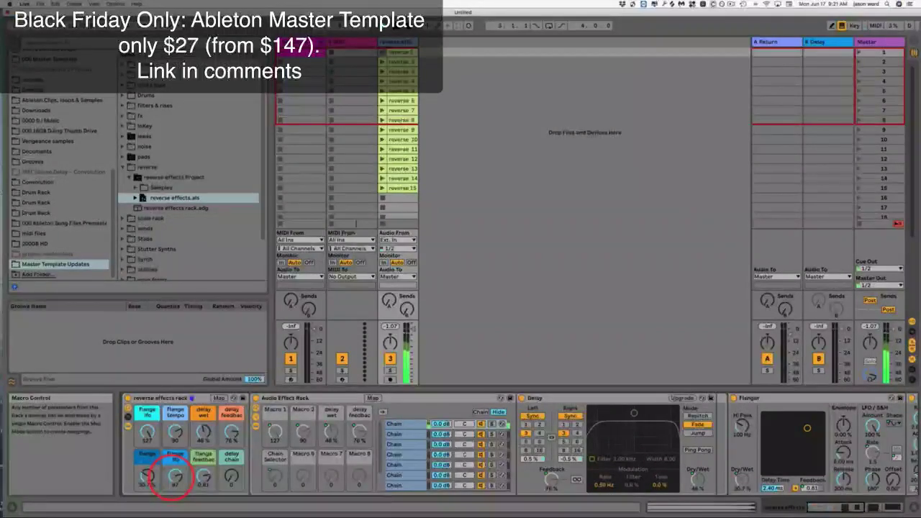
{"action": "left_click_drag", "start_coordinate": [148, 431], "coordinate": [148, 436]}
{"action": "left_click", "coordinate": [175, 430]}
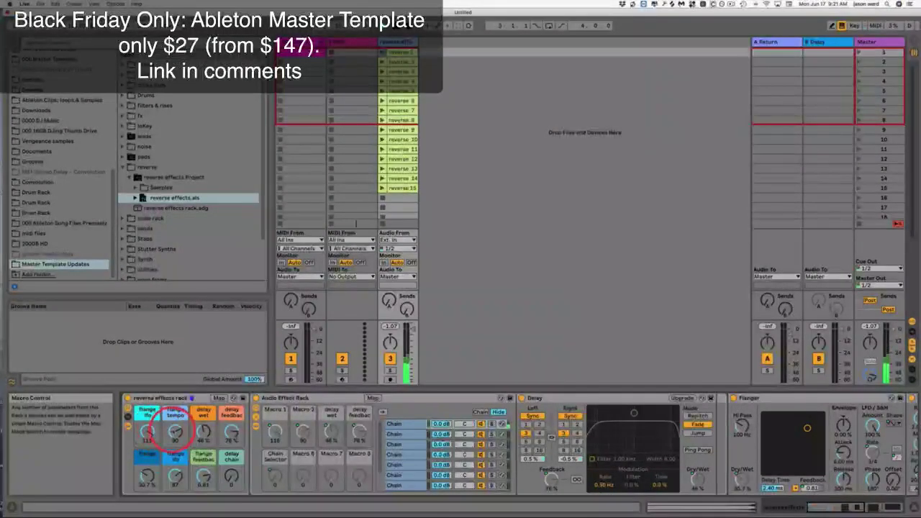
- Try the reverse effects rack's delay chain at 45 and set it to 72
{"action": "left_click", "coordinate": [231, 477]}
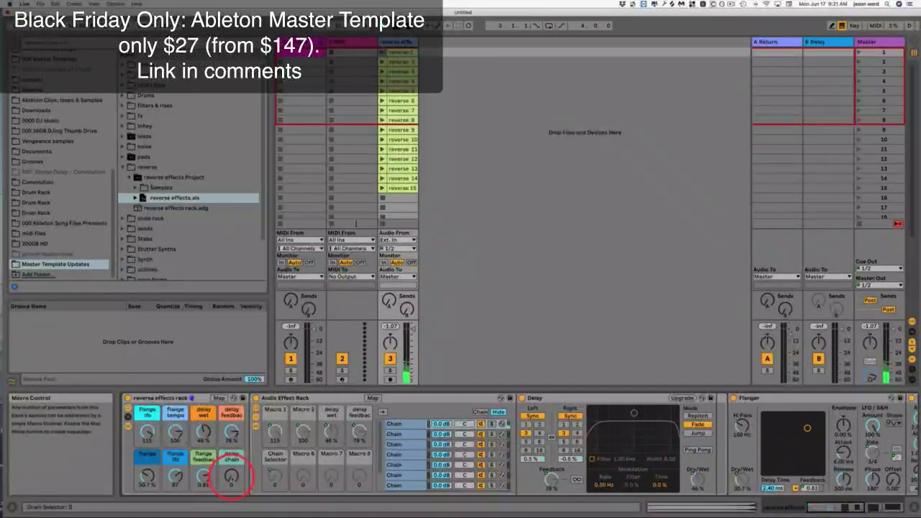
{"action": "left_click_drag", "start_coordinate": [231, 476], "coordinate": [230, 492]}
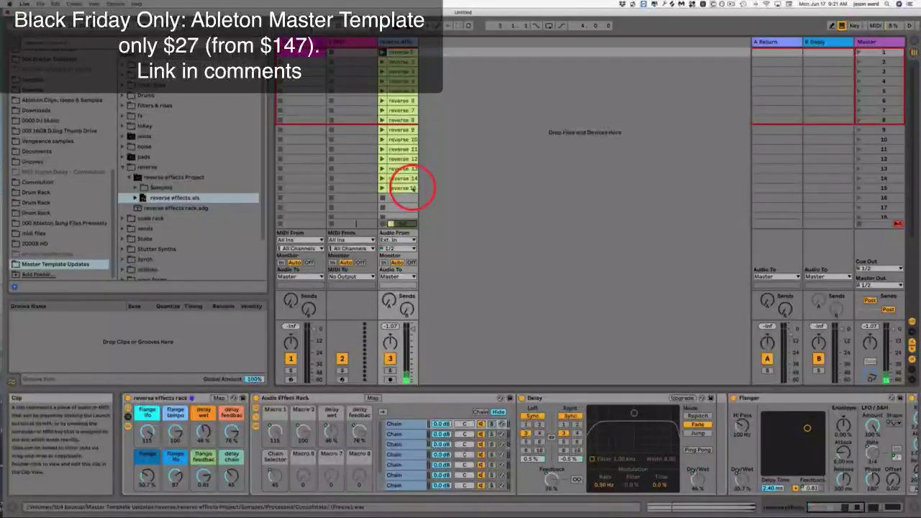
{"action": "left_click_drag", "start_coordinate": [226, 477], "coordinate": [164, 481]}
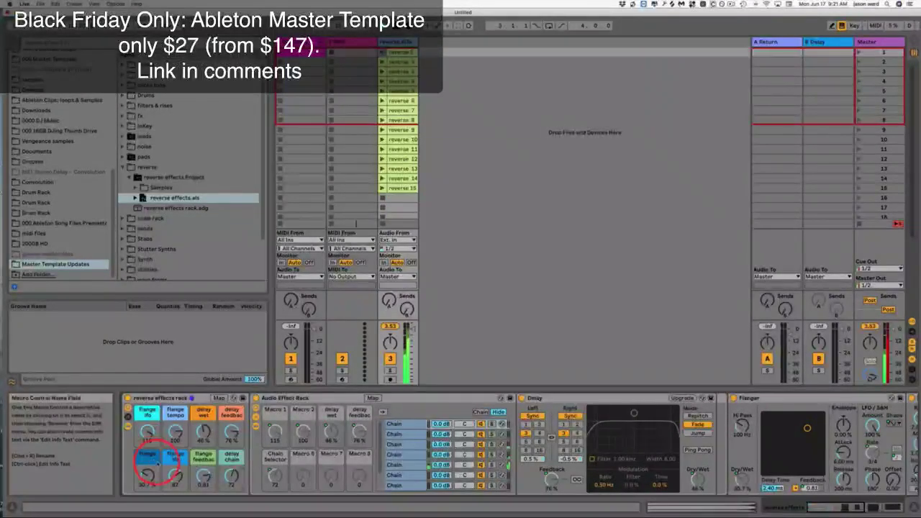
- Play the reverse 2 and reverse 3 clips, setting the flange amount to 65.4% and delay feedback to 54%
{"action": "left_click", "coordinate": [396, 61]}
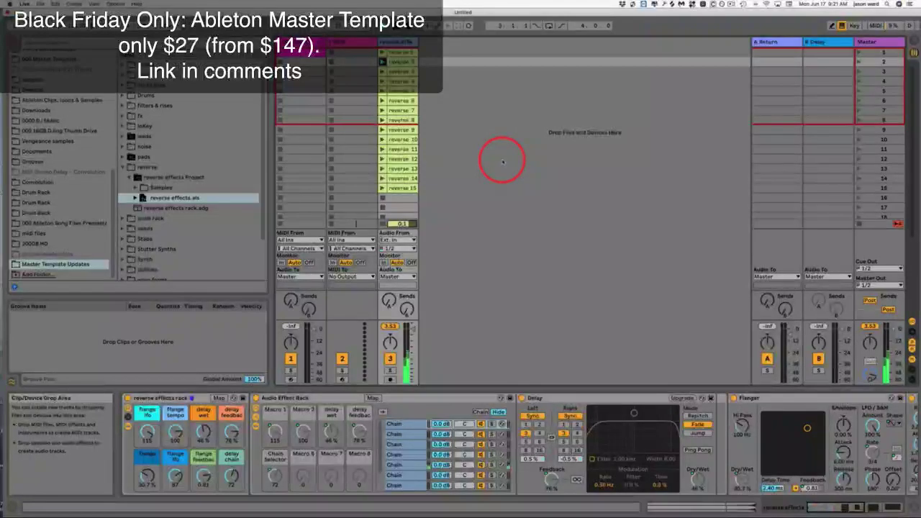
{"action": "left_click", "coordinate": [384, 72]}
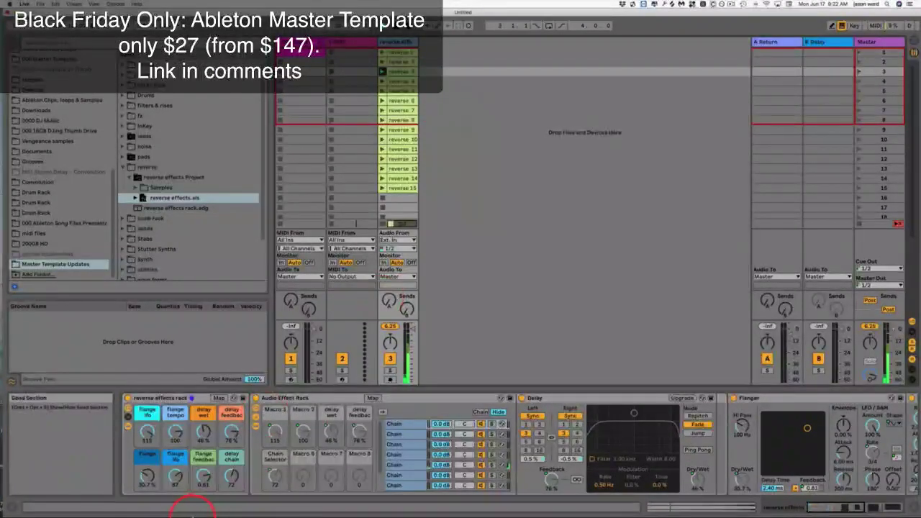
{"action": "left_click_drag", "start_coordinate": [216, 445], "coordinate": [216, 461]}
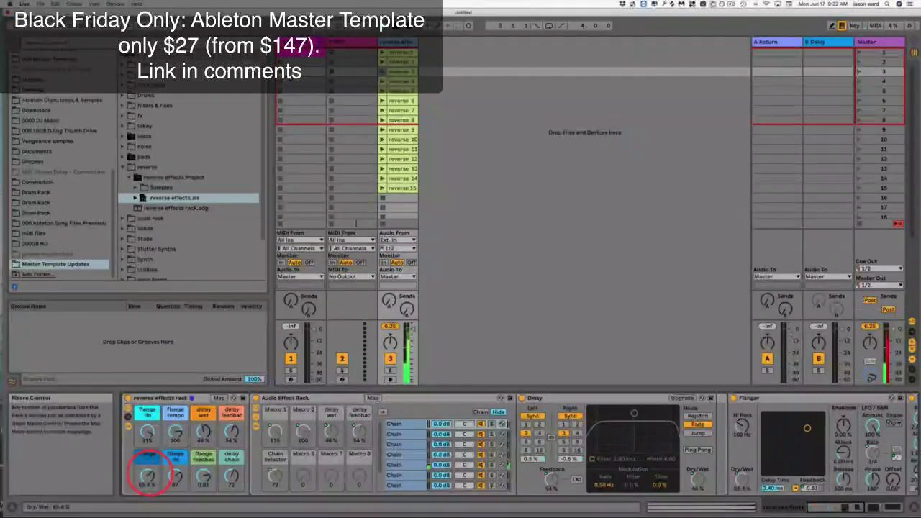
- Play the reverse 4 and reverse 5 clips, raising the delay wet to 79% between them
{"action": "left_click", "coordinate": [382, 80]}
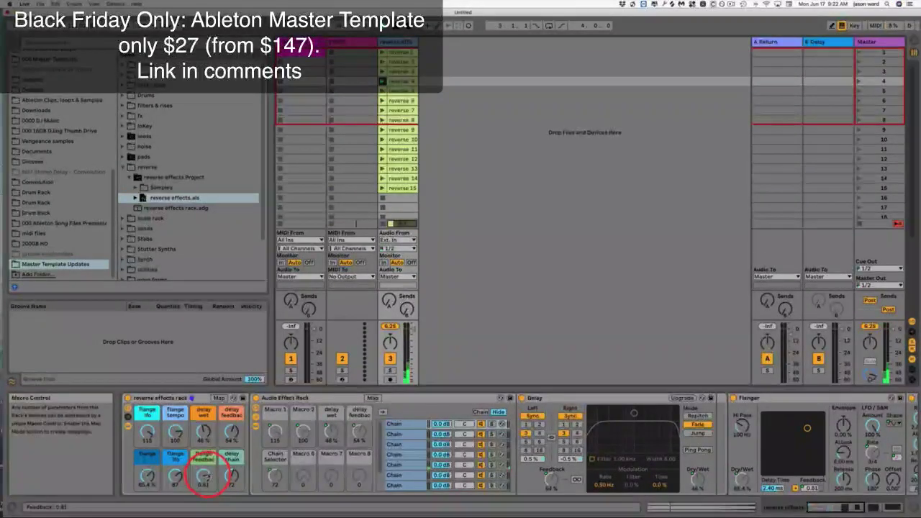
{"action": "left_click_drag", "start_coordinate": [204, 431], "coordinate": [204, 428]}
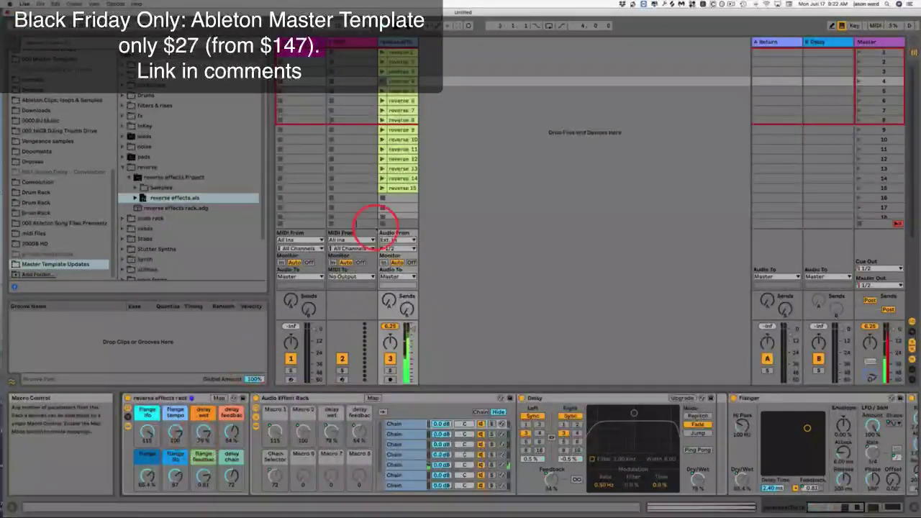
{"action": "left_click", "coordinate": [383, 91]}
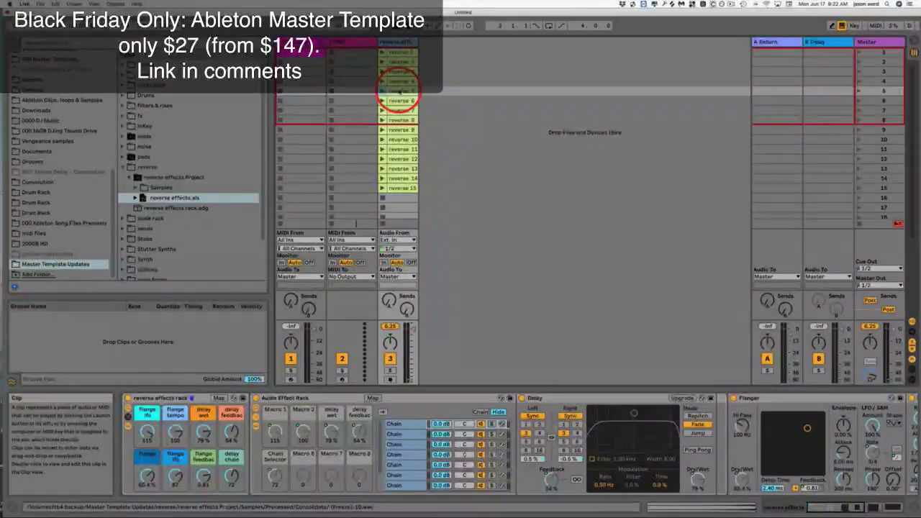
- Place the reverse 5 clip at bar 17 of its Arrangement track, return playback to the Arrangement, and collapse the reverse folder
{"action": "key", "text": "Tab"}
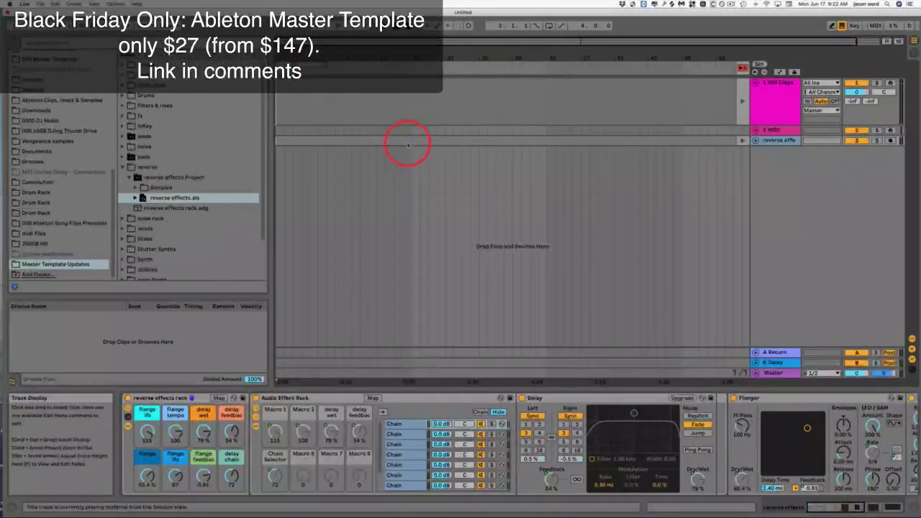
{"action": "left_click", "coordinate": [417, 141]}
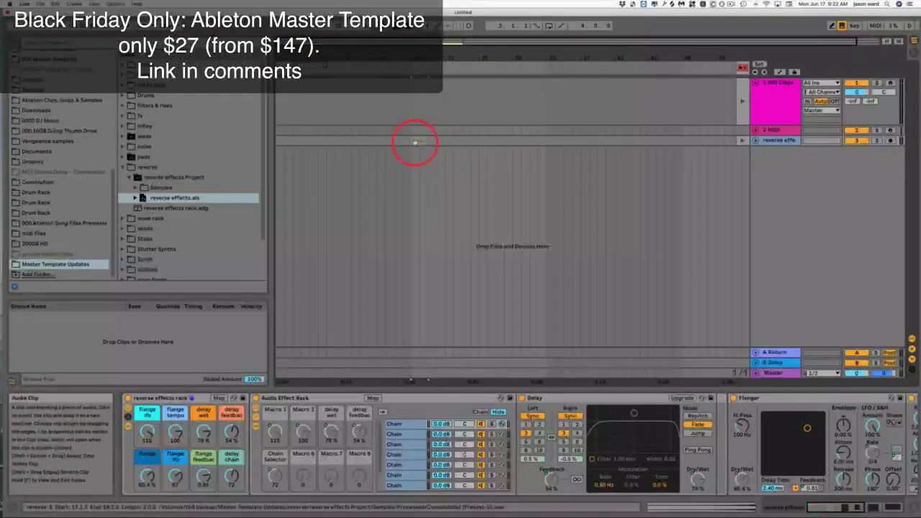
{"action": "left_click", "coordinate": [742, 67]}
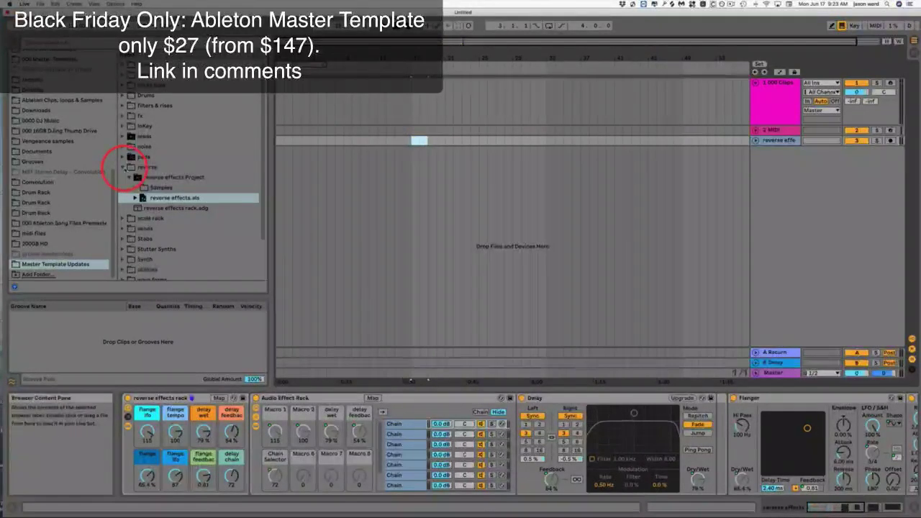
{"action": "left_click", "coordinate": [125, 167]}
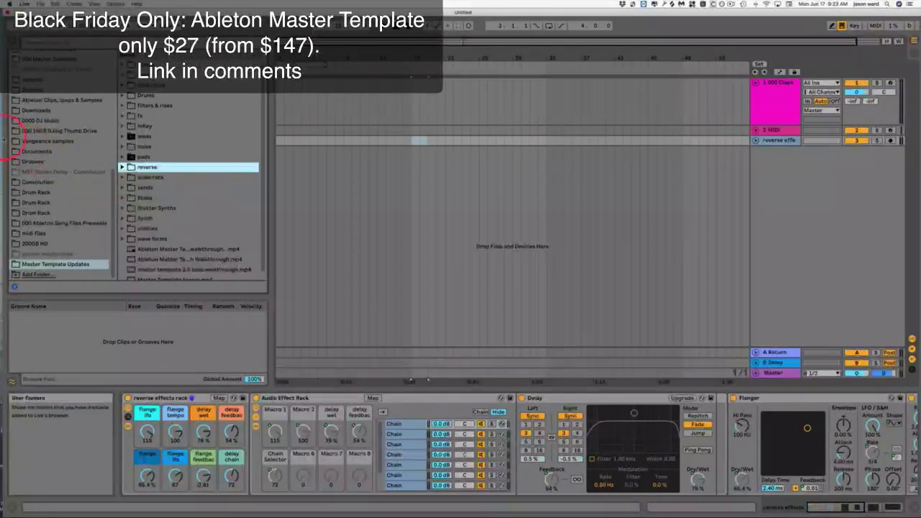